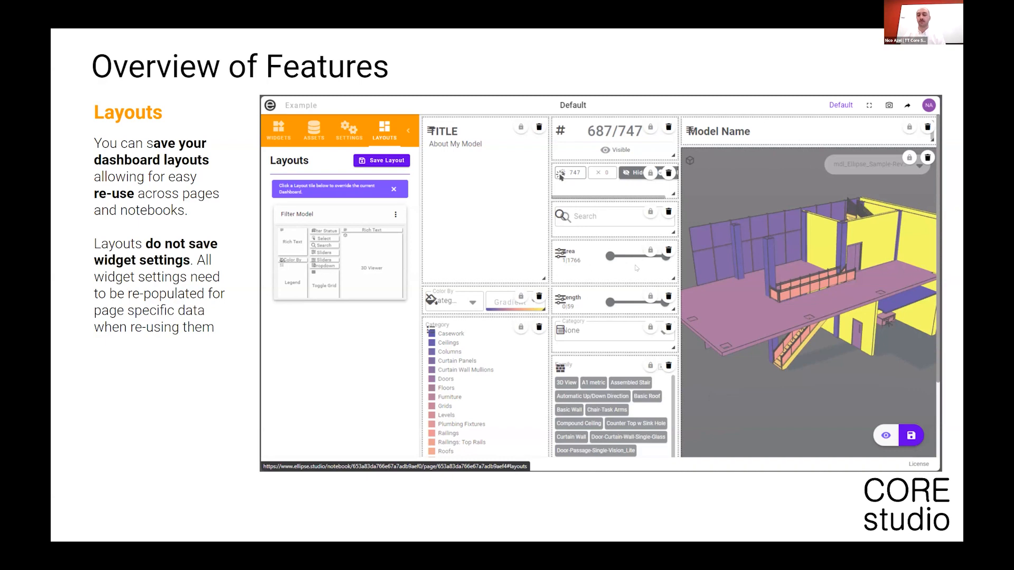
# Advance the presentation from the Layouts slide to the Documentation slide and exit the slideshow there
pyautogui.press('Right')
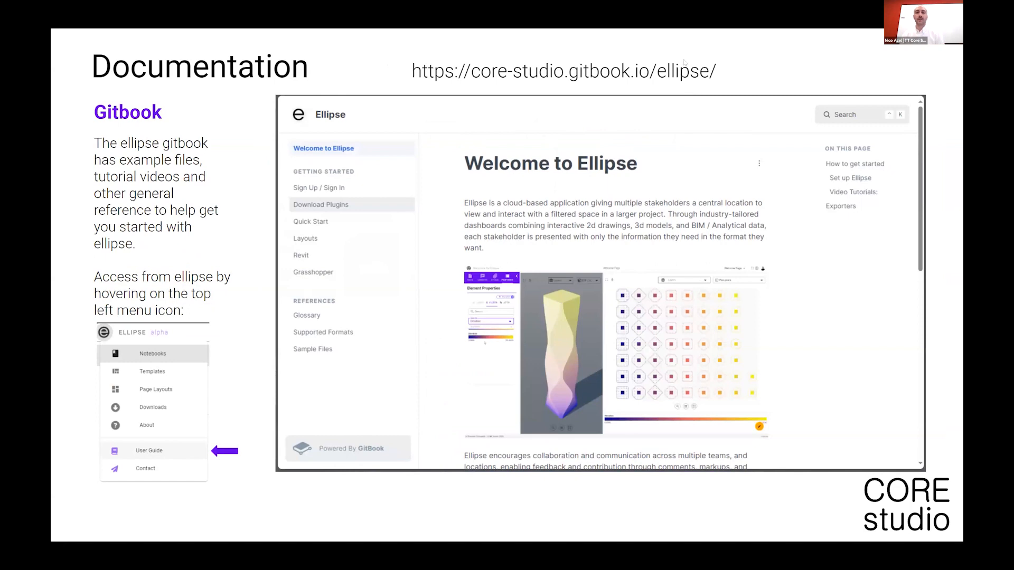
pyautogui.press('Right')
pyautogui.press('Left')
pyautogui.press('Escape')
pyautogui.click(572, 154)
pyautogui.tripleClick(576, 153)
pyautogui.click(724, 153)
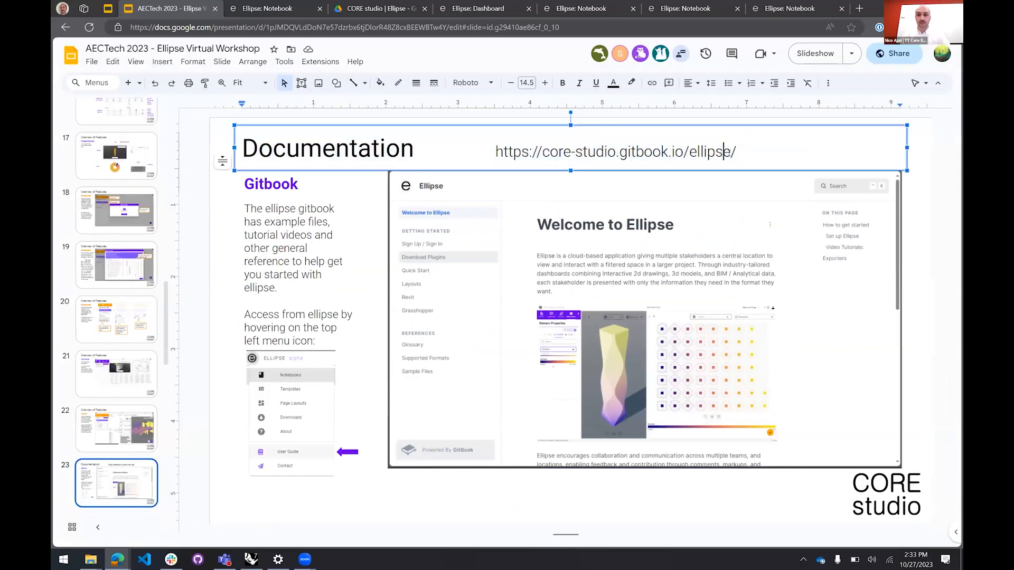
pyautogui.moveTo(737, 152); pyautogui.dragTo(493, 152)
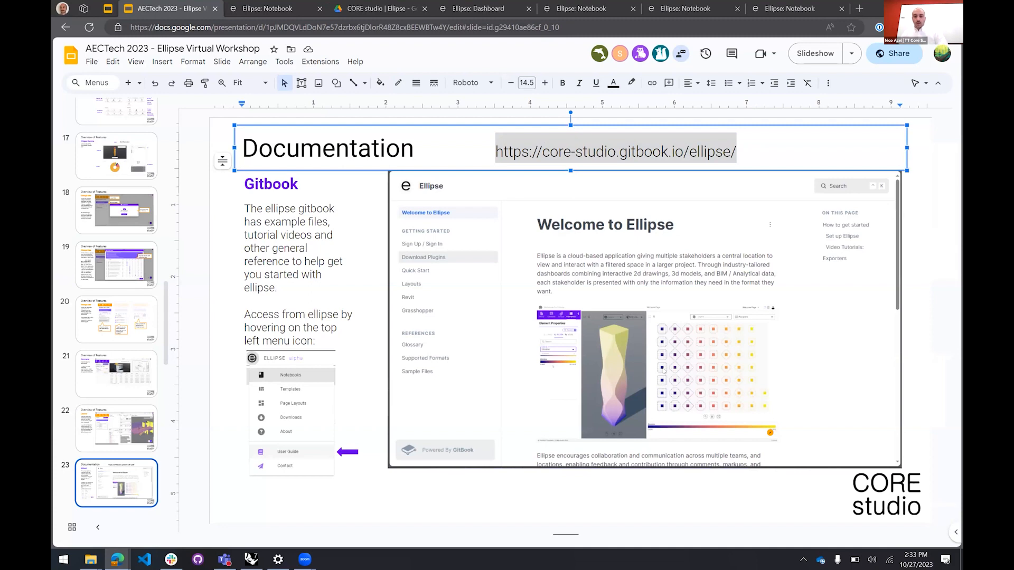
pyautogui.click(546, 151)
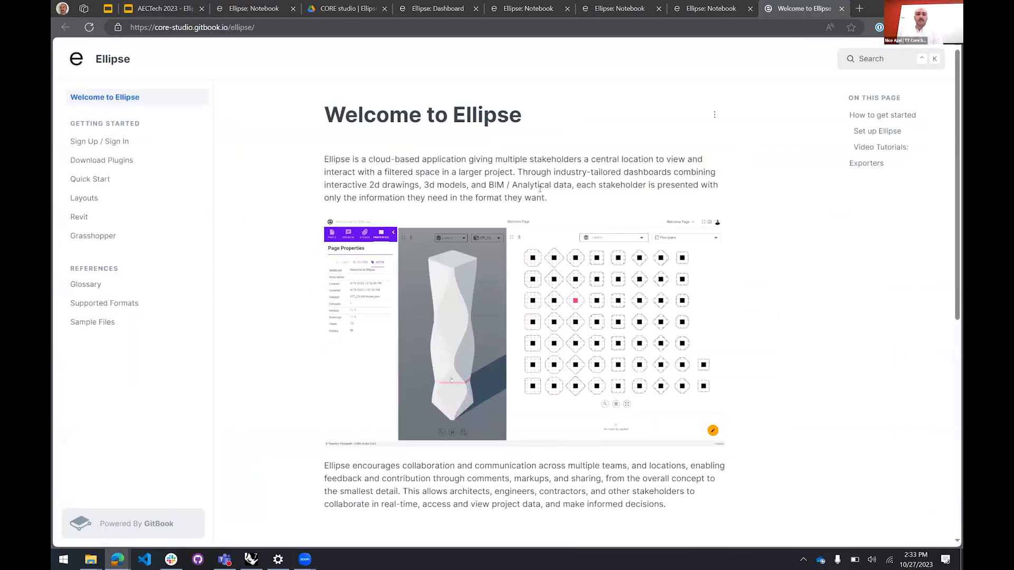
# Look through the Welcome to Ellipse page down to its setup, video tutorial and exporter links
pyautogui.scroll(-5, 540, 188)
pyautogui.scroll(5, 506, 227)
pyautogui.scroll(-4, 473, 265)
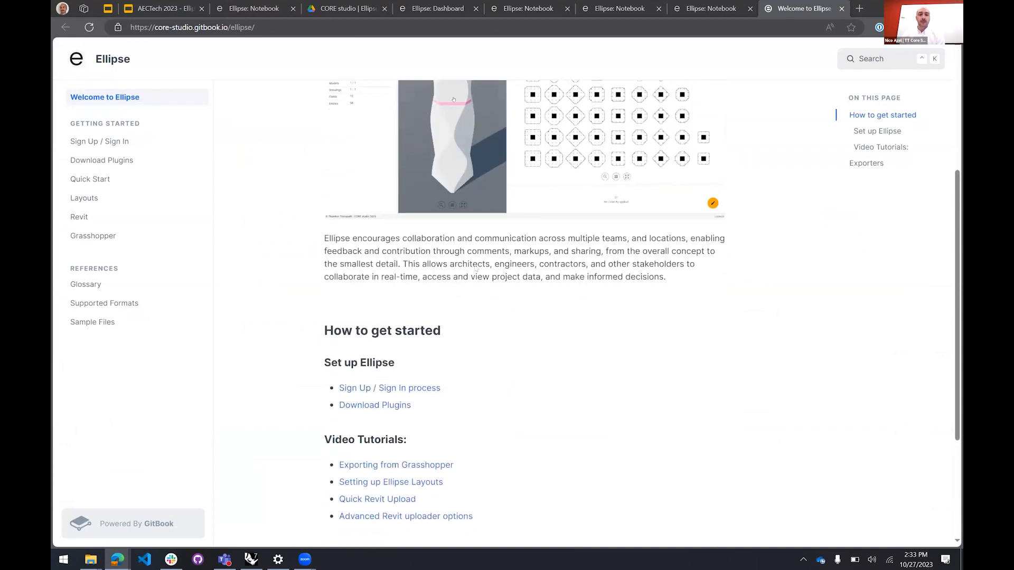
pyautogui.scroll(-1, 415, 436)
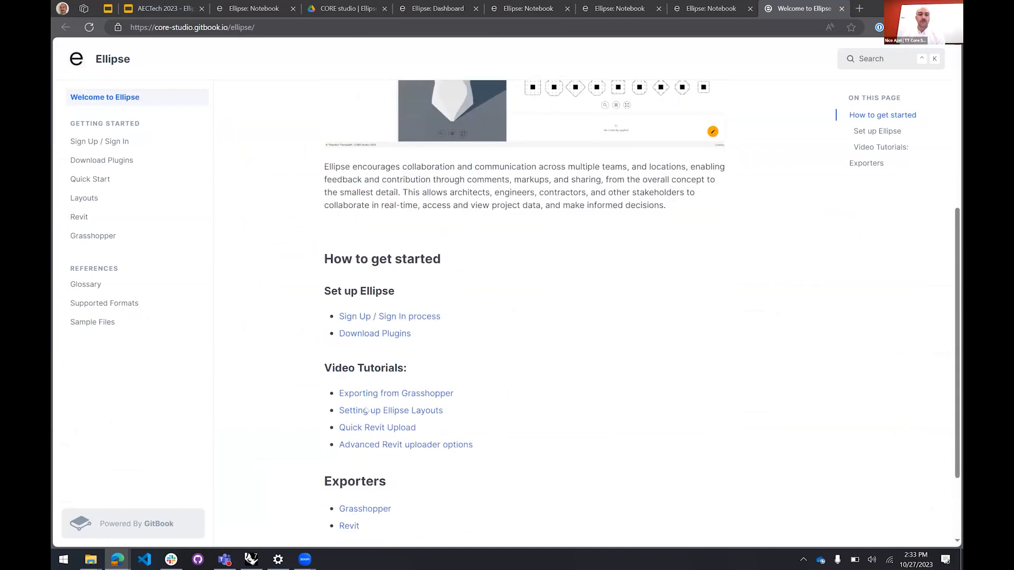
# Open the Quick Start page and look through its Grasshopper, Layouts and Revit video tutorials
pyautogui.click(110, 180)
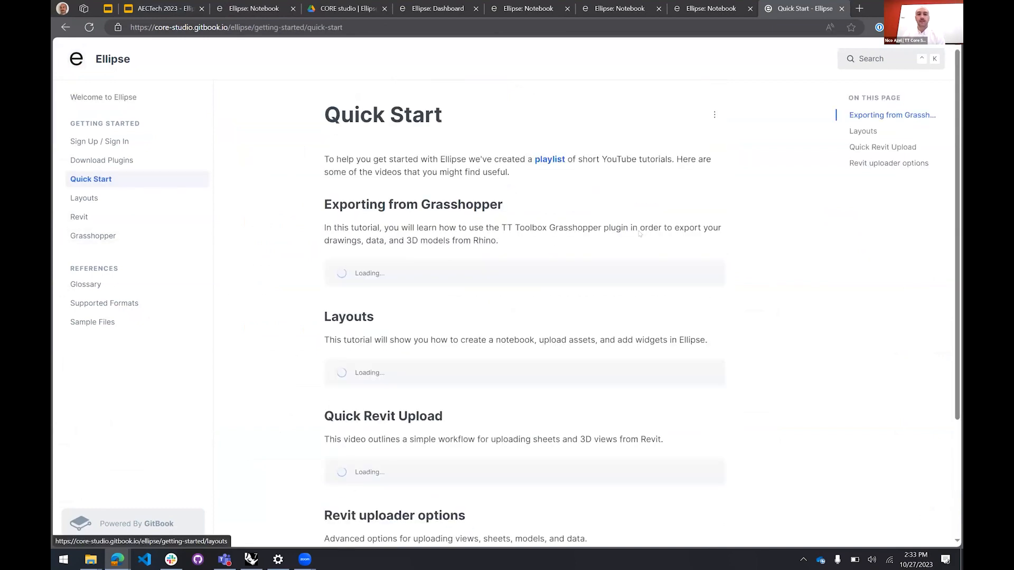
pyautogui.scroll(-1, 604, 211)
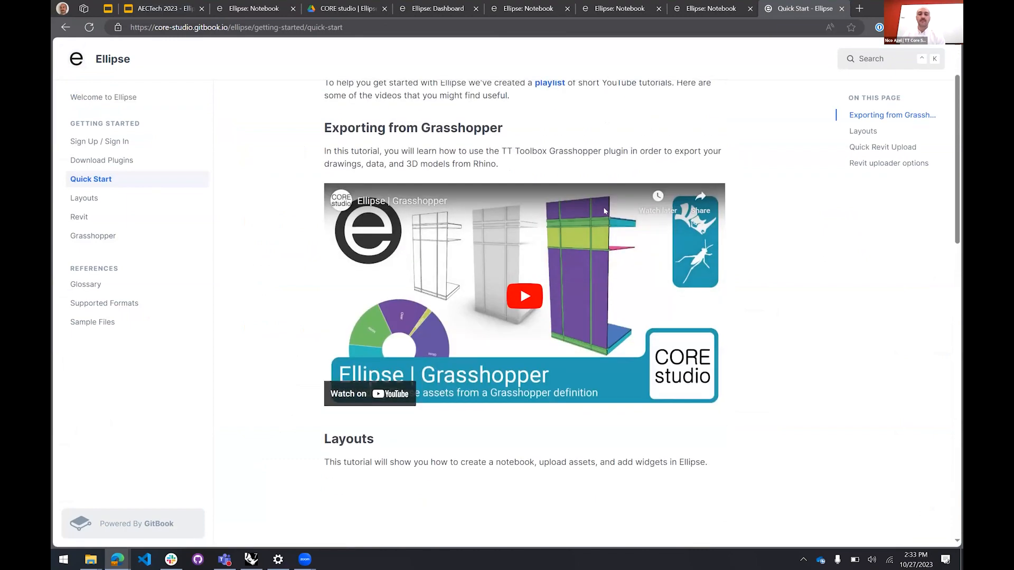
pyautogui.scroll(-4, 521, 212)
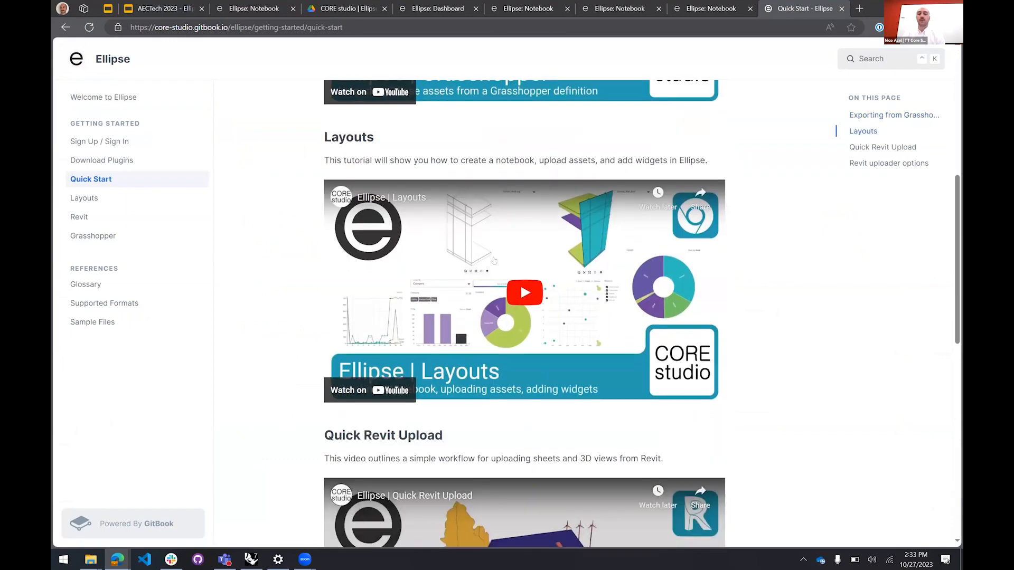
pyautogui.scroll(-4, 493, 261)
pyautogui.scroll(-4, 575, 314)
pyautogui.scroll(-1, 575, 313)
pyautogui.scroll(-1, 560, 323)
pyautogui.scroll(3, 544, 333)
pyautogui.scroll(3, 544, 333)
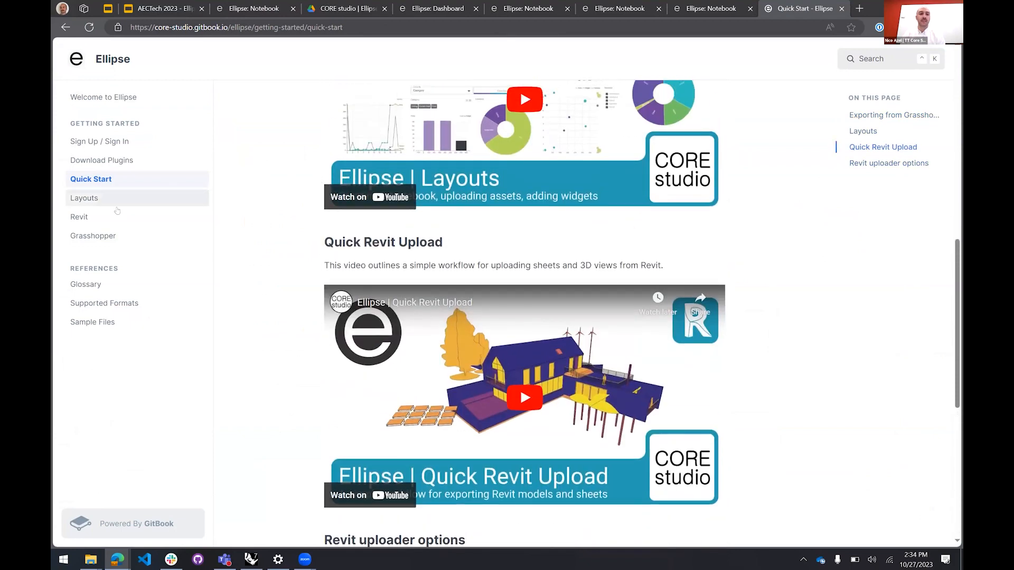
# Open the Layouts page of the documentation and review its notebook creation and asset upload sections
pyautogui.click(78, 199)
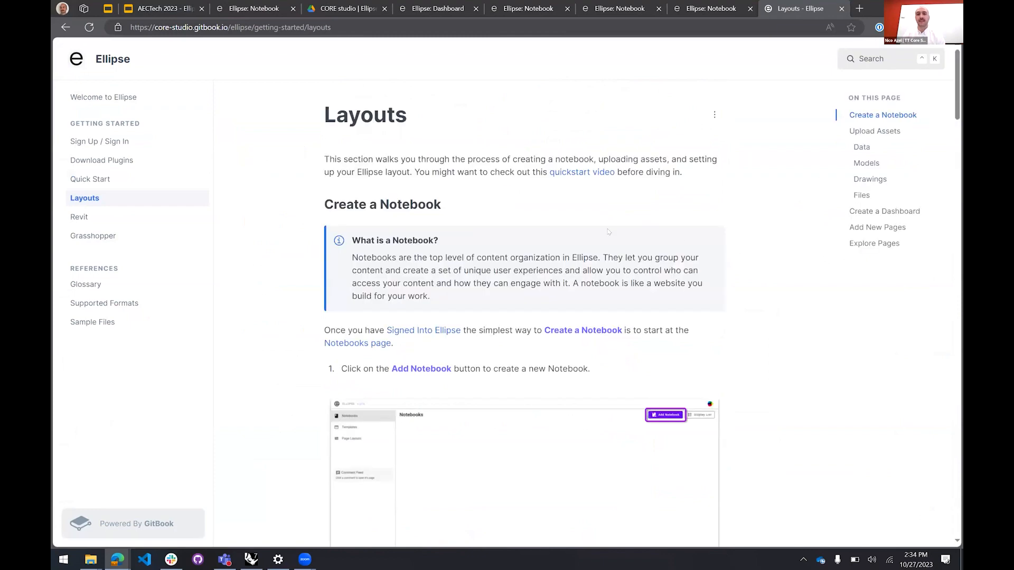
pyautogui.scroll(-12, 602, 231)
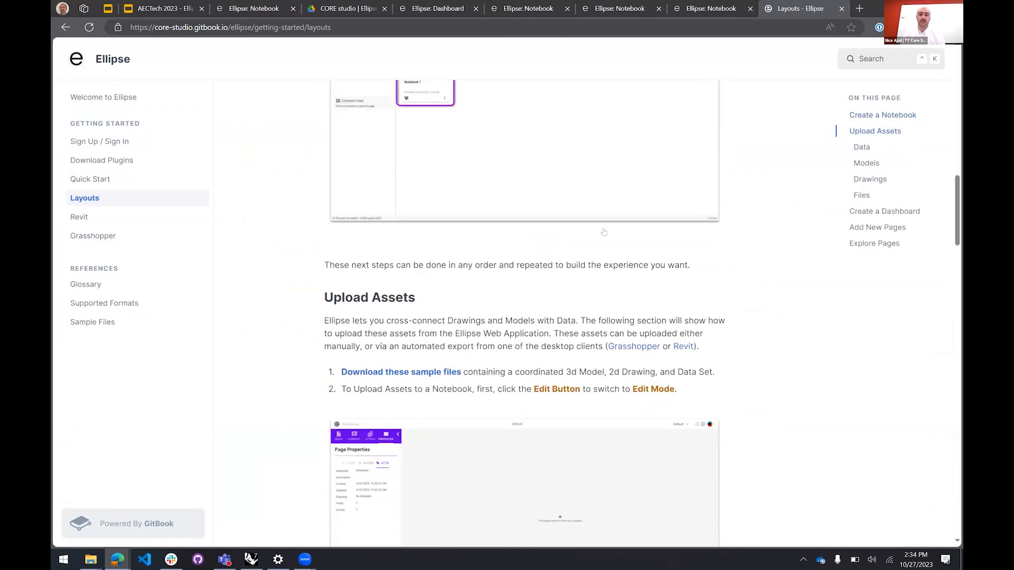
pyautogui.scroll(-5, 585, 250)
# Review the Revit documentation page through to its end and the beginning of the Grasshopper page
pyautogui.click(79, 217)
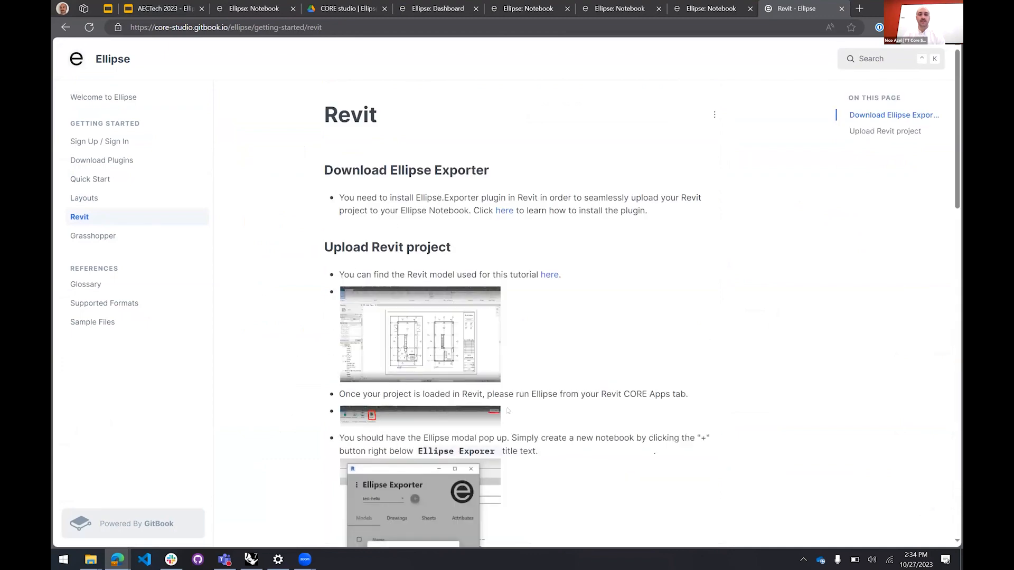
pyautogui.scroll(-15, 567, 356)
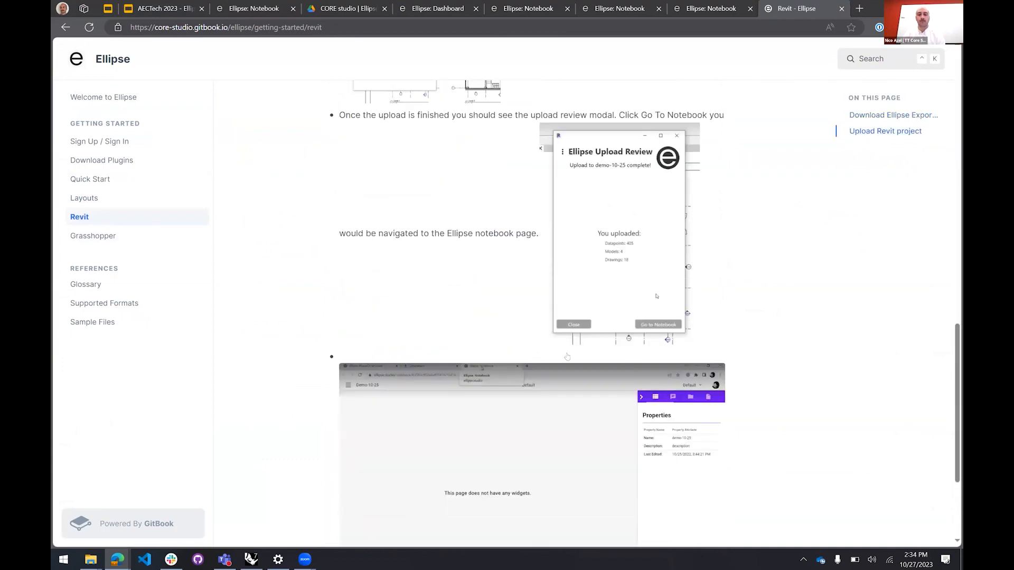
pyautogui.scroll(-2, 567, 356)
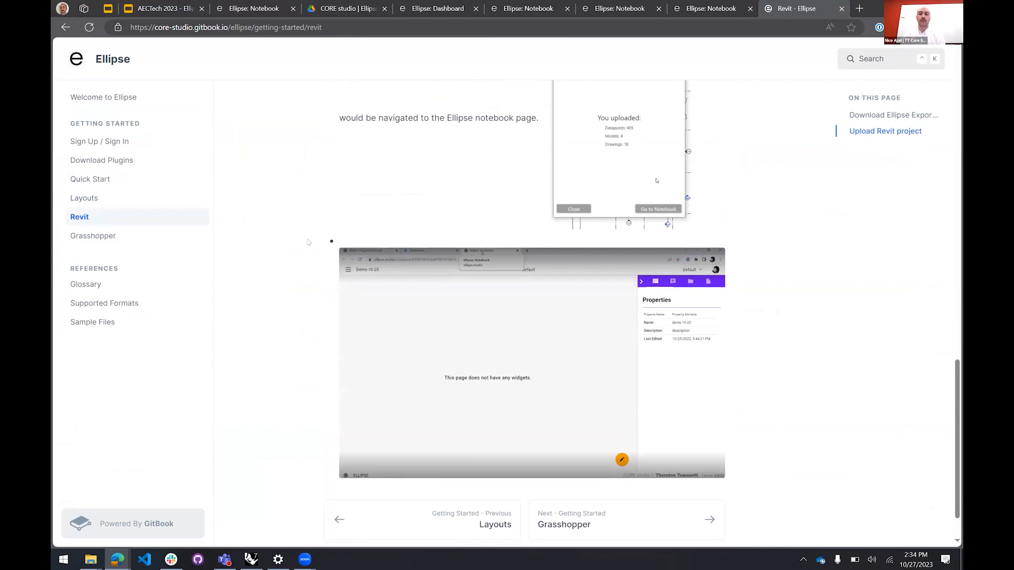
pyautogui.click(143, 239)
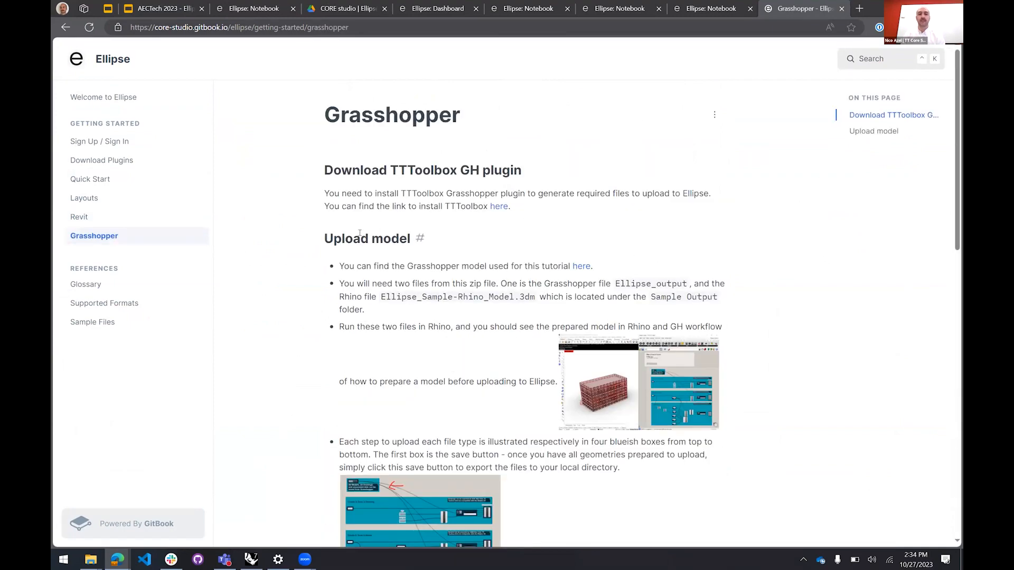
pyautogui.scroll(-1, 359, 233)
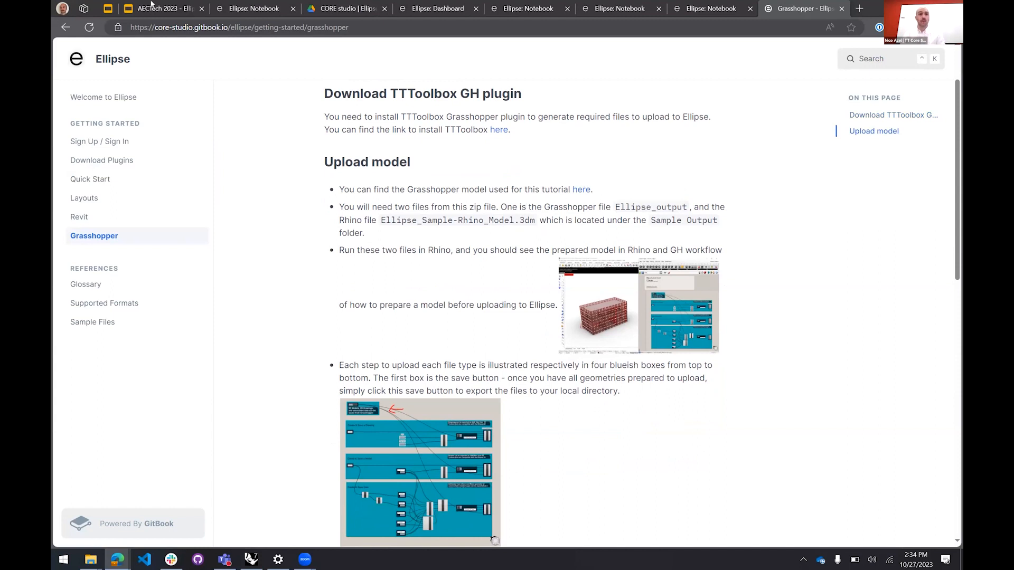
# Return to the AECTech 2023 - Ellipse Virtual Workshop presentation and show slide 24, Sign up
pyautogui.click(154, 8)
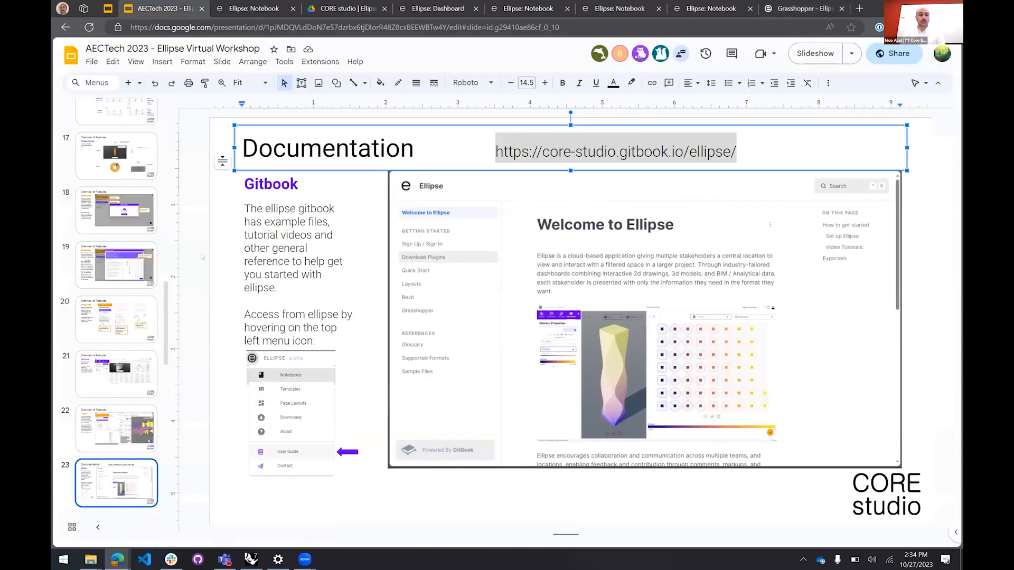
pyautogui.scroll(-4, 127, 283)
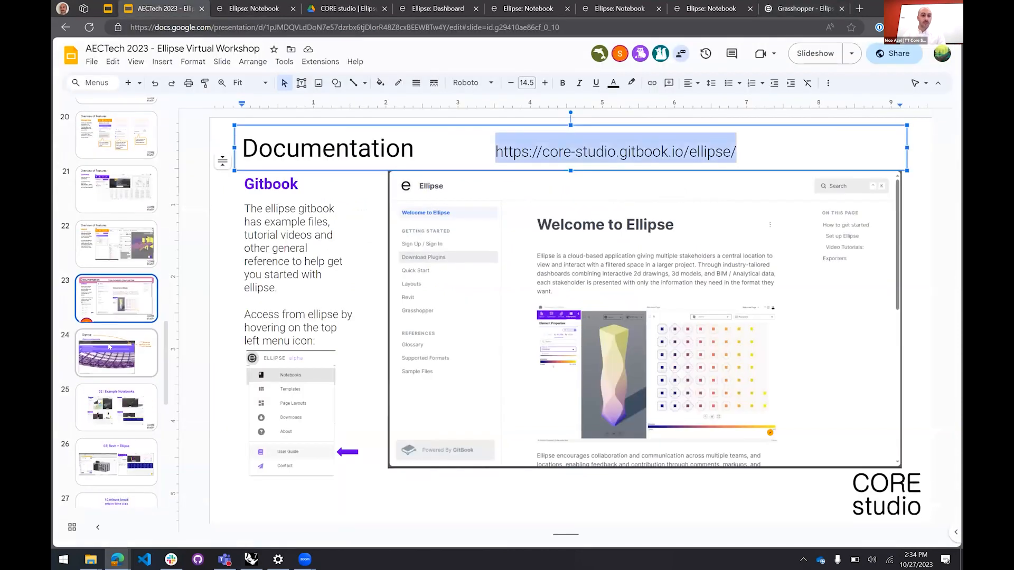
pyautogui.click(110, 347)
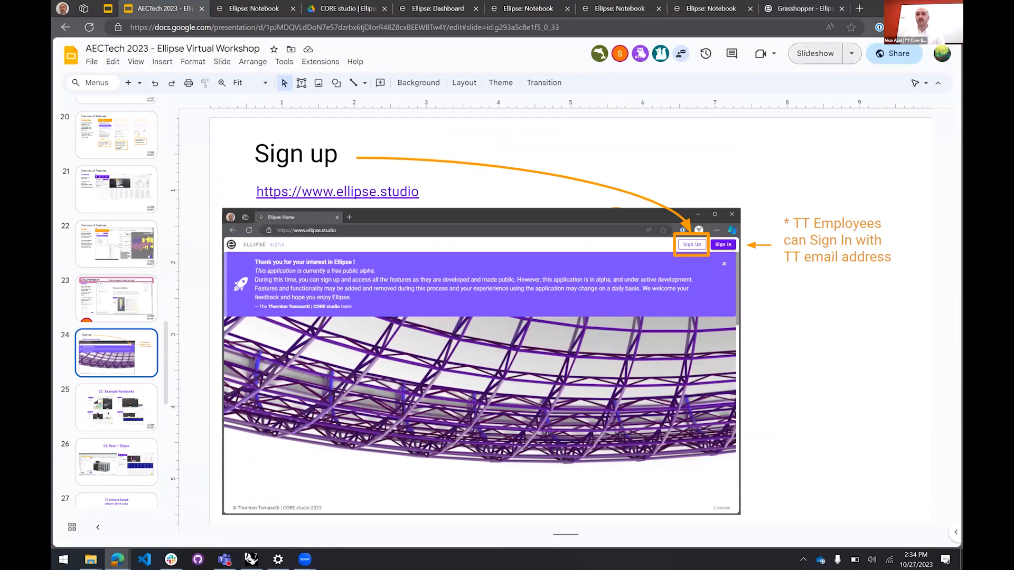
# Present the Sign up slide full screen, exit the slideshow, and show slide 25, Example Notebooks
pyautogui.click(813, 53)
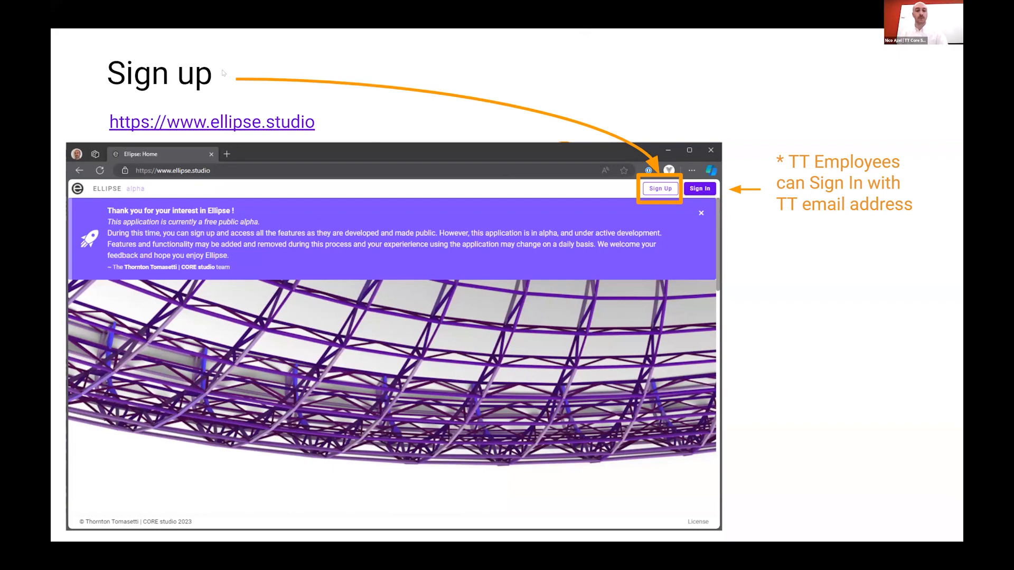
pyautogui.press('Escape')
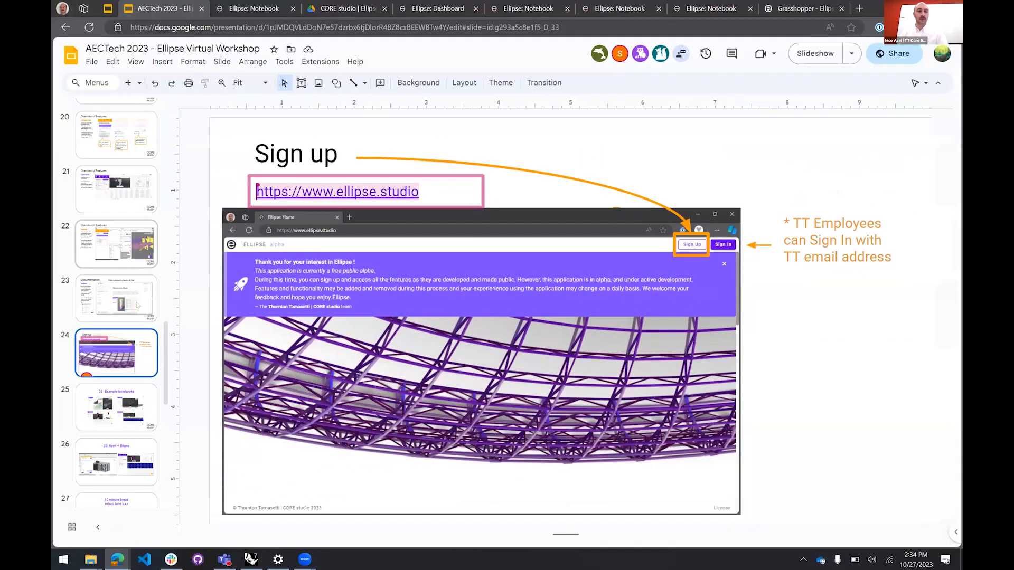
pyautogui.click(125, 407)
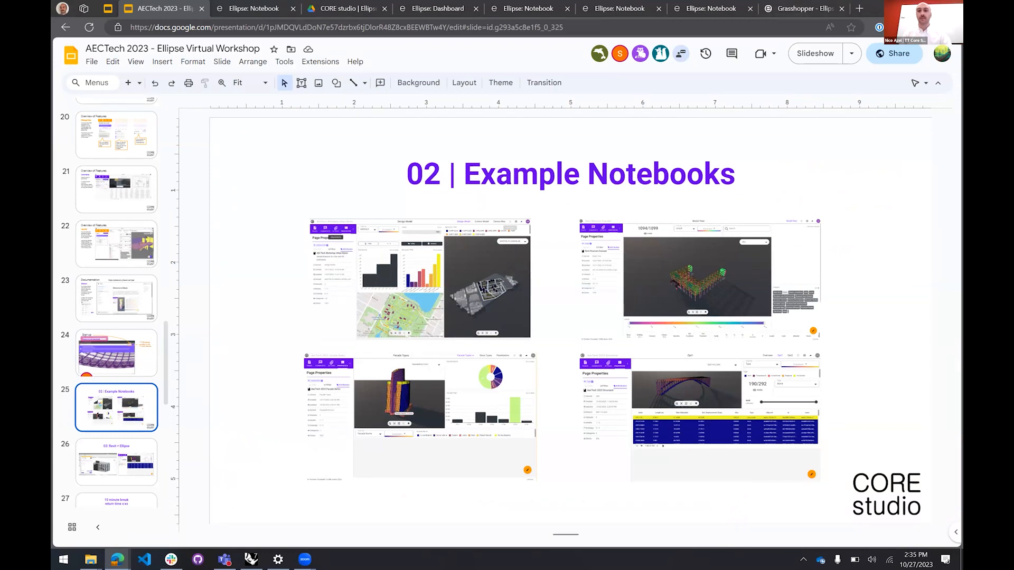
# Restore the browser to a smaller, taller window near the top of the desktop and show the Ellipse notebooks dashboard
pyautogui.moveTo(880, 14); pyautogui.dragTo(749, 67)
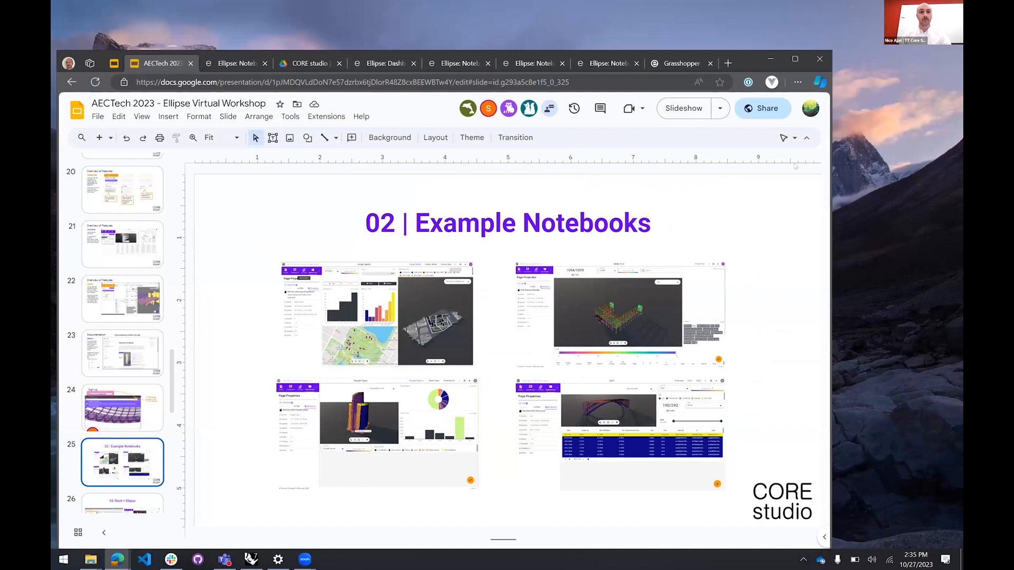
pyautogui.click(373, 64)
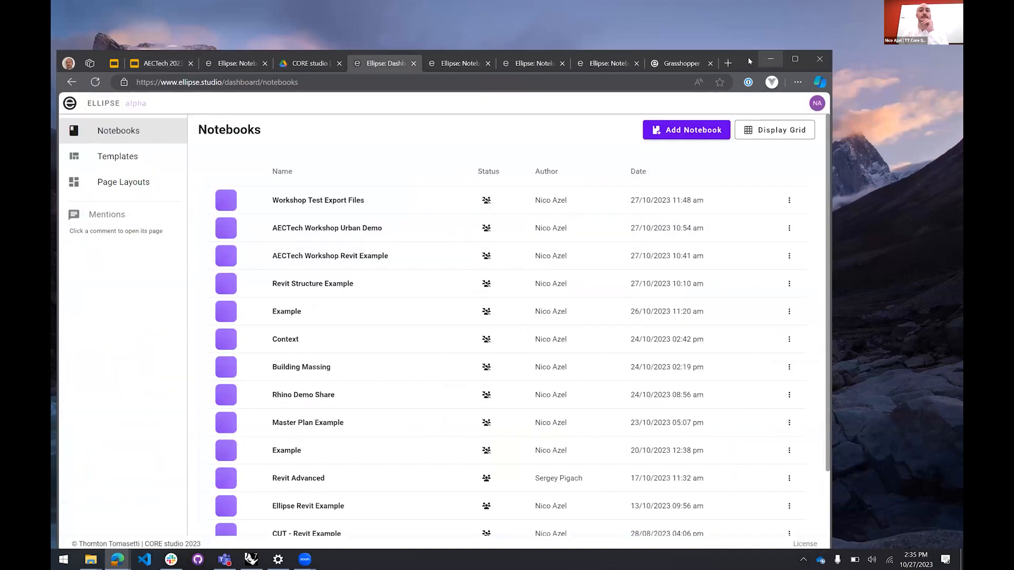
pyautogui.moveTo(747, 56); pyautogui.dragTo(747, 17)
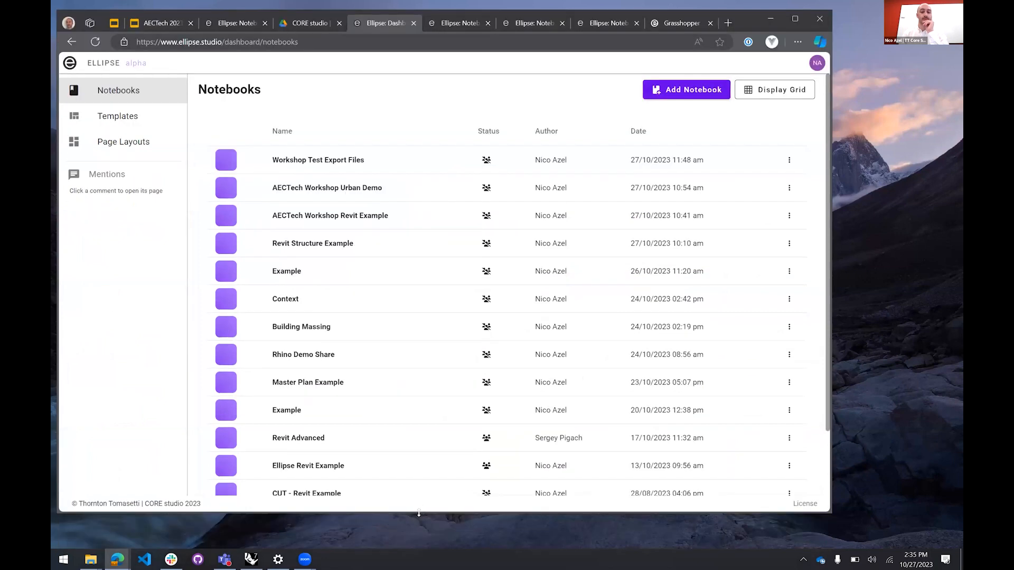
pyautogui.moveTo(419, 512); pyautogui.dragTo(419, 530)
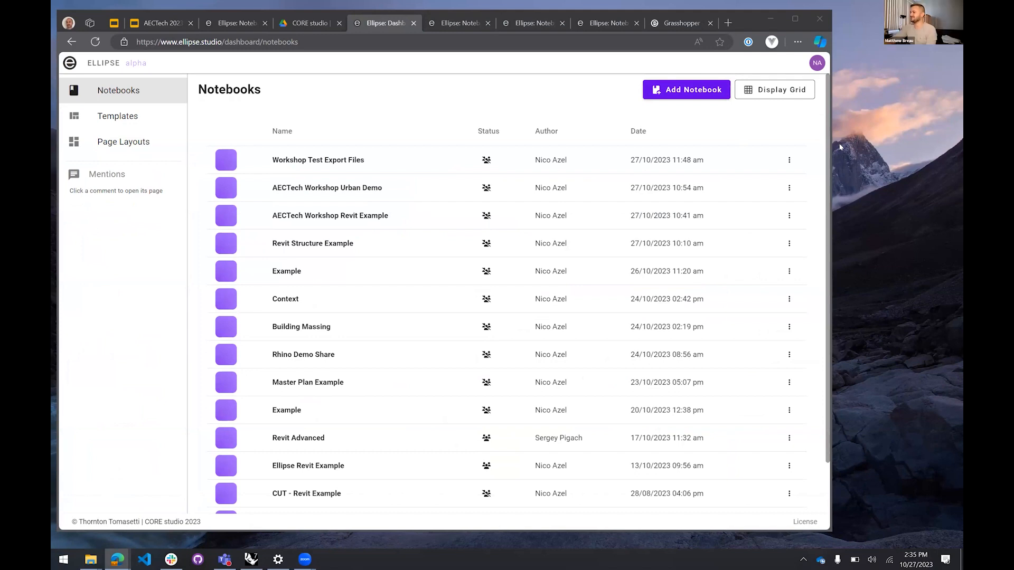
pyautogui.click(741, 19)
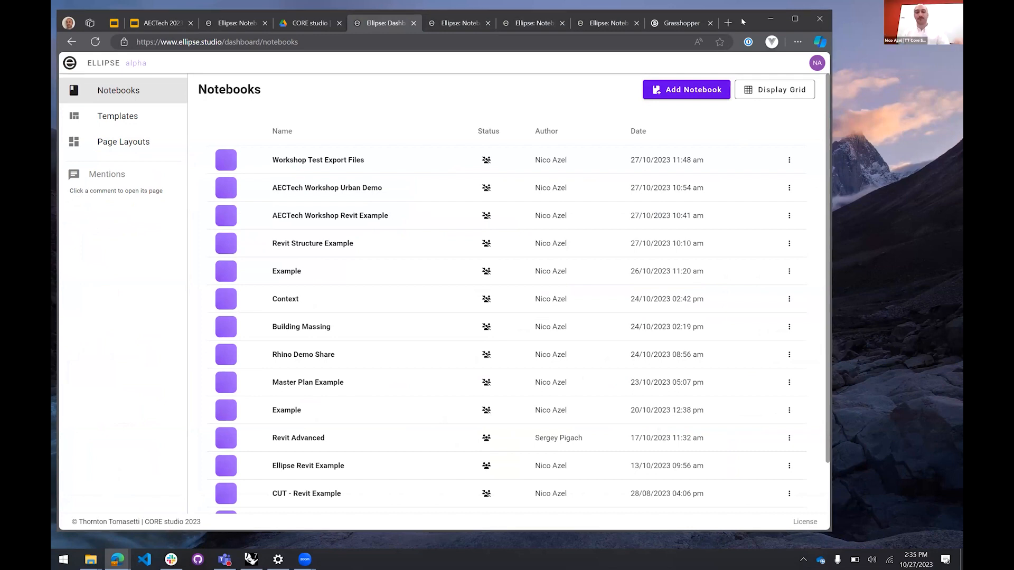
pyautogui.moveTo(746, 14); pyautogui.dragTo(745, 19)
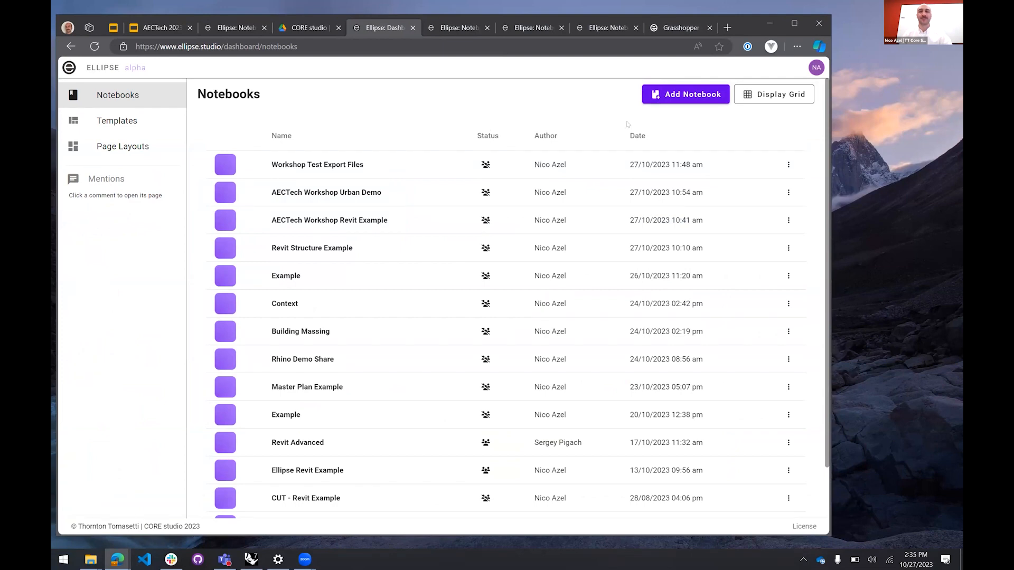
# Display the notebooks as a grid, browse the cards, and switch to the list view and back to the grid
pyautogui.click(756, 100)
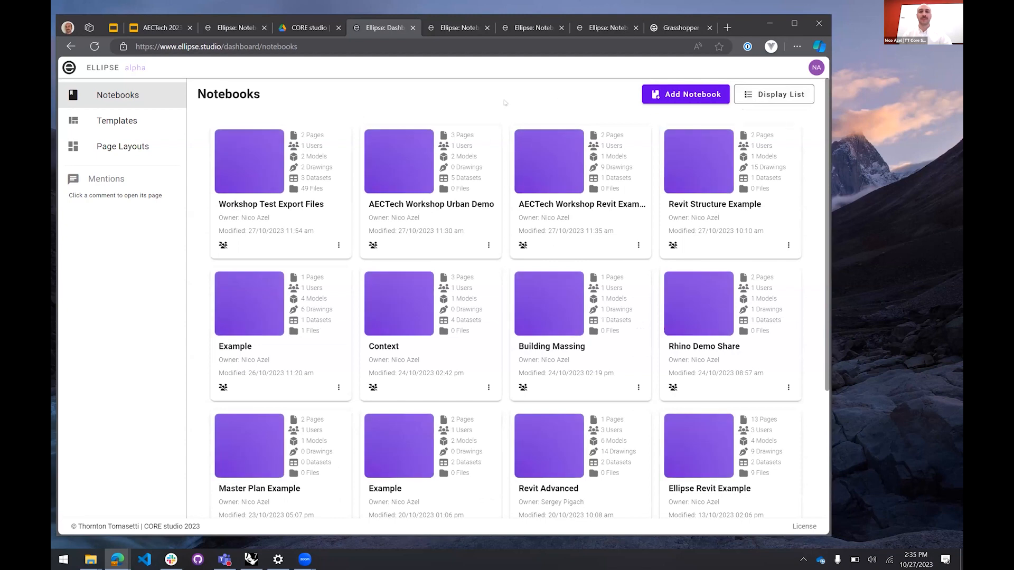
pyautogui.scroll(-4, 332, 97)
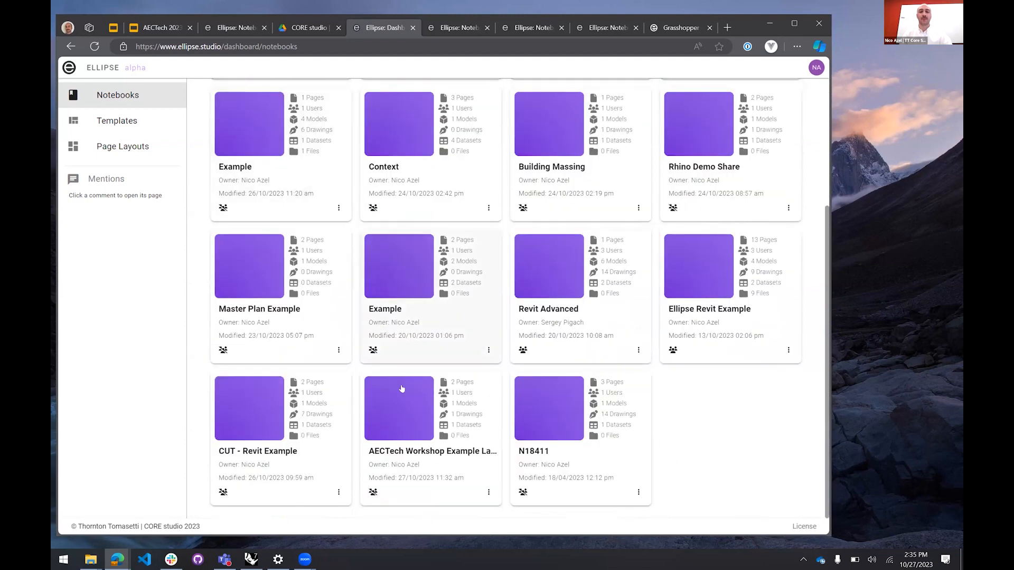
pyautogui.scroll(5, 410, 351)
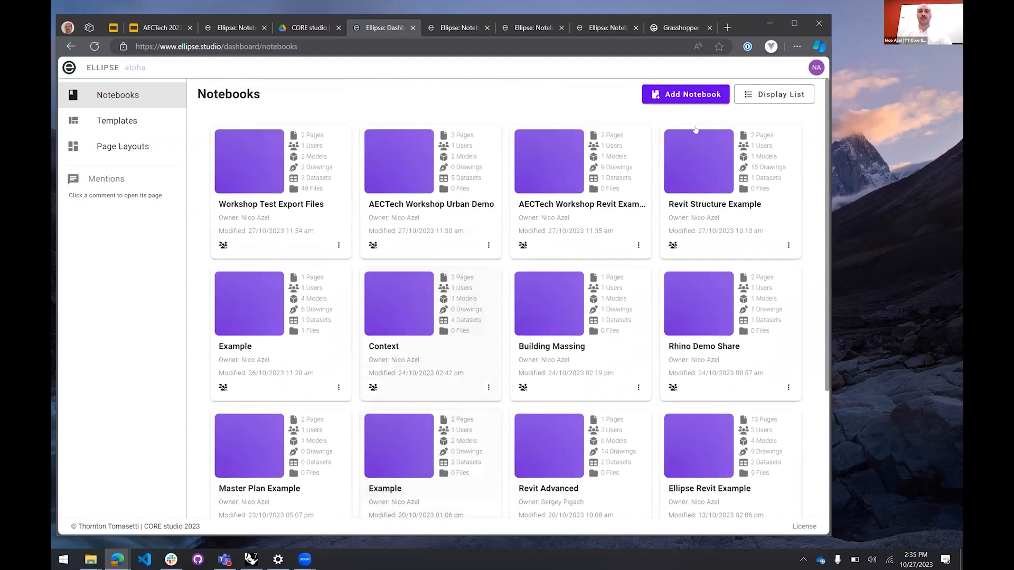
pyautogui.click(772, 94)
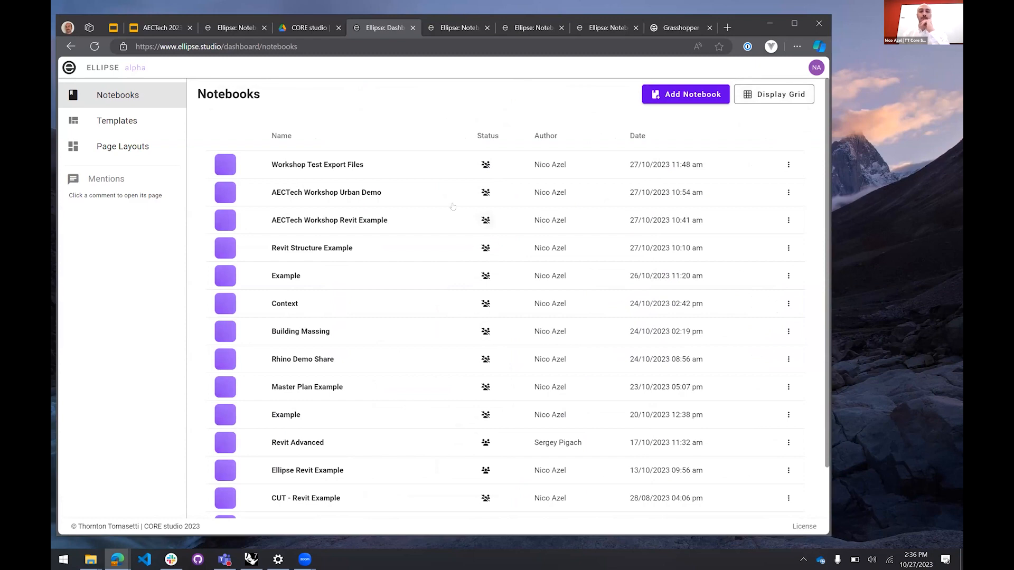
pyautogui.click(759, 101)
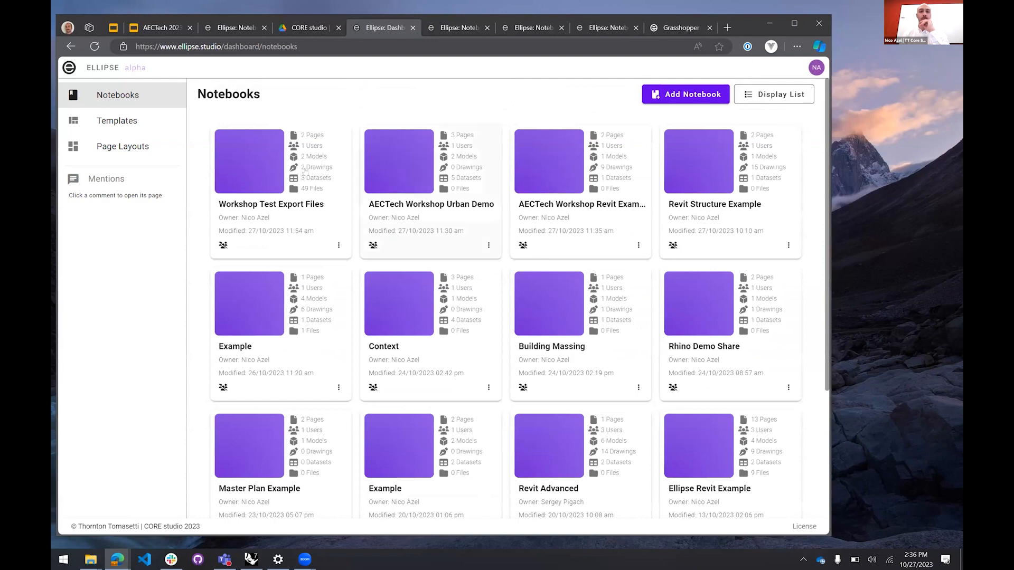
# Show the people-sharing settings of the Workshop Test Export Files notebook and close them without adding anyone
pyautogui.click(338, 245)
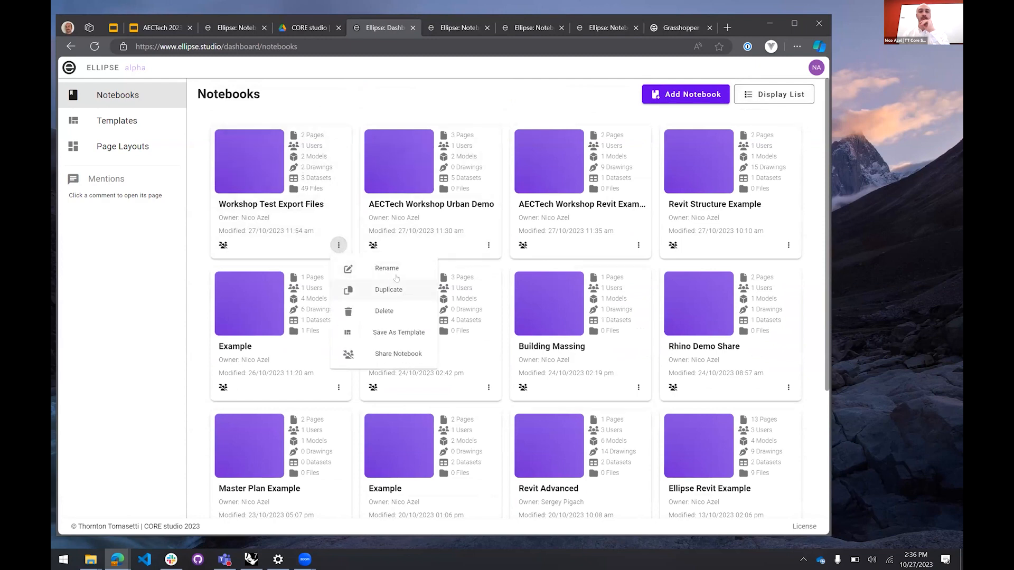
pyautogui.click(391, 353)
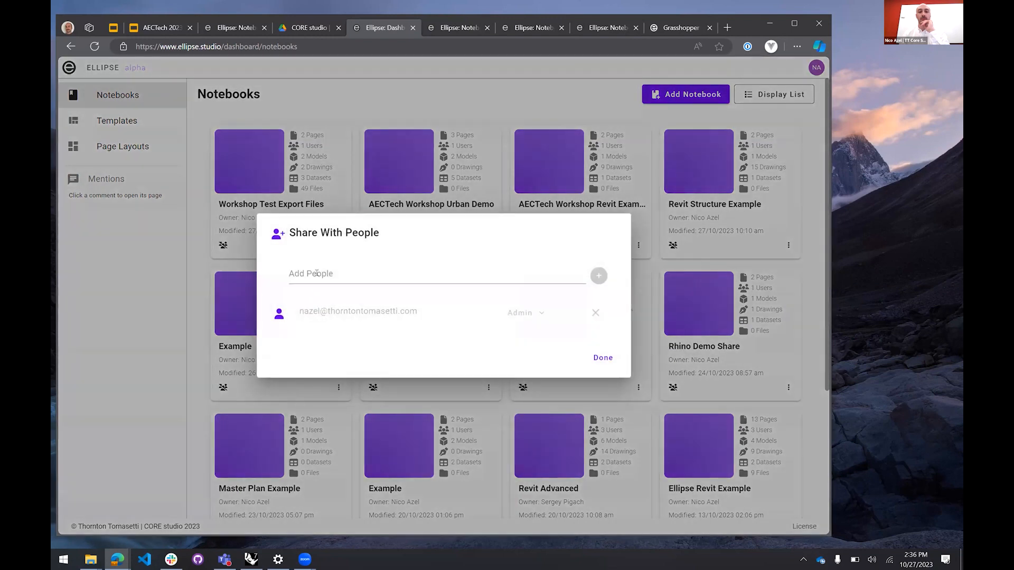
pyautogui.click(603, 357)
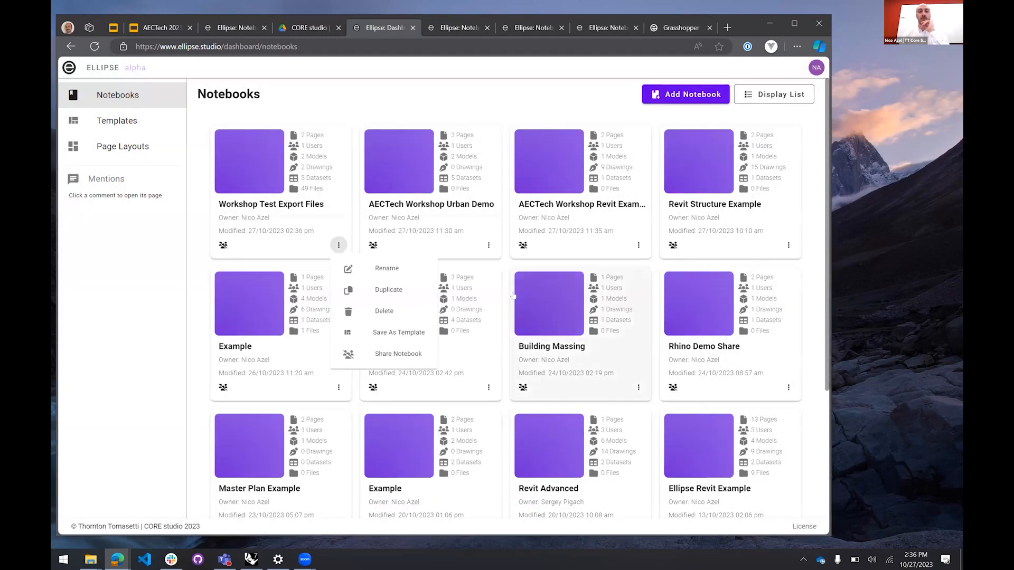
# Open the AECTech Workshop Urban Demo notebook, copy its public share link, and close the sharing dialog
pyautogui.click(408, 180)
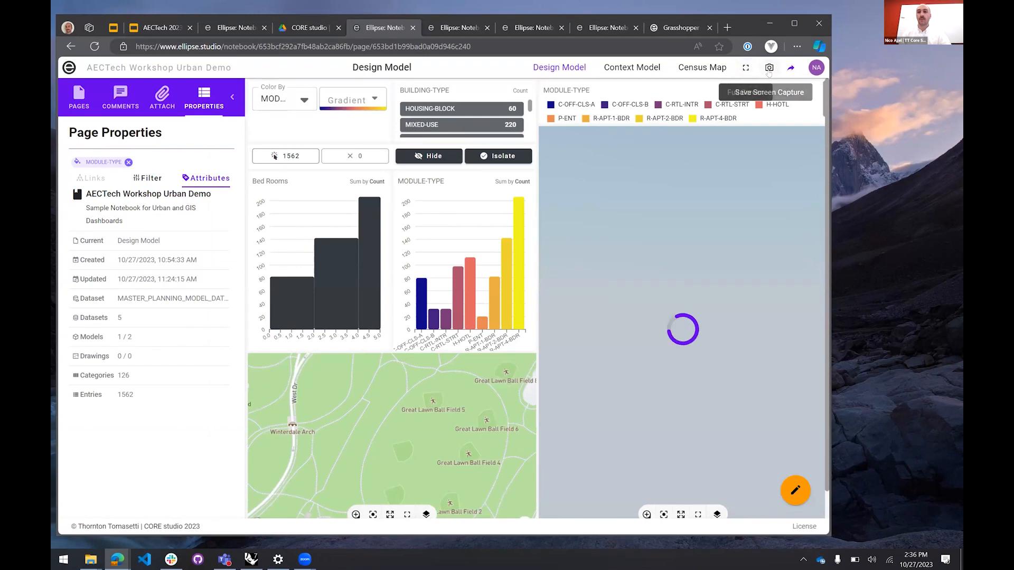
pyautogui.click(790, 68)
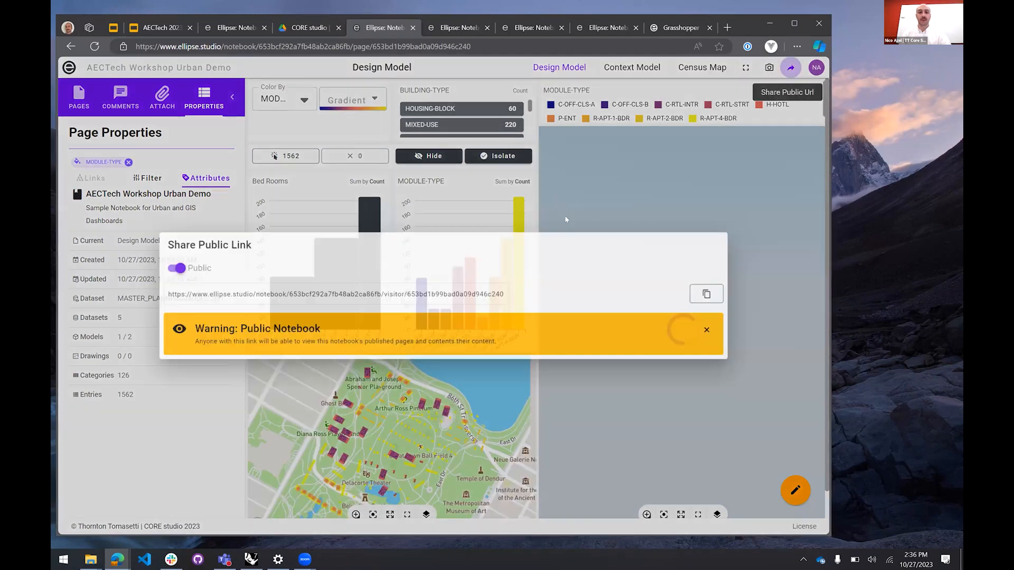
pyautogui.click(711, 294)
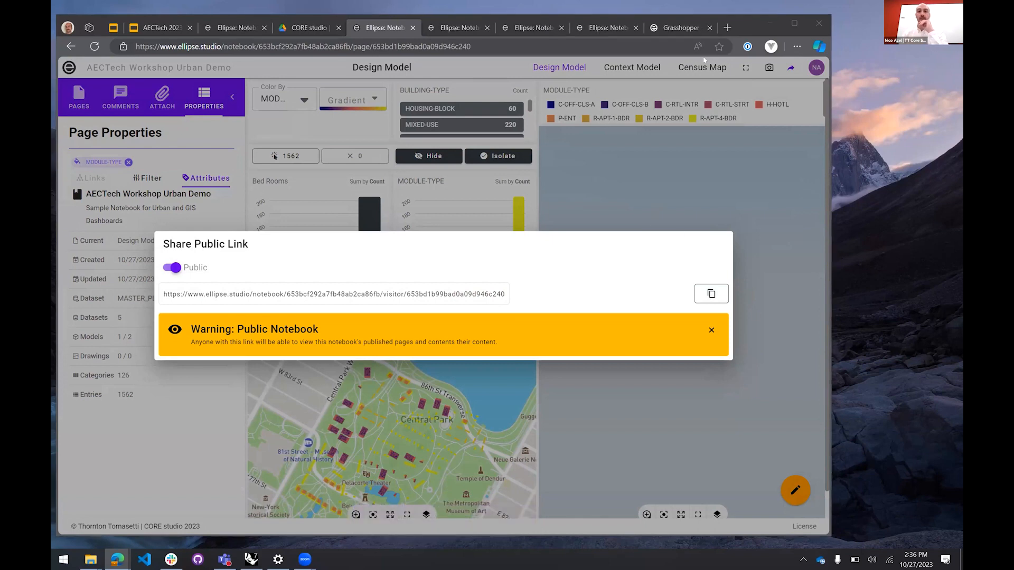
pyautogui.click(674, 193)
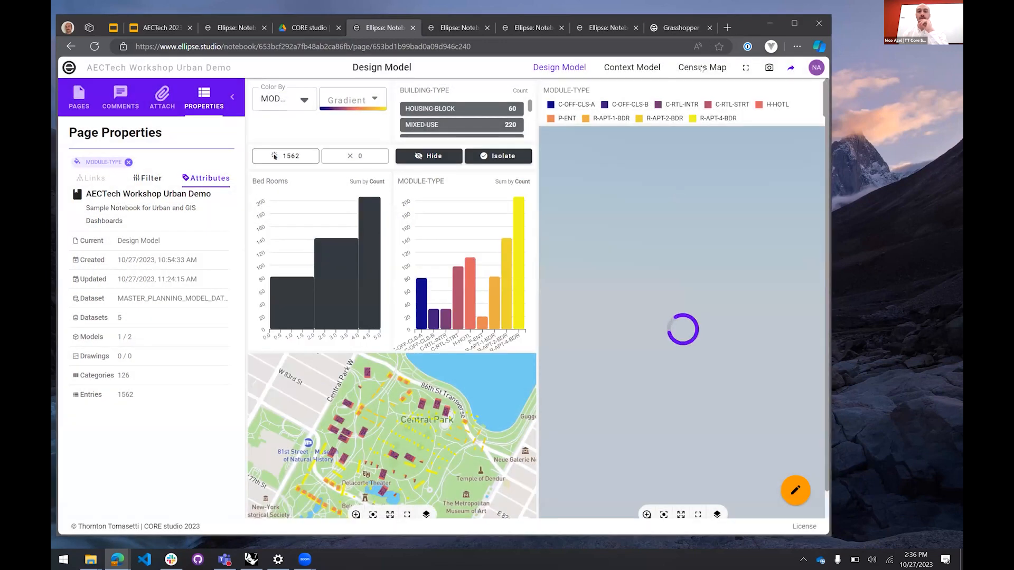
# Close the Design Model page's browser tab and show the already open Census Map page in a maximized window
pyautogui.click(413, 28)
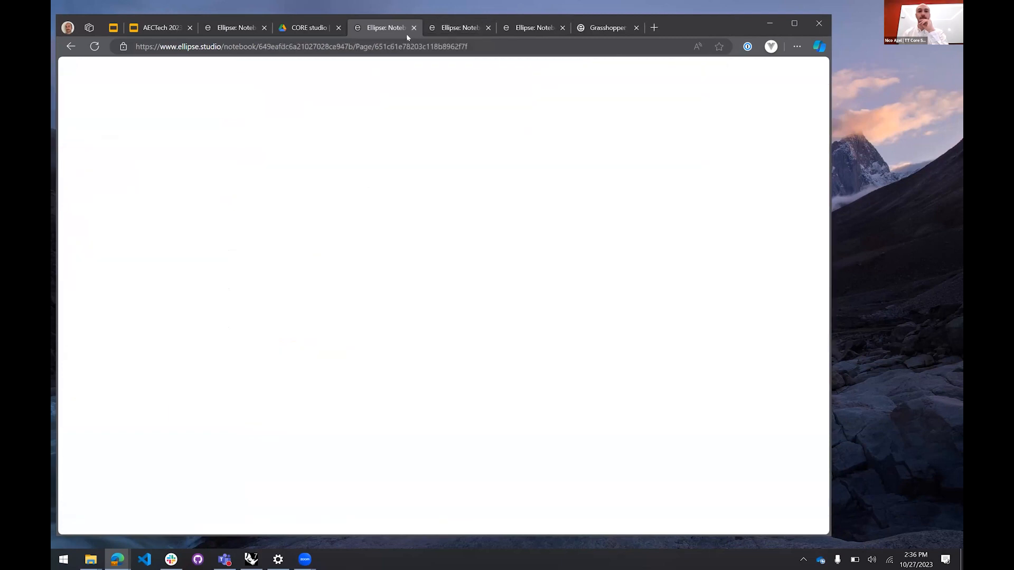
pyautogui.click(447, 31)
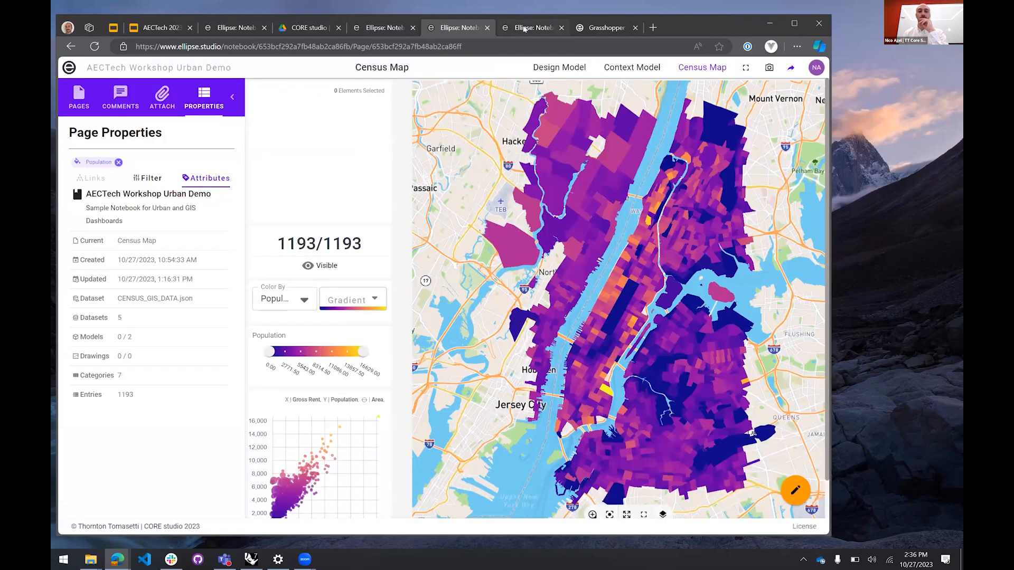
pyautogui.click(696, 21)
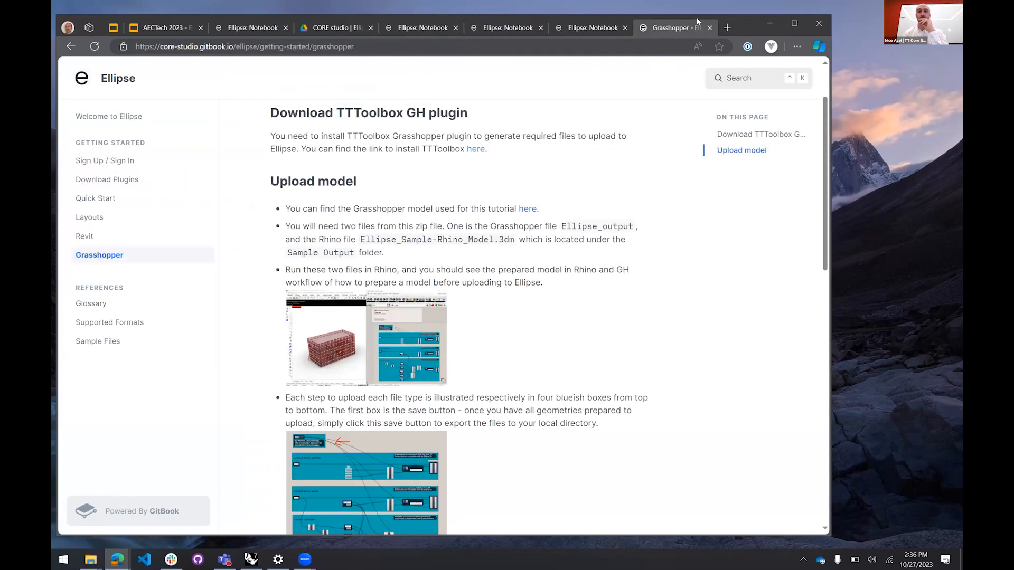
pyautogui.click(507, 29)
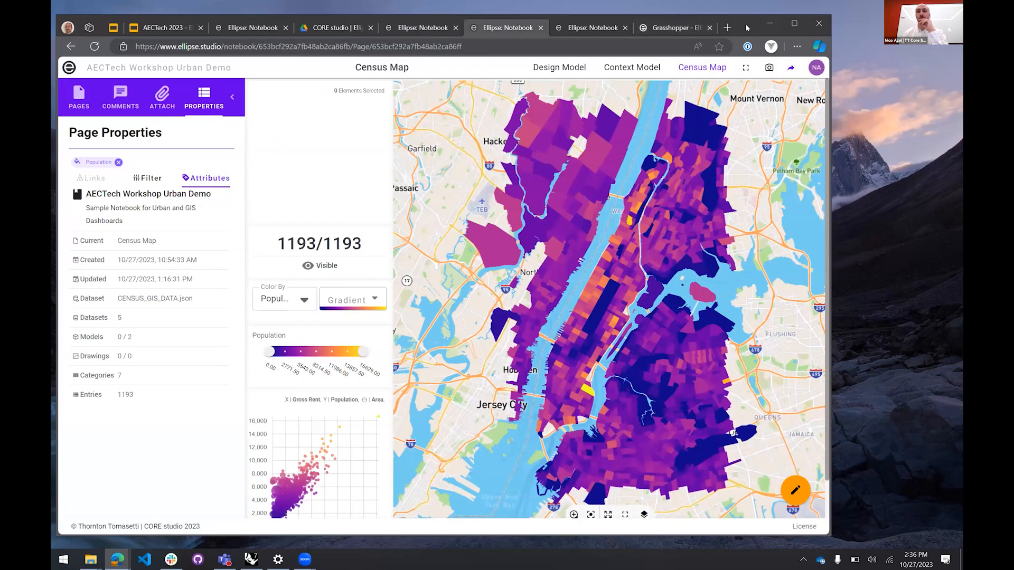
pyautogui.doubleClick(743, 24)
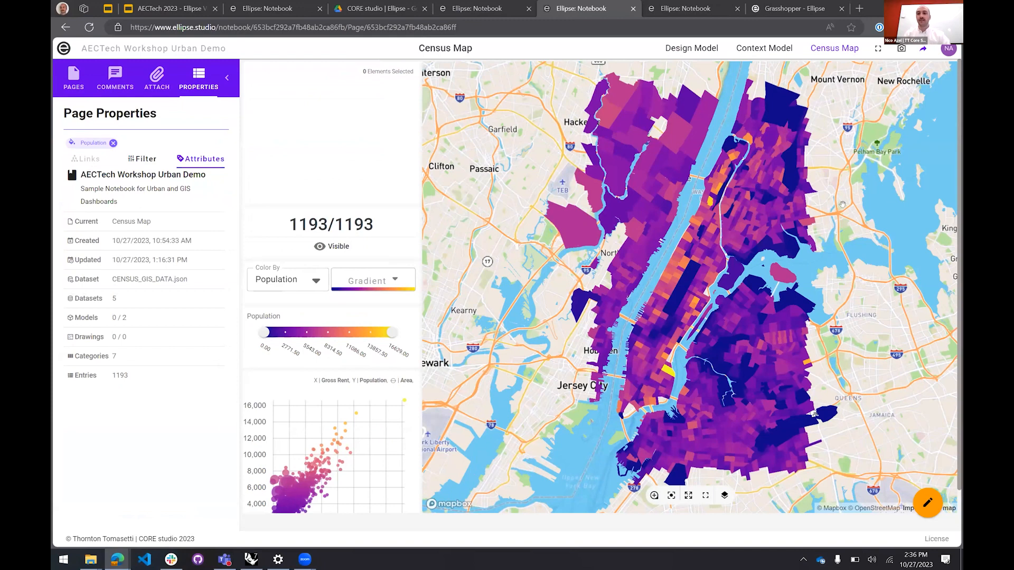
# Select several census tracts just west of Central Park one after another and examine their area, gross rent and population
pyautogui.moveTo(837, 206); pyautogui.dragTo(826, 205)
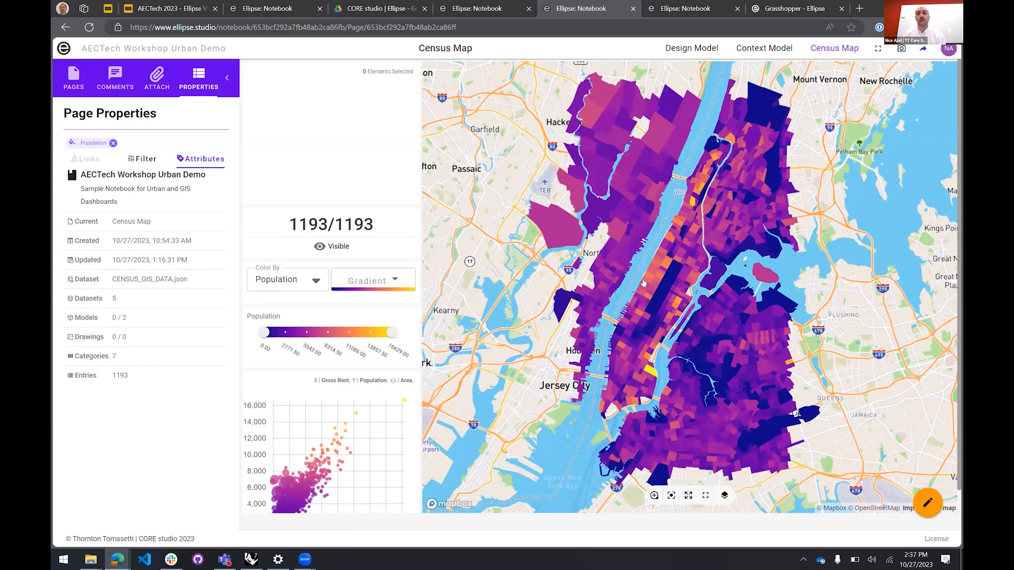
pyautogui.scroll(2, 666, 288)
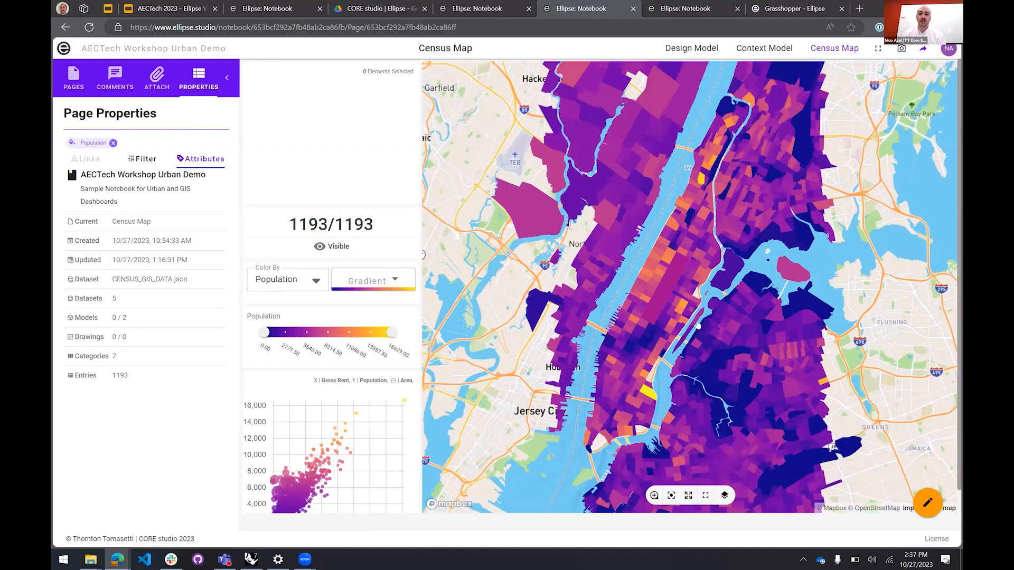
pyautogui.moveTo(672, 342); pyautogui.dragTo(660, 290)
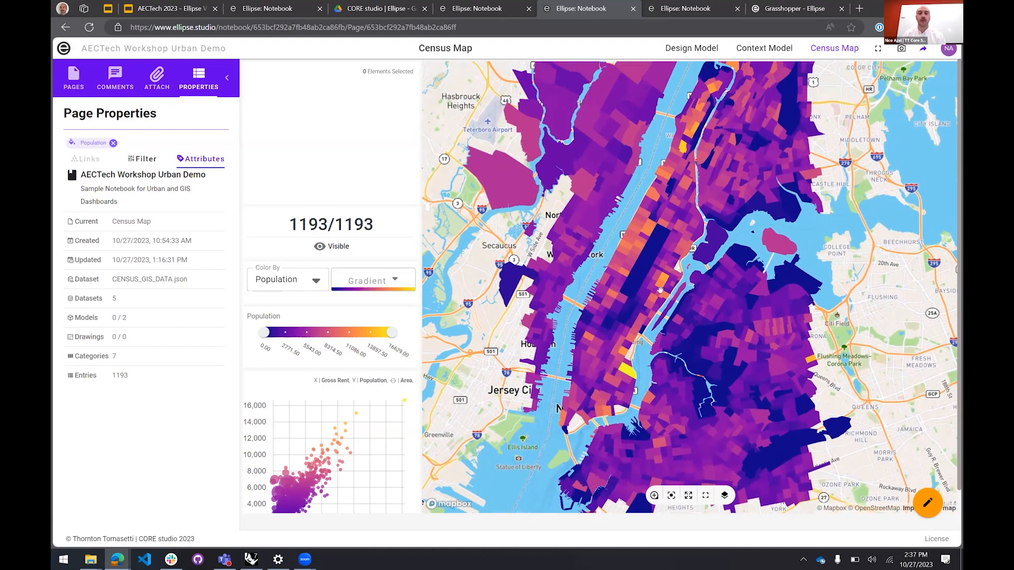
pyautogui.click(625, 266)
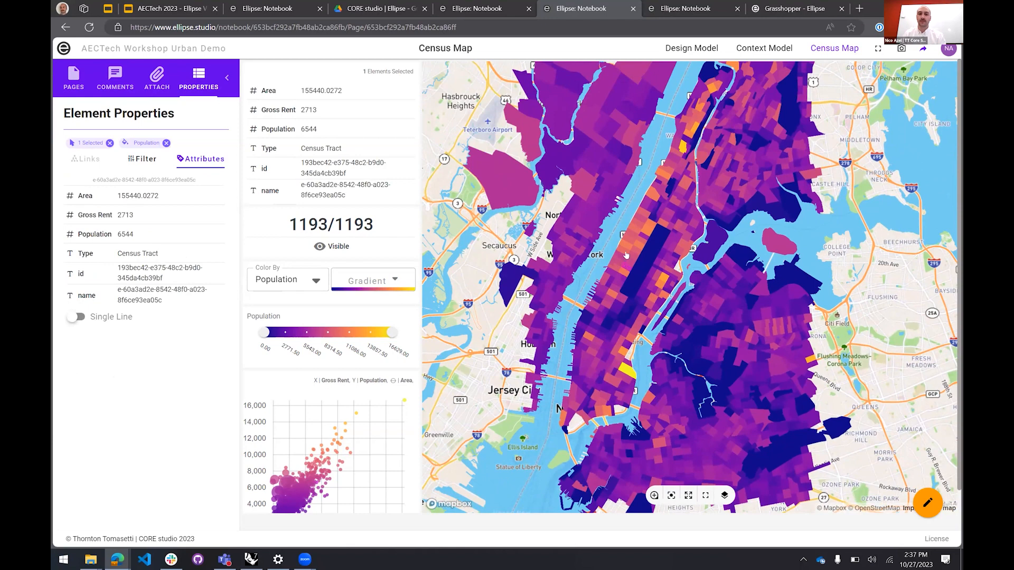
pyautogui.click(639, 250)
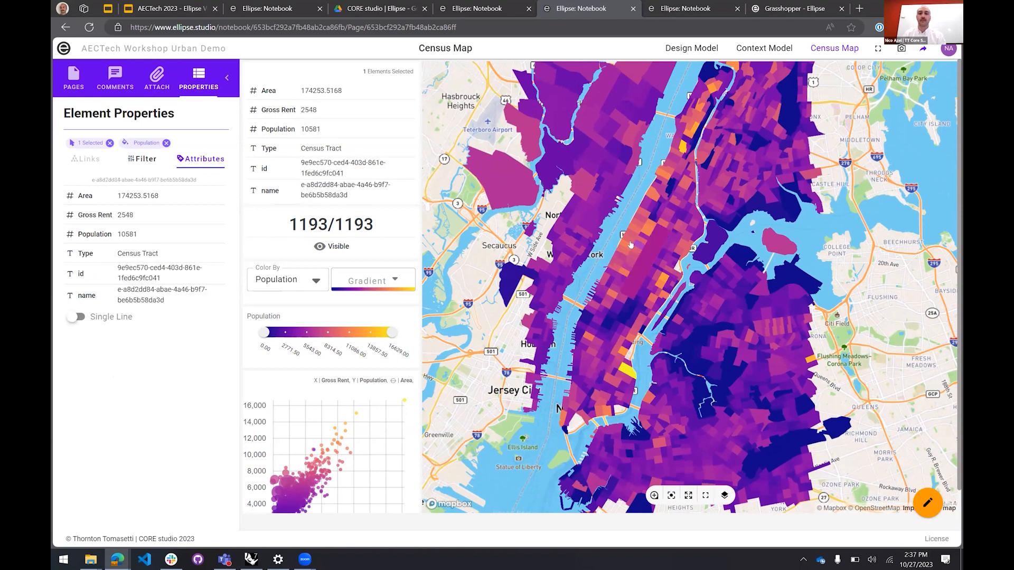
pyautogui.click(630, 244)
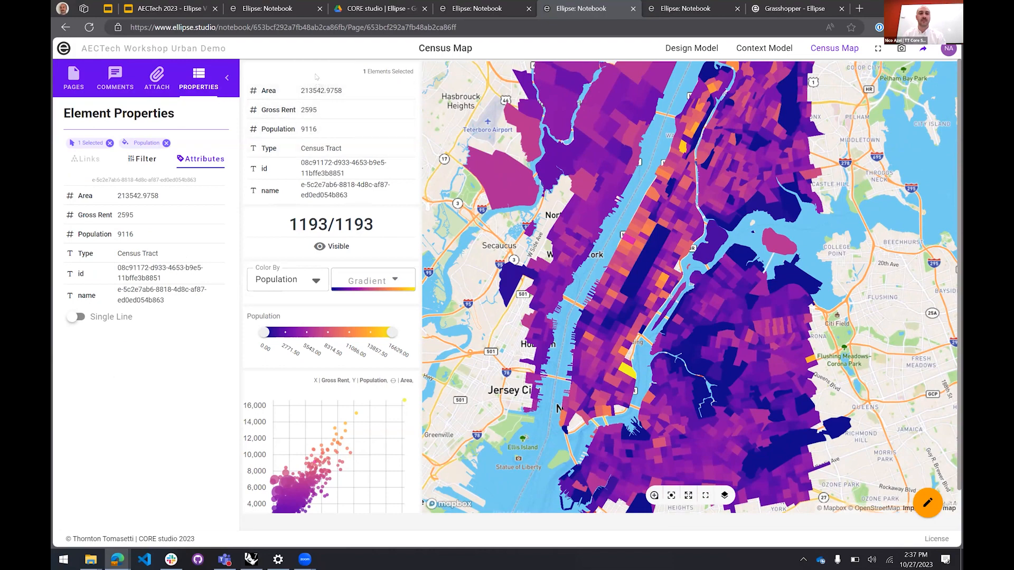
pyautogui.scroll(-1, 316, 133)
pyautogui.scroll(1, 316, 133)
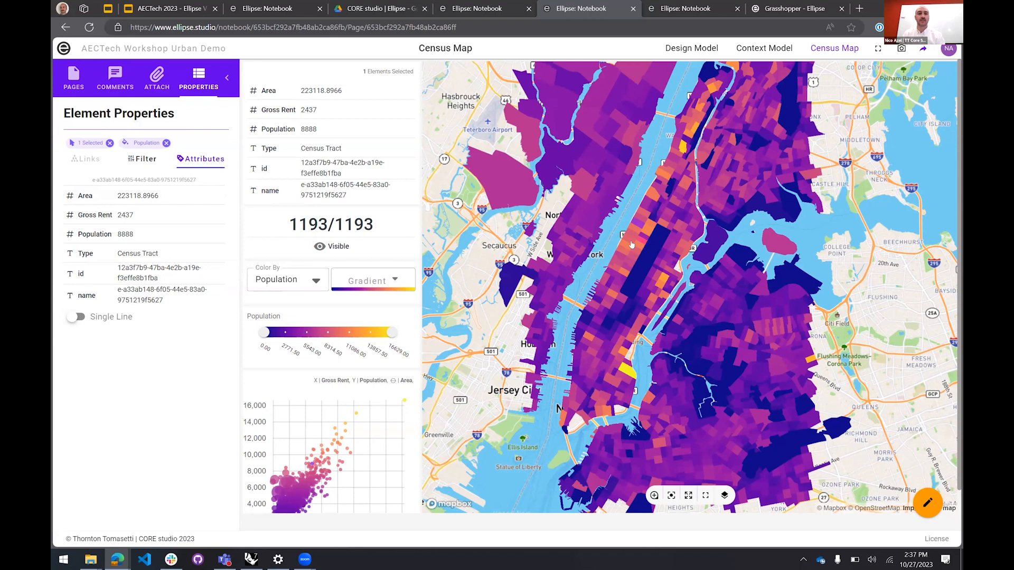
# Collapse the properties sidebar and color the census tracts by Gross Rent
pyautogui.click(227, 80)
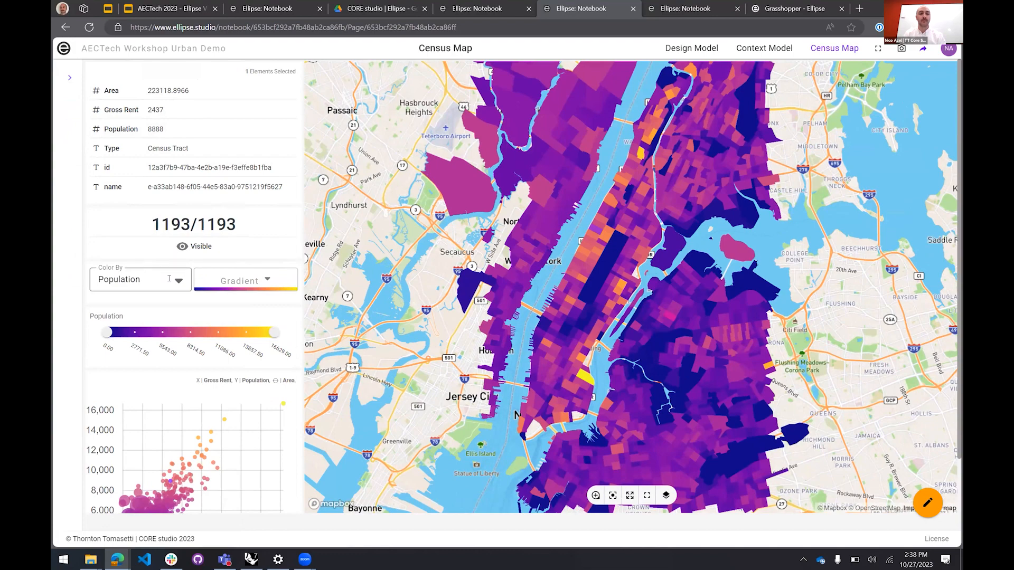
pyautogui.click(146, 281)
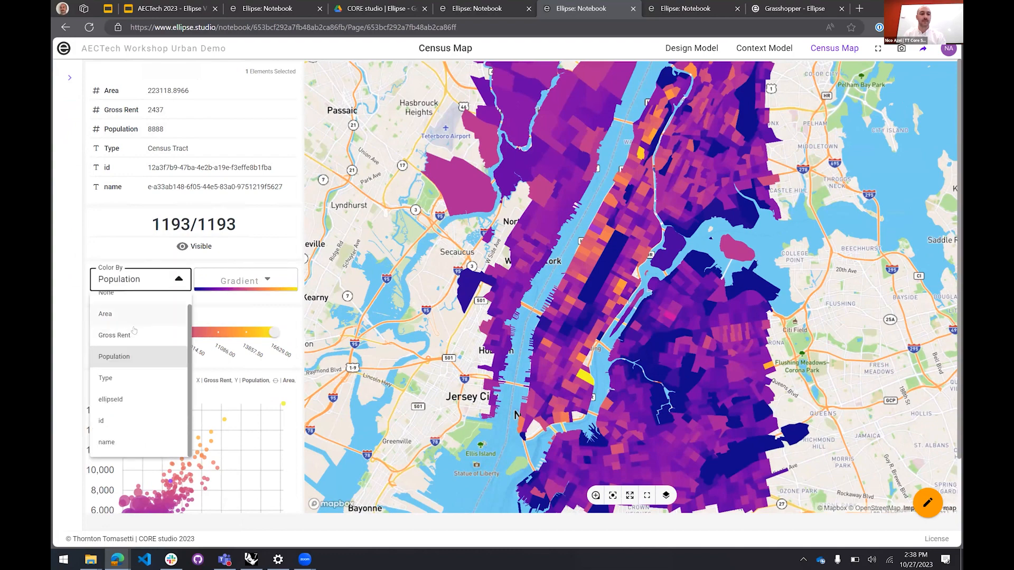
pyautogui.click(129, 335)
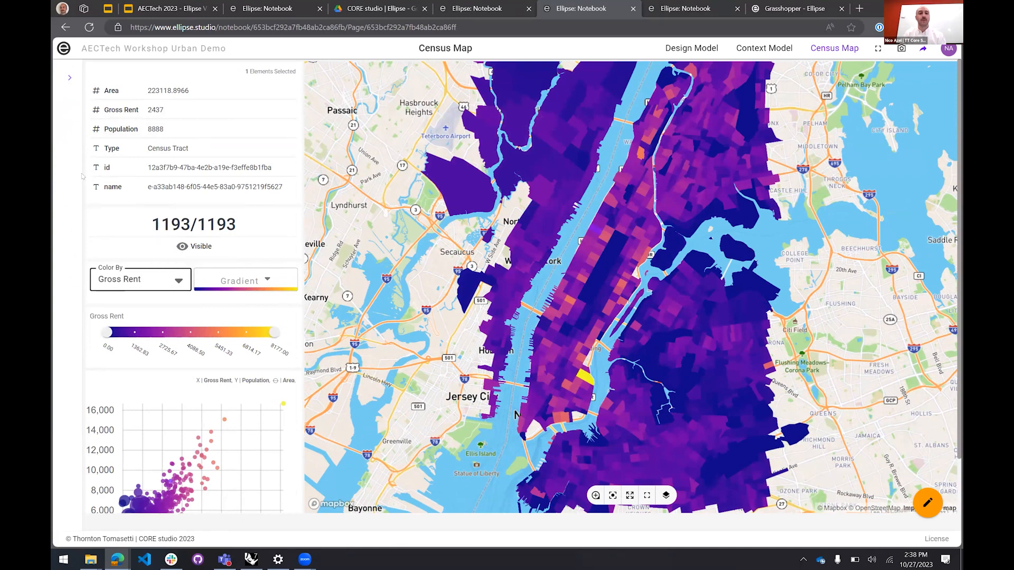
# Label the census tracts on the map by Population and inspect the labels up close
pyautogui.click(155, 130)
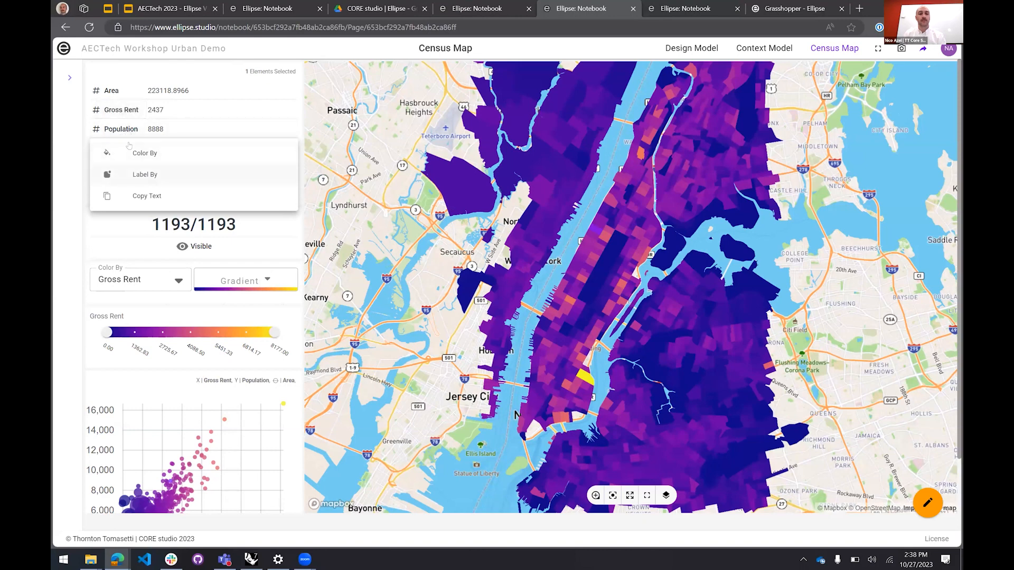
pyautogui.click(141, 177)
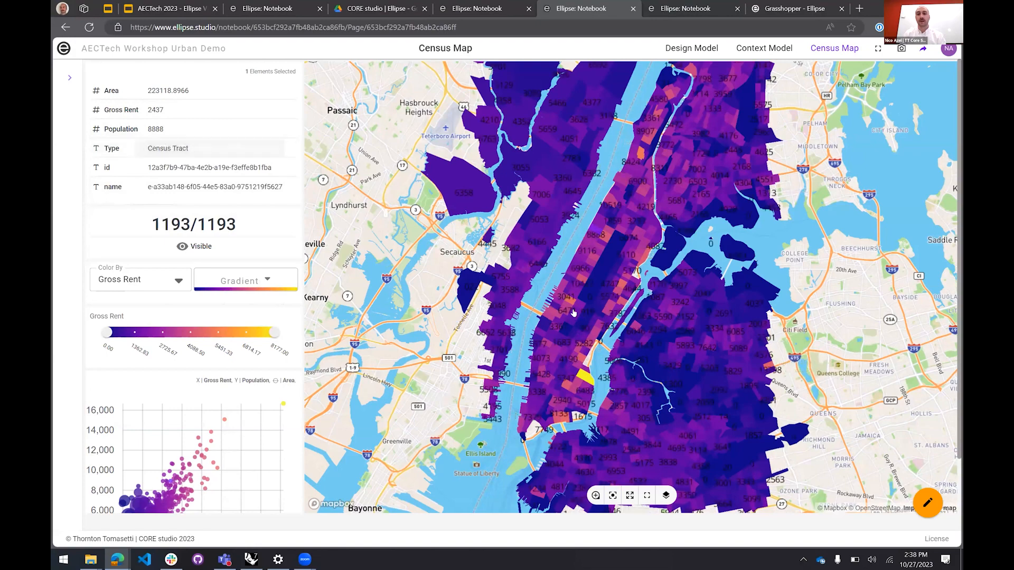
pyautogui.scroll(5, 583, 295)
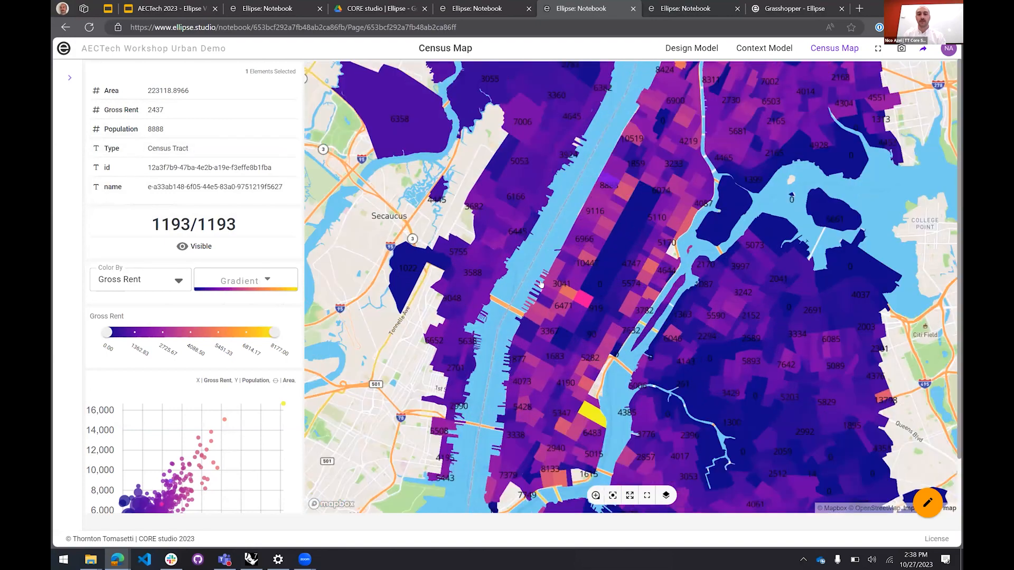
pyautogui.scroll(5, 540, 283)
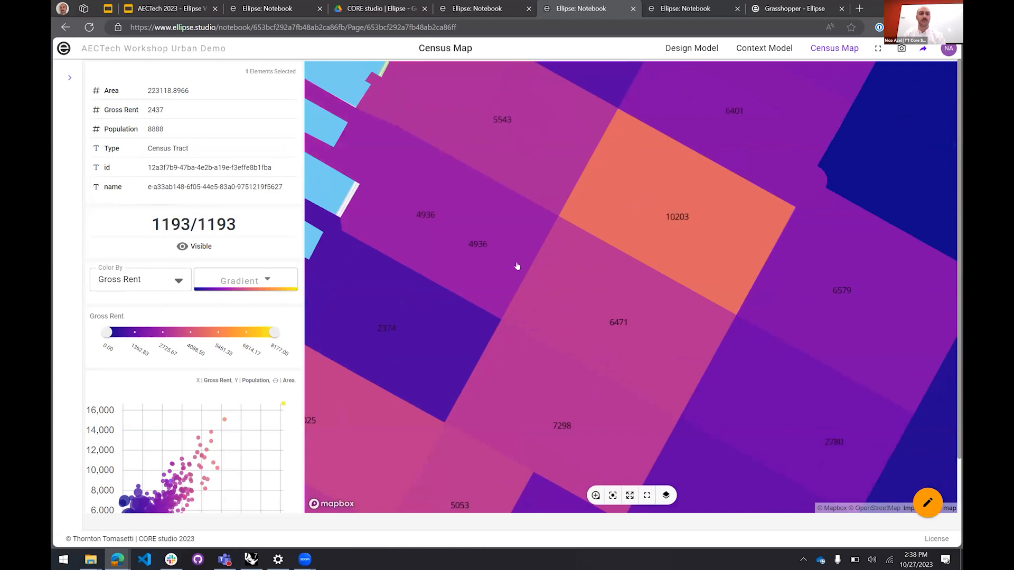
# Expand the properties sidebar and remove the Population labels and the Gross Rent coloring
pyautogui.click(69, 79)
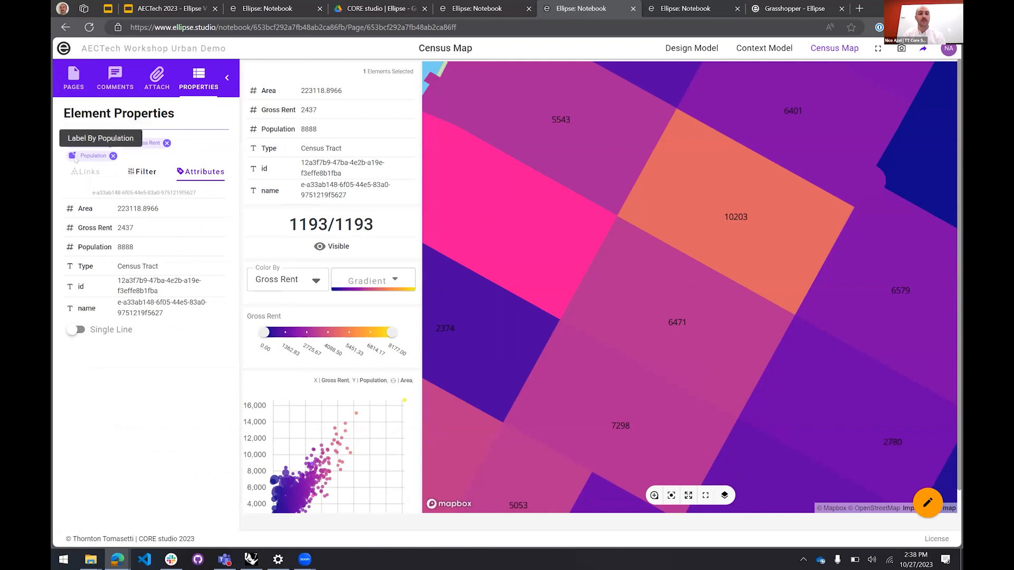
pyautogui.click(113, 156)
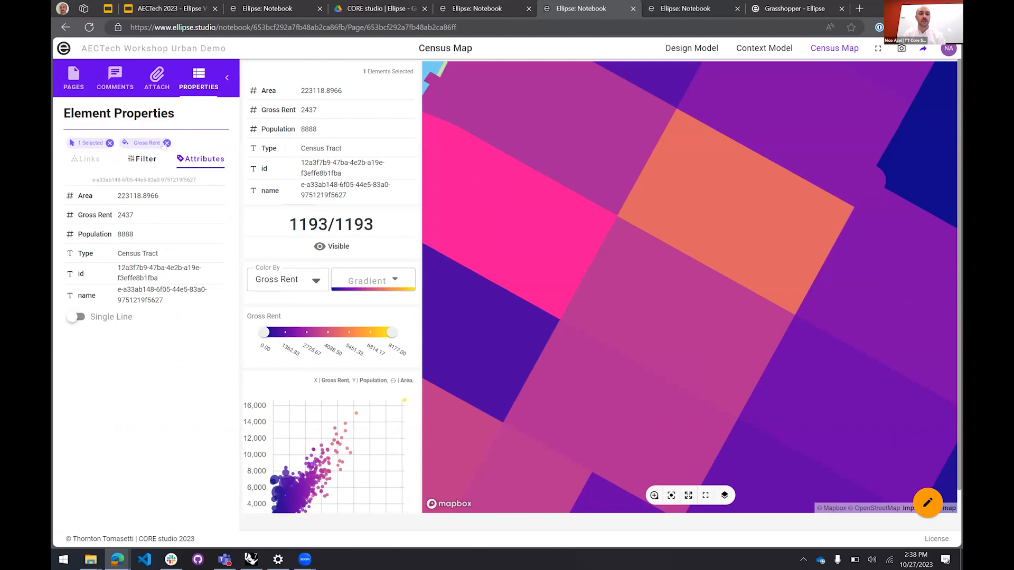
pyautogui.click(166, 143)
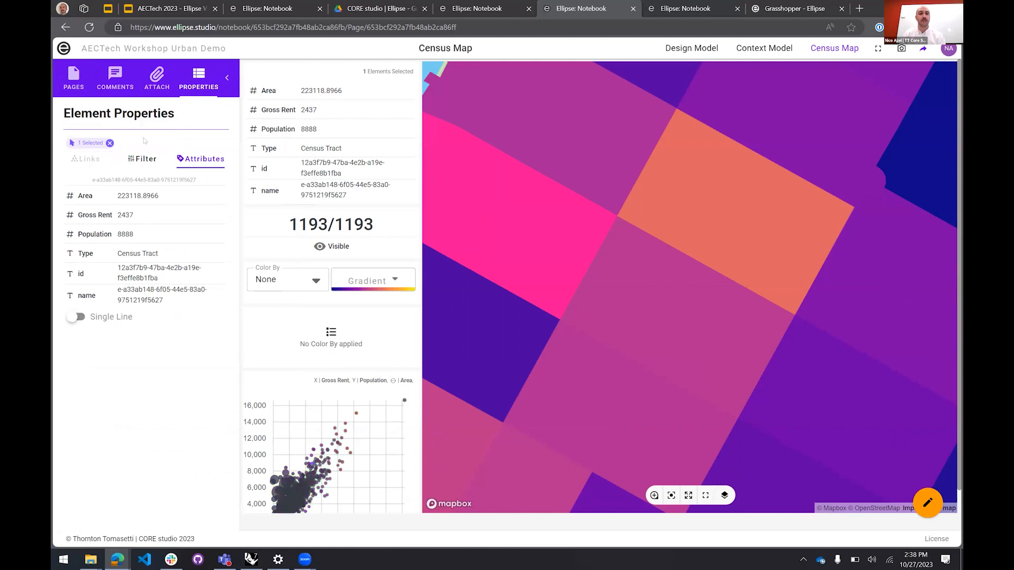
# Color the census tracts by Gross Rent again with the whole census area in view
pyautogui.scroll(-5, 454, 290)
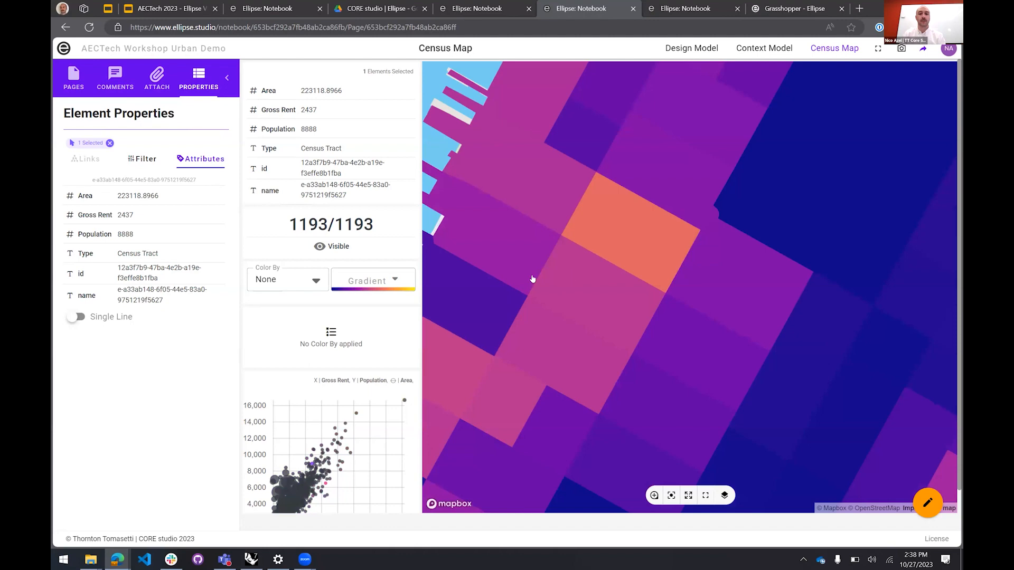
pyautogui.click(296, 273)
pyautogui.press('Escape')
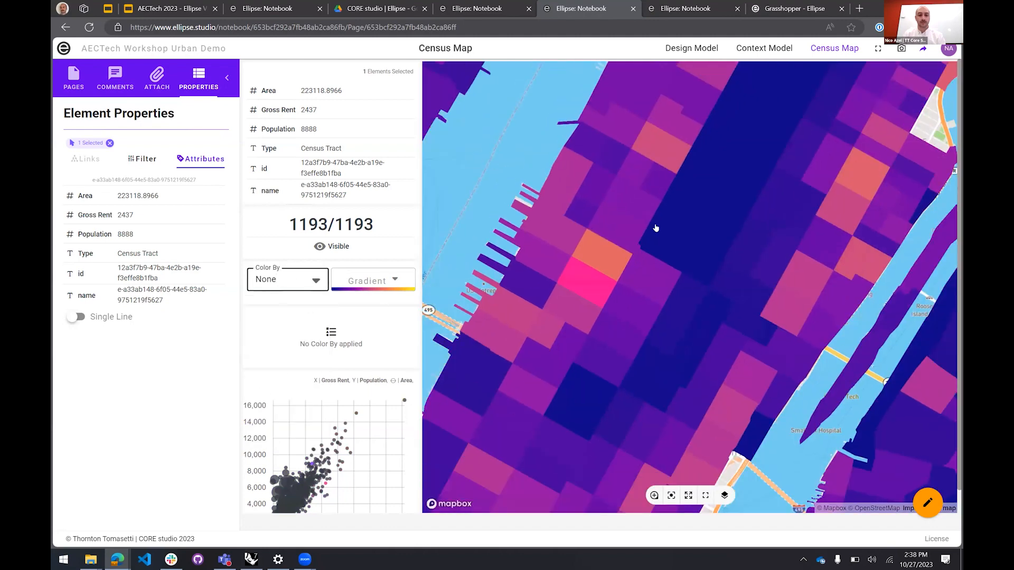
pyautogui.scroll(-5, 658, 231)
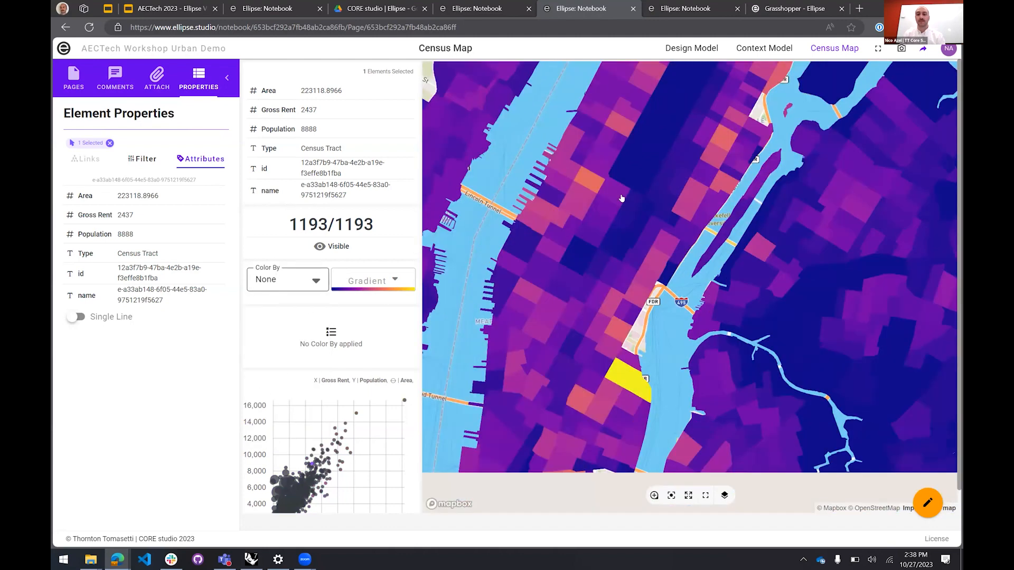
pyautogui.scroll(-2, 631, 190)
pyautogui.scroll(-5, 640, 217)
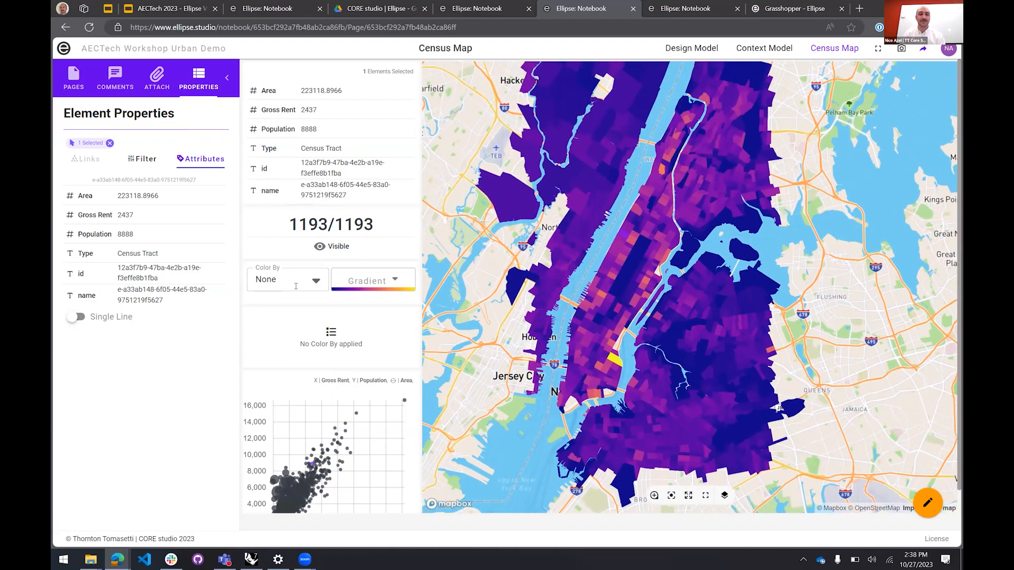
pyautogui.click(300, 278)
pyautogui.click(283, 349)
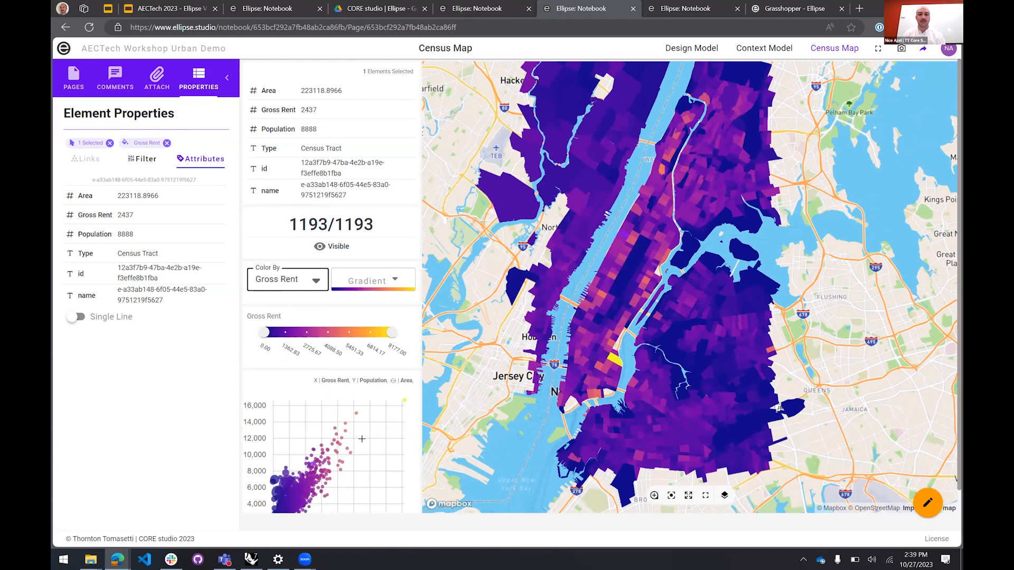
pyautogui.moveTo(294, 489)
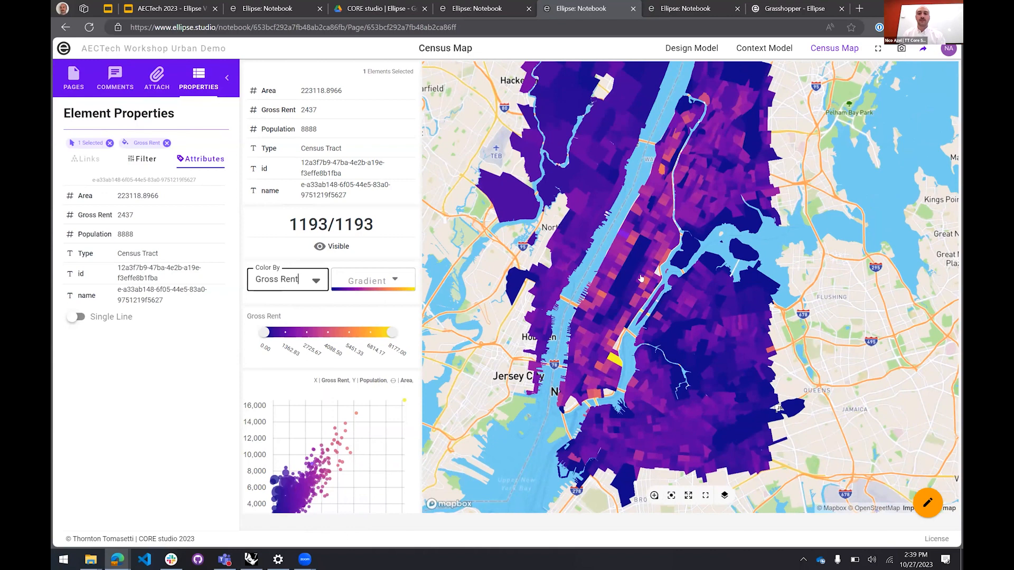
# Open the Context Model page and look at its 3D city blocks up close
pyautogui.moveTo(631, 261); pyautogui.dragTo(633, 280)
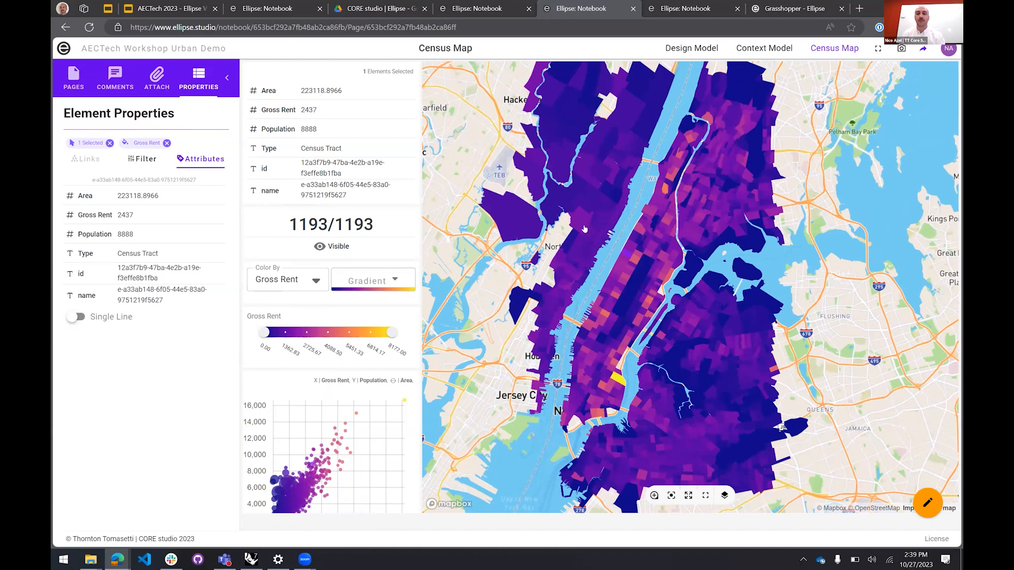
pyautogui.click(757, 46)
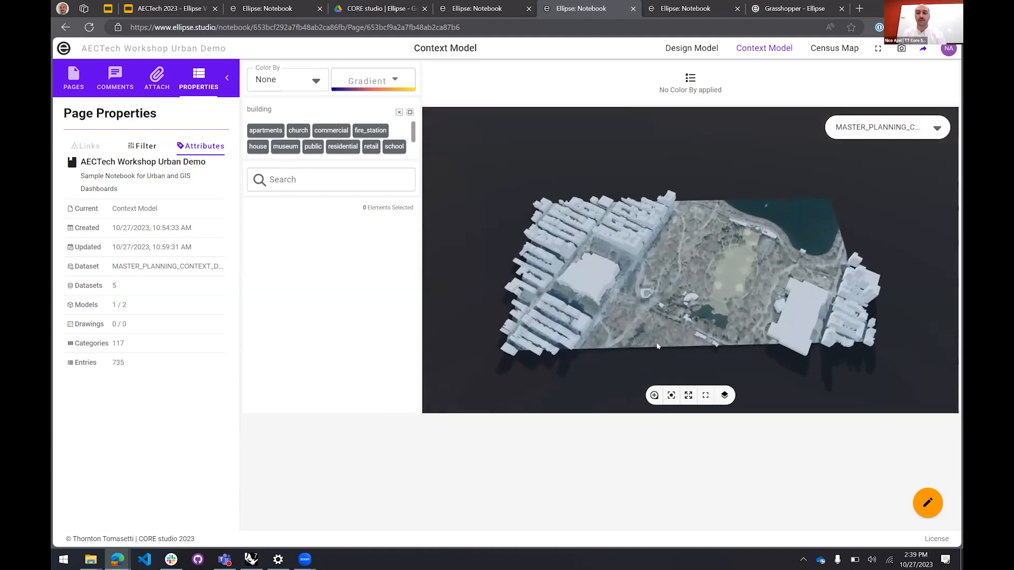
pyautogui.moveTo(651, 237); pyautogui.dragTo(653, 334)
pyautogui.scroll(10, 607, 217)
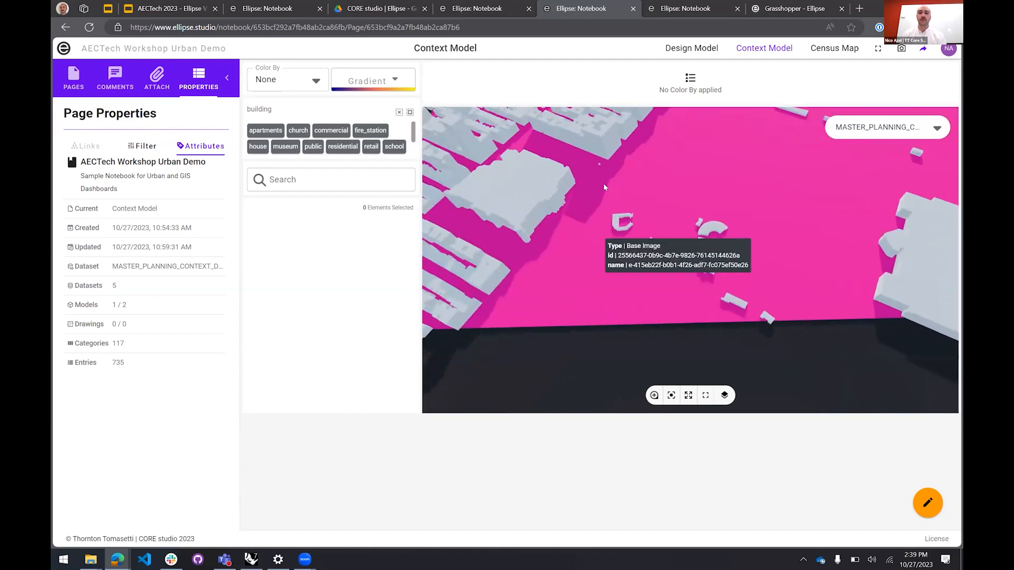
pyautogui.scroll(-10, 713, 238)
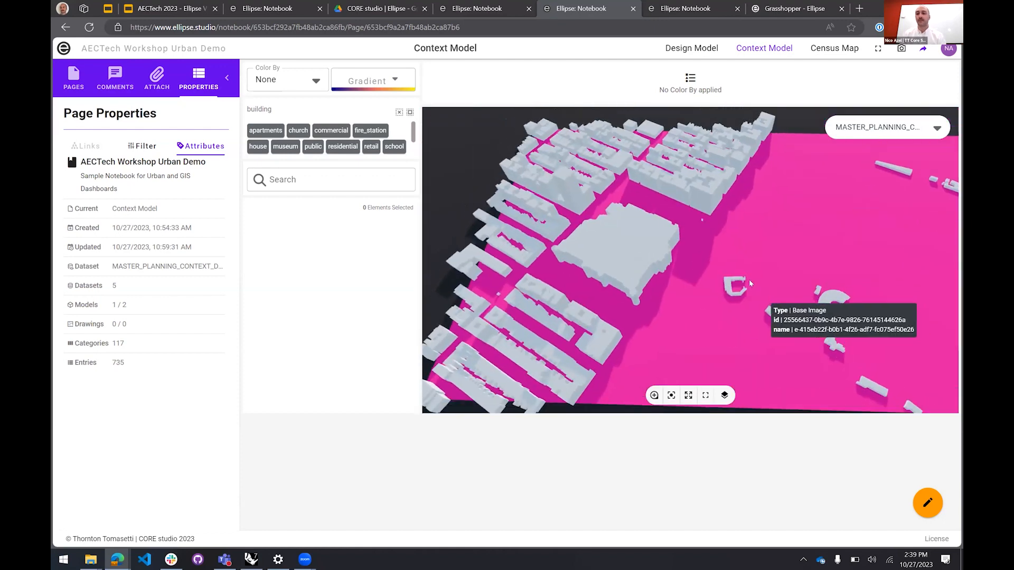
# Select the American Museum of Natural History building and read through its full attribute list
pyautogui.moveTo(653, 249)
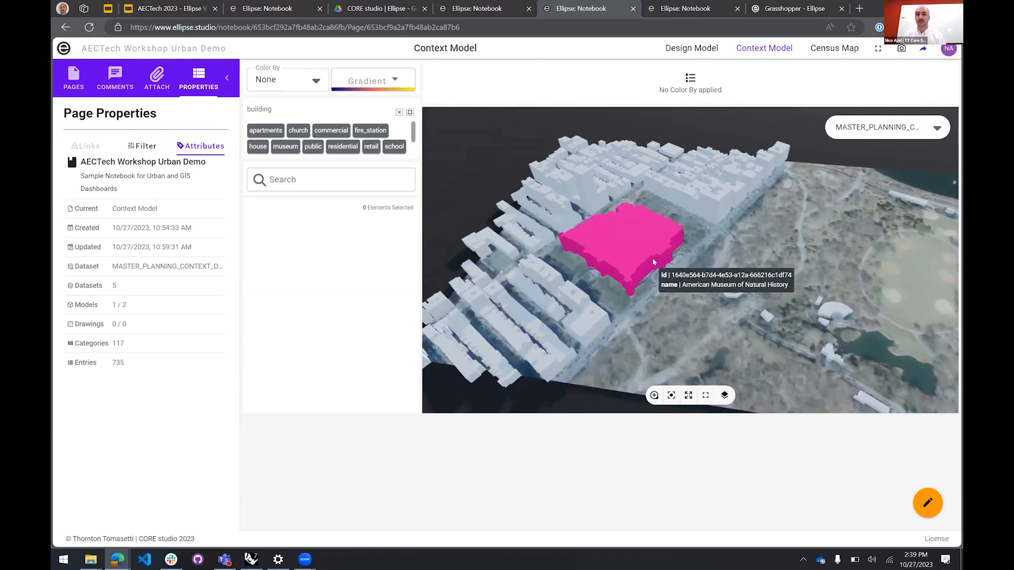
pyautogui.click(655, 249)
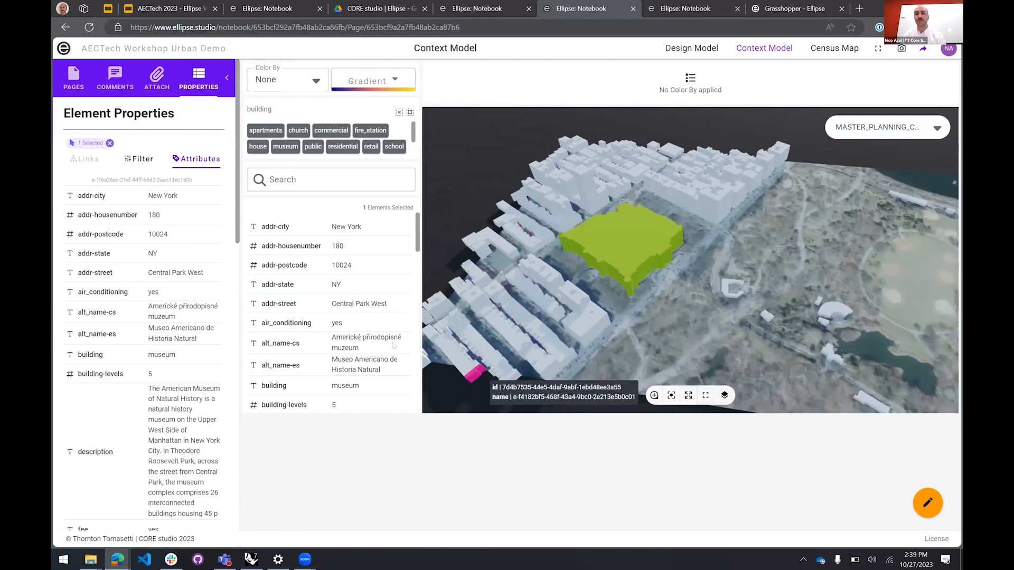
pyautogui.scroll(-15, 131, 210)
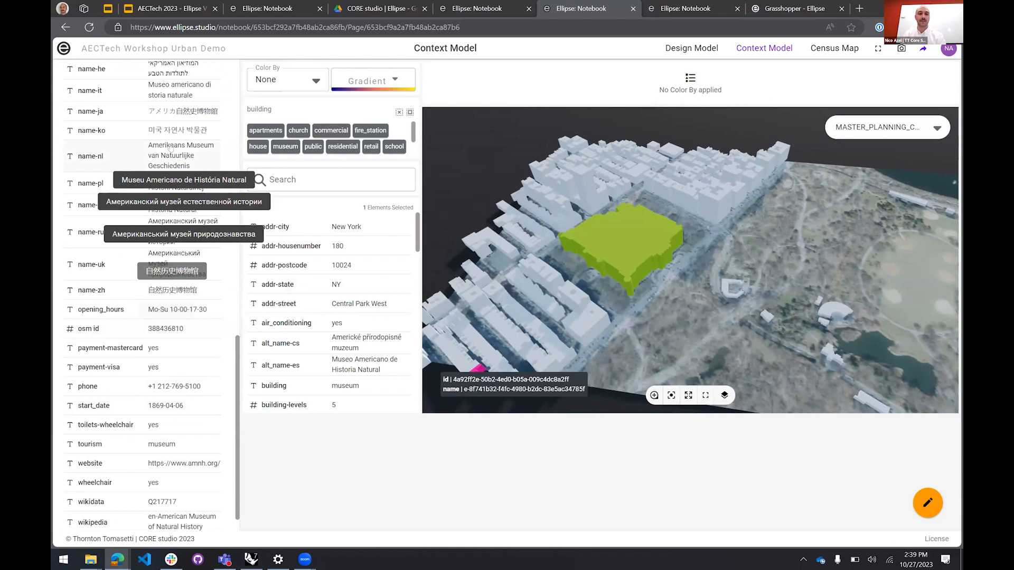
pyautogui.scroll(-1, 173, 386)
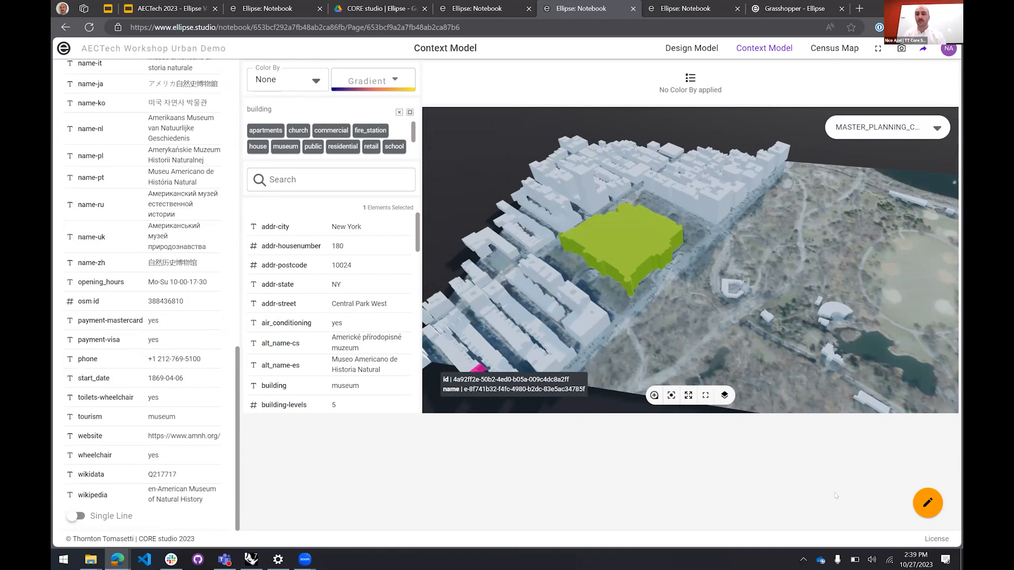
pyautogui.click(927, 503)
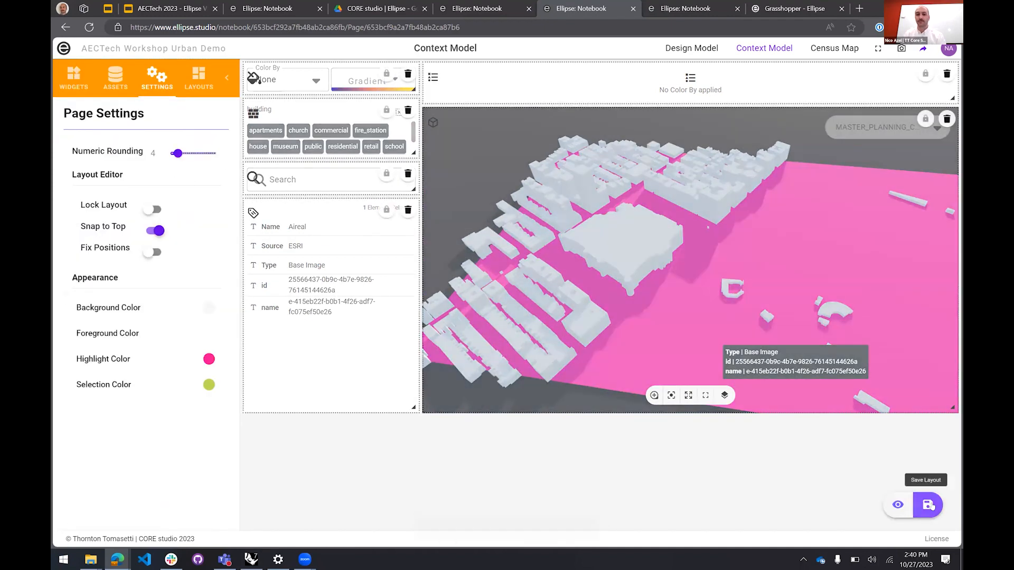
pyautogui.click(689, 297)
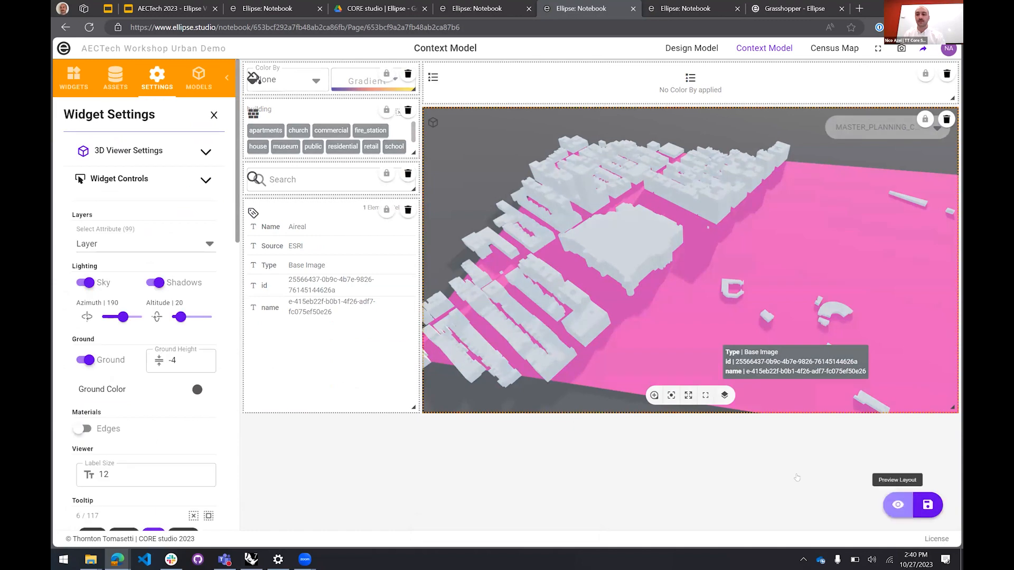
pyautogui.click(898, 504)
pyautogui.click(540, 399)
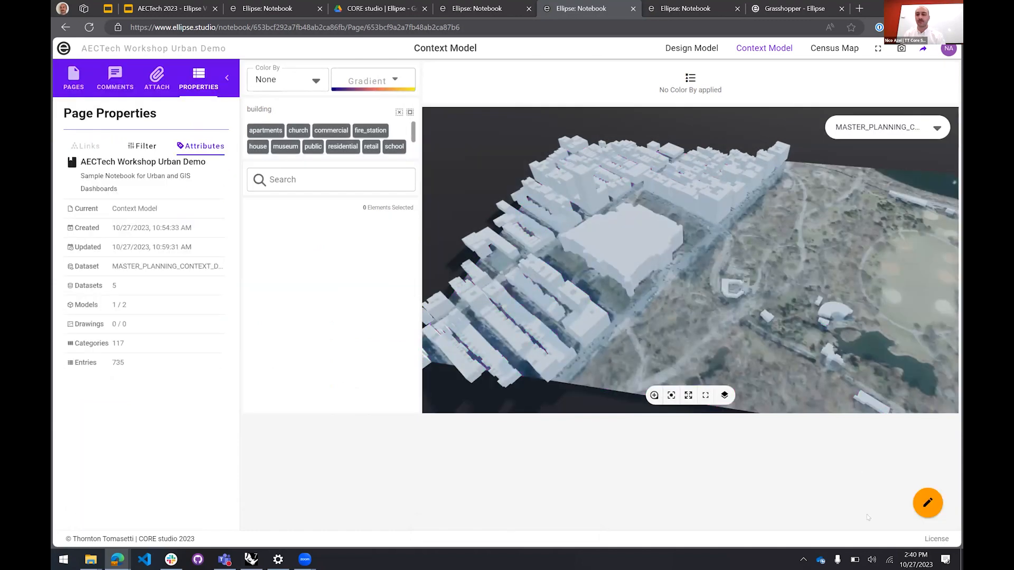
# Edit the Context Model page layout, open the 3D viewer's settings, and toggle its ground off and back on
pyautogui.click(918, 510)
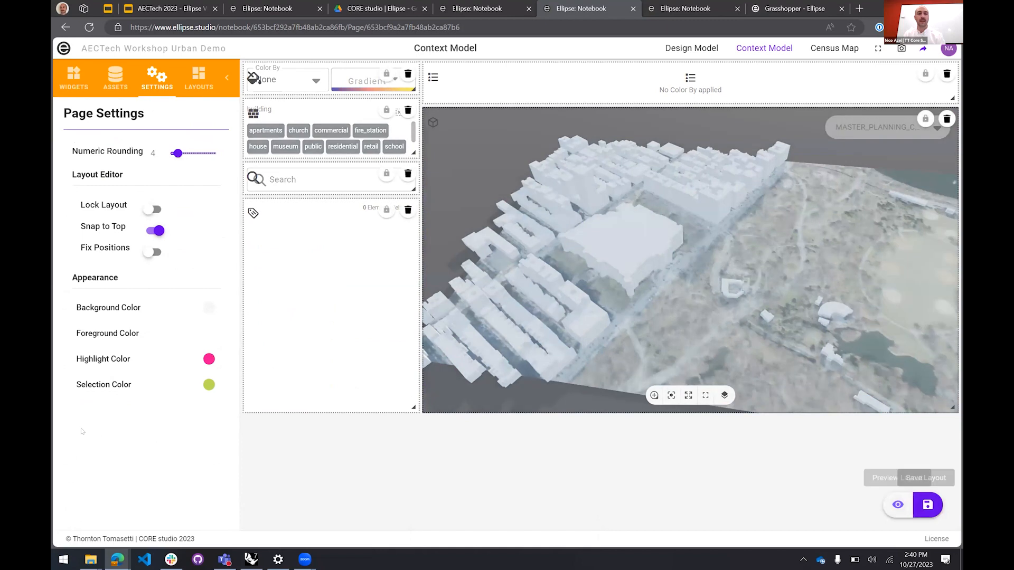
pyautogui.click(444, 115)
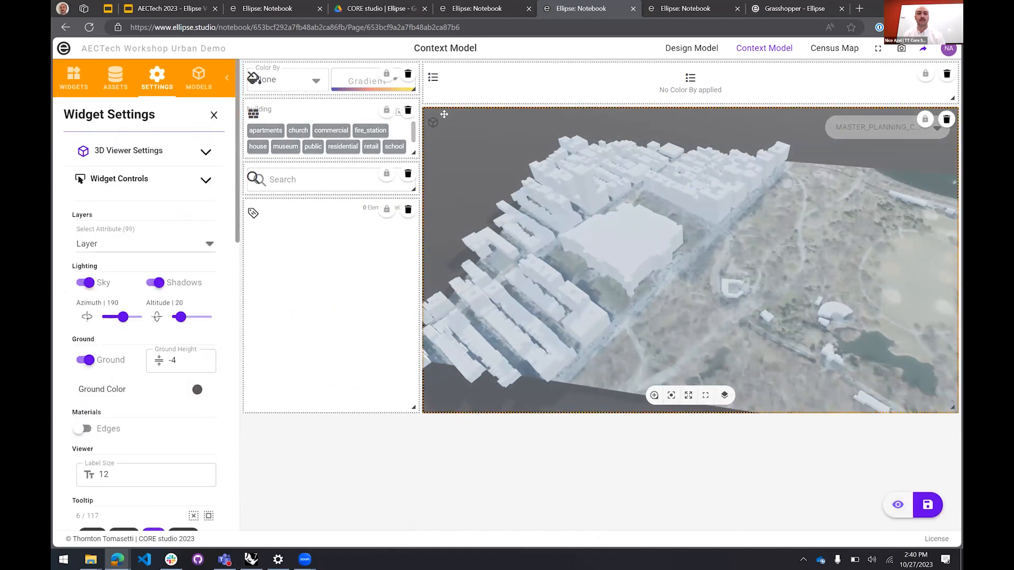
pyautogui.click(84, 361)
pyautogui.click(84, 361)
# Set the 3D viewer's ground height to -2
pyautogui.click(182, 358)
pyautogui.press('BackSpace')
pyautogui.press('BackSpace')
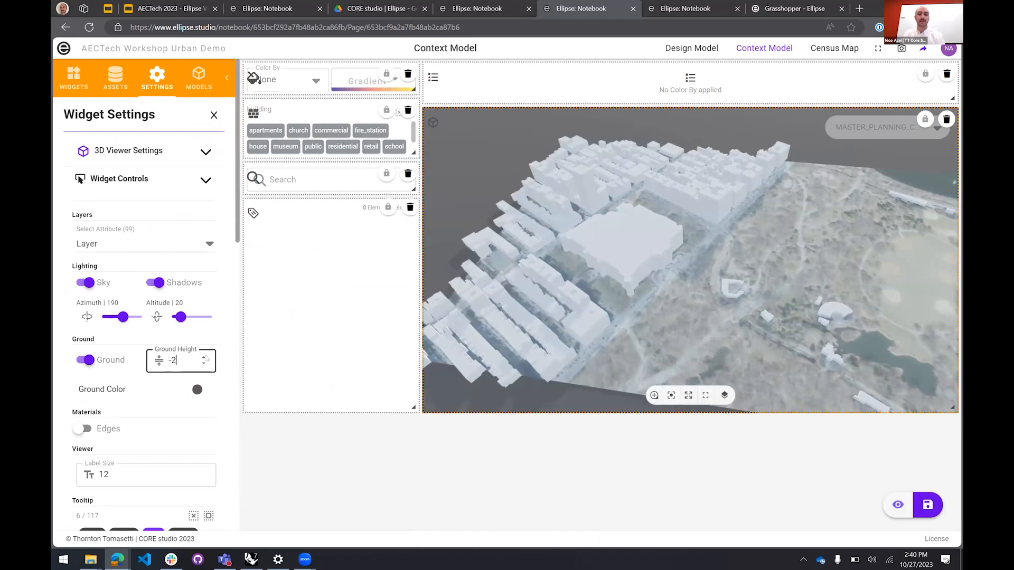
pyautogui.write('2')
pyautogui.click(205, 357)
pyautogui.click(205, 357)
pyautogui.click(205, 357)
pyautogui.click(205, 364)
pyautogui.click(205, 364)
pyautogui.click(204, 364)
pyautogui.click(205, 364)
pyautogui.click(205, 365)
pyautogui.click(204, 365)
pyautogui.click(204, 365)
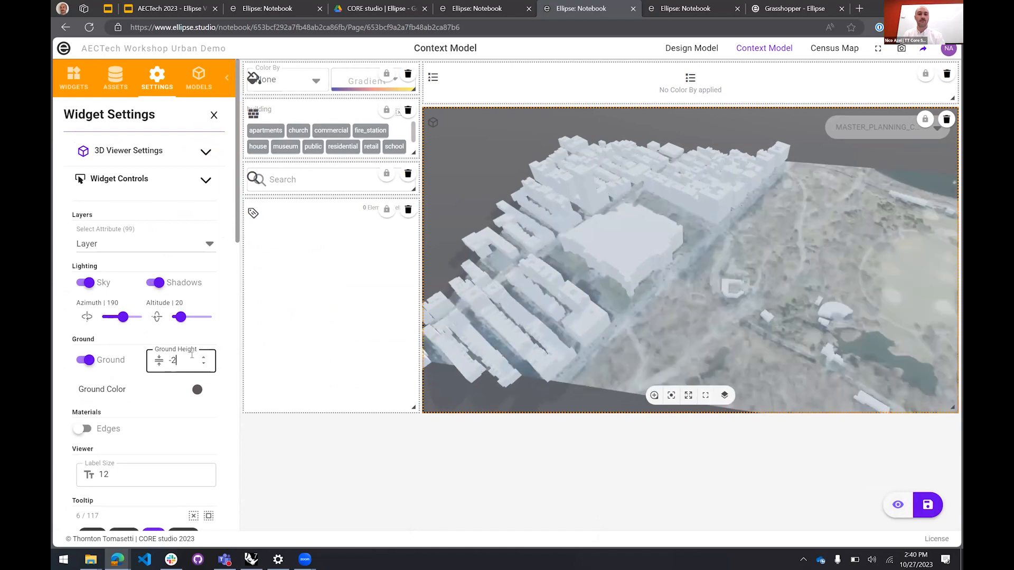
# Switch off the 3D viewer's ground and toggle the sky off and back on
pyautogui.click(88, 283)
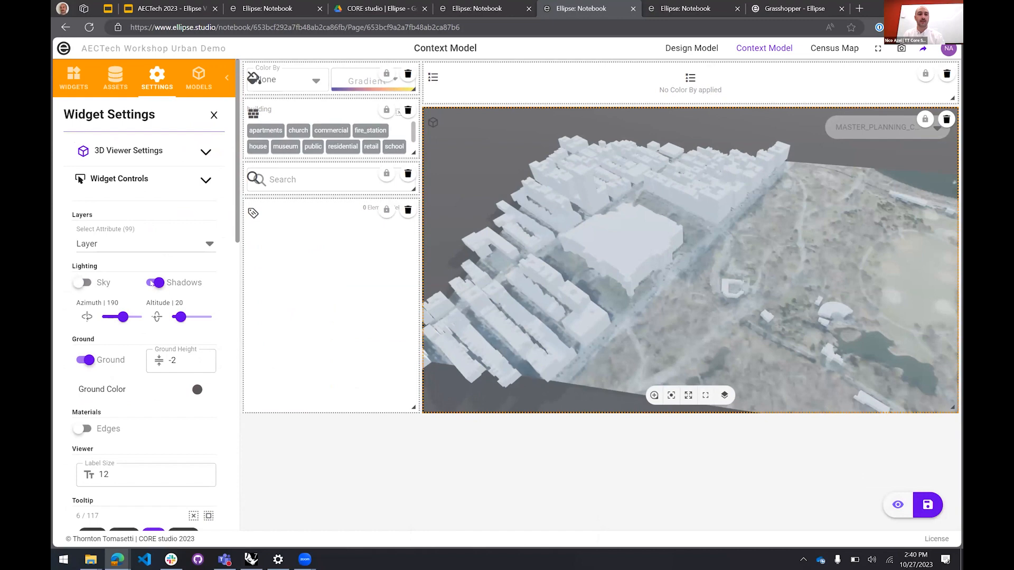
pyautogui.click(88, 360)
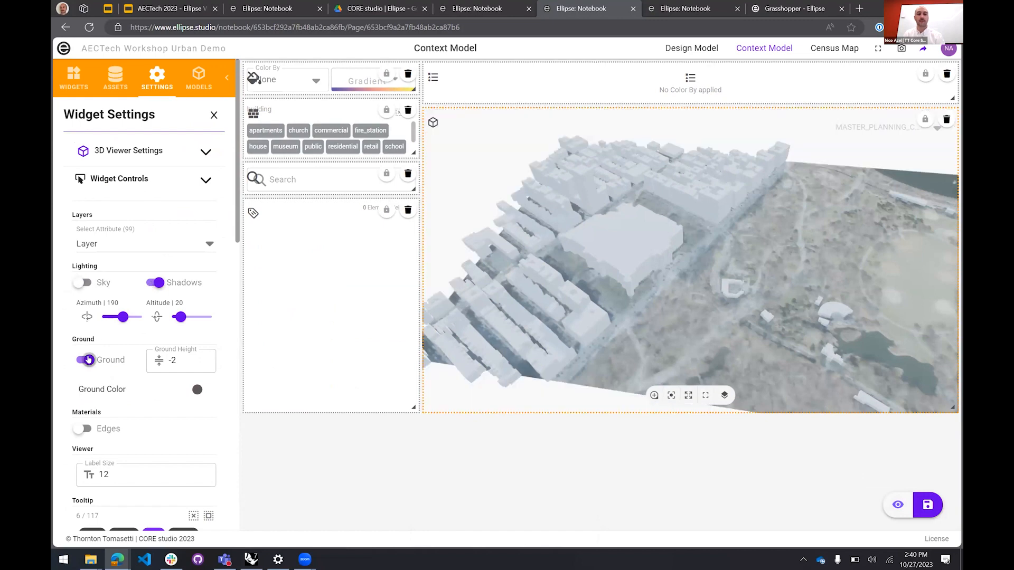
pyautogui.click(83, 284)
# Set the 3D viewer's lighting azimuth to 175.5 and its altitude to 40.5
pyautogui.moveTo(123, 317); pyautogui.dragTo(117, 318)
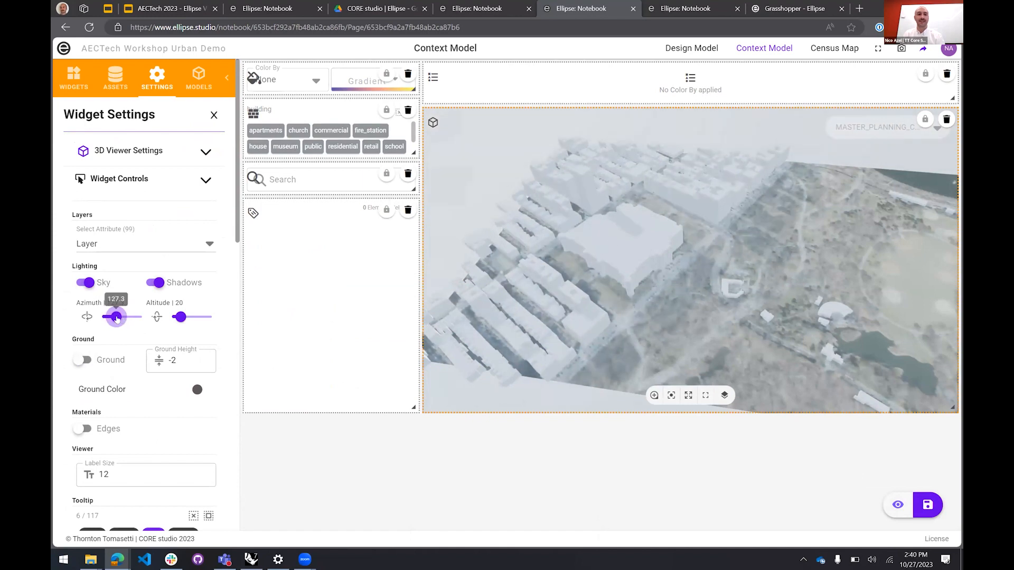
pyautogui.moveTo(180, 318); pyautogui.dragTo(190, 317)
pyautogui.moveTo(116, 317)
pyautogui.mouseDown()
pyautogui.moveTo(110, 323)
pyautogui.moveTo(122, 317)
pyautogui.mouseUp()
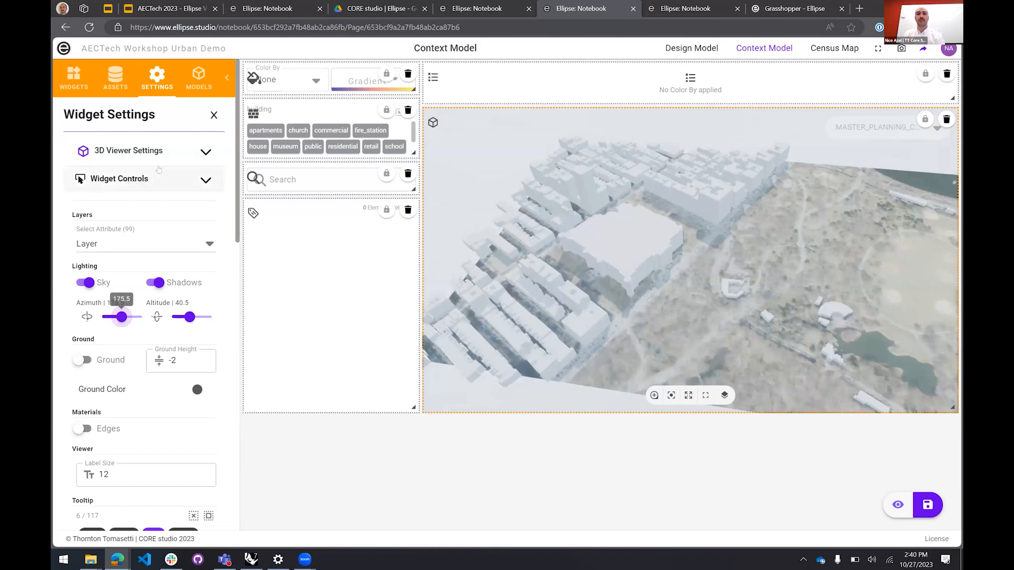
# Examine which attributes can be assigned to the building toggle grid widget
pyautogui.click(274, 114)
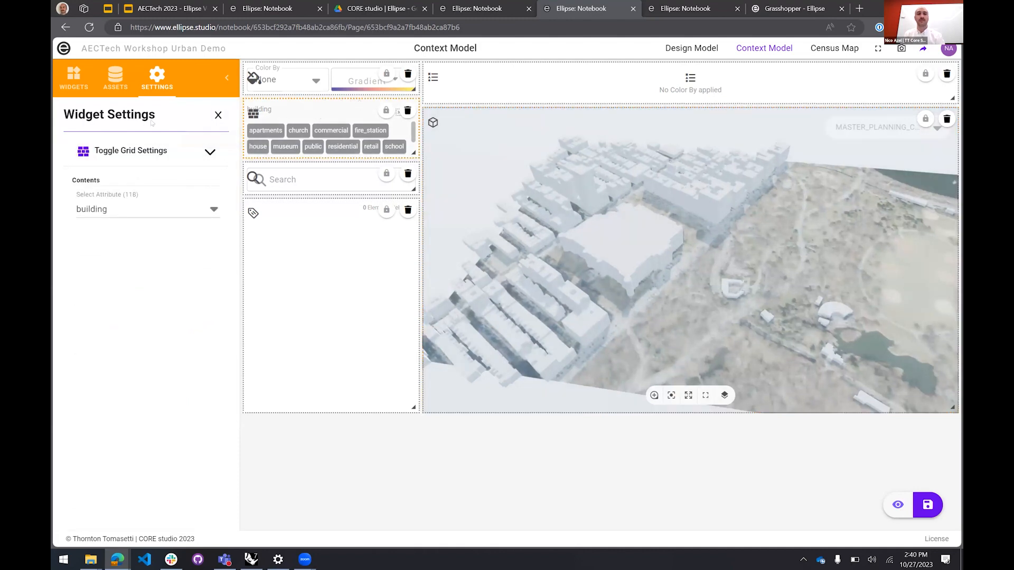
pyautogui.click(172, 209)
pyautogui.scroll(2, 154, 265)
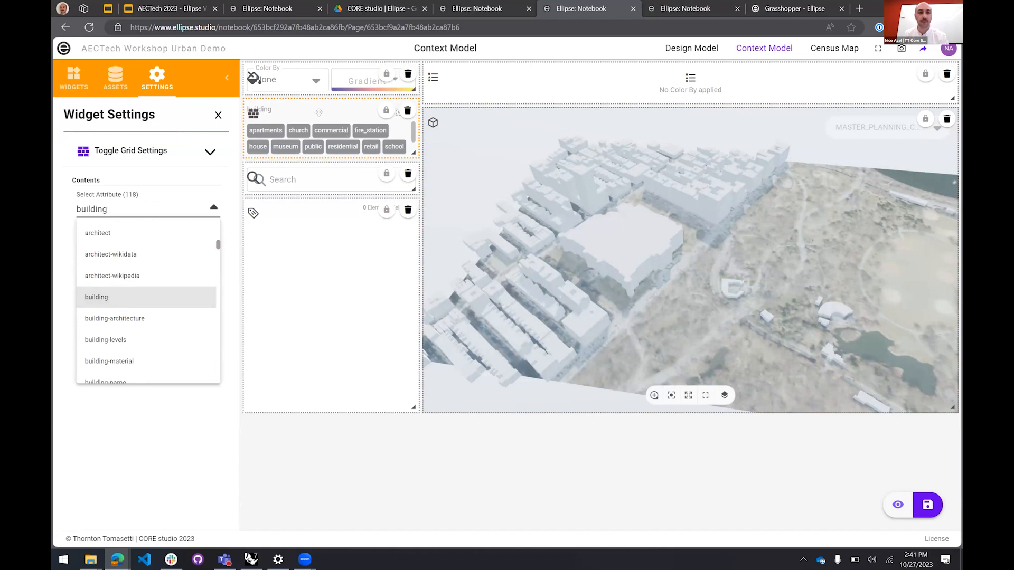
# Return to the page preview and hide the apartments buildings in the context model
pyautogui.click(318, 112)
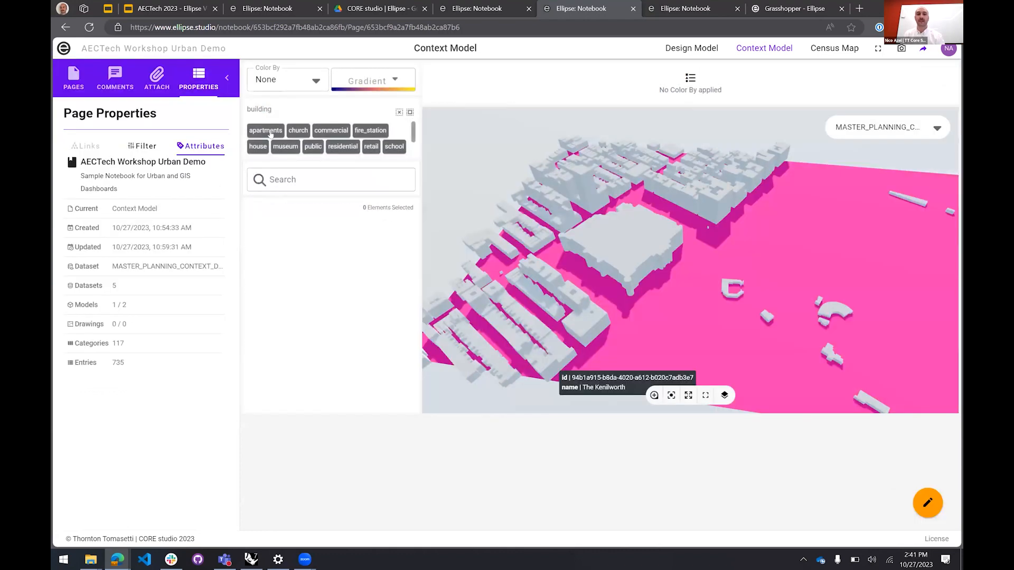
pyautogui.click(265, 130)
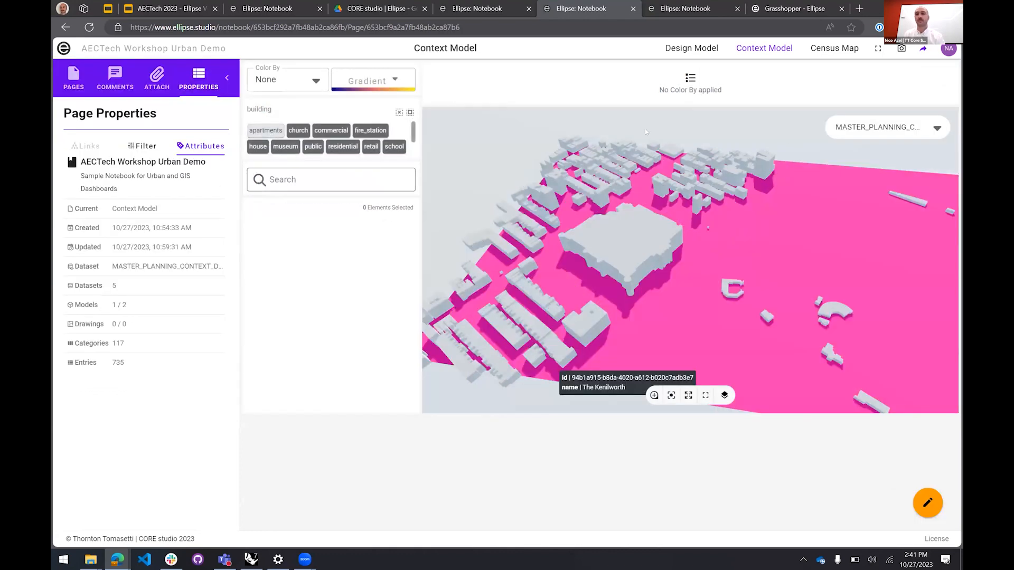
# On the Design Model page, select a single-family R-APT-4-BDR module on the map and examine it in the 3D view
pyautogui.click(693, 48)
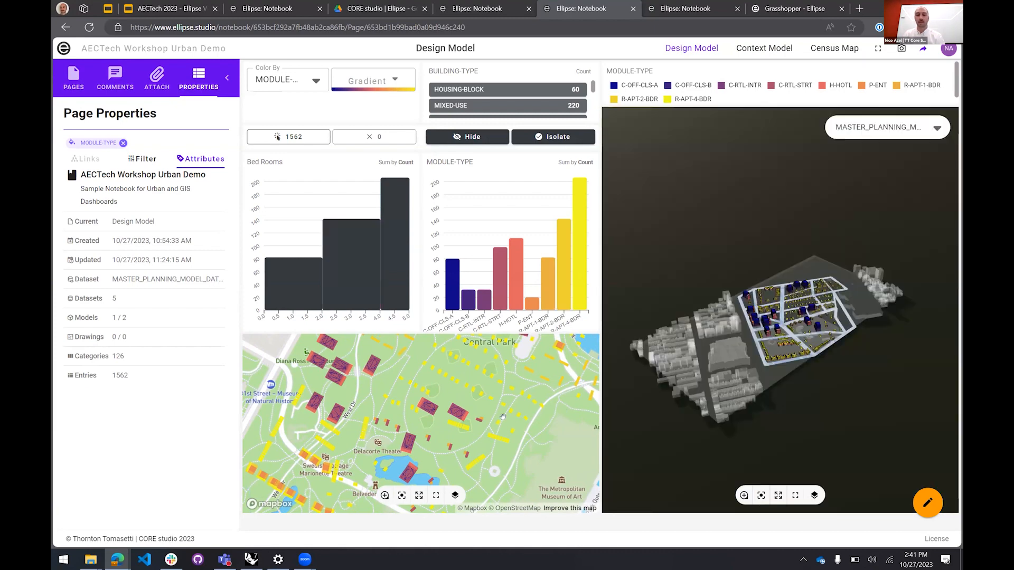
pyautogui.click(410, 381)
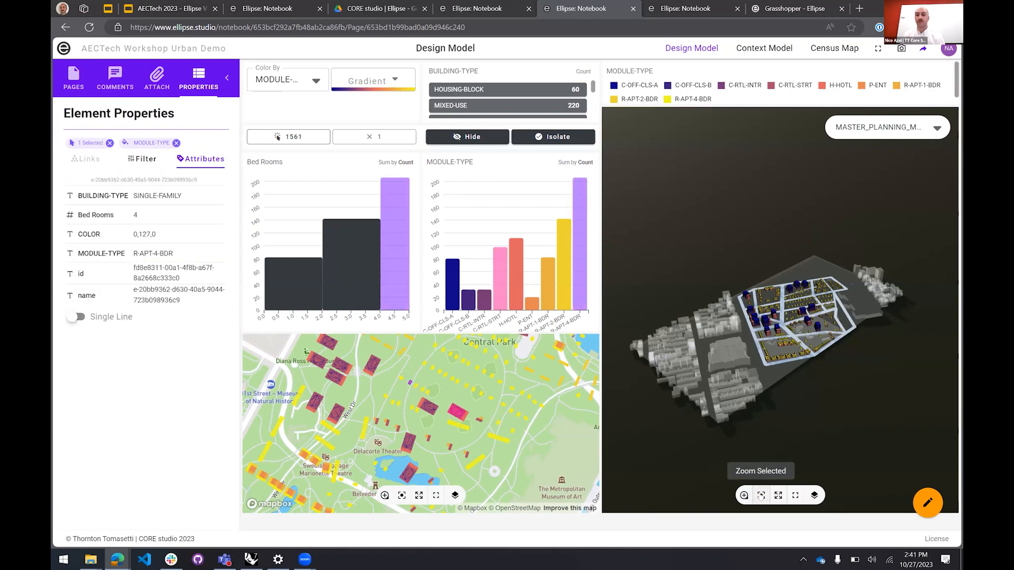
pyautogui.click(761, 495)
pyautogui.scroll(-5, 664, 229)
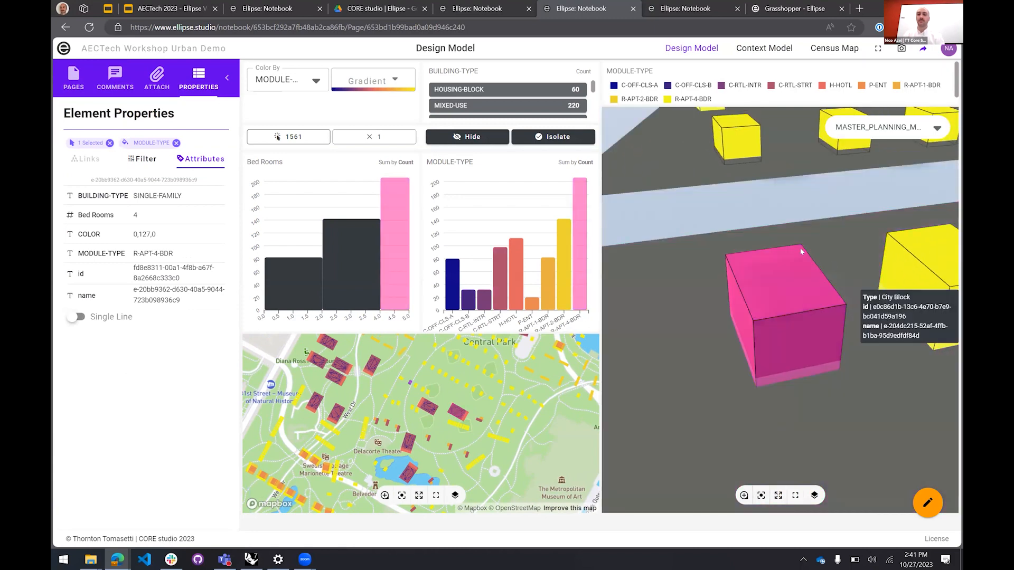
pyautogui.scroll(-5, 801, 253)
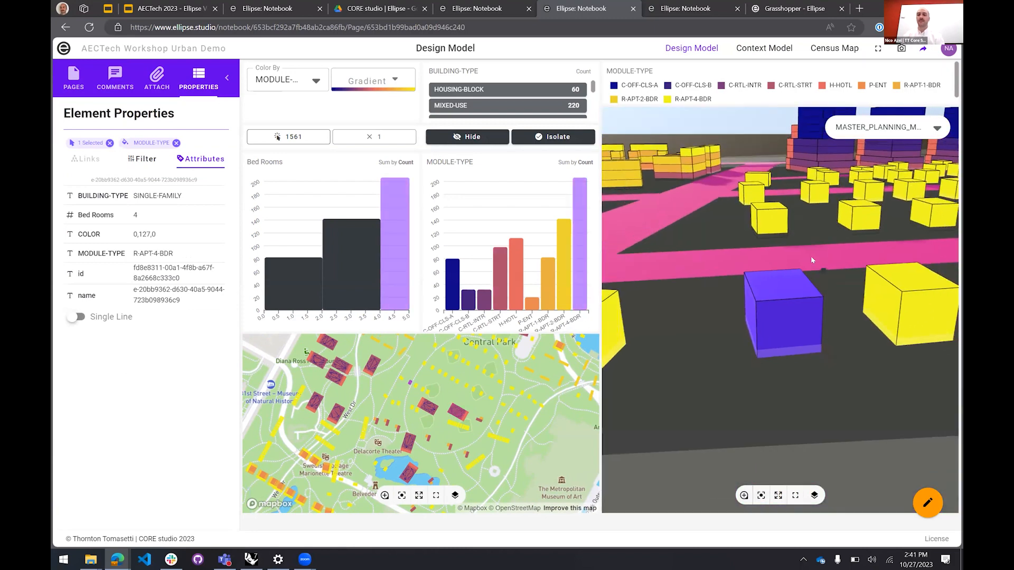
pyautogui.scroll(-4, 812, 257)
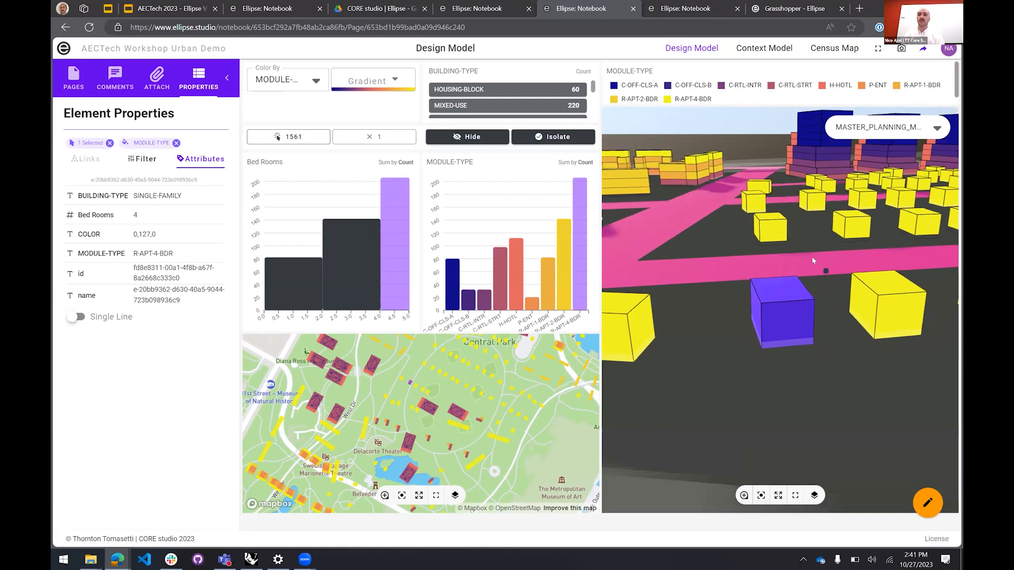
# Select all R-APT-2-BDR modules from the charts and isolate them in the map and 3D view
pyautogui.click(562, 279)
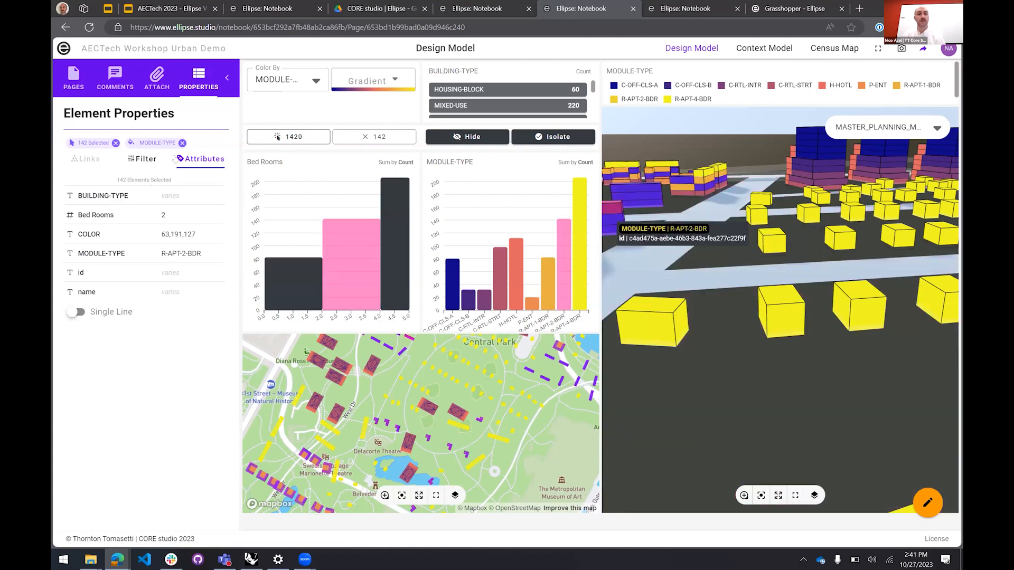
pyautogui.click(547, 138)
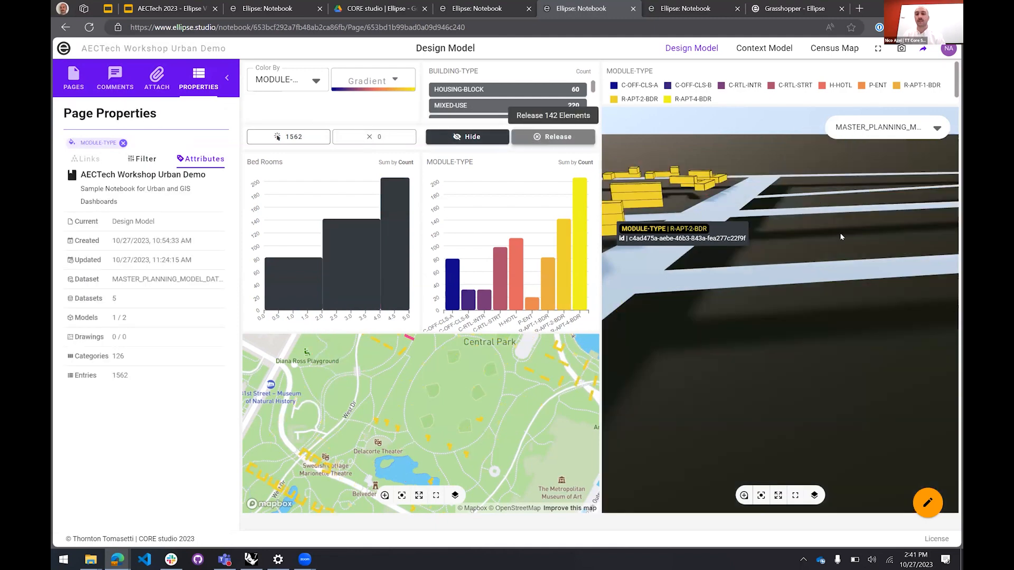
pyautogui.scroll(-5, 879, 277)
pyautogui.scroll(-5, 879, 277)
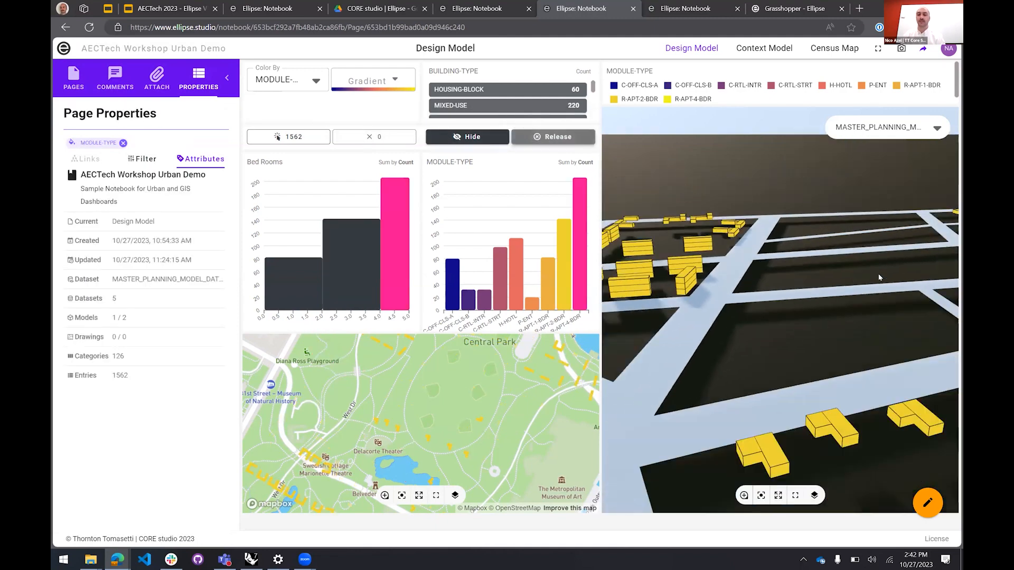
pyautogui.scroll(-4, 878, 276)
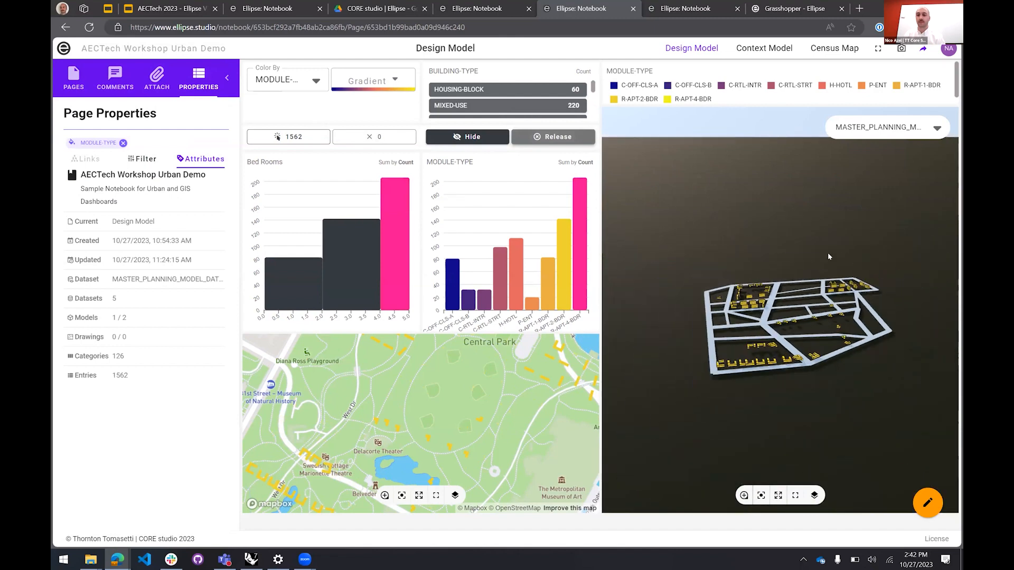
# Release the isolated R-APT-2-BDR modules and view the whole master plan from another angle
pyautogui.click(552, 138)
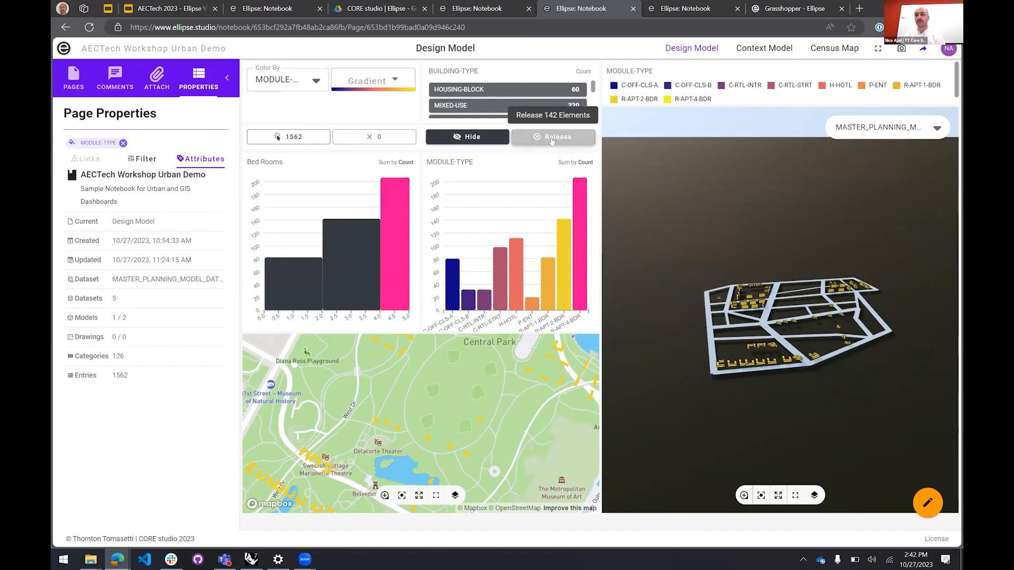
pyautogui.moveTo(837, 421)
pyautogui.mouseDown()
pyautogui.moveTo(776, 415)
pyautogui.moveTo(821, 429)
pyautogui.moveTo(816, 439)
pyautogui.moveTo(801, 438)
pyautogui.moveTo(793, 417)
pyautogui.moveTo(795, 431)
pyautogui.moveTo(851, 419)
pyautogui.mouseUp()
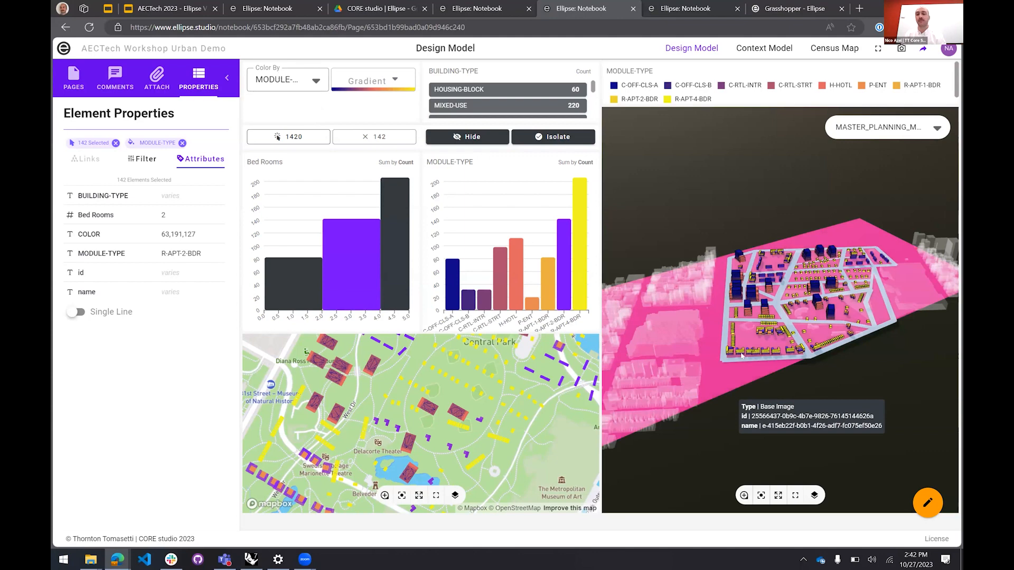
pyautogui.moveTo(829, 417); pyautogui.dragTo(658, 414)
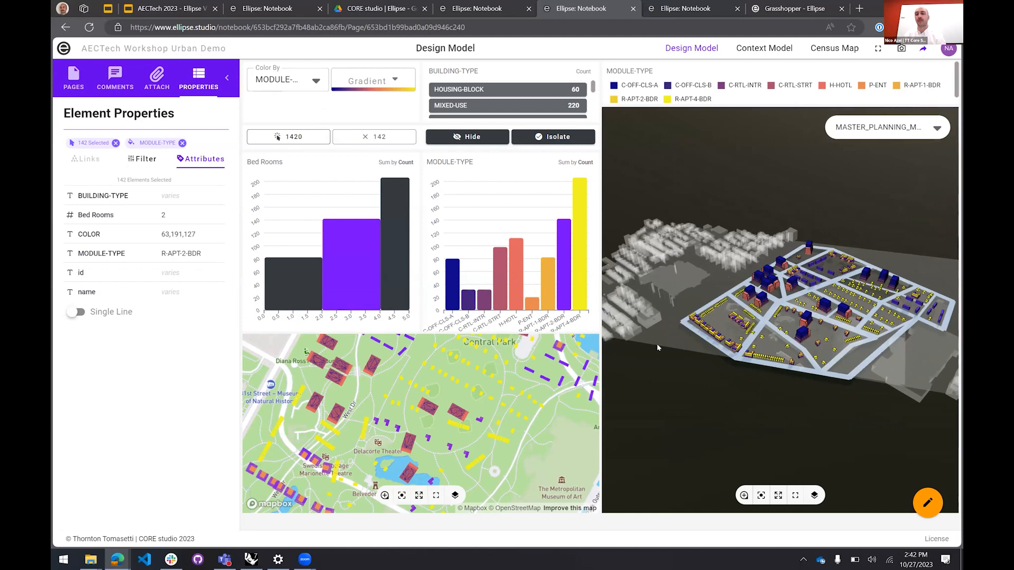
# Switch to the AECTech Workshop Revit Example notebook, copy its public share link and dismiss the public notebook warning
pyautogui.moveTo(720, 373)
pyautogui.mouseDown()
pyautogui.moveTo(742, 396)
pyautogui.moveTo(714, 363)
pyautogui.mouseUp()
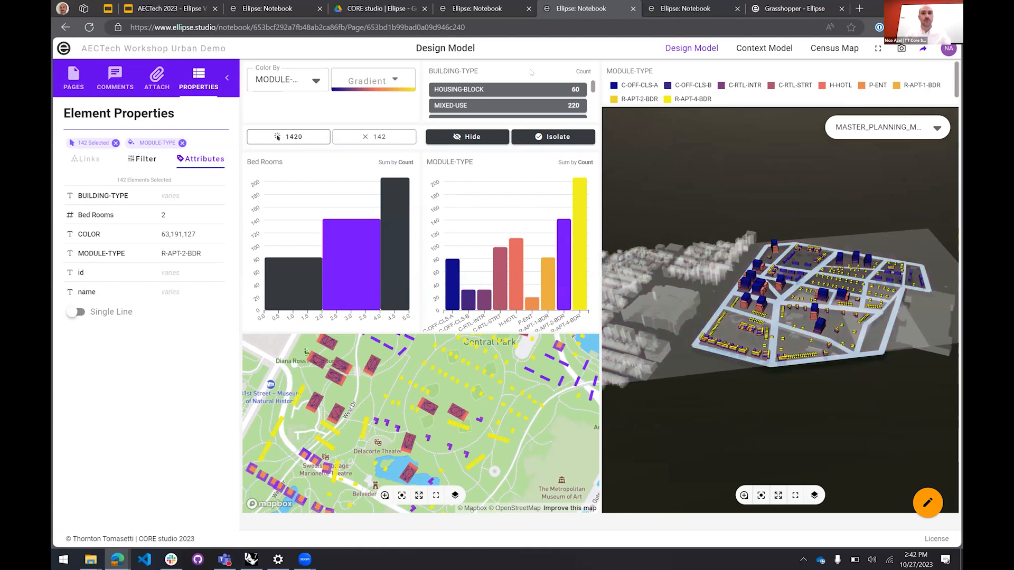
pyautogui.hotkey('ctrl', 'Tab')
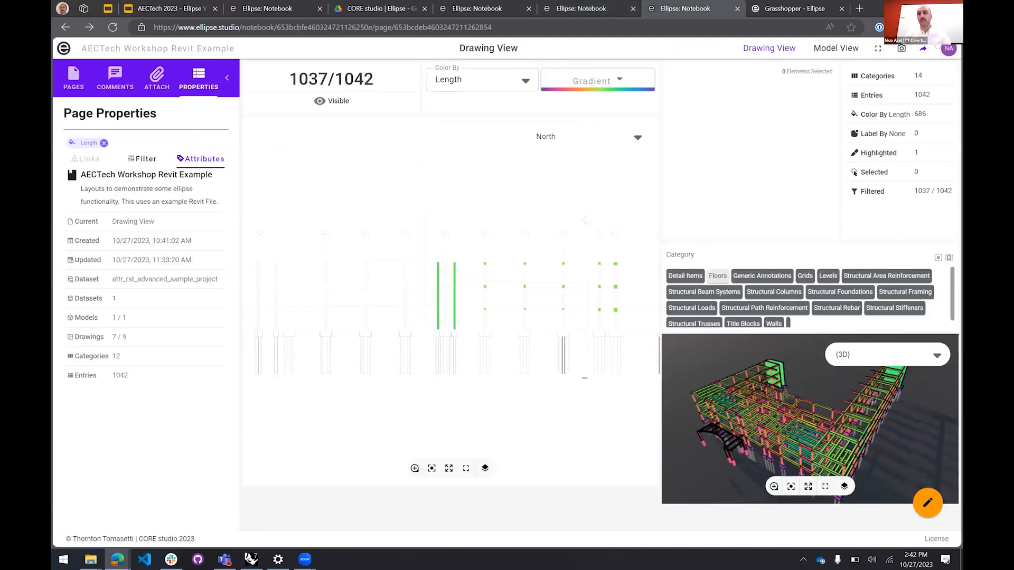
pyautogui.click(923, 48)
pyautogui.click(829, 292)
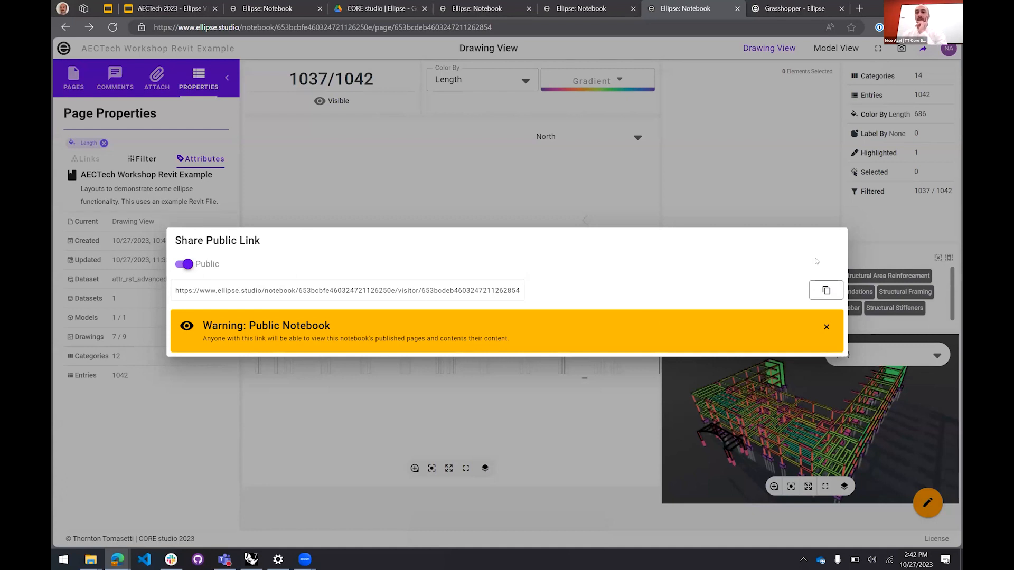
pyautogui.click(826, 327)
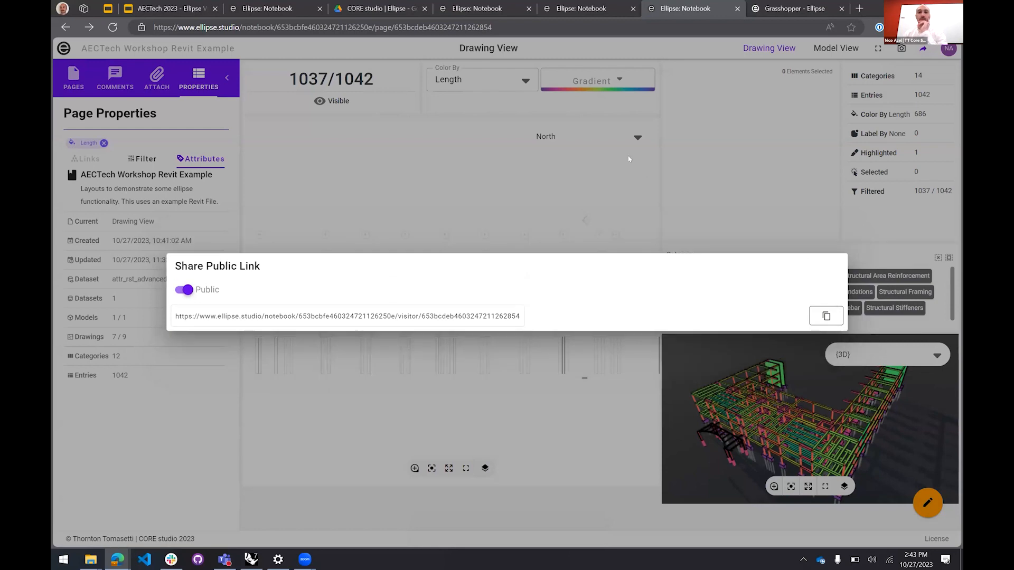
pyautogui.click(627, 183)
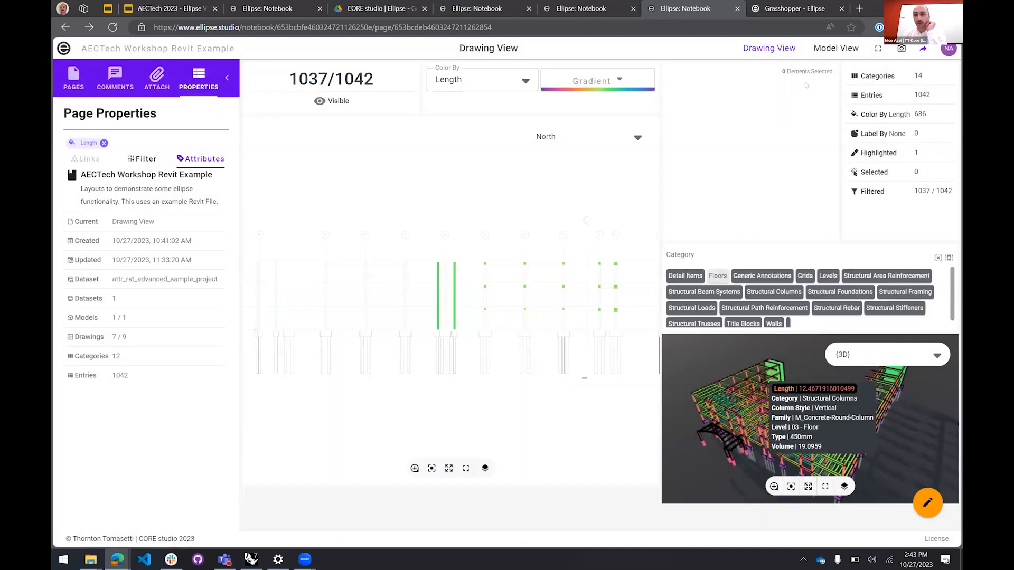
# Open the Model View page and examine the structural 3D model coloured by Length from closer up
pyautogui.click(830, 48)
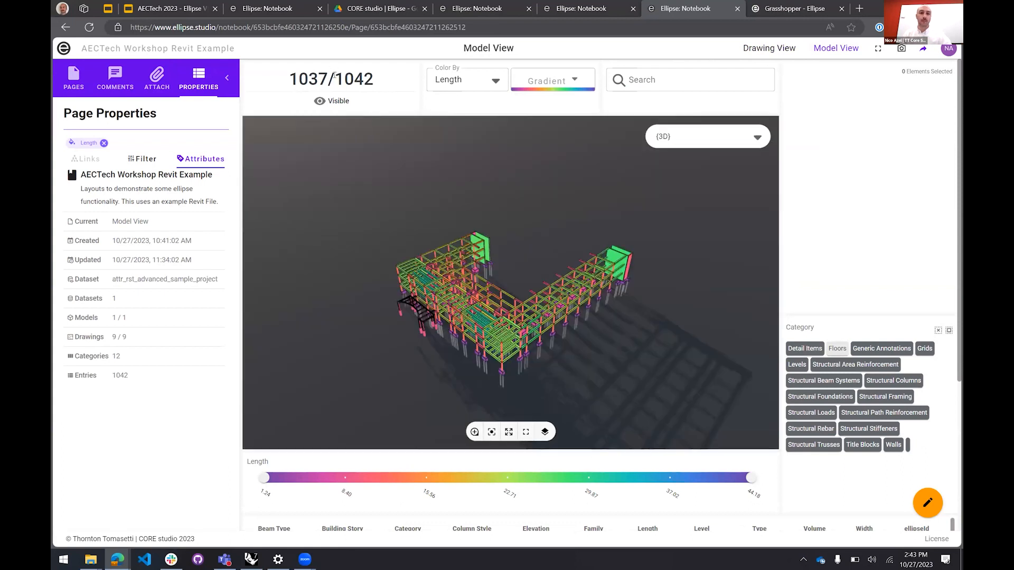
pyautogui.moveTo(334, 76); pyautogui.dragTo(369, 72)
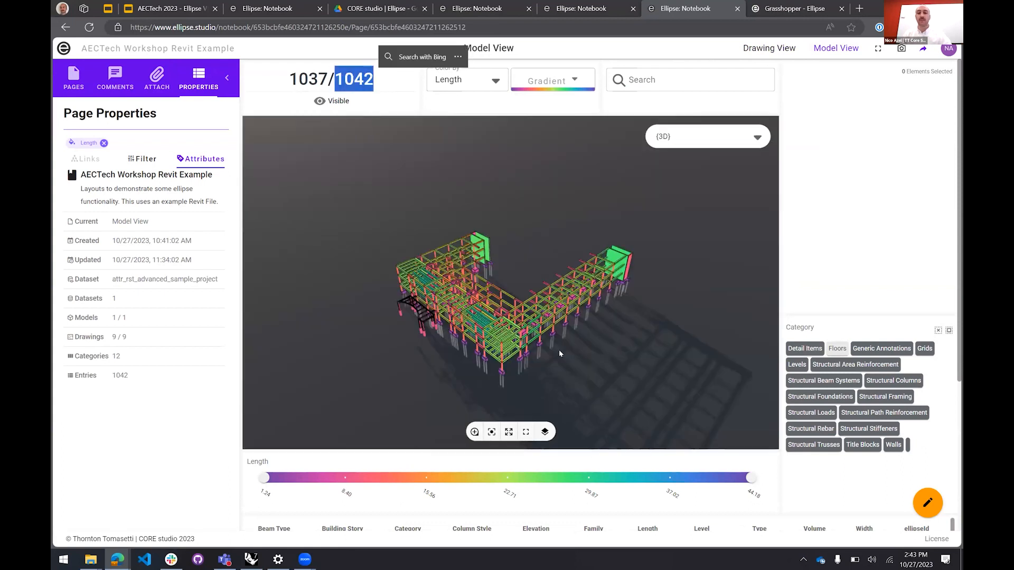
pyautogui.moveTo(528, 285); pyautogui.dragTo(509, 299)
pyautogui.scroll(5, 508, 299)
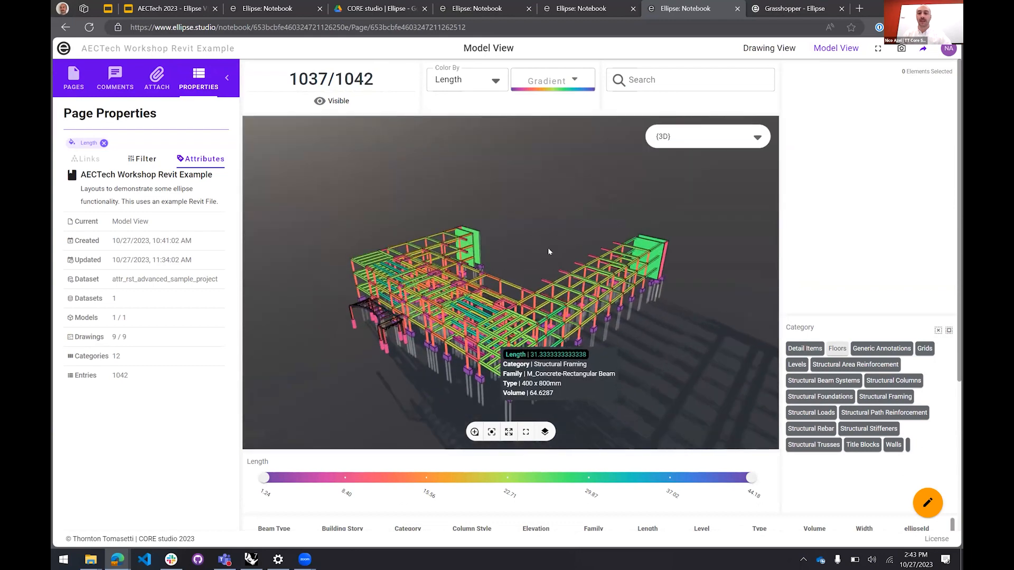
pyautogui.moveTo(548, 238); pyautogui.dragTo(539, 198)
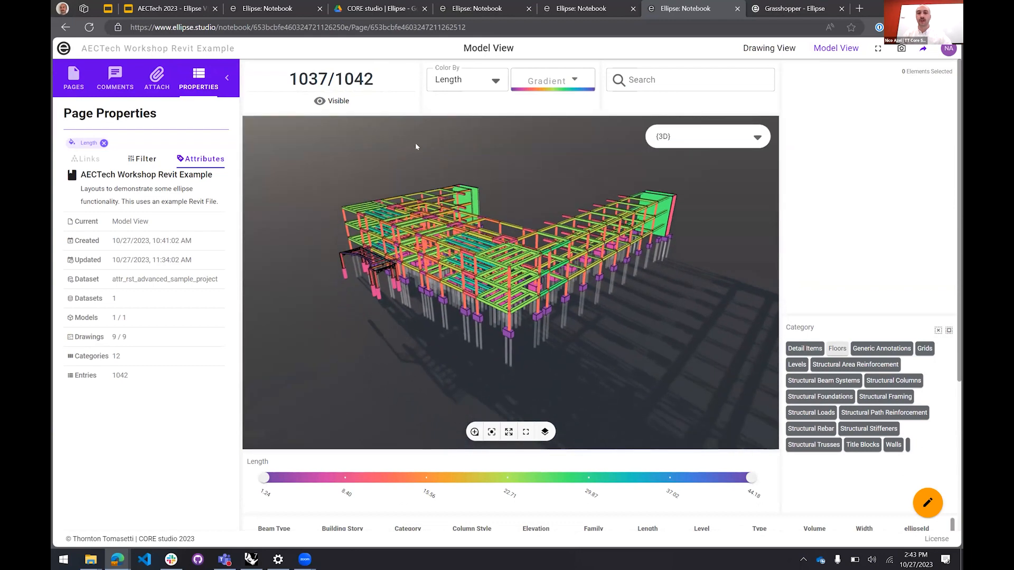
# Compare the model with the Floors category filtered out and included, leaving Floors included
pyautogui.click(837, 349)
pyautogui.click(837, 351)
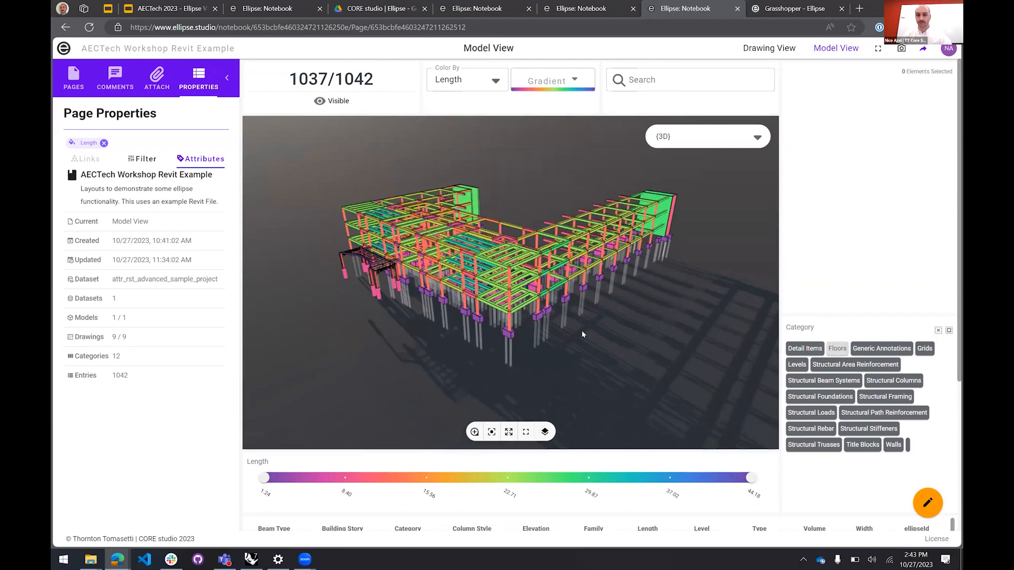
pyautogui.moveTo(583, 334); pyautogui.dragTo(588, 338)
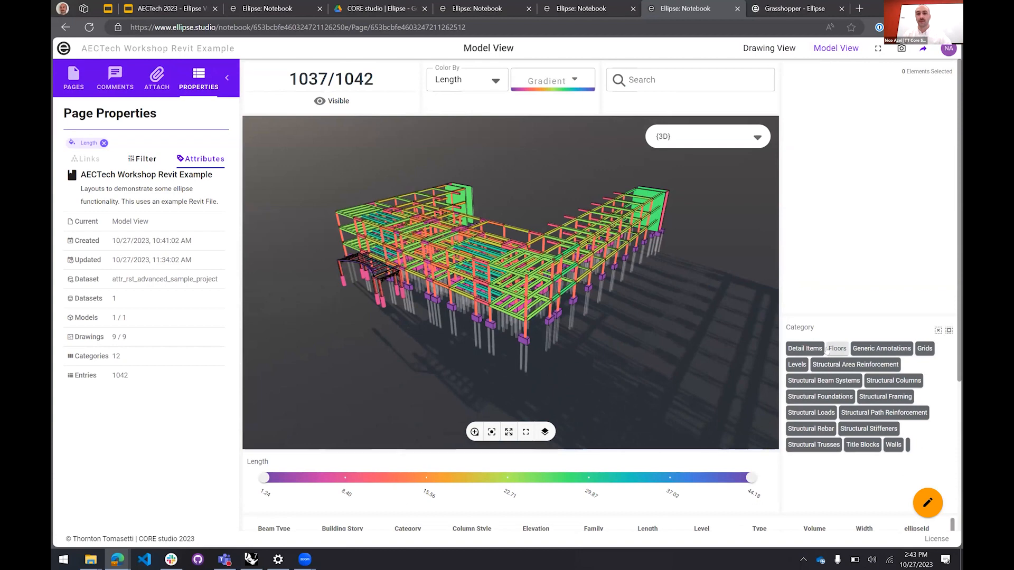
pyautogui.click(837, 349)
pyautogui.moveTo(651, 332); pyautogui.dragTo(594, 337)
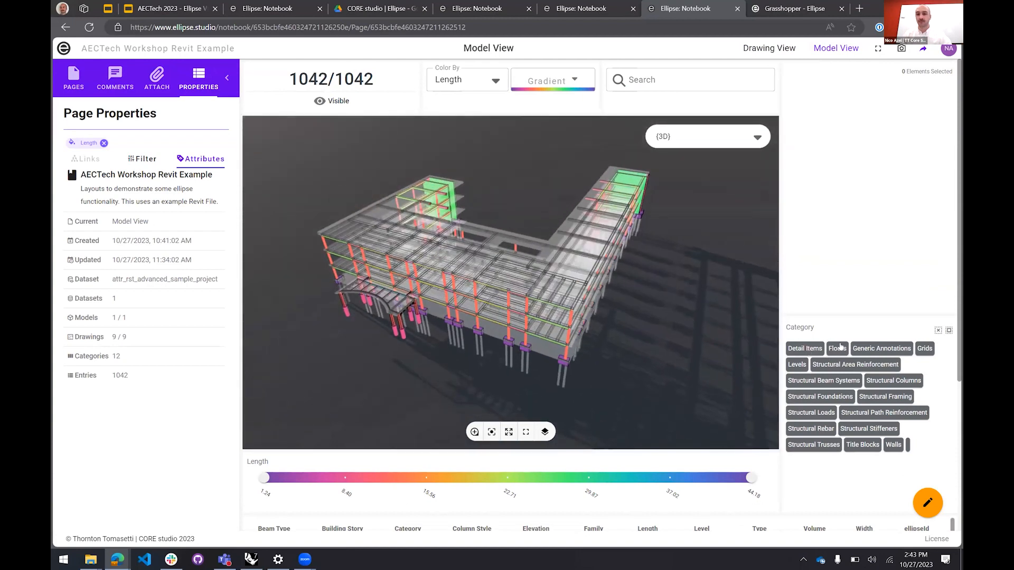
pyautogui.click(837, 349)
pyautogui.moveTo(644, 318); pyautogui.dragTo(649, 315)
pyautogui.click(545, 432)
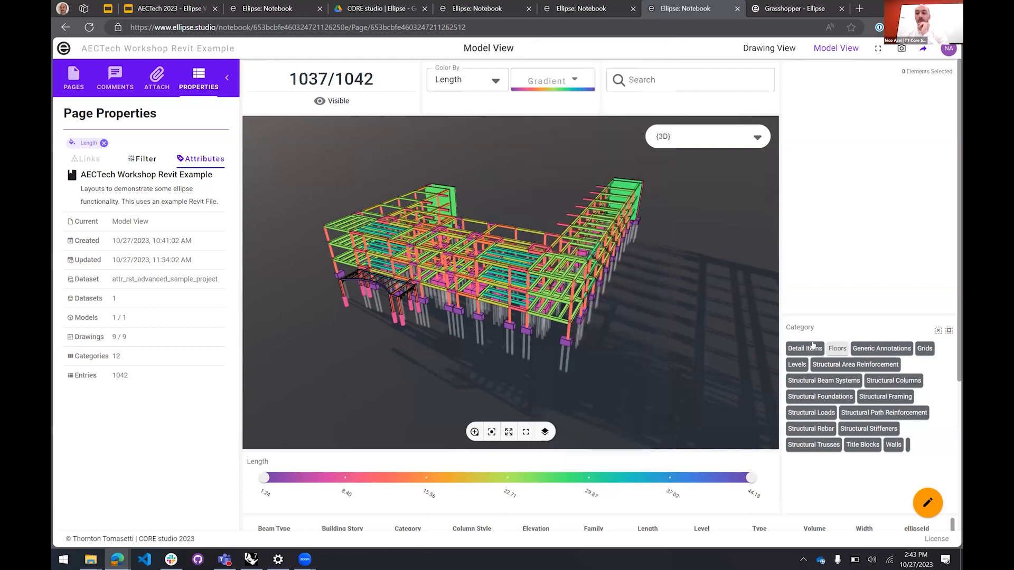
pyautogui.click(830, 346)
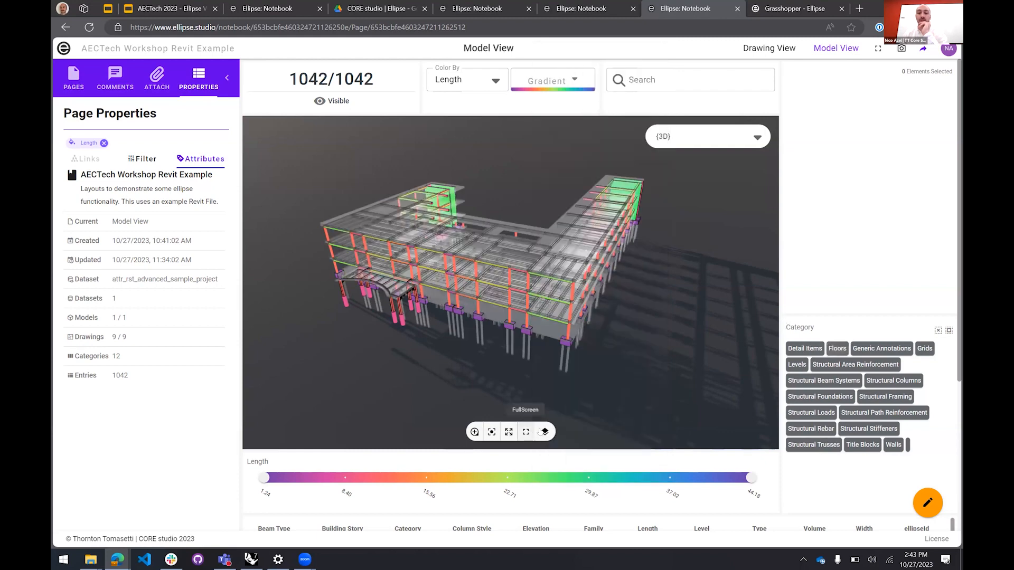
# Hide the Floors layer in the 3D view using the model's layer visibility
pyautogui.moveTo(544, 431)
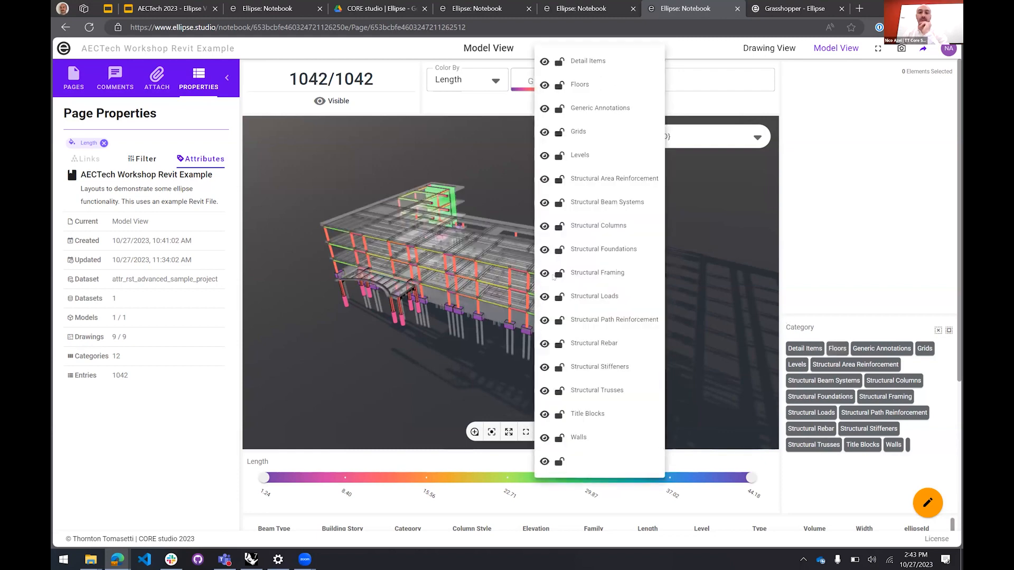
pyautogui.click(544, 85)
pyautogui.click(544, 85)
pyautogui.click(544, 85)
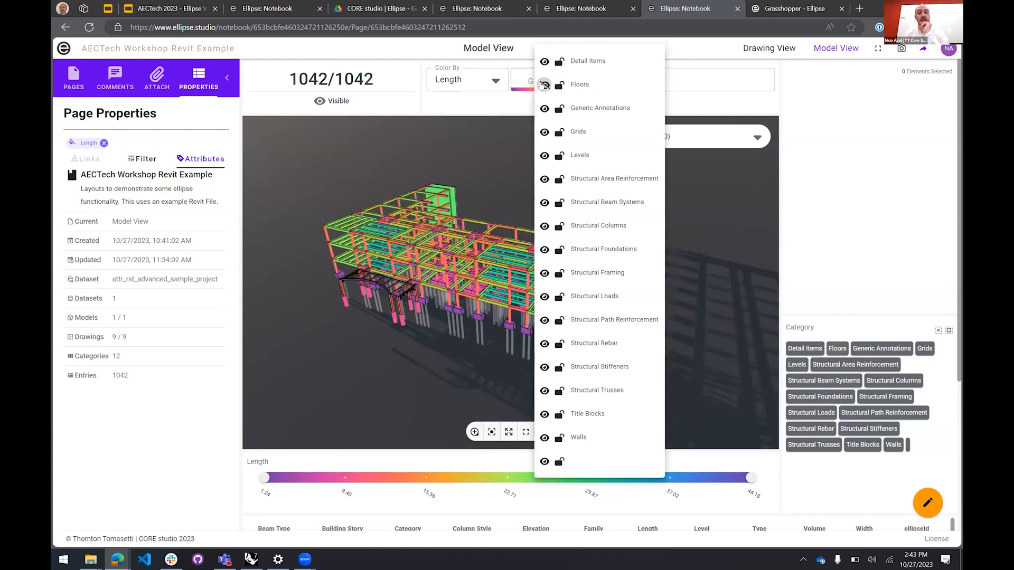
pyautogui.click(396, 383)
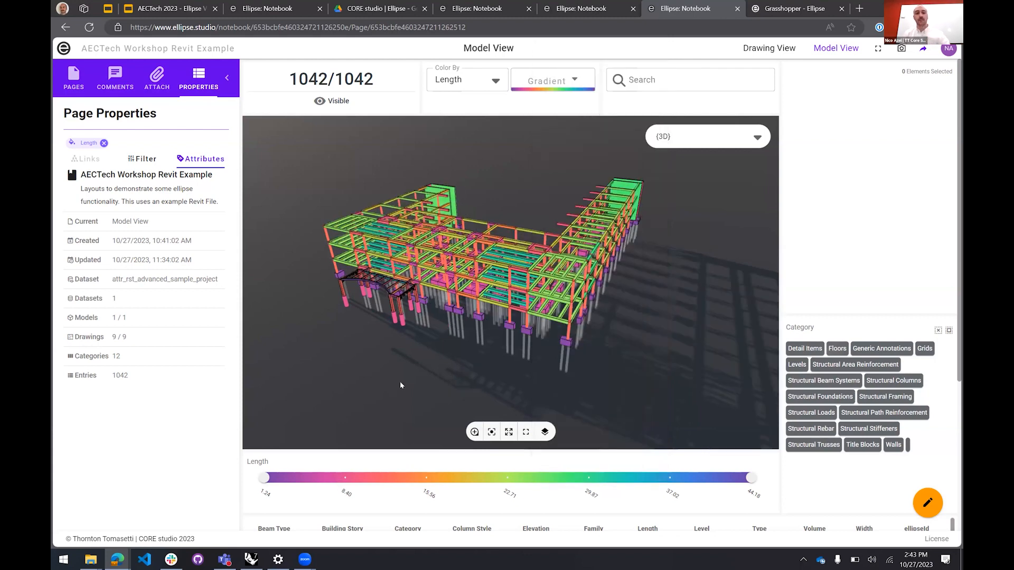
# Search the model for "column" and replace the search with "beams"
pyautogui.click(666, 78)
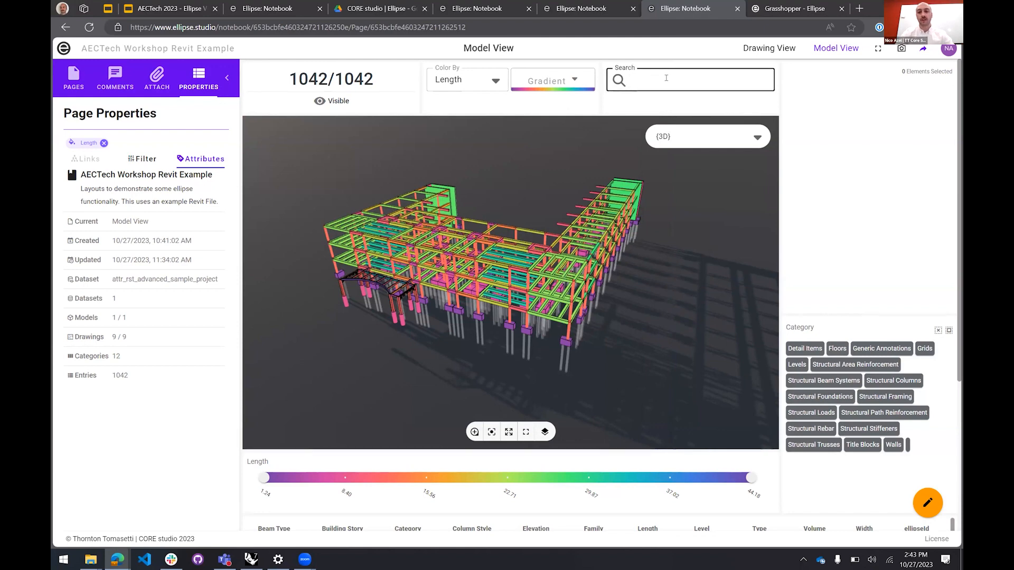
pyautogui.write('column')
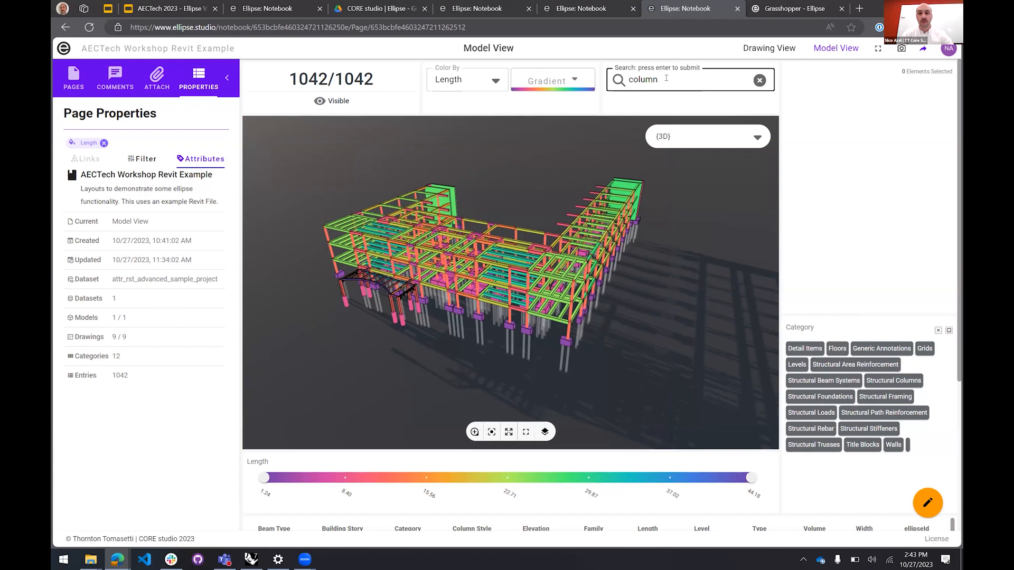
pyautogui.press('Return')
pyautogui.moveTo(666, 78); pyautogui.dragTo(627, 84)
pyautogui.write('beams')
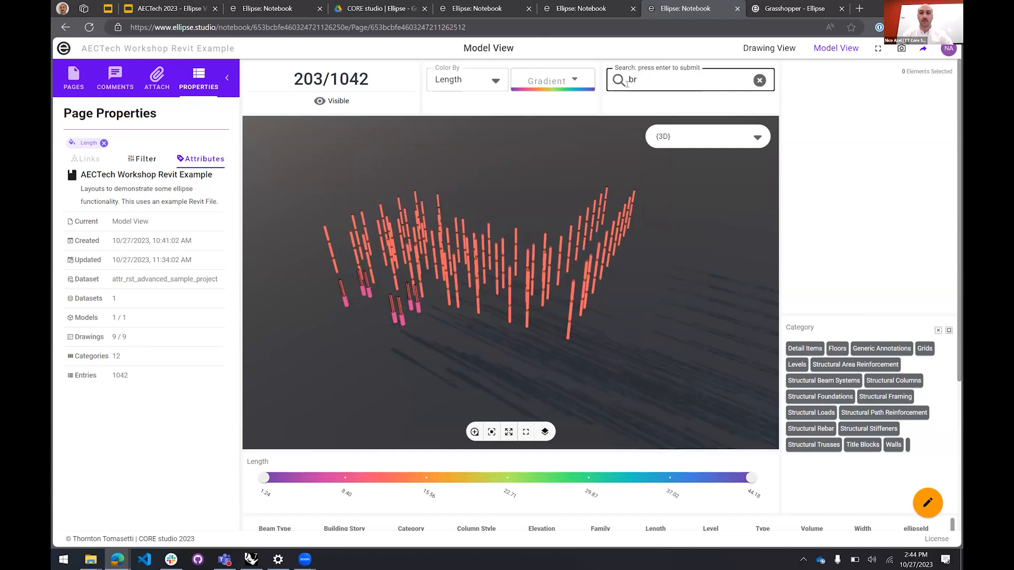
pyautogui.press('Return')
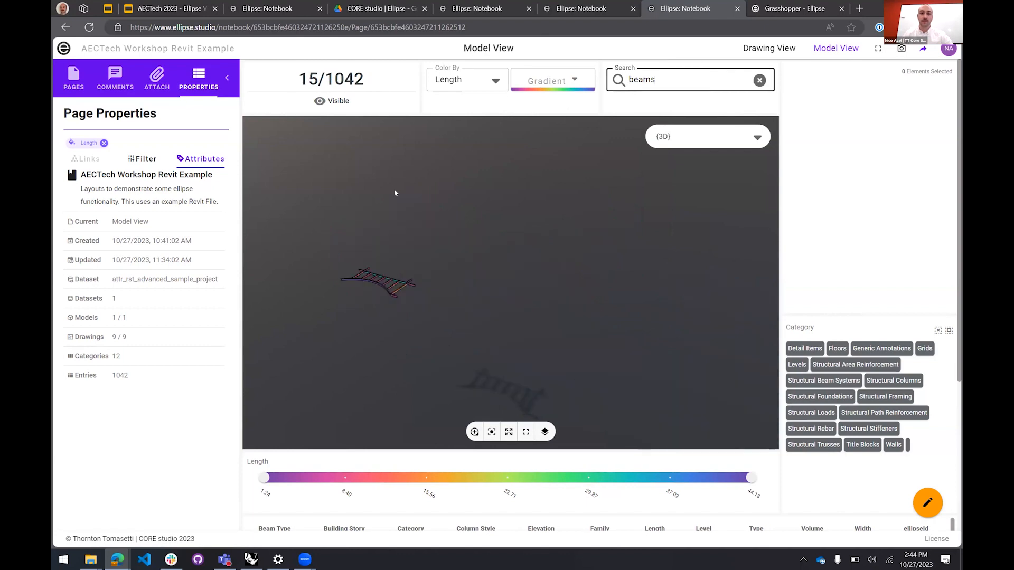
# Filter the model with the search term "struct" and examine the matching elements in 3D
pyautogui.doubleClick(637, 76)
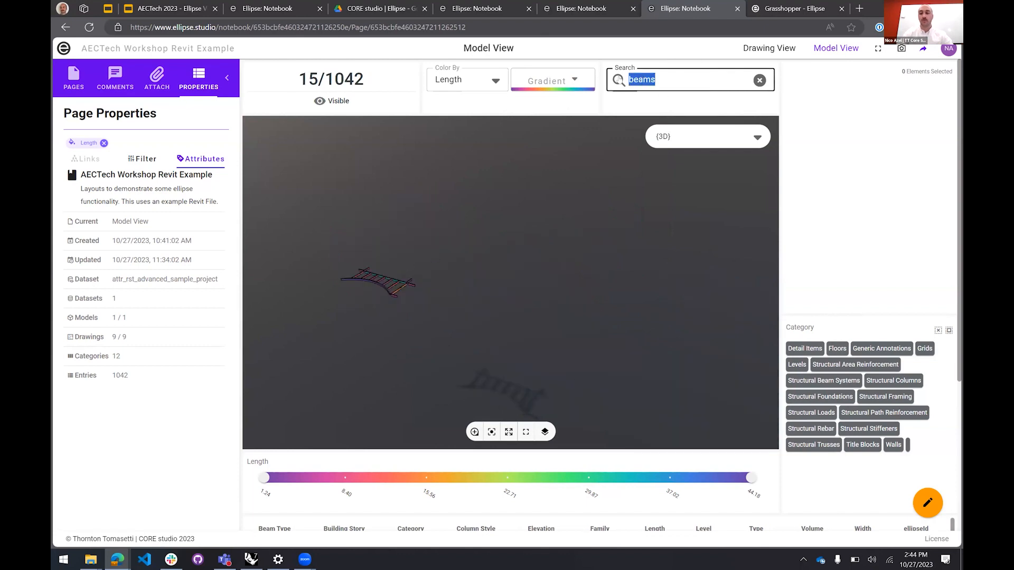
pyautogui.write('struct')
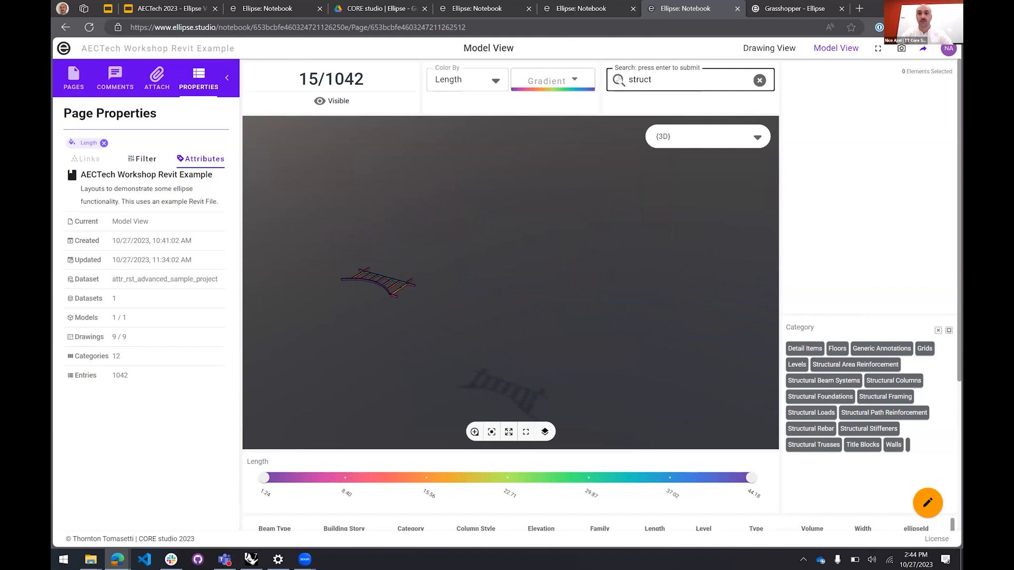
pyautogui.press('Return')
pyautogui.moveTo(423, 370); pyautogui.dragTo(465, 377)
pyautogui.moveTo(503, 210); pyautogui.dragTo(541, 206)
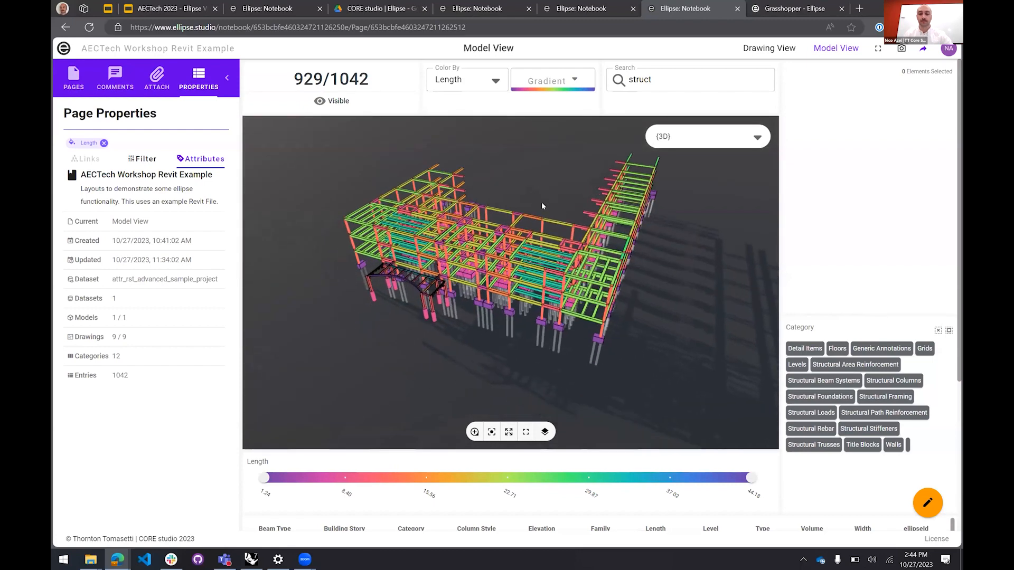
# Narrow the Length colour range to about 6 to 17 and inspect the coloured elements in the model
pyautogui.moveTo(746, 478); pyautogui.dragTo(653, 478)
pyautogui.moveTo(263, 478); pyautogui.dragTo(346, 477)
pyautogui.moveTo(653, 477); pyautogui.dragTo(446, 477)
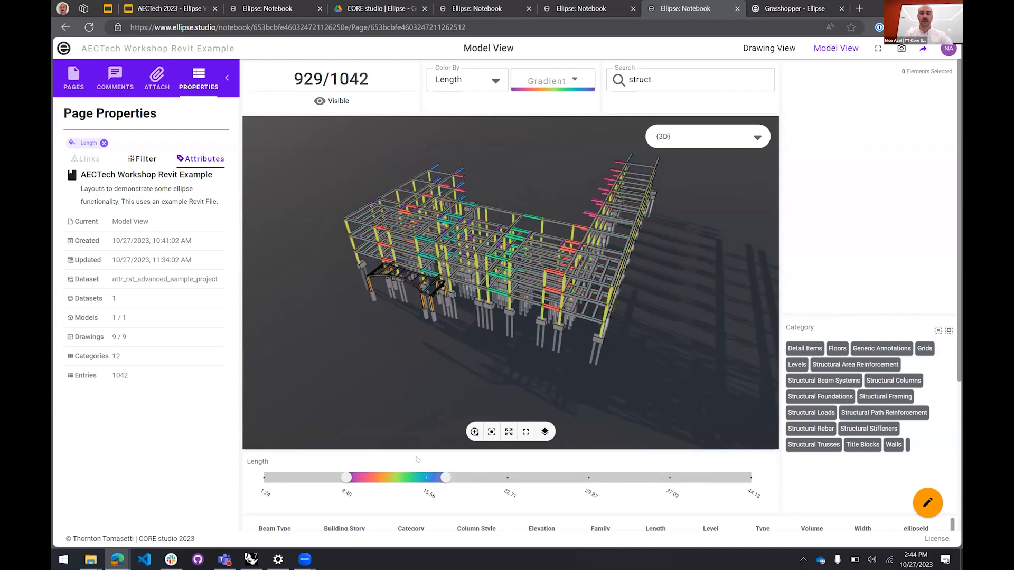
pyautogui.moveTo(346, 478); pyautogui.dragTo(319, 477)
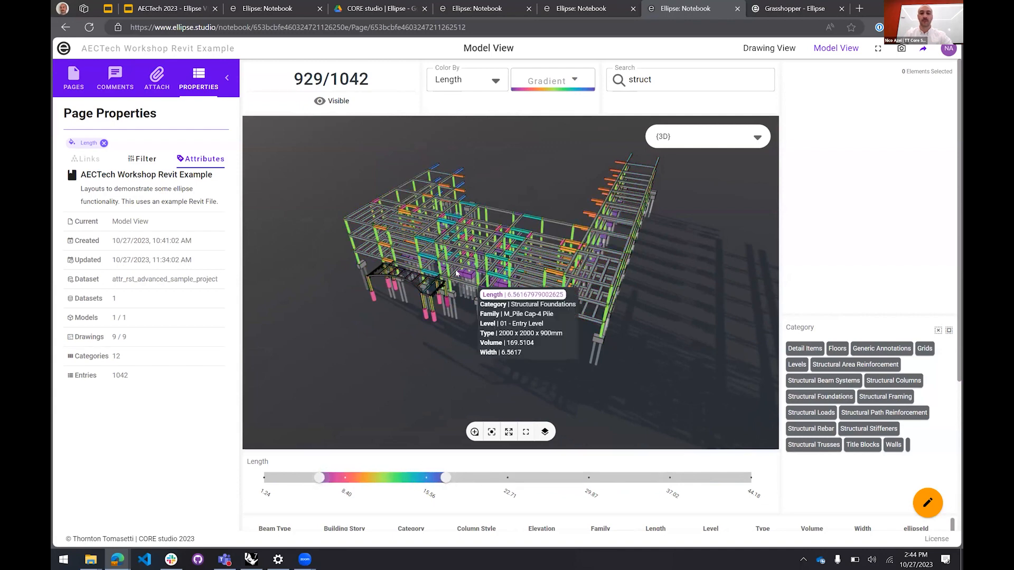
pyautogui.moveTo(479, 373)
pyautogui.mouseDown()
pyautogui.moveTo(514, 360)
pyautogui.moveTo(514, 385)
pyautogui.moveTo(489, 386)
pyautogui.mouseUp()
# Colour only lengths from 1.24 to about 6.7, inspect the short elements, and restore the full Length range up to 44.18
pyautogui.moveTo(319, 478); pyautogui.dragTo(264, 477)
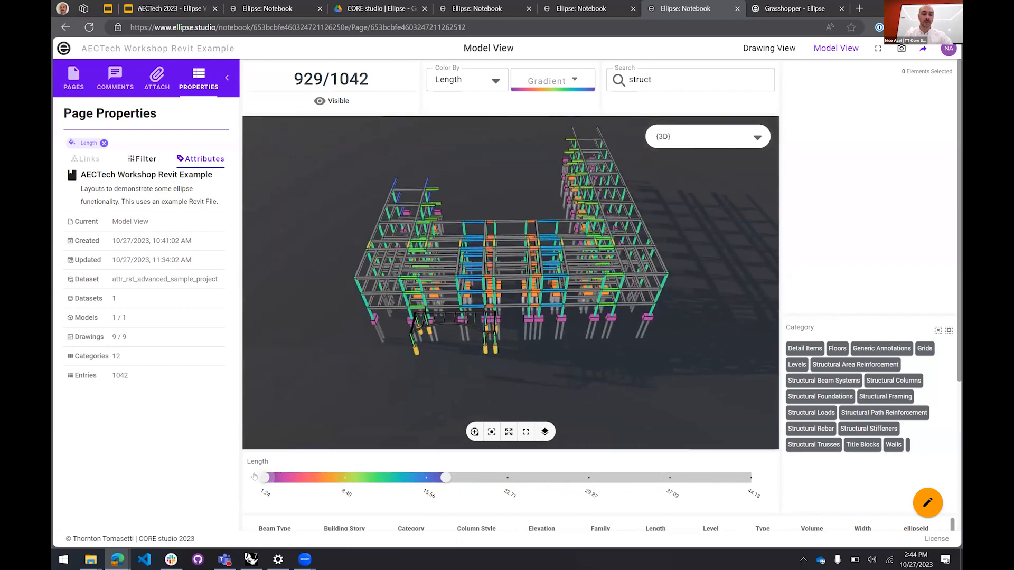
pyautogui.moveTo(445, 478); pyautogui.dragTo(321, 477)
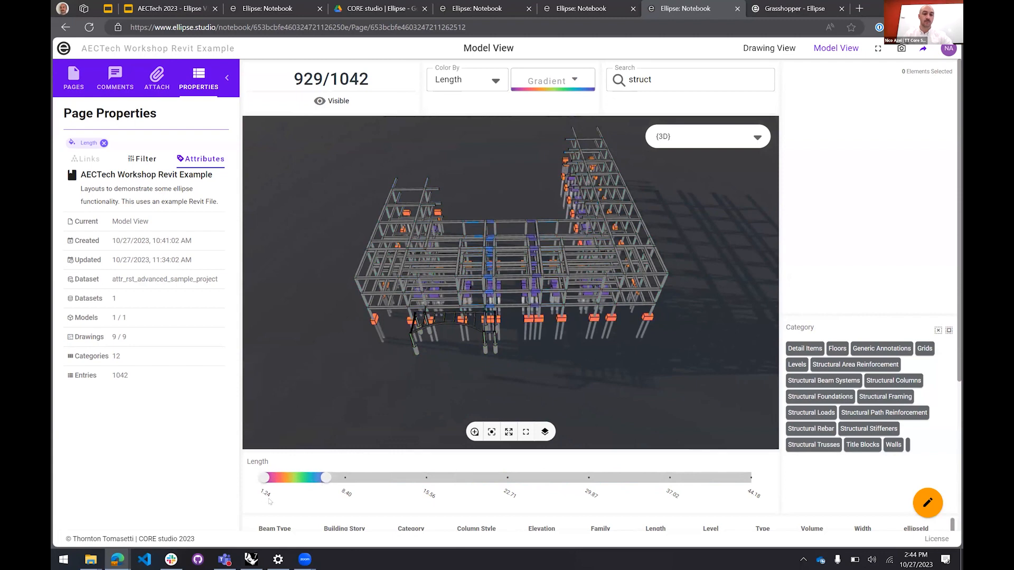
pyautogui.moveTo(445, 344); pyautogui.dragTo(450, 226)
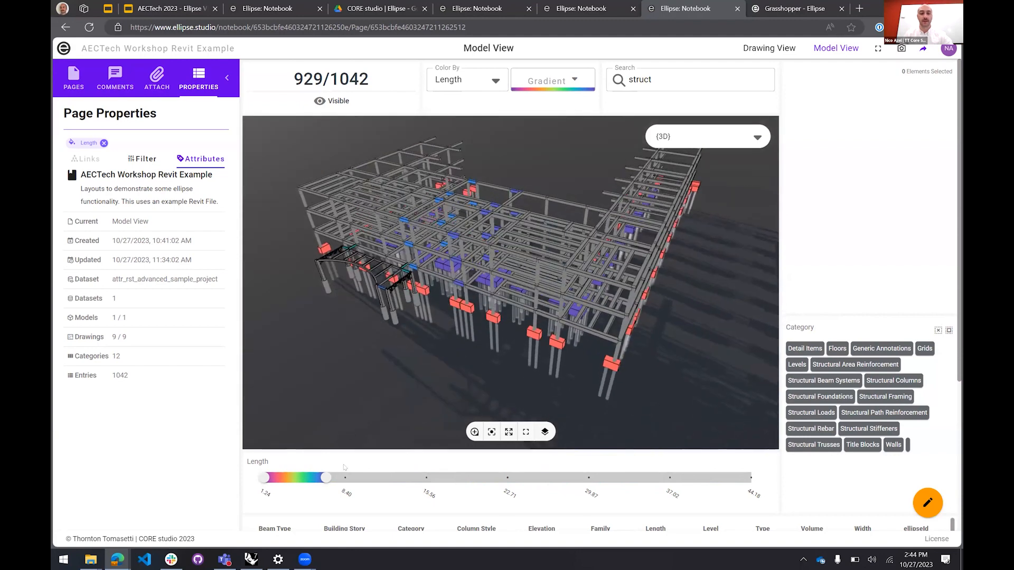
pyautogui.moveTo(323, 478); pyautogui.dragTo(753, 481)
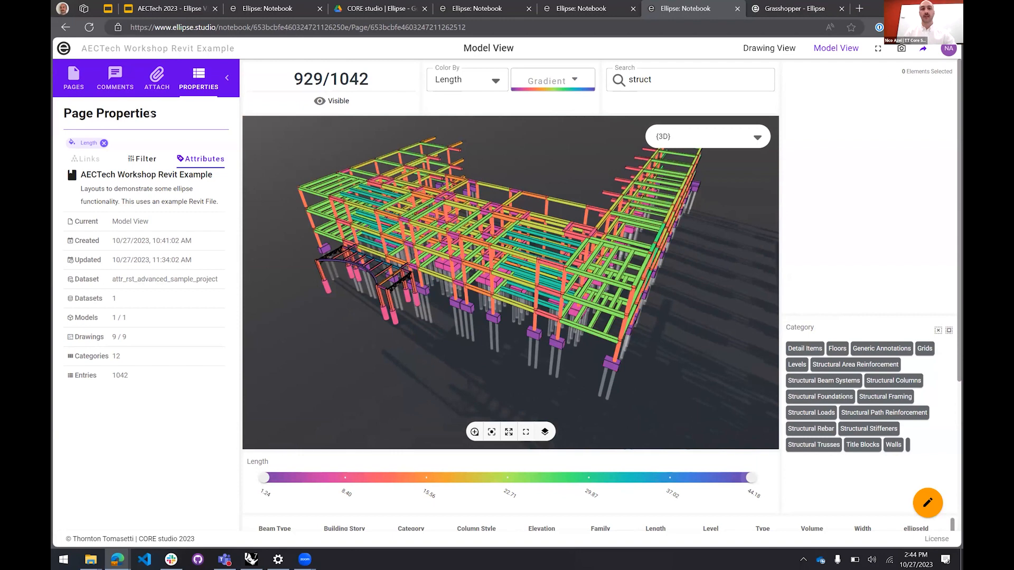
# Collapse the properties sidebar, review the Model View page and its element table in full screen, and exit full screen
pyautogui.click(227, 77)
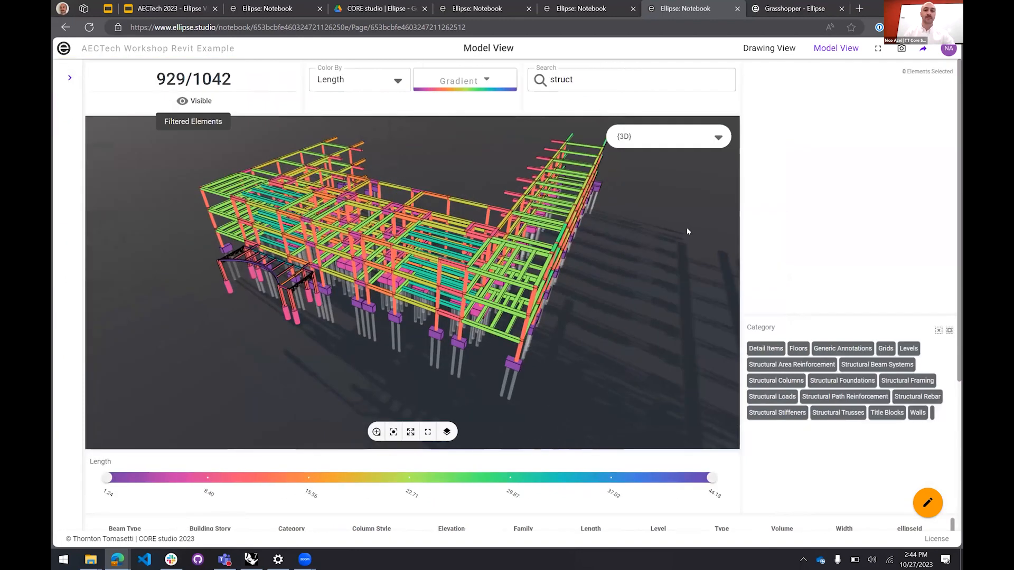
pyautogui.click(877, 48)
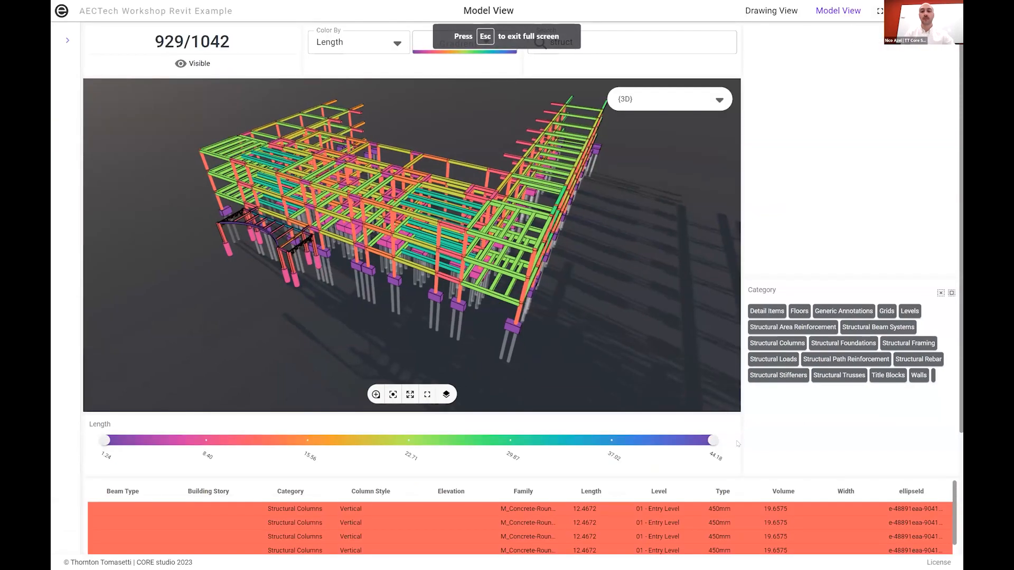
pyautogui.scroll(-3, 359, 371)
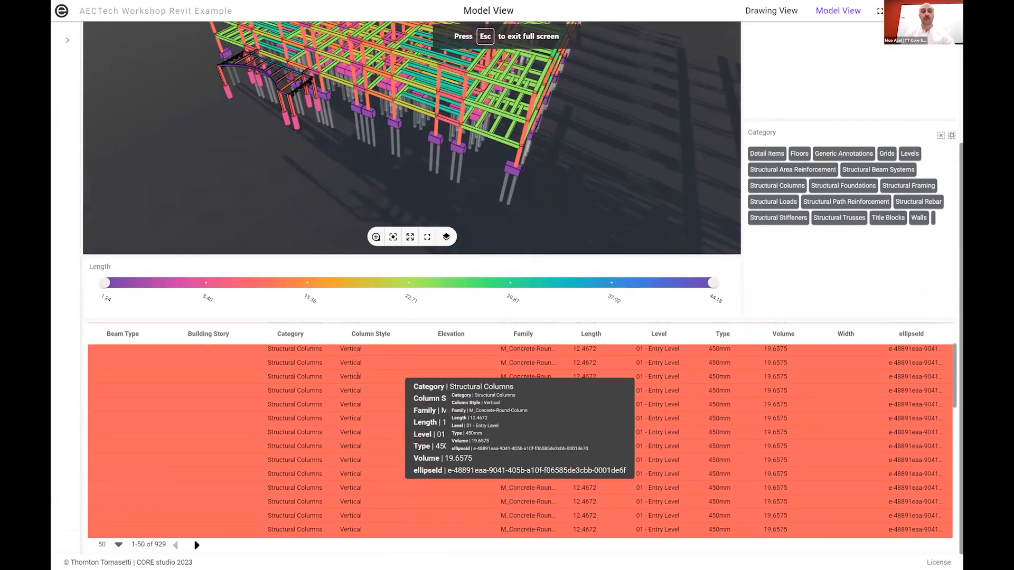
pyautogui.scroll(3, 760, 58)
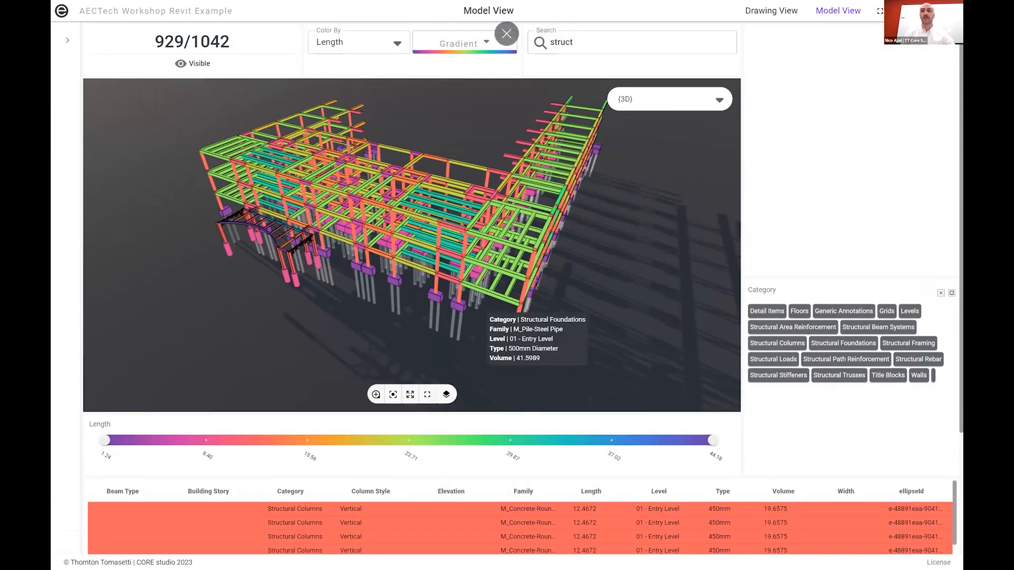
pyautogui.click(879, 11)
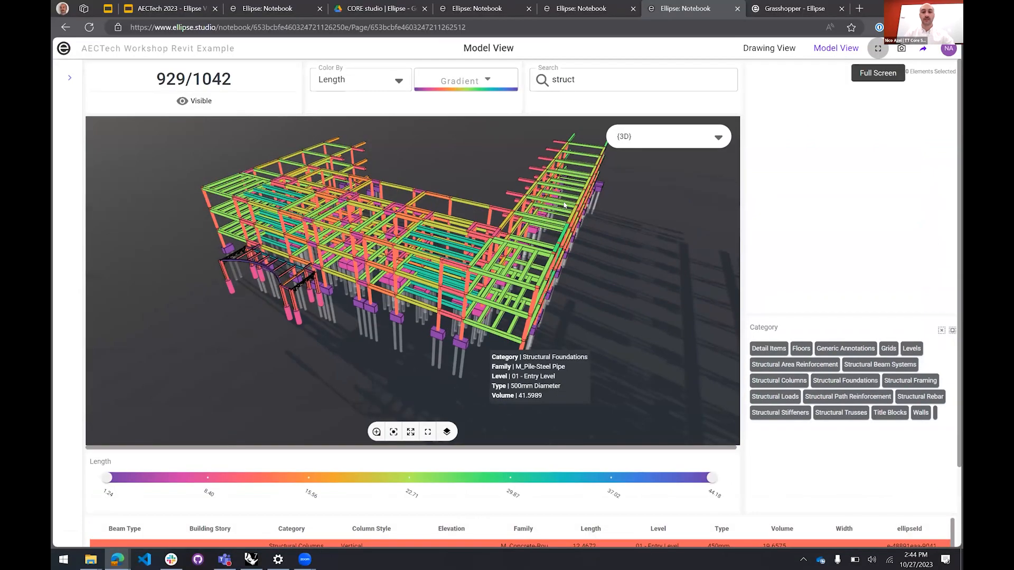
# View the length-coloured structural model in full screen from a higher angle, and exit full screen
pyautogui.click(427, 432)
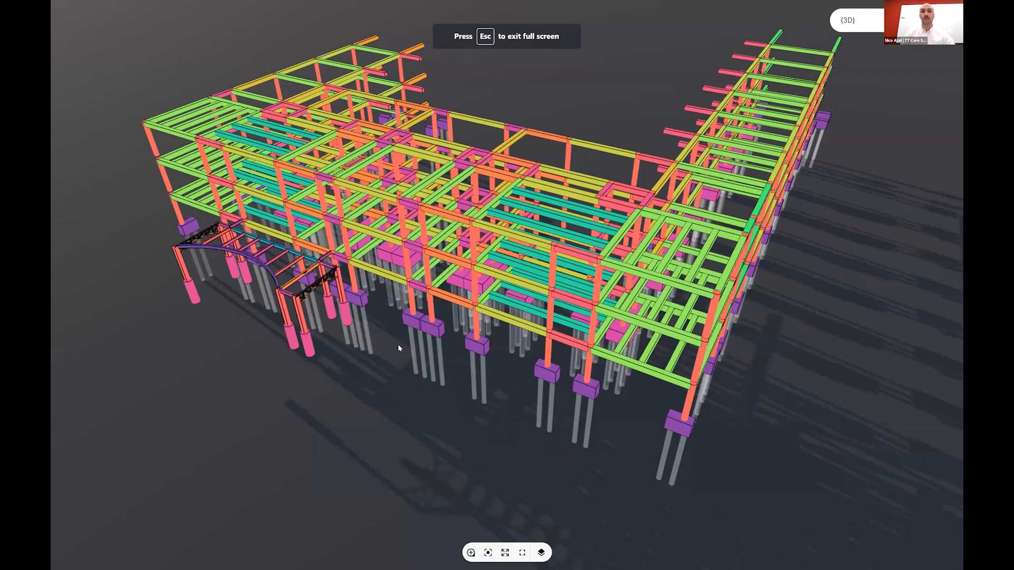
pyautogui.moveTo(355, 383); pyautogui.dragTo(447, 226)
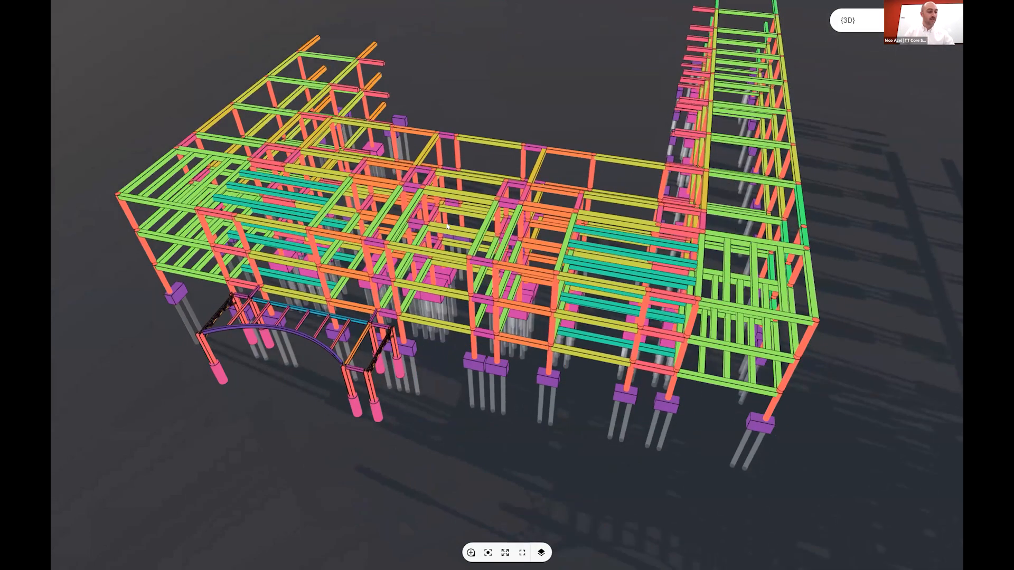
pyautogui.press('Escape')
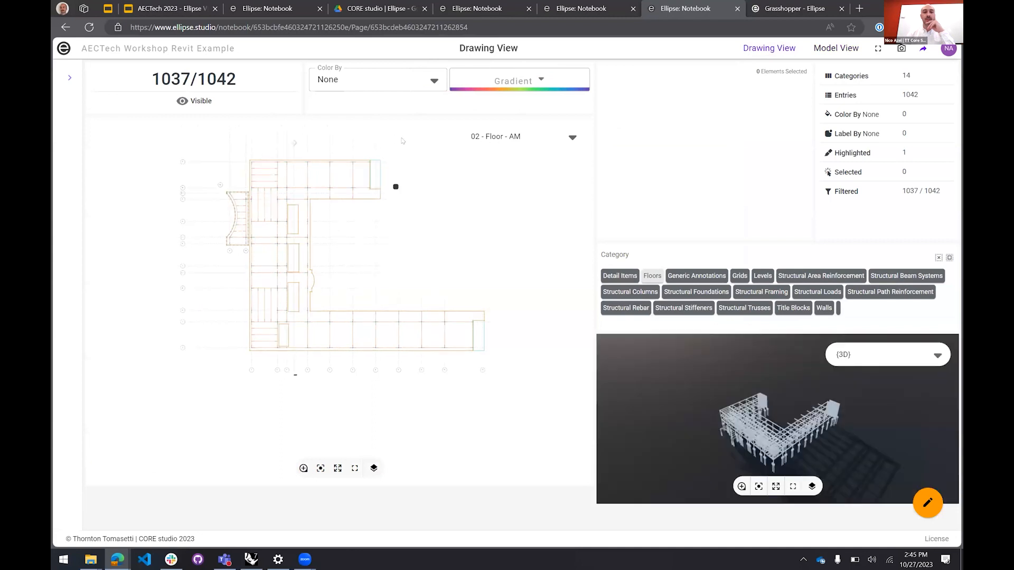
# On the Drawing View page, review the list of available drawings and examine the framing in the 02 - Floor - AM plan up close
pyautogui.click(495, 137)
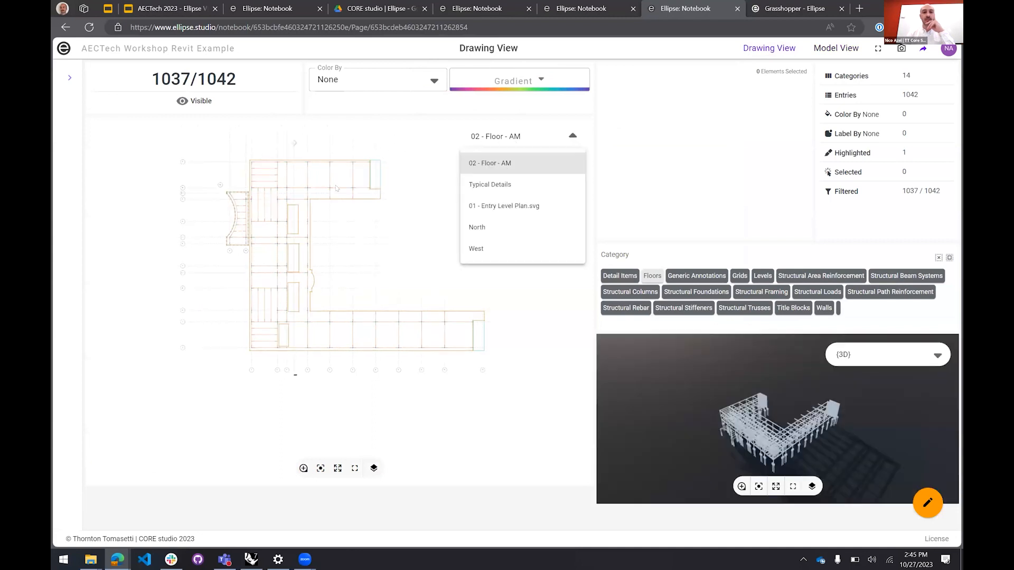
pyautogui.click(277, 199)
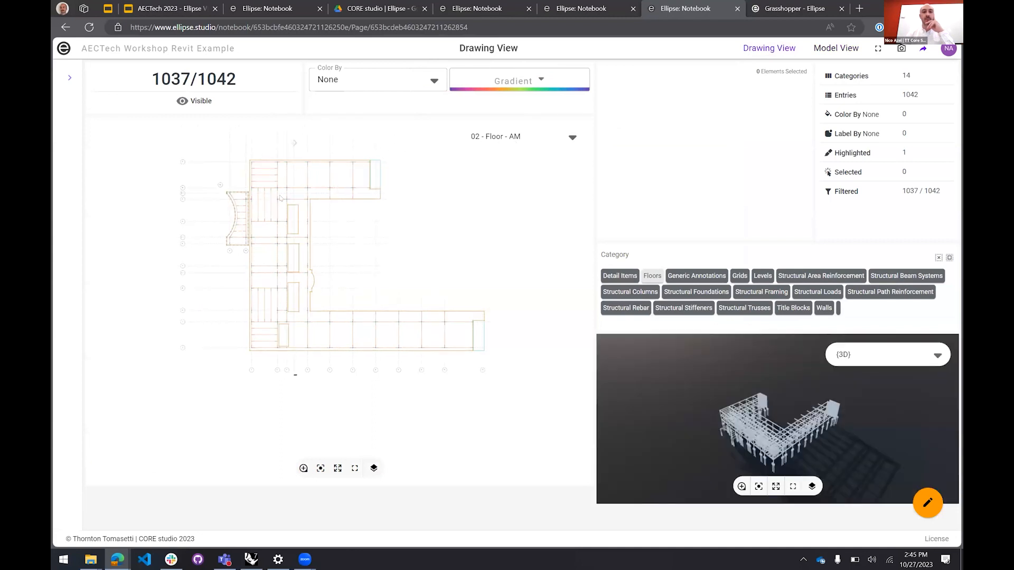
pyautogui.scroll(5, 309, 180)
pyautogui.scroll(-3, 231, 153)
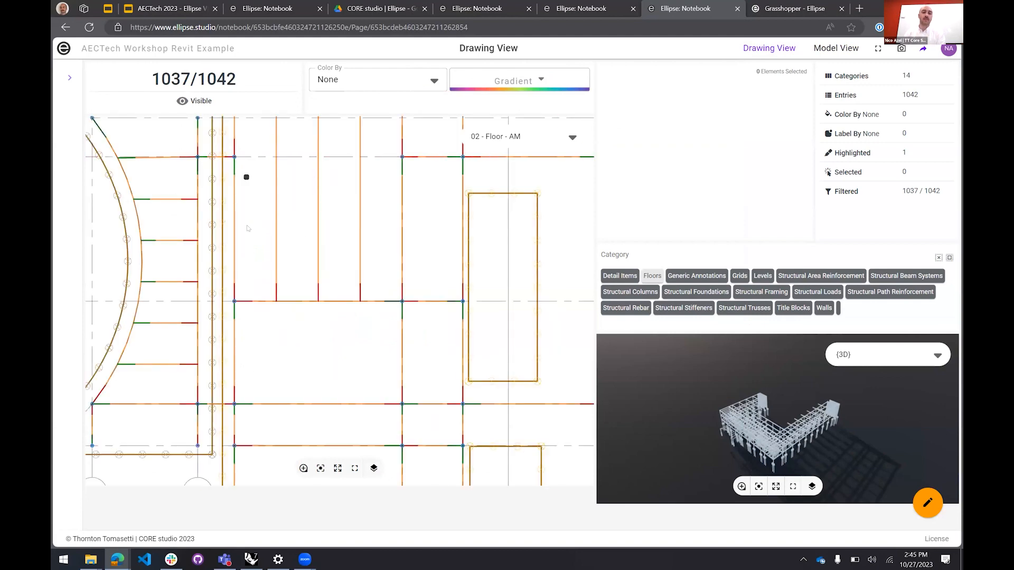
pyautogui.rightClick(327, 283)
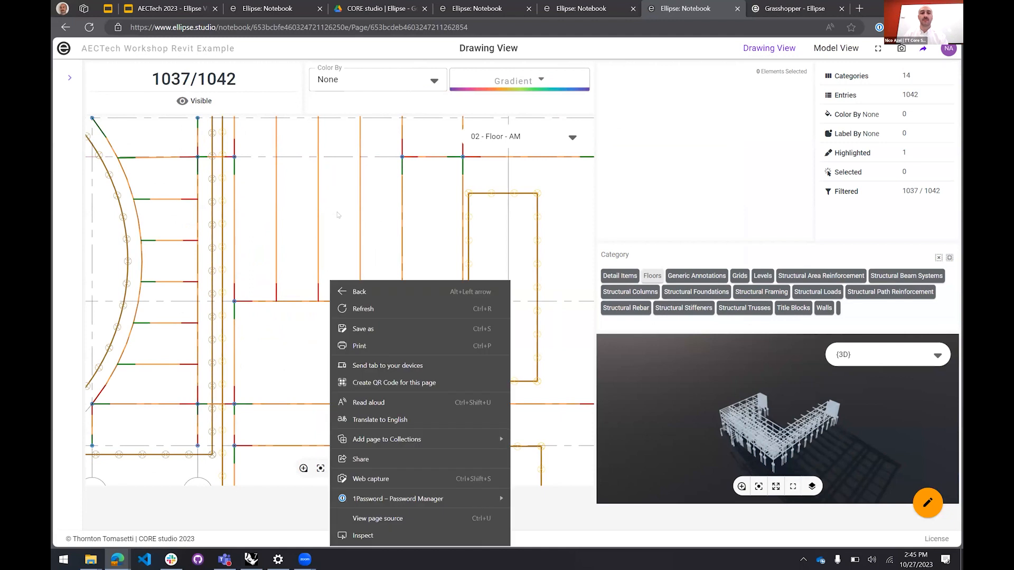
pyautogui.click(340, 217)
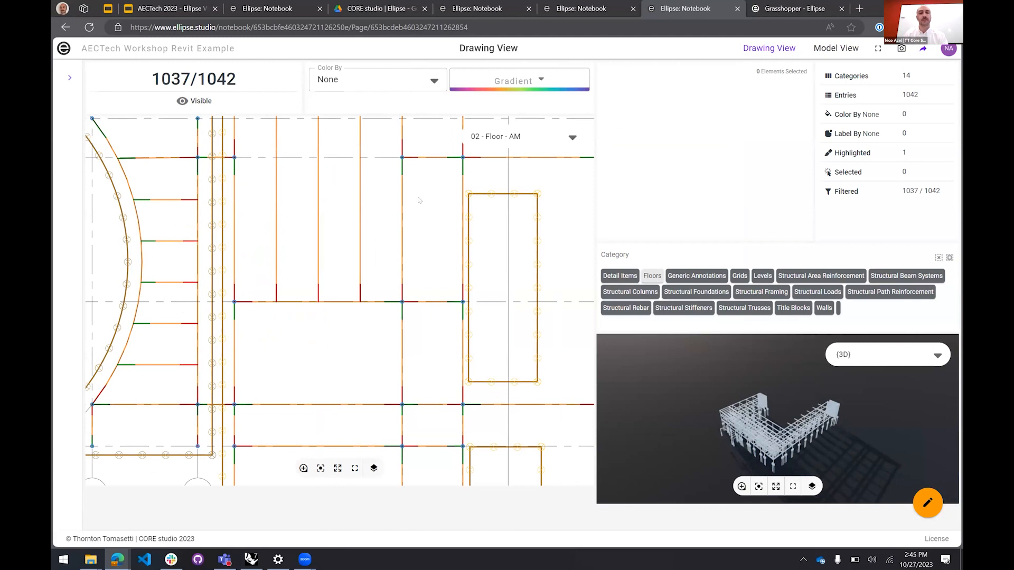
# Colour the drawing elements by Category and display the 01 - Entry Level Plan.svg drawing
pyautogui.click(403, 77)
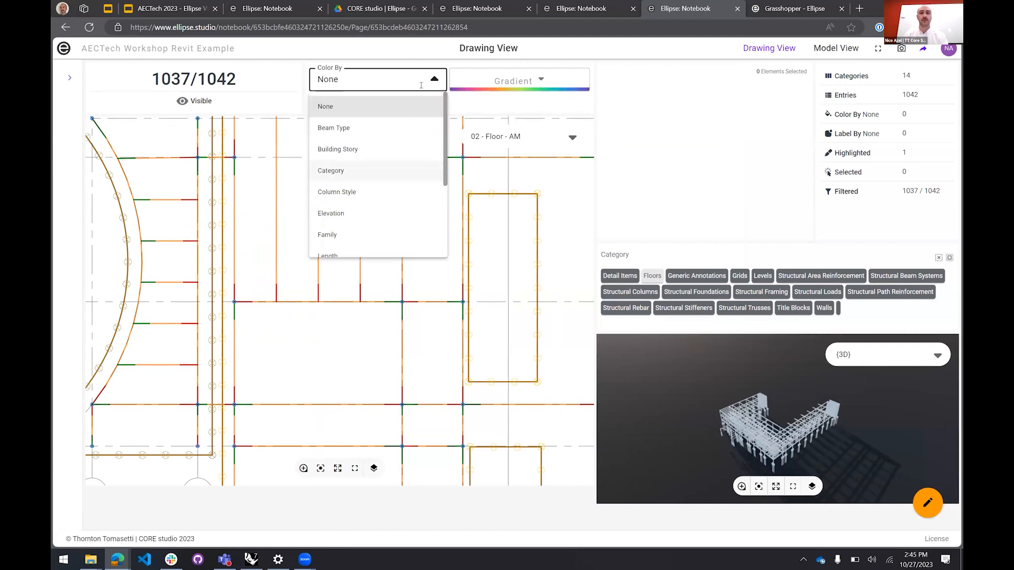
pyautogui.click(369, 171)
pyautogui.click(538, 140)
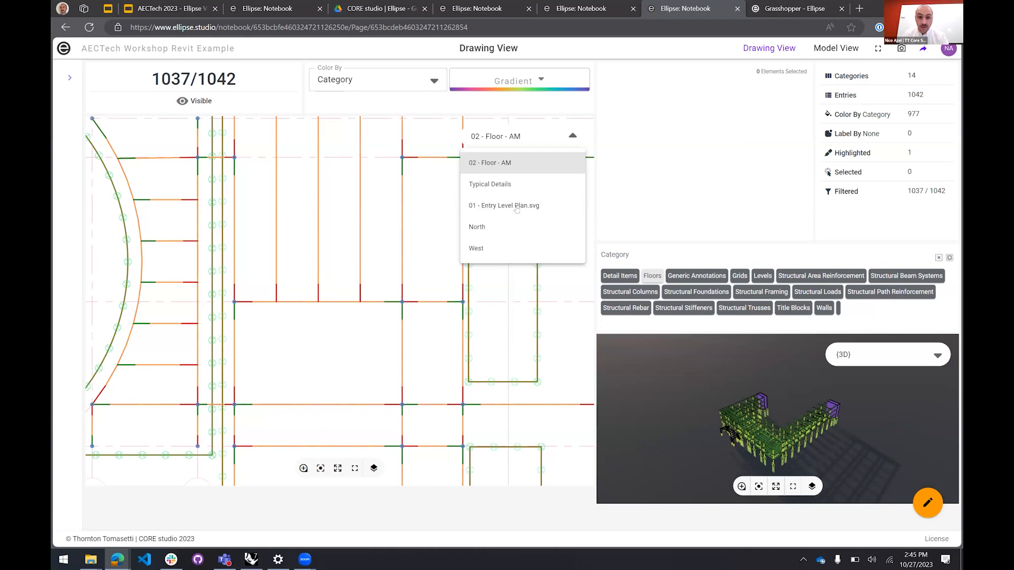
pyautogui.click(473, 227)
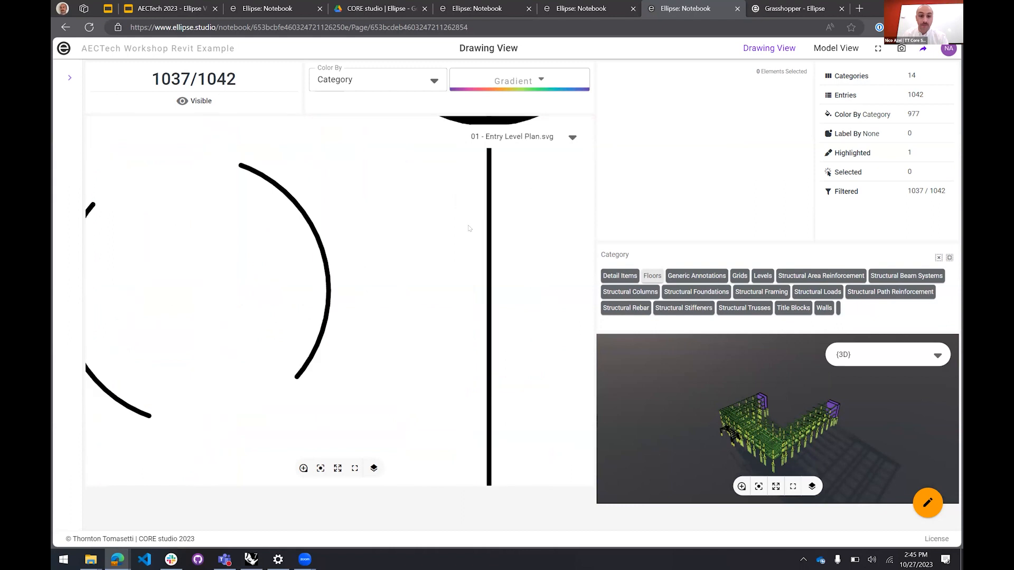
# Examine the category-coloured columns and foundations on the entry level plan, and check the available colouring properties
pyautogui.scroll(5, 240, 242)
pyautogui.moveTo(240, 240); pyautogui.dragTo(373, 206)
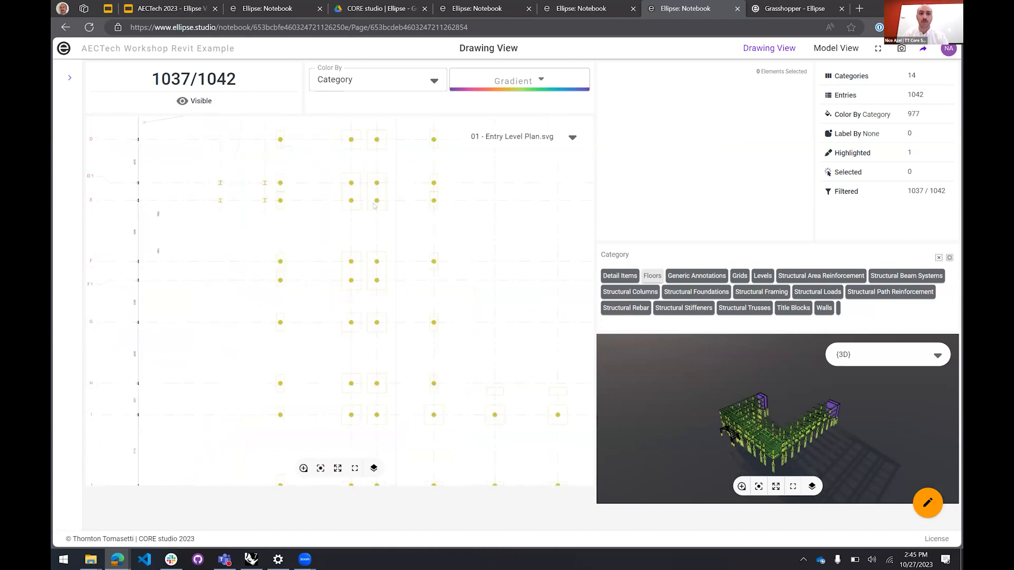
pyautogui.scroll(5, 315, 244)
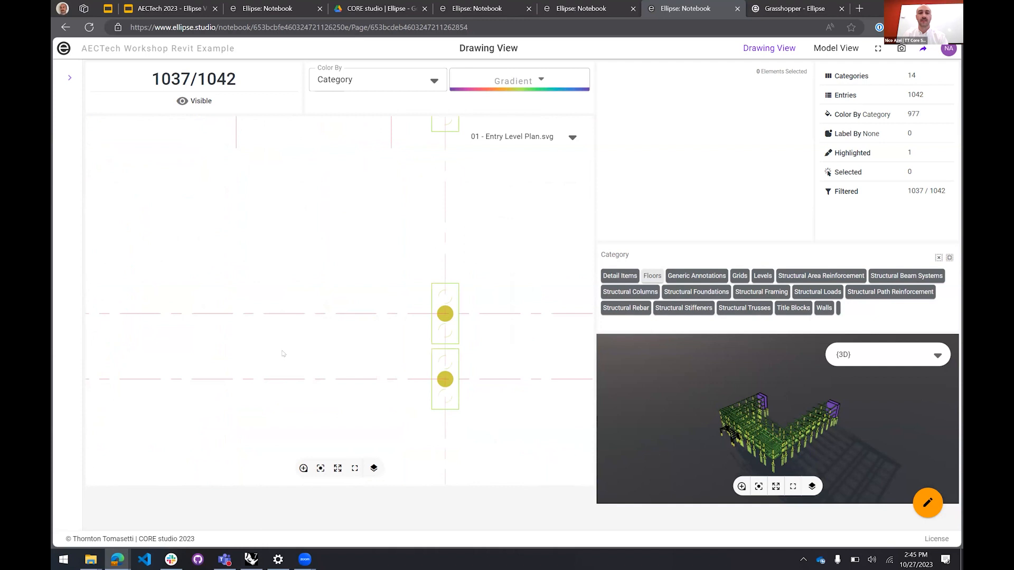
pyautogui.click(380, 79)
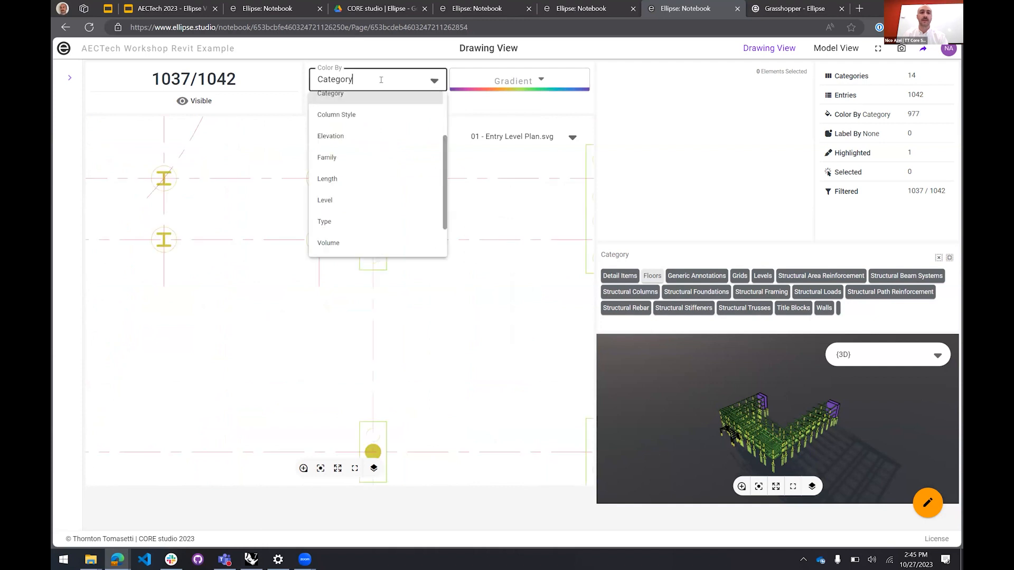
pyautogui.click(268, 314)
pyautogui.scroll(-5, 259, 238)
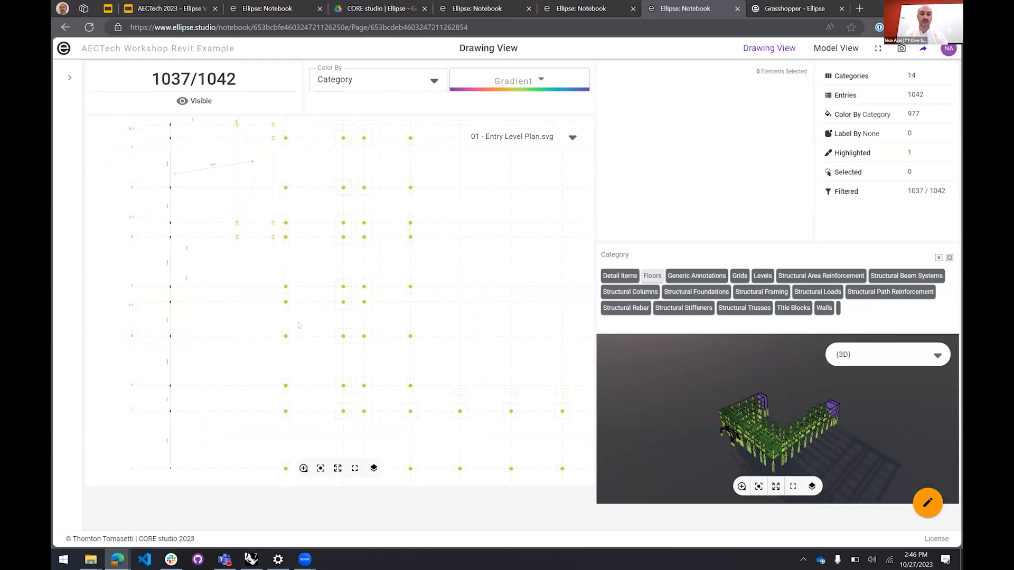
# Hide the Grids layer on the entry level plan and show it again
pyautogui.click(374, 469)
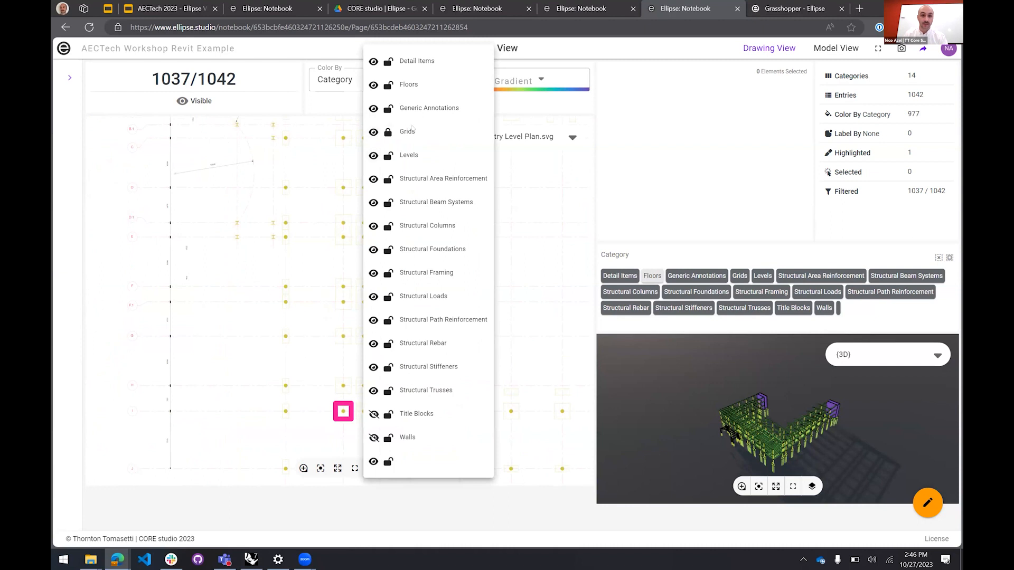
pyautogui.click(373, 132)
pyautogui.click(285, 191)
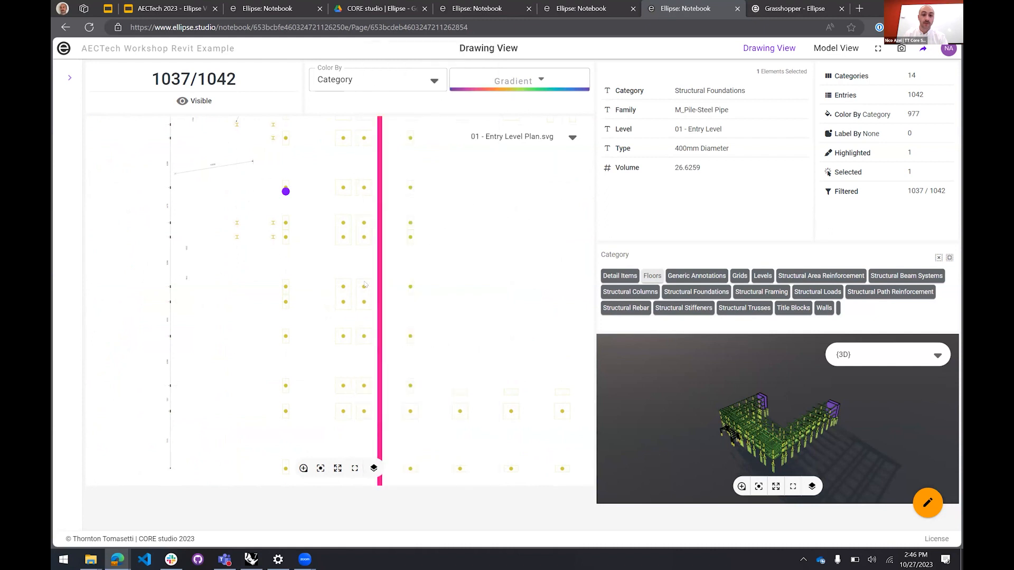
pyautogui.click(373, 468)
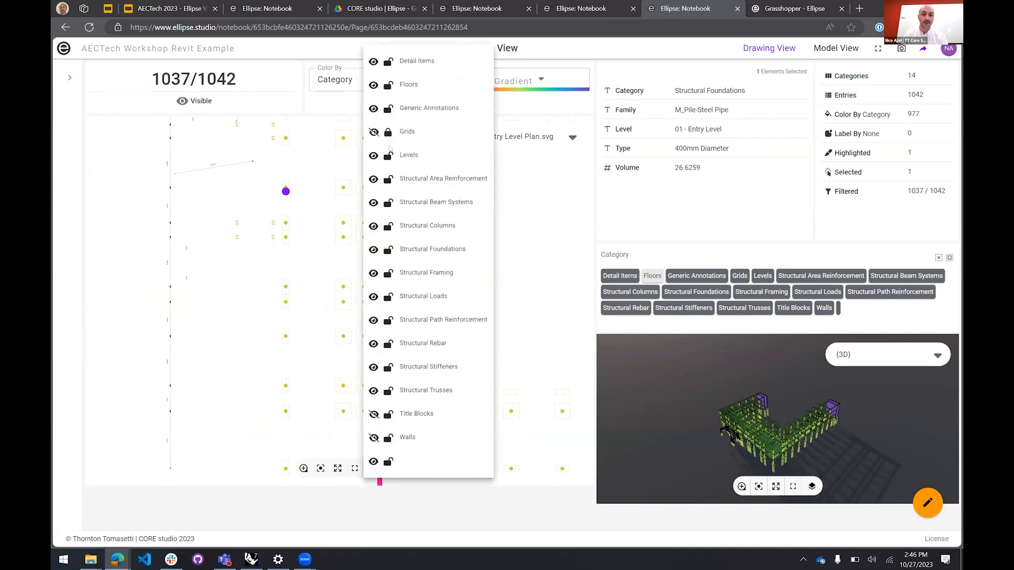
pyautogui.click(371, 133)
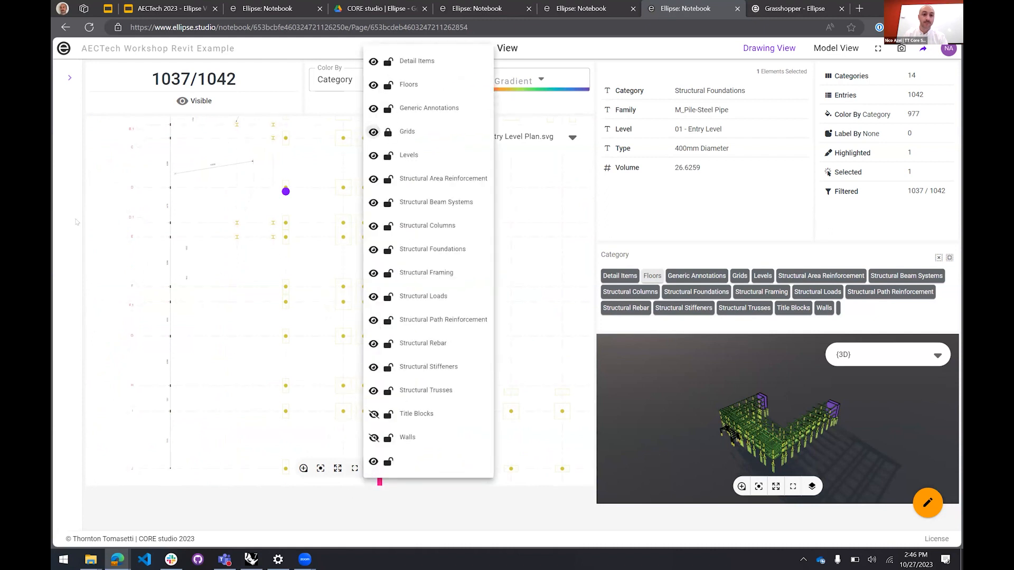
# Try to select a locked grid line near the 4479 dimension on the entry level plan
pyautogui.click(157, 189)
pyautogui.scroll(6, 150, 188)
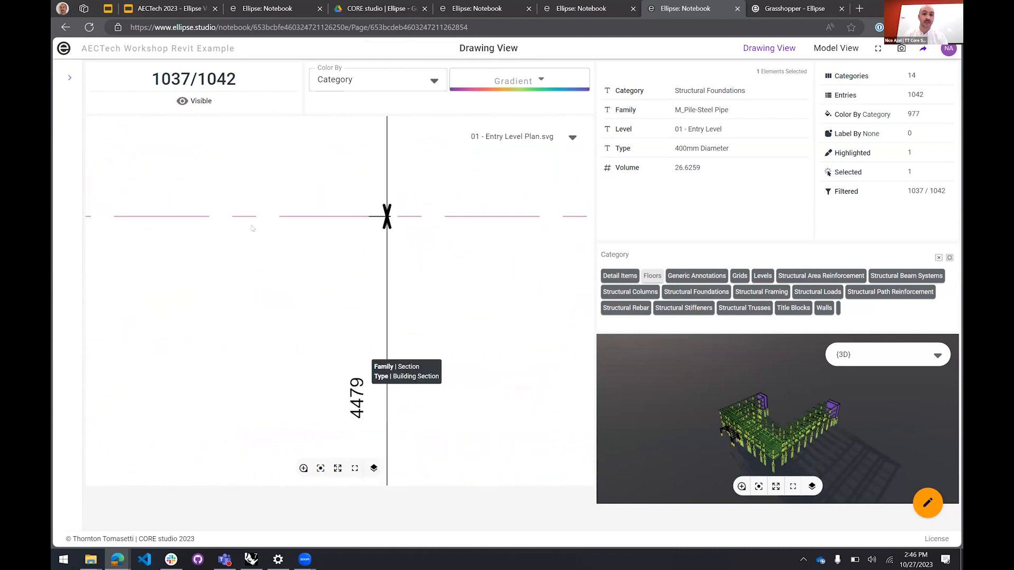
pyautogui.click(248, 217)
pyautogui.scroll(-4, 213, 214)
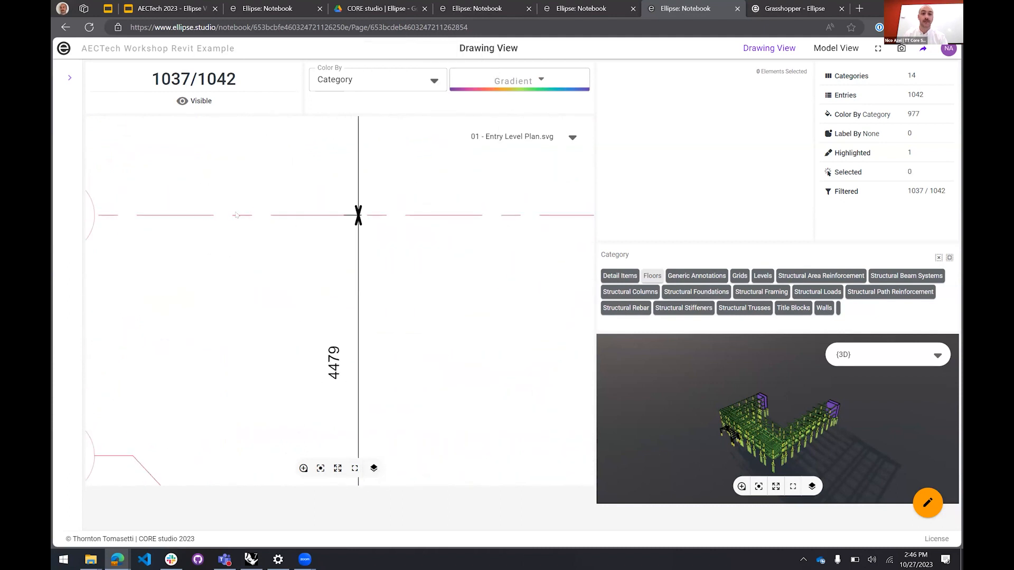
# Select the round concrete column beside the curved dimension on the plan, zoom the 3D view to it, and fit the whole model again
pyautogui.moveTo(239, 231); pyautogui.dragTo(203, 227)
pyautogui.moveTo(408, 273); pyautogui.dragTo(205, 323)
pyautogui.click(450, 259)
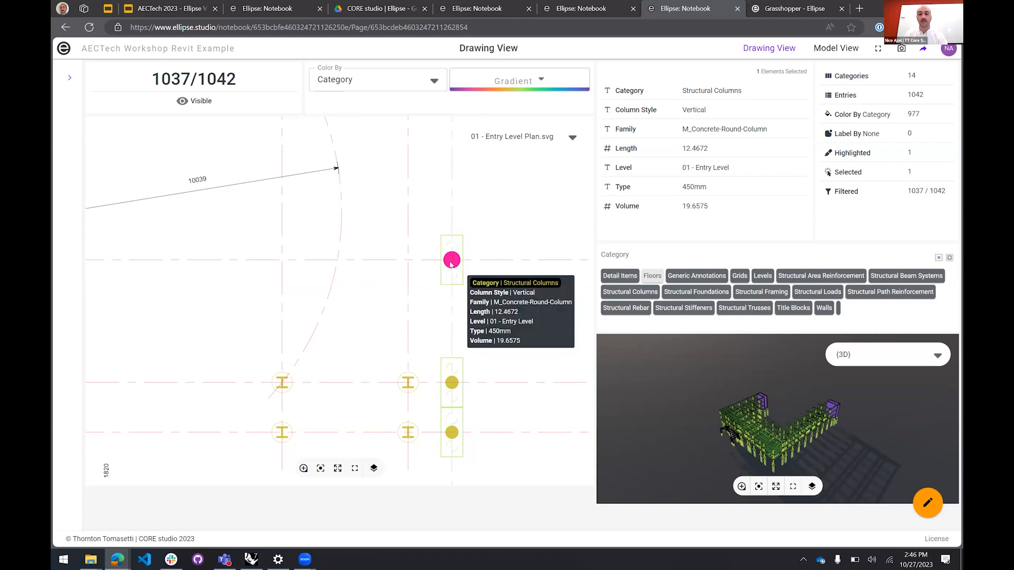
pyautogui.click(758, 486)
pyautogui.moveTo(722, 462); pyautogui.dragTo(772, 487)
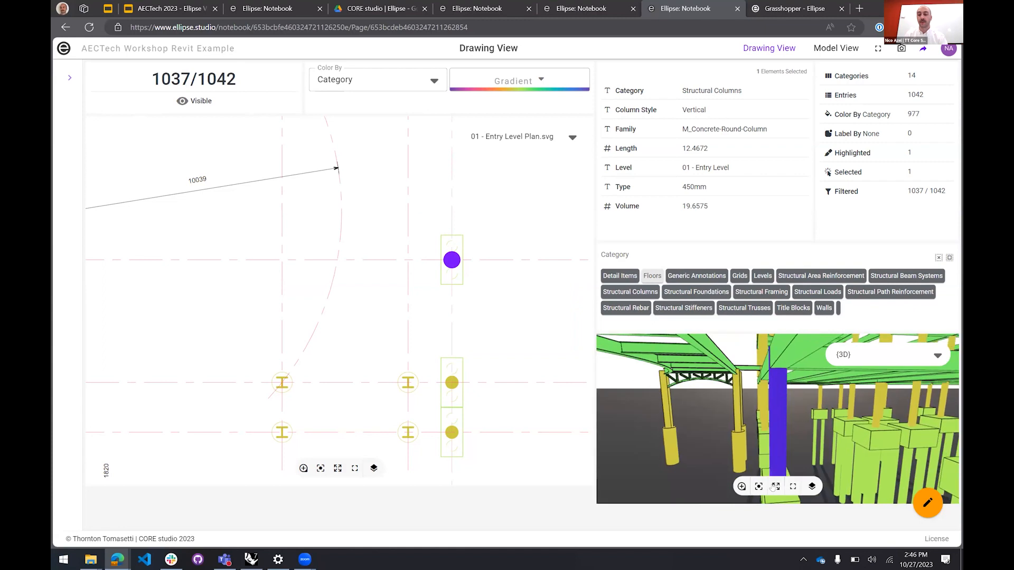
pyautogui.click(775, 486)
pyautogui.moveTo(683, 417)
pyautogui.mouseDown()
pyautogui.moveTo(703, 443)
pyautogui.moveTo(683, 422)
pyautogui.moveTo(638, 421)
pyautogui.moveTo(692, 423)
pyautogui.mouseUp()
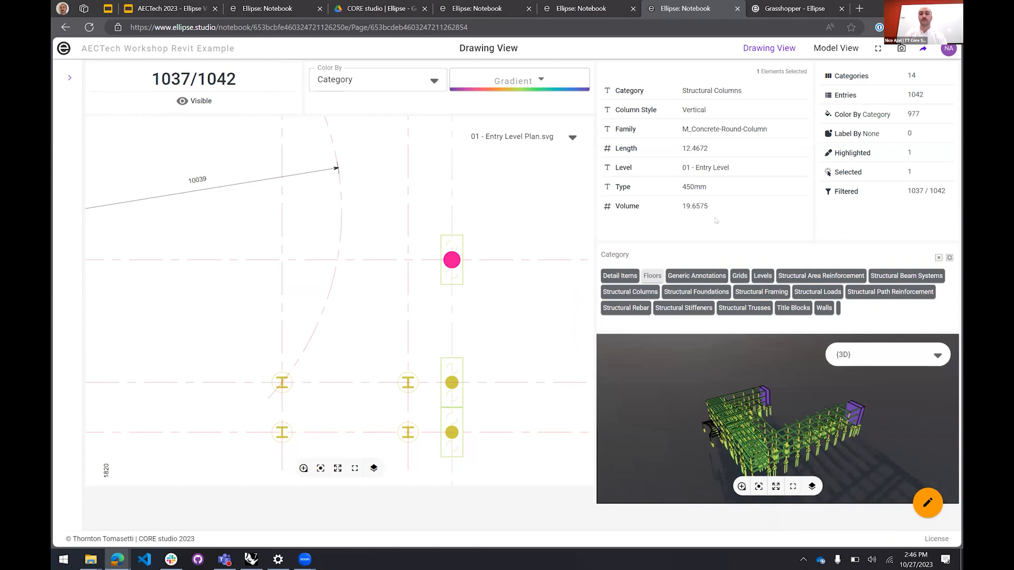
pyautogui.scroll(-2, 487, 310)
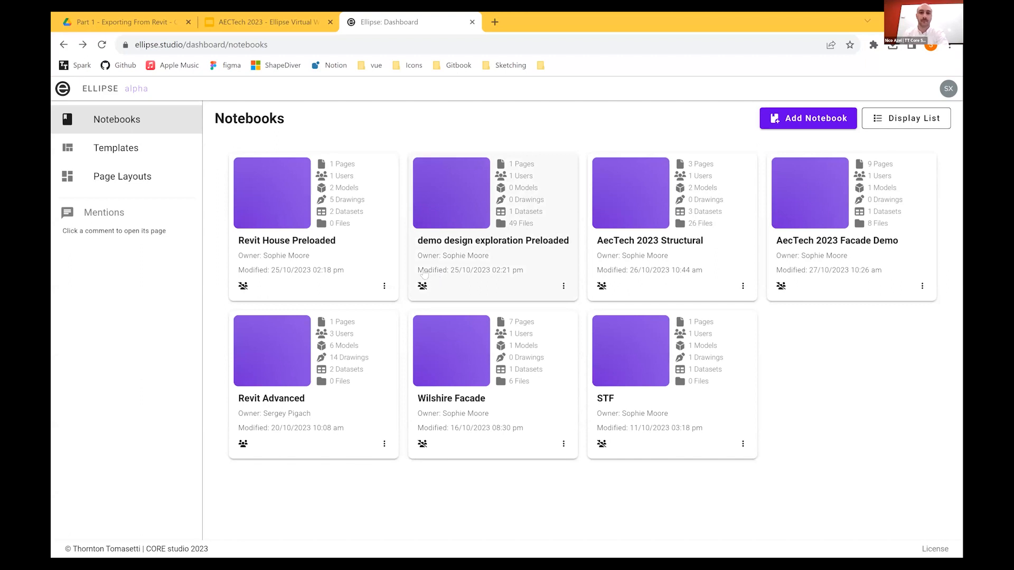
# Open the AecTech 2023 Facade Demo notebook, copy its public share link, and dismiss the public notebook warning and share dialog
pyautogui.click(789, 254)
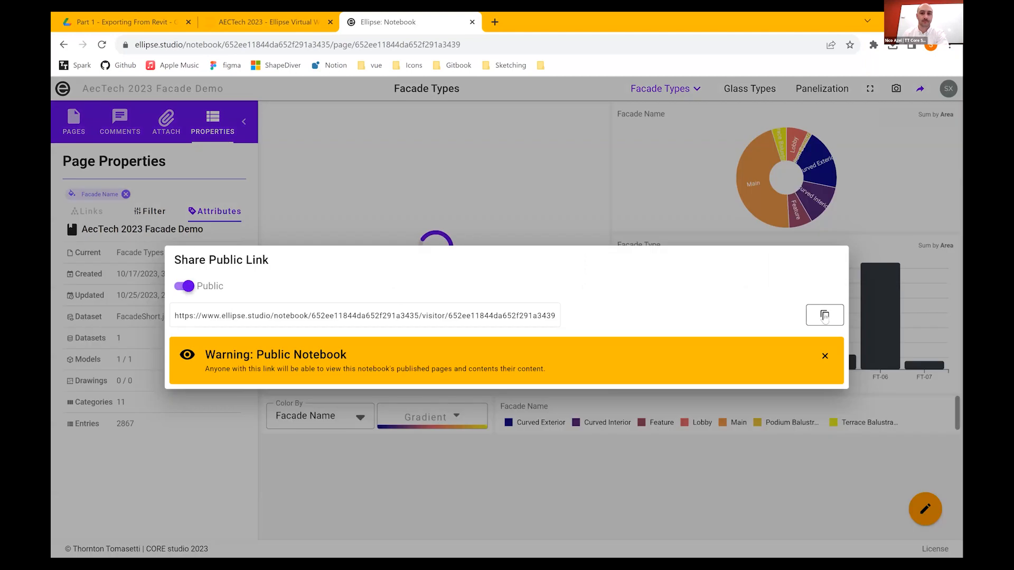
pyautogui.click(824, 316)
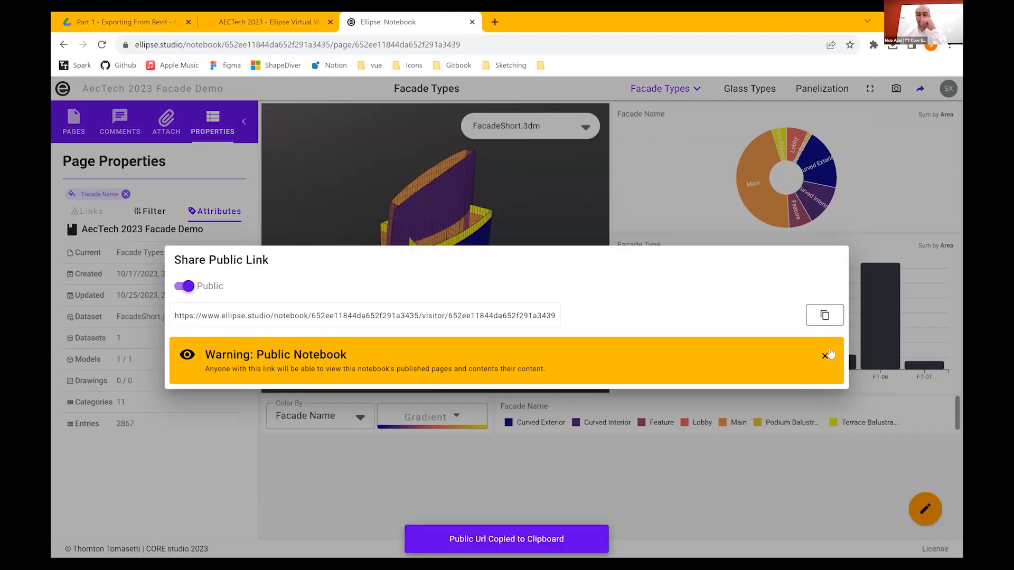
pyautogui.click(824, 357)
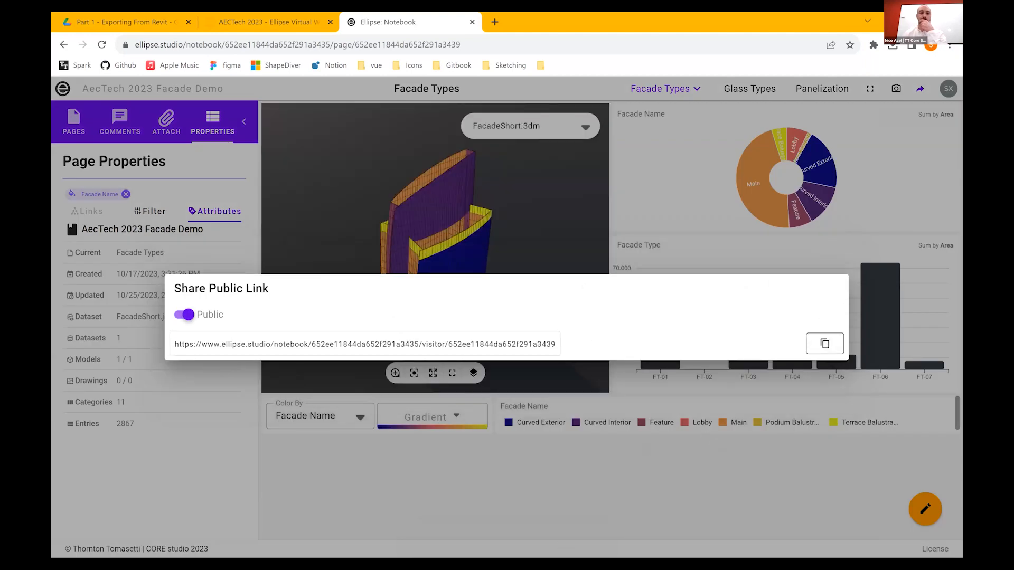
pyautogui.press('Escape')
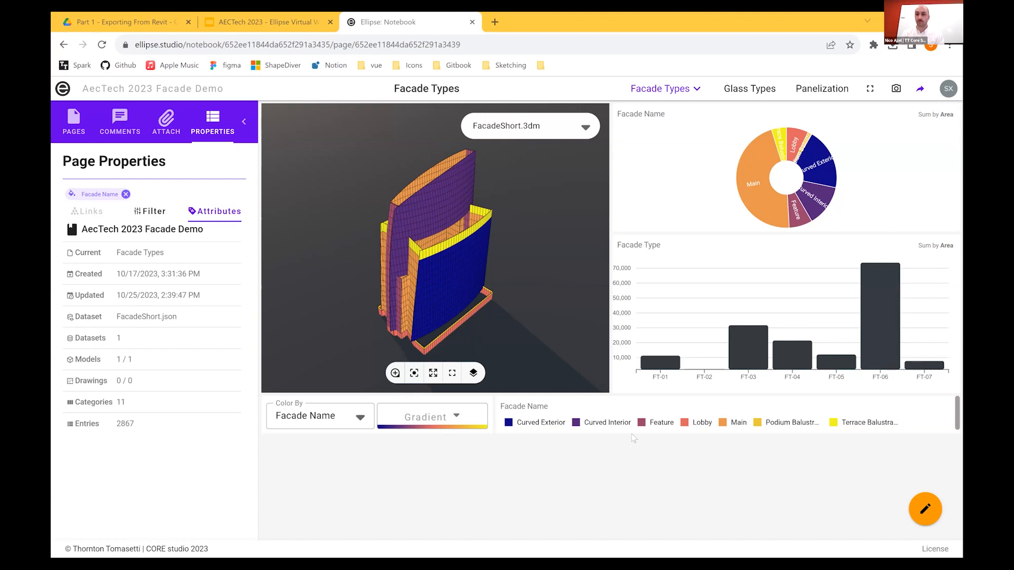
# Inspect the facade model from a low angle and select all FT-06 elements through the Facade Type bar chart
pyautogui.moveTo(461, 308); pyautogui.dragTo(508, 294)
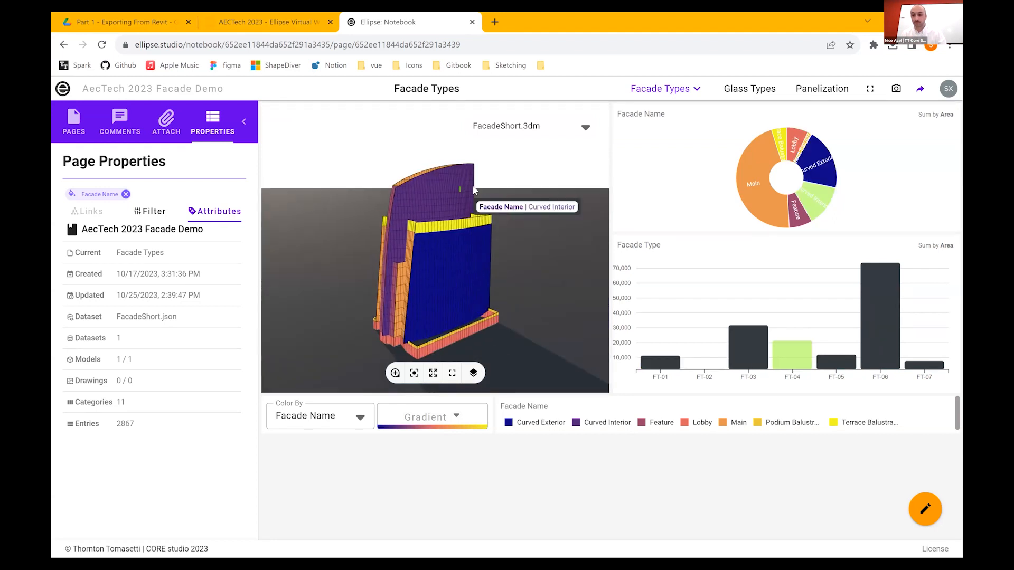
pyautogui.scroll(-2, 543, 202)
pyautogui.scroll(2, 543, 202)
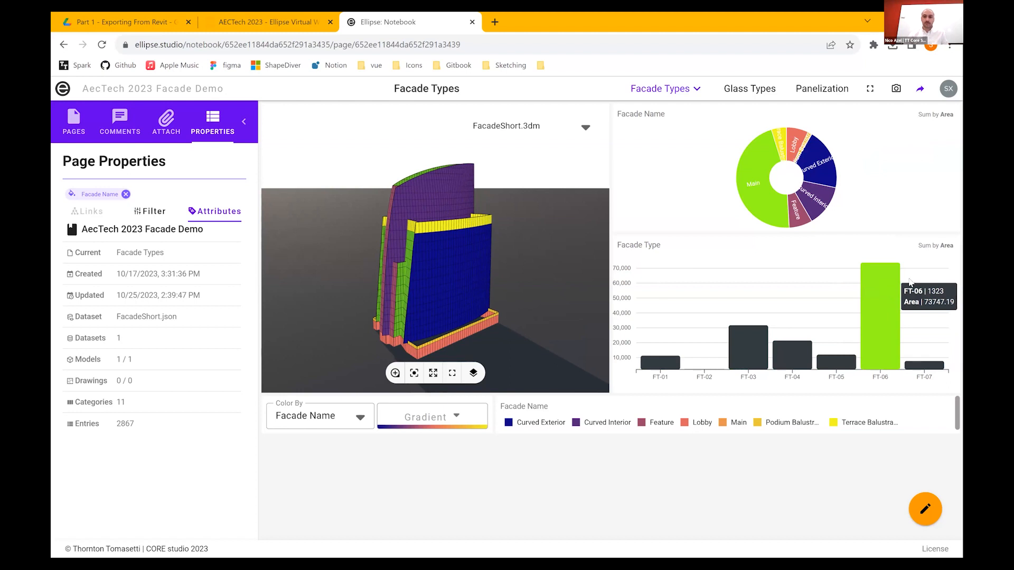
pyautogui.click(876, 291)
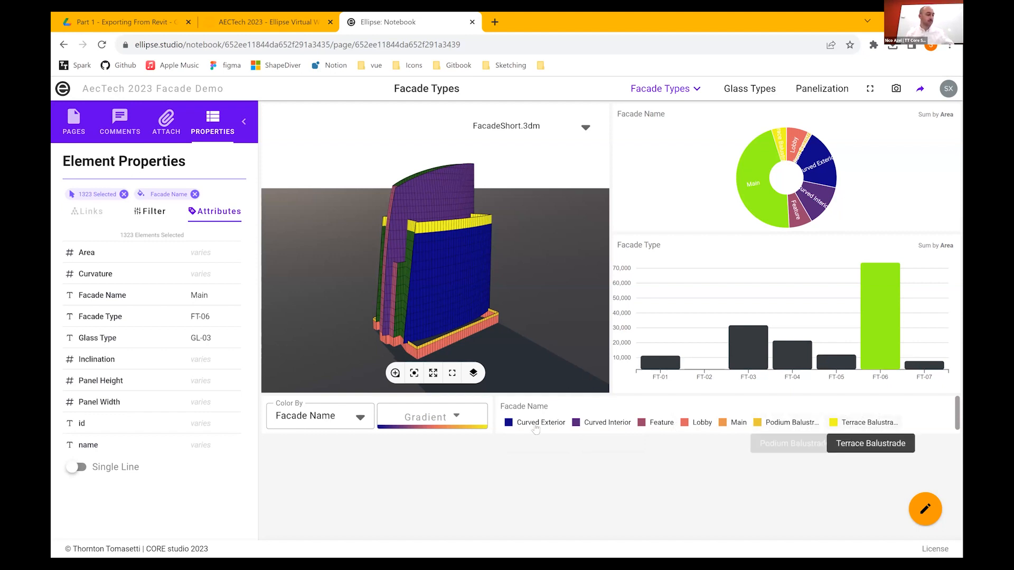
# Browse the available colour gradients for the Facade Name colouring and leave the list without choosing one
pyautogui.click(457, 417)
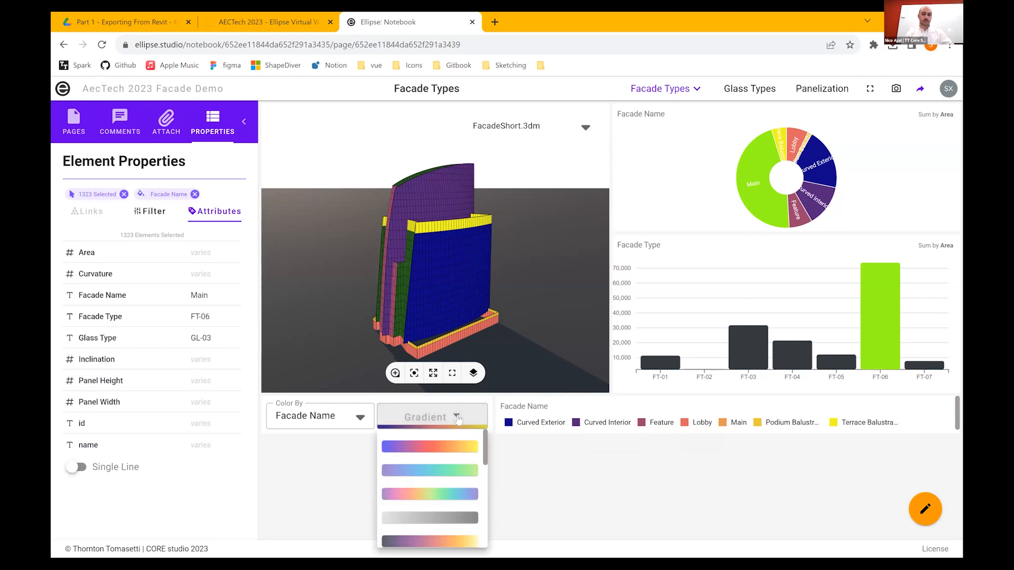
pyautogui.scroll(-3, 460, 486)
pyautogui.scroll(-3, 460, 487)
pyautogui.scroll(5, 462, 487)
pyautogui.click(539, 478)
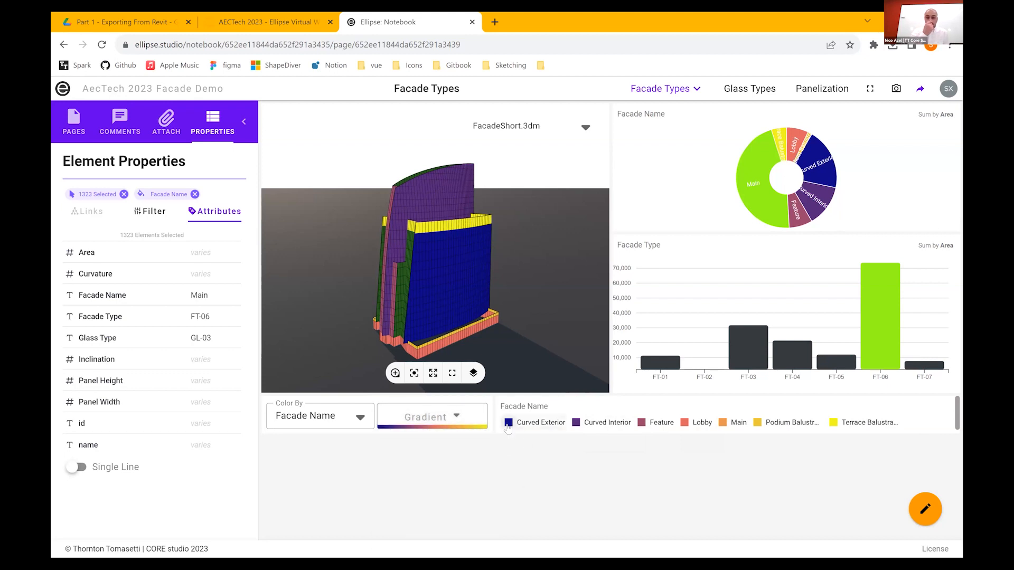
# Change the Curved Exterior colour in the Facade Name legend to green, RGB 73, 135, 8
pyautogui.click(508, 423)
pyautogui.moveTo(629, 349); pyautogui.dragTo(573, 347)
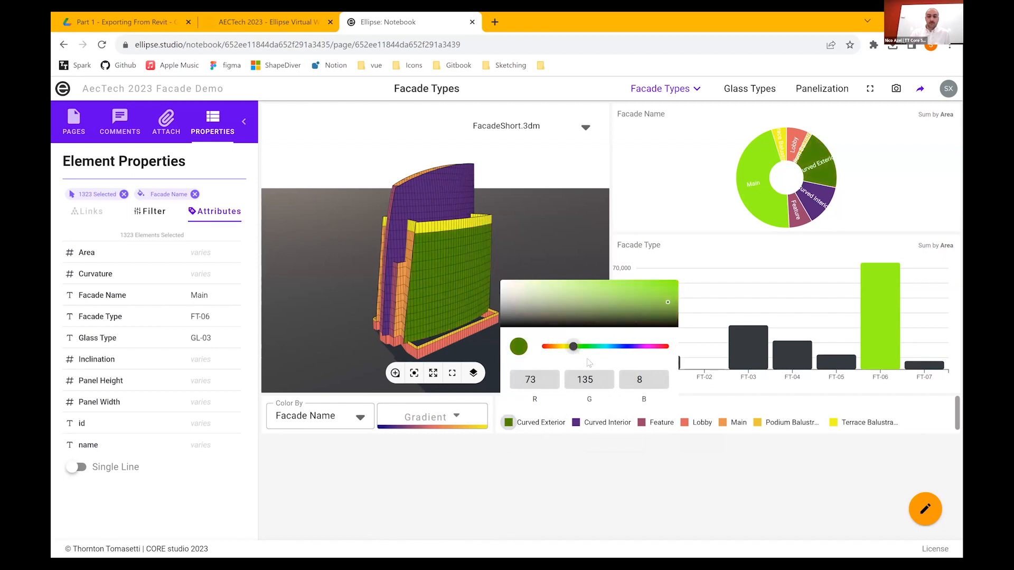
# Open the Panelization page of the facade notebook and show the notebook's page list beside the model
pyautogui.click(549, 463)
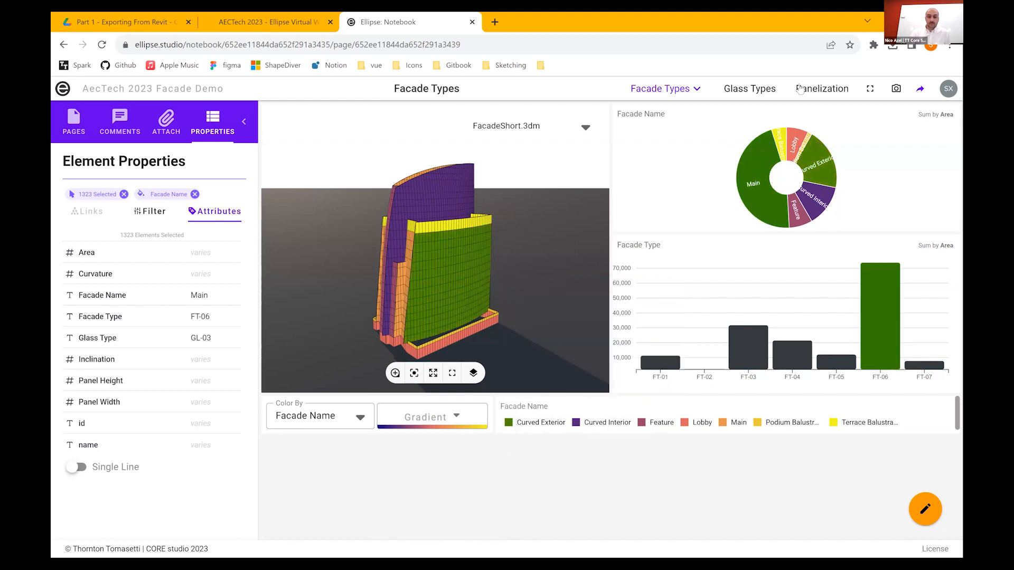
pyautogui.click(825, 89)
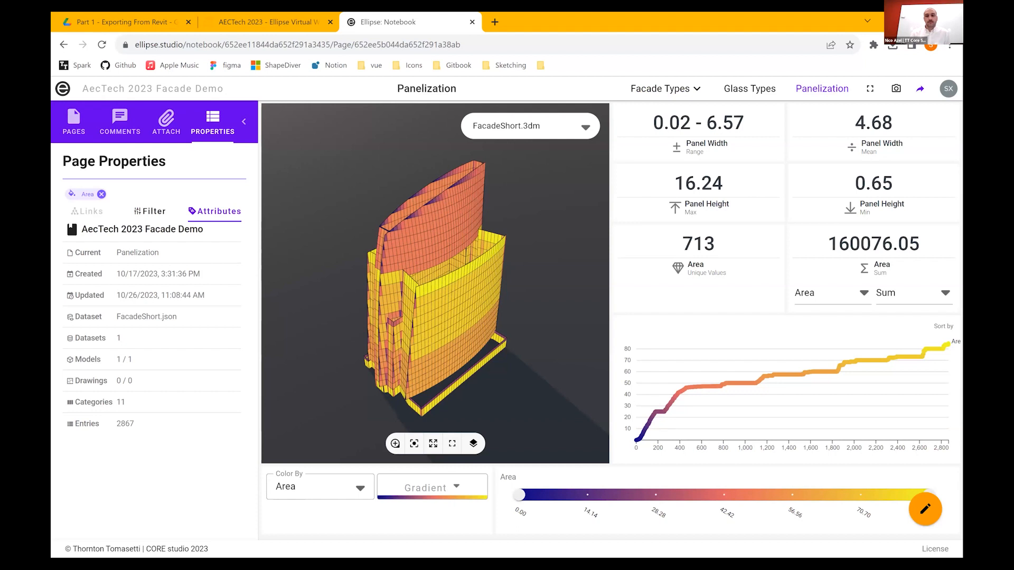
pyautogui.click(69, 125)
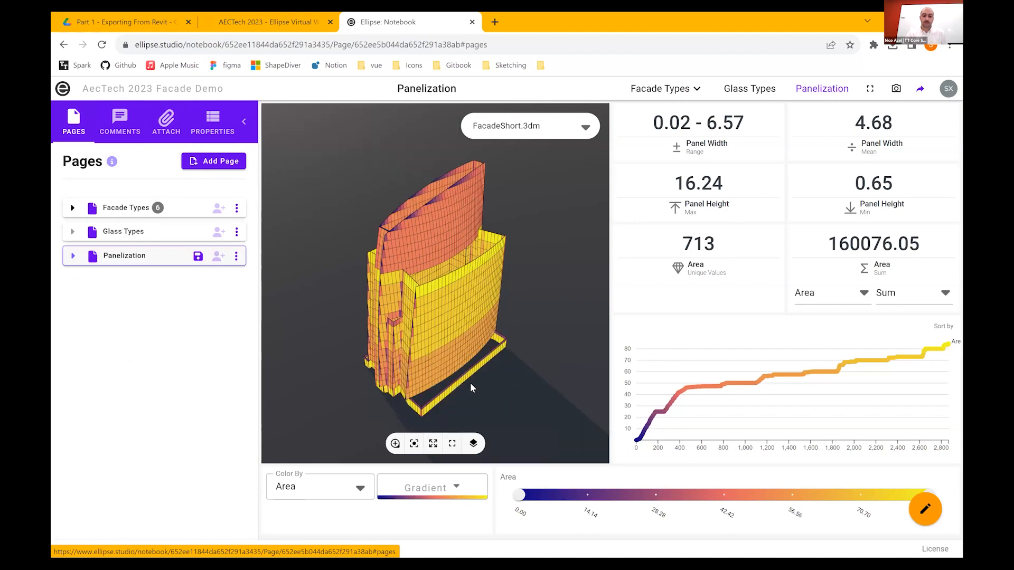
pyautogui.moveTo(476, 375); pyautogui.dragTo(559, 306)
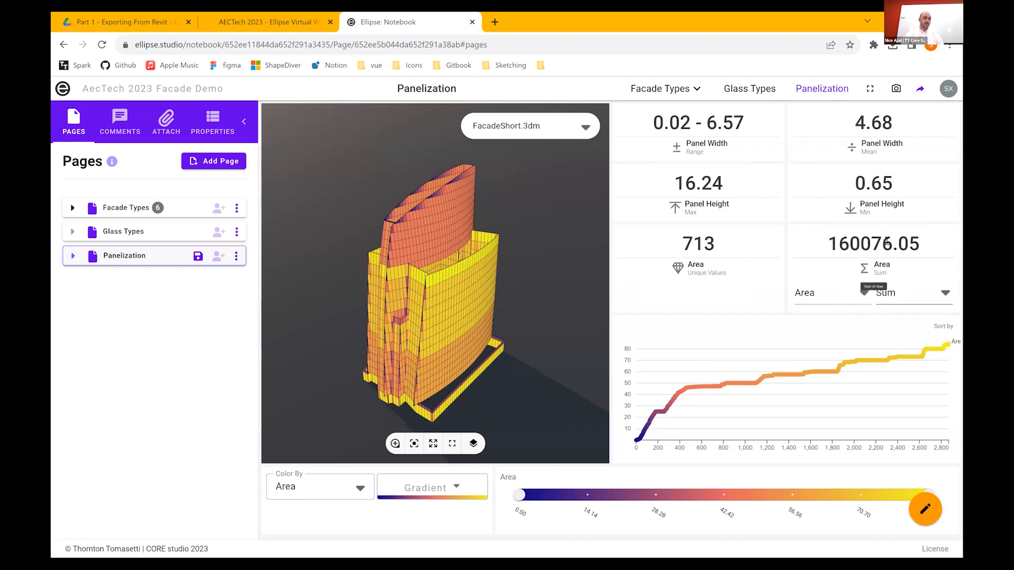
# Set the configurable statistic card on the Panelization page to show the Max of Inclination
pyautogui.click(859, 299)
pyautogui.scroll(-3, 850, 332)
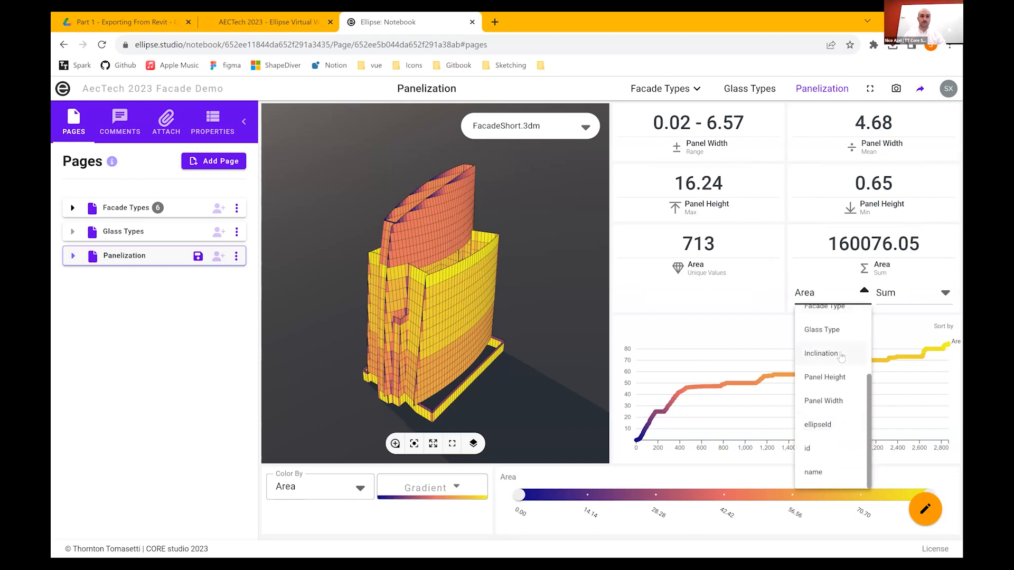
pyautogui.click(821, 353)
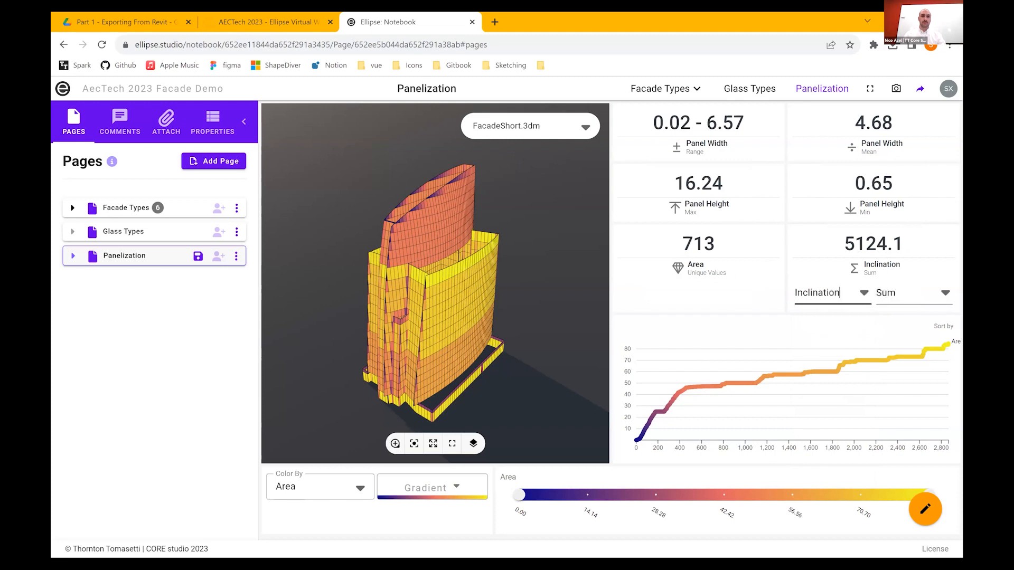
pyautogui.click(914, 293)
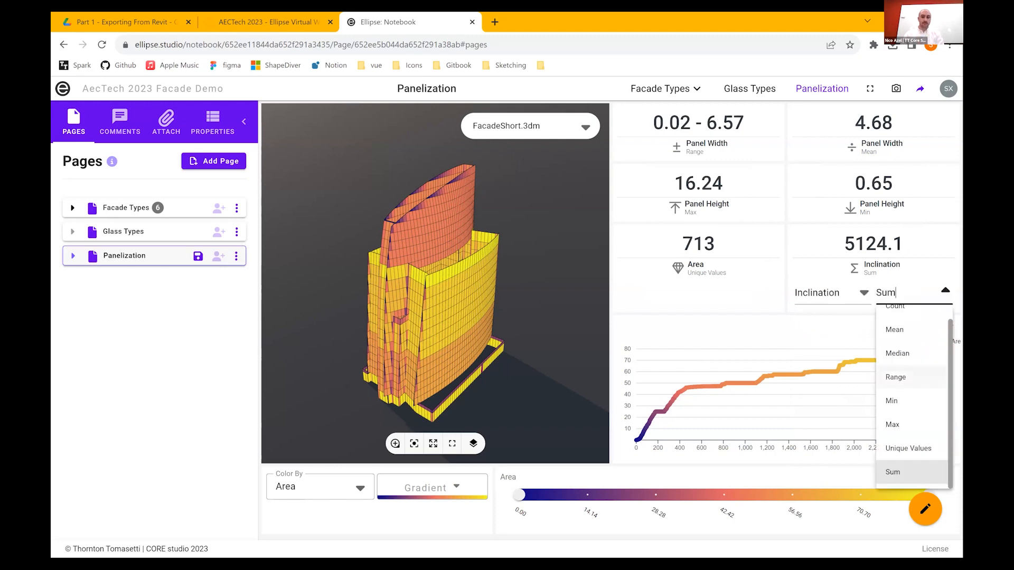
pyautogui.click(912, 426)
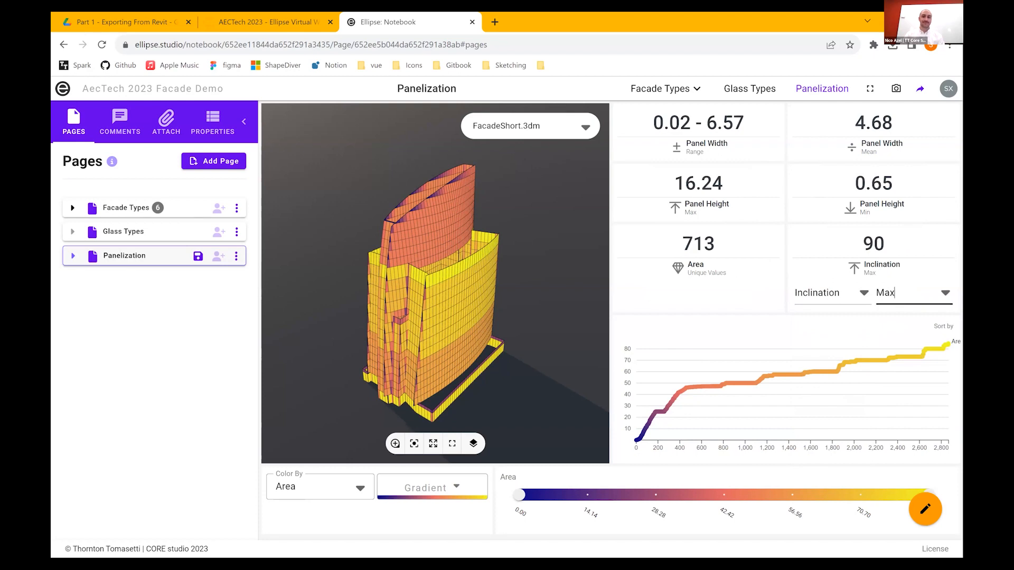
pyautogui.click(913, 293)
pyautogui.scroll(1, 913, 377)
pyautogui.scroll(-1, 913, 377)
pyautogui.scroll(1, 914, 377)
pyautogui.click(754, 284)
# Raise the lower limit of the Area colour range to slightly above 42.42
pyautogui.moveTo(520, 495); pyautogui.dragTo(549, 495)
pyautogui.moveTo(629, 500); pyautogui.dragTo(742, 496)
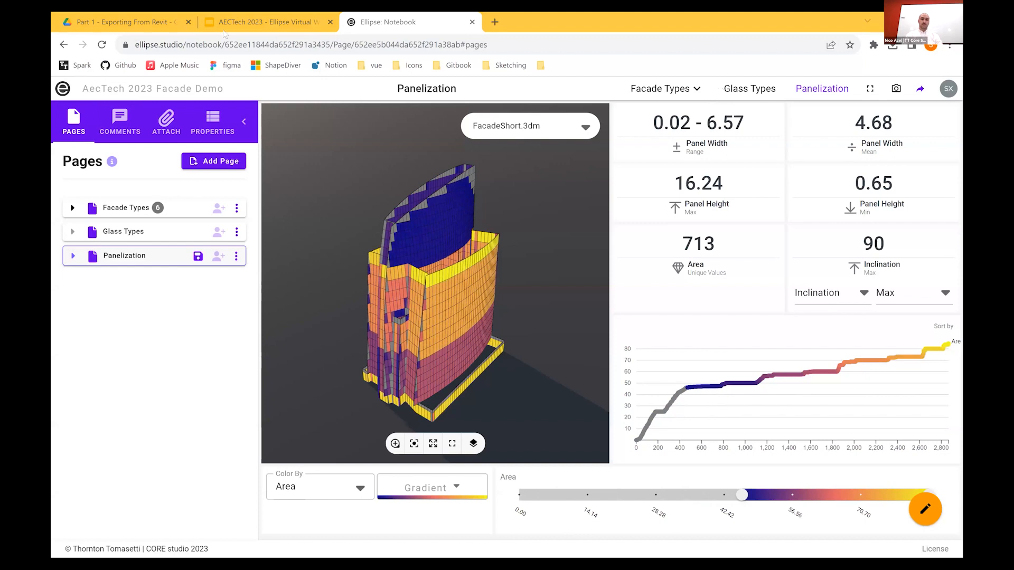
# Switch to the workshop presentation in Google Slides and skim its remaining slide thumbnails
pyautogui.hotkey('ctrl', 'shift', 'Tab')
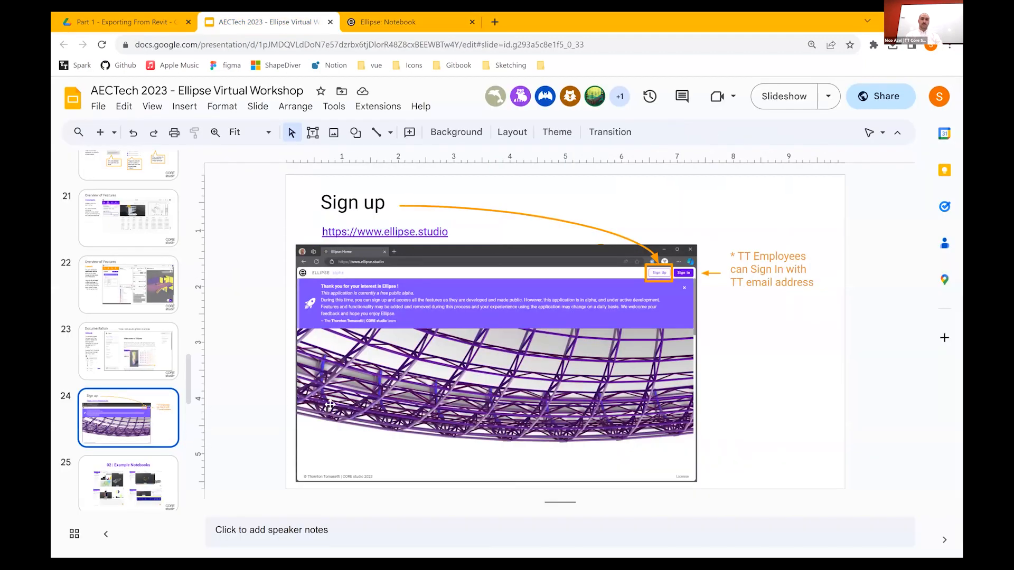
pyautogui.scroll(-7, 183, 453)
pyautogui.scroll(-5, 183, 453)
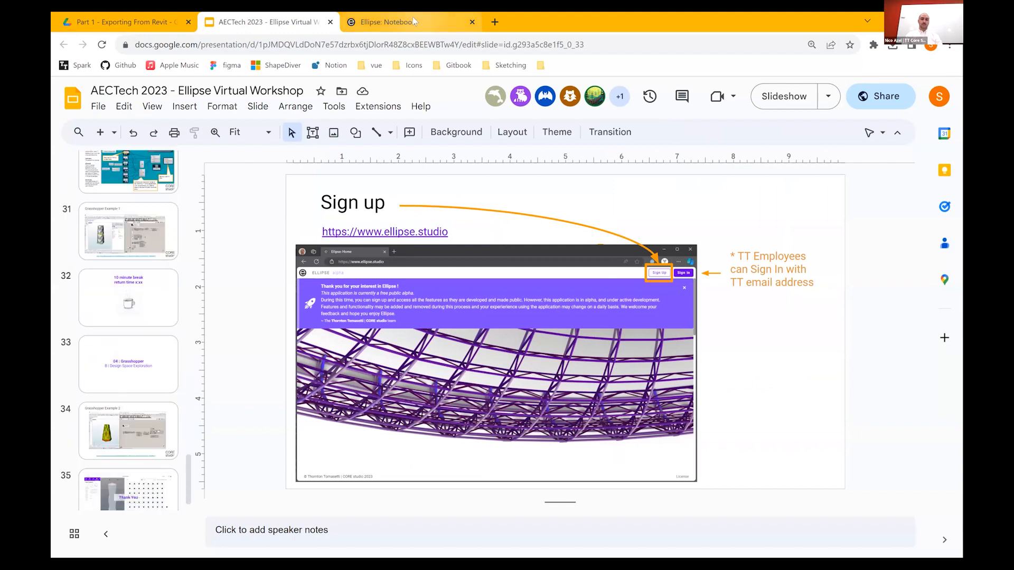
# Switch back to Ellipse, open the AecTech 2023 Structural notebook and copy its public share link
pyautogui.click(414, 21)
pyautogui.click(62, 88)
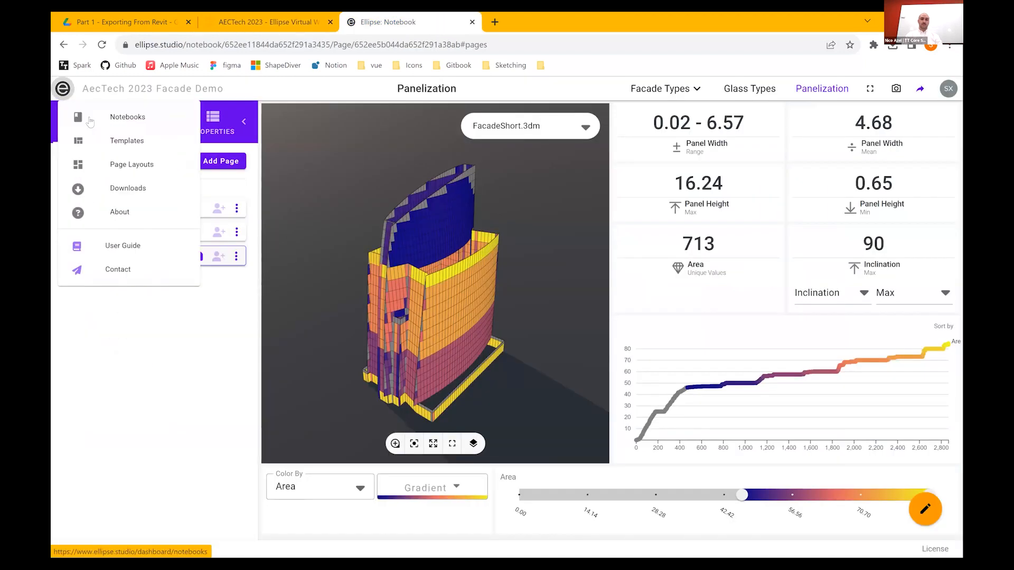
pyautogui.click(90, 121)
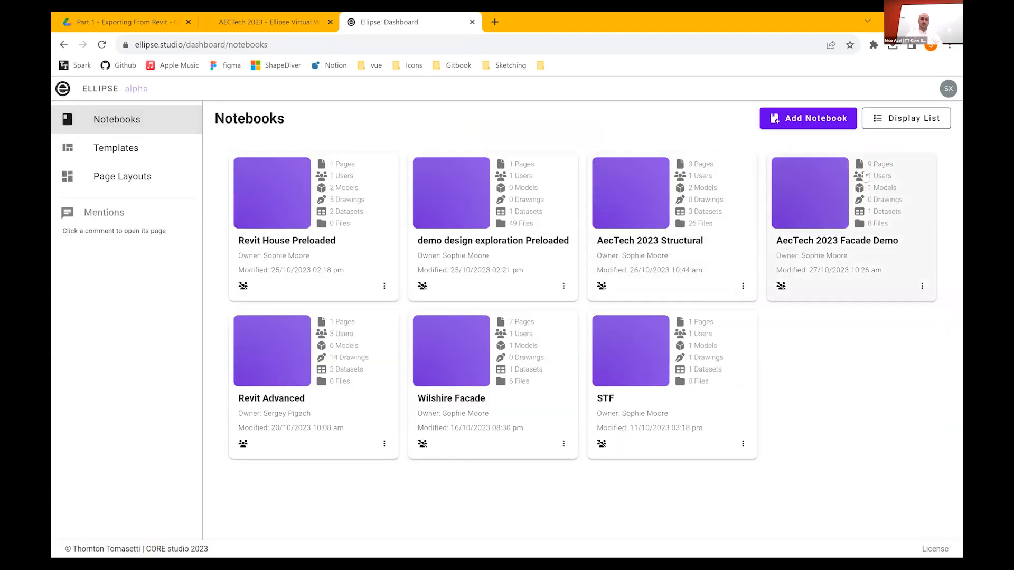
pyautogui.click(658, 196)
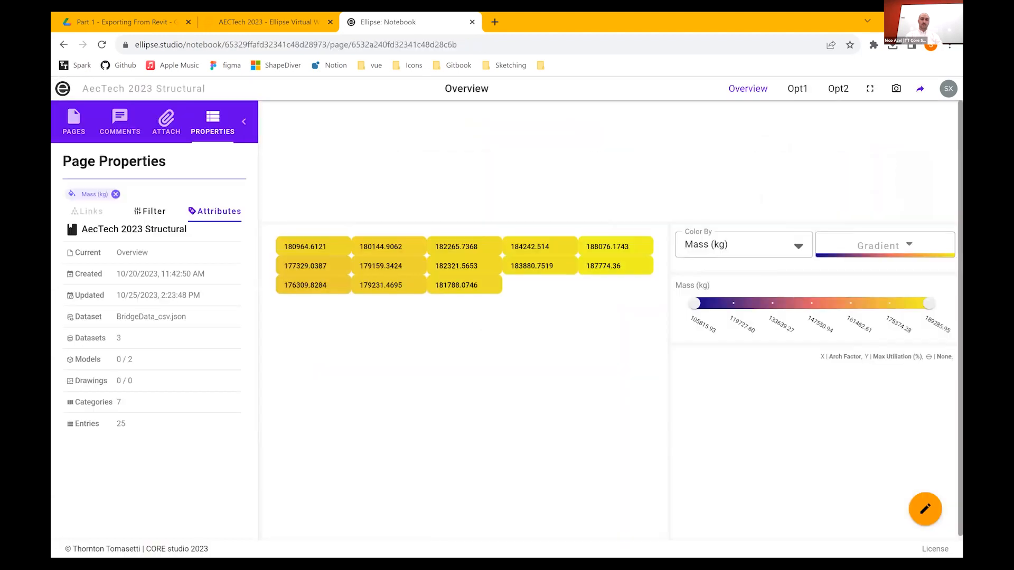
pyautogui.click(920, 88)
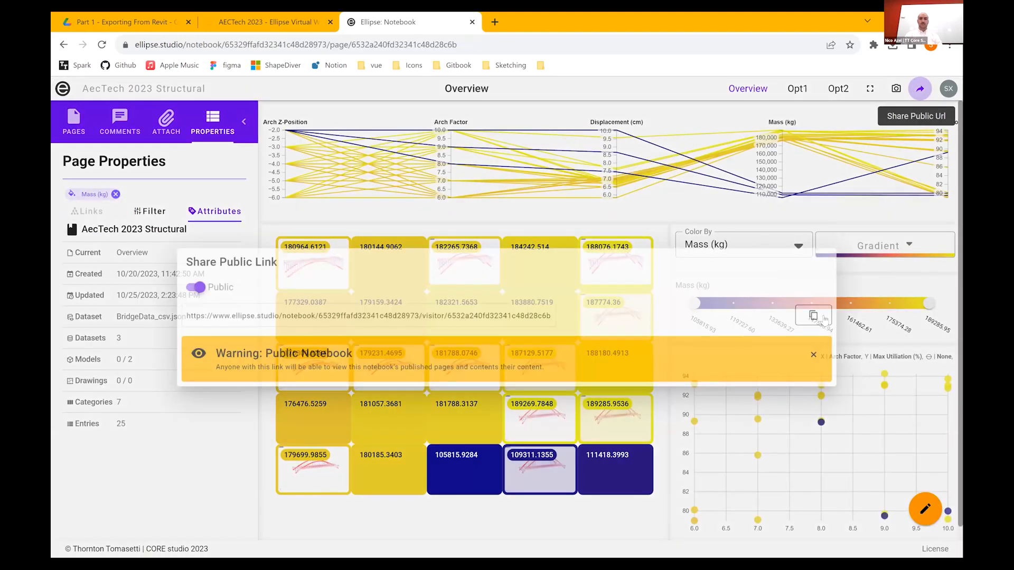
pyautogui.click(832, 317)
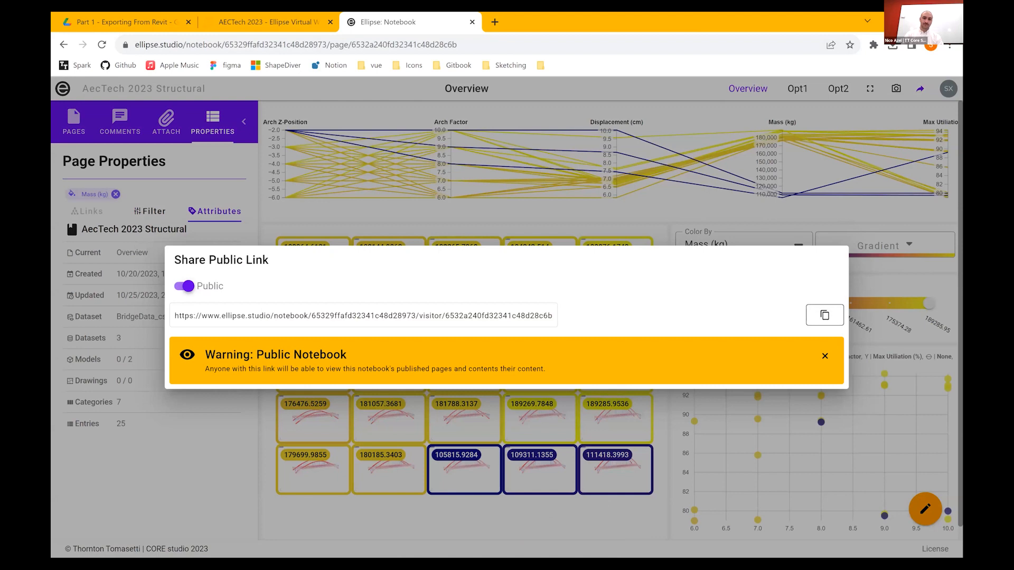
pyautogui.click(799, 89)
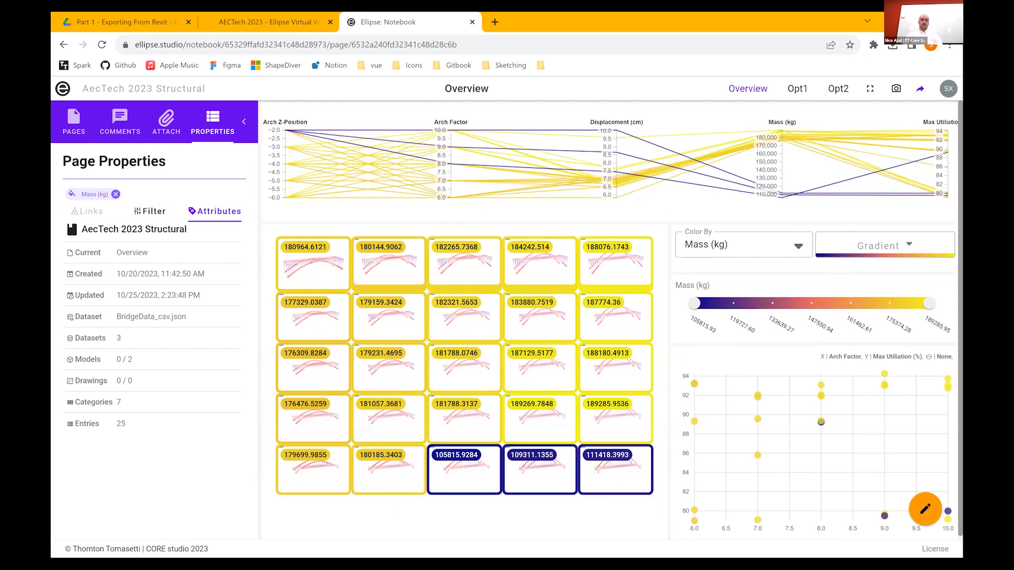
# Select the bridge options with Max Utilization up to about 90% and Displacement up to about 8 cm in the parallel coordinates chart
pyautogui.moveTo(948, 148); pyautogui.dragTo(948, 198)
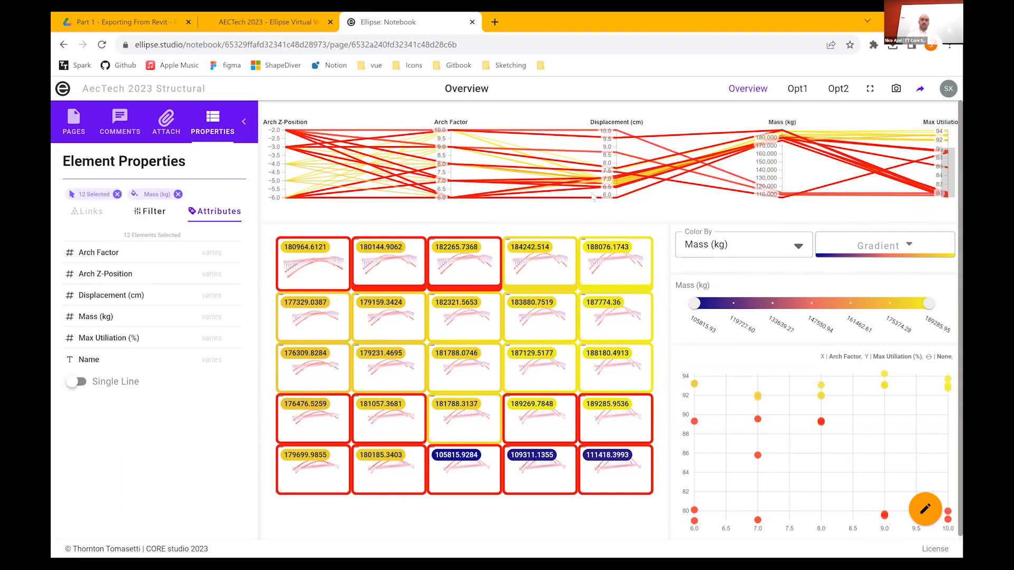
pyautogui.moveTo(618, 163); pyautogui.dragTo(614, 208)
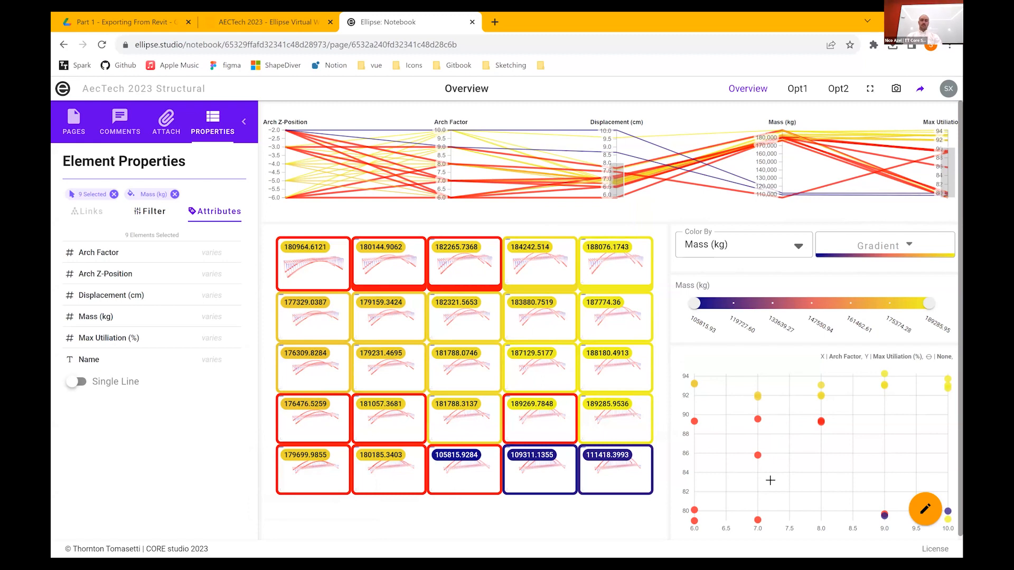
# Select the options with Arch Factor about 6.6 to 8.8 and Max Utilization about 82 to 94% in the scatter plot
pyautogui.moveTo(769, 479)
pyautogui.mouseDown()
pyautogui.moveTo(763, 432)
pyautogui.moveTo(735, 412)
pyautogui.mouseUp()
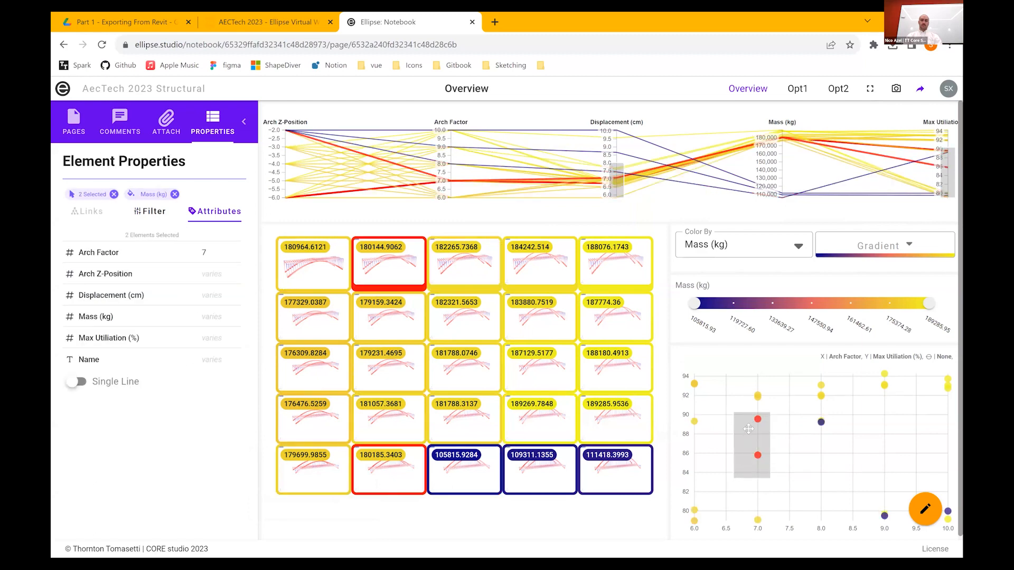
pyautogui.moveTo(751, 437)
pyautogui.mouseDown()
pyautogui.moveTo(752, 429)
pyautogui.moveTo(731, 434)
pyautogui.moveTo(755, 411)
pyautogui.moveTo(930, 406)
pyautogui.moveTo(803, 393)
pyautogui.moveTo(792, 407)
pyautogui.moveTo(707, 417)
pyautogui.moveTo(694, 507)
pyautogui.moveTo(795, 505)
pyautogui.moveTo(768, 439)
pyautogui.moveTo(872, 438)
pyautogui.mouseUp()
pyautogui.moveTo(796, 426); pyautogui.dragTo(791, 378)
pyautogui.moveTo(789, 411)
pyautogui.mouseDown()
pyautogui.moveTo(884, 410)
pyautogui.moveTo(897, 395)
pyautogui.moveTo(691, 462)
pyautogui.moveTo(824, 446)
pyautogui.moveTo(824, 404)
pyautogui.moveTo(803, 418)
pyautogui.moveTo(691, 432)
pyautogui.moveTo(858, 430)
pyautogui.moveTo(838, 399)
pyautogui.mouseUp()
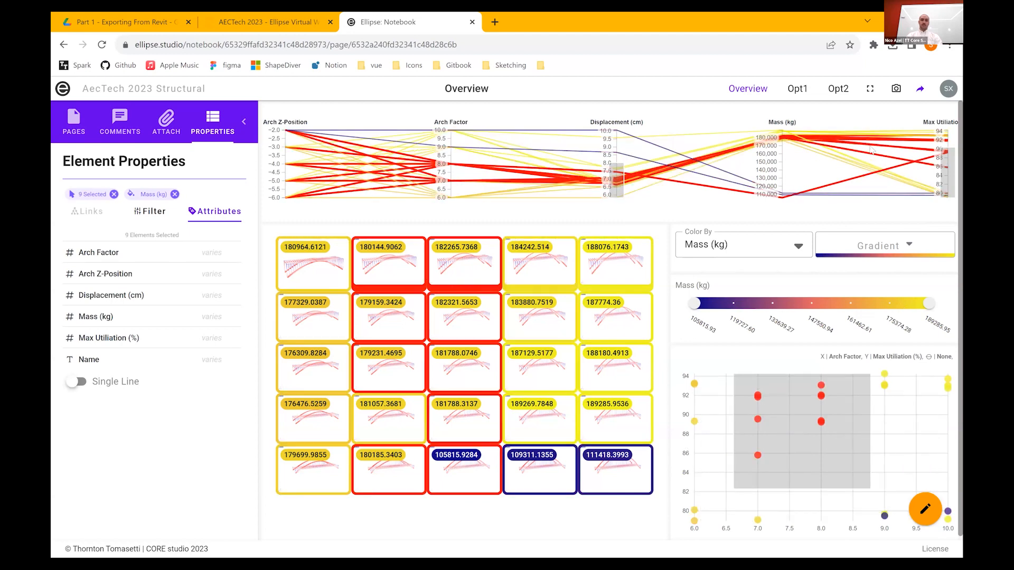
# Open the Opt1 page, set the Type filter to None and inspect the bridge model from a low angle
pyautogui.click(798, 89)
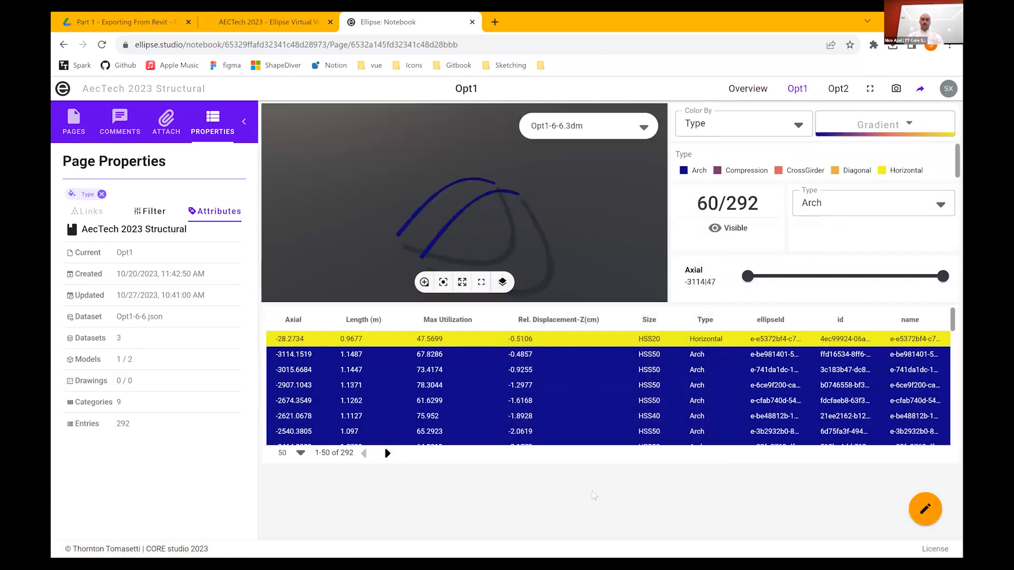
pyautogui.click(901, 210)
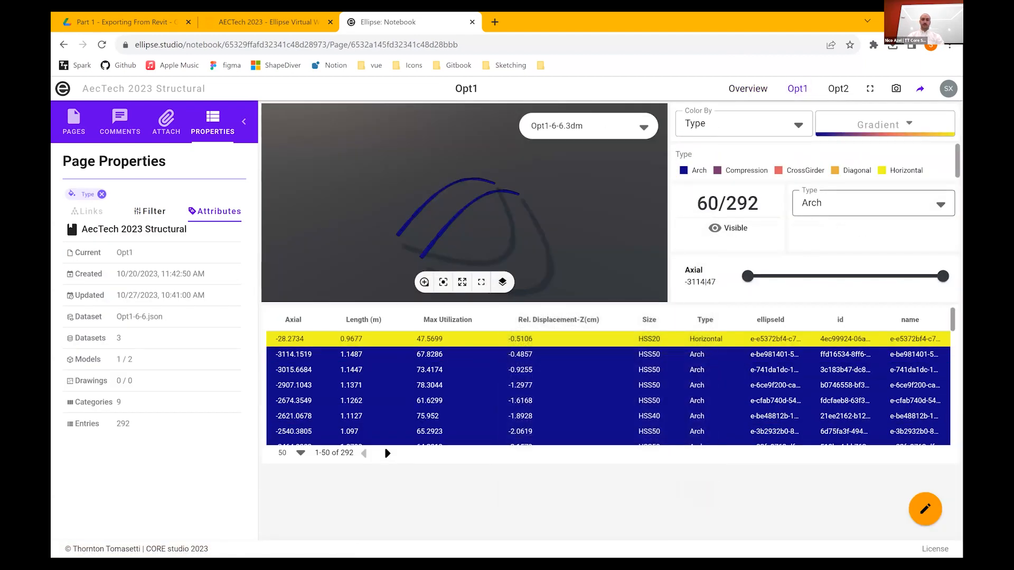
pyautogui.click(845, 233)
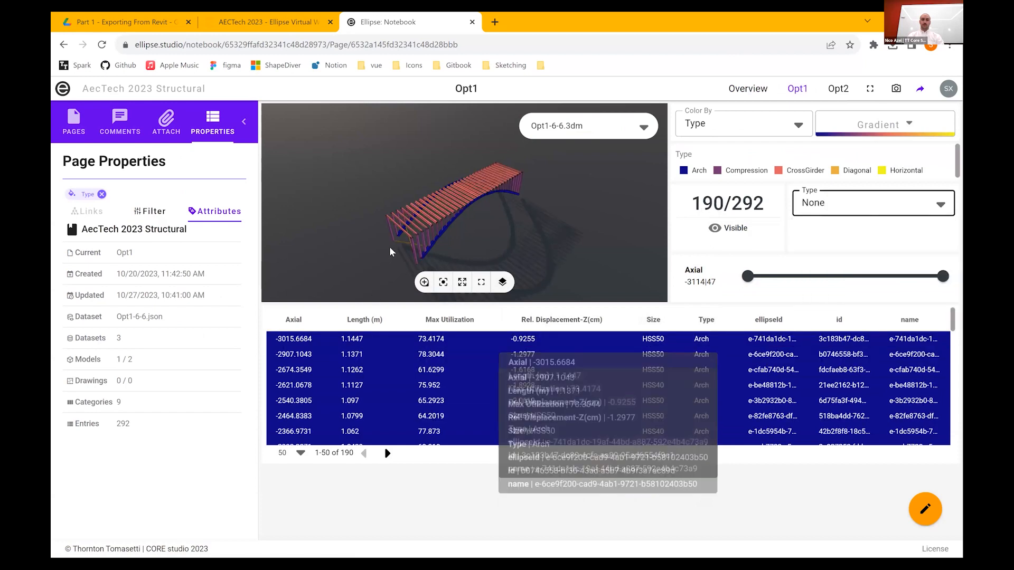
pyautogui.moveTo(377, 219); pyautogui.dragTo(385, 222)
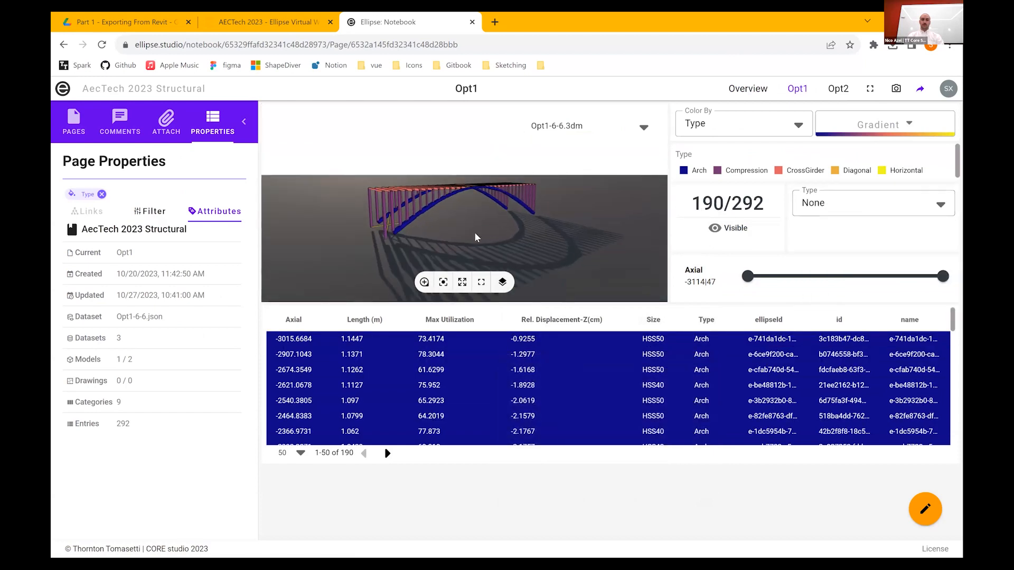
pyautogui.moveTo(508, 220); pyautogui.dragTo(520, 220)
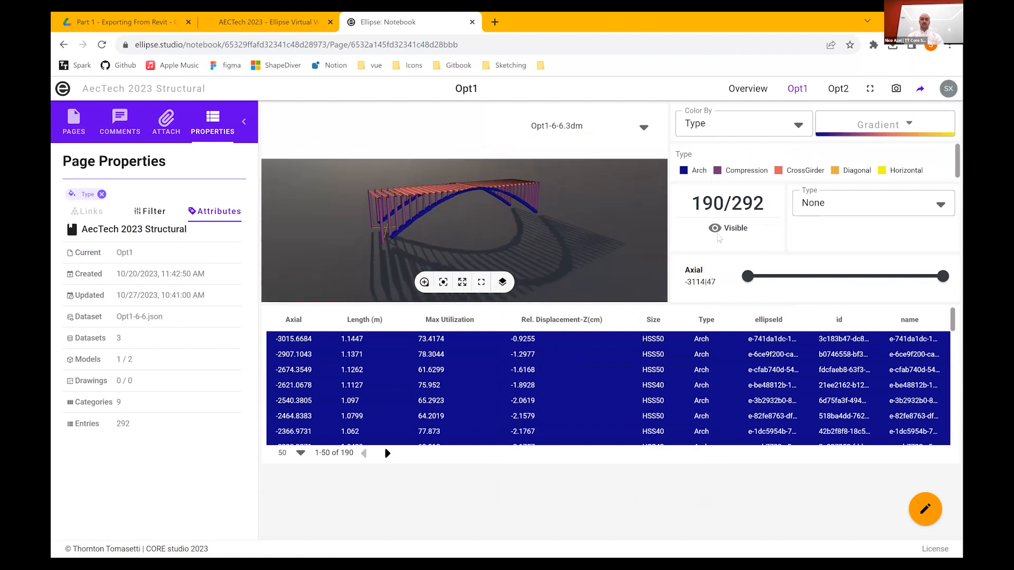
# Filter the bridge elements by Arch, Compression, CrossGirder and Diagonal in turn, and reset the Type filter to None
pyautogui.click(903, 201)
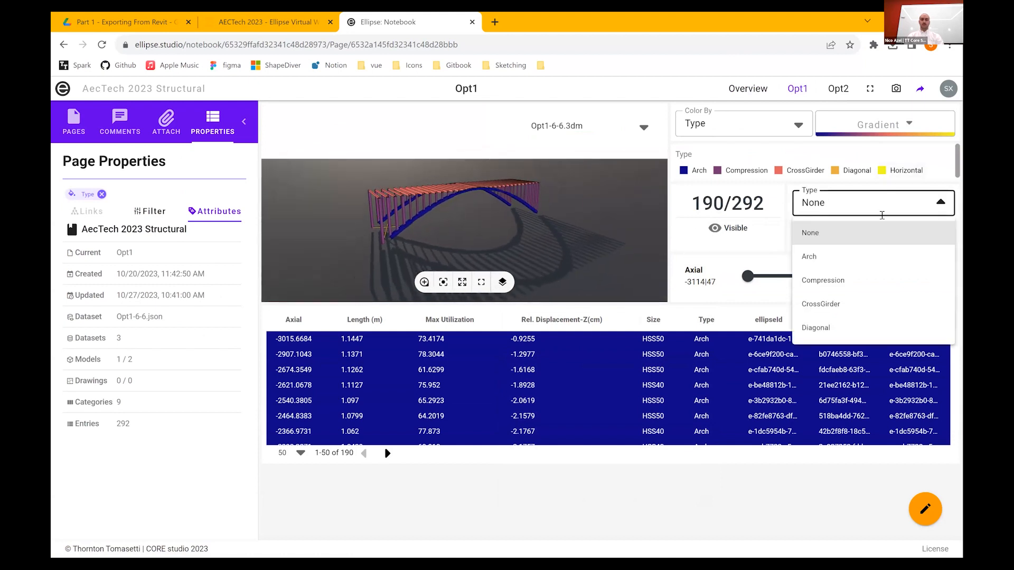
pyautogui.click(836, 259)
pyautogui.click(876, 202)
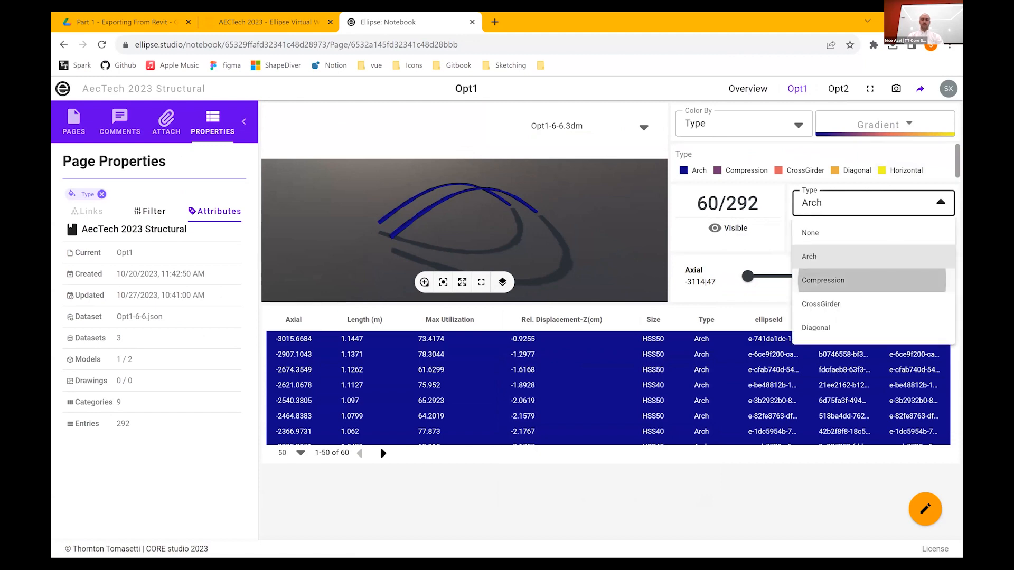
pyautogui.click(862, 284)
pyautogui.click(848, 306)
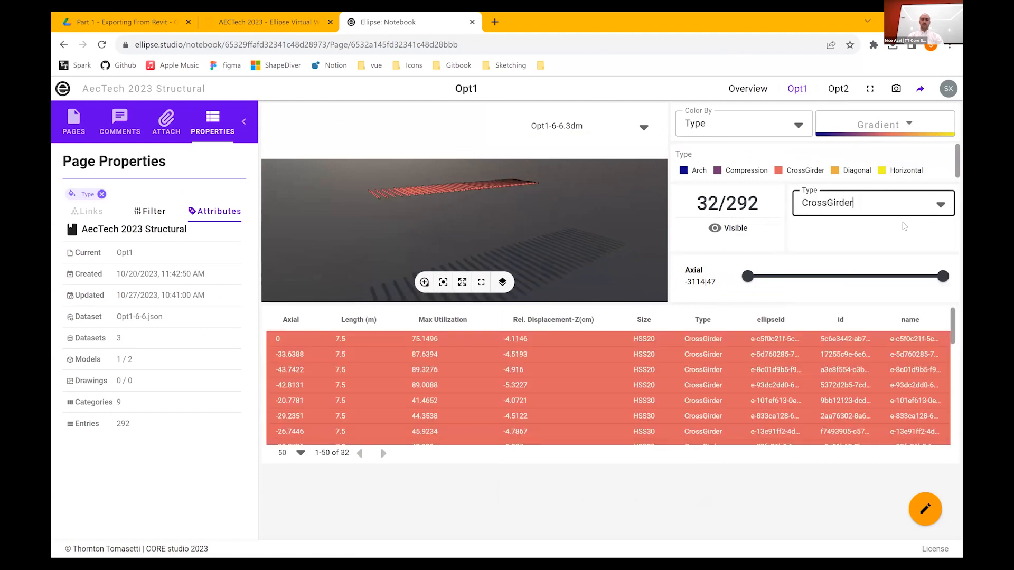
pyautogui.click(835, 330)
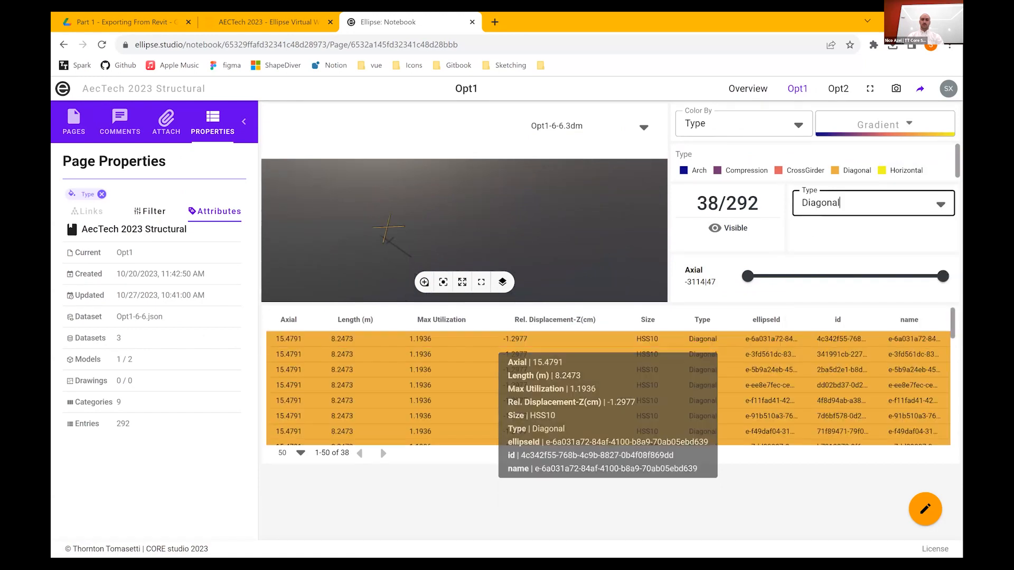
pyautogui.click(872, 235)
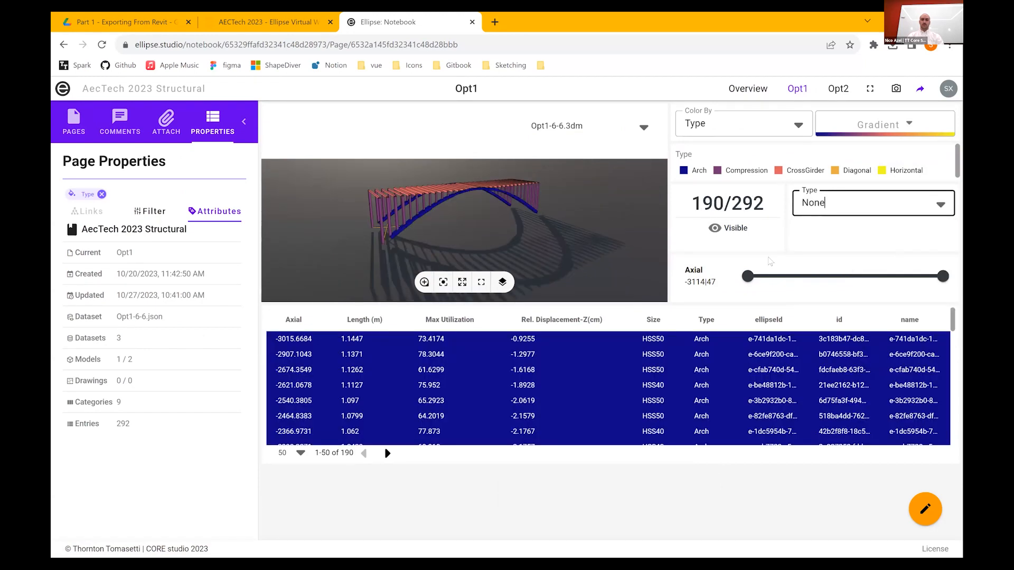
# Select a cross girder near the bridge's end, label the elements with their Size attribute and inspect the labels up close
pyautogui.click(390, 205)
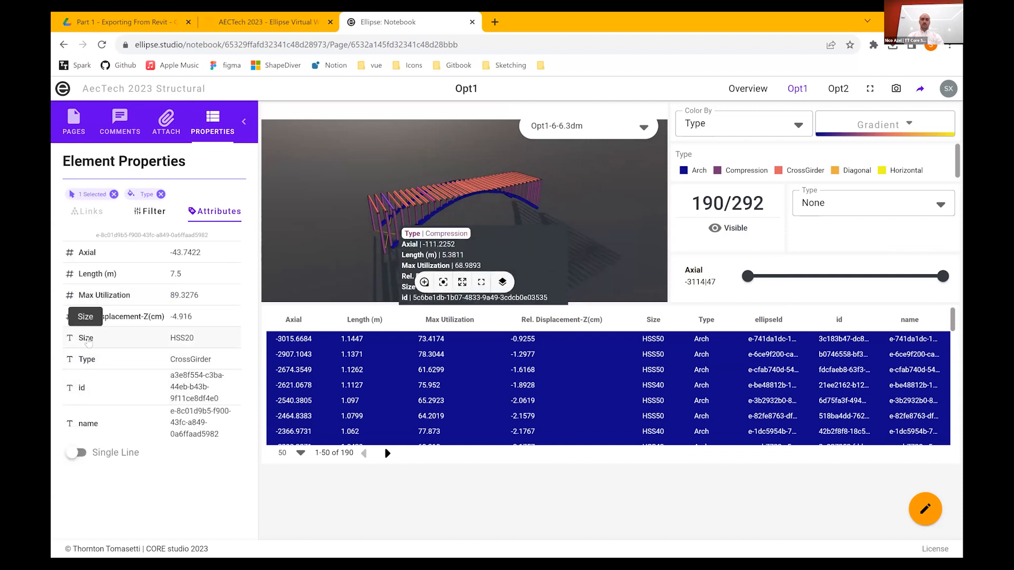
pyautogui.click(85, 338)
pyautogui.click(123, 389)
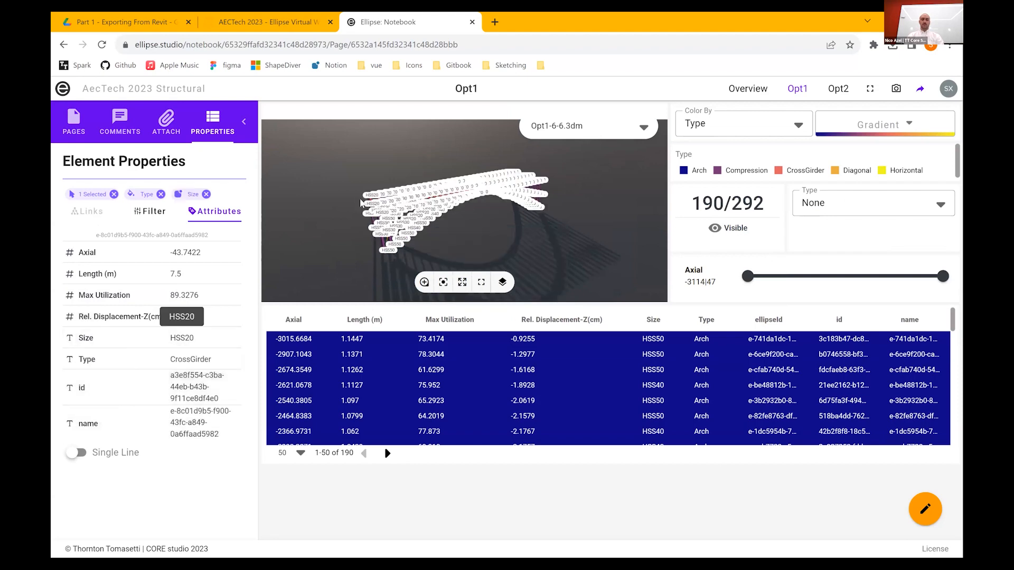
pyautogui.scroll(3, 374, 210)
pyautogui.moveTo(374, 210); pyautogui.dragTo(310, 198)
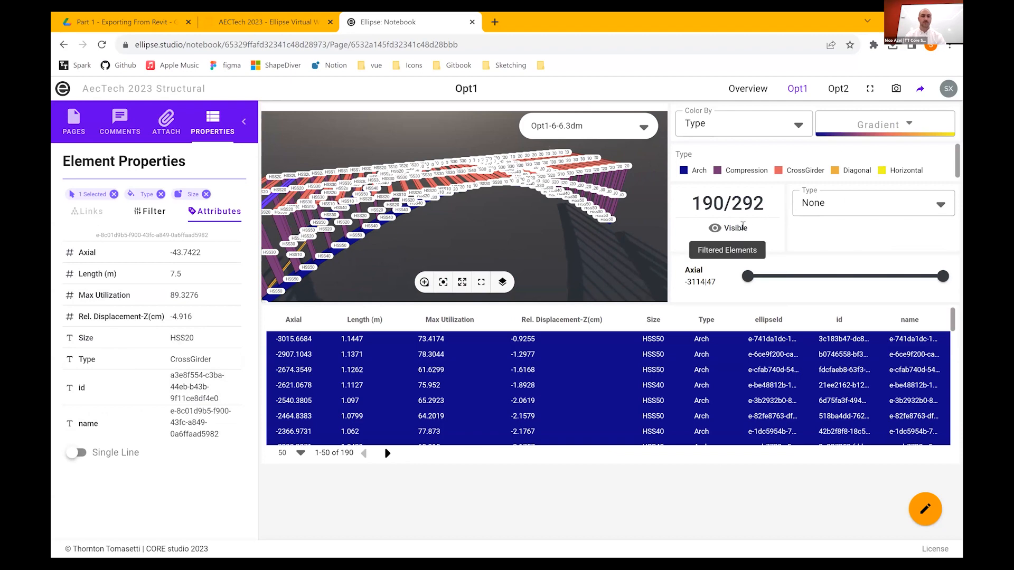
pyautogui.scroll(-5, 612, 214)
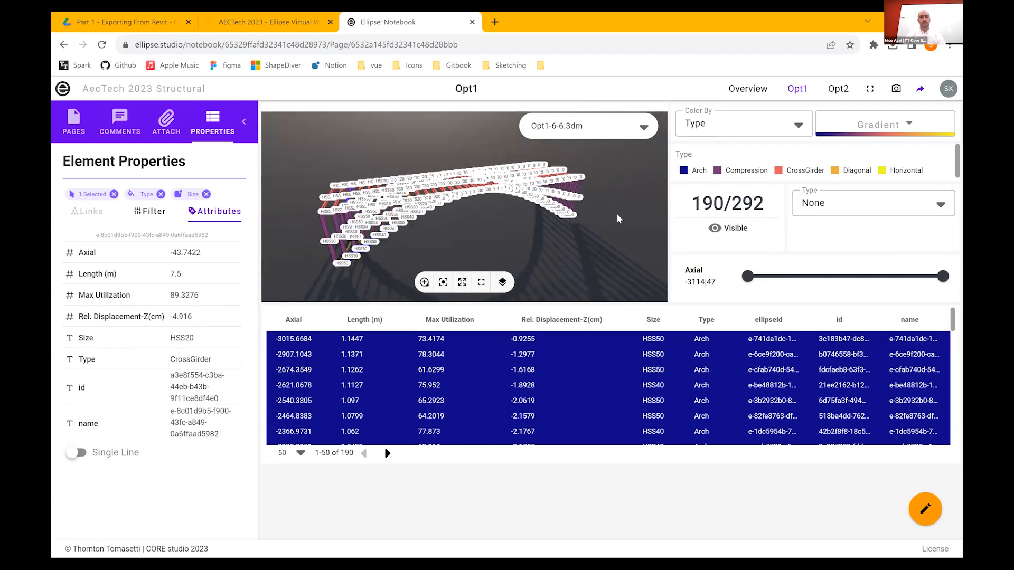
# Remove the Size labels from the bridge model and limit the Axial filter to about -1614 to -943
pyautogui.moveTo(434, 210); pyautogui.dragTo(424, 206)
pyautogui.click(206, 194)
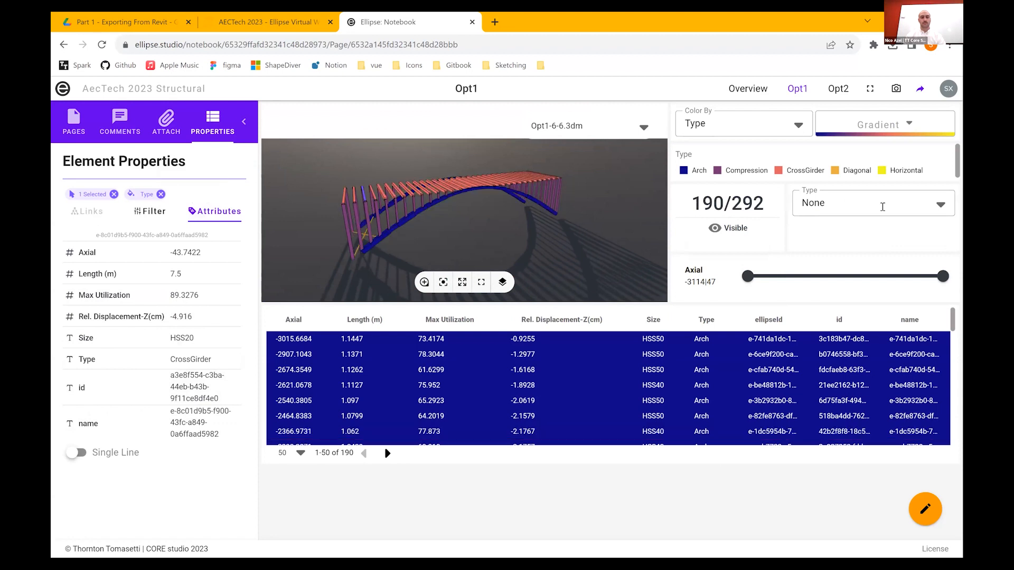
pyautogui.moveTo(943, 276); pyautogui.dragTo(925, 276)
pyautogui.moveTo(748, 276); pyautogui.dragTo(841, 278)
pyautogui.moveTo(924, 276); pyautogui.dragTo(882, 277)
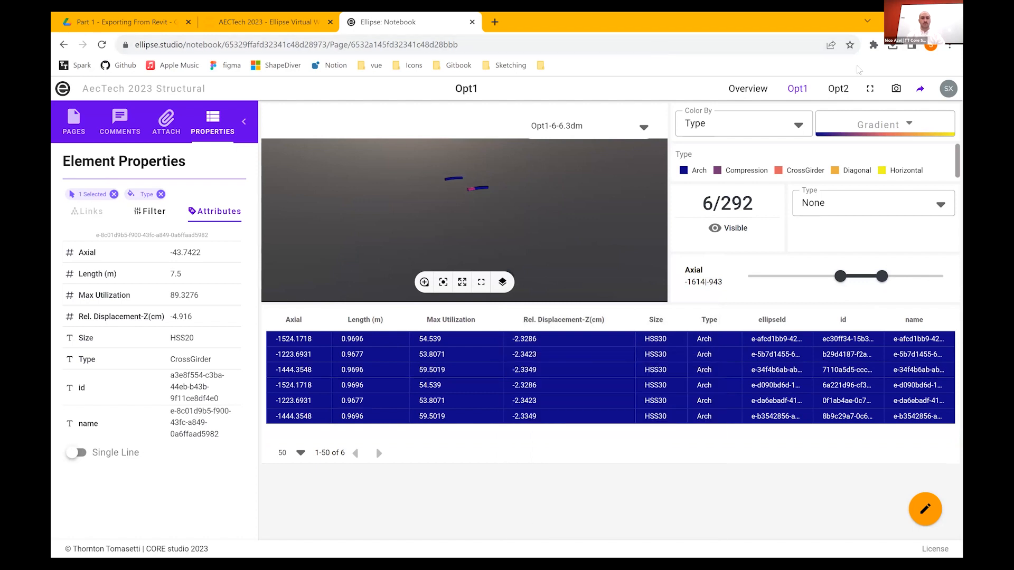
# Open the plugin downloads page and download the Revit Uploader installer for Revit 2022
pyautogui.click(66, 96)
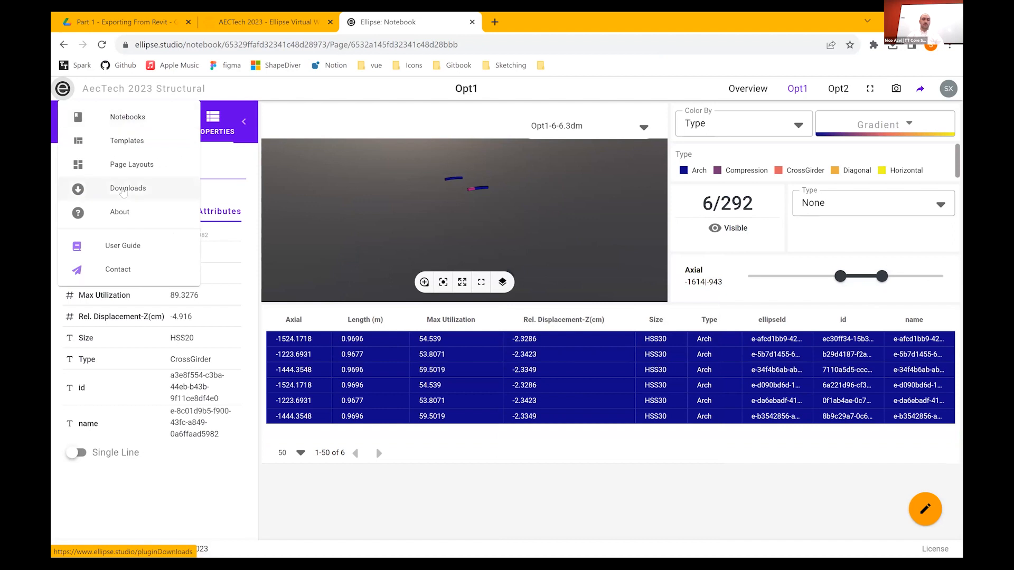
pyautogui.click(123, 191)
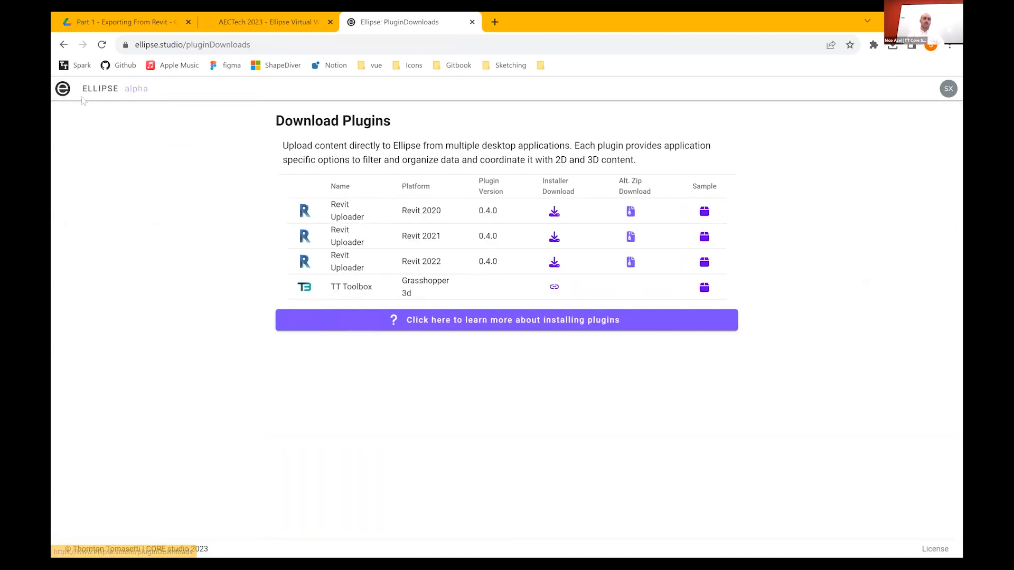
pyautogui.click(63, 90)
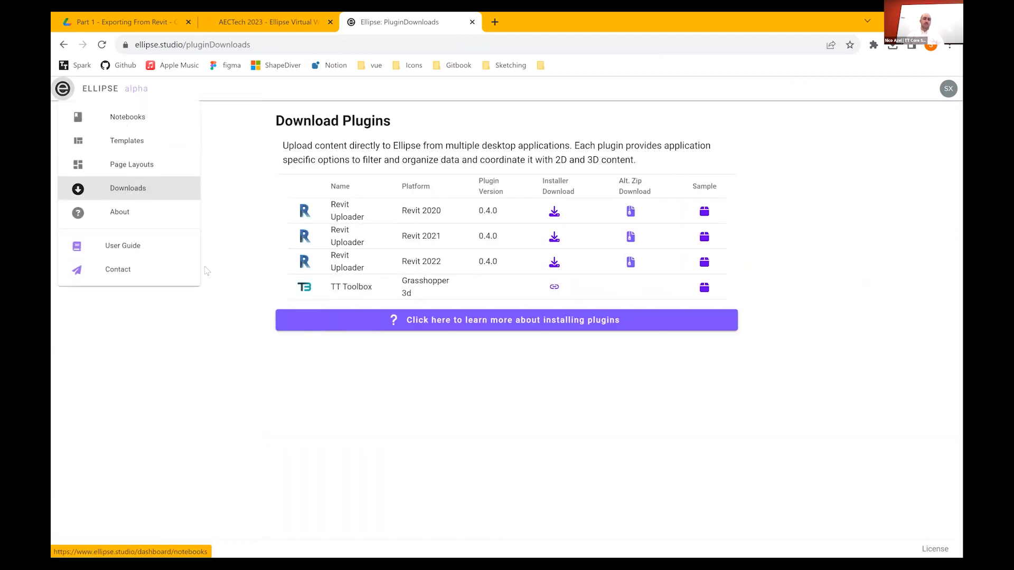
pyautogui.click(163, 408)
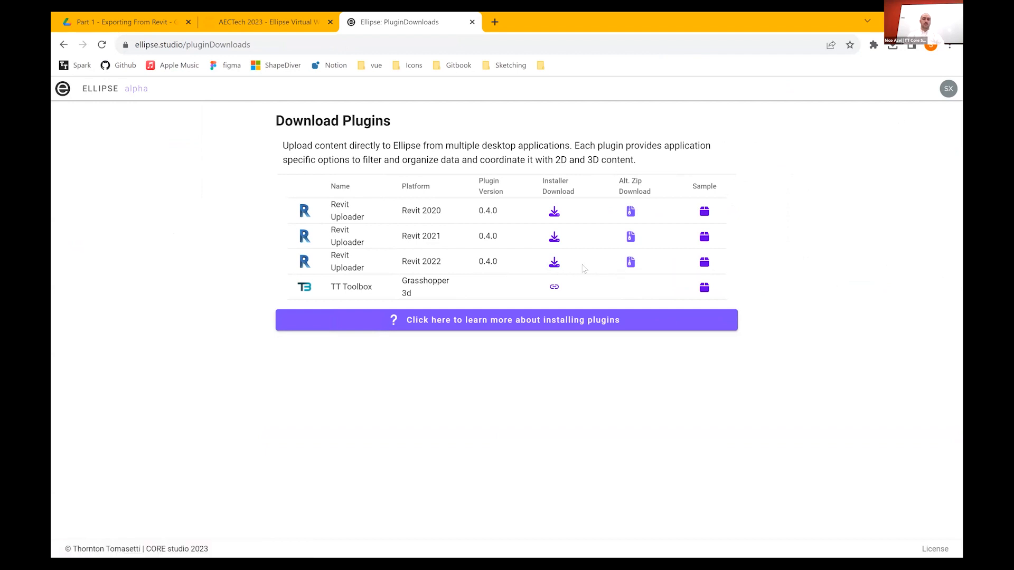
pyautogui.click(554, 267)
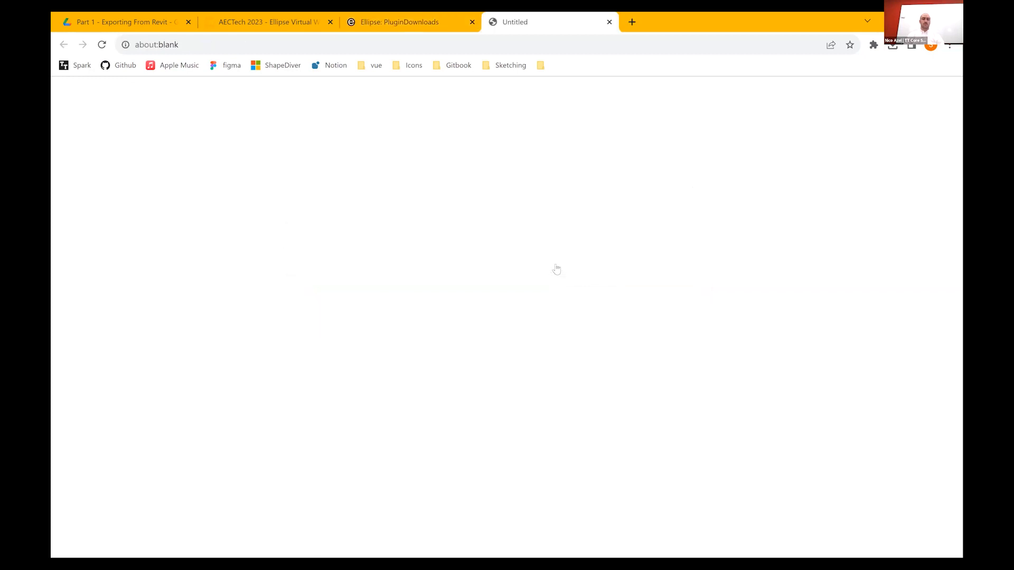
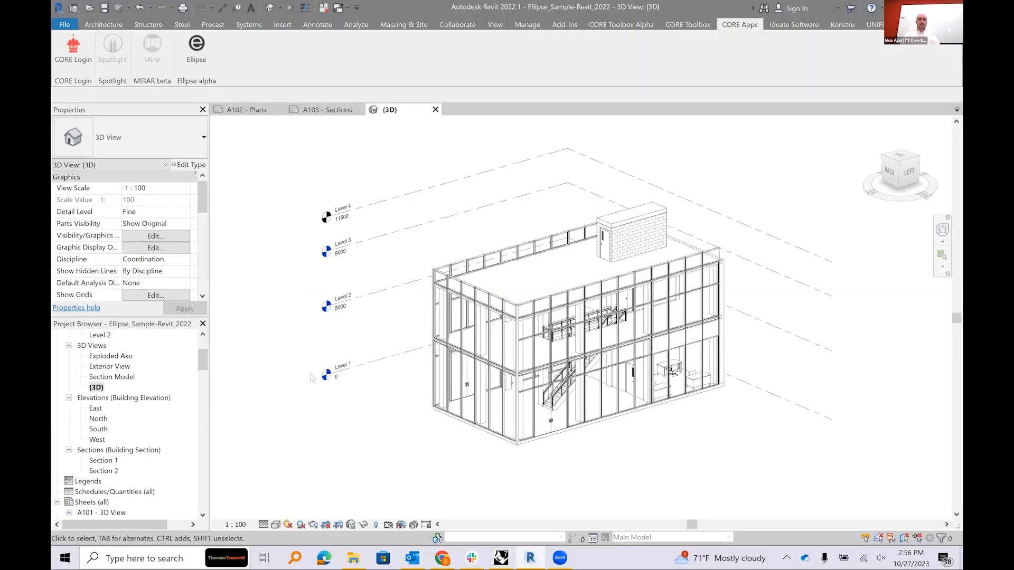
# In Revit, inspect the 3D view of the sample building and open sheet A103 - Sections
pyautogui.scroll(-1, 310, 378)
pyautogui.scroll(1, 410, 364)
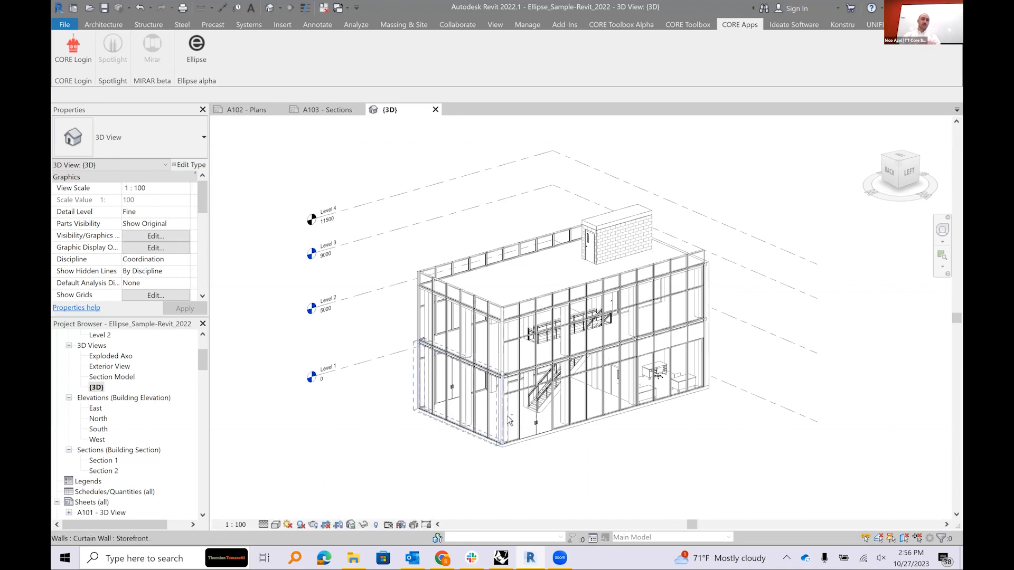
pyautogui.scroll(2, 111, 446)
pyautogui.scroll(-5, 108, 448)
pyautogui.doubleClick(105, 449)
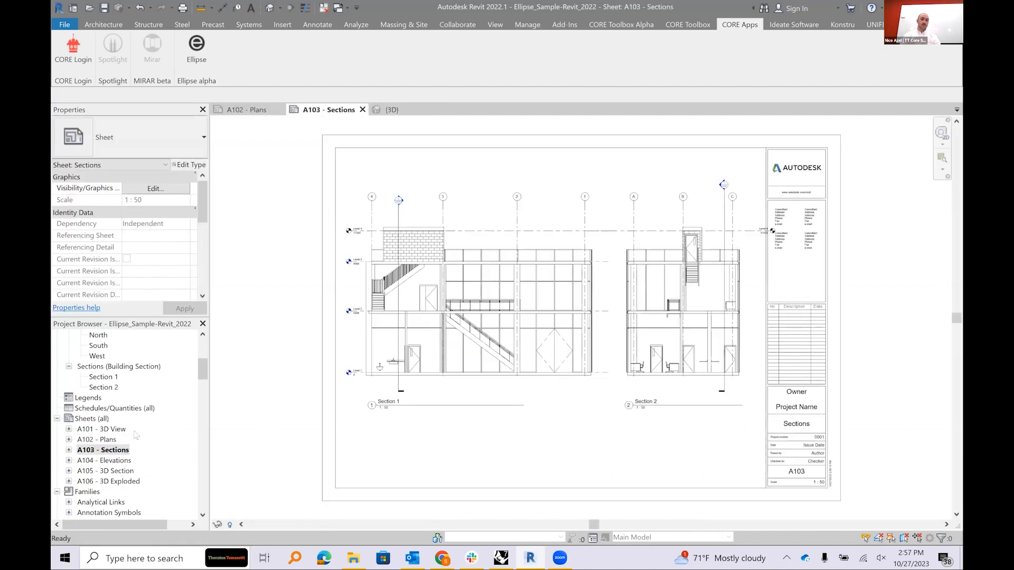
pyautogui.scroll(-2, 109, 460)
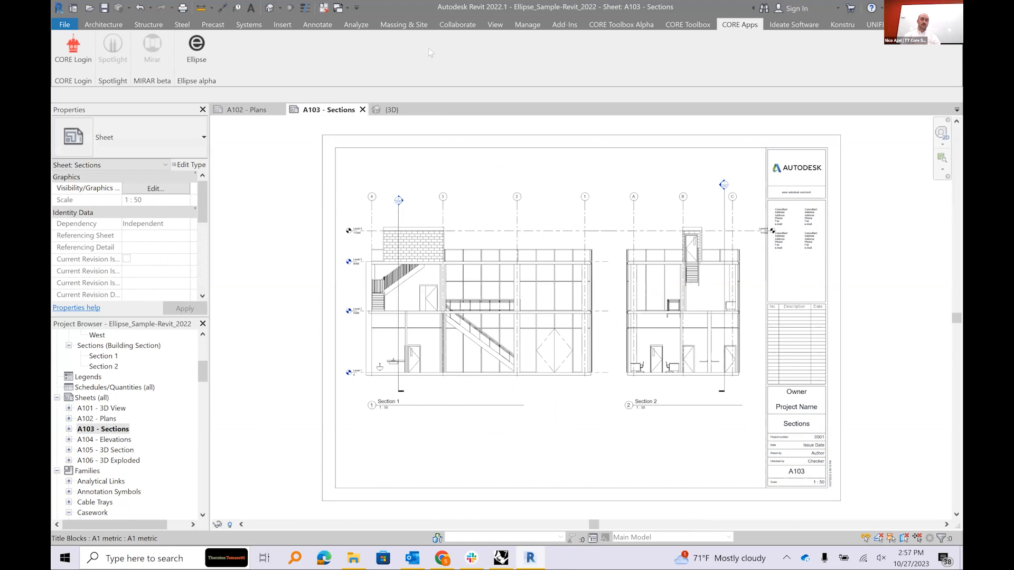
# Launch the Ellipse exporter in Revit, switch to Chrome and show the Part 1 guide on exporting from Revit
pyautogui.click(195, 52)
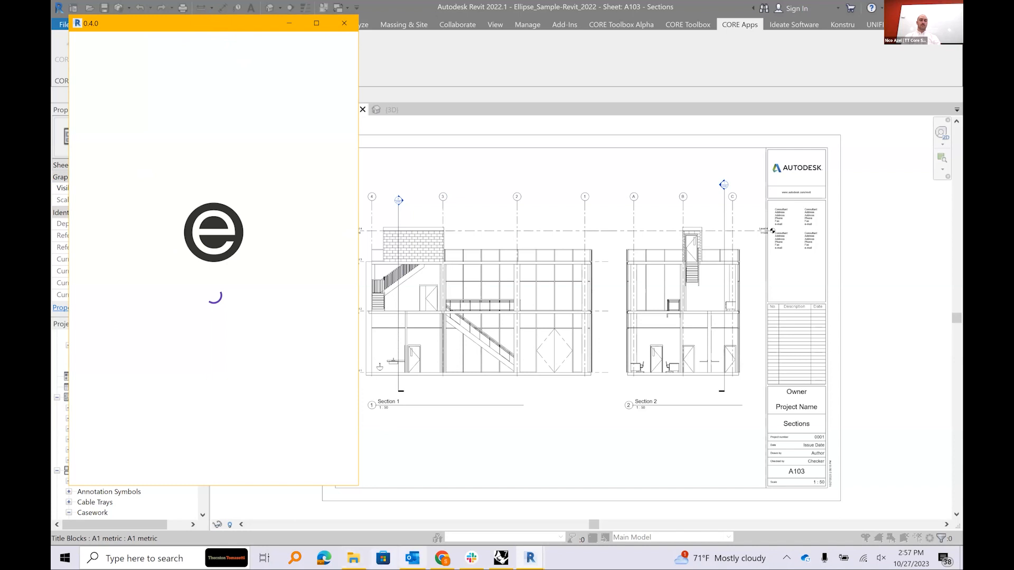
pyautogui.moveTo(442, 558)
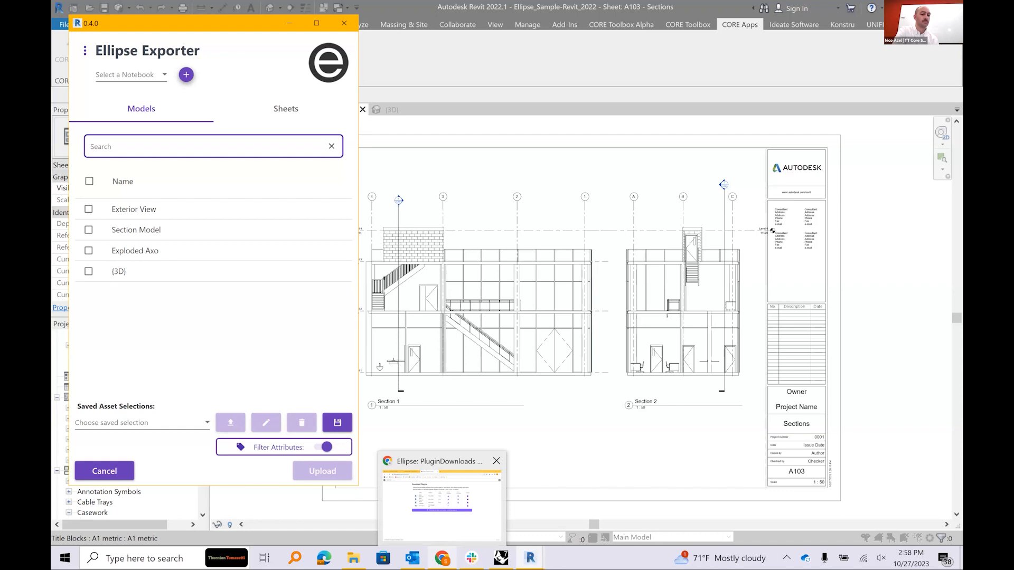
pyautogui.click(461, 533)
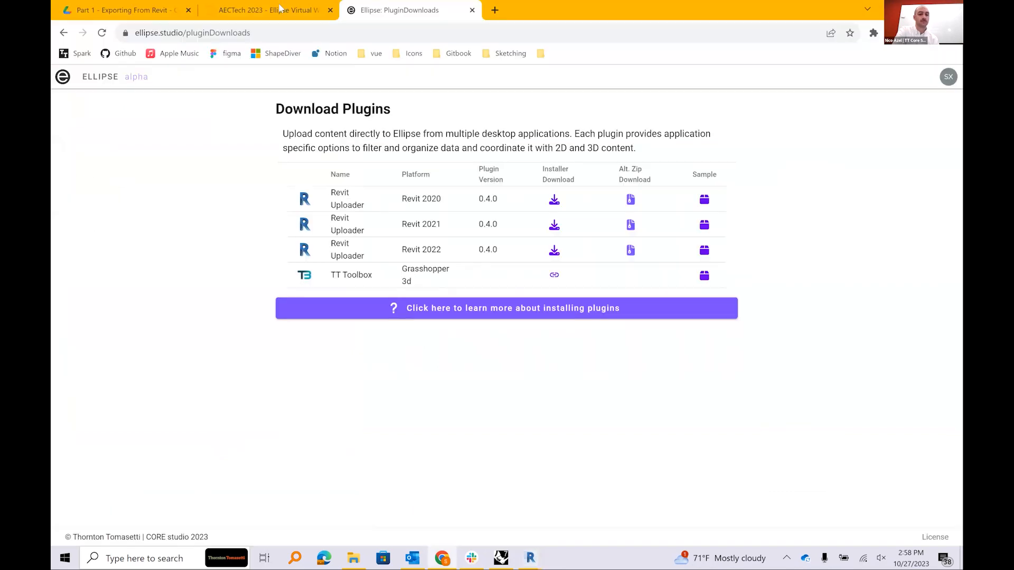
pyautogui.click(121, 10)
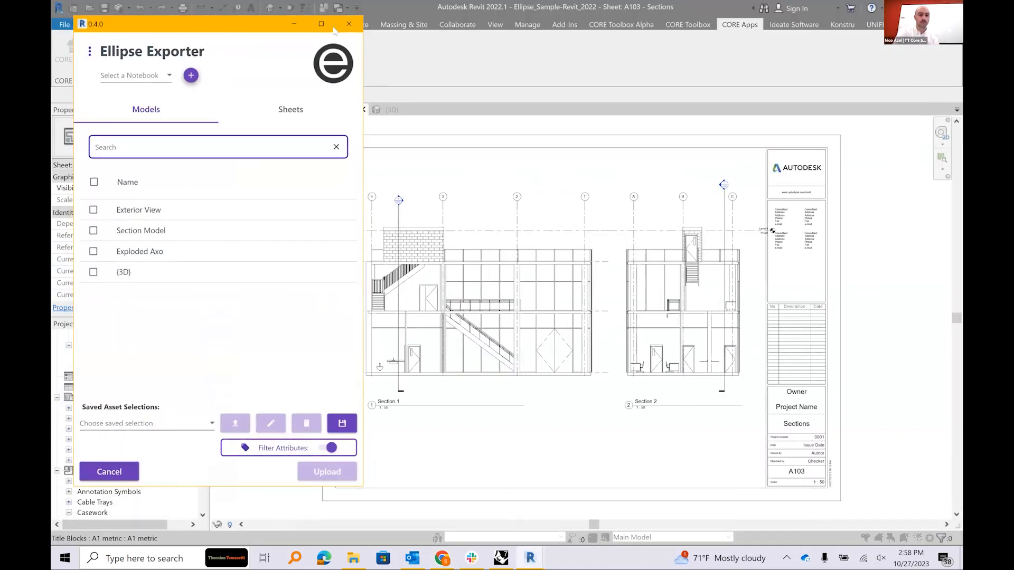
# Create a new notebook named "Aectech Revit Workshop Demo" from the Ellipse Exporter, without a description or template
pyautogui.moveTo(336, 32); pyautogui.dragTo(483, 37)
pyautogui.click(314, 83)
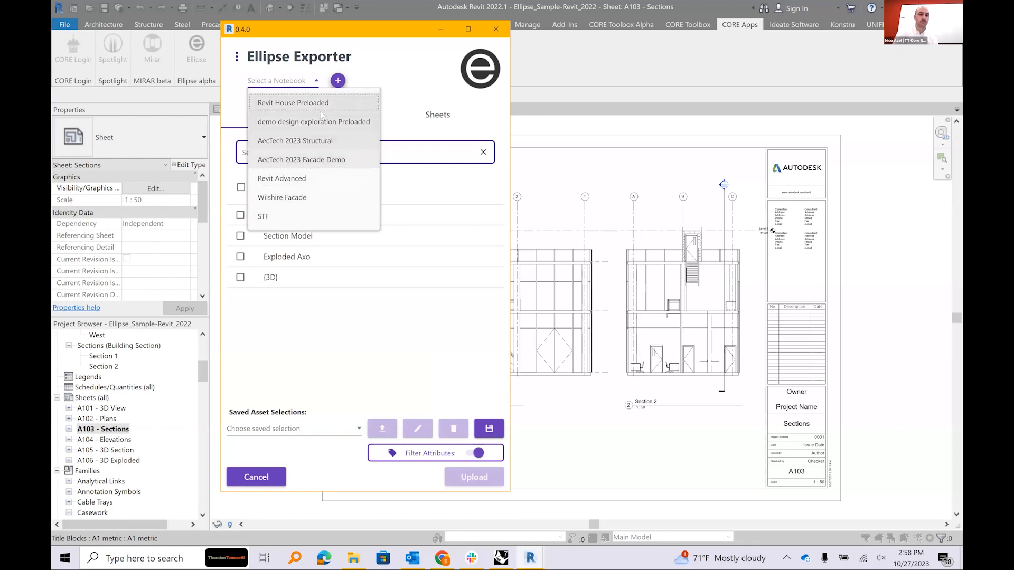
pyautogui.click(339, 87)
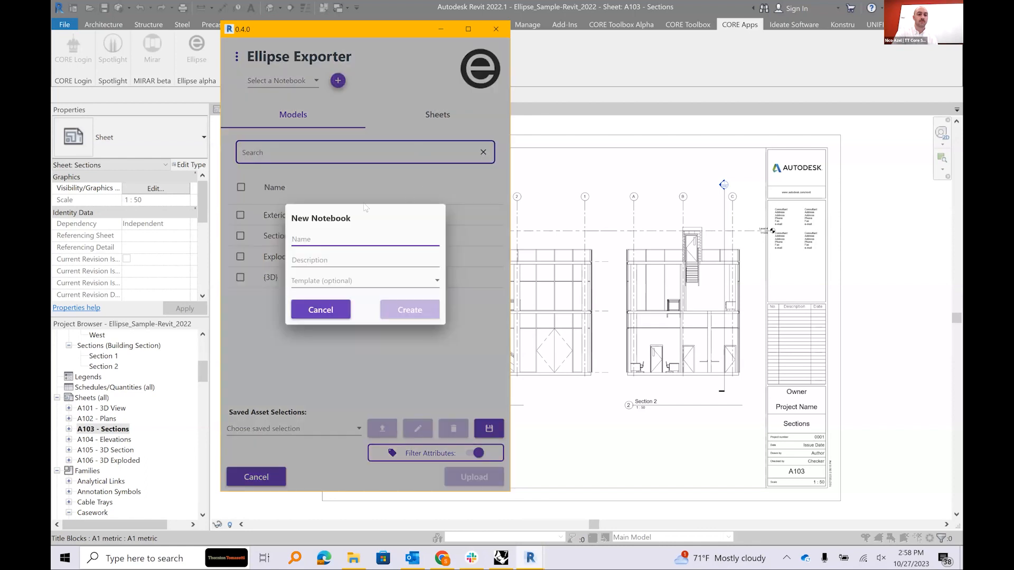
pyautogui.write('Aectech Recvi')
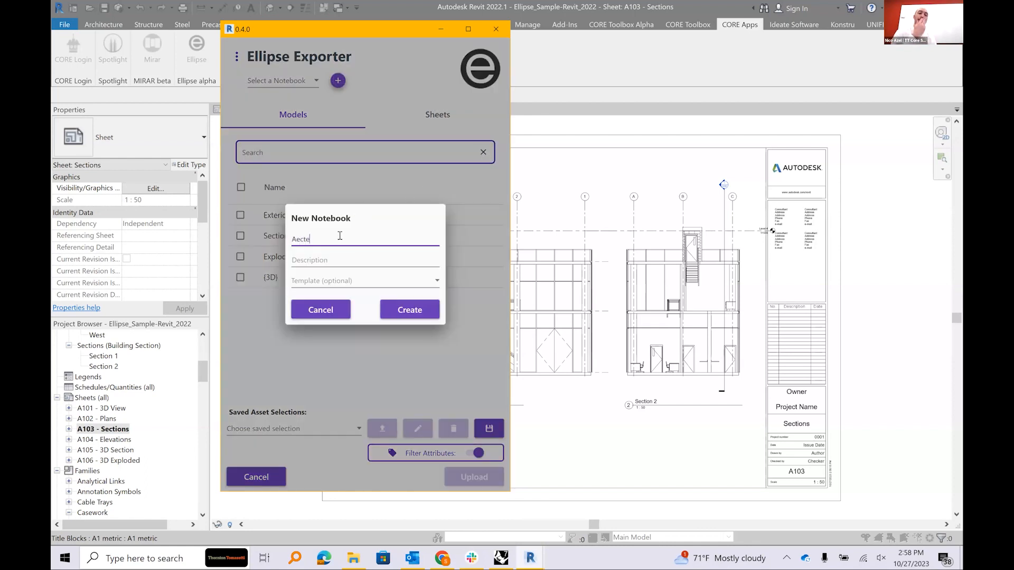
pyautogui.press('BackSpace')
pyautogui.press('BackSpace')
pyautogui.press('BackSpace')
pyautogui.write('vit Wor')
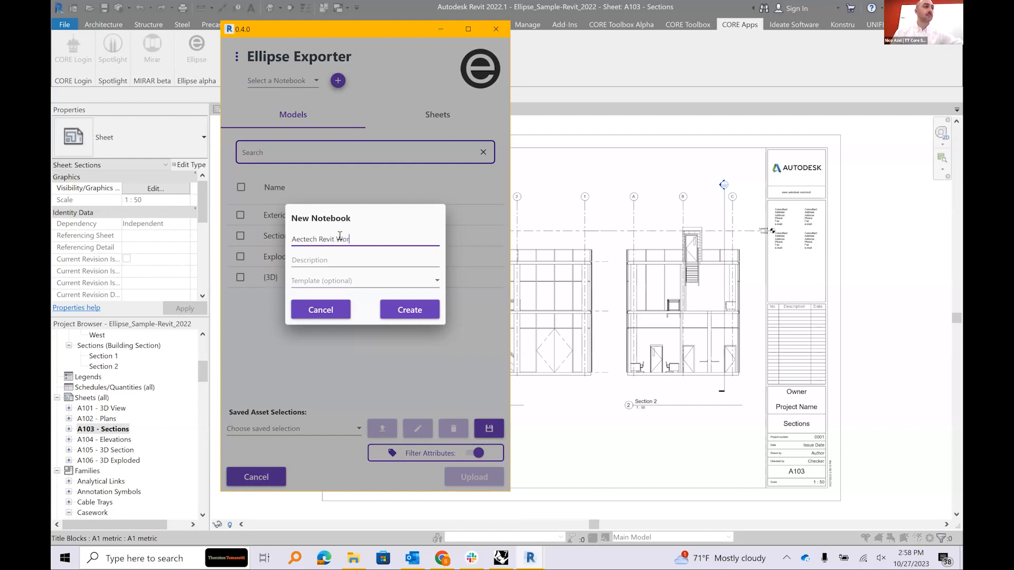
pyautogui.write('kshop Demo')
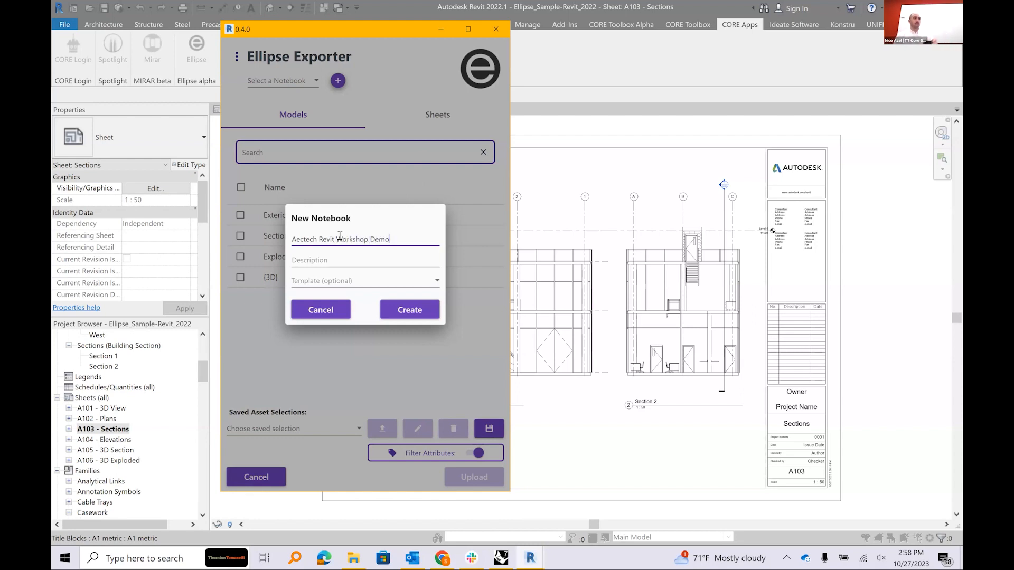
pyautogui.click(414, 311)
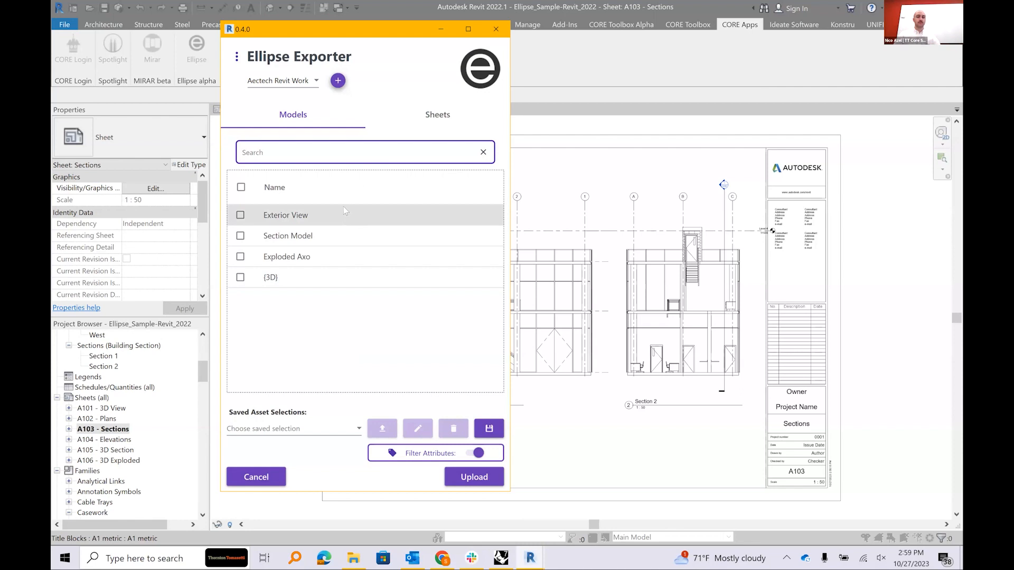
# Select the {3D} model and the sheets Plans A102, Sections A103 and Elevations A104 for export
pyautogui.click(240, 277)
pyautogui.click(439, 114)
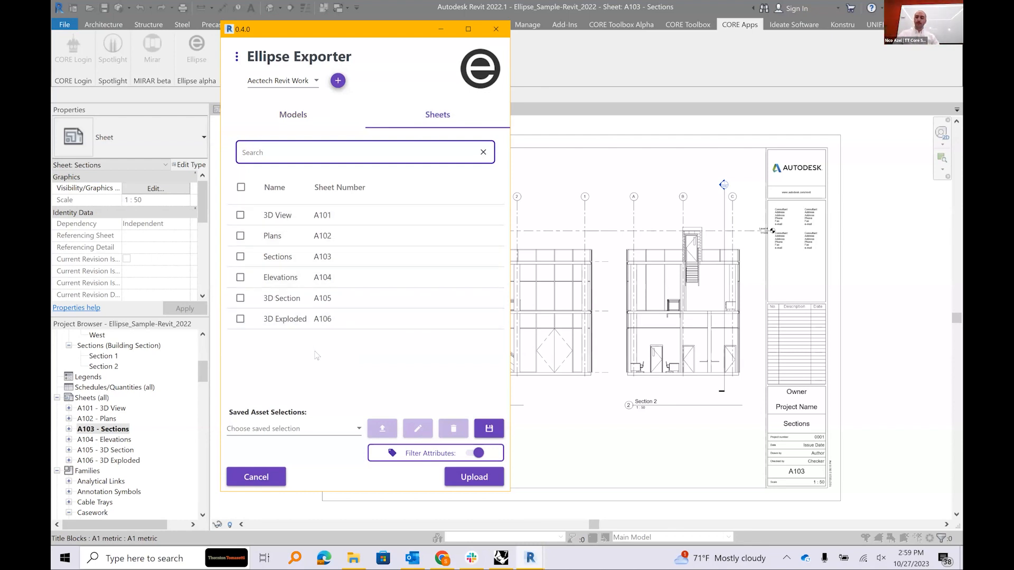
pyautogui.click(240, 235)
pyautogui.click(241, 257)
pyautogui.click(240, 278)
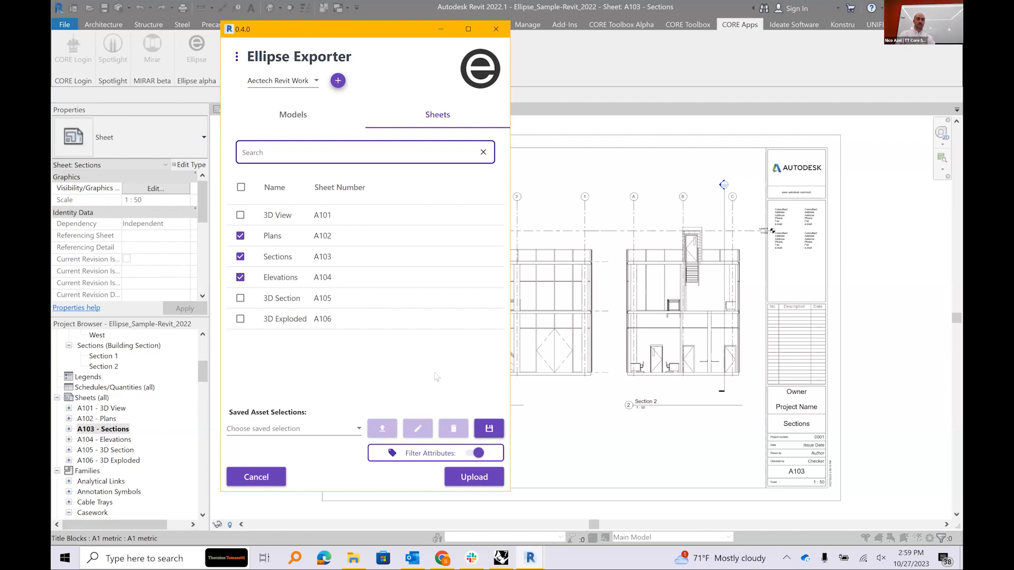
# Start uploading the selected model and sheets with Filter Attributes switched on
pyautogui.click(474, 455)
pyautogui.click(468, 454)
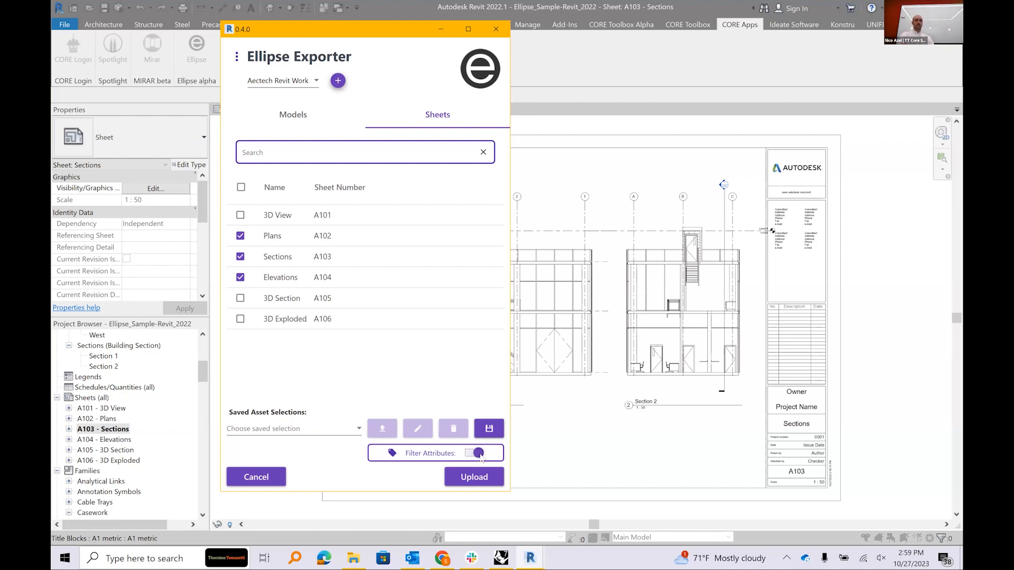
pyautogui.click(478, 486)
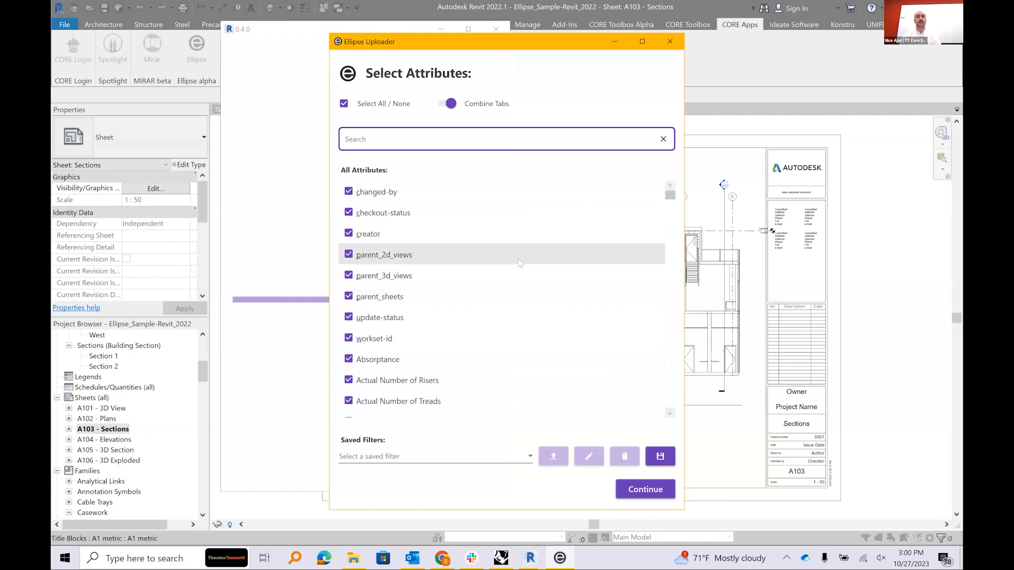
# Look through the full list of exportable attributes and deselect all of them
pyautogui.scroll(-6, 521, 255)
pyautogui.scroll(6, 521, 255)
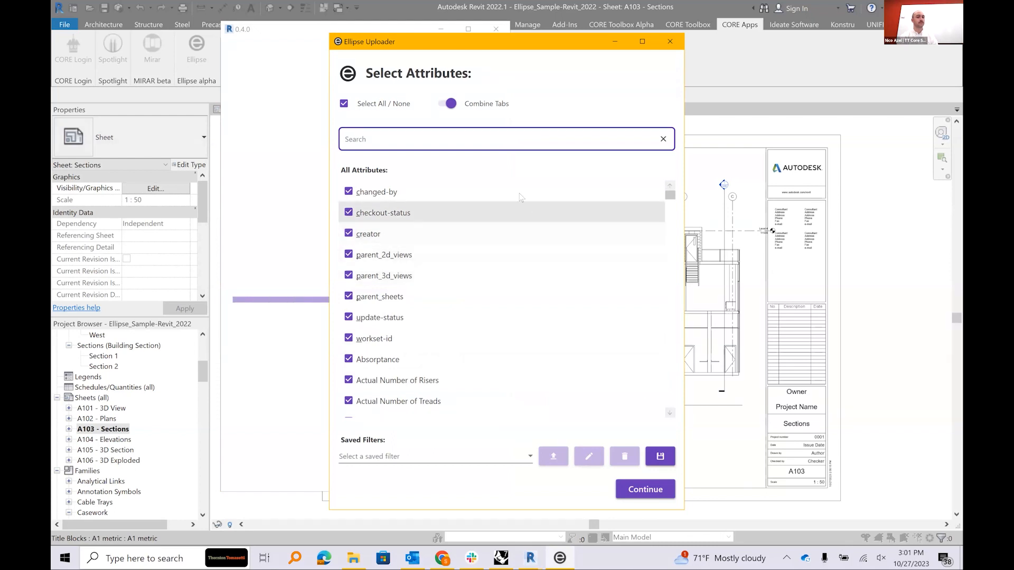
pyautogui.moveTo(437, 39); pyautogui.dragTo(436, 38)
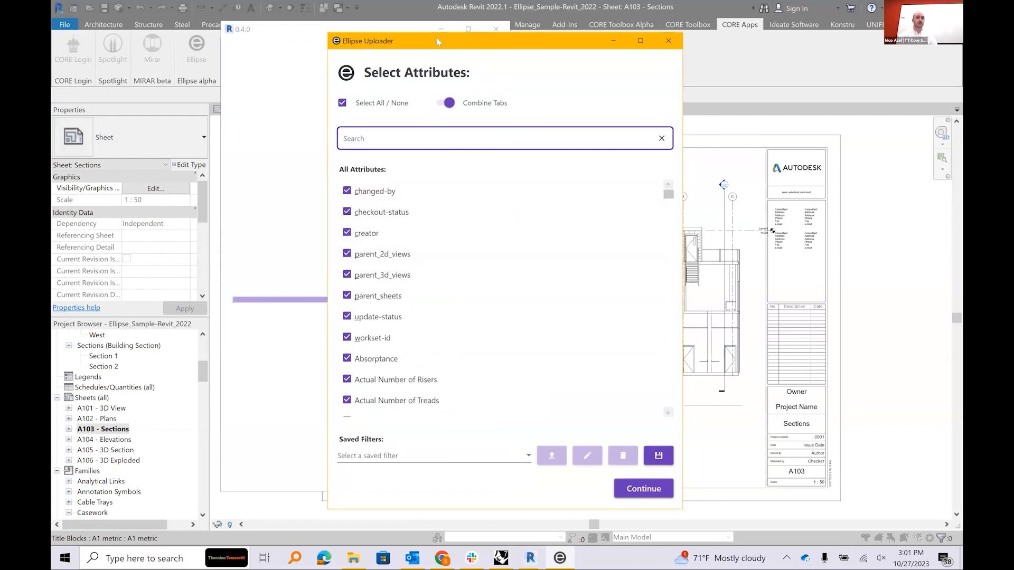
pyautogui.scroll(-10, 461, 250)
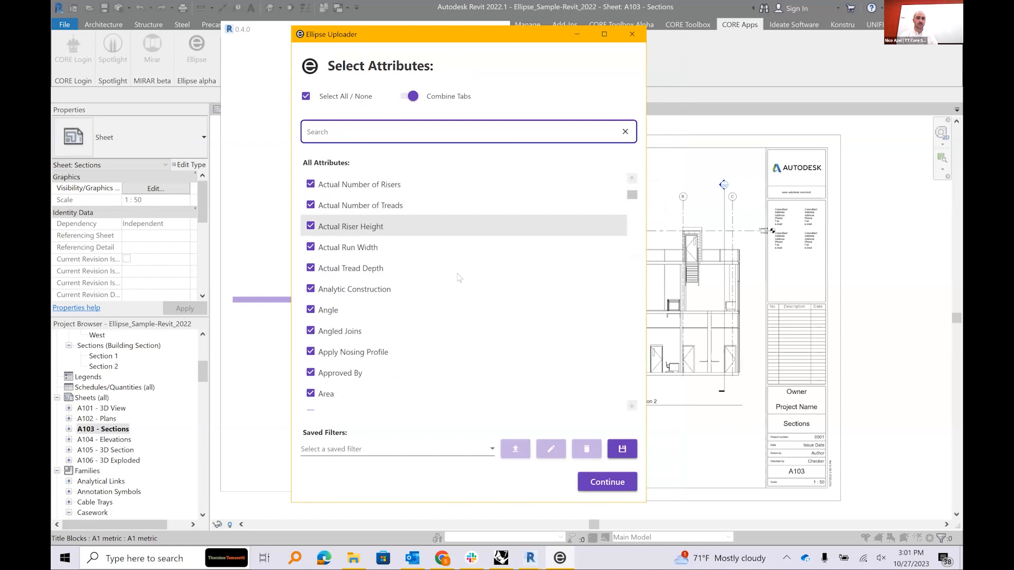
pyautogui.scroll(-5, 449, 286)
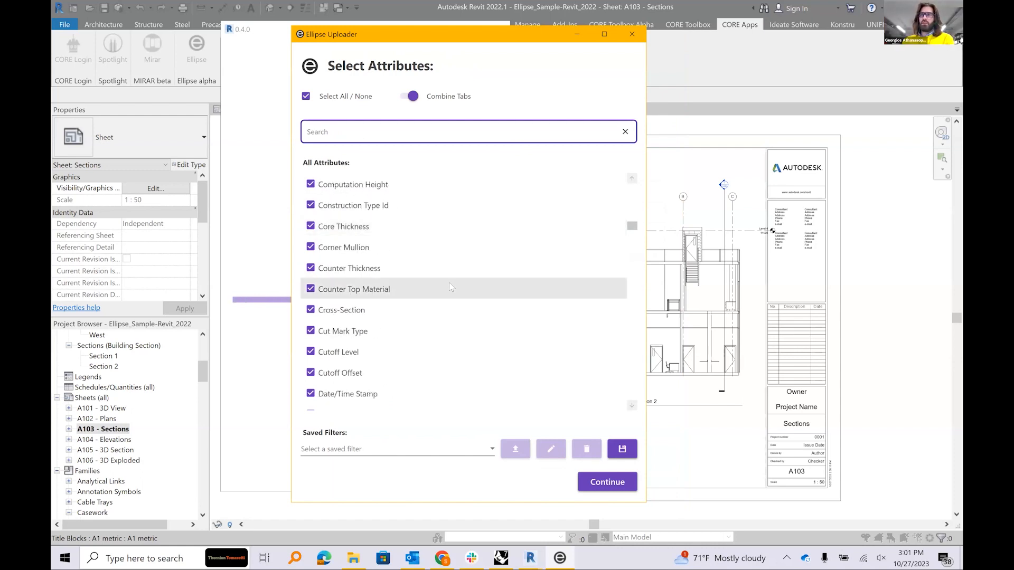
pyautogui.scroll(15, 449, 286)
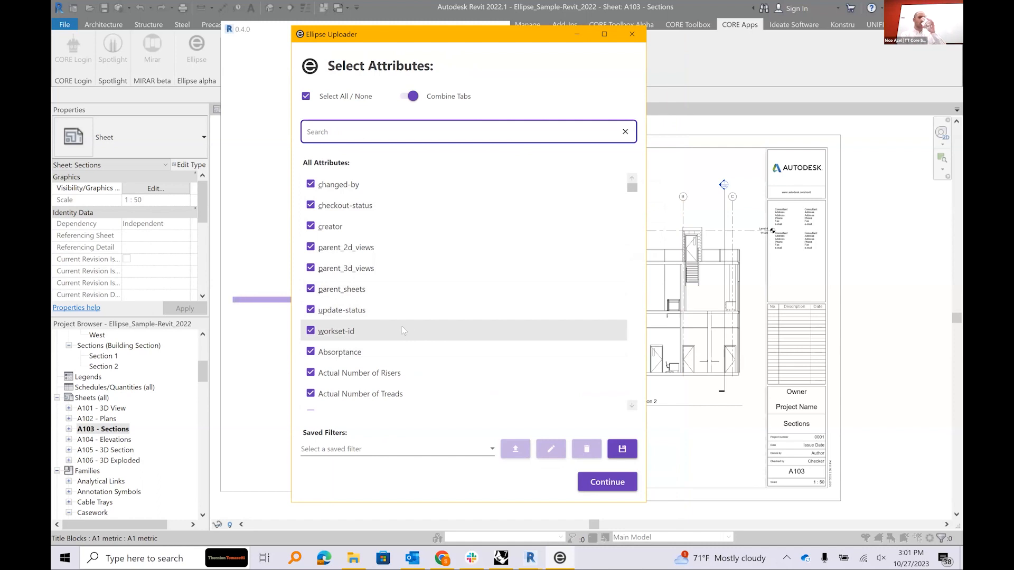
pyautogui.click(307, 98)
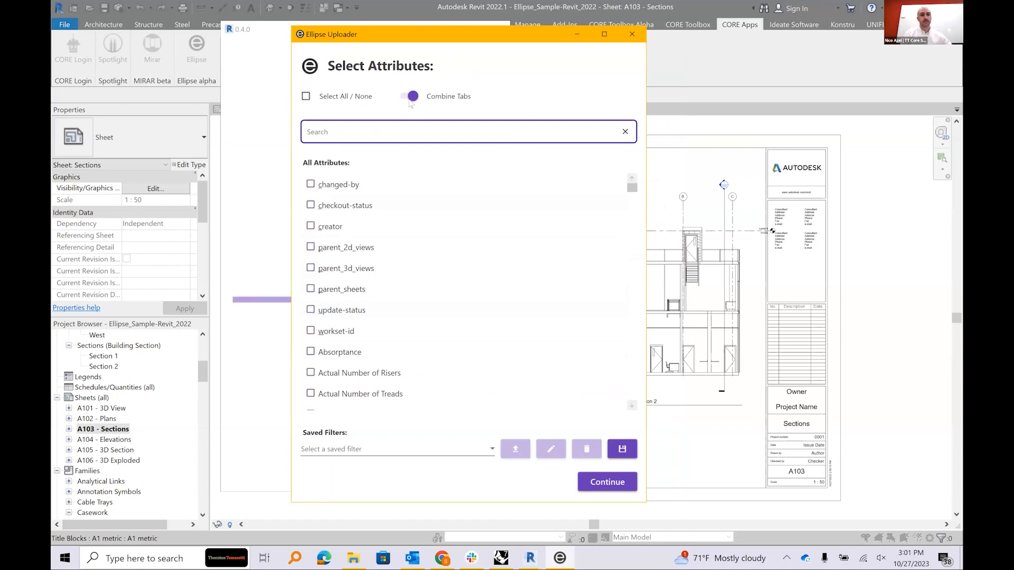
# Split the attribute list by category and browse Ceilings, Columns, Curtain Panels, Curtain Wall Mullions and Casework
pyautogui.scroll(-15, 429, 252)
pyautogui.scroll(12, 430, 253)
pyautogui.scroll(5, 428, 248)
pyautogui.scroll(-5, 423, 245)
pyautogui.scroll(5, 425, 243)
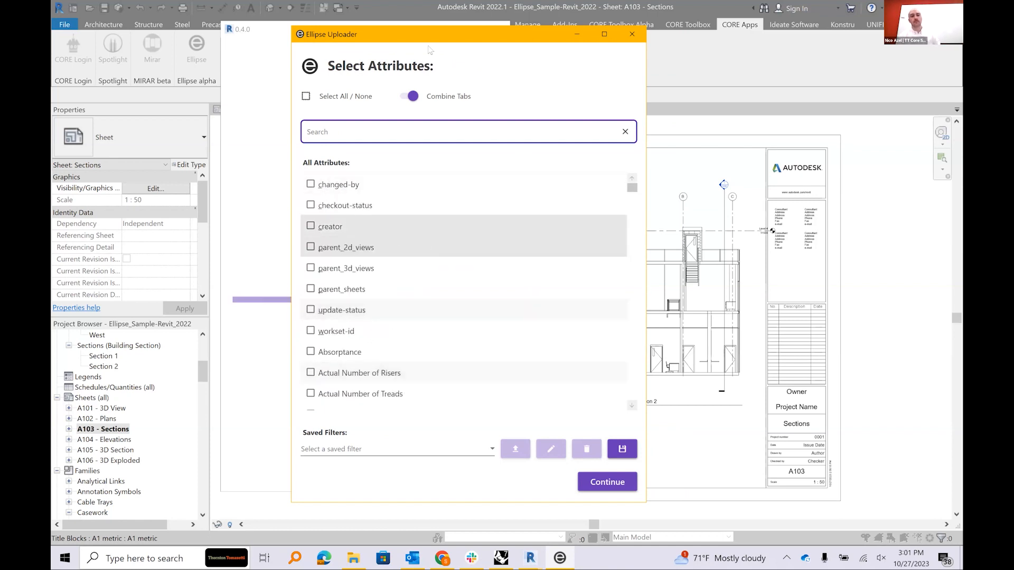
pyautogui.click(412, 96)
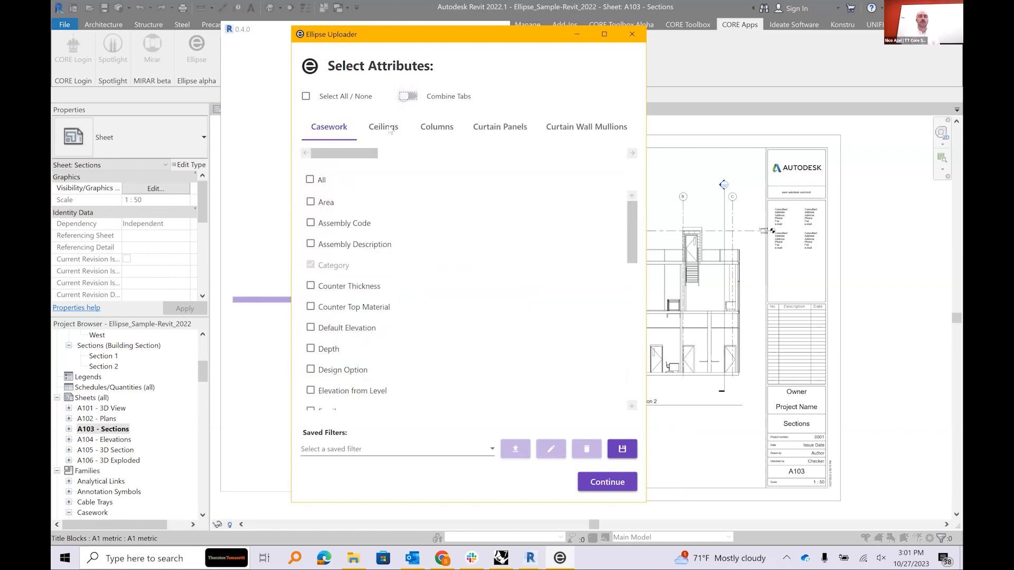
pyautogui.click(385, 132)
pyautogui.click(453, 132)
pyautogui.click(500, 130)
pyautogui.click(588, 130)
pyautogui.click(513, 130)
pyautogui.click(329, 128)
# Combine the attribute categories into one list, search for height, volume and area, and select Height, Volume and Area for export
pyautogui.click(407, 97)
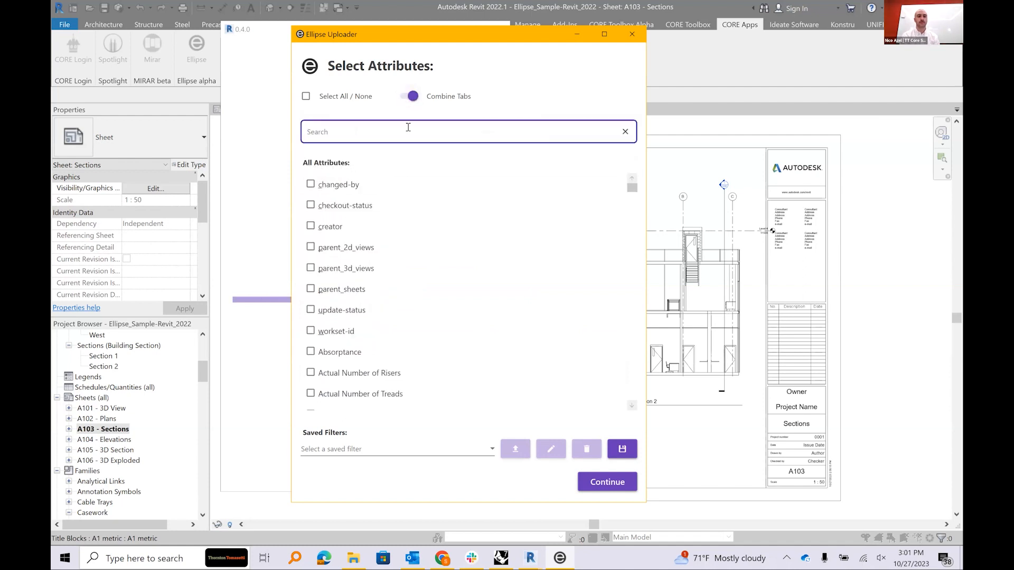
pyautogui.write('height')
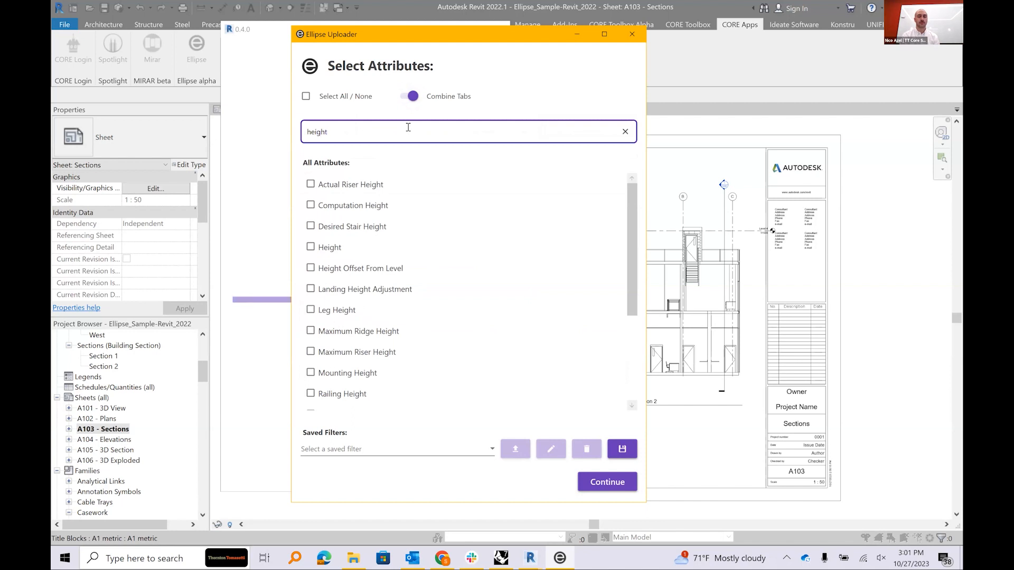
pyautogui.click(324, 247)
pyautogui.moveTo(328, 132); pyautogui.dragTo(294, 131)
pyautogui.write('volume')
pyautogui.click(323, 206)
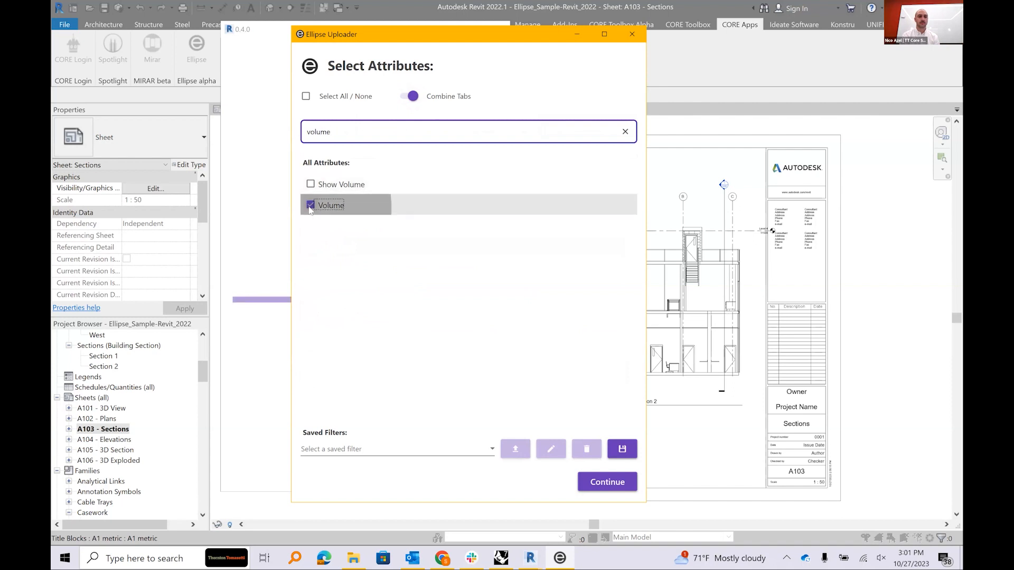
pyautogui.moveTo(337, 129); pyautogui.dragTo(288, 132)
pyautogui.write('area')
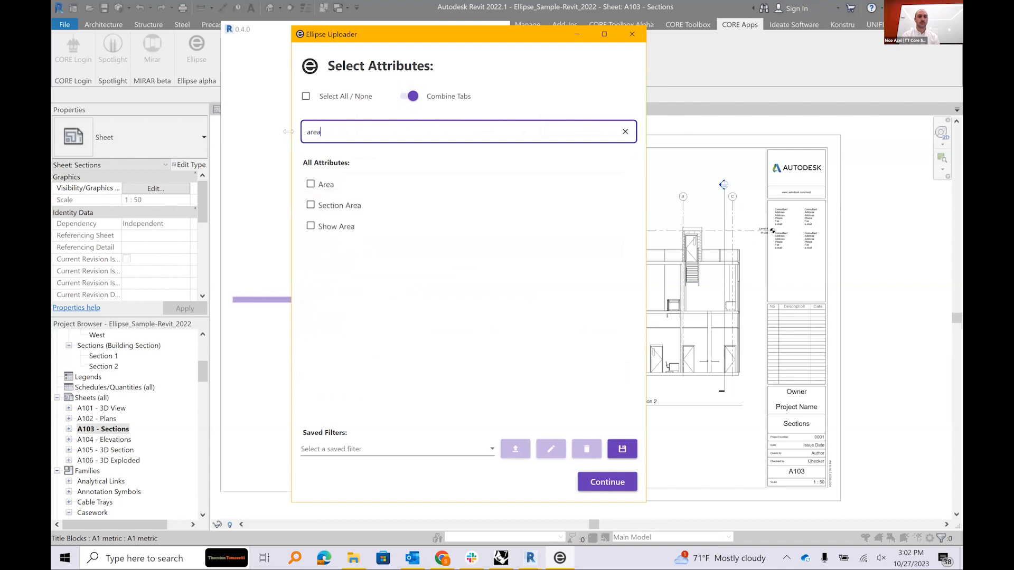
pyautogui.click(346, 186)
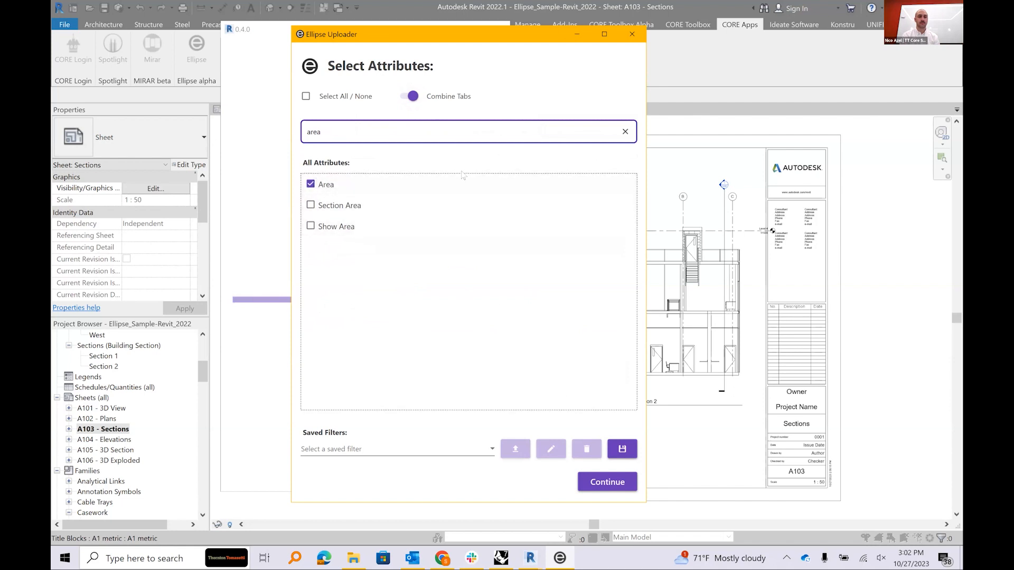
# Check the available saved filters without applying one and continue the upload with the chosen attributes
pyautogui.click(479, 451)
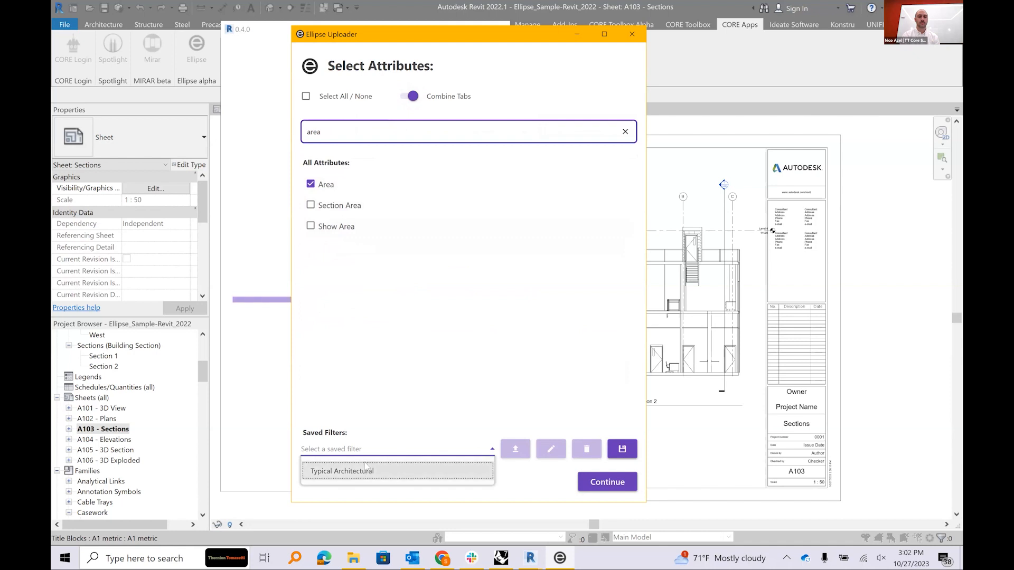
pyautogui.click(445, 423)
pyautogui.click(602, 482)
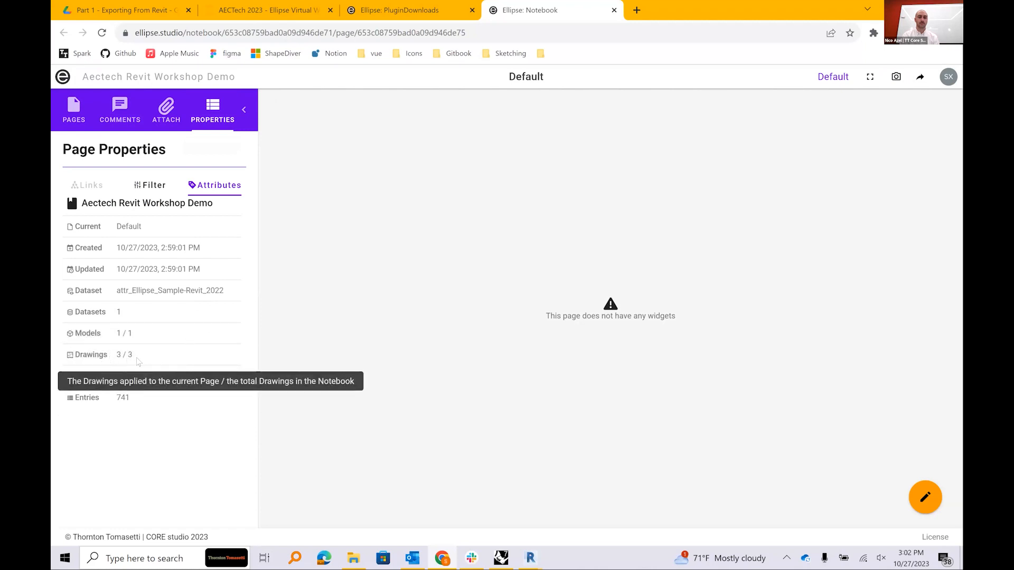
# Add a 3D Viewer, a 2D Viewer beside it and a Data Table below to the empty notebook page, and save the layout
pyautogui.click(925, 497)
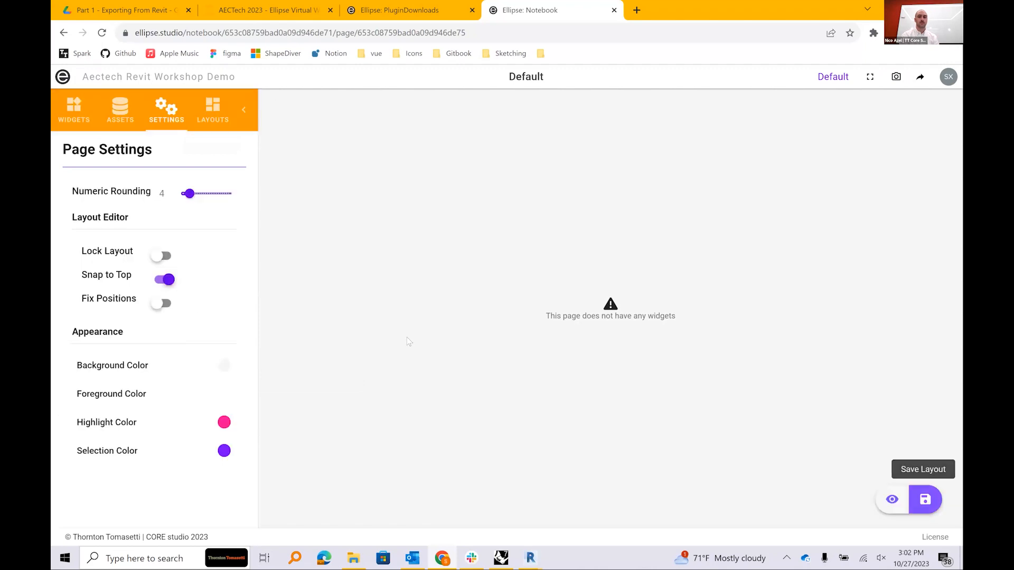
pyautogui.click(73, 109)
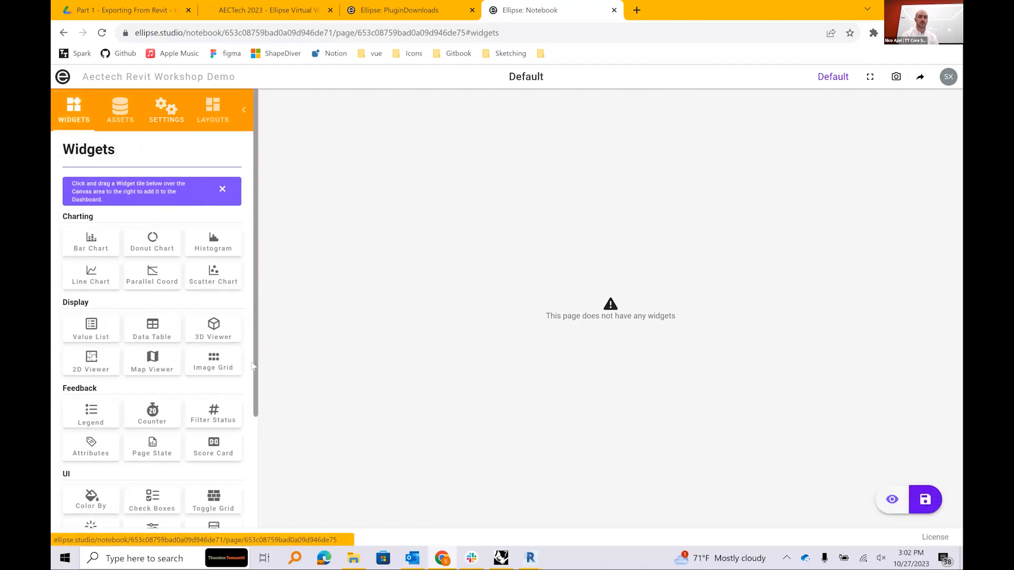
pyautogui.moveTo(213, 327); pyautogui.dragTo(272, 169)
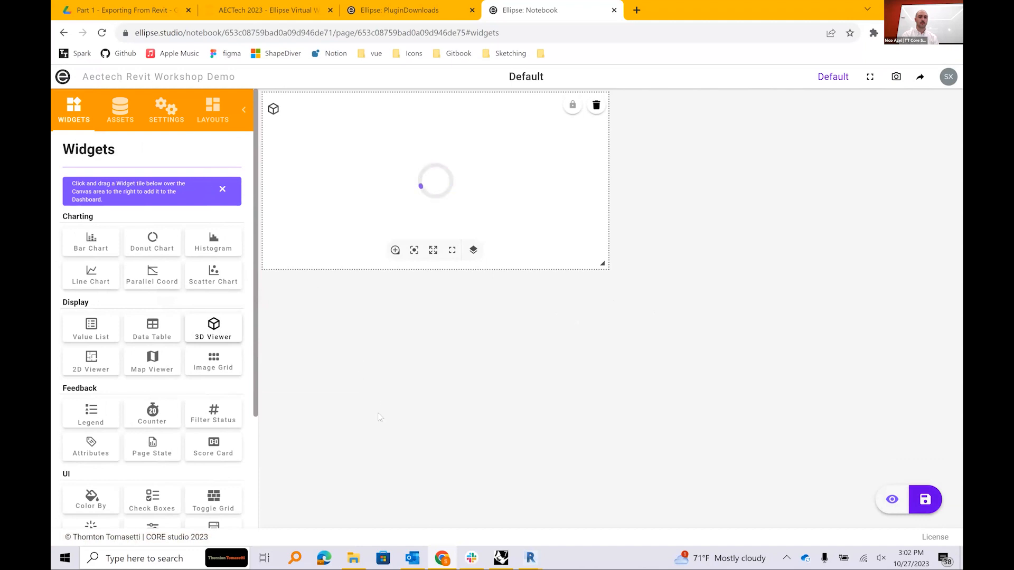
pyautogui.moveTo(94, 360); pyautogui.dragTo(657, 206)
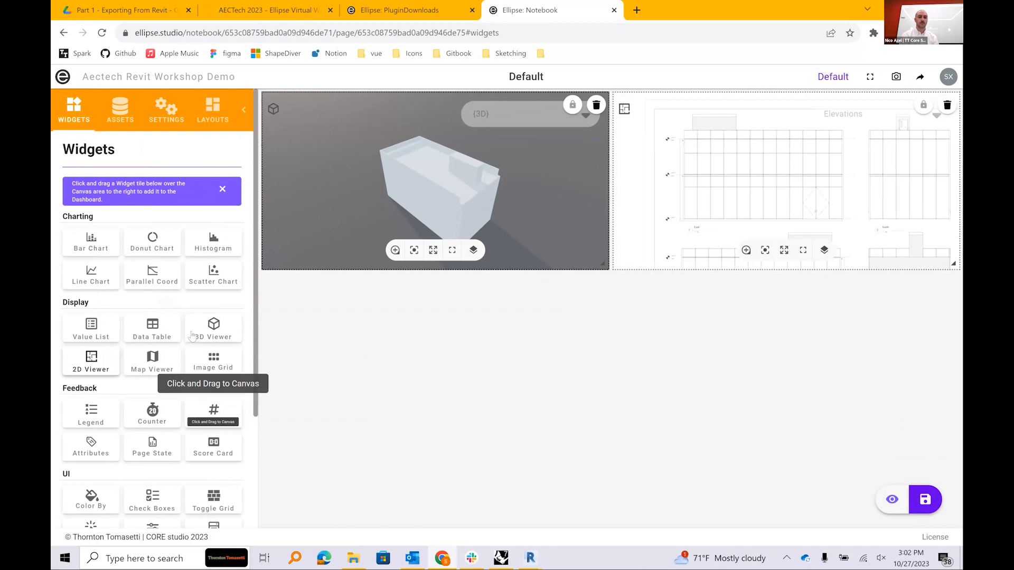
pyautogui.moveTo(152, 328); pyautogui.dragTo(389, 362)
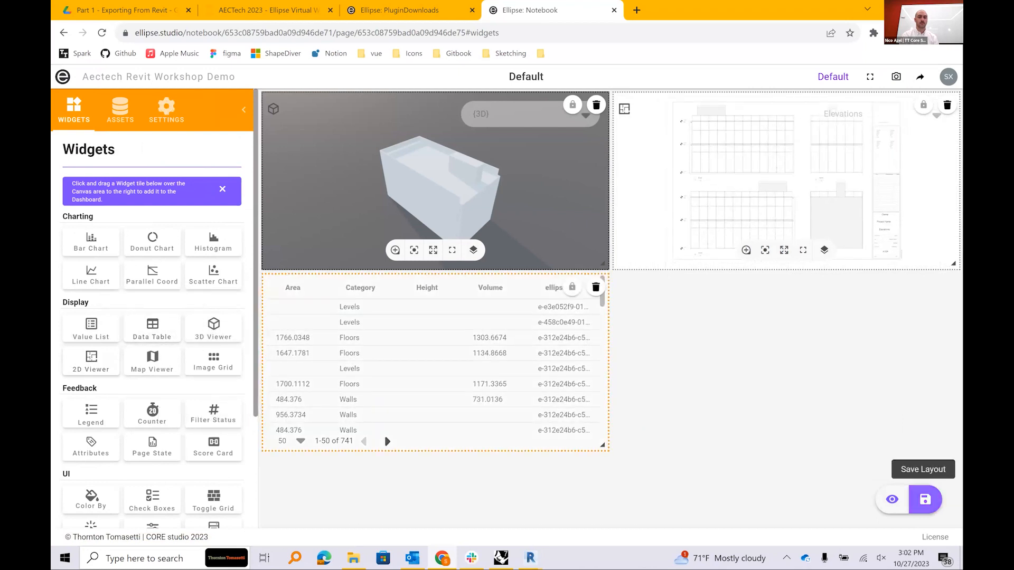
pyautogui.click(924, 499)
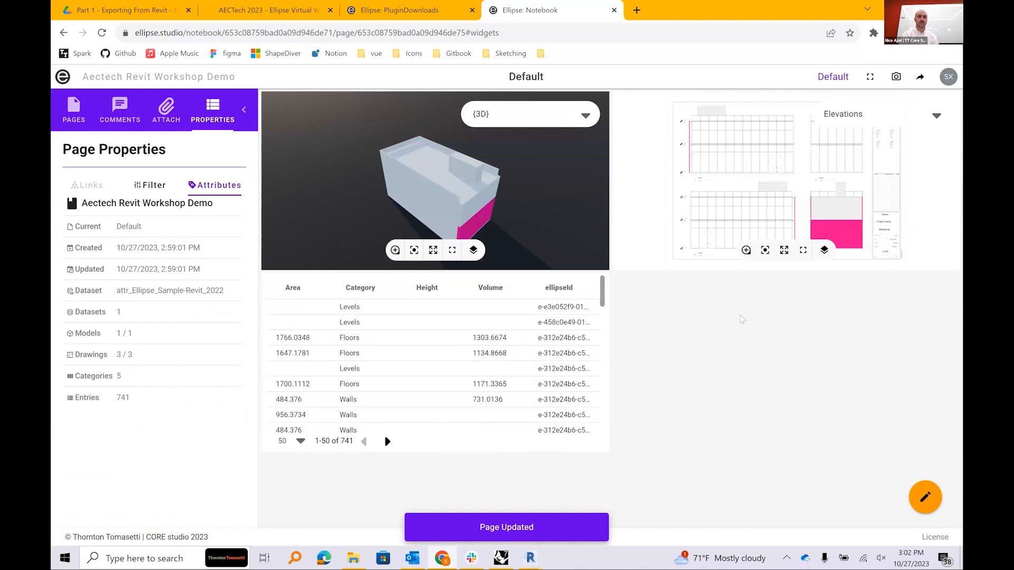
# Select a curtain panel on the building's facade in the 3D model and color the elements by Area
pyautogui.moveTo(421, 189); pyautogui.dragTo(555, 171)
pyautogui.scroll(4, 443, 178)
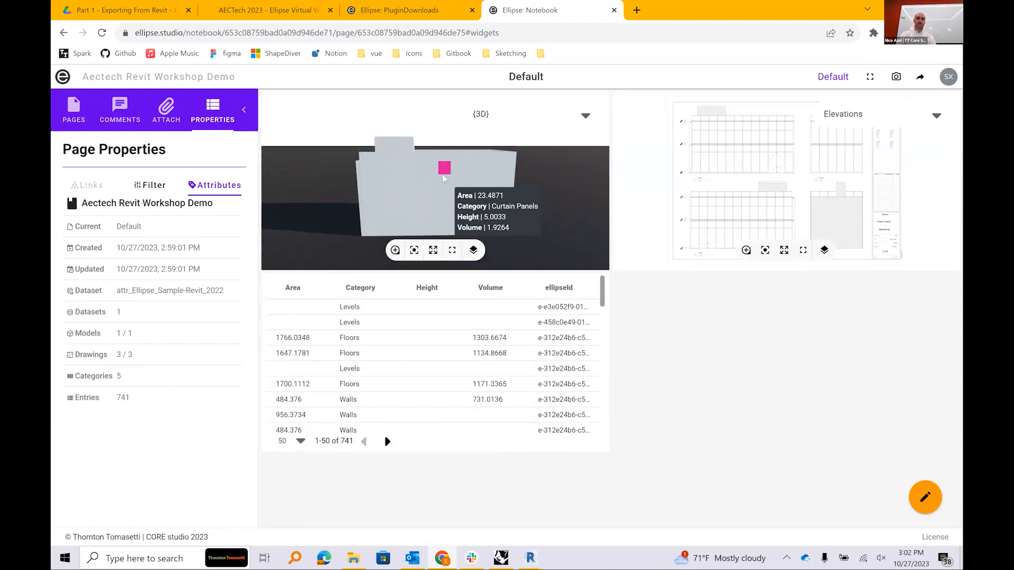
pyautogui.moveTo(463, 177); pyautogui.dragTo(426, 181)
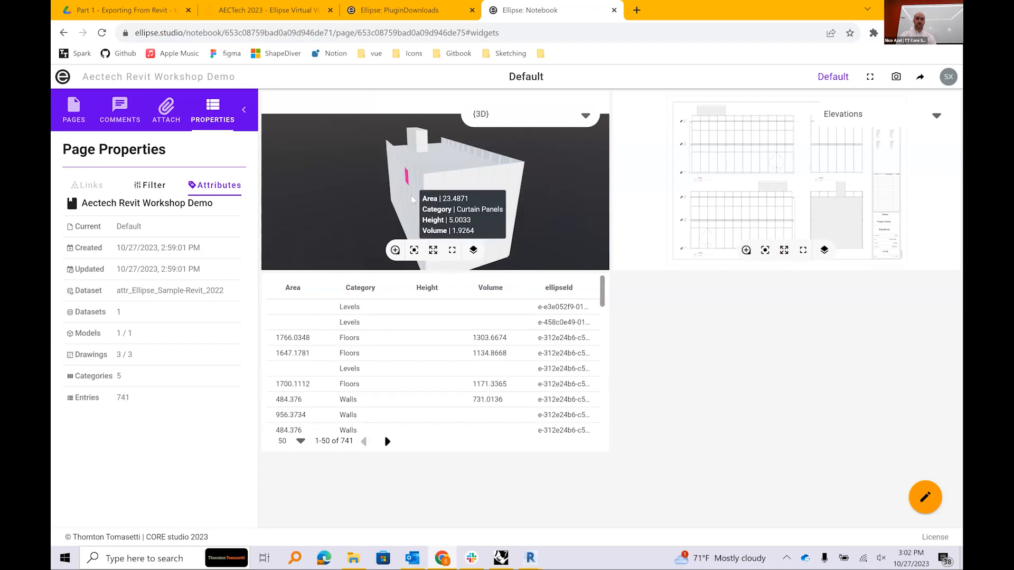
pyautogui.moveTo(453, 184); pyautogui.dragTo(407, 206)
pyautogui.click(405, 180)
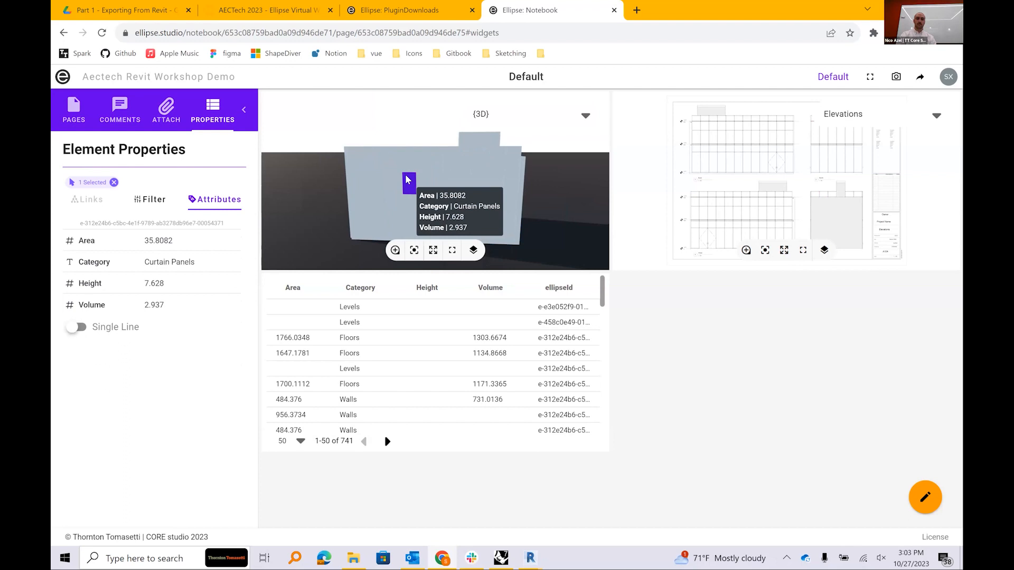
pyautogui.click(95, 243)
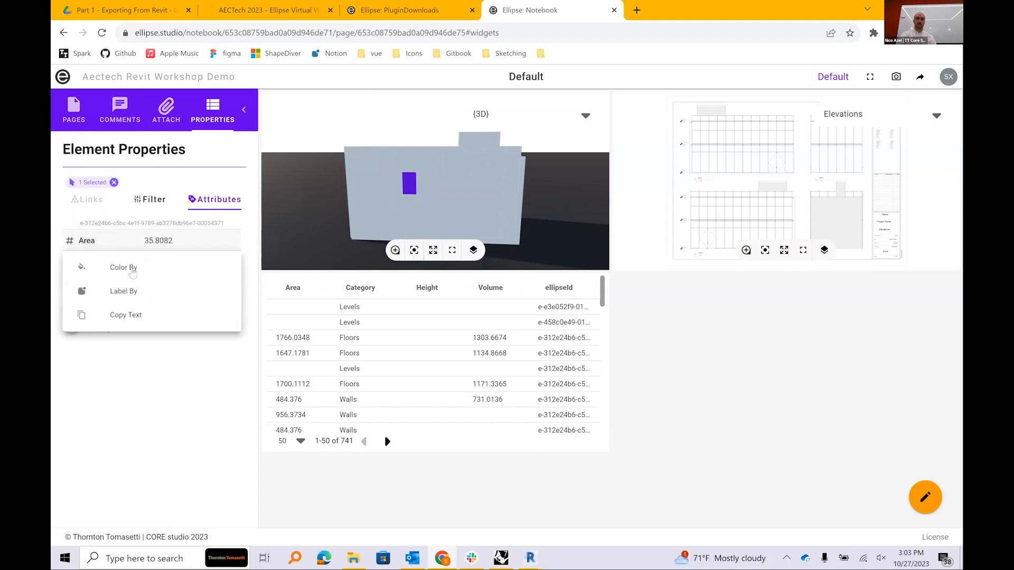
pyautogui.click(124, 267)
# Examine the Area coloring around the 3D model and through the data table rows
pyautogui.moveTo(403, 195); pyautogui.dragTo(500, 199)
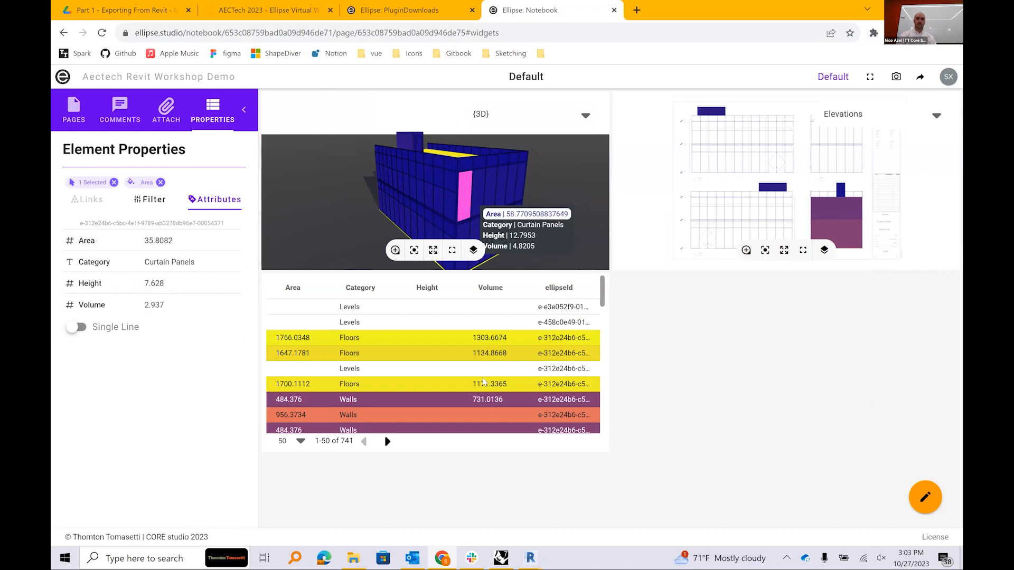
pyautogui.scroll(-5, 484, 382)
pyautogui.moveTo(500, 174); pyautogui.dragTo(543, 170)
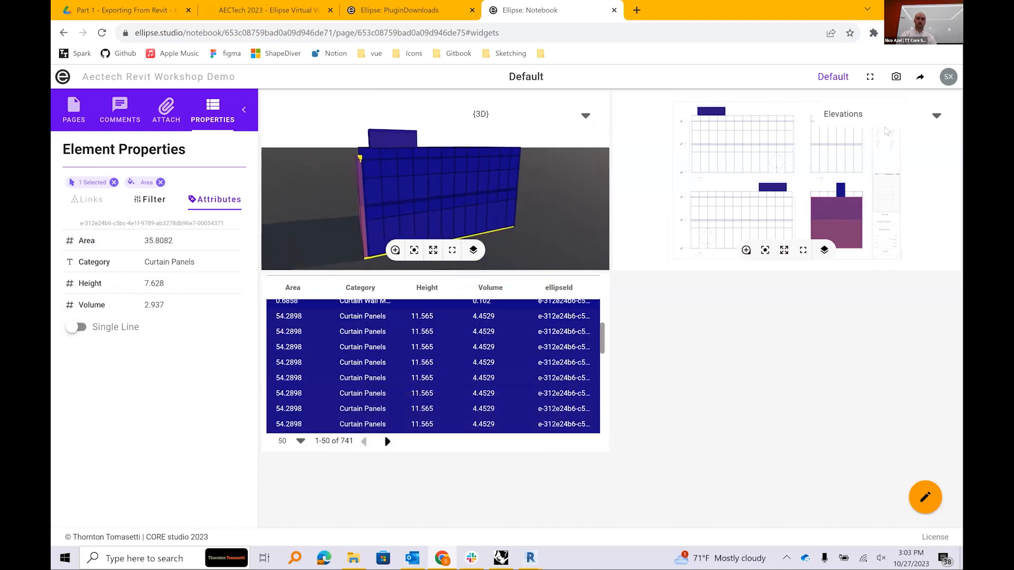
# Show the Sections sheet and the Plans sheet in the 2D viewer
pyautogui.click(887, 119)
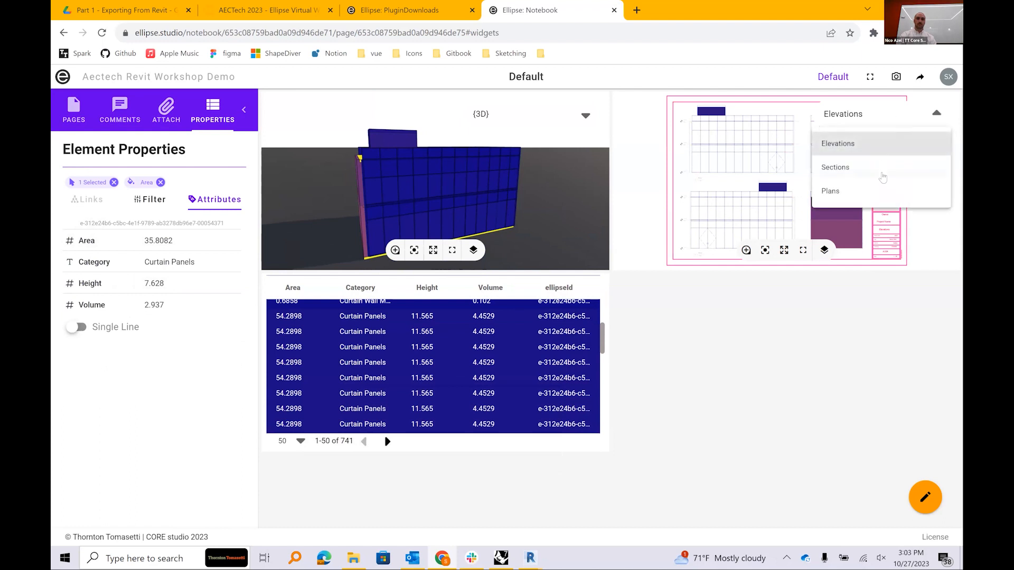
pyautogui.click(882, 177)
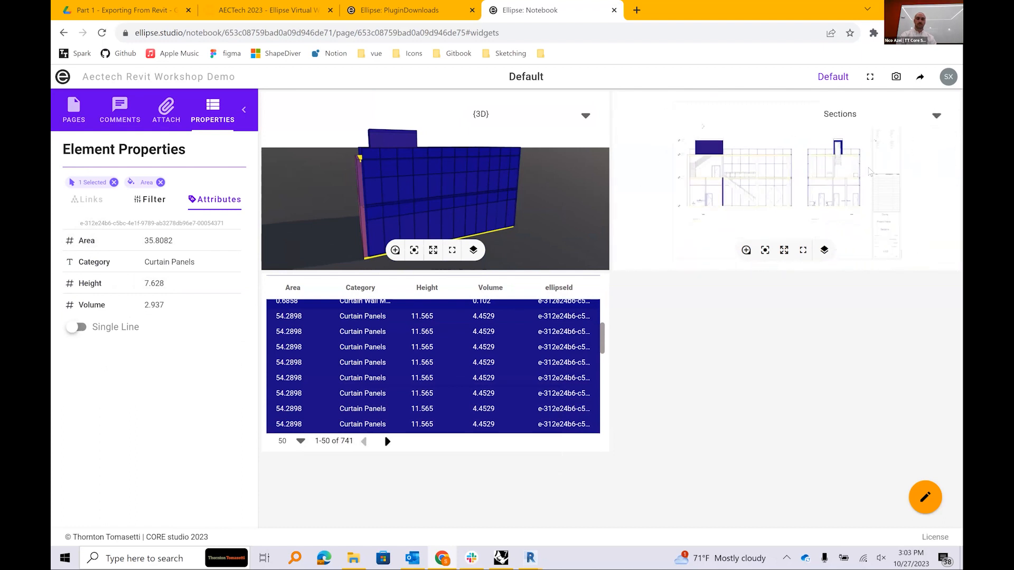
pyautogui.click(898, 119)
pyautogui.click(871, 194)
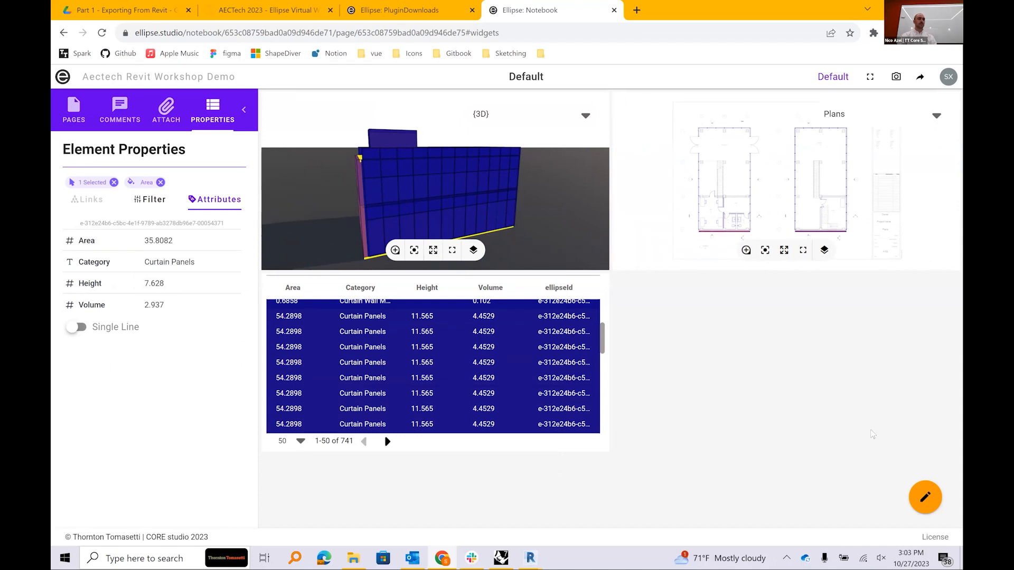
# View the notebook's asset upload options in edit mode, close them without uploading anything, and save the layout
pyautogui.click(925, 497)
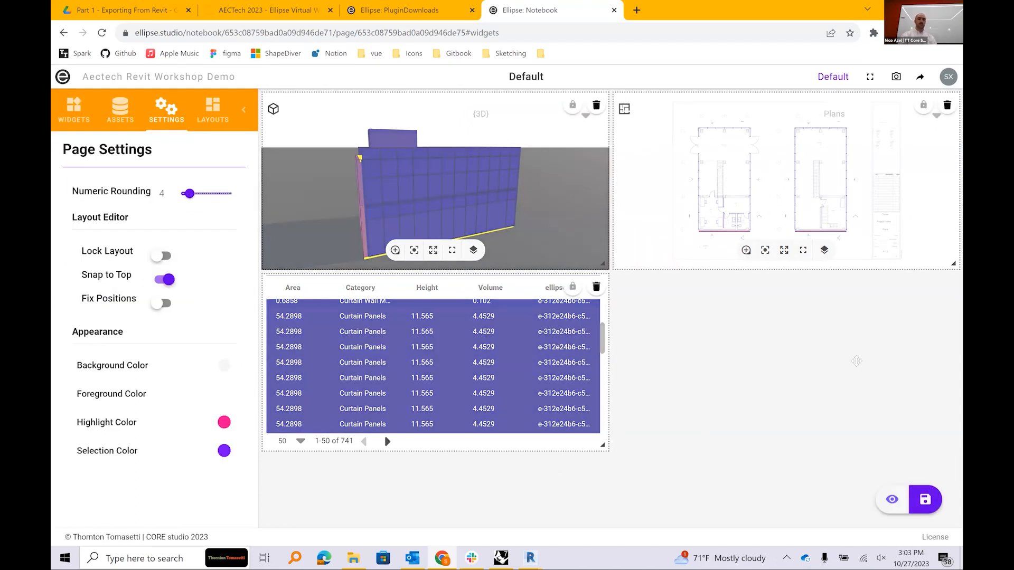
pyautogui.click(121, 108)
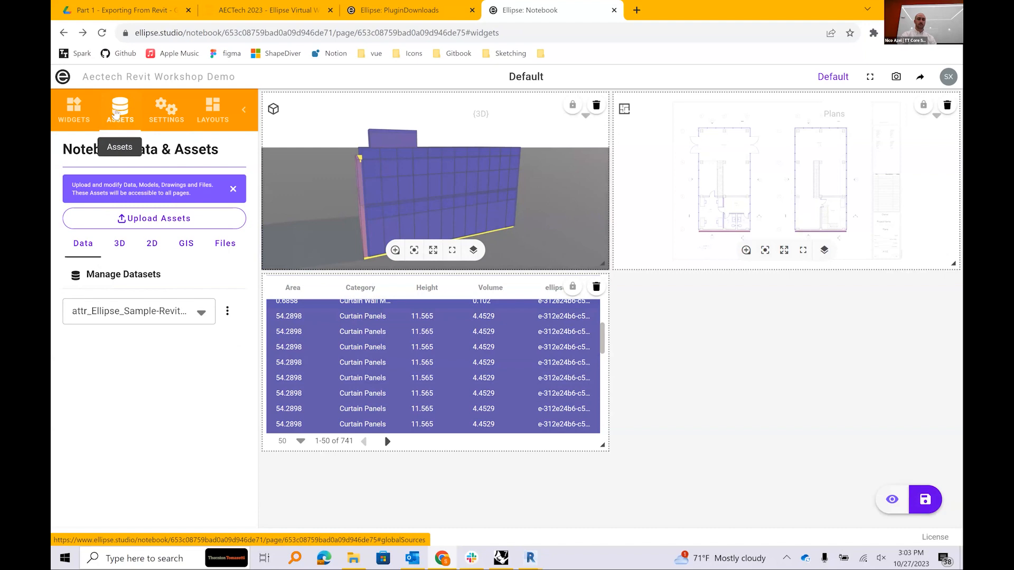
pyautogui.click(188, 224)
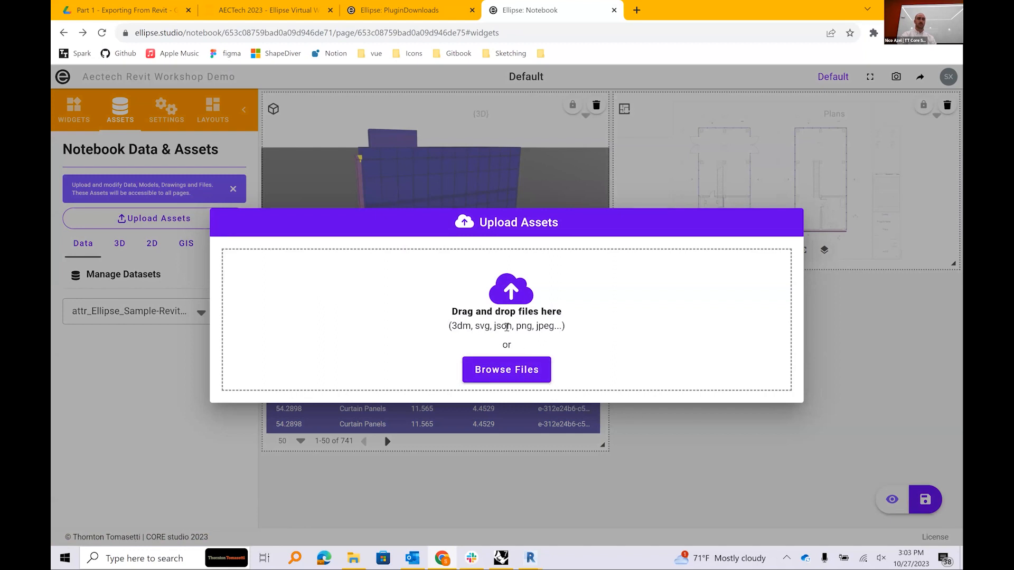
pyautogui.click(711, 454)
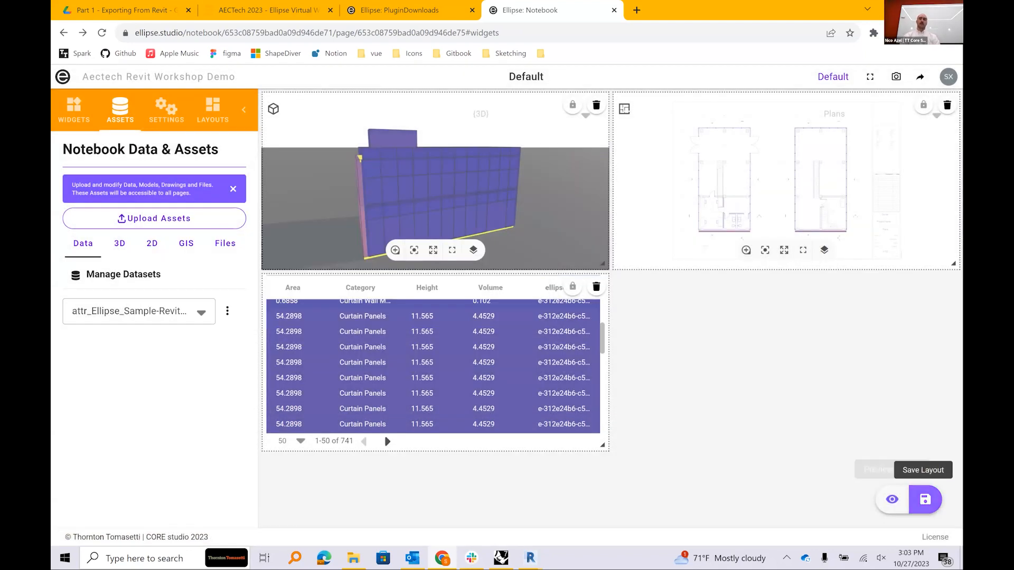
pyautogui.click(925, 499)
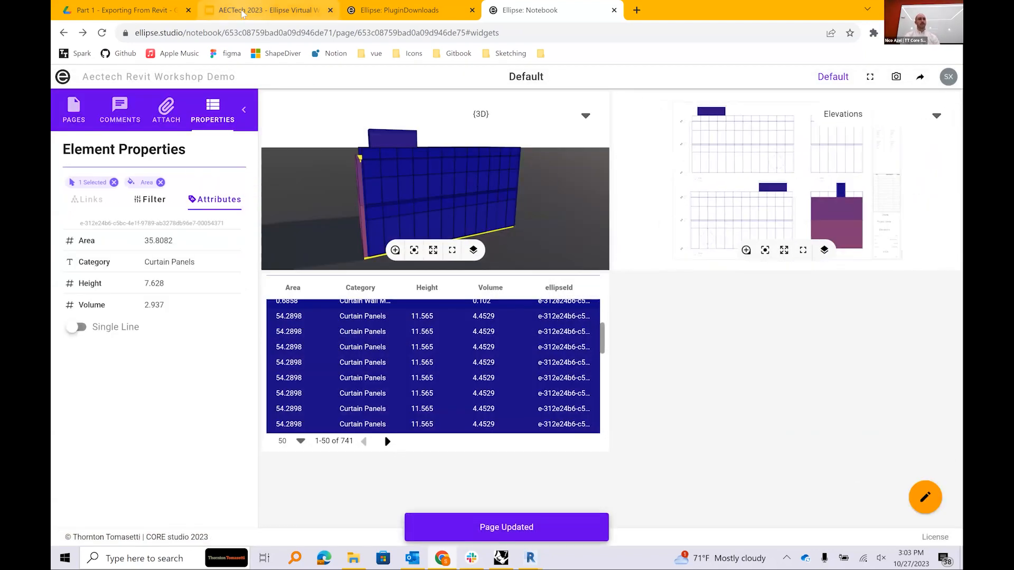
# Switch to the AECTech 2023 - Ellipse Virtual Workshop slides and show the 10 minute break slide after the Revit section
pyautogui.click(245, 13)
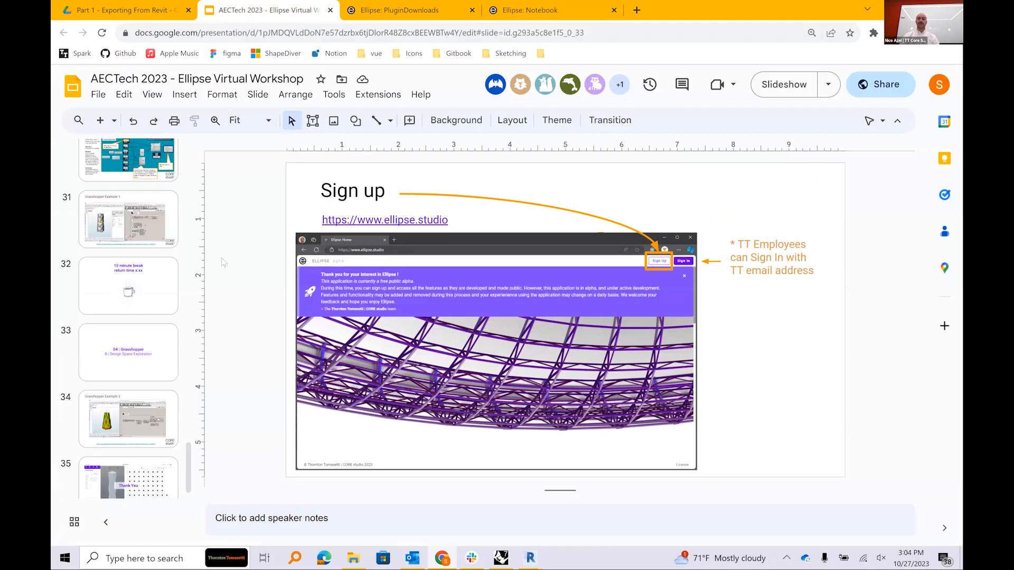
pyautogui.click(103, 281)
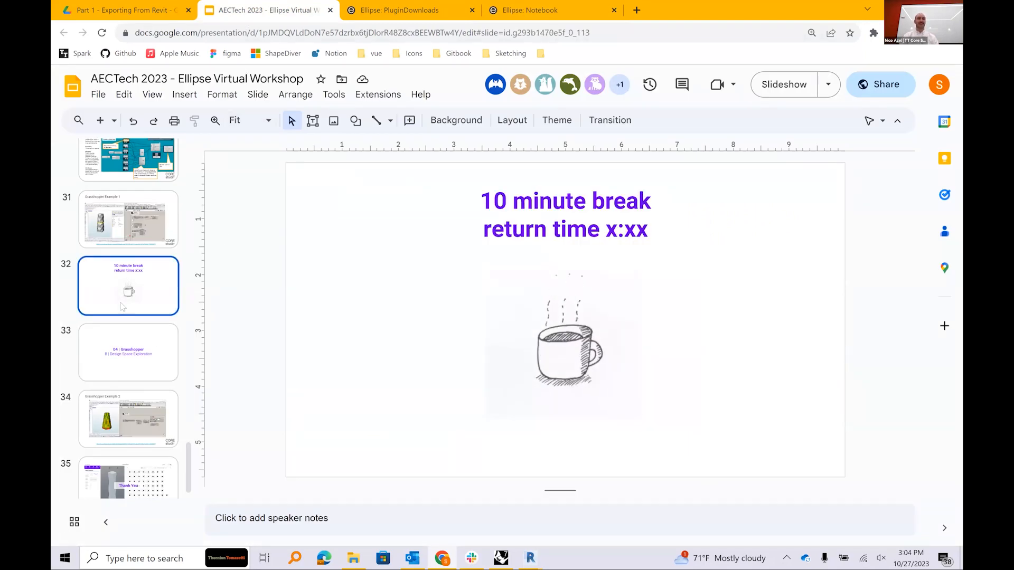
pyautogui.scroll(1, 178, 302)
pyautogui.scroll(5, 178, 304)
pyautogui.click(145, 259)
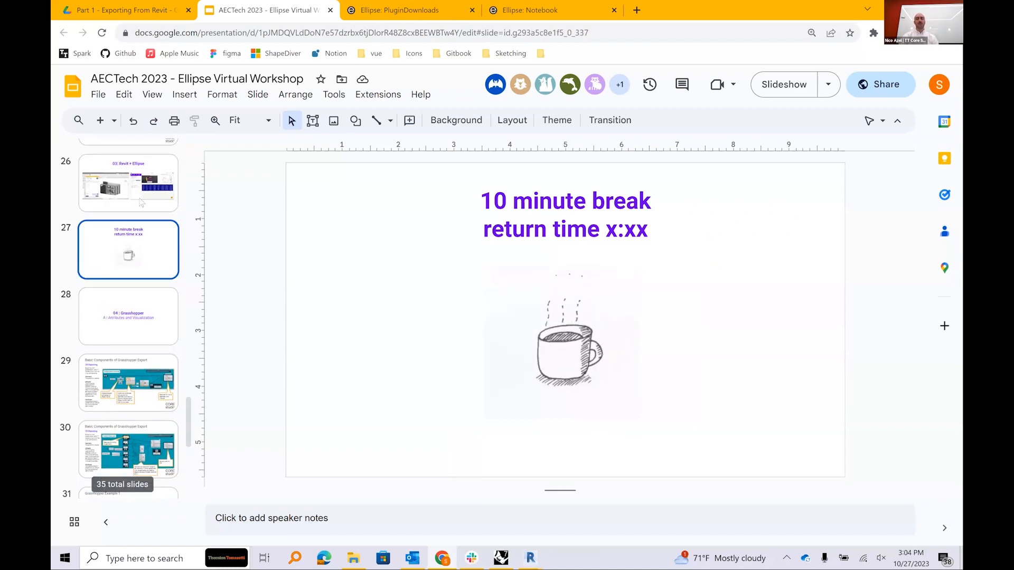
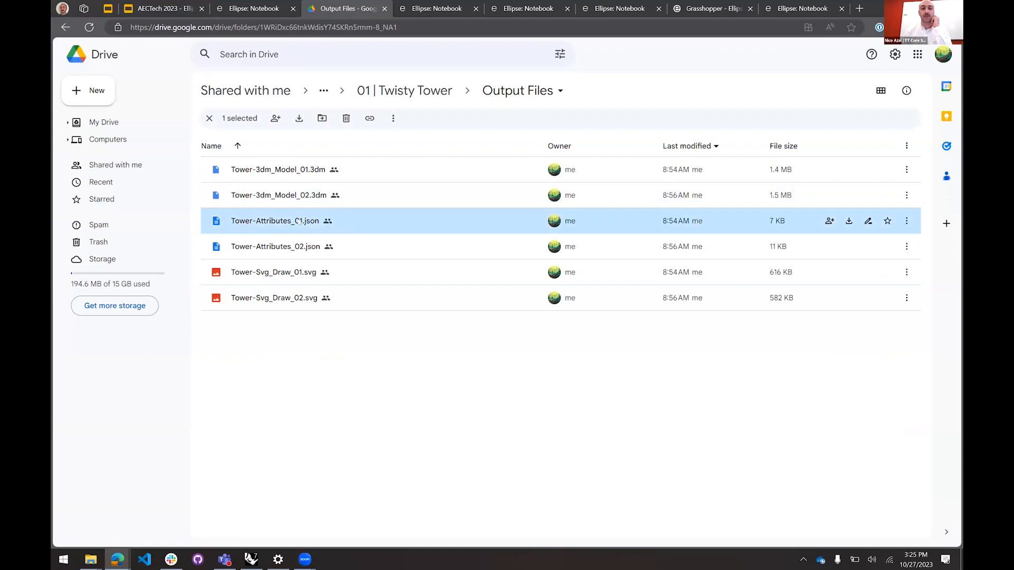
# Go back from Output Files to the 01 | Twisty Tower folder and switch to the Ellipse_Workshop_Tower_Export_Example definition in Grasshopper, repositioning its window beside the Rhino model
pyautogui.click(299, 274)
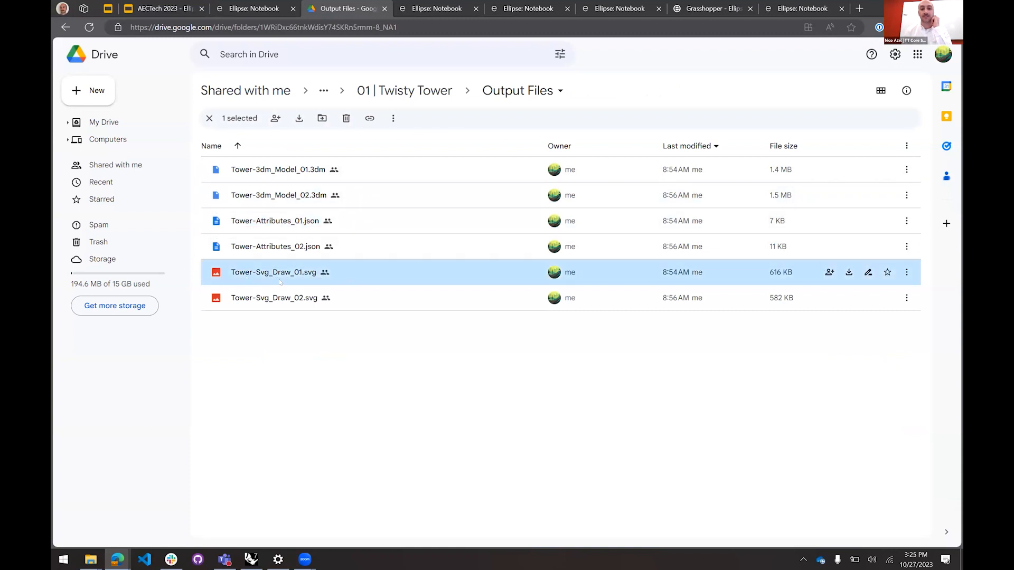
pyautogui.click(413, 90)
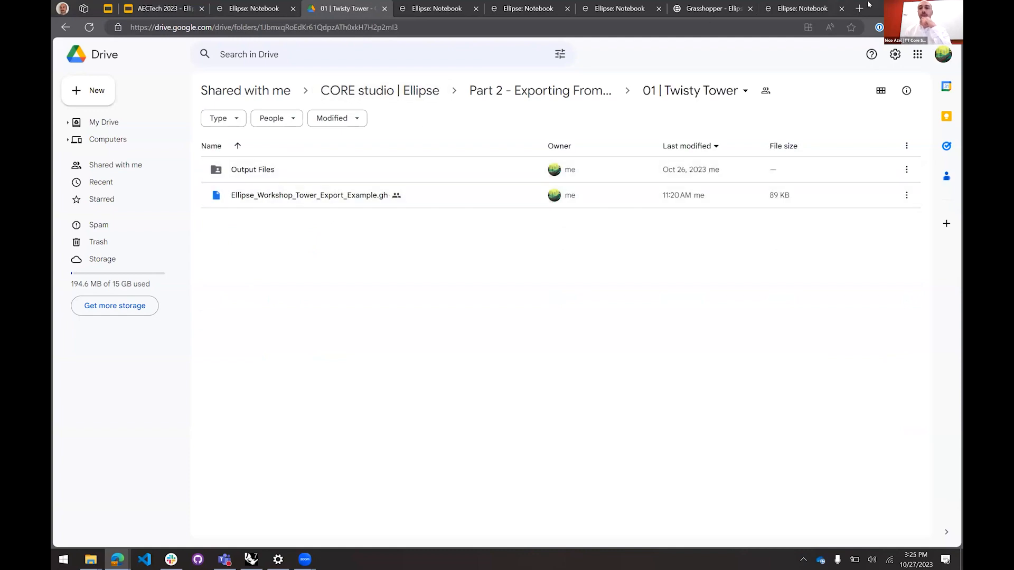
pyautogui.hotkey('alt', 'Tab')
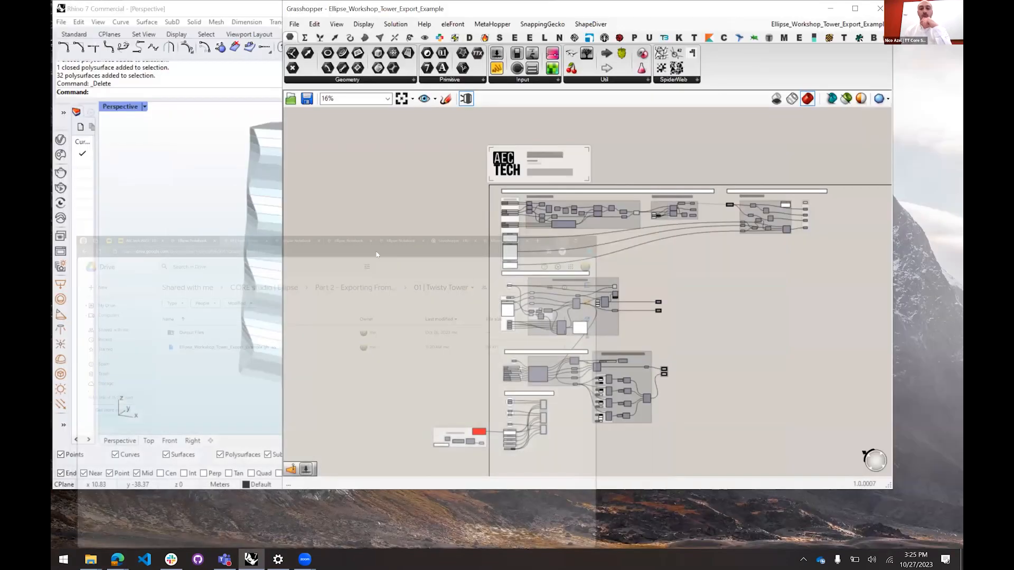
pyautogui.moveTo(703, 15); pyautogui.dragTo(740, 50)
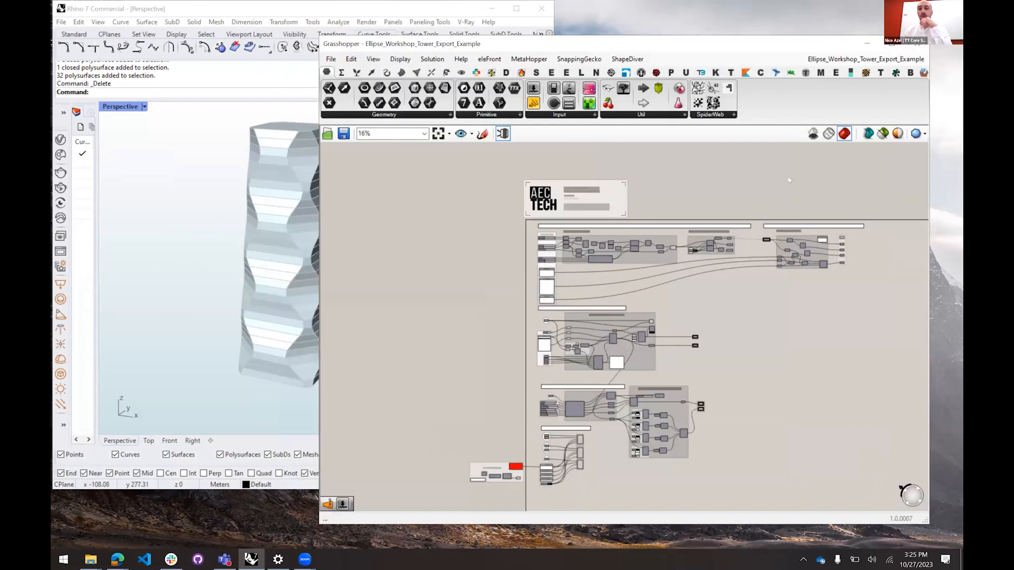
# Disable every component in the tower export definition and turn off their geometry preview
pyautogui.scroll(-3, 682, 188)
pyautogui.moveTo(844, 429); pyautogui.dragTo(518, 227)
pyautogui.middleClick(738, 293)
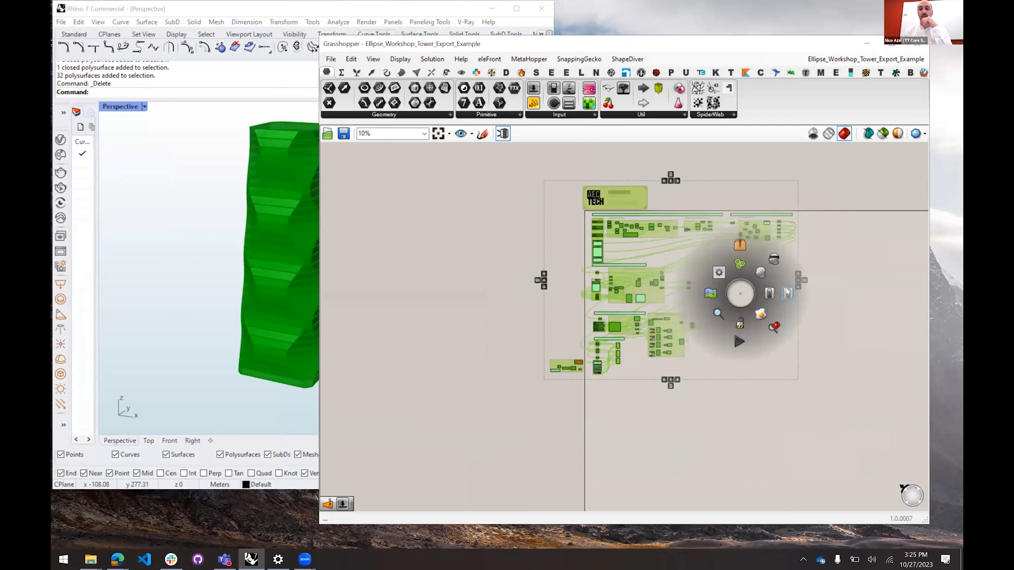
pyautogui.click(787, 291)
pyautogui.middleClick(747, 280)
pyautogui.click(782, 244)
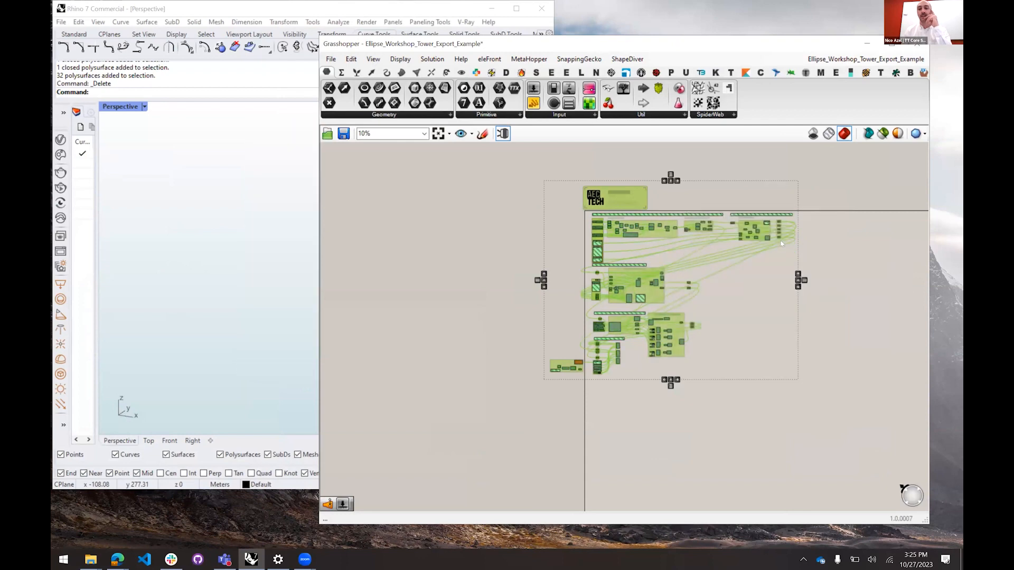
pyautogui.click(840, 283)
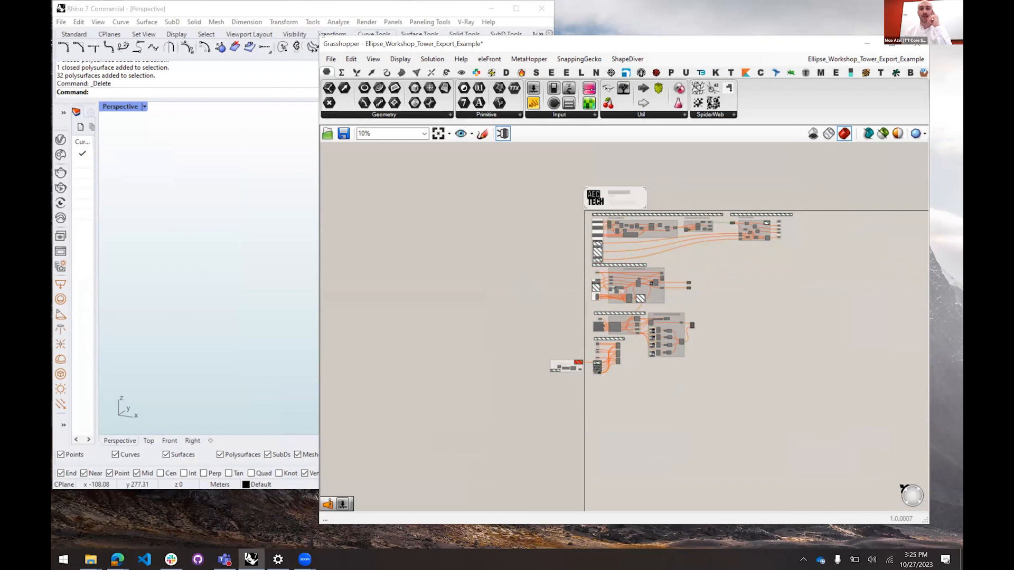
# Narrow the Grasshopper window, place it beside the Rhino viewport at the screen's upper edge, and show the TT Toolbox components
pyautogui.moveTo(322, 35); pyautogui.dragTo(472, 45)
pyautogui.moveTo(889, 282); pyautogui.dragTo(782, 293)
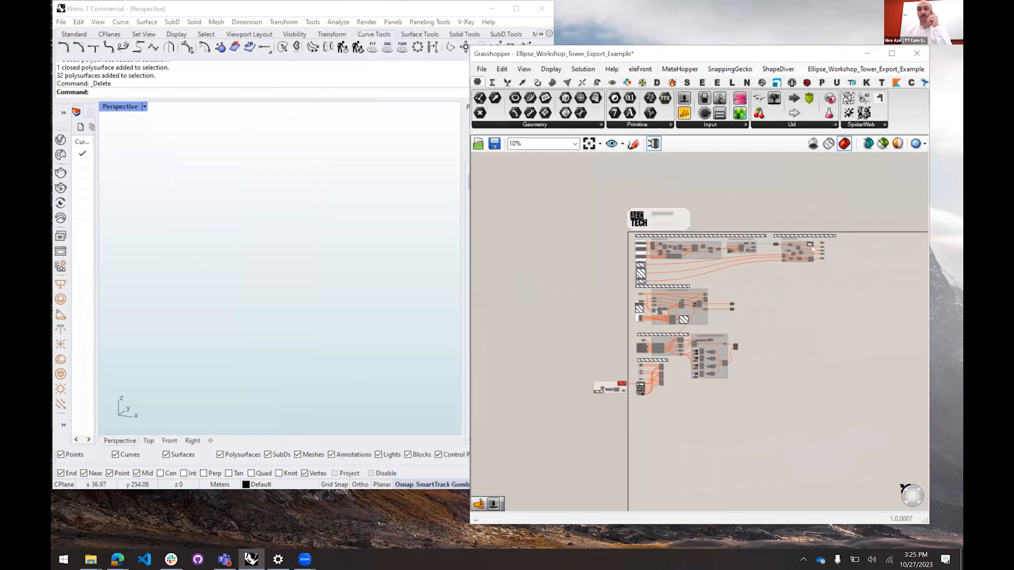
pyautogui.scroll(4, 668, 252)
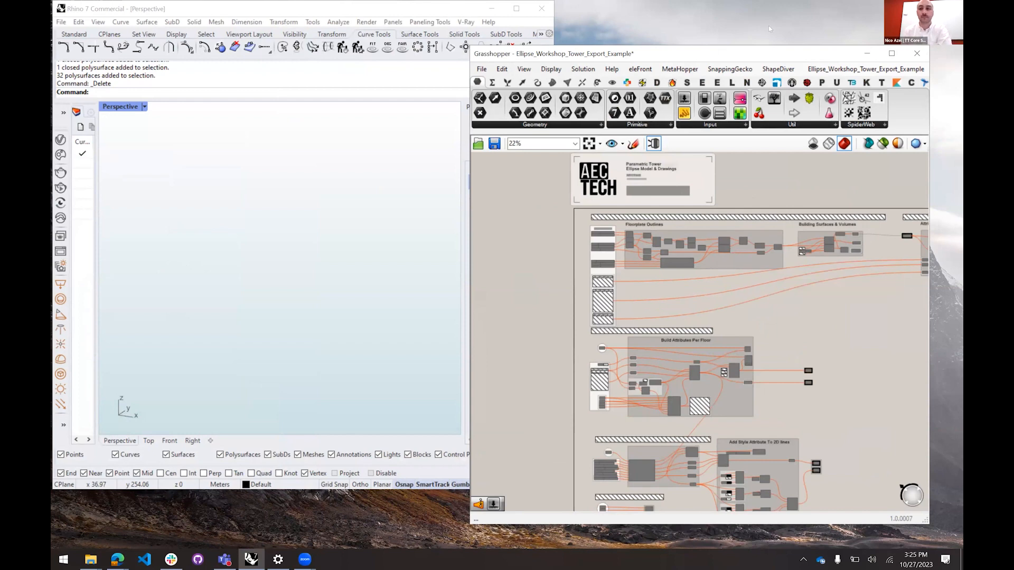
pyautogui.moveTo(769, 45); pyautogui.dragTo(771, 0)
pyautogui.click(851, 37)
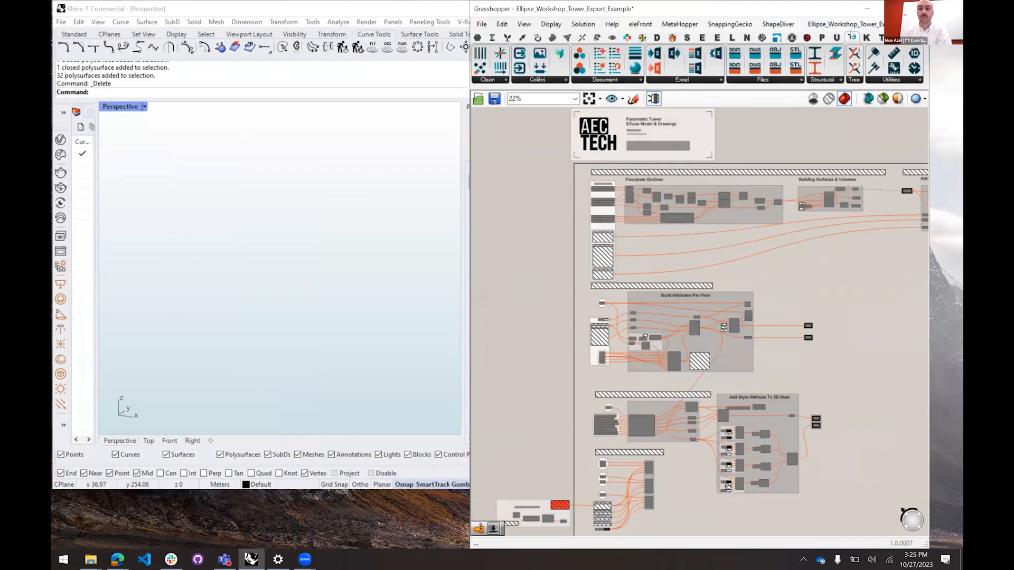
# Open Rhino's Package Manager, move it over the Rhino viewport and shrink it to leave the Grasshopper definition uncovered
pyautogui.click(218, 125)
pyautogui.write('Pa')
pyautogui.press('Return')
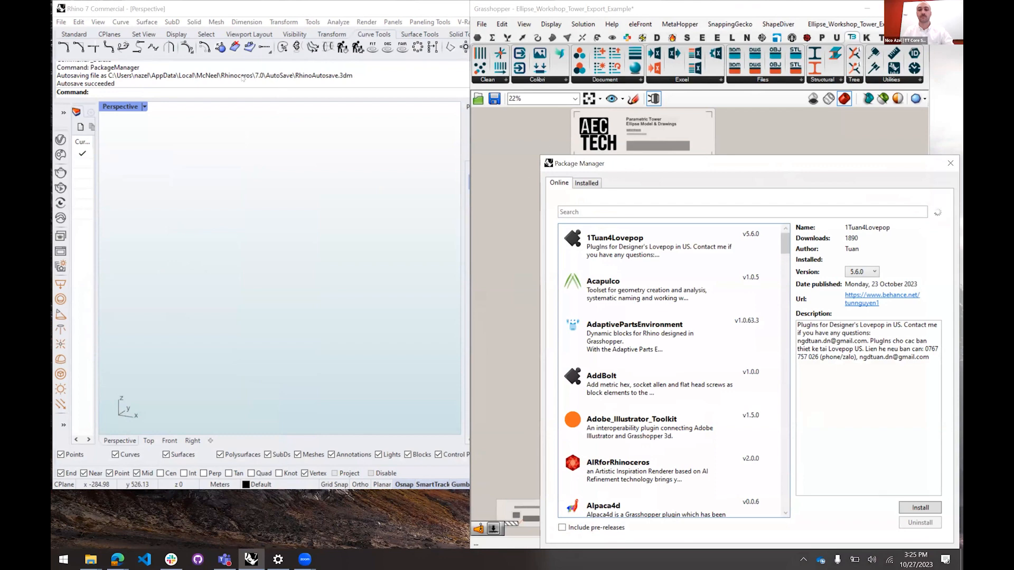
pyautogui.moveTo(701, 166); pyautogui.dragTo(297, 115)
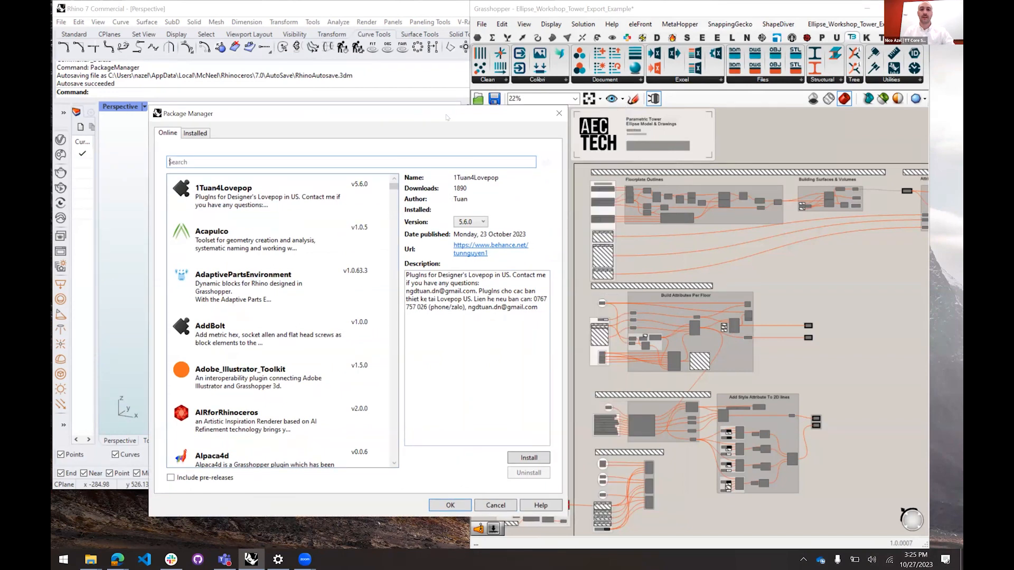
pyautogui.moveTo(566, 515); pyautogui.dragTo(514, 426)
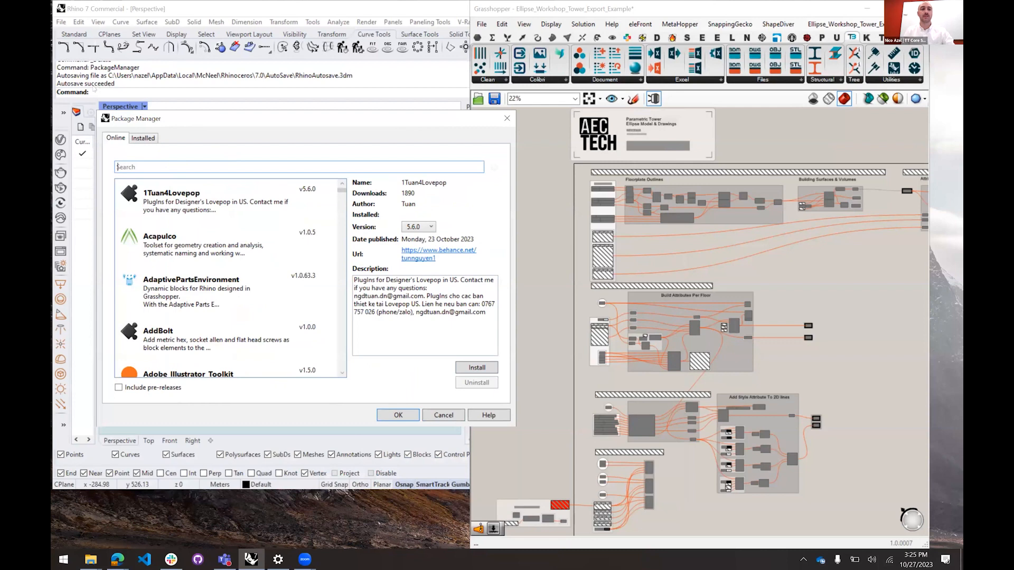
# Browse the list of installed packages from start to end in the Package Manager
pyautogui.click(140, 139)
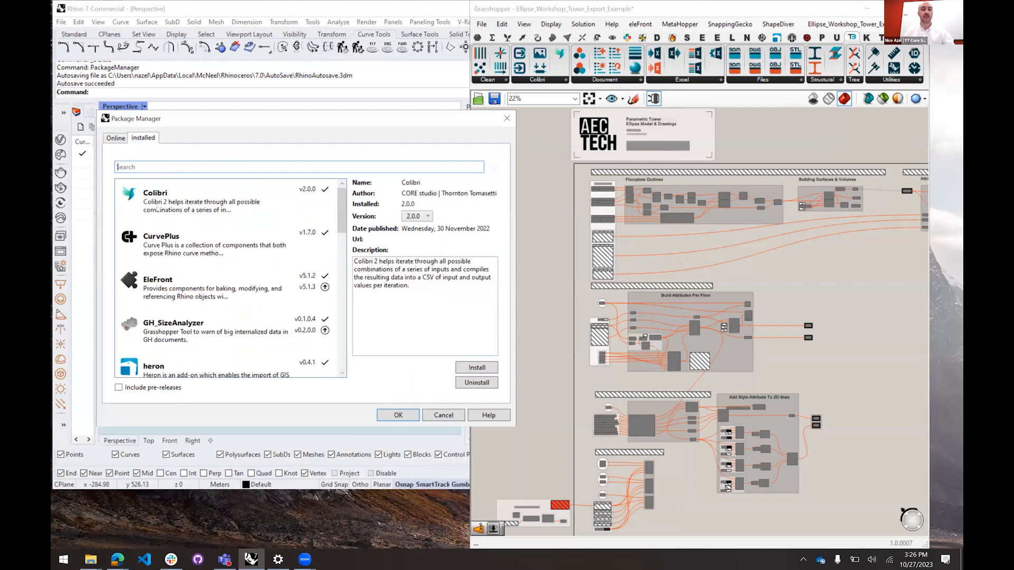
pyautogui.scroll(-5, 206, 242)
pyautogui.scroll(6, 195, 317)
pyautogui.scroll(-6, 195, 317)
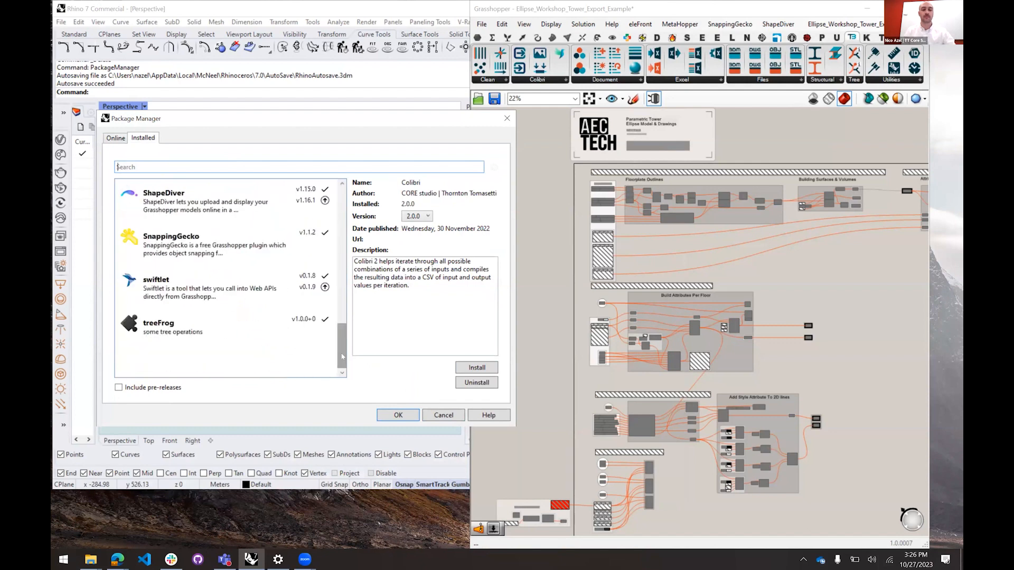
# Search the online packages for "tt", view the TTToolbox package details, and close the Package Manager without installing anything
pyautogui.click(109, 138)
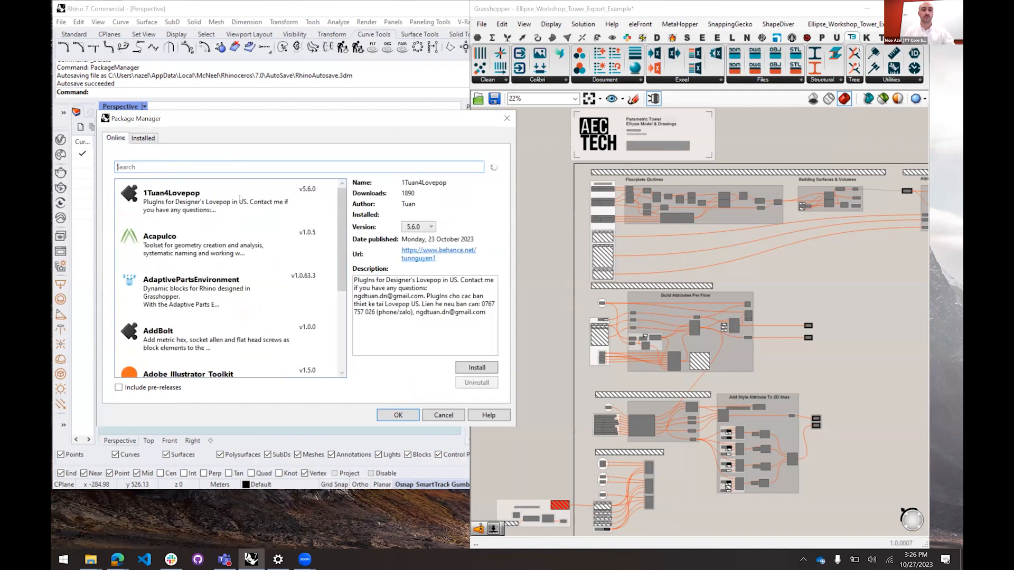
pyautogui.write('tt')
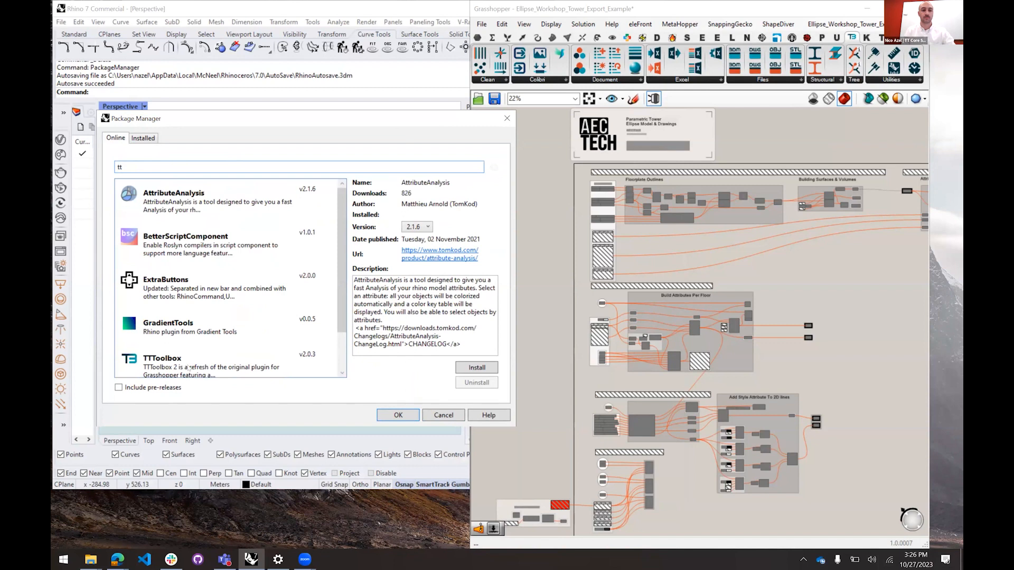
pyautogui.click(188, 368)
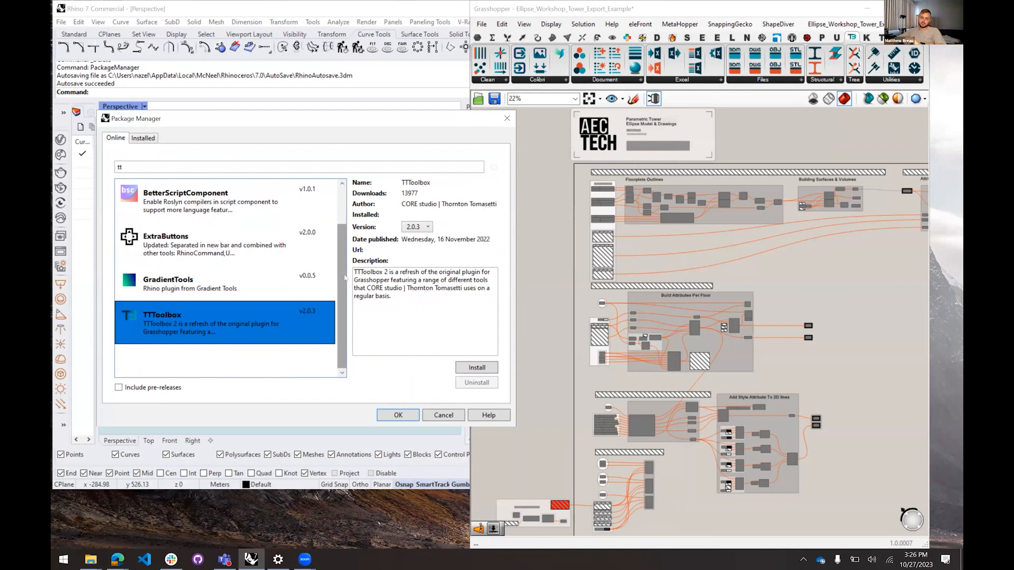
pyautogui.scroll(2, 344, 278)
pyautogui.scroll(-2, 325, 305)
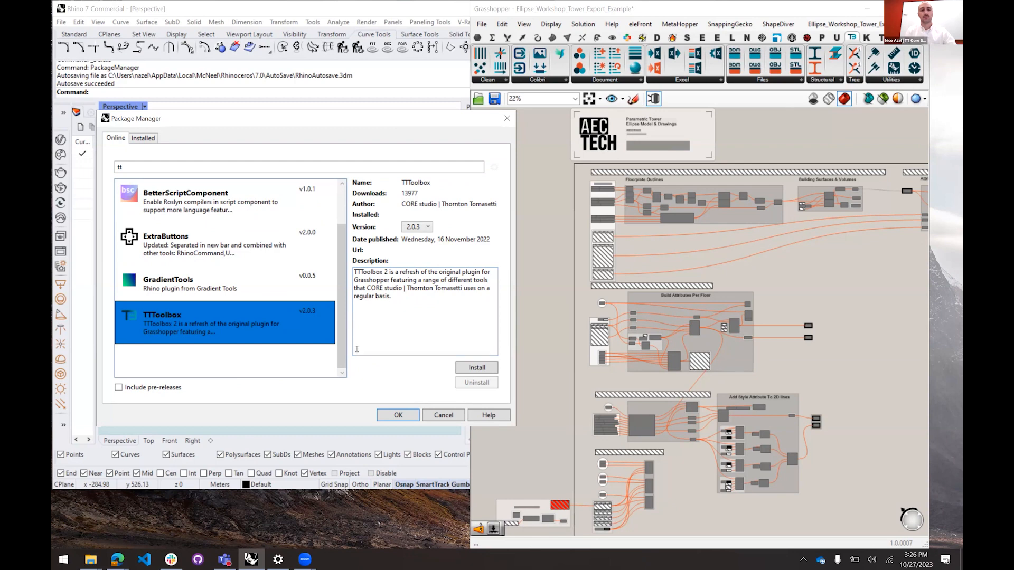
pyautogui.click(507, 119)
# Enable the Input Controls sliders that feed the Floorplate Outlines group, from Base Radius to Chamfer High
pyautogui.scroll(5, 623, 199)
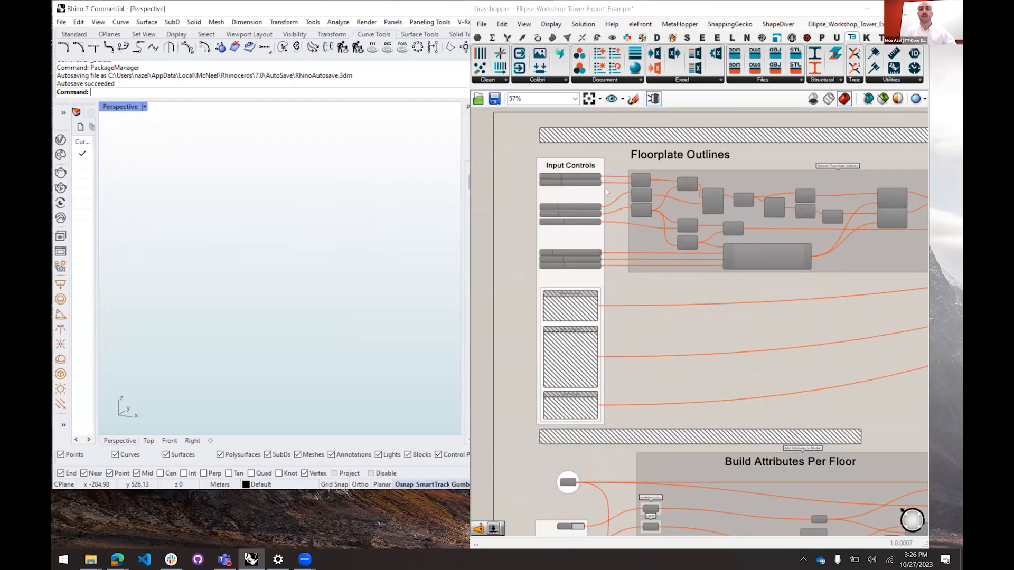
pyautogui.moveTo(669, 374); pyautogui.dragTo(514, 169)
pyautogui.click(684, 399)
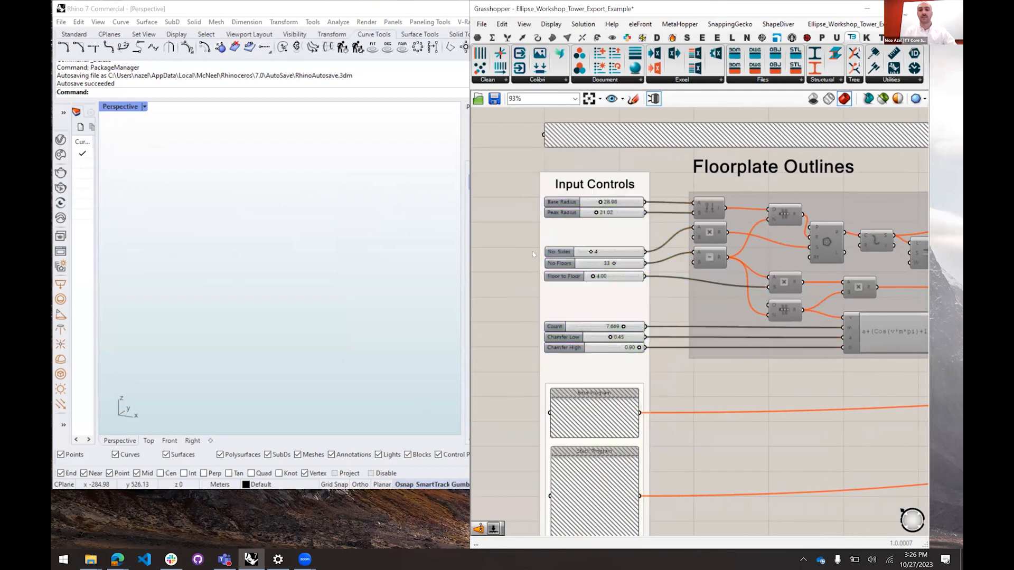
pyautogui.scroll(2, 533, 252)
pyautogui.moveTo(507, 287); pyautogui.dragTo(508, 256)
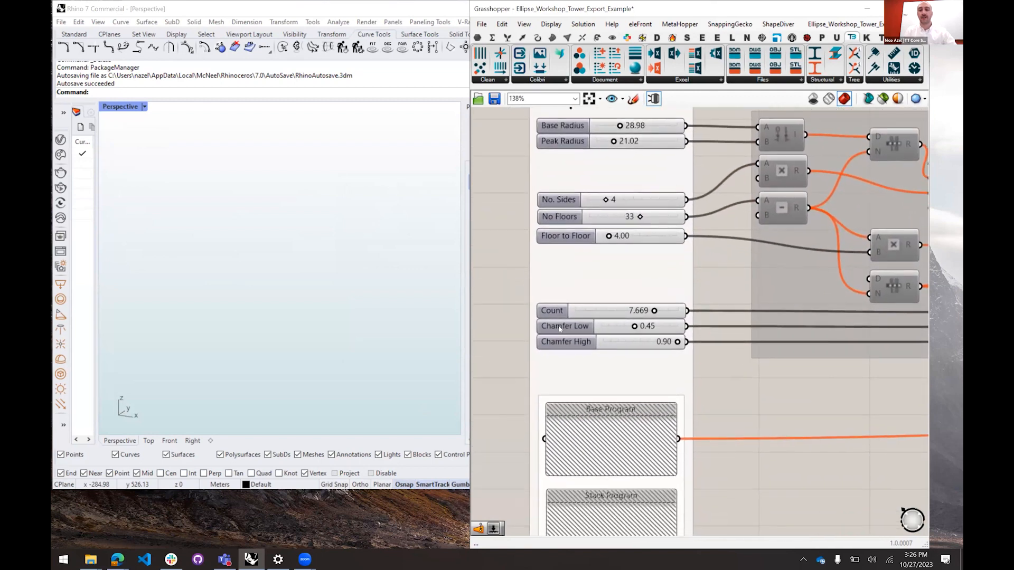
# Enable the Floors parameter's neighbouring sliders, from Spacing to Column Radius, that drive the Generate Drawings cluster
pyautogui.moveTo(710, 393); pyautogui.dragTo(760, 112)
pyautogui.moveTo(717, 357); pyautogui.dragTo(686, 185)
pyautogui.scroll(-3, 686, 184)
pyautogui.scroll(2, 688, 317)
pyautogui.moveTo(688, 317); pyautogui.dragTo(606, 136)
pyautogui.scroll(1, 599, 317)
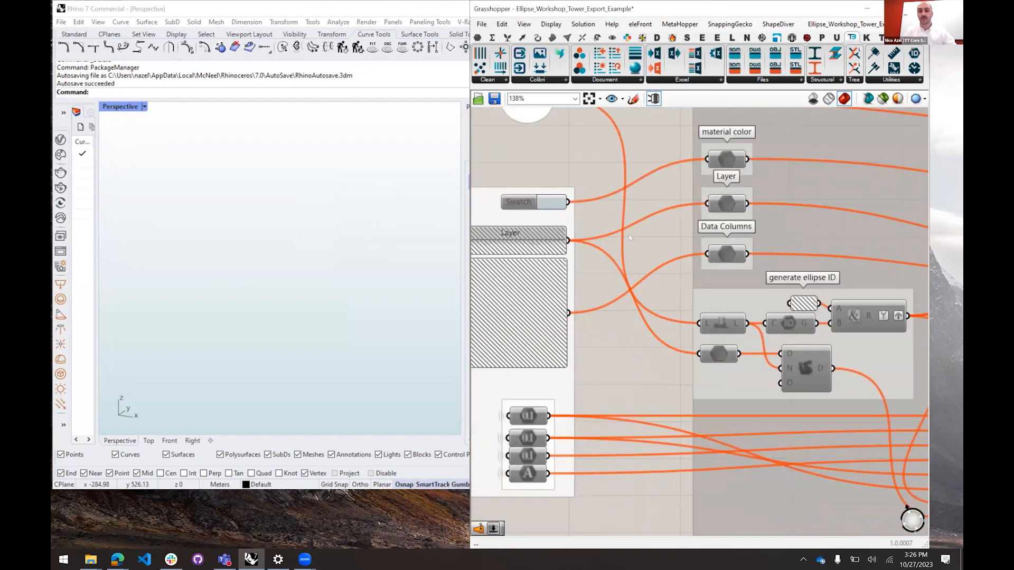
pyautogui.moveTo(592, 349); pyautogui.dragTo(611, 177)
pyautogui.scroll(-3, 611, 365)
pyautogui.scroll(-5, 631, 262)
pyautogui.moveTo(635, 421); pyautogui.dragTo(449, 115)
pyautogui.scroll(6, 603, 288)
pyautogui.middleClick(536, 165)
pyautogui.click(529, 210)
pyautogui.click(537, 318)
# Widen the Generate Drawings sliders so that their output ends align with the Mullion Spacing slider
pyautogui.scroll(1, 538, 315)
pyautogui.scroll(3, 537, 303)
pyautogui.moveTo(613, 335); pyautogui.dragTo(685, 410)
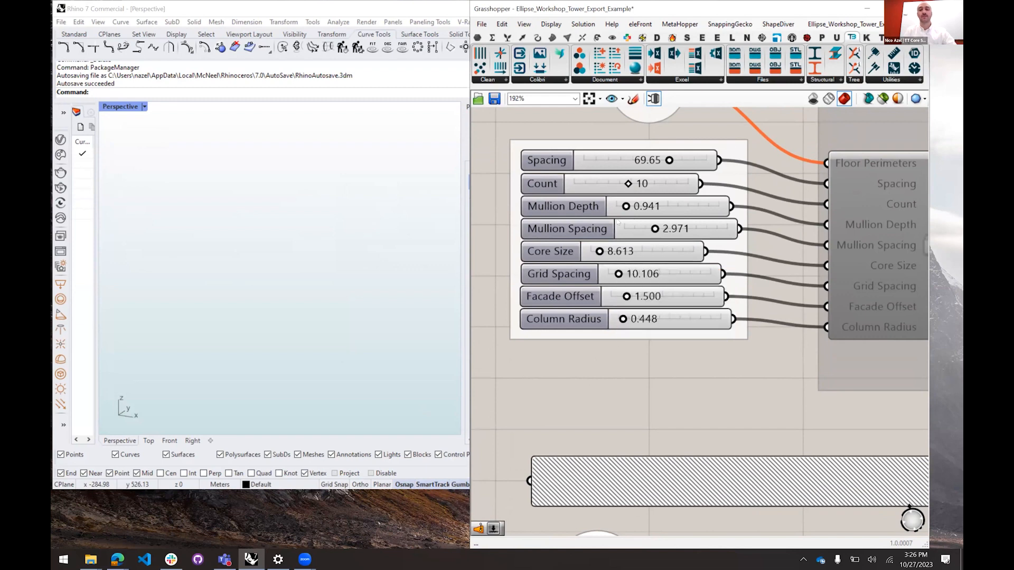
pyautogui.moveTo(704, 253); pyautogui.dragTo(739, 291)
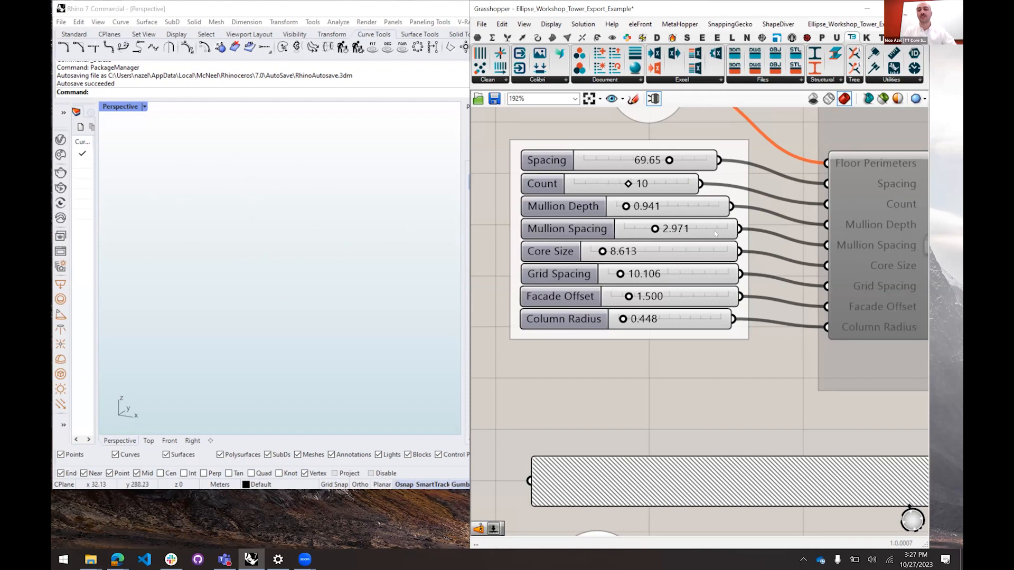
pyautogui.moveTo(723, 207); pyautogui.dragTo(739, 158)
pyautogui.moveTo(730, 316); pyautogui.dragTo(733, 311)
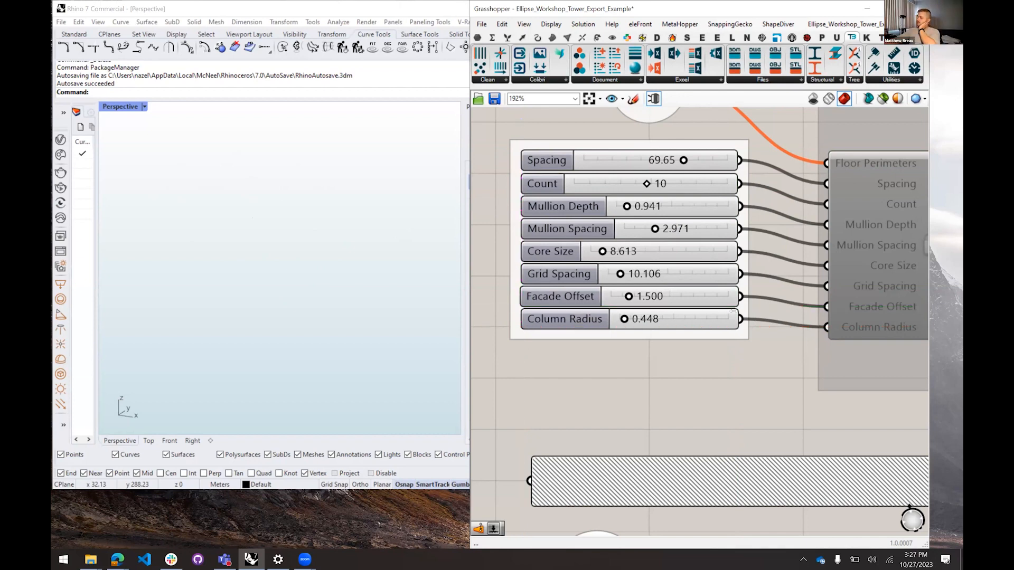
# Clear the stray letter from Rhino's command line and return to the Grasshopper canvas
pyautogui.scroll(-2, 737, 373)
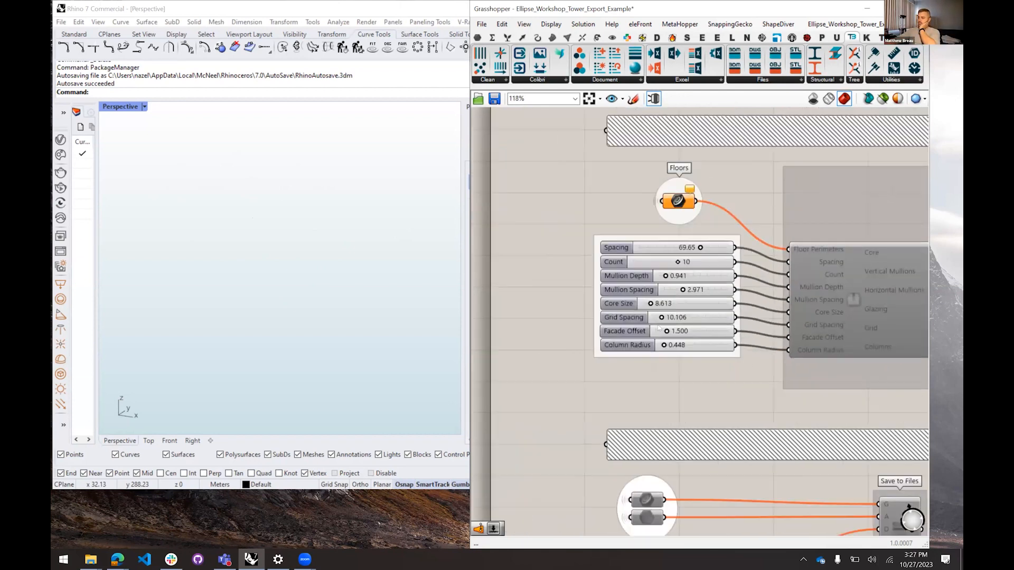
pyautogui.moveTo(613, 213); pyautogui.dragTo(590, 277)
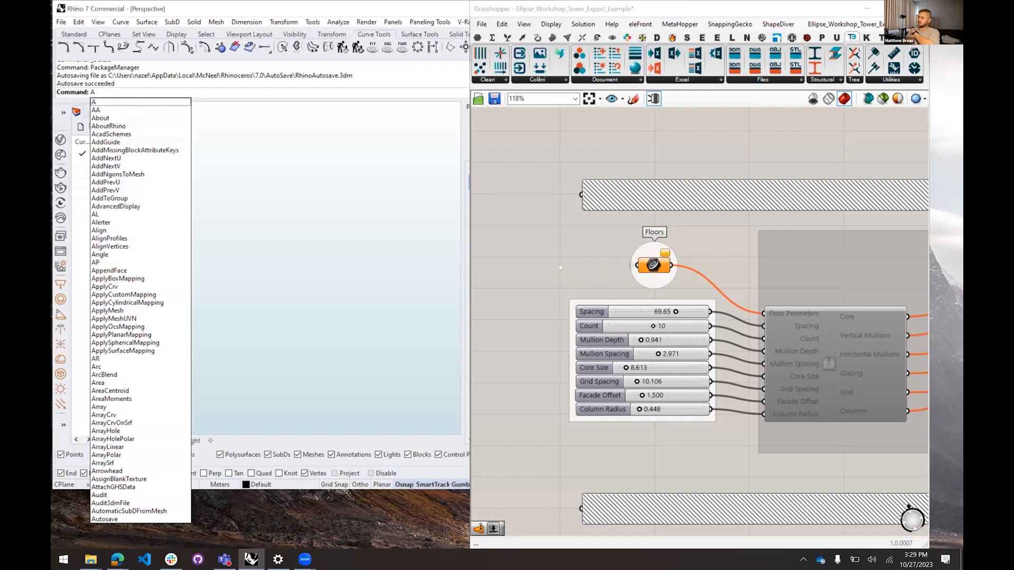
pyautogui.scroll(-2, 561, 267)
pyautogui.press('BackSpace')
pyautogui.click(549, 212)
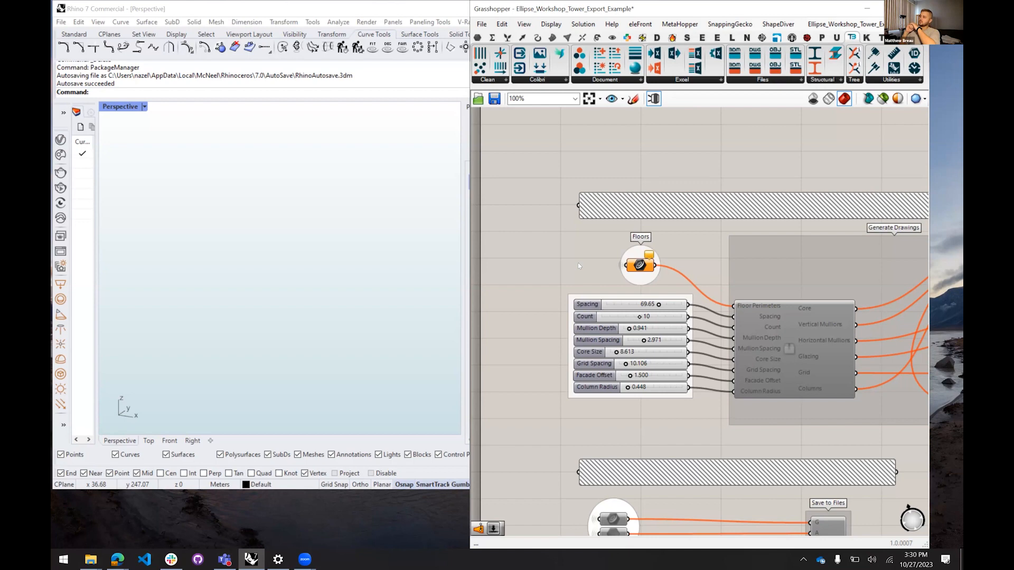
# Enable all components in the Building Massing row, including Floorplate Outlines, Building Surfaces & Volumes and Attribute Analysis, with their input panels
pyautogui.scroll(-5, 577, 262)
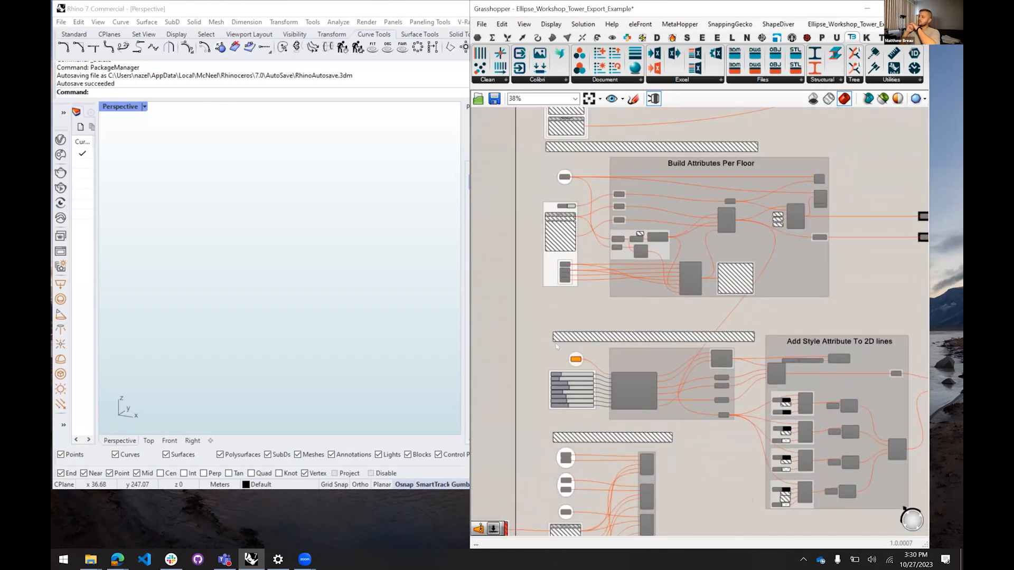
pyautogui.scroll(-3, 557, 346)
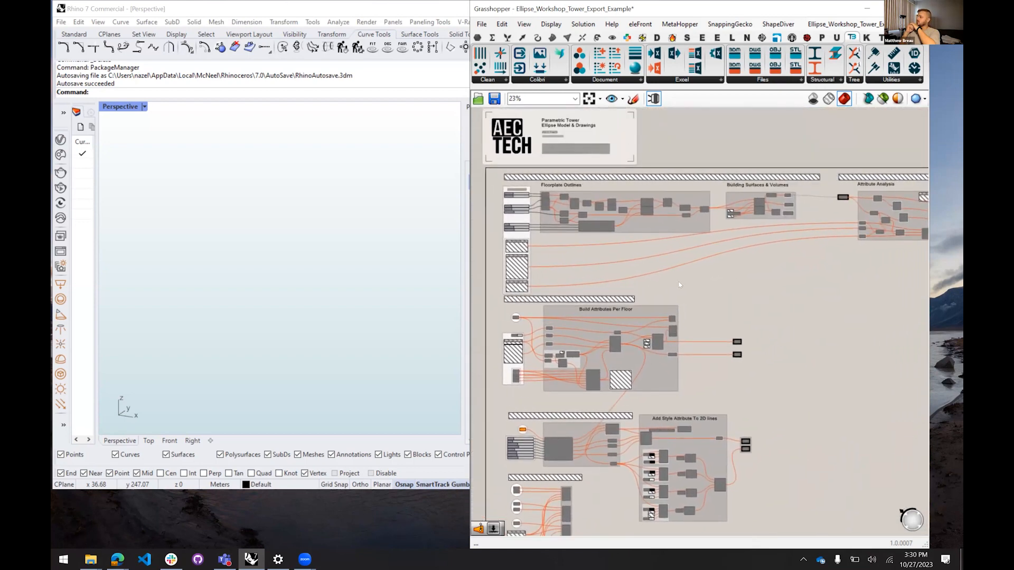
pyautogui.scroll(-2, 679, 285)
pyautogui.moveTo(735, 279); pyautogui.dragTo(742, 295)
pyautogui.scroll(2, 730, 281)
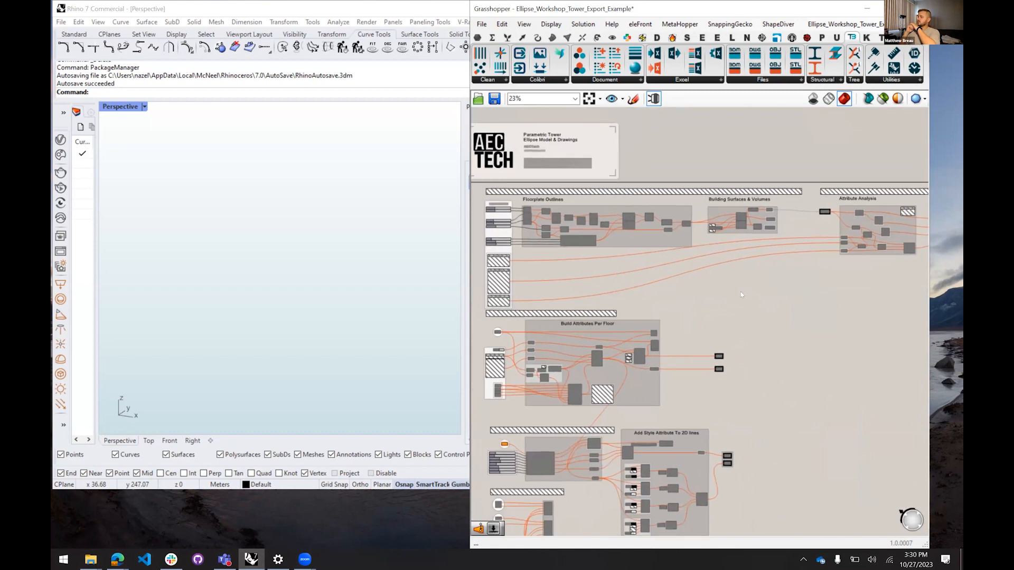
pyautogui.scroll(-1, 742, 295)
pyautogui.moveTo(913, 295); pyautogui.dragTo(806, 287)
pyautogui.moveTo(918, 307); pyautogui.dragTo(508, 204)
pyautogui.middleClick(633, 266)
pyautogui.click(660, 266)
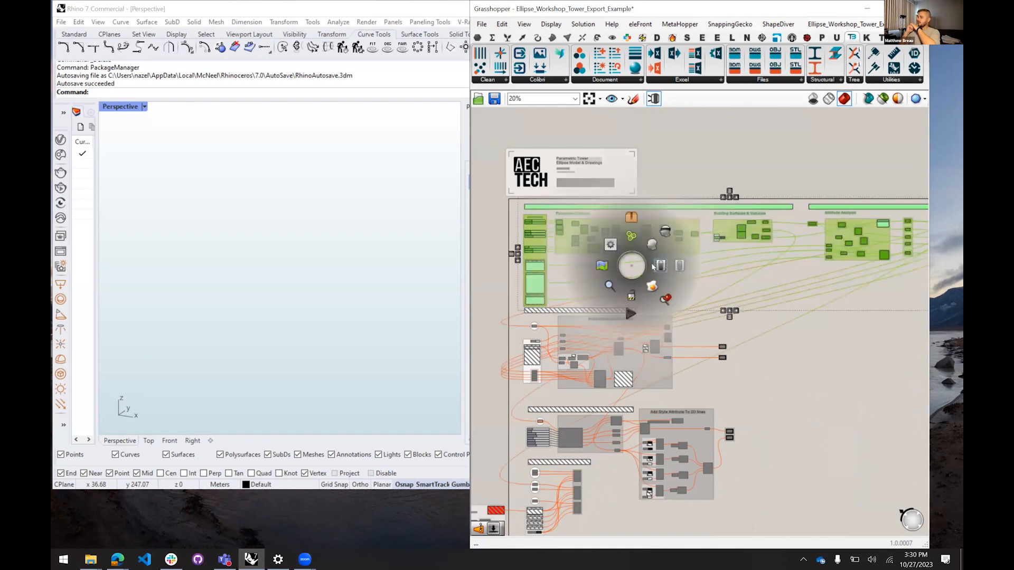
pyautogui.click(766, 307)
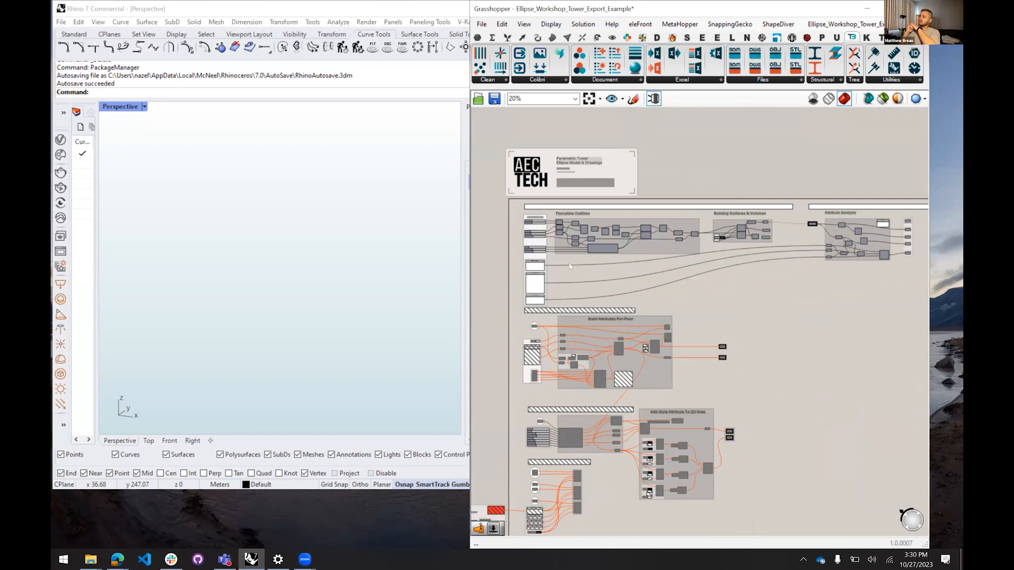
# Examine the Floorplate Outlines inputs and the contents of the Base Program, Stack Program and Top Program panels
pyautogui.scroll(5, 569, 267)
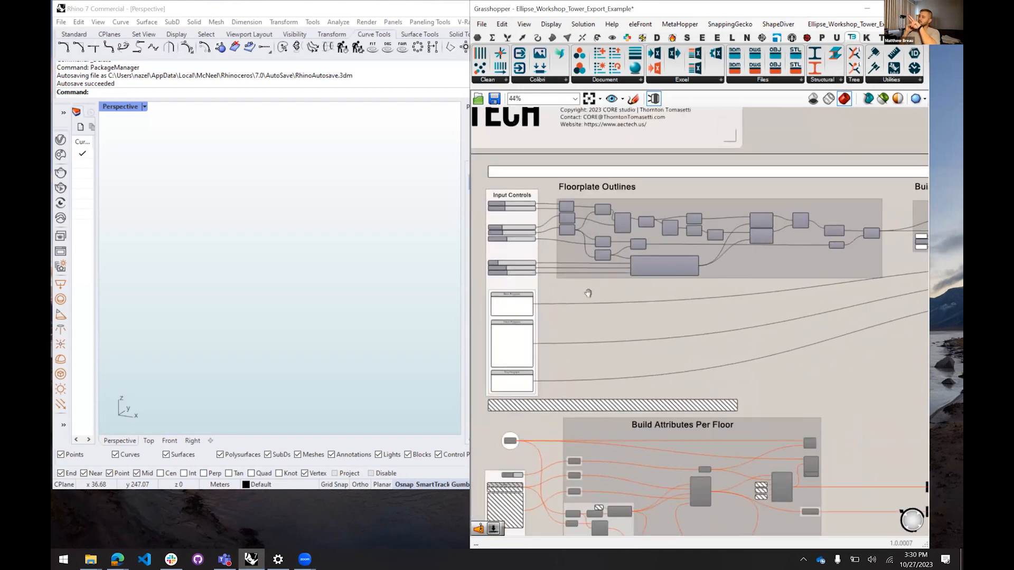
pyautogui.moveTo(587, 293); pyautogui.dragTo(591, 303)
pyautogui.scroll(2, 602, 296)
pyautogui.scroll(-2, 604, 294)
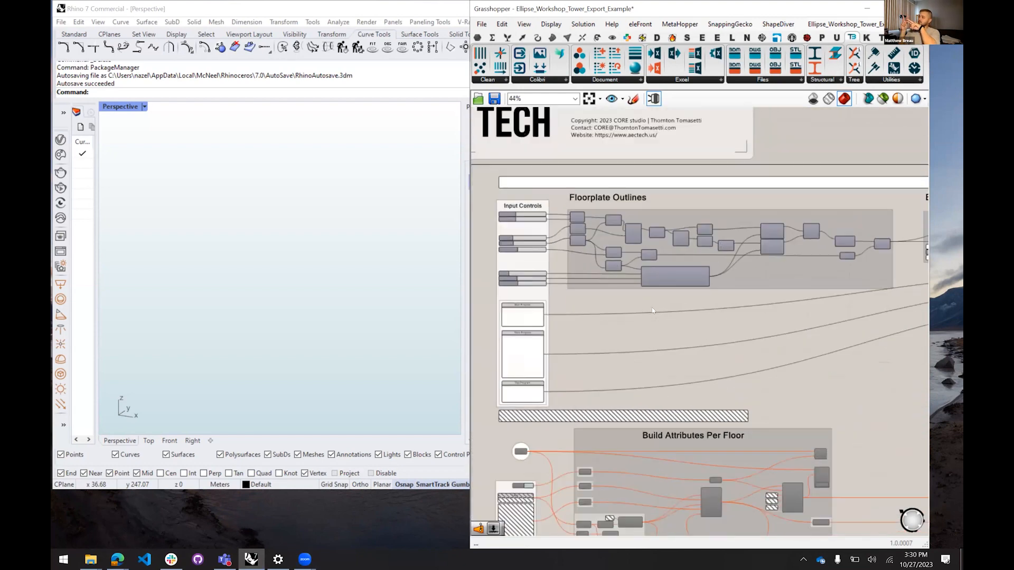
pyautogui.scroll(2, 660, 309)
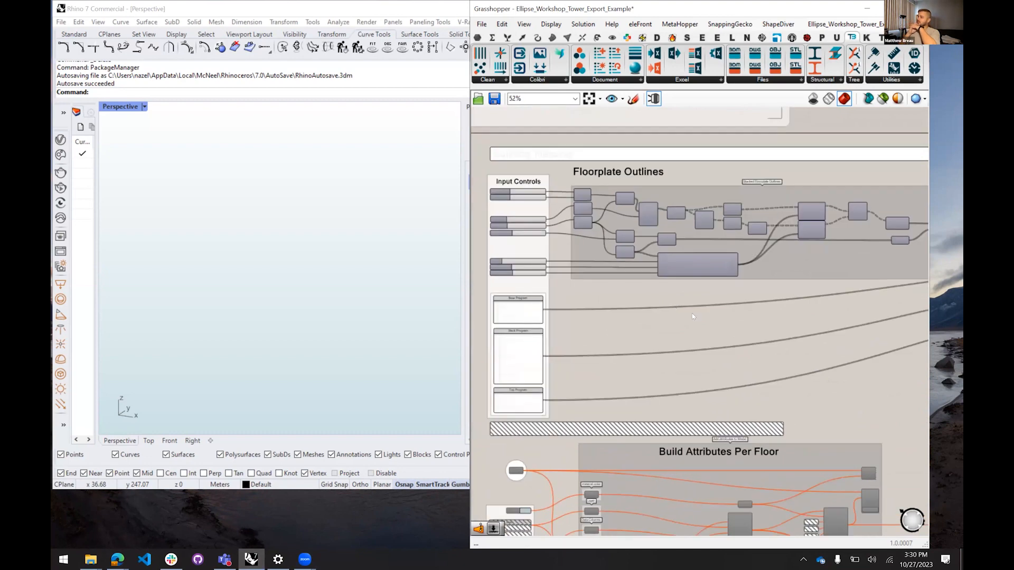
pyautogui.moveTo(693, 317); pyautogui.dragTo(686, 313)
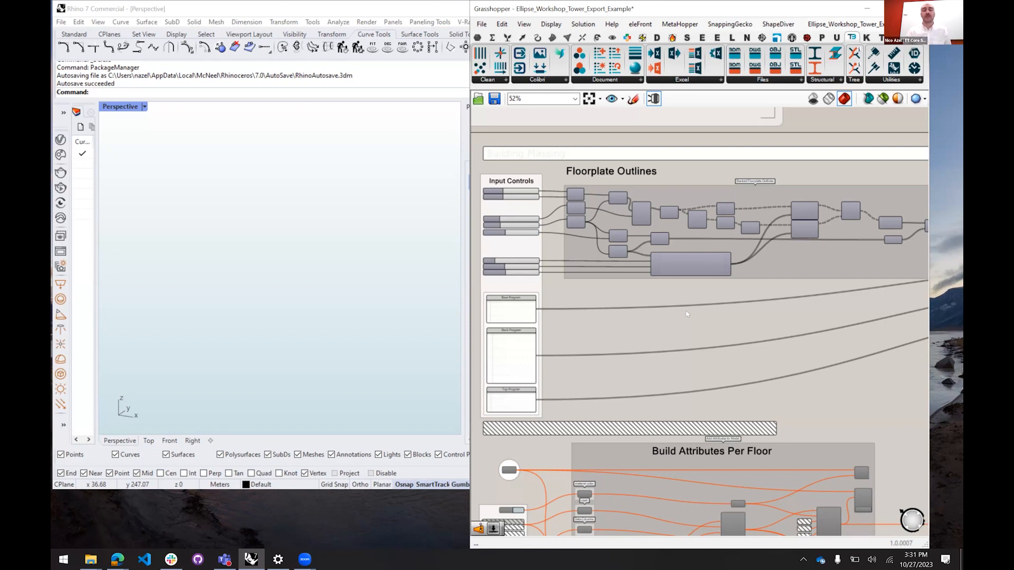
pyautogui.scroll(4, 565, 324)
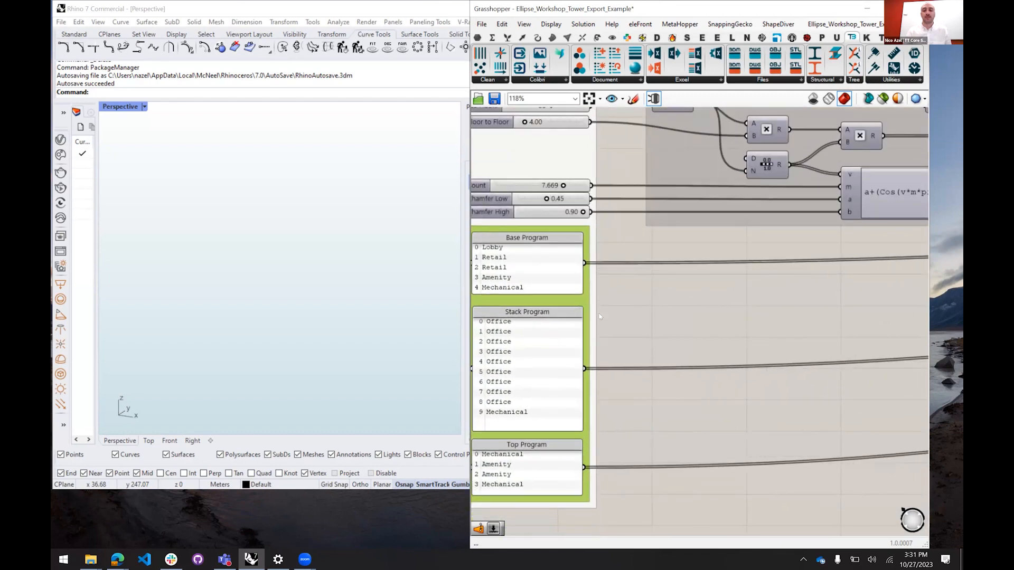
# Widen the Grasshopper window and examine the Building Massing row from Floorplate Outlines through Building Surfaces & Volumes
pyautogui.scroll(-4, 667, 337)
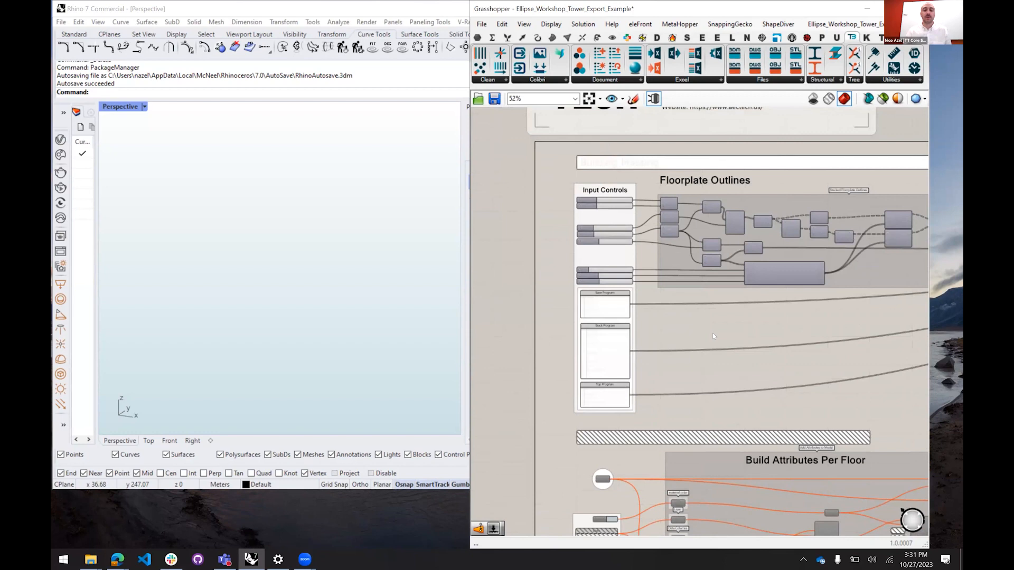
pyautogui.moveTo(772, 320); pyautogui.dragTo(652, 327)
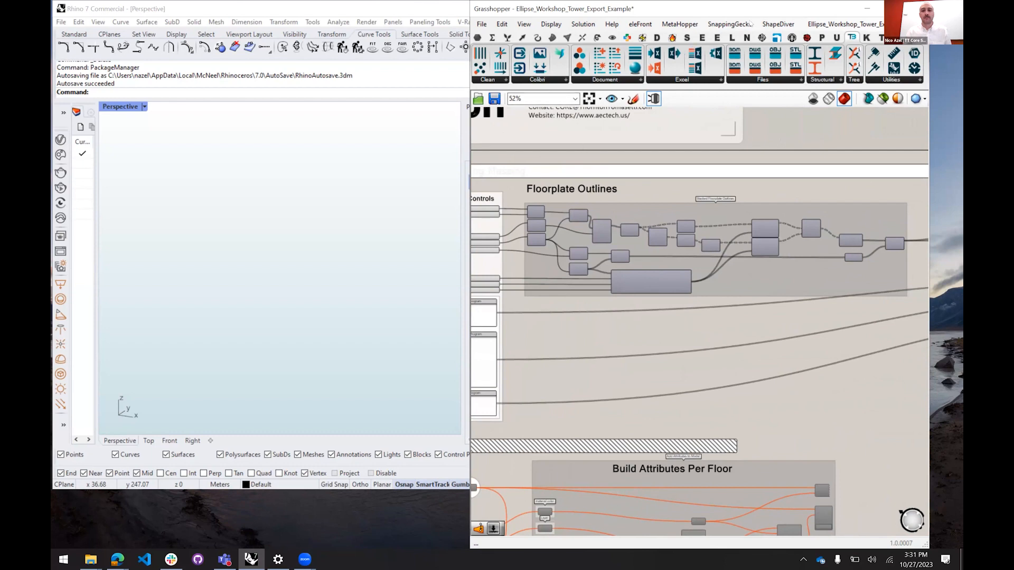
pyautogui.moveTo(763, 7); pyautogui.dragTo(796, 38)
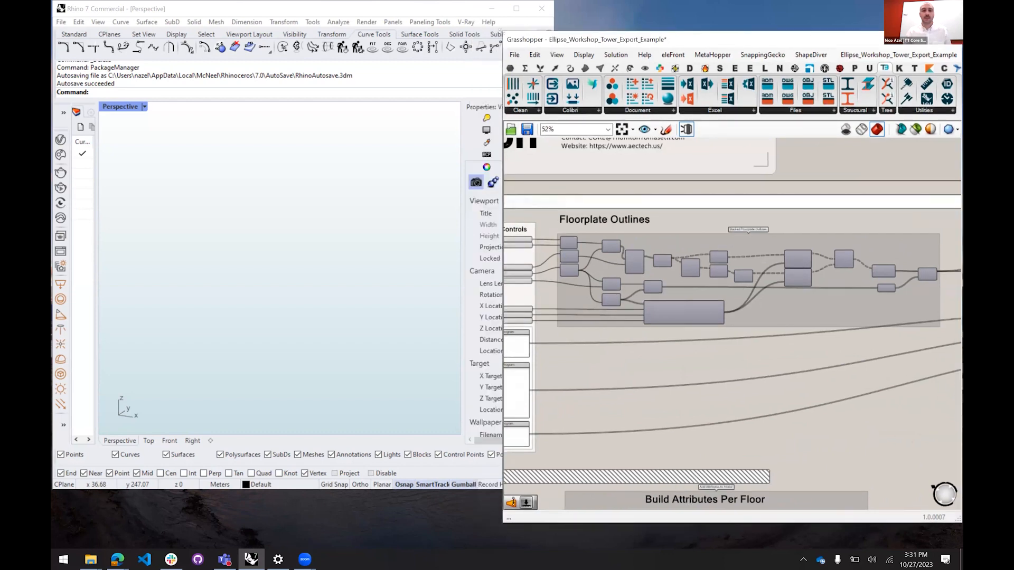
pyautogui.moveTo(502, 32); pyautogui.dragTo(74, 31)
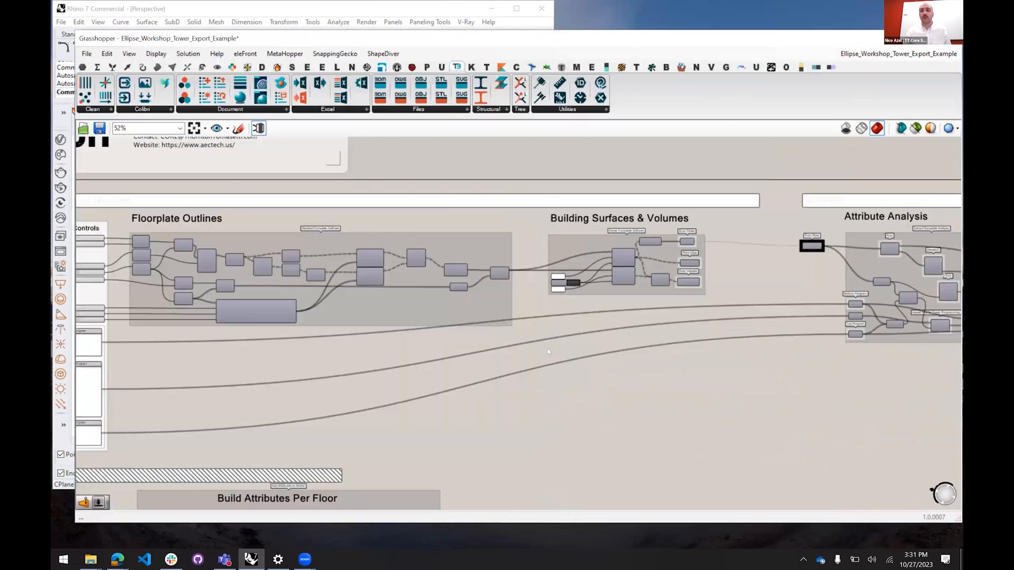
pyautogui.moveTo(672, 411); pyautogui.dragTo(665, 407)
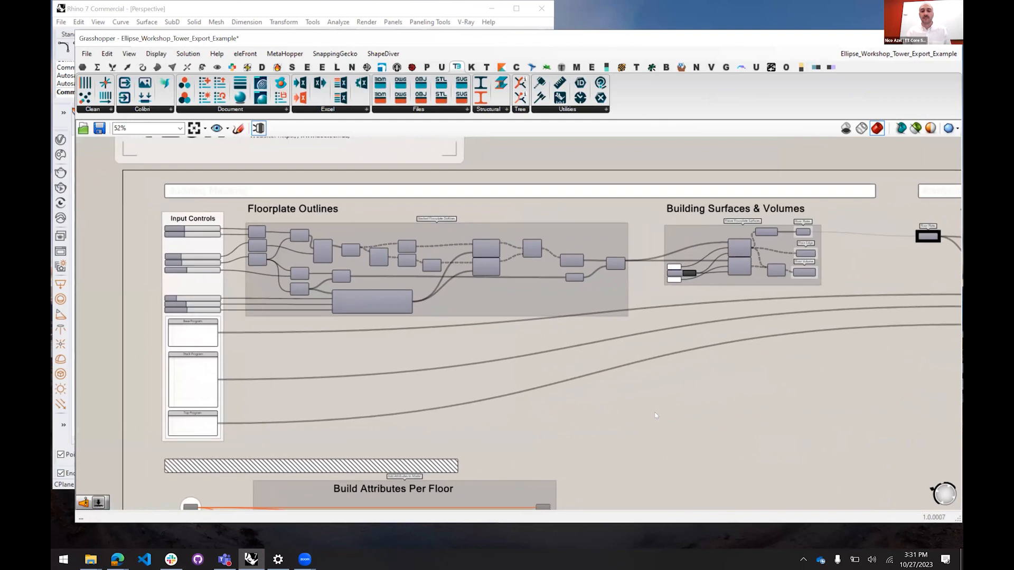
pyautogui.moveTo(822, 427); pyautogui.dragTo(143, 193)
pyautogui.moveTo(674, 326); pyautogui.dragTo(305, 308)
pyautogui.moveTo(891, 353); pyautogui.dragTo(634, 372)
pyautogui.moveTo(532, 364); pyautogui.dragTo(952, 352)
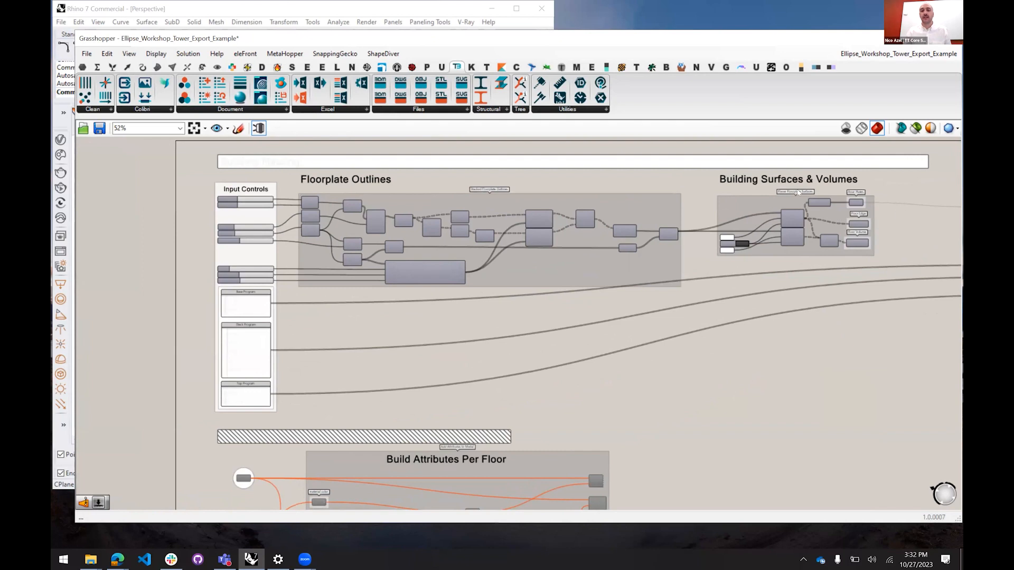
# Turn on the geometry preview of the Floor Volume component in Building Surfaces & Volumes
pyautogui.scroll(3, 908, 200)
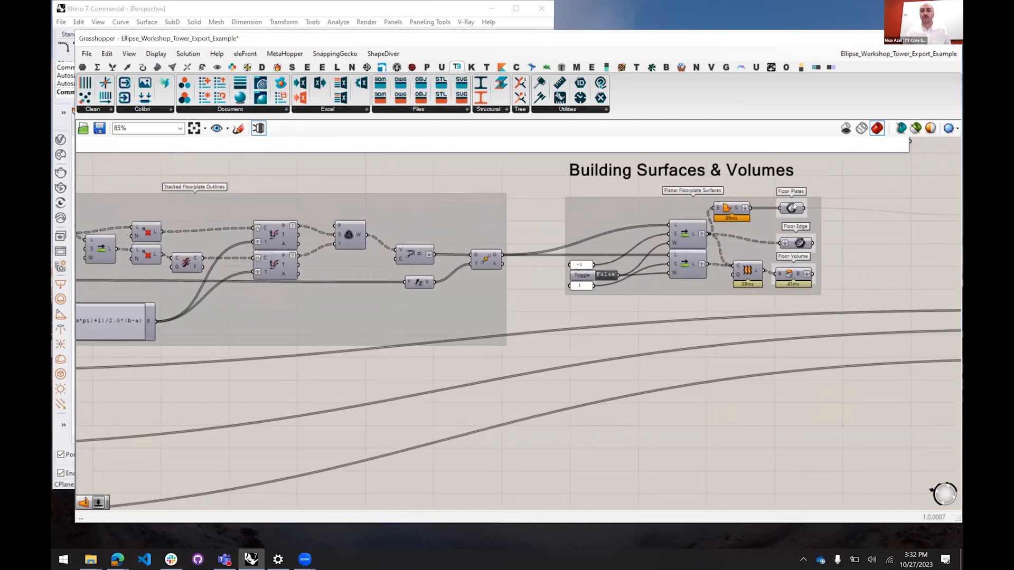
pyautogui.click(792, 273)
pyautogui.middleClick(792, 271)
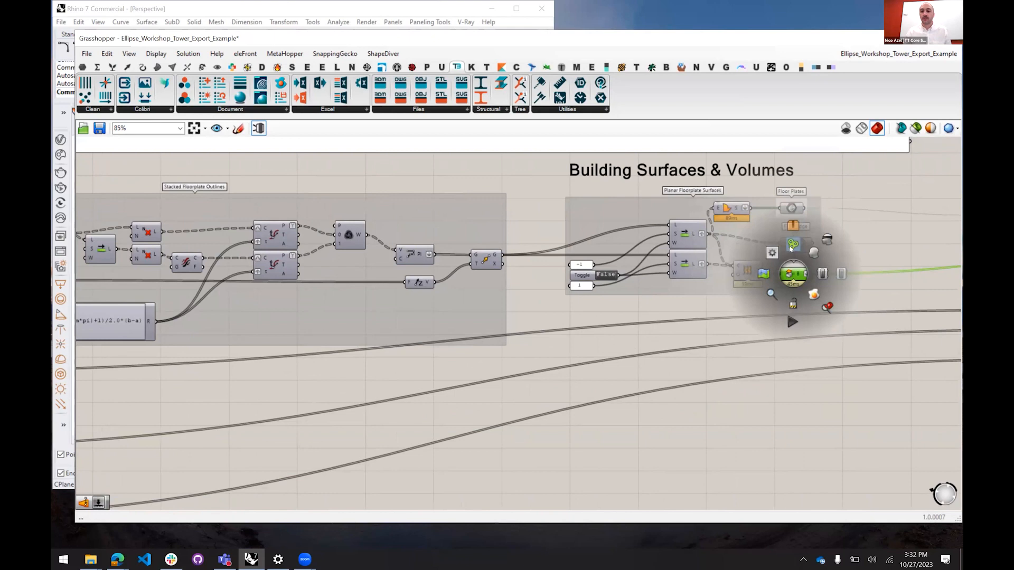
pyautogui.click(845, 246)
pyautogui.click(794, 275)
pyautogui.middleClick(794, 274)
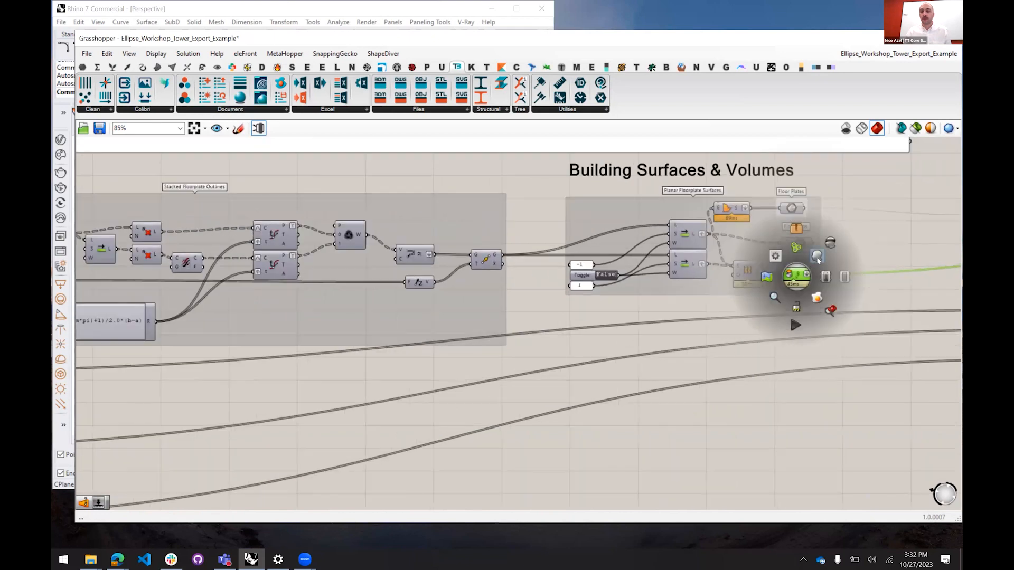
pyautogui.click(850, 246)
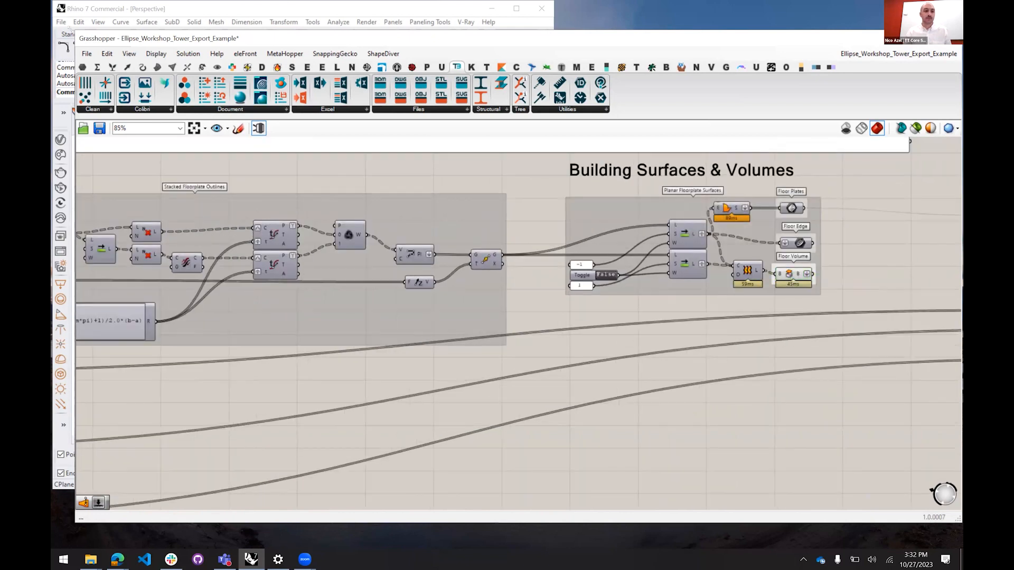
# Place the Grasshopper window beside the Rhino viewport and highlight the Floor Plates, Floor Edge and Floor Volume outputs
pyautogui.press('super+Right')
pyautogui.scroll(-1, 606, 283)
pyautogui.moveTo(704, 331); pyautogui.dragTo(601, 344)
pyautogui.moveTo(916, 290); pyautogui.dragTo(871, 189)
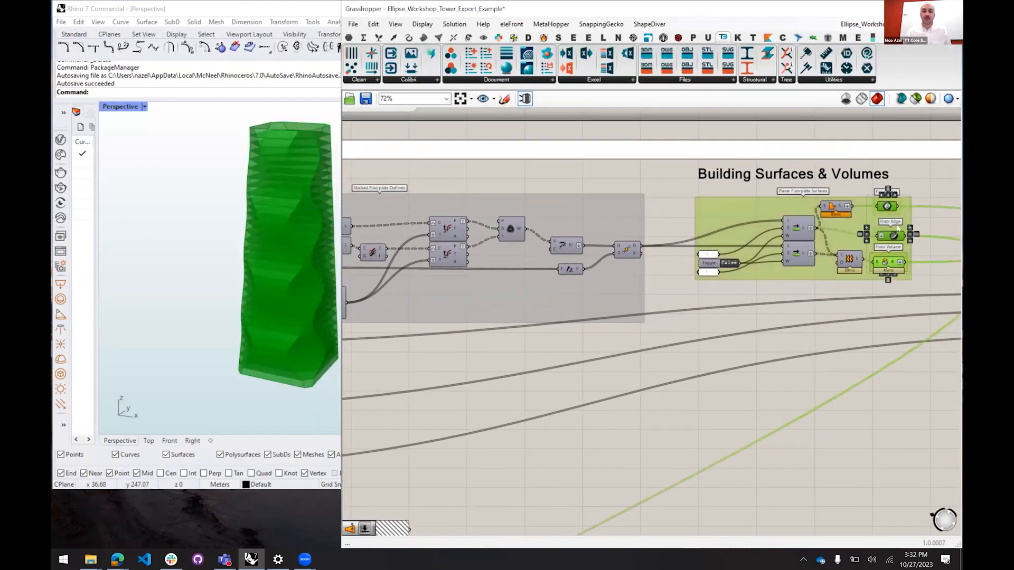
pyautogui.click(932, 243)
pyautogui.scroll(3, 930, 232)
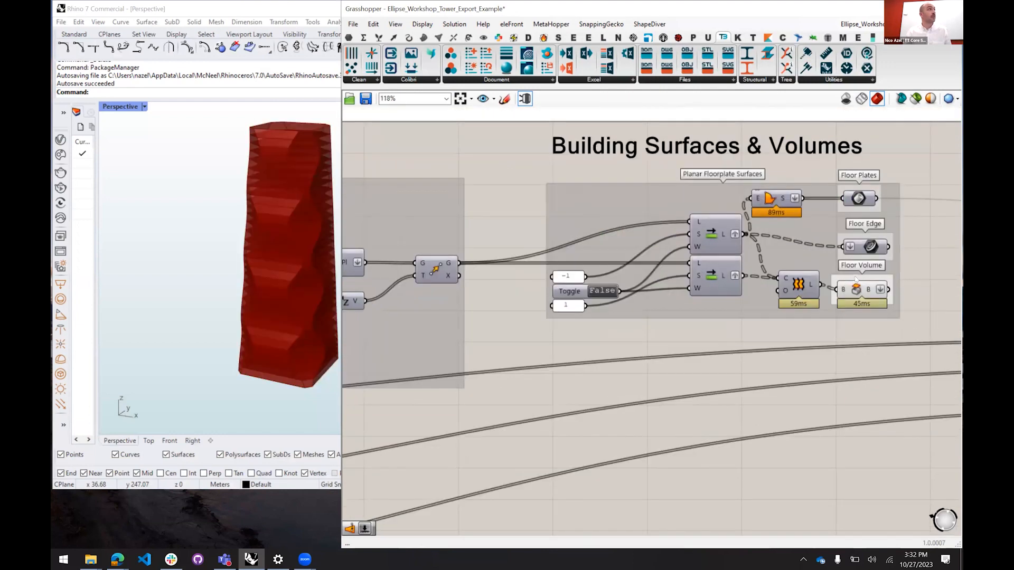
pyautogui.click(871, 247)
pyautogui.click(860, 195)
# Set the tower's Base Radius to 30.69 and No. Sides to 6, and view the reshaped massing in the Rhino viewport
pyautogui.click(501, 179)
pyautogui.moveTo(501, 179); pyautogui.dragTo(739, 202)
pyautogui.scroll(-1, 740, 205)
pyautogui.scroll(-3, 745, 228)
pyautogui.moveTo(531, 327); pyautogui.dragTo(955, 356)
pyautogui.scroll(2, 664, 357)
pyautogui.scroll(1, 664, 357)
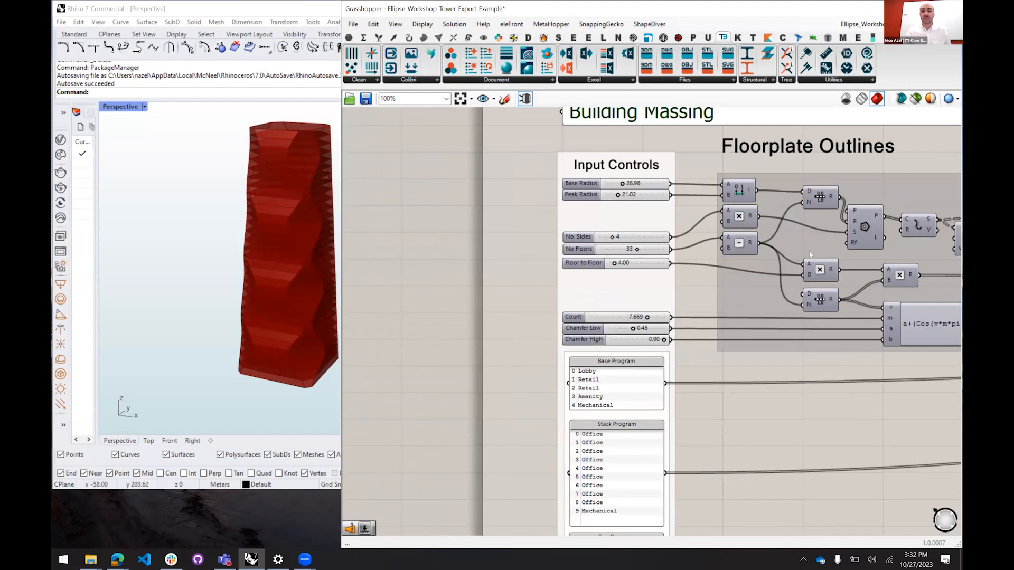
pyautogui.scroll(3, 715, 218)
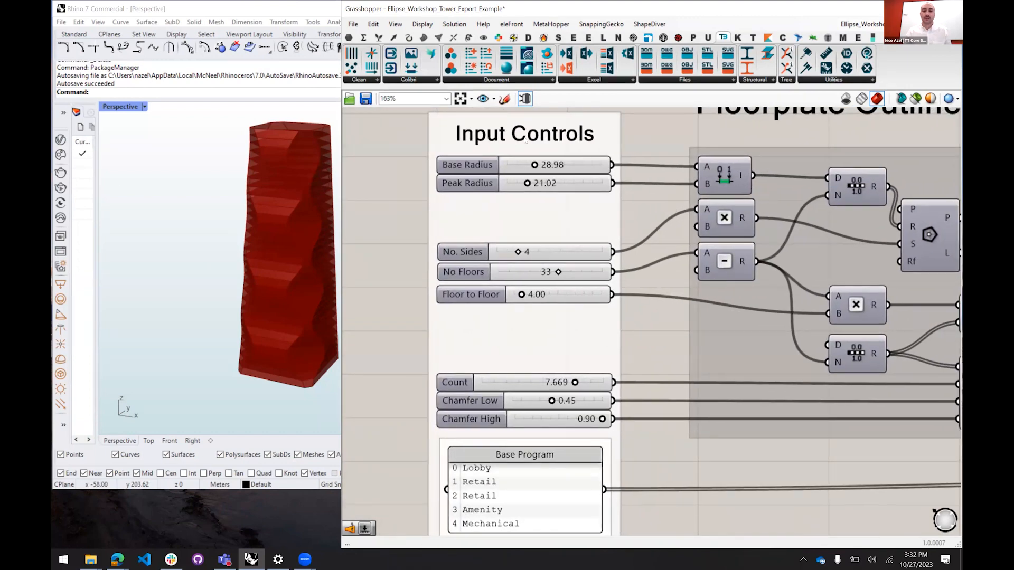
pyautogui.moveTo(533, 165)
pyautogui.mouseDown()
pyautogui.moveTo(551, 164)
pyautogui.moveTo(536, 164)
pyautogui.mouseUp()
pyautogui.moveTo(517, 251); pyautogui.dragTo(561, 254)
pyautogui.moveTo(304, 256); pyautogui.dragTo(271, 254)
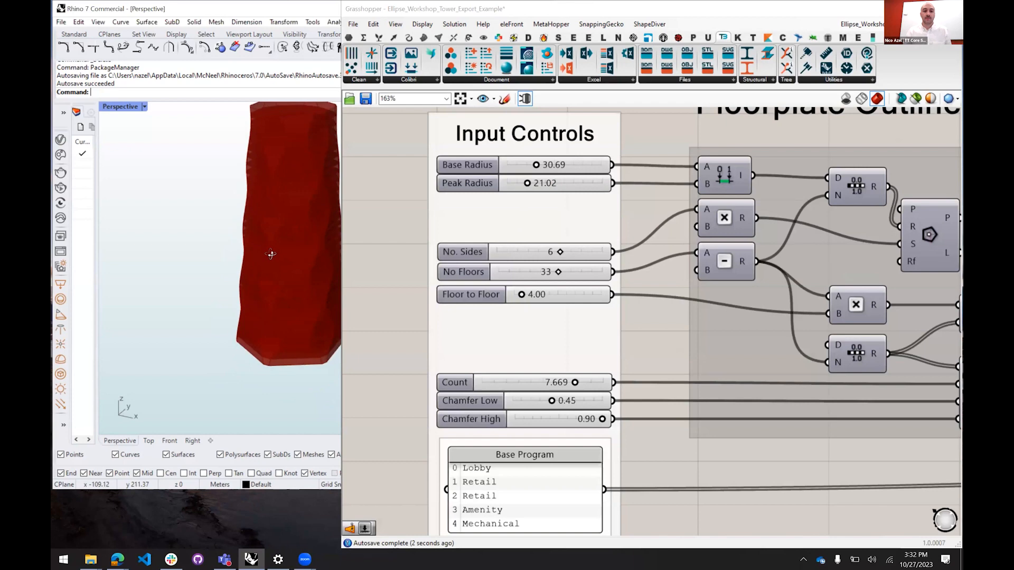
pyautogui.scroll(-6, 270, 259)
pyautogui.scroll(6, 269, 258)
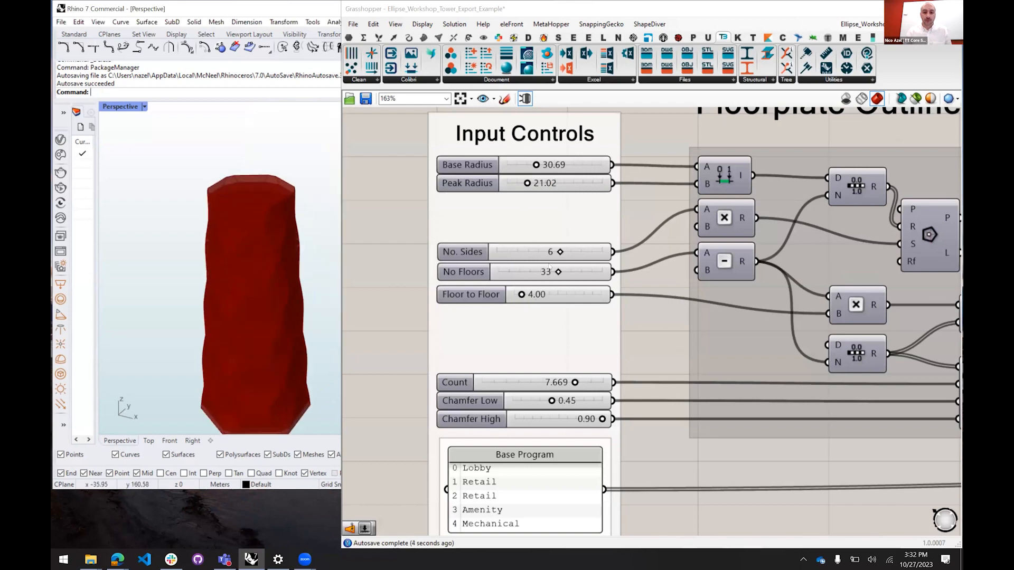
# Set No Floors to 41, Floor to Floor to 5.92 and Chamfer Low to 0.28 in the Input Controls
pyautogui.moveTo(552, 273); pyautogui.dragTo(574, 272)
pyautogui.moveTo(527, 295); pyautogui.dragTo(537, 308)
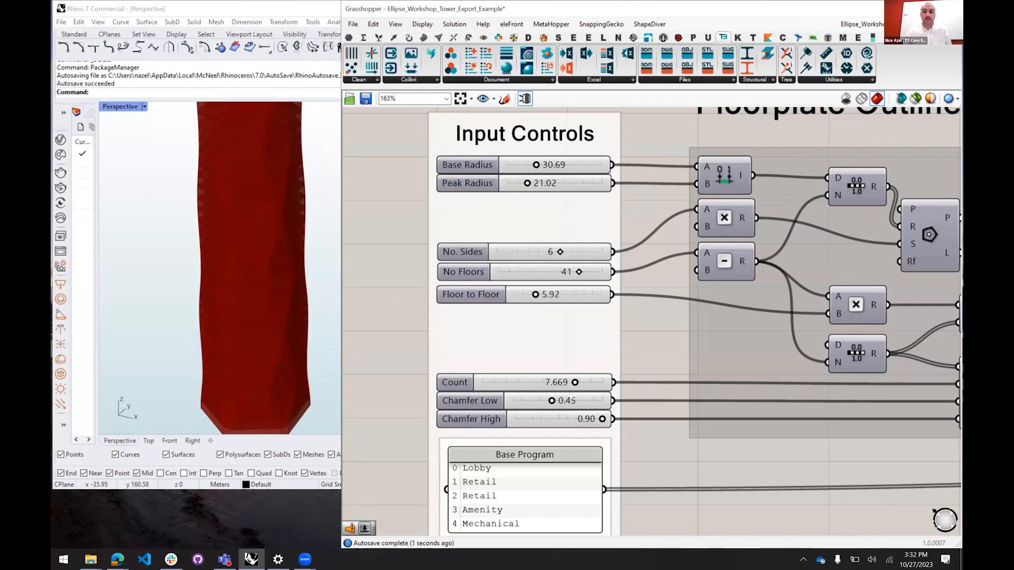
pyautogui.moveTo(549, 401)
pyautogui.mouseDown()
pyautogui.moveTo(521, 401)
pyautogui.moveTo(531, 400)
pyautogui.mouseUp()
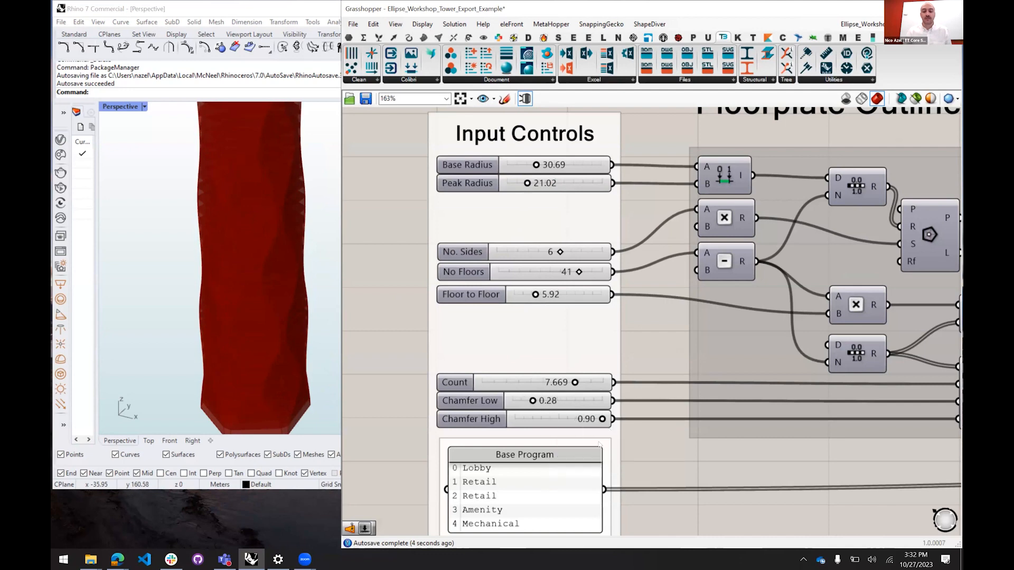
# Highlight the Base Program, Top Program and Stack Program panels one by one and compare them with the tower
pyautogui.moveTo(636, 477); pyautogui.dragTo(648, 182)
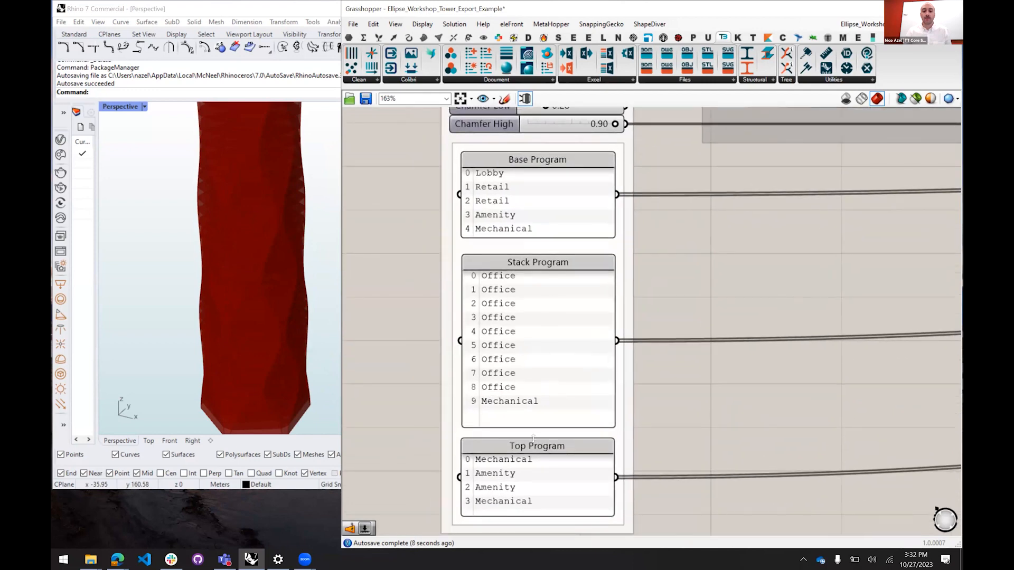
pyautogui.click(536, 171)
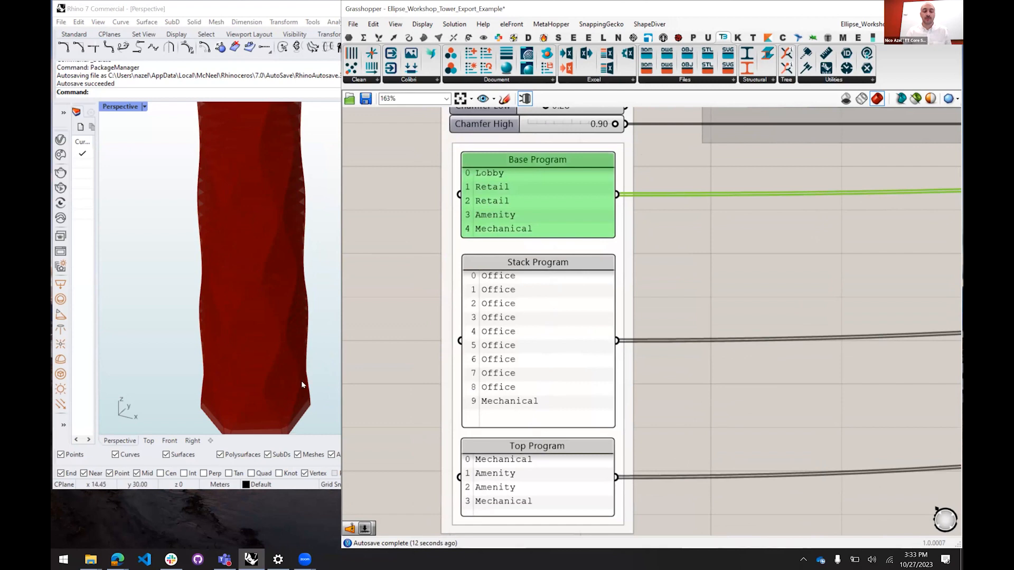
pyautogui.click(482, 472)
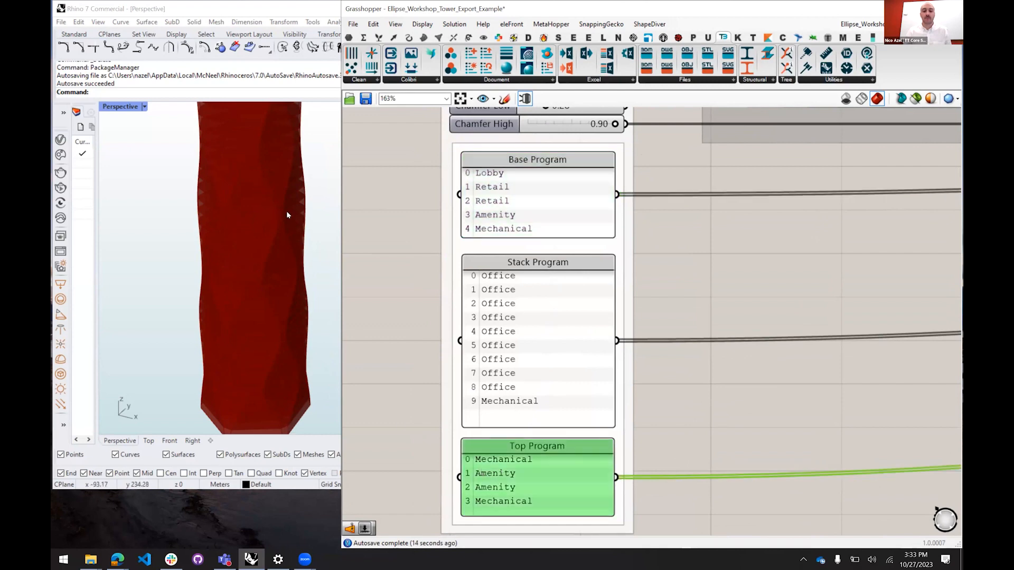
pyautogui.scroll(-1, 287, 211)
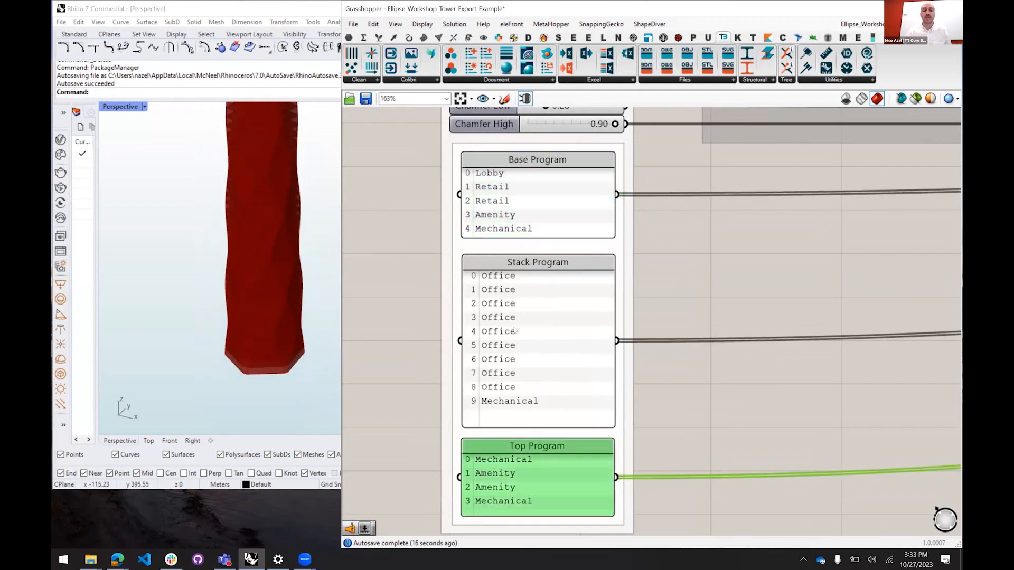
pyautogui.click(504, 347)
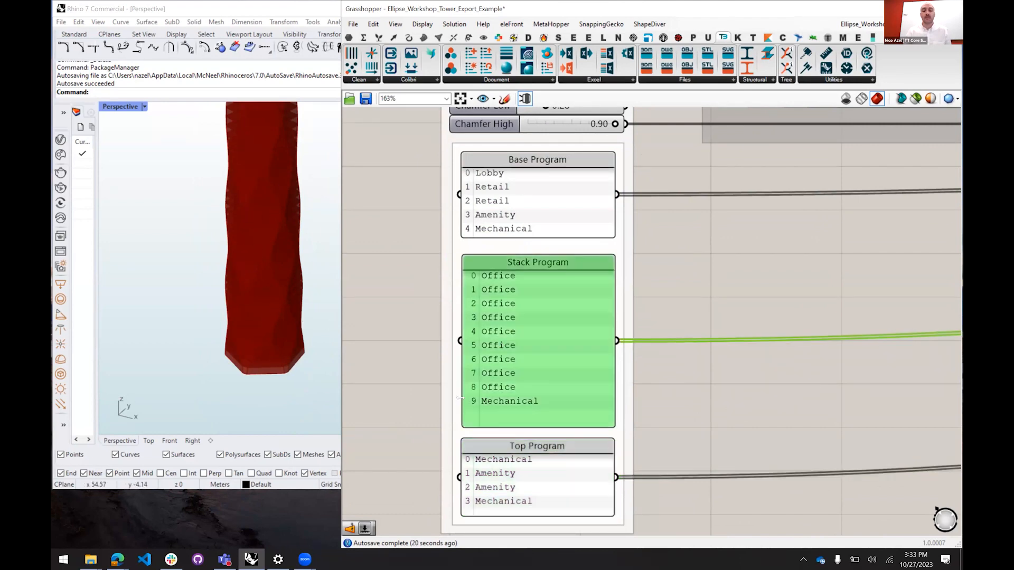
pyautogui.click(735, 412)
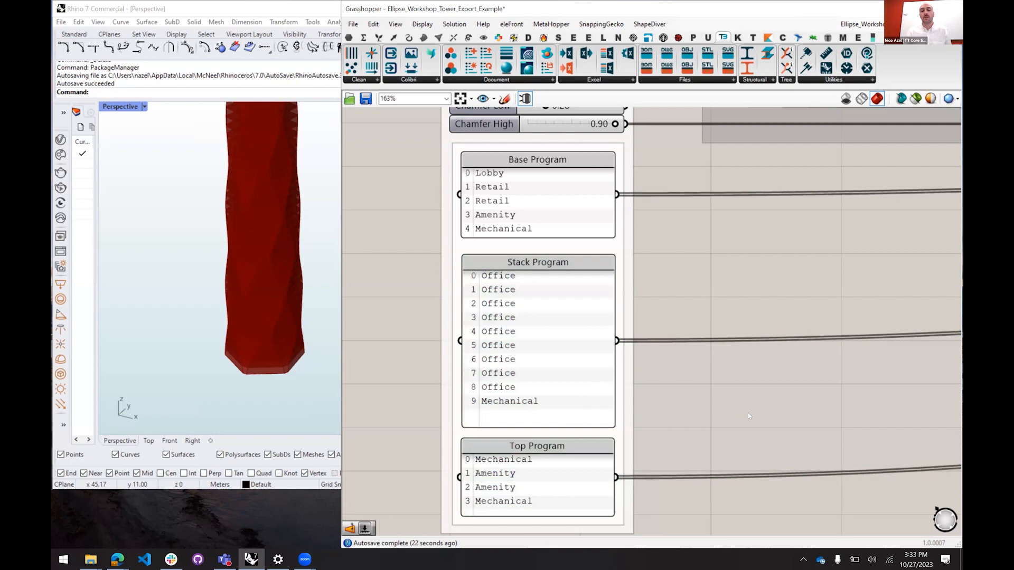
pyautogui.moveTo(748, 416); pyautogui.dragTo(729, 407)
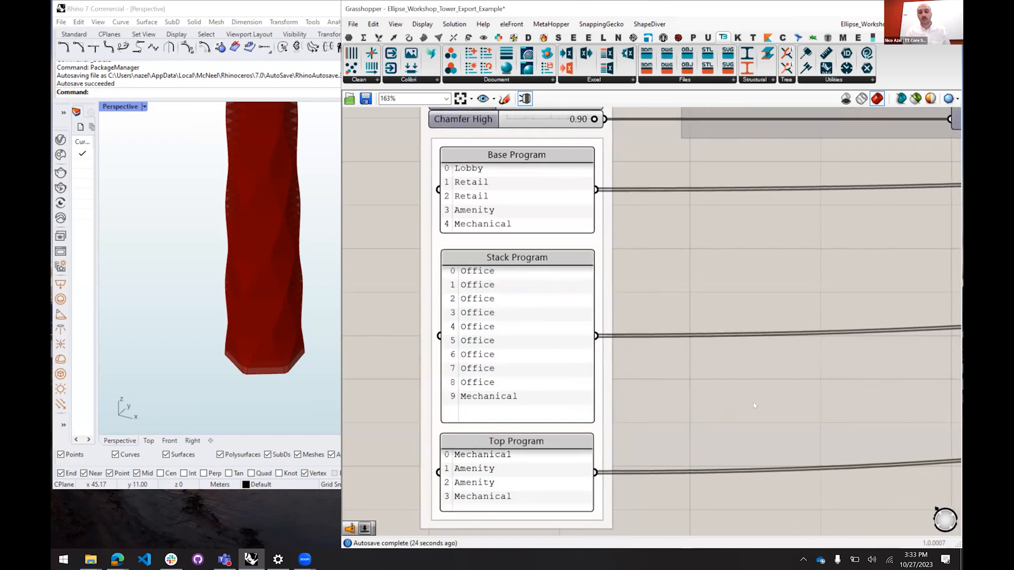
# Review the Floorplate Outlines group and the tower, and set No Floors to 29 in the Input Controls
pyautogui.scroll(-3, 753, 402)
pyautogui.moveTo(650, 349); pyautogui.dragTo(437, 416)
pyautogui.scroll(-2, 679, 368)
pyautogui.moveTo(744, 366); pyautogui.dragTo(658, 373)
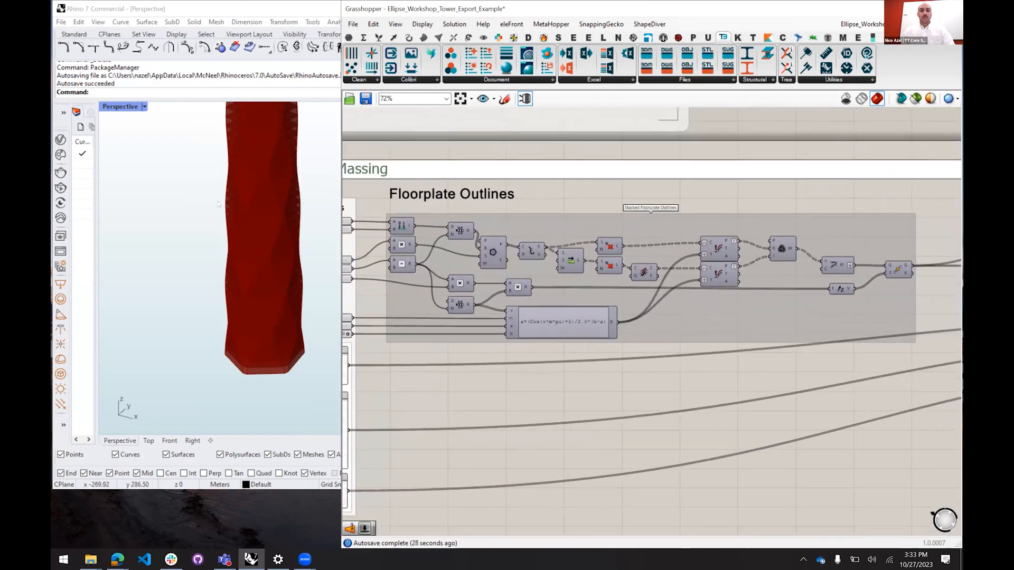
pyautogui.moveTo(265, 199); pyautogui.dragTo(230, 298)
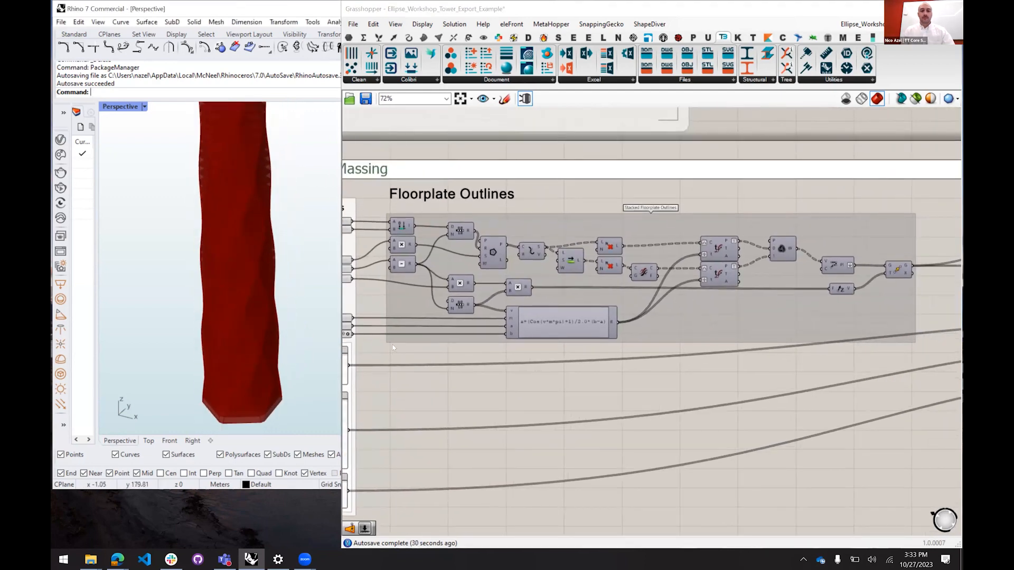
pyautogui.moveTo(393, 347); pyautogui.dragTo(500, 348)
pyautogui.scroll(4, 568, 281)
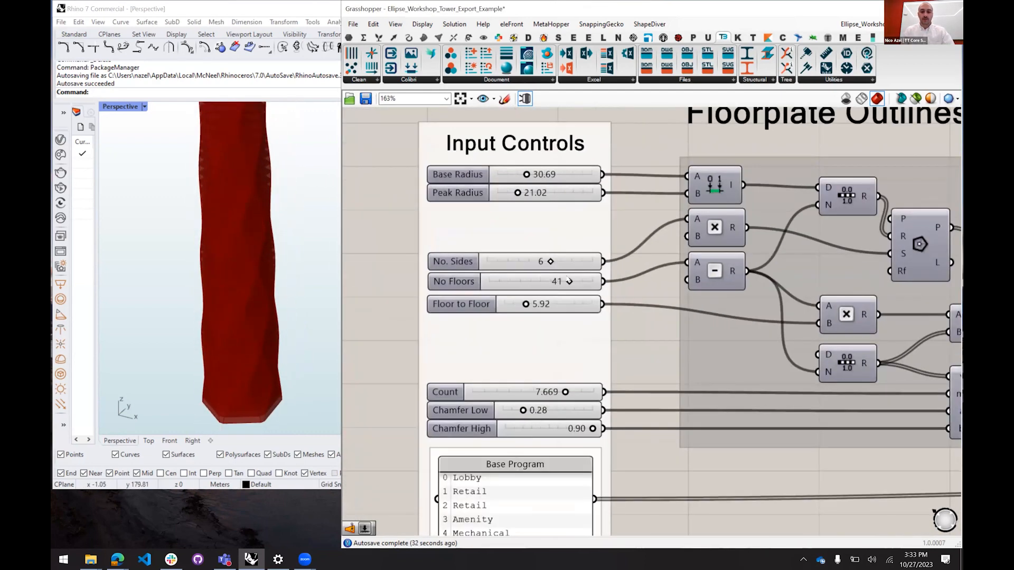
pyautogui.moveTo(569, 281); pyautogui.dragTo(537, 281)
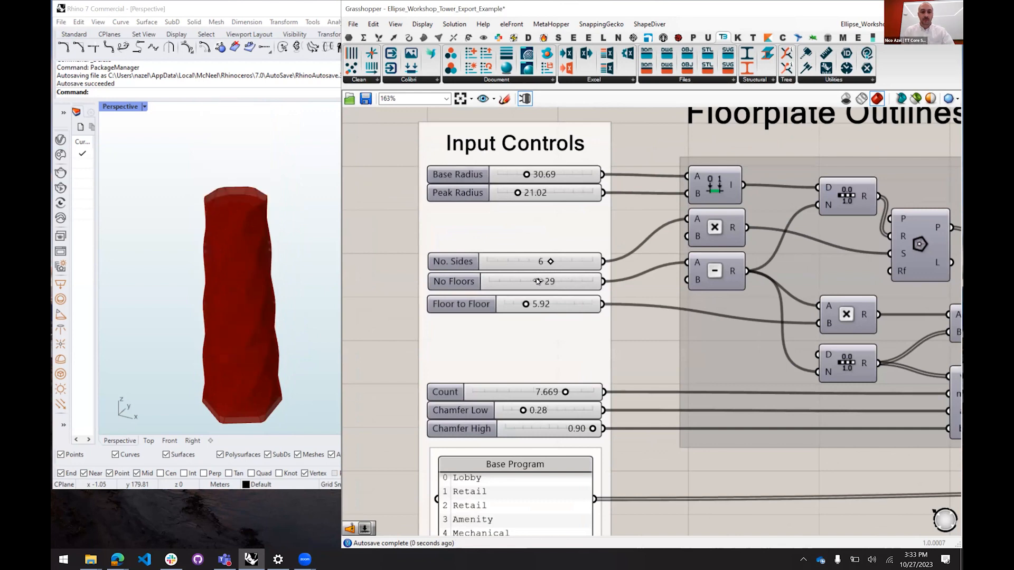
# Examine the stacked floorplate outline logic, including the cosine chamfer expression in the Floorplate Outlines group
pyautogui.scroll(-2, 662, 394)
pyautogui.scroll(-4, 836, 427)
pyautogui.moveTo(836, 427); pyautogui.dragTo(391, 348)
pyautogui.scroll(2, 851, 288)
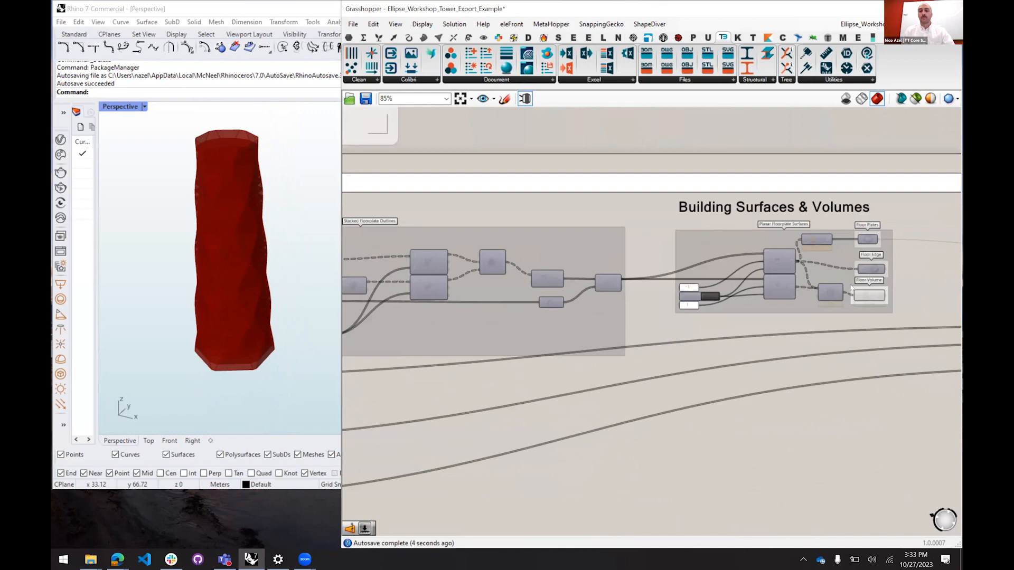
pyautogui.scroll(2, 851, 288)
pyautogui.moveTo(507, 369); pyautogui.dragTo(862, 376)
pyautogui.moveTo(608, 387); pyautogui.dragTo(722, 351)
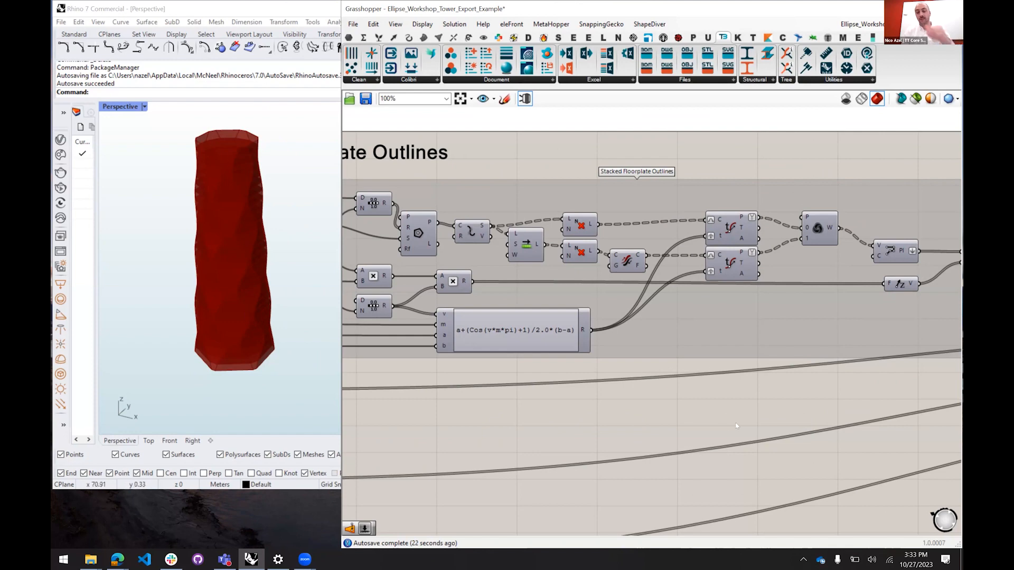
# Highlight the Floor Plates and Floor Volume components in Building Surfaces & Volumes, nudging Floor Volume slightly
pyautogui.moveTo(735, 406); pyautogui.dragTo(422, 389)
pyautogui.moveTo(740, 376); pyautogui.dragTo(362, 389)
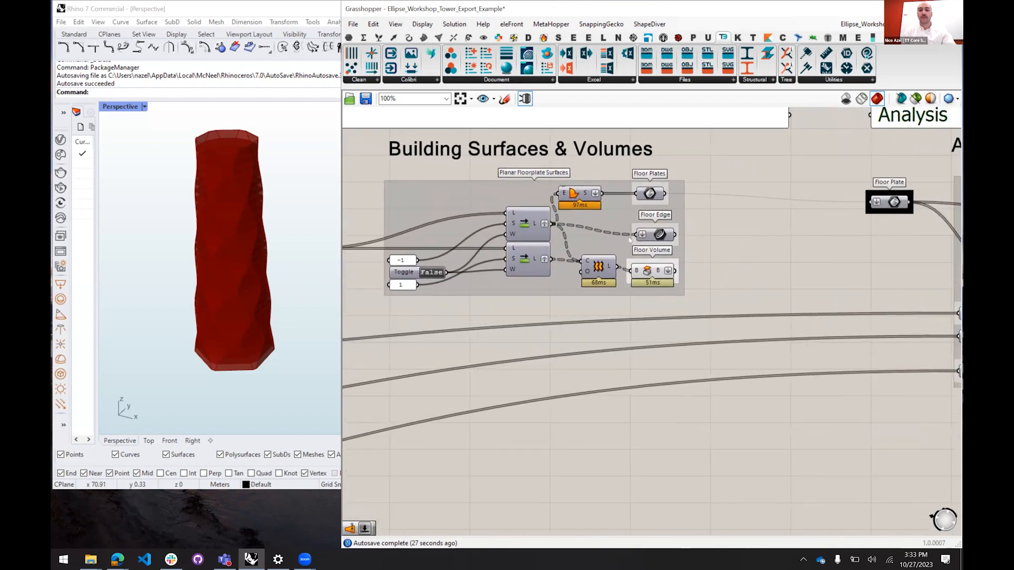
pyautogui.click(655, 194)
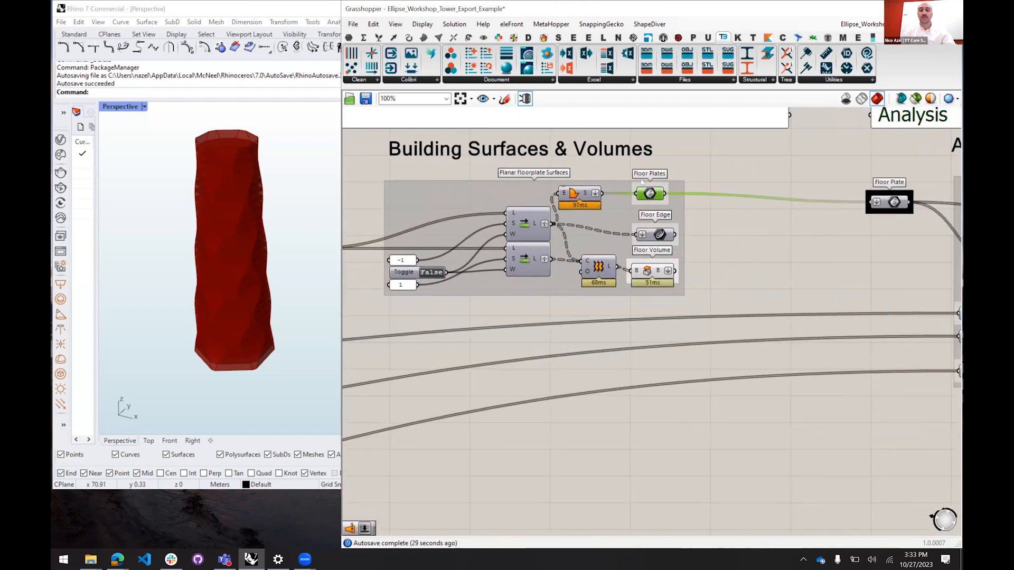
pyautogui.click(624, 279)
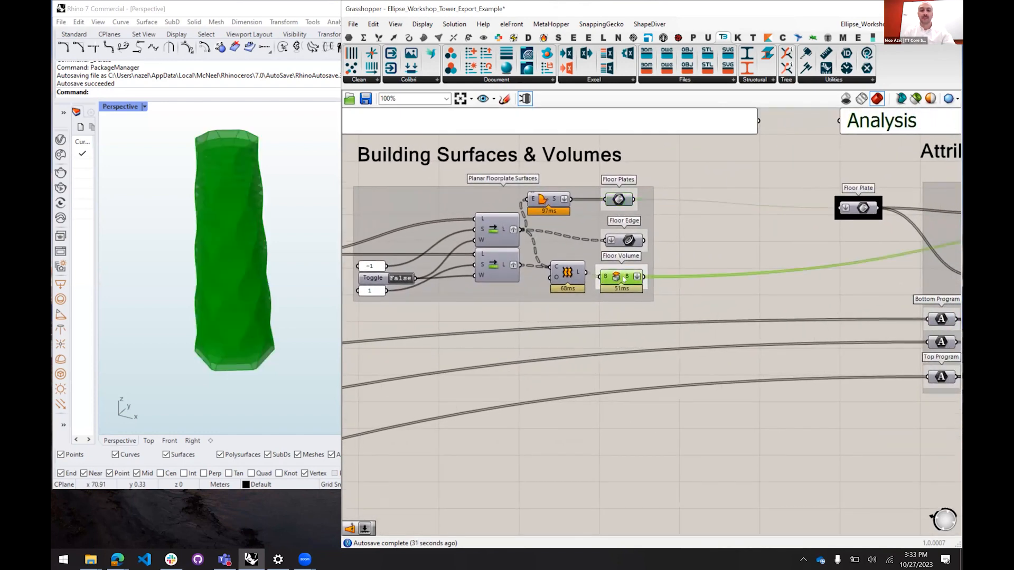
pyautogui.moveTo(622, 278); pyautogui.dragTo(625, 280)
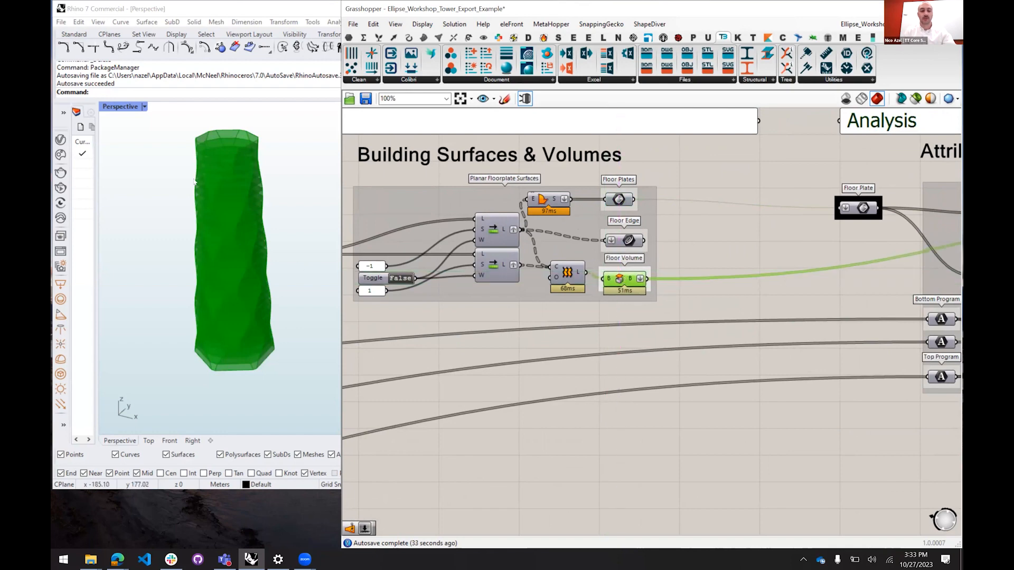
# Show the Floor Plates preview and hide the Floor Volume preview so the tower displays only its floor surfaces
pyautogui.click(263, 172)
pyautogui.moveTo(263, 172); pyautogui.dragTo(236, 229)
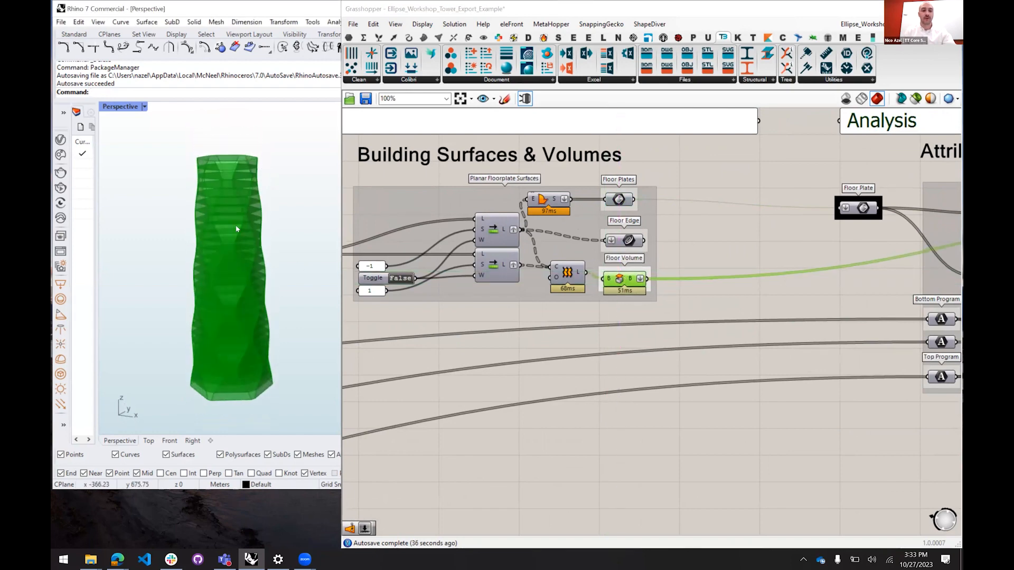
pyautogui.click(753, 294)
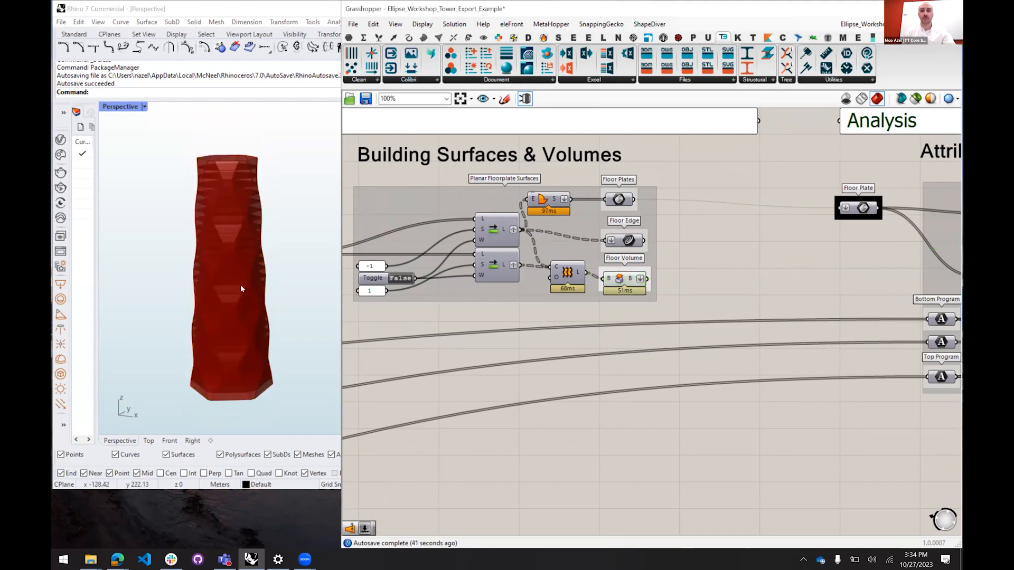
pyautogui.click(616, 200)
pyautogui.middleClick(617, 202)
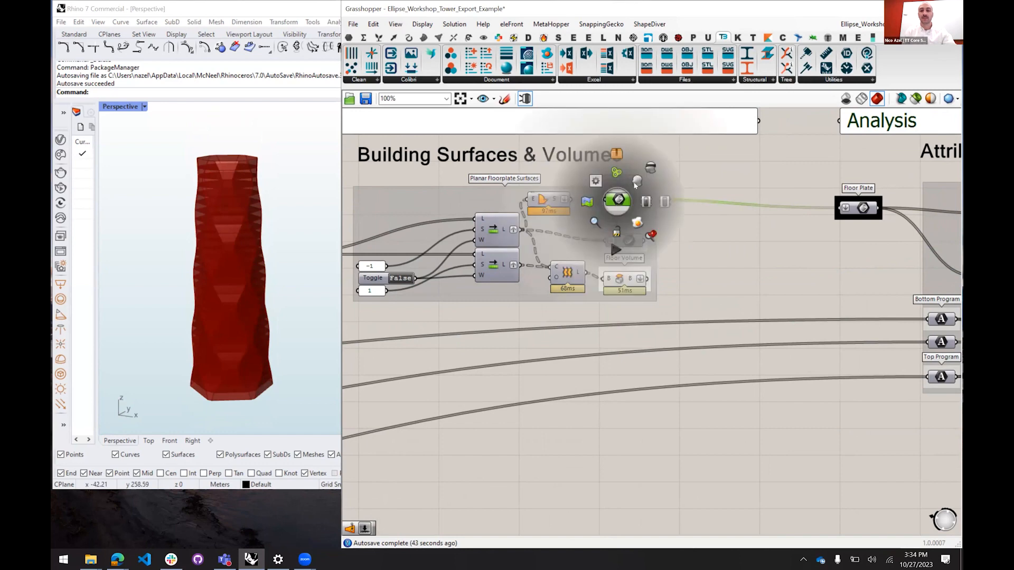
pyautogui.click(630, 284)
pyautogui.middleClick(631, 282)
pyautogui.click(661, 253)
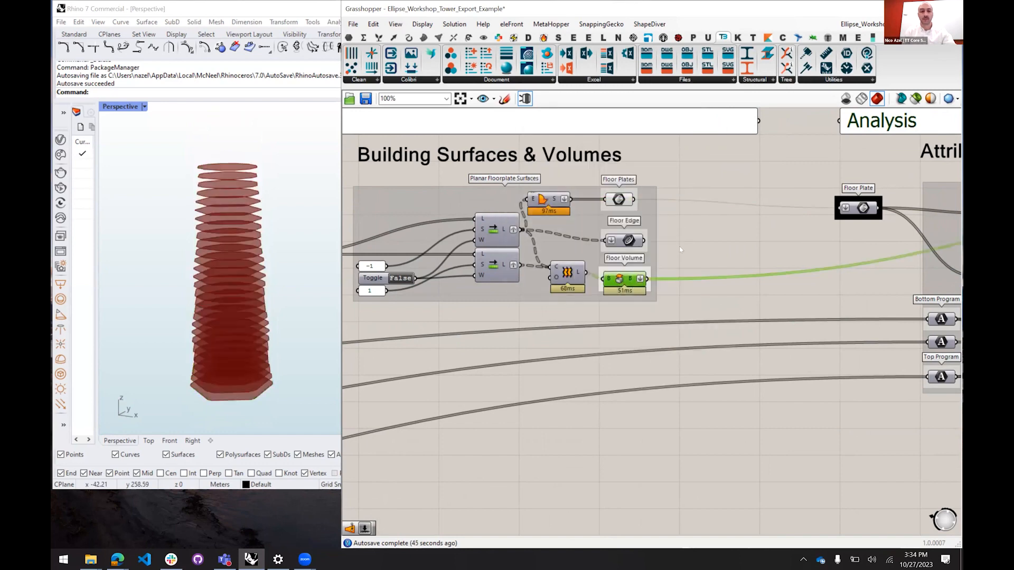
# Examine how the Base, Stack and Top Program panels feed the Attribute Analysis group alongside the floor plates
pyautogui.moveTo(309, 313); pyautogui.dragTo(335, 306)
pyautogui.moveTo(818, 265); pyautogui.dragTo(371, 253)
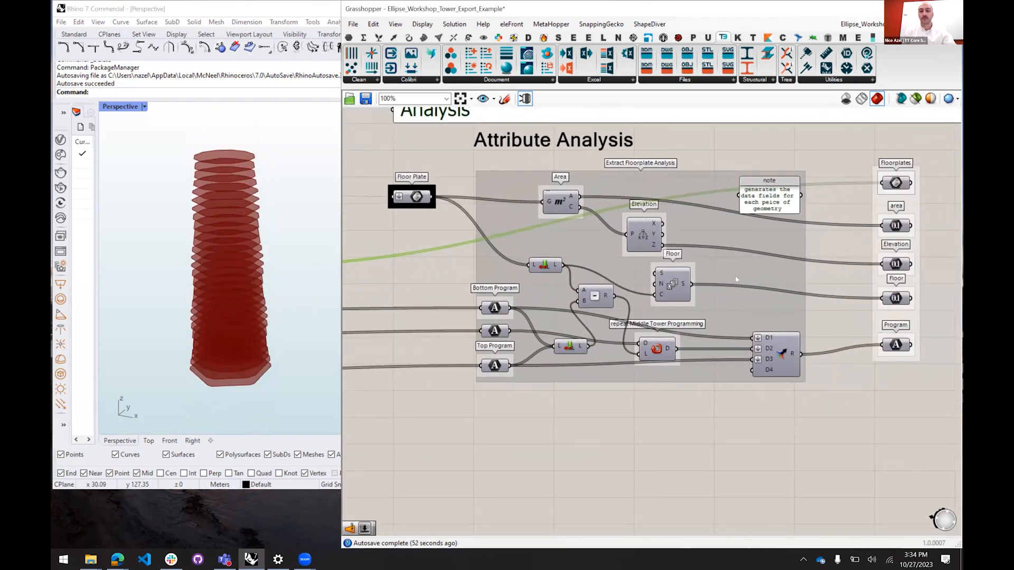
pyautogui.scroll(-4, 821, 273)
pyautogui.moveTo(558, 351); pyautogui.dragTo(788, 328)
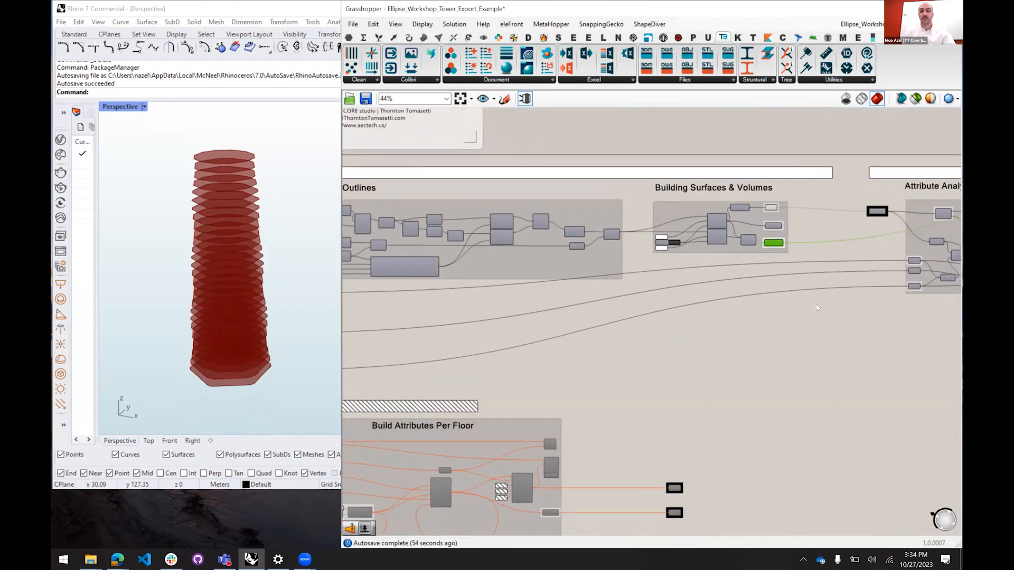
pyautogui.moveTo(585, 294); pyautogui.dragTo(629, 307)
pyautogui.scroll(5, 544, 287)
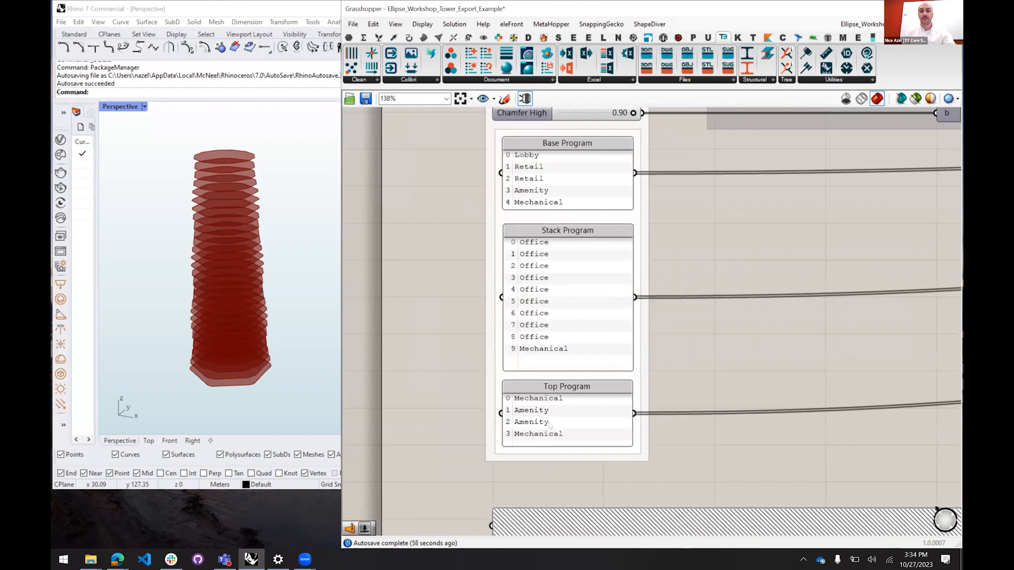
pyautogui.moveTo(840, 382); pyautogui.dragTo(547, 378)
pyautogui.scroll(-5, 552, 378)
pyautogui.moveTo(905, 380); pyautogui.dragTo(427, 383)
pyautogui.moveTo(782, 380); pyautogui.dragTo(521, 388)
pyautogui.scroll(6, 498, 231)
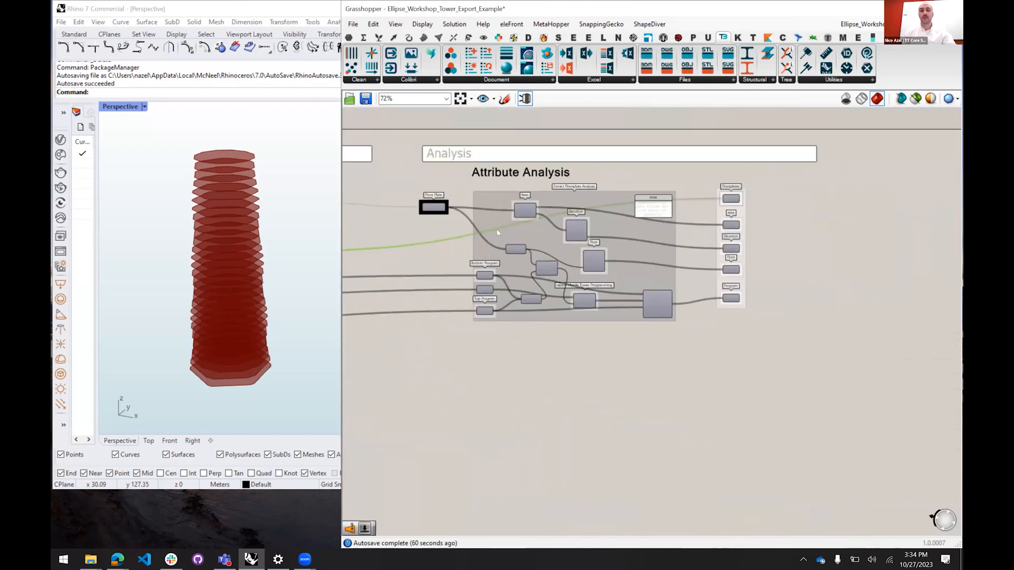
# Highlight the Area component in the Attribute Analysis group, nudging it slightly to straighten its input wire
pyautogui.scroll(-1, 515, 234)
pyautogui.moveTo(453, 262); pyautogui.dragTo(479, 259)
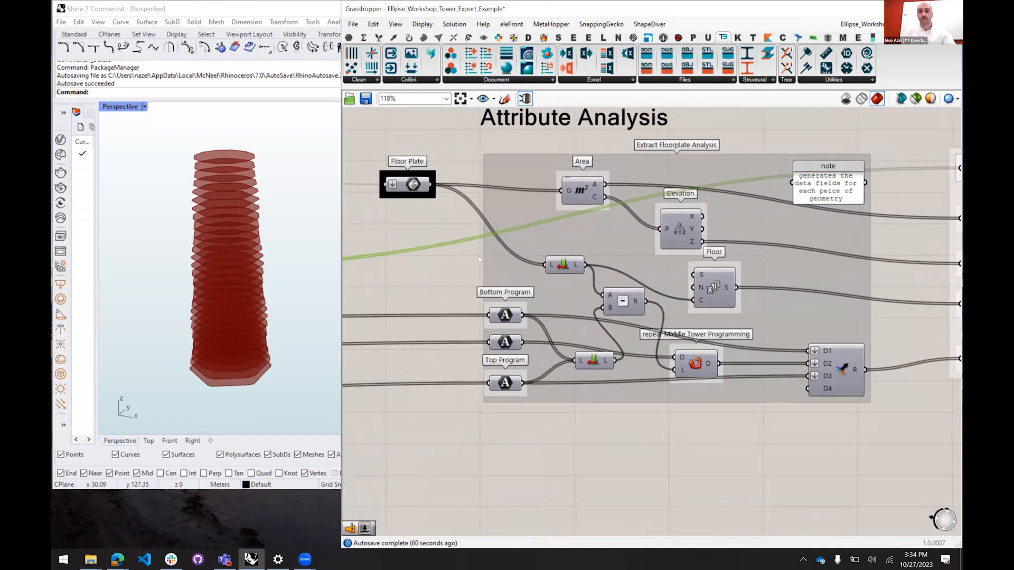
pyautogui.moveTo(584, 190); pyautogui.dragTo(578, 182)
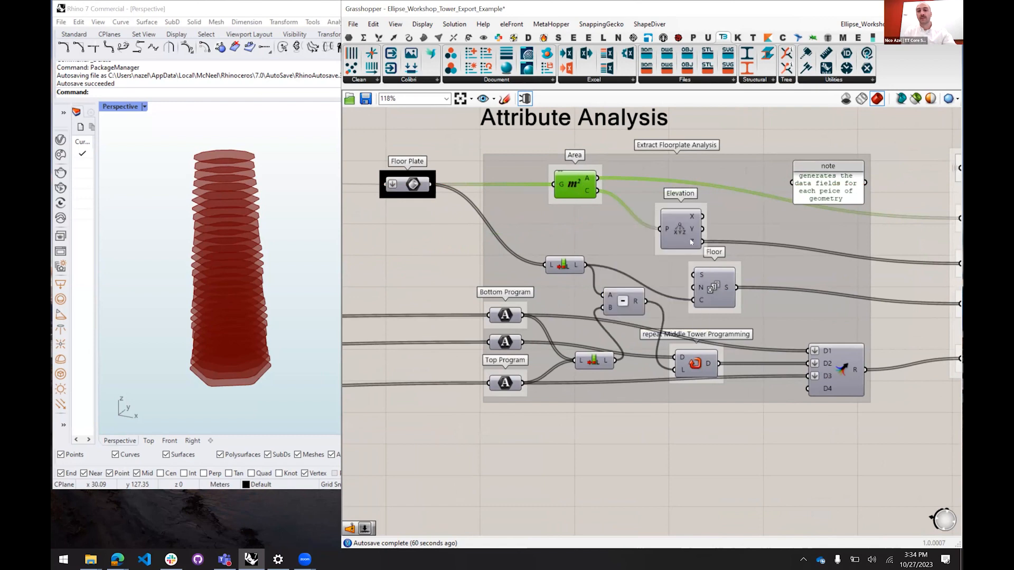
# Nudge the Elevation component, and attach a new panel to the merge component's program output, placed just below it
pyautogui.moveTo(693, 242)
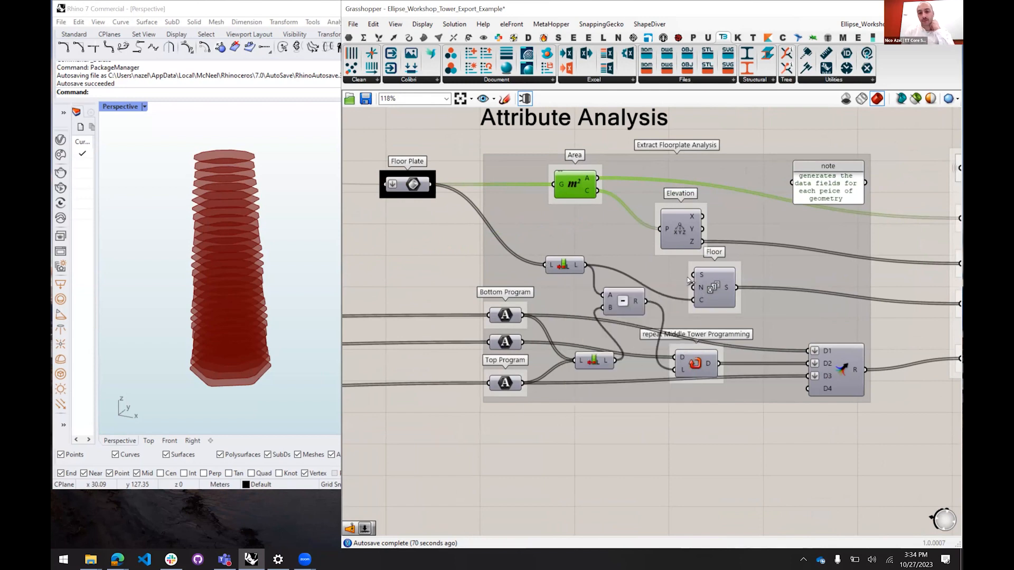
pyautogui.moveTo(675, 237)
pyautogui.mouseDown()
pyautogui.moveTo(680, 296)
pyautogui.moveTo(669, 233)
pyautogui.mouseUp()
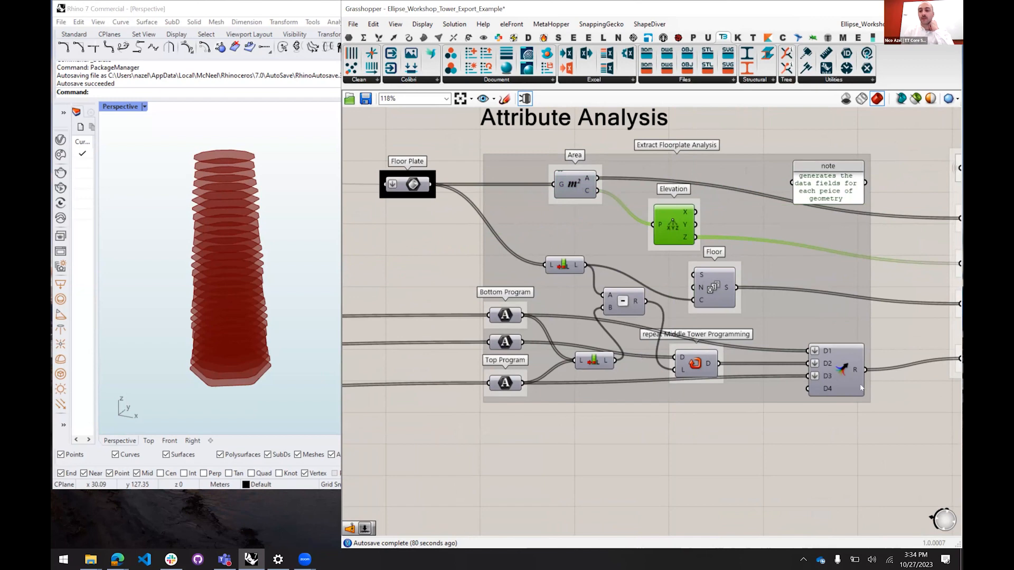
pyautogui.doubleClick(866, 439)
pyautogui.write('//')
pyautogui.press('Return')
pyautogui.moveTo(865, 371); pyautogui.dragTo(814, 437)
pyautogui.moveTo(870, 467); pyautogui.dragTo(764, 489)
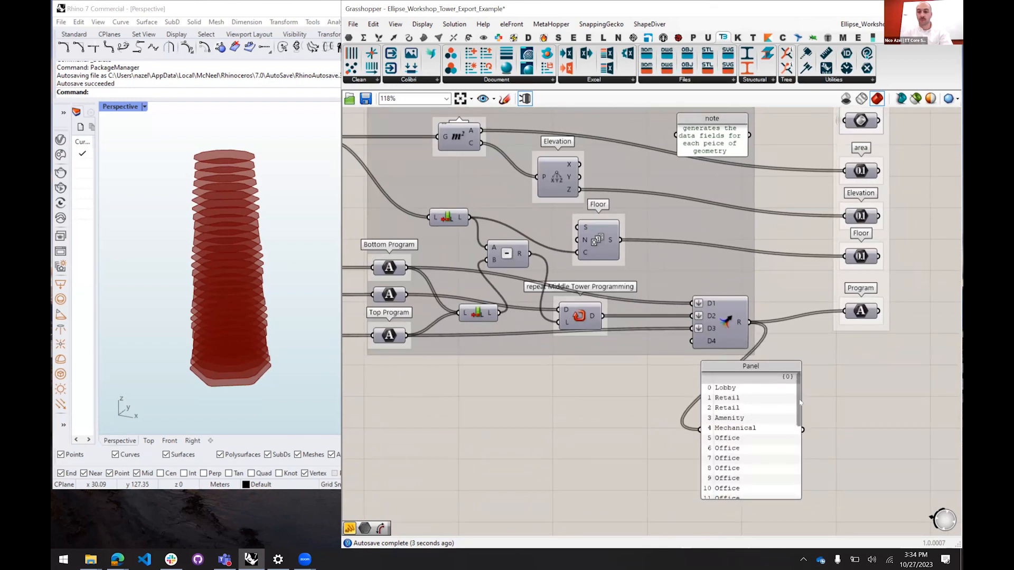
pyautogui.moveTo(798, 399)
pyautogui.mouseDown()
pyautogui.moveTo(796, 469)
pyautogui.moveTo(793, 392)
pyautogui.mouseUp()
pyautogui.moveTo(746, 416); pyautogui.dragTo(769, 406)
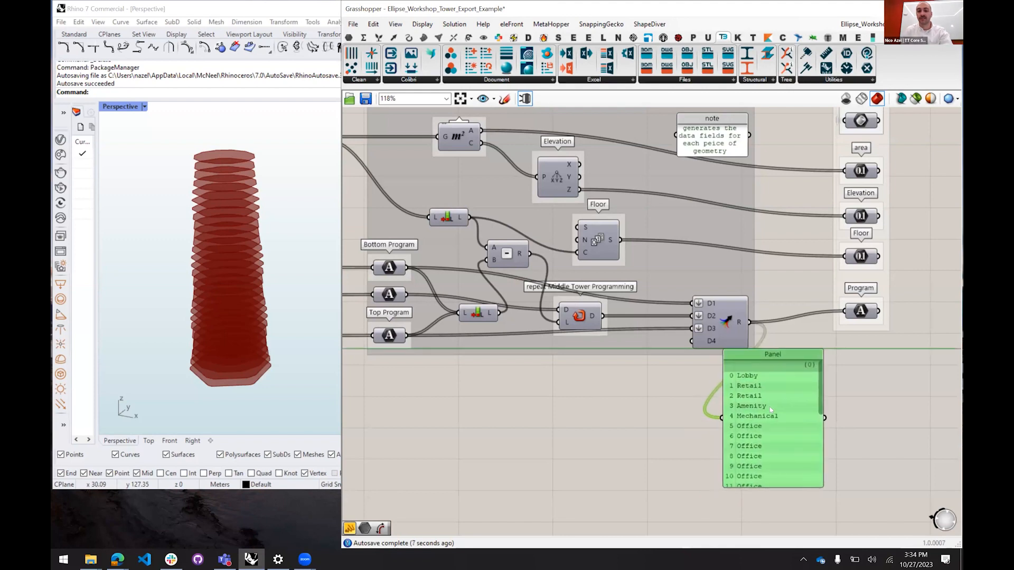
# Examine the Base, Stack and Top Program panels in the input controls and follow their wires back to Attribute Analysis
pyautogui.moveTo(566, 420); pyautogui.dragTo(900, 364)
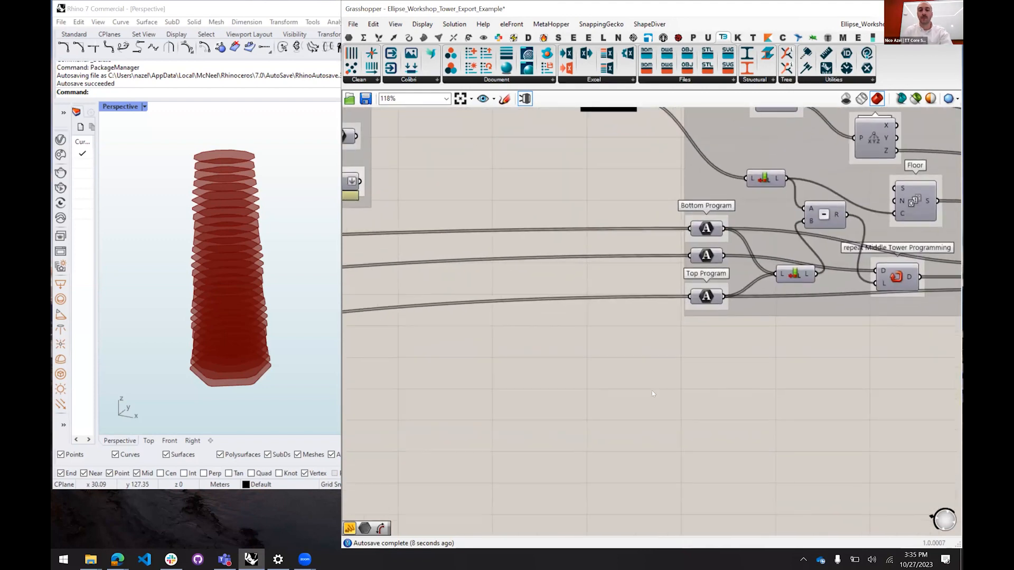
pyautogui.scroll(-5, 781, 386)
pyautogui.moveTo(565, 402); pyautogui.dragTo(896, 347)
pyautogui.scroll(4, 520, 327)
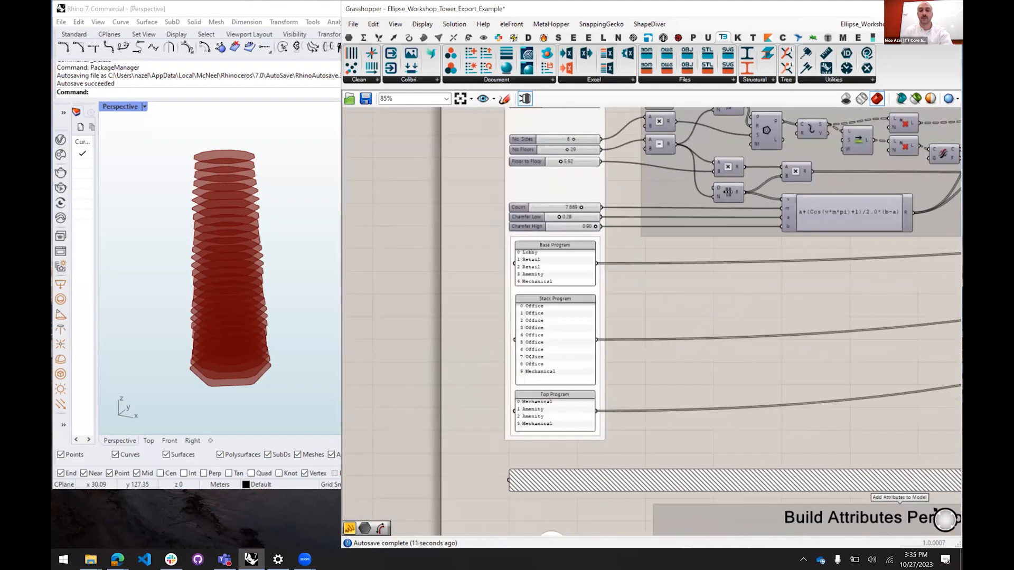
pyautogui.scroll(-2, 549, 319)
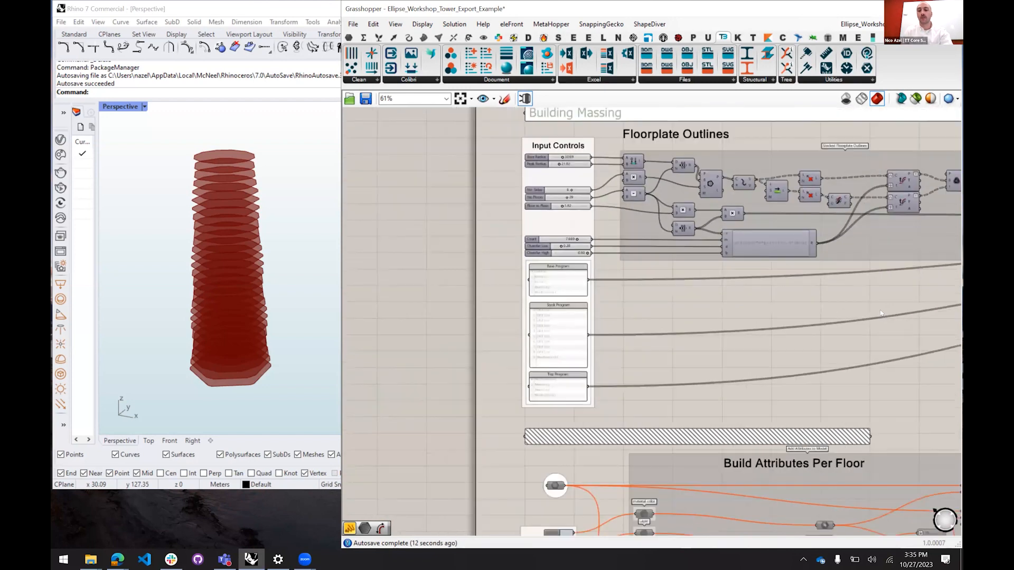
pyautogui.moveTo(815, 306); pyautogui.dragTo(650, 403)
pyautogui.scroll(5, 829, 312)
pyautogui.scroll(-1, 650, 403)
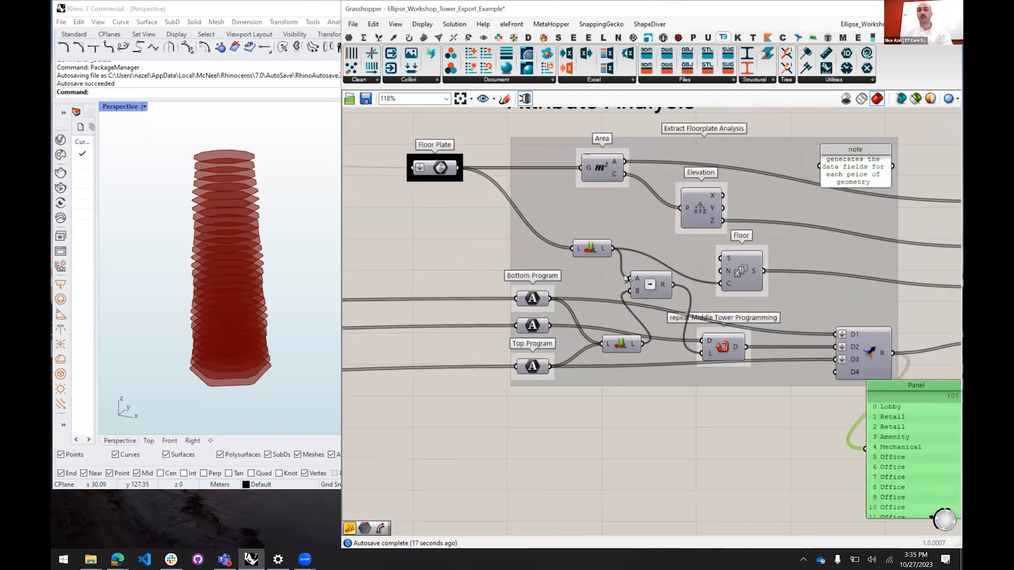
# Spread the Bottom Program and Top Program parameters slightly apart, and inspect the floor-plate list length and the repeat component
pyautogui.click(599, 252)
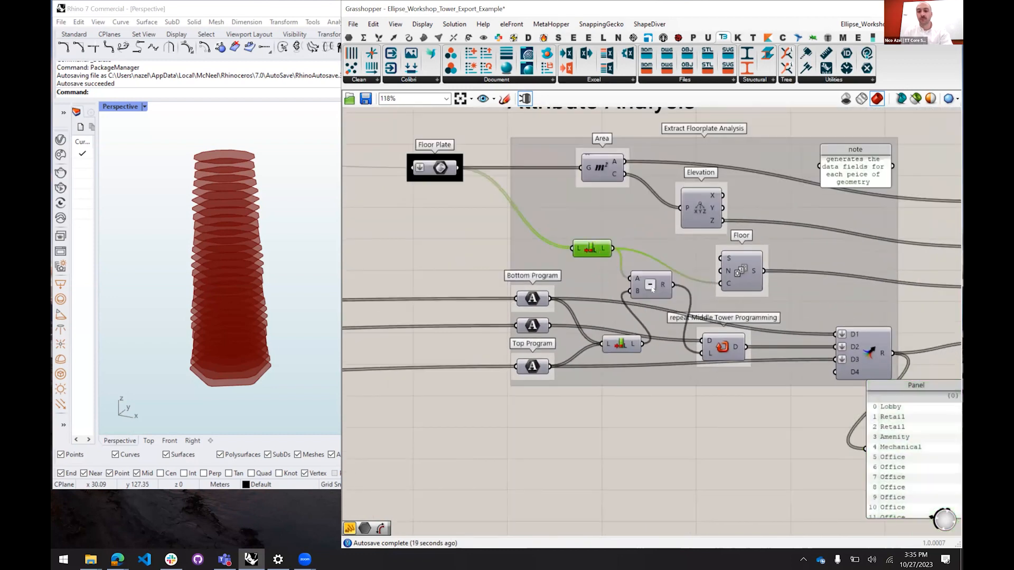
pyautogui.moveTo(532, 299); pyautogui.dragTo(532, 291)
pyautogui.moveTo(532, 365); pyautogui.dragTo(532, 367)
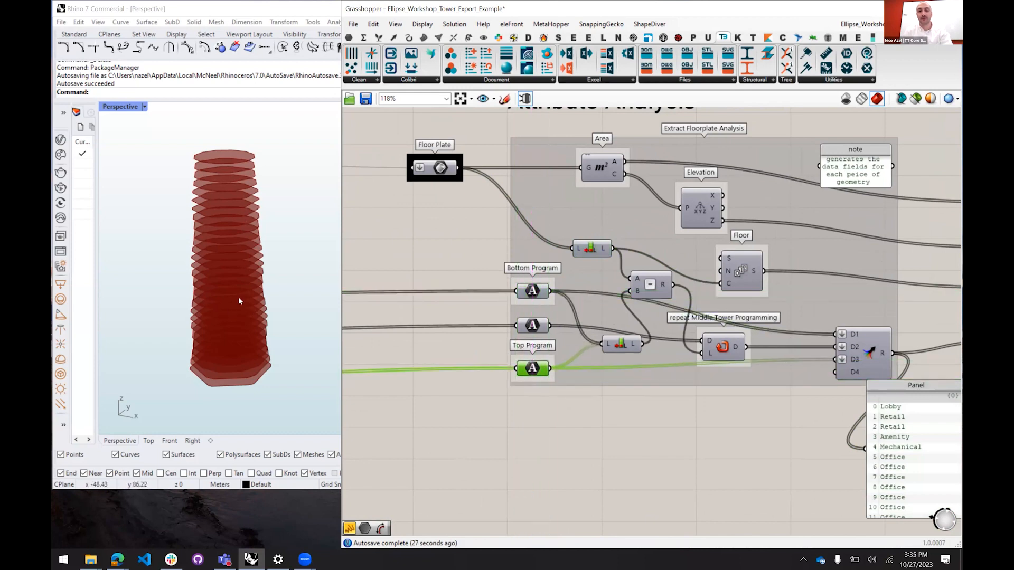
pyautogui.click(727, 347)
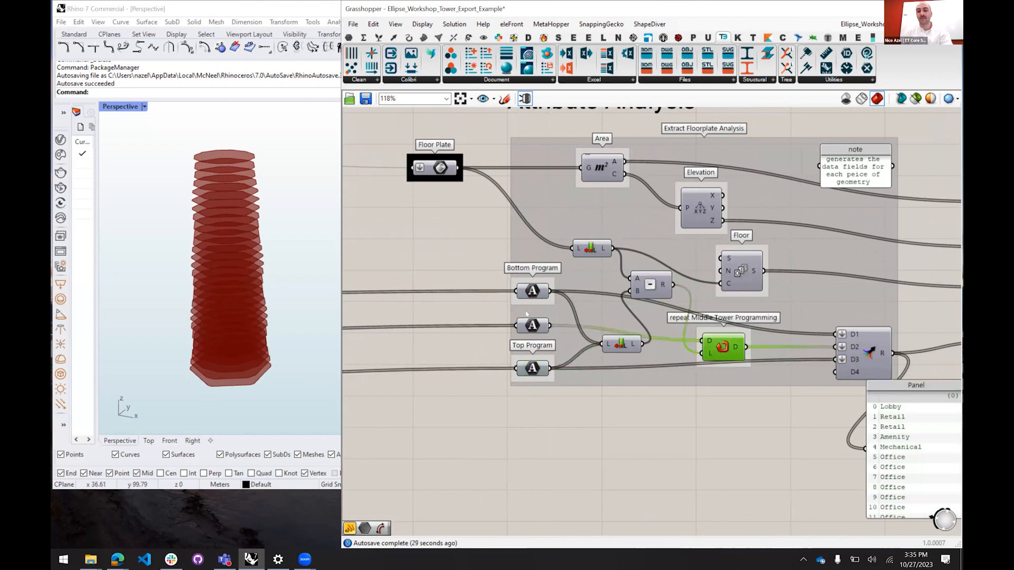
# Trace the middle program parameter and read the merged program list through to its last floors
pyautogui.moveTo(693, 416); pyautogui.dragTo(588, 380)
pyautogui.moveTo(809, 418); pyautogui.dragTo(831, 418)
pyautogui.click(427, 288)
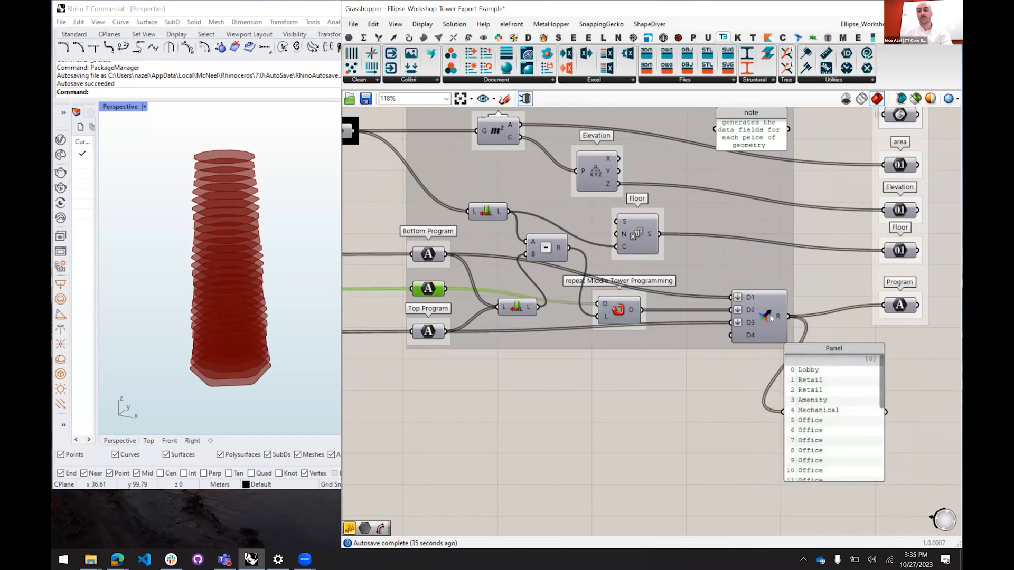
pyautogui.scroll(-5, 874, 369)
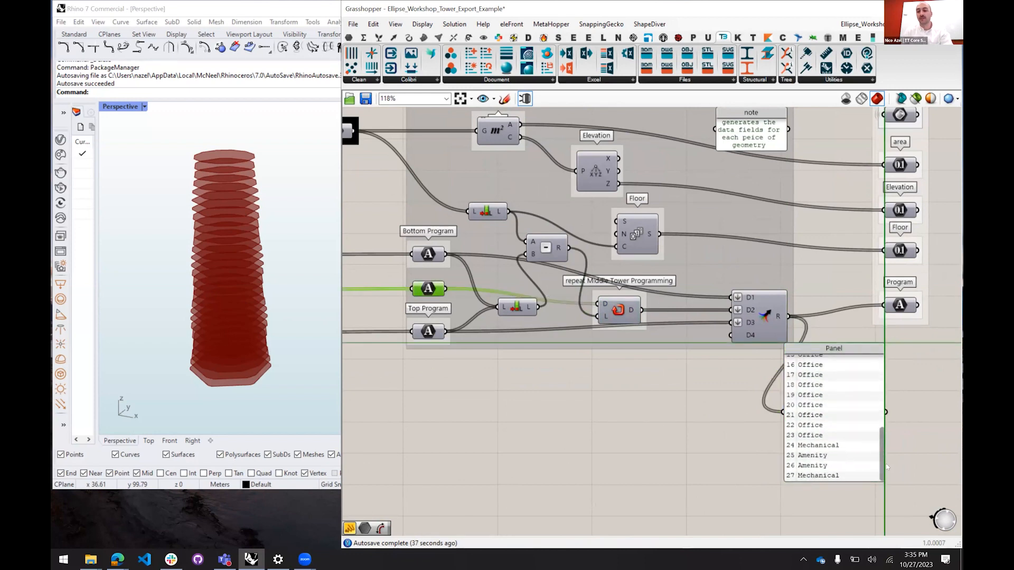
pyautogui.moveTo(833, 413); pyautogui.dragTo(740, 460)
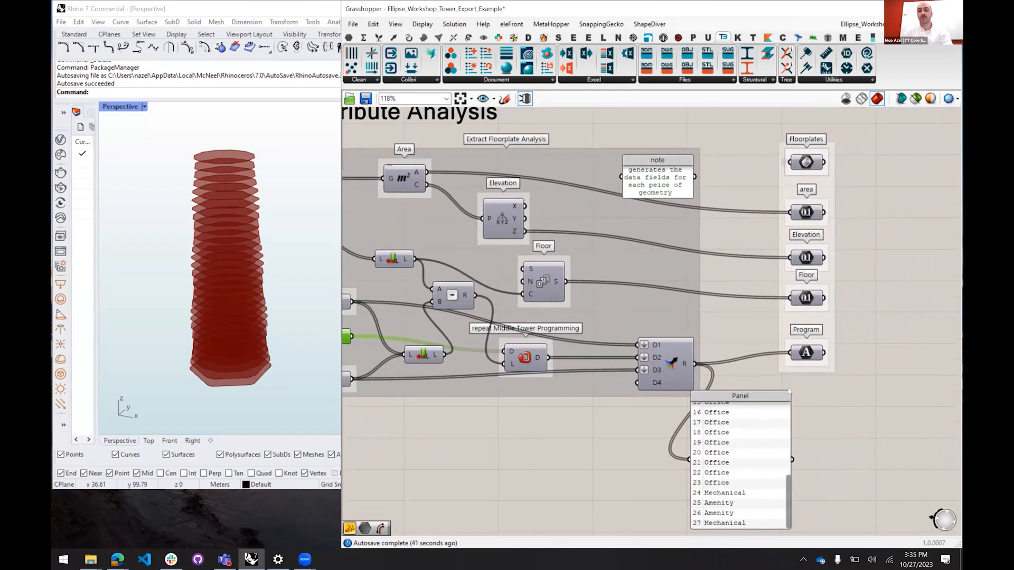
# Trace the wires of the Floorplates, area and Elevation output parameters
pyautogui.moveTo(809, 162)
pyautogui.click(806, 162)
pyautogui.click(806, 211)
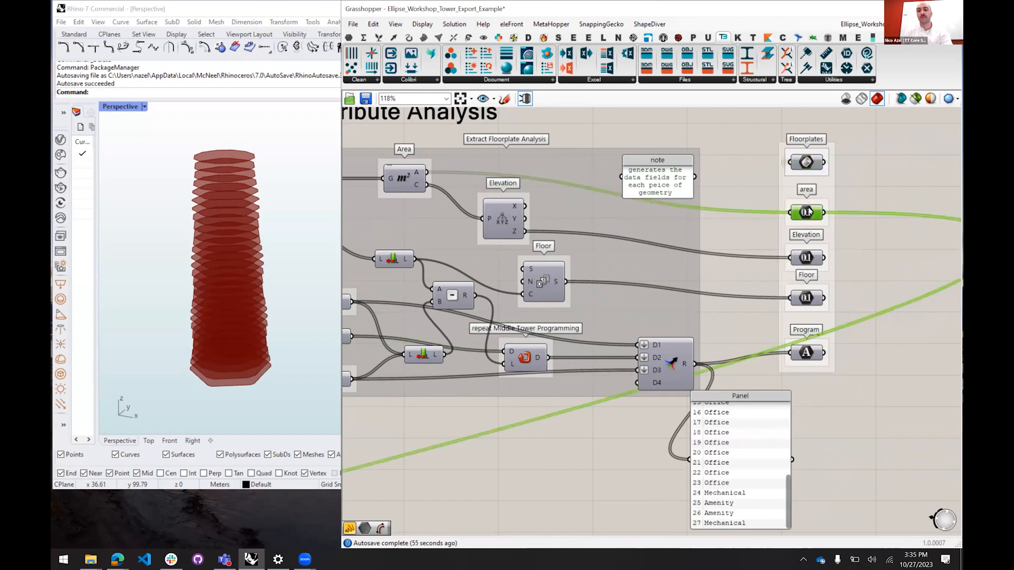
pyautogui.click(811, 256)
pyautogui.moveTo(811, 257)
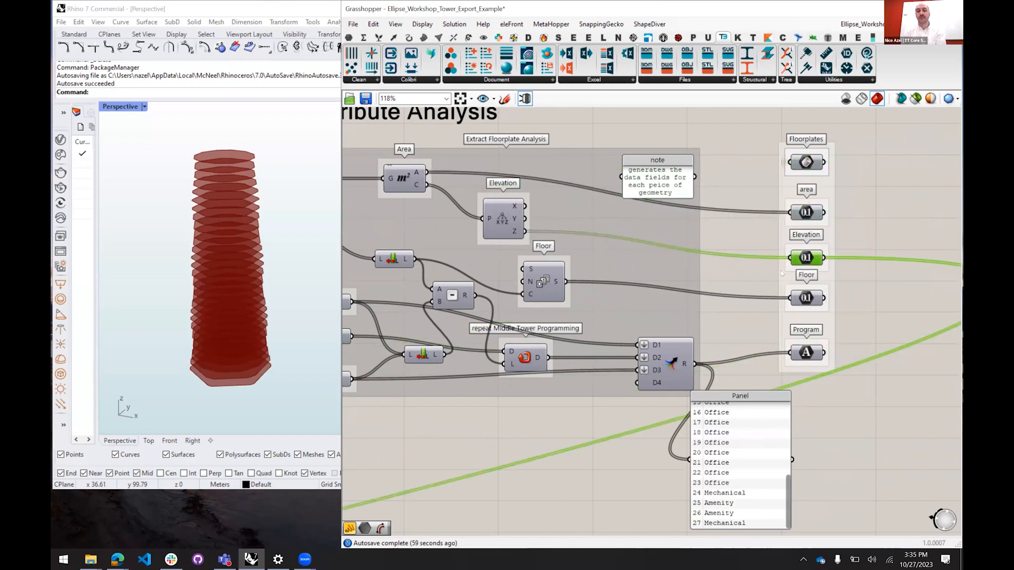
# Shorten the Stack Program panel's list to Office, Office, Mechanical
pyautogui.scroll(-2, 750, 260)
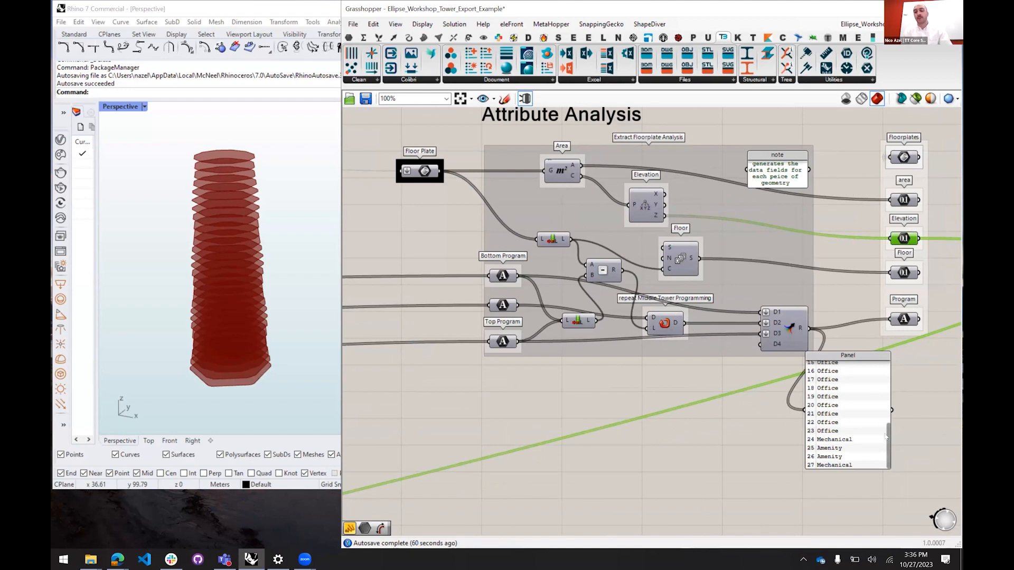
pyautogui.moveTo(569, 426); pyautogui.dragTo(792, 401)
pyautogui.scroll(-4, 792, 402)
pyautogui.moveTo(609, 397); pyautogui.dragTo(950, 353)
pyautogui.scroll(-2, 612, 397)
pyautogui.scroll(7, 654, 359)
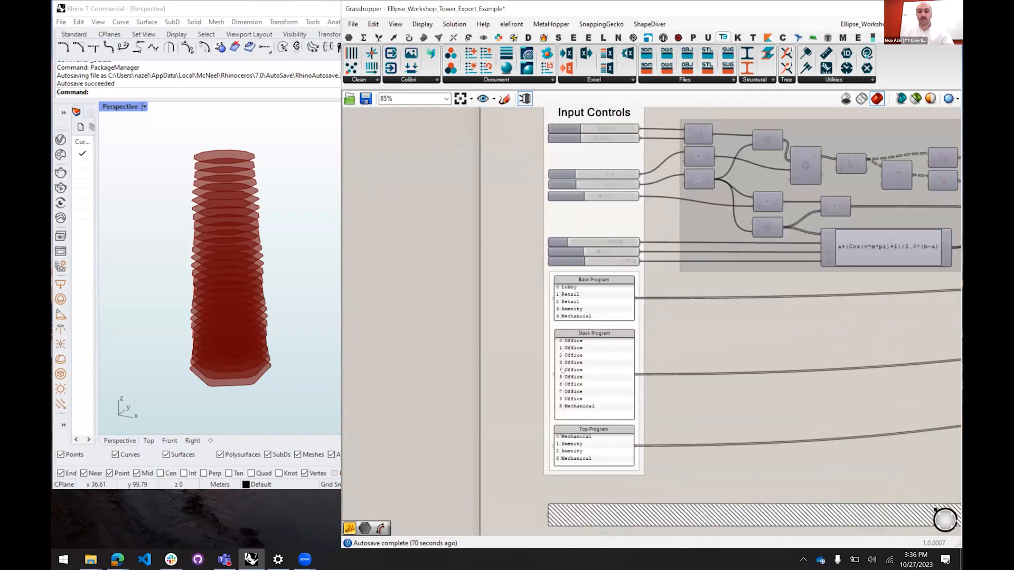
pyautogui.doubleClick(570, 354)
pyautogui.moveTo(607, 340); pyautogui.dragTo(543, 279)
pyautogui.press('Delete')
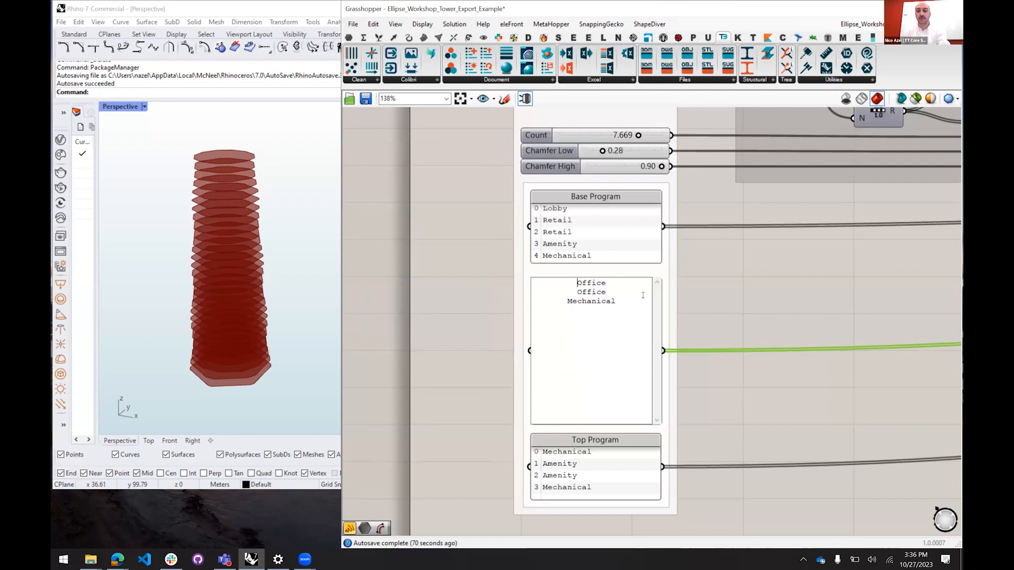
pyautogui.click(732, 291)
# Check the repeating program sequence in the panel attached to the merge component
pyautogui.scroll(-5, 491, 316)
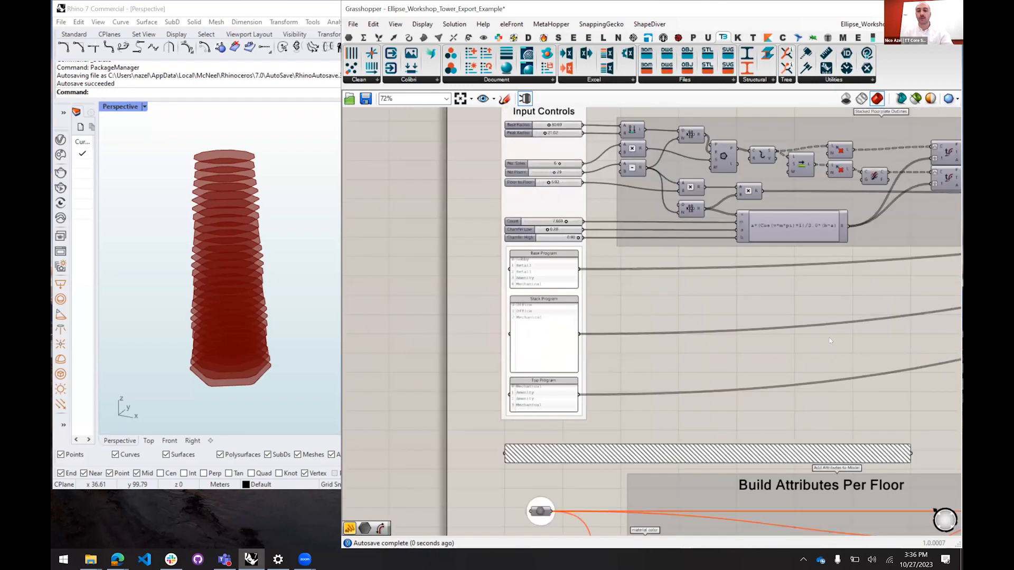
pyautogui.moveTo(945, 320); pyautogui.dragTo(519, 330)
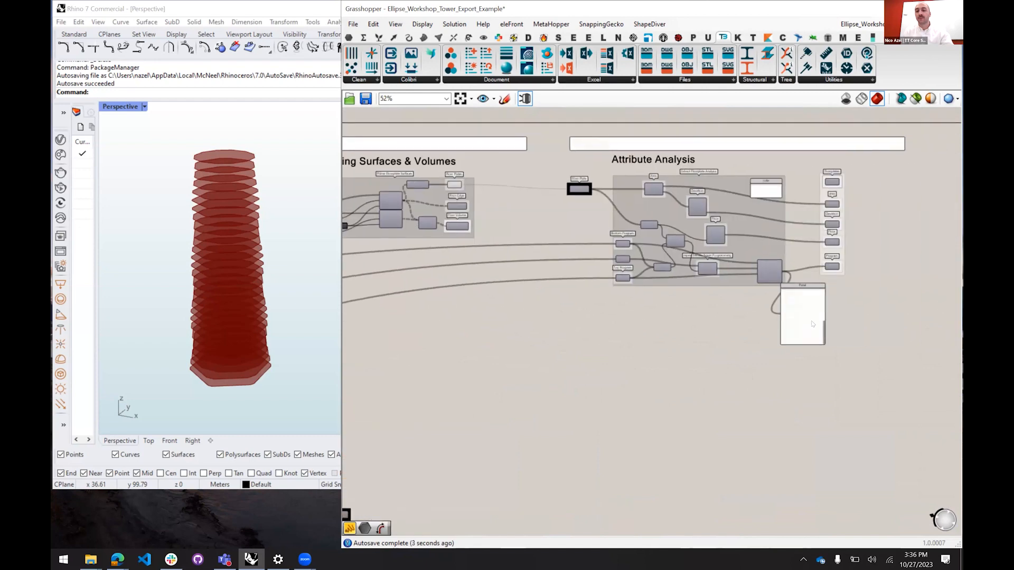
pyautogui.scroll(6, 809, 323)
pyautogui.scroll(1, 873, 359)
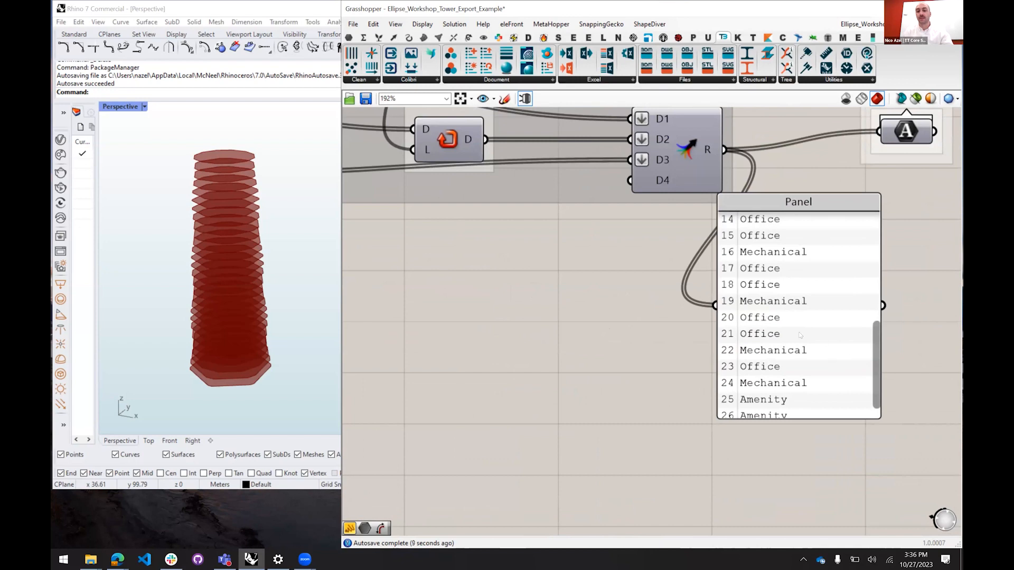
pyautogui.scroll(-6, 833, 342)
# Enable all disabled components of the Build Attributes Per Floor section, including its inputs and outputs
pyautogui.moveTo(849, 228); pyautogui.dragTo(822, 154)
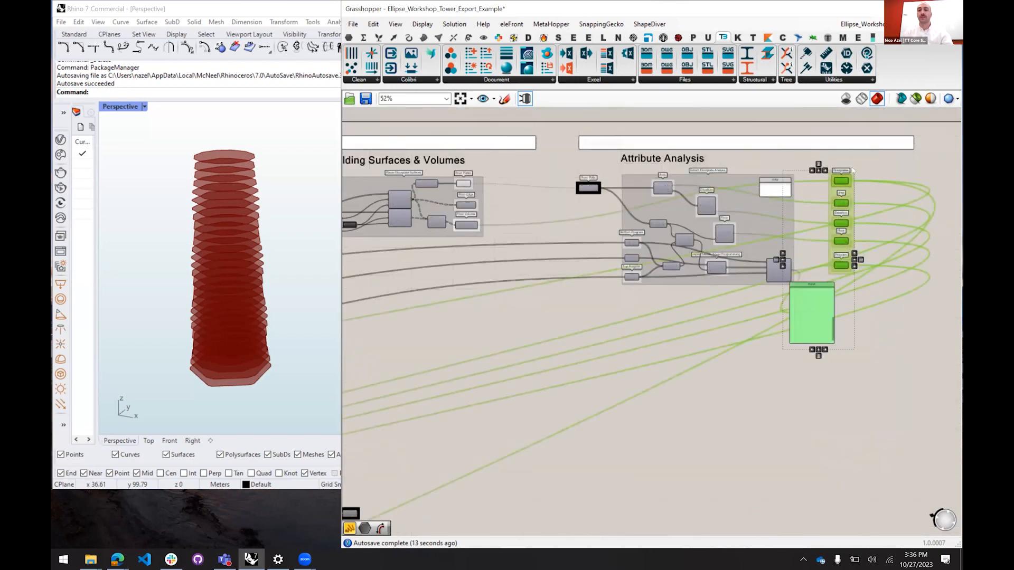
pyautogui.scroll(-4, 586, 319)
pyautogui.click(587, 318)
pyautogui.moveTo(593, 284); pyautogui.dragTo(866, 187)
pyautogui.scroll(2, 660, 343)
pyautogui.scroll(3, 640, 349)
pyautogui.moveTo(881, 379); pyautogui.dragTo(347, 149)
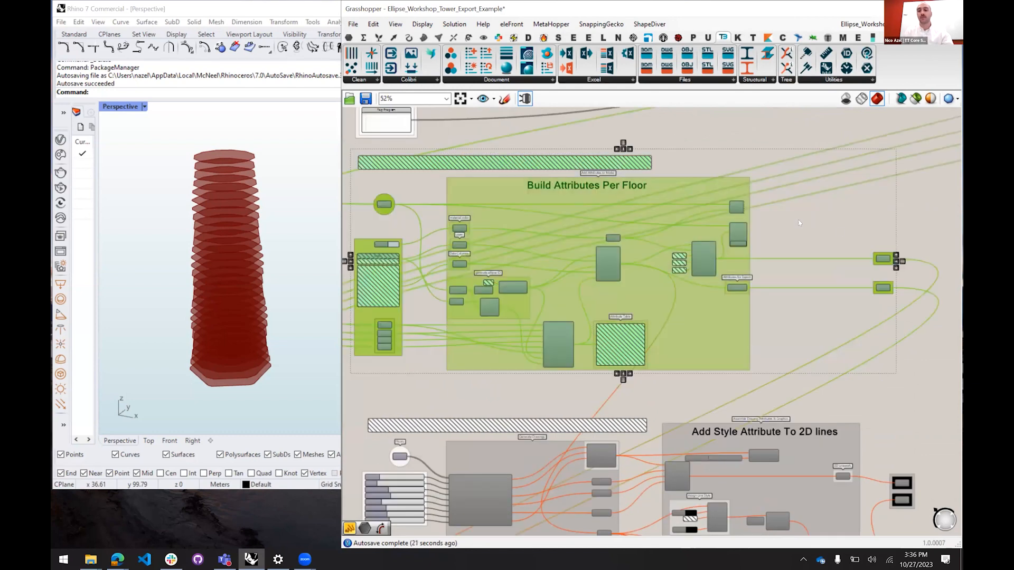
pyautogui.middleClick(824, 218)
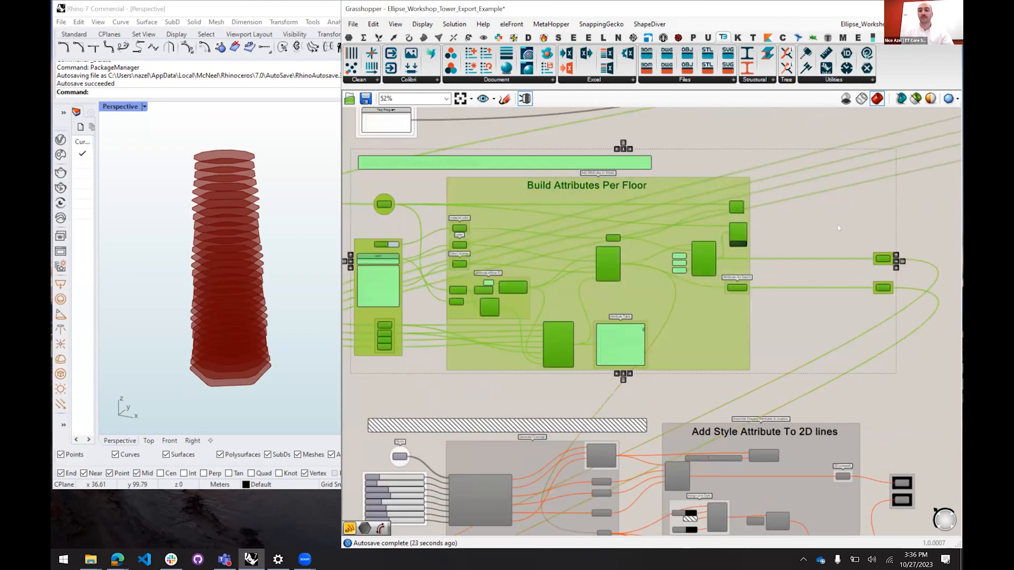
pyautogui.click(812, 232)
# Turn off the preview of all components in the Floorplate Outlines, Building Surfaces & Volumes and Attribute Analysis sections
pyautogui.moveTo(934, 206); pyautogui.dragTo(799, 238)
pyautogui.scroll(-3, 821, 227)
pyautogui.moveTo(865, 255); pyautogui.dragTo(544, 160)
pyautogui.middleClick(675, 243)
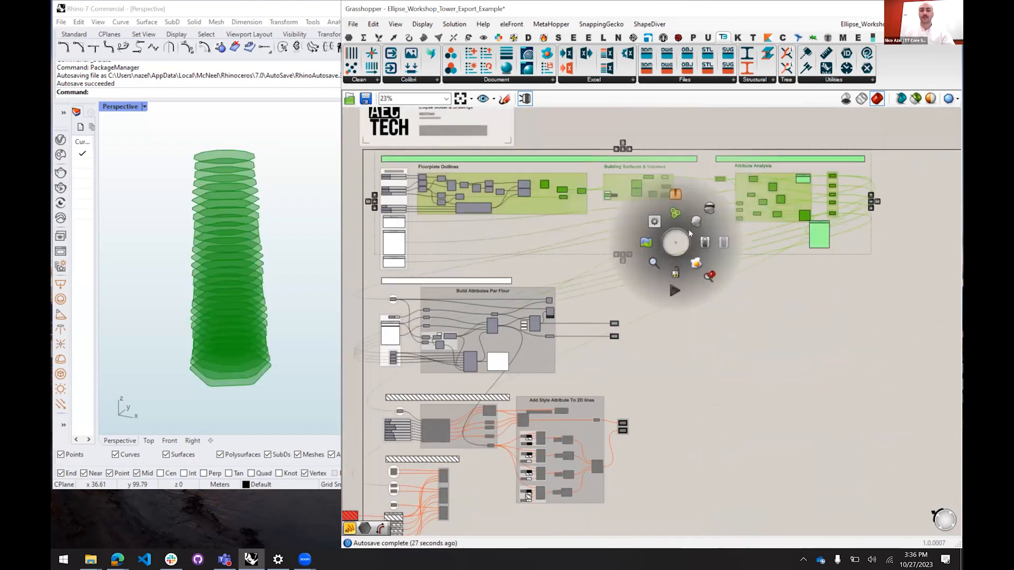
pyautogui.click(710, 208)
pyautogui.click(667, 275)
# Turn on the preview of the material preview component at the end of Build Attributes Per Floor
pyautogui.scroll(2, 551, 297)
pyautogui.click(550, 303)
pyautogui.middleClick(552, 305)
pyautogui.click(573, 285)
pyautogui.click(621, 274)
# Examine the Build Attributes Per Floor definition and trace the four analysis parameters feeding its merge component
pyautogui.moveTo(621, 274); pyautogui.dragTo(786, 219)
pyautogui.scroll(4, 658, 311)
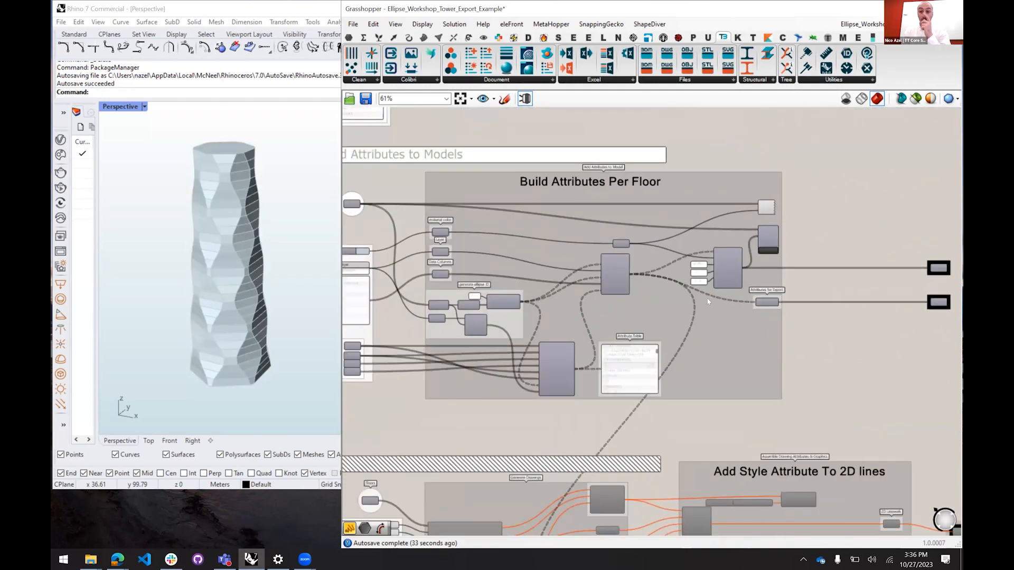
pyautogui.moveTo(595, 312); pyautogui.dragTo(681, 301)
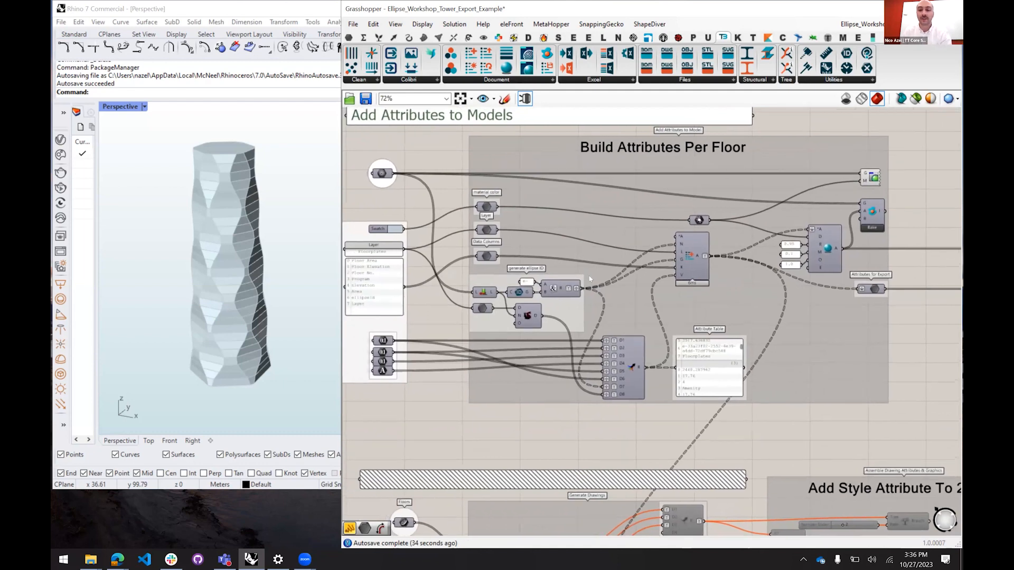
pyautogui.scroll(2, 401, 215)
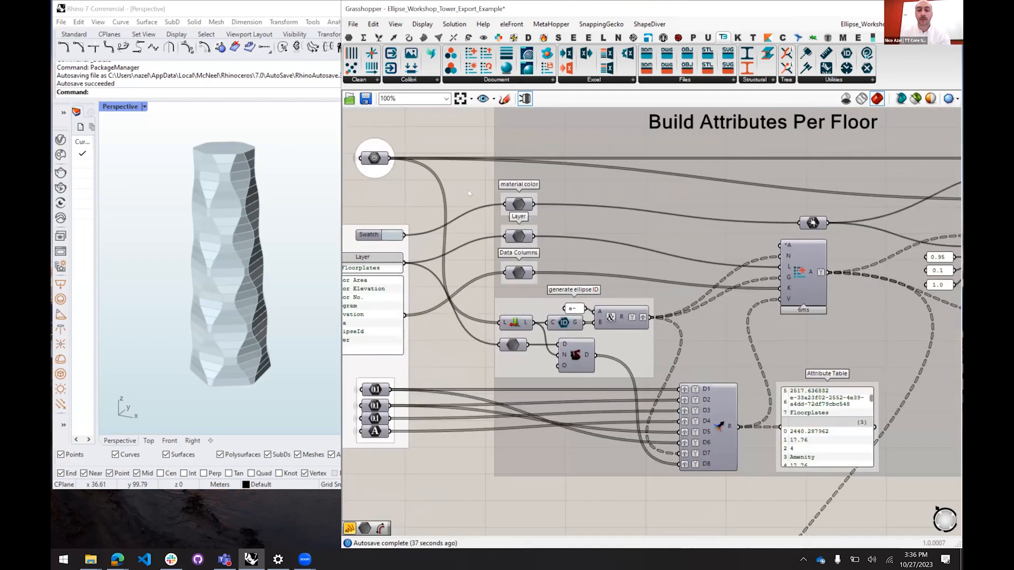
pyautogui.moveTo(501, 180); pyautogui.dragTo(553, 134)
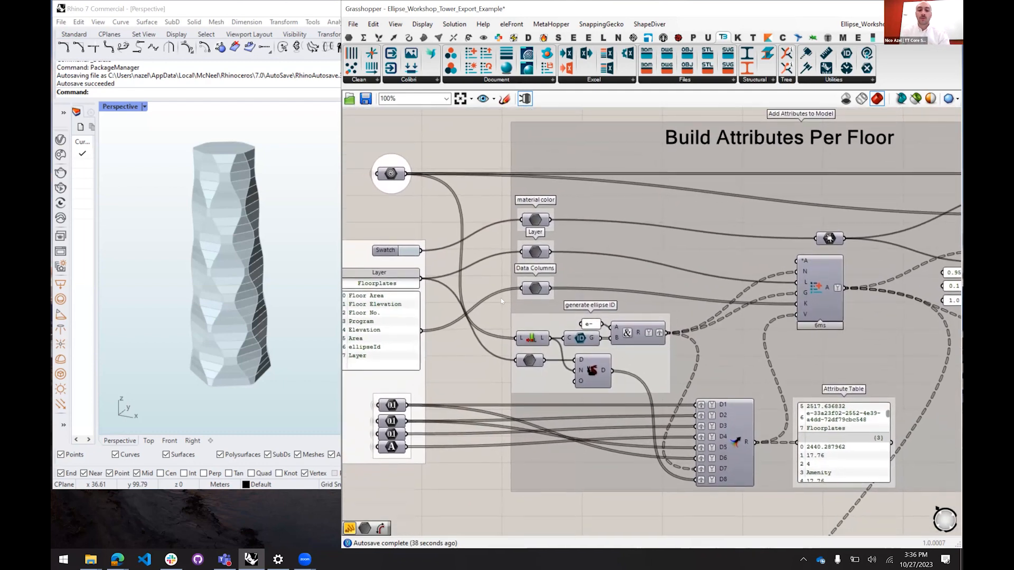
pyautogui.moveTo(473, 470); pyautogui.dragTo(390, 364)
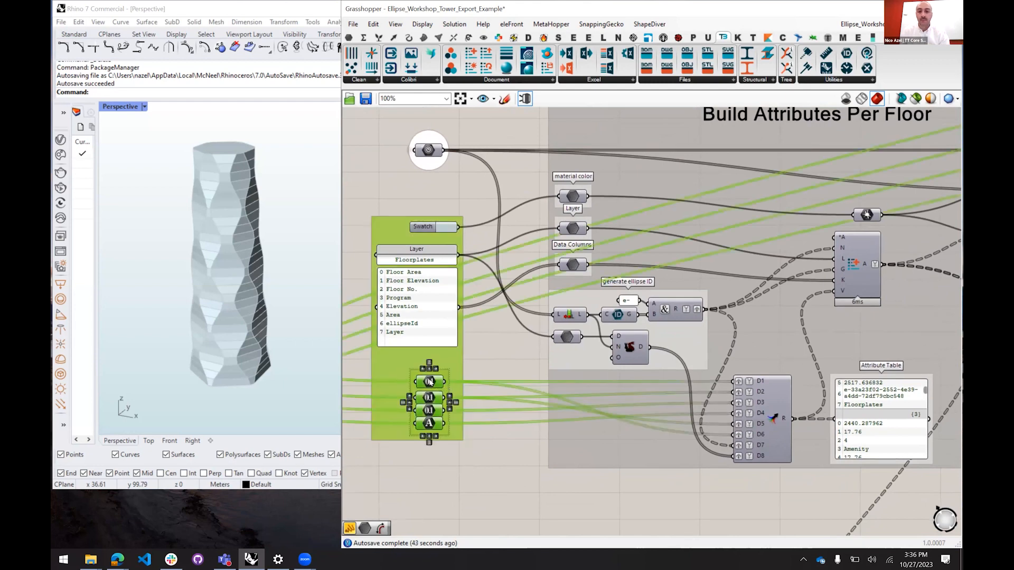
pyautogui.click(481, 369)
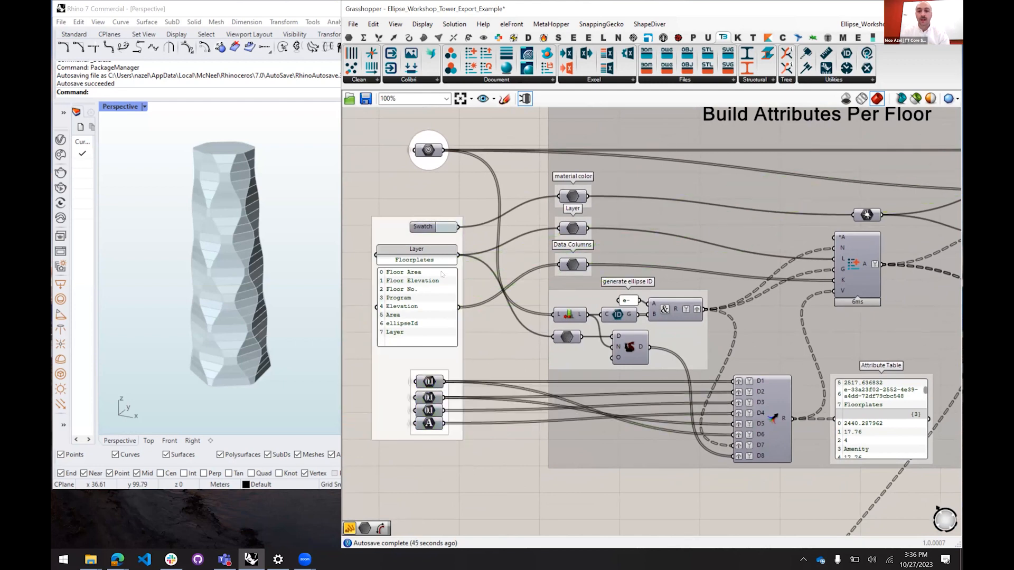
# Trace the Swatch and Floorplates Layer inputs, and inspect the Create Guids component in the ellipse ID group
pyautogui.click(422, 227)
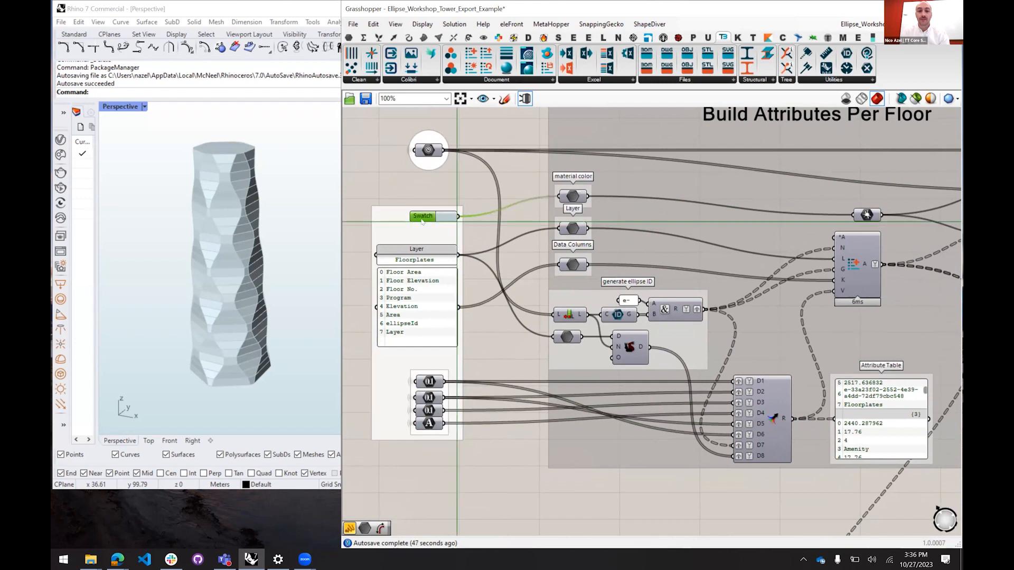
pyautogui.moveTo(422, 228); pyautogui.dragTo(429, 263)
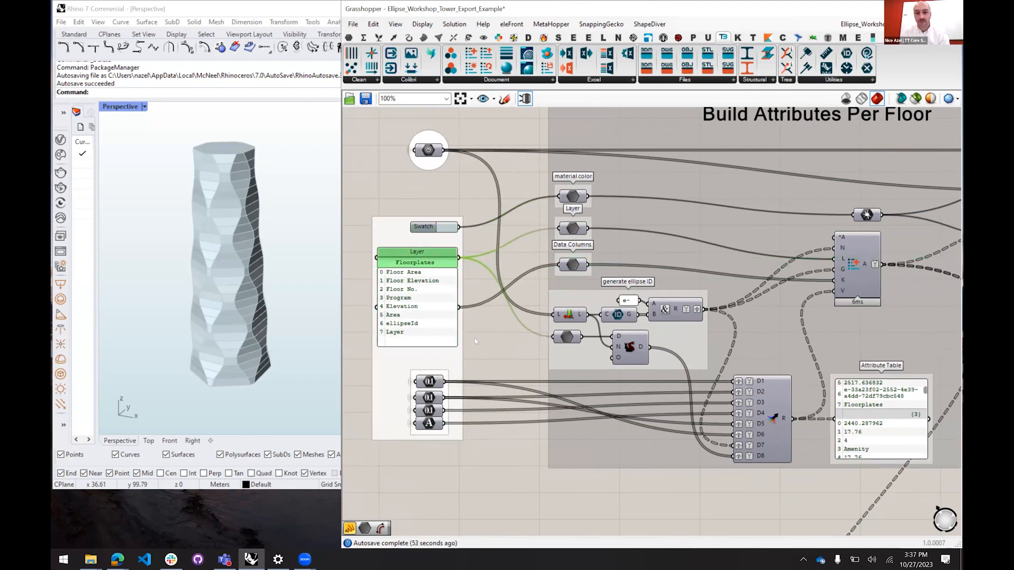
pyautogui.scroll(1, 480, 341)
pyautogui.moveTo(481, 342); pyautogui.dragTo(499, 316)
pyautogui.click(509, 310)
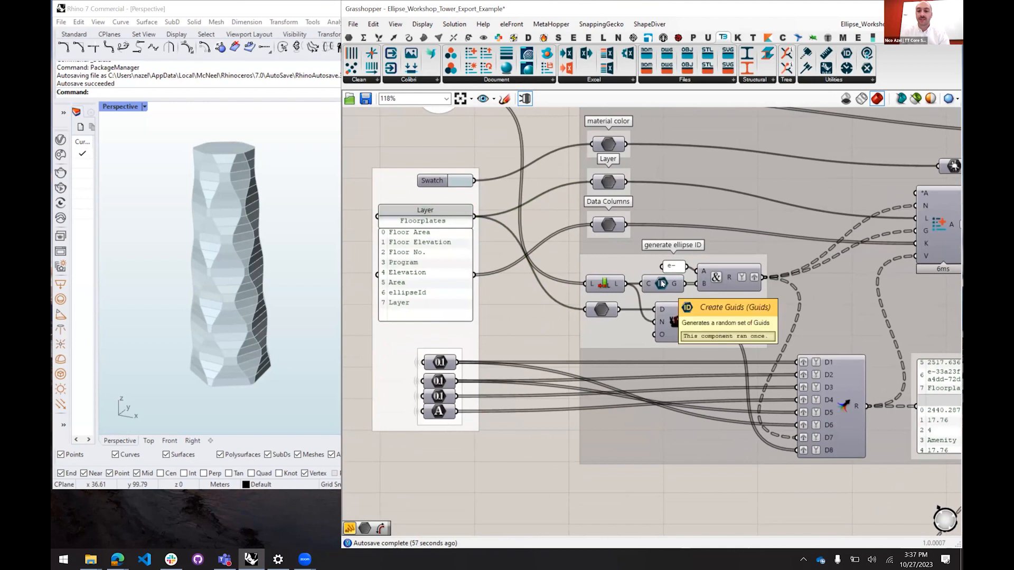
# Inspect the list length, duplicate data and concatenate components in the ellipse ID group and trace their outputs into the merge component
pyautogui.moveTo(533, 287); pyautogui.dragTo(536, 316)
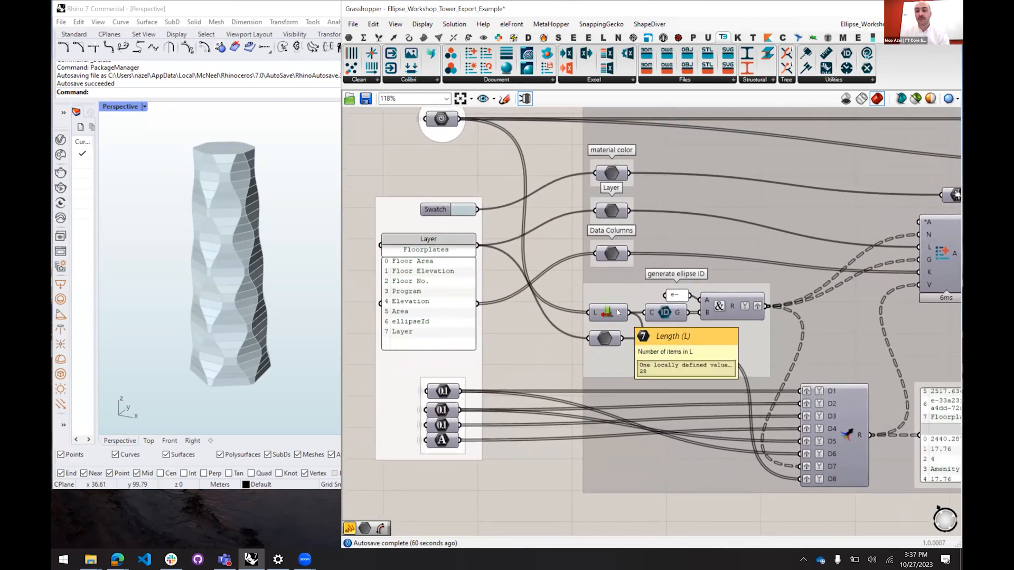
pyautogui.moveTo(680, 318)
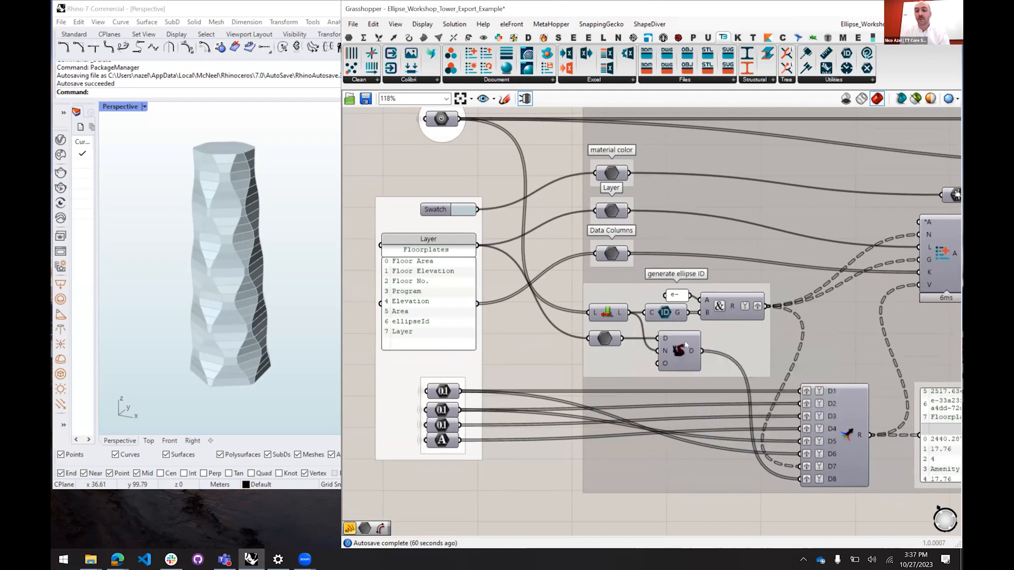
pyautogui.moveTo(691, 351)
pyautogui.moveTo(733, 308)
pyautogui.scroll(-2, 762, 260)
pyautogui.scroll(1, 815, 344)
pyautogui.moveTo(740, 425); pyautogui.dragTo(632, 419)
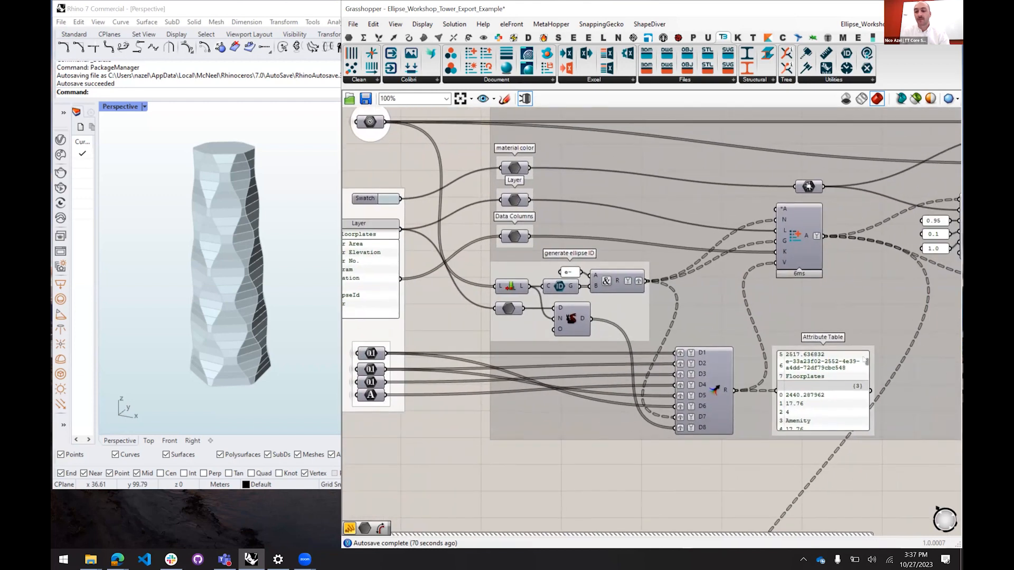
# Return the Attribute Table panel to its first branch and make the panel taller to fit one floor's full list of values
pyautogui.scroll(5, 790, 369)
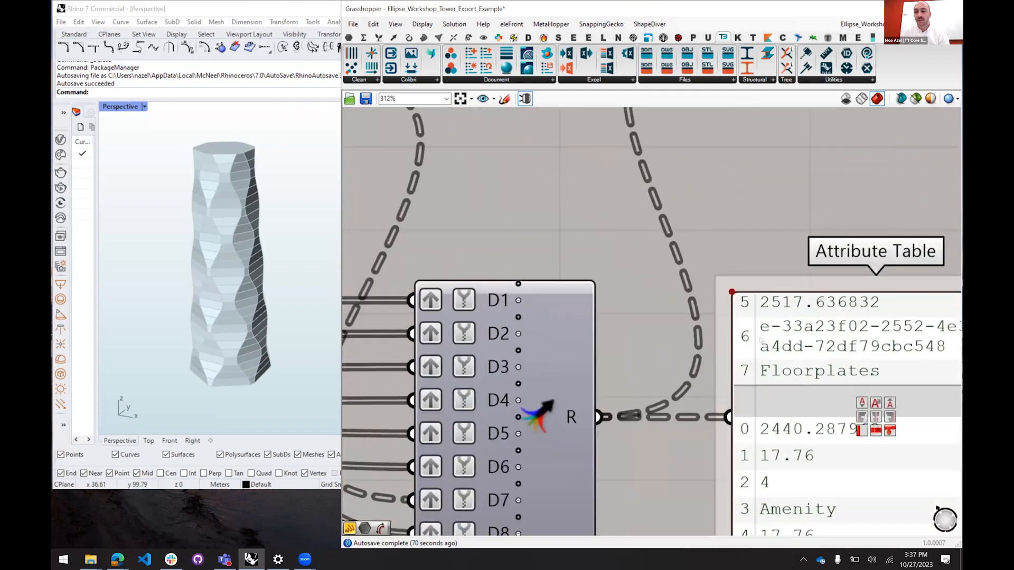
pyautogui.scroll(-2, 770, 333)
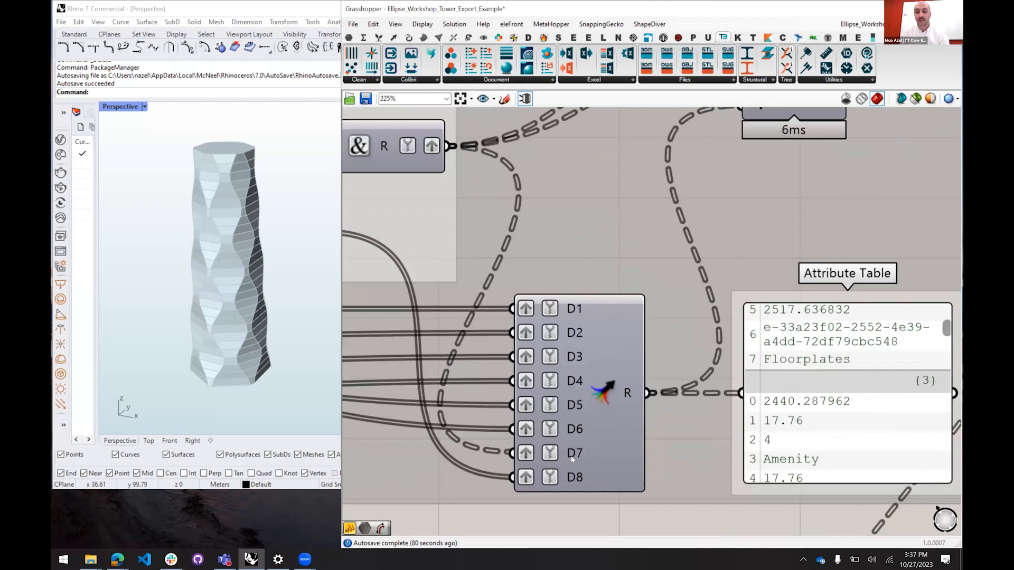
pyautogui.scroll(-3, 781, 335)
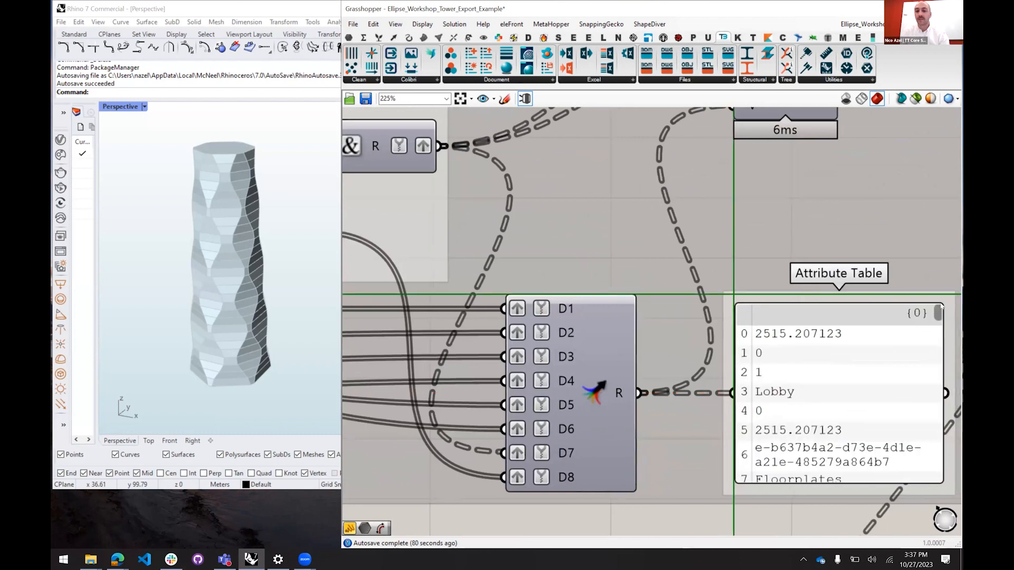
pyautogui.moveTo(822, 474); pyautogui.dragTo(759, 403)
pyautogui.moveTo(757, 354); pyautogui.dragTo(757, 408)
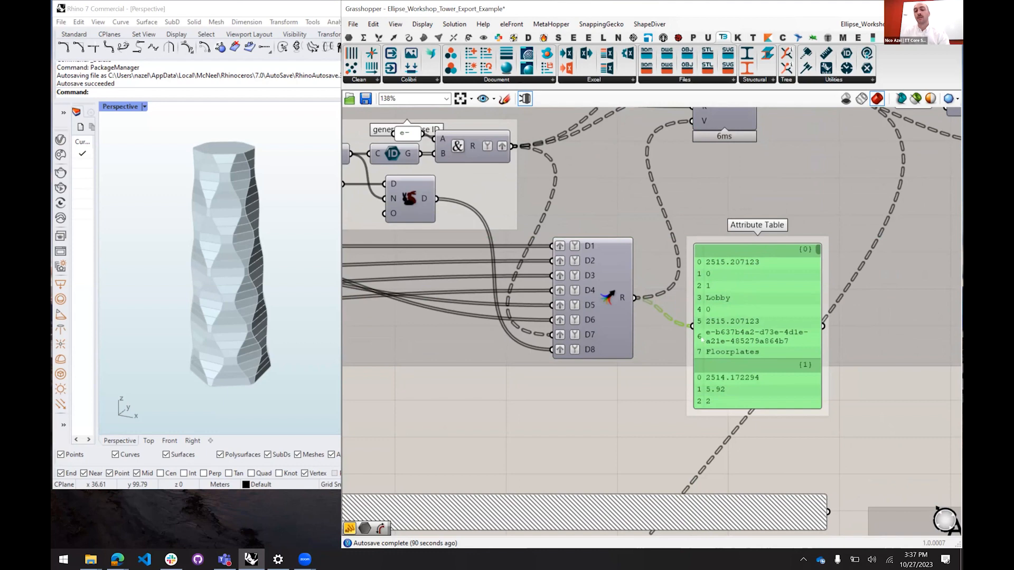
pyautogui.moveTo(627, 393); pyautogui.dragTo(660, 420)
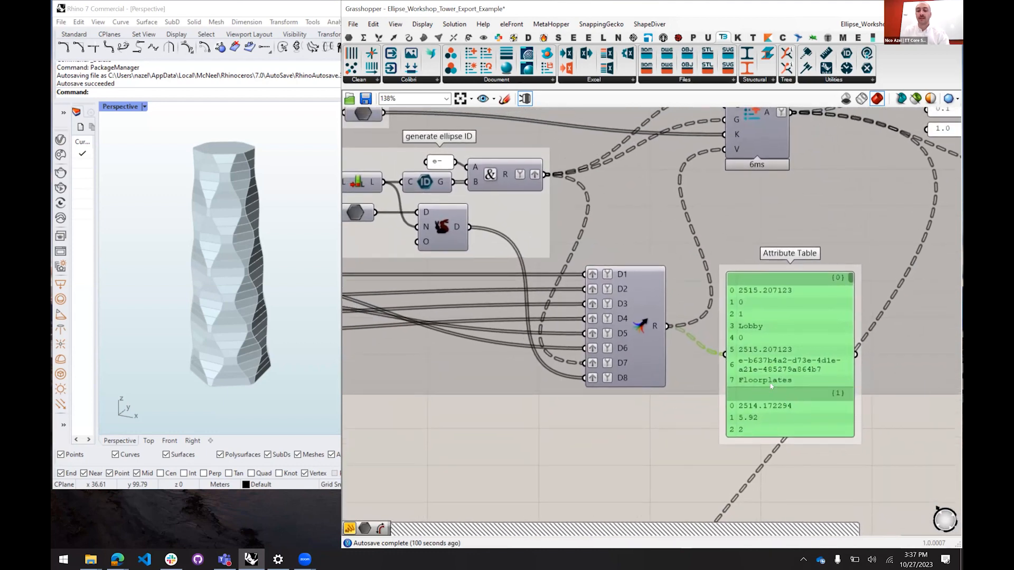
pyautogui.click(648, 436)
# Compare the Layer panel and the data column names with the per-floor entries in the Attribute Table panel
pyautogui.moveTo(507, 375); pyautogui.dragTo(795, 405)
pyautogui.moveTo(559, 227); pyautogui.dragTo(553, 289)
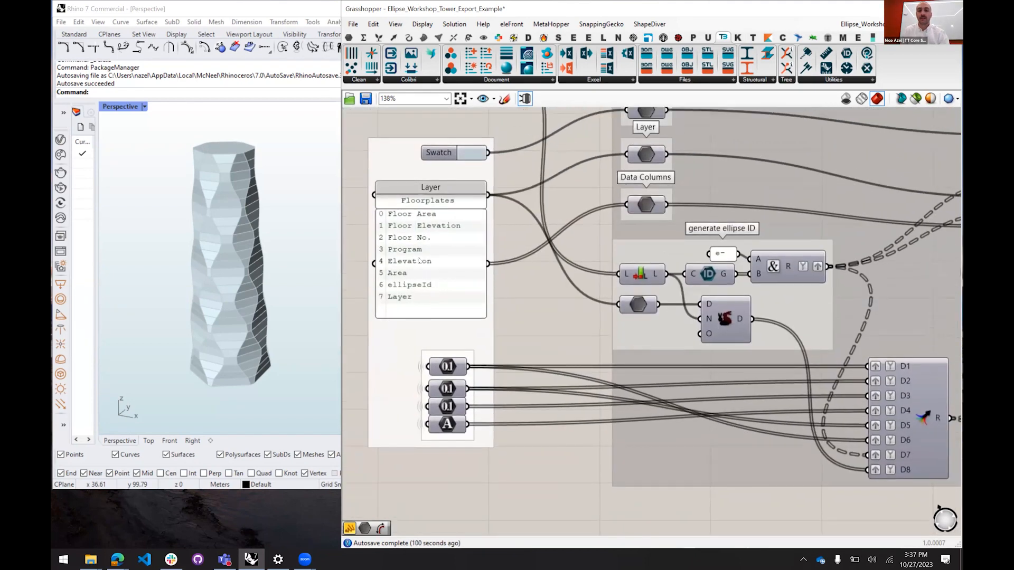
pyautogui.scroll(-1, 419, 261)
pyautogui.click(436, 196)
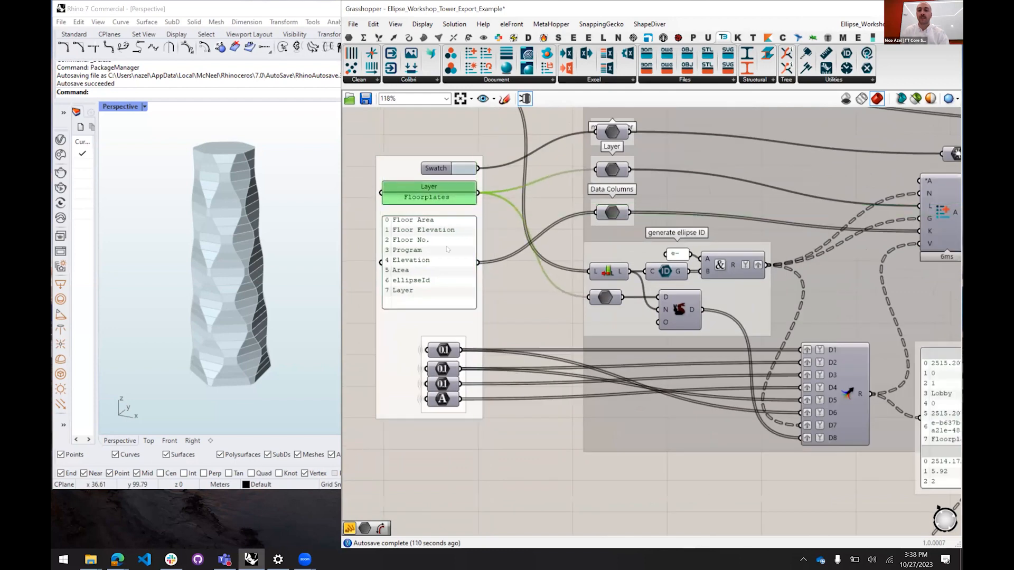
pyautogui.click(447, 248)
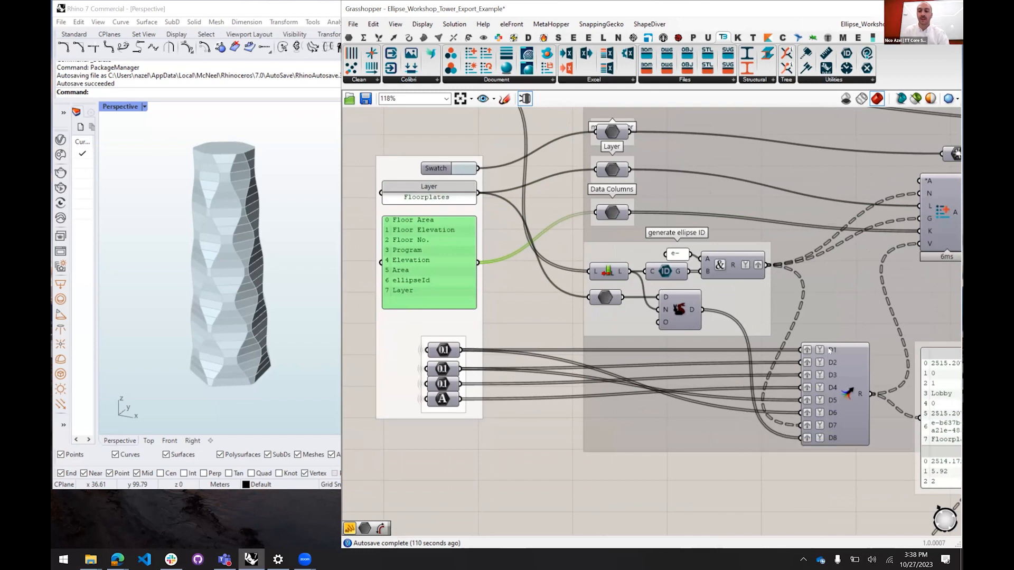
pyautogui.moveTo(846, 489); pyautogui.dragTo(760, 457)
pyautogui.moveTo(941, 324); pyautogui.dragTo(942, 348)
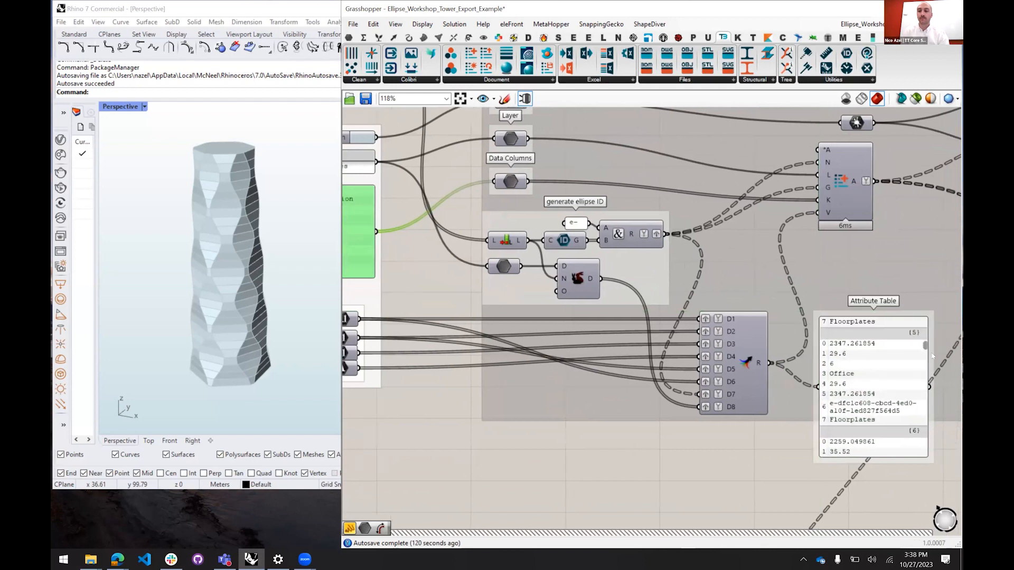
# Place a Construct Attributes component beside the existing one to compare the full input names, and delete the copy
pyautogui.scroll(-2, 680, 454)
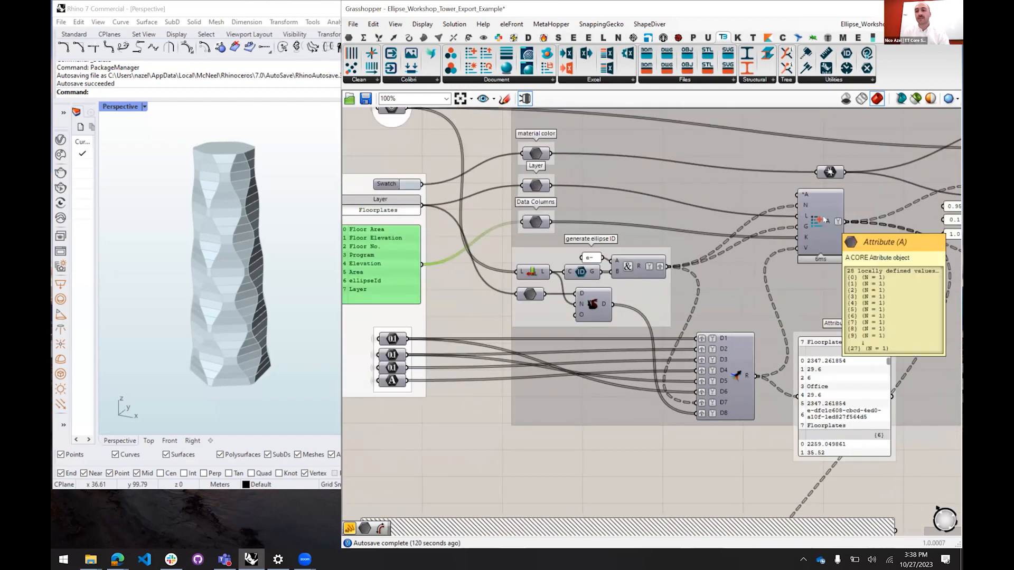
pyautogui.click(823, 224)
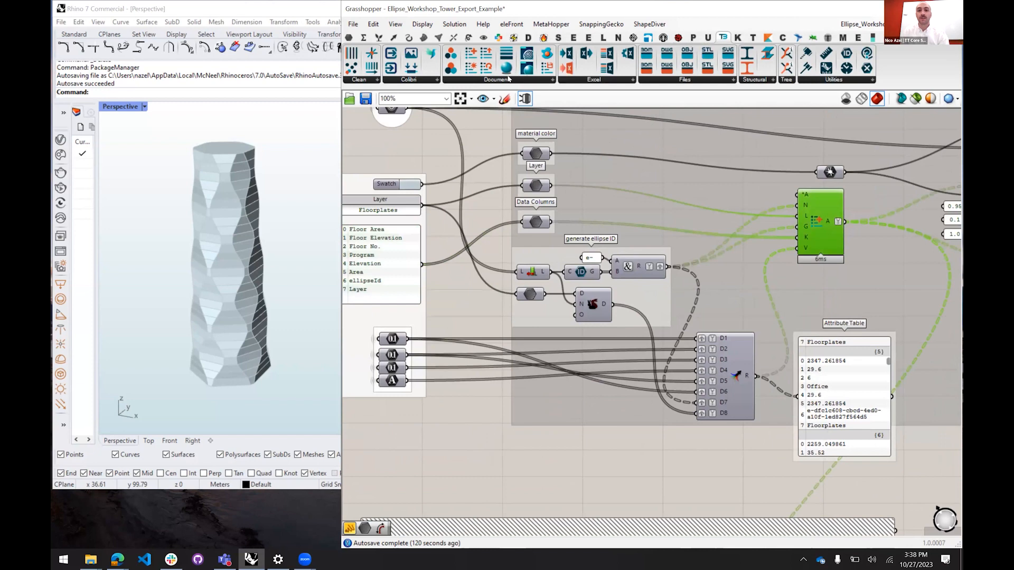
pyautogui.click(527, 79)
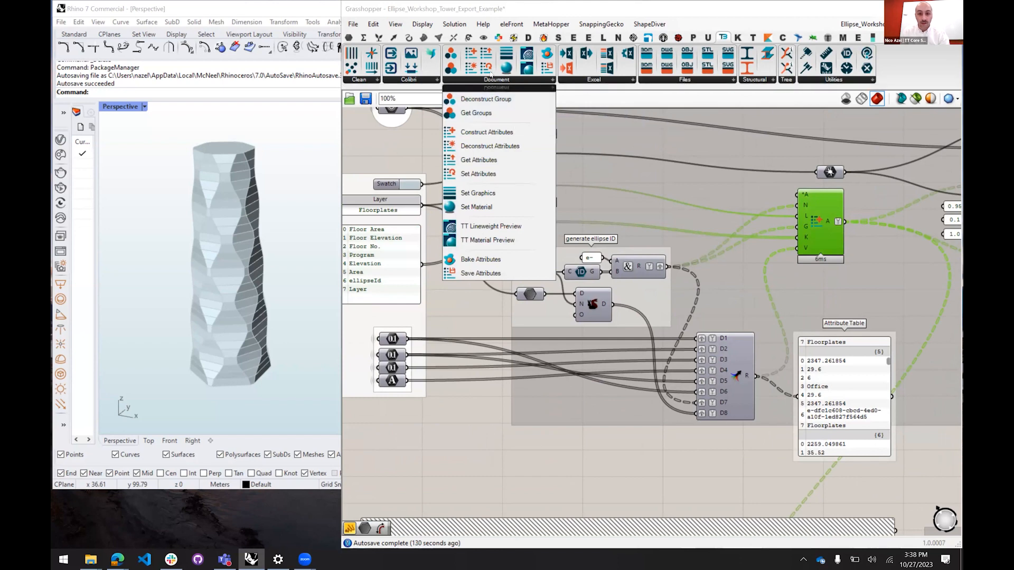
pyautogui.click(488, 136)
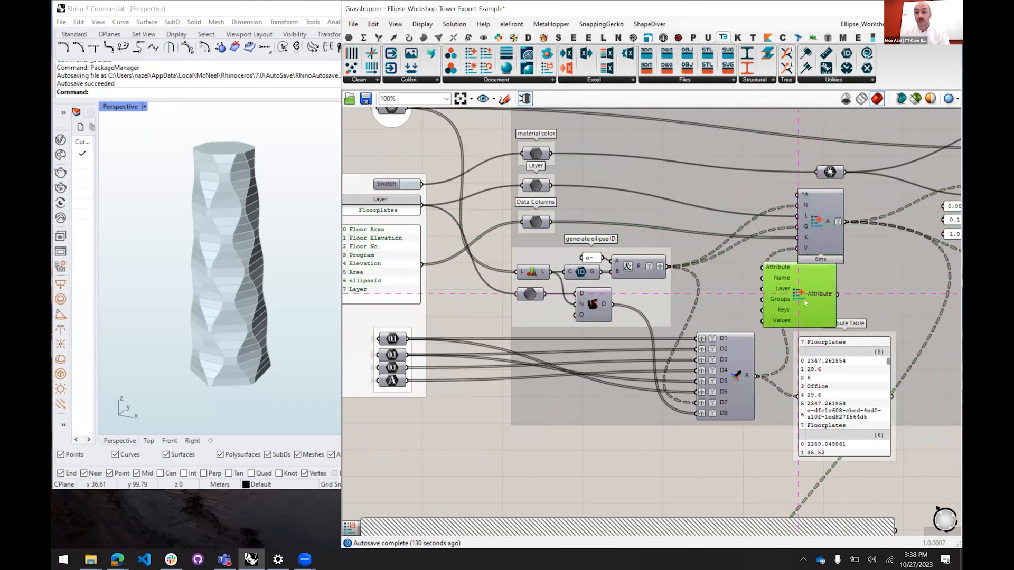
pyautogui.click(749, 228)
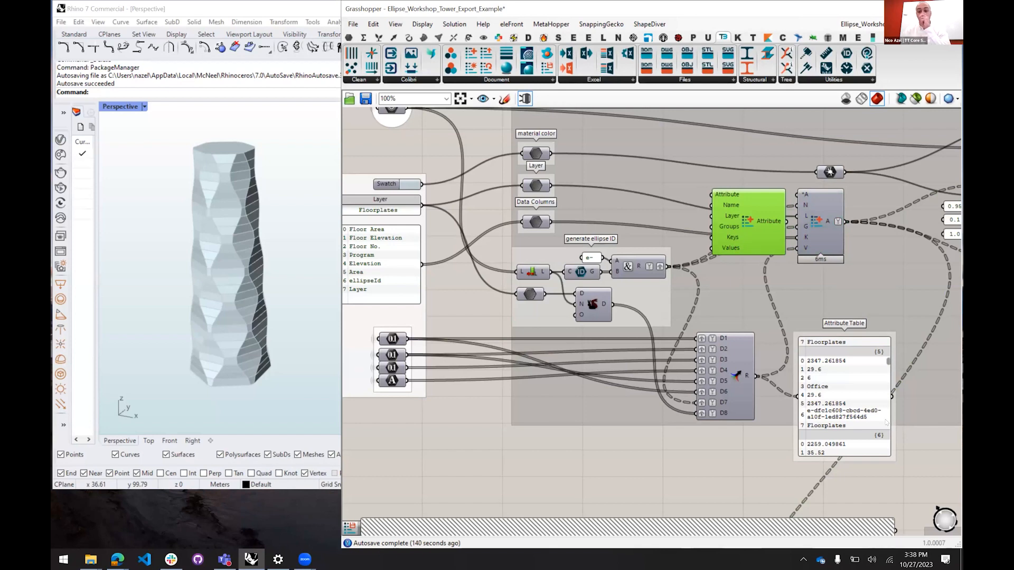
pyautogui.moveTo(766, 445); pyautogui.dragTo(628, 441)
pyautogui.moveTo(598, 256); pyautogui.dragTo(562, 272)
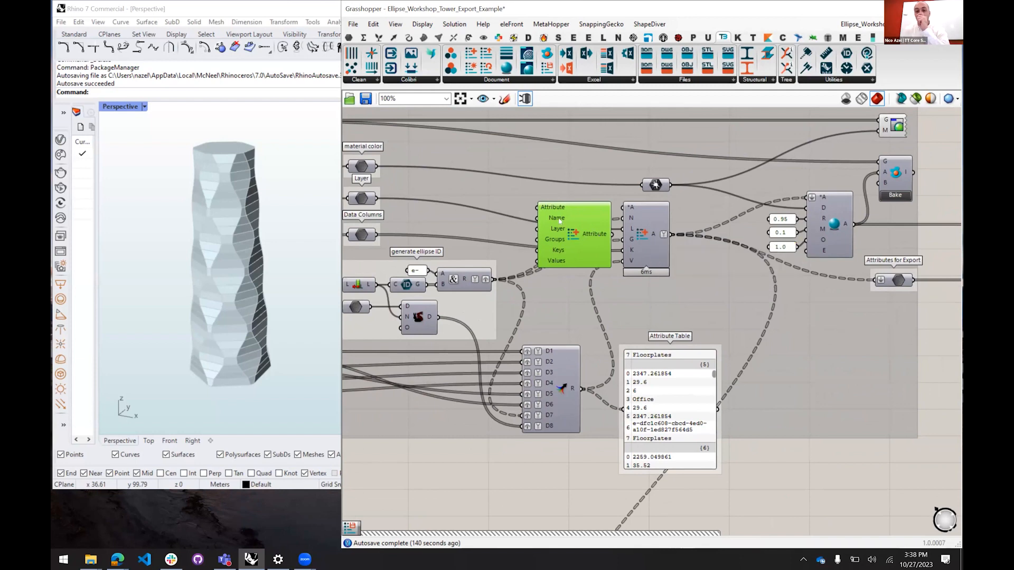
pyautogui.moveTo(582, 227); pyautogui.dragTo(566, 217)
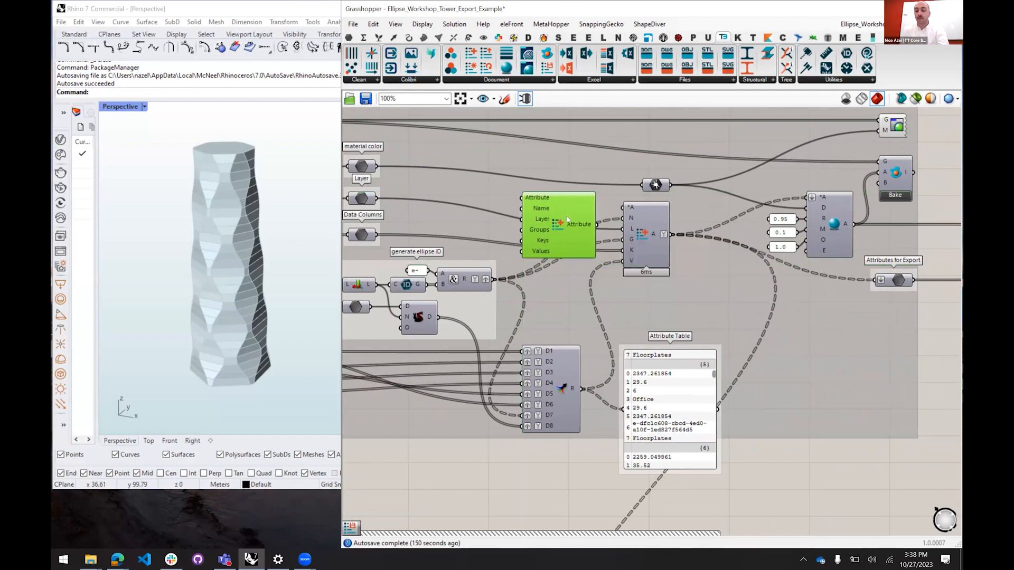
pyautogui.press('Delete')
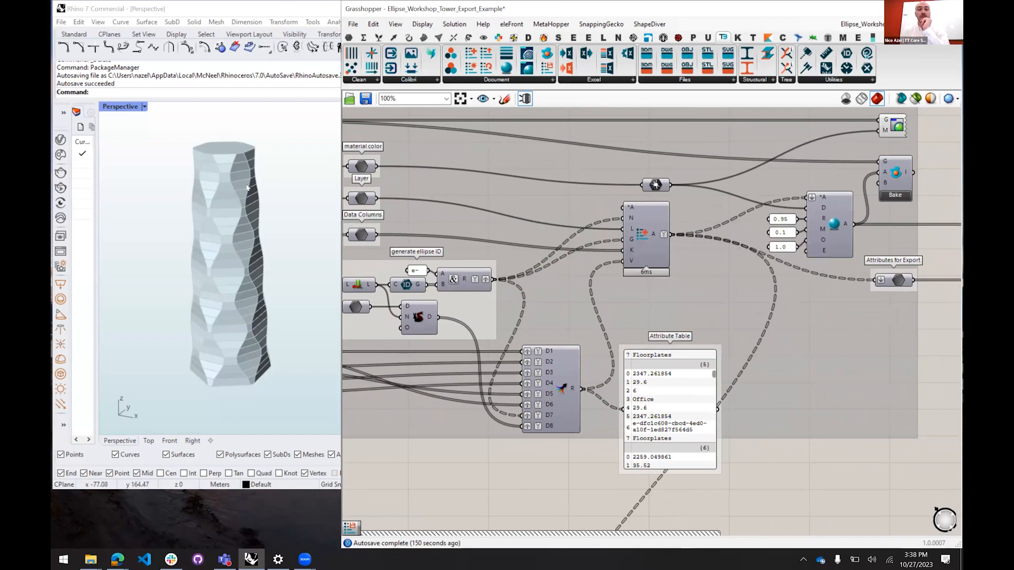
# Trace the Swatch colour through to the material components and bake the floors with their attributes using the bake component
pyautogui.moveTo(540, 490); pyautogui.dragTo(698, 505)
pyautogui.moveTo(372, 211); pyautogui.dragTo(371, 194)
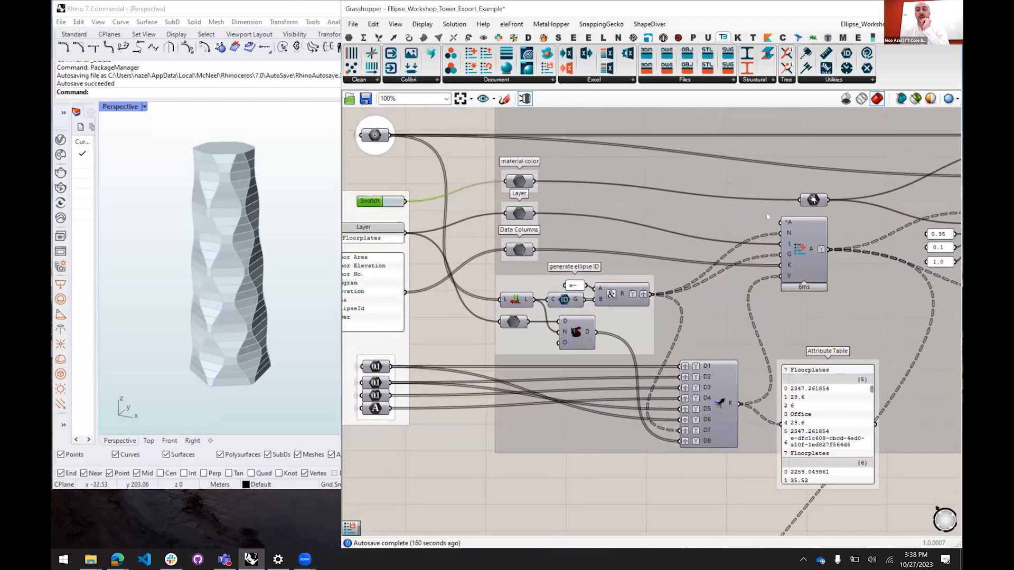
pyautogui.moveTo(674, 464); pyautogui.dragTo(565, 454)
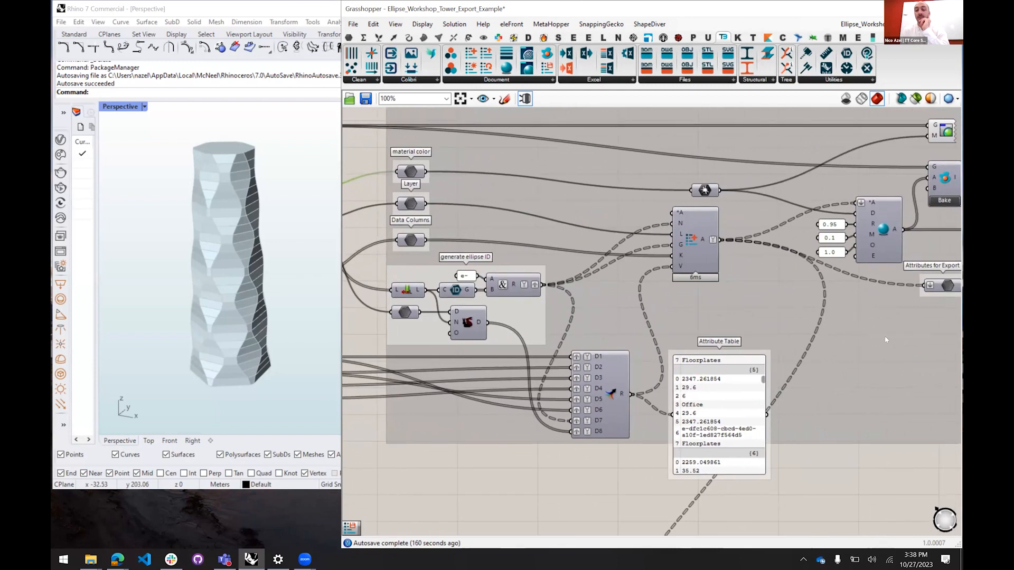
pyautogui.moveTo(886, 472); pyautogui.dragTo(855, 475)
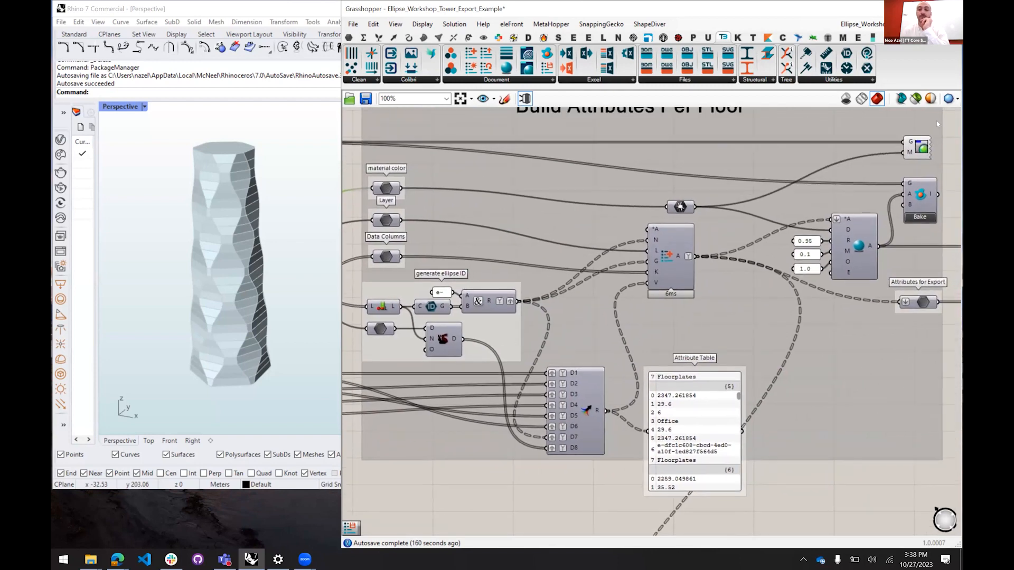
pyautogui.click(920, 195)
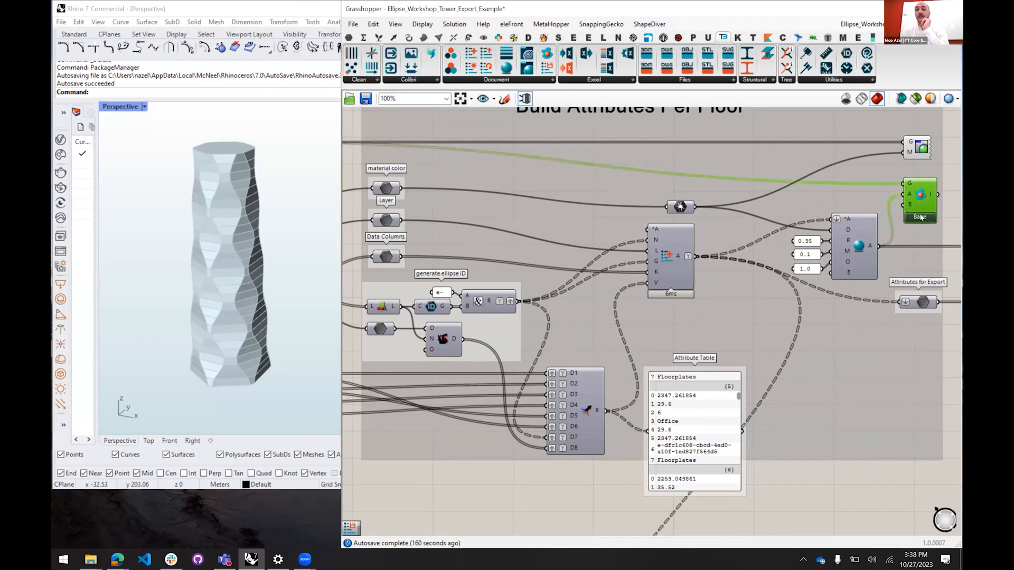
pyautogui.click(921, 217)
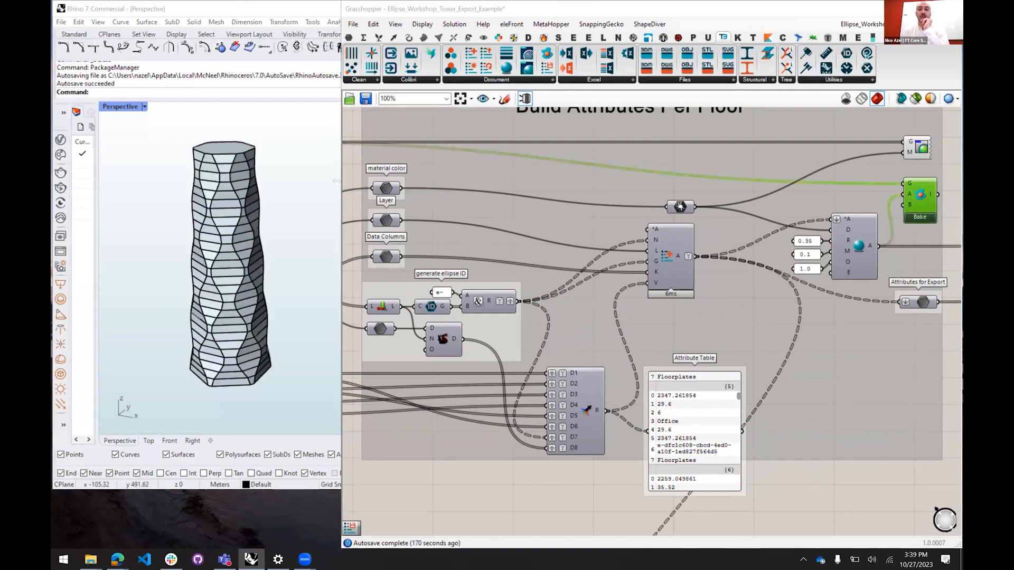
# Reveal the full Rhino window, select a baked floor around the tower's mid-height, and examine its attribute user text
pyautogui.moveTo(342, 205); pyautogui.dragTo(579, 205)
pyautogui.click(247, 231)
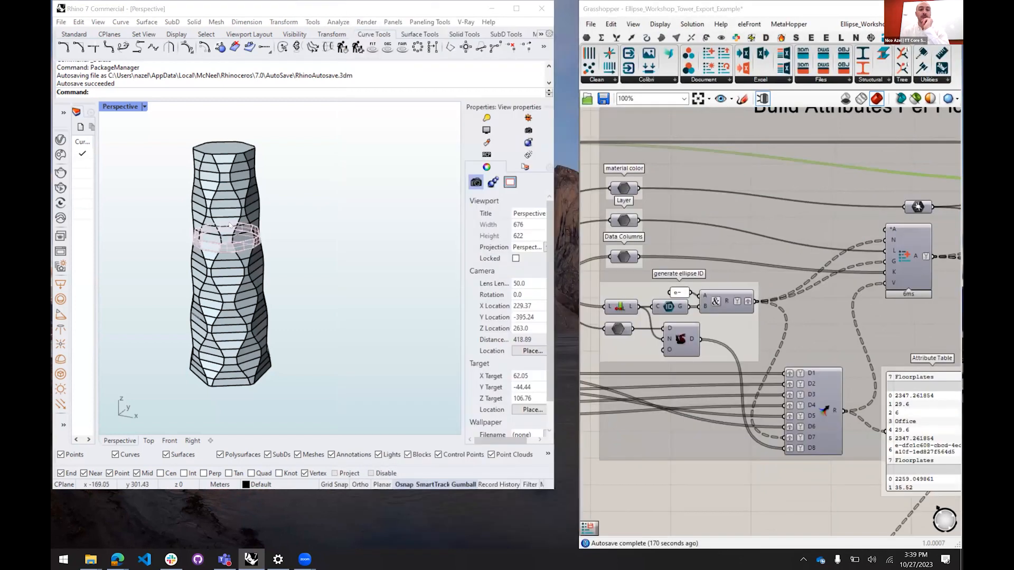
pyautogui.click(281, 253)
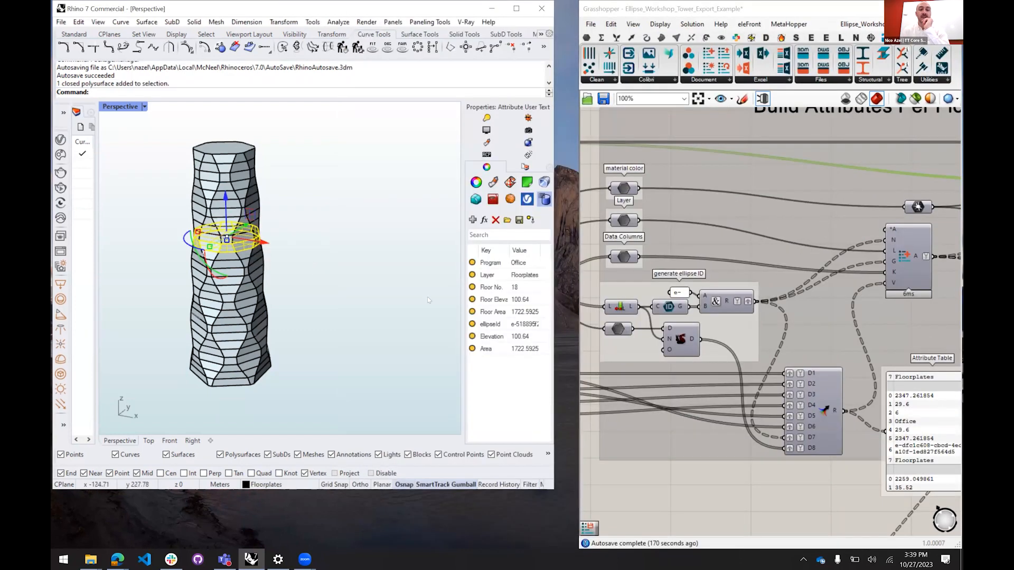
pyautogui.moveTo(460, 253); pyautogui.dragTo(414, 255)
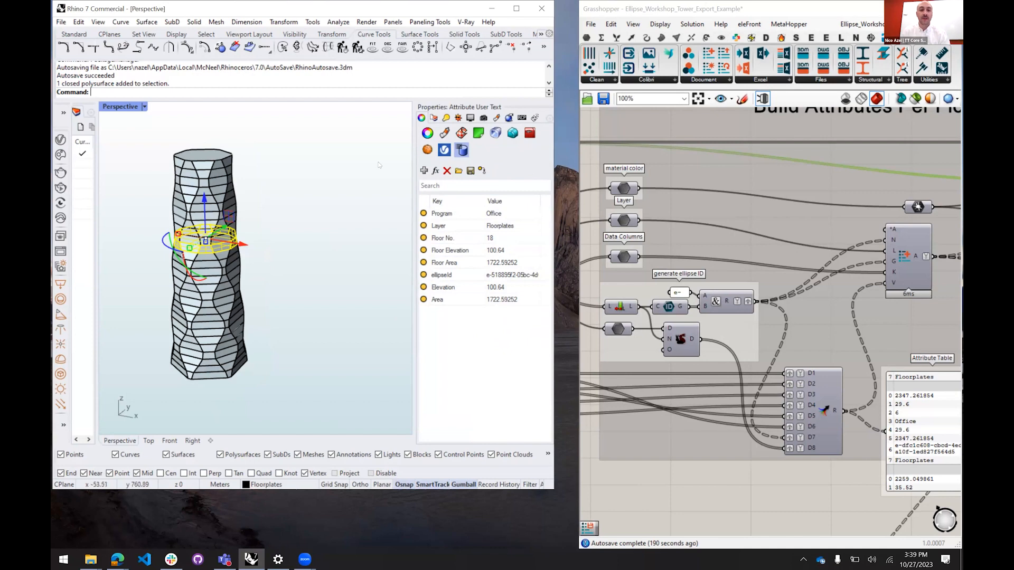
# Open the selected floor's object details, check that its object name carries the ellipse ID, close the description and deselect the floor
pyautogui.click(427, 133)
pyautogui.click(483, 400)
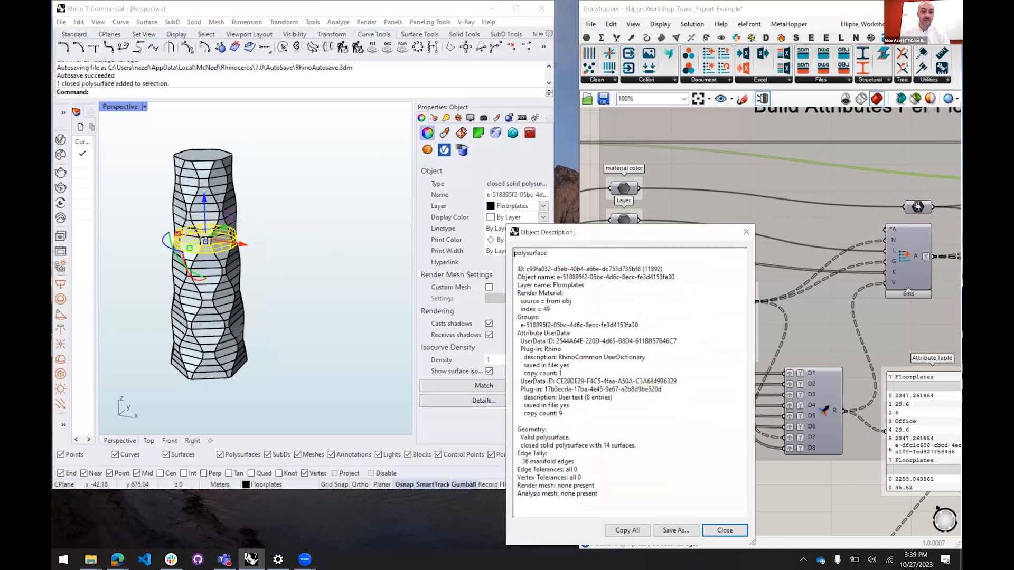
pyautogui.moveTo(568, 232); pyautogui.dragTo(346, 101)
pyautogui.moveTo(297, 142); pyautogui.dragTo(455, 147)
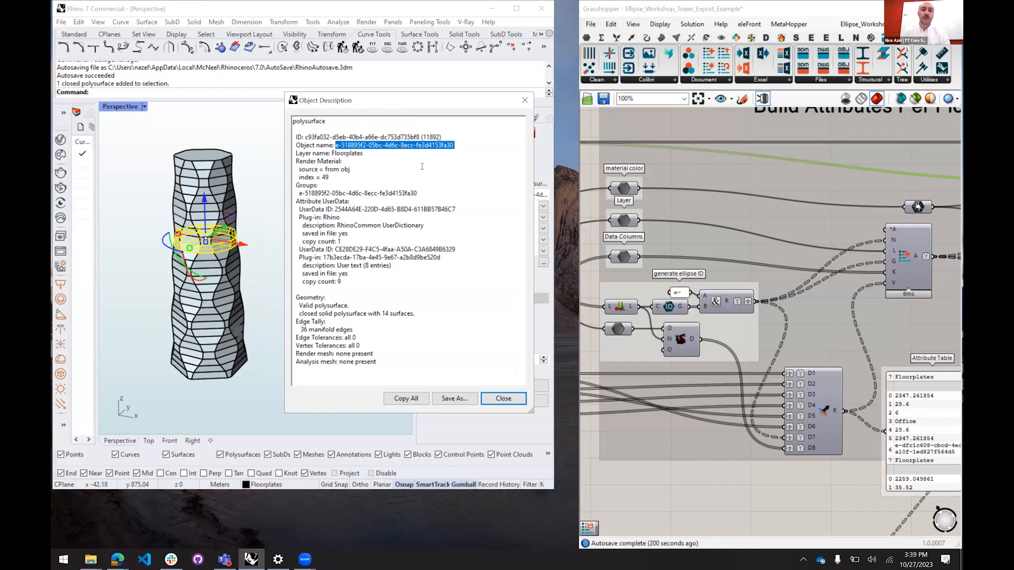
pyautogui.click(336, 145)
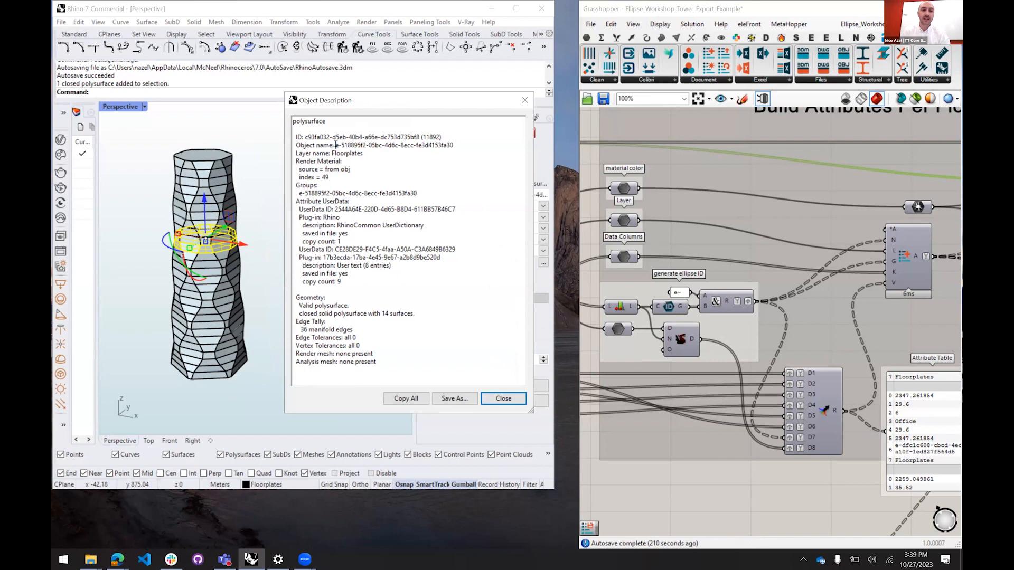
pyautogui.moveTo(336, 145); pyautogui.dragTo(452, 143)
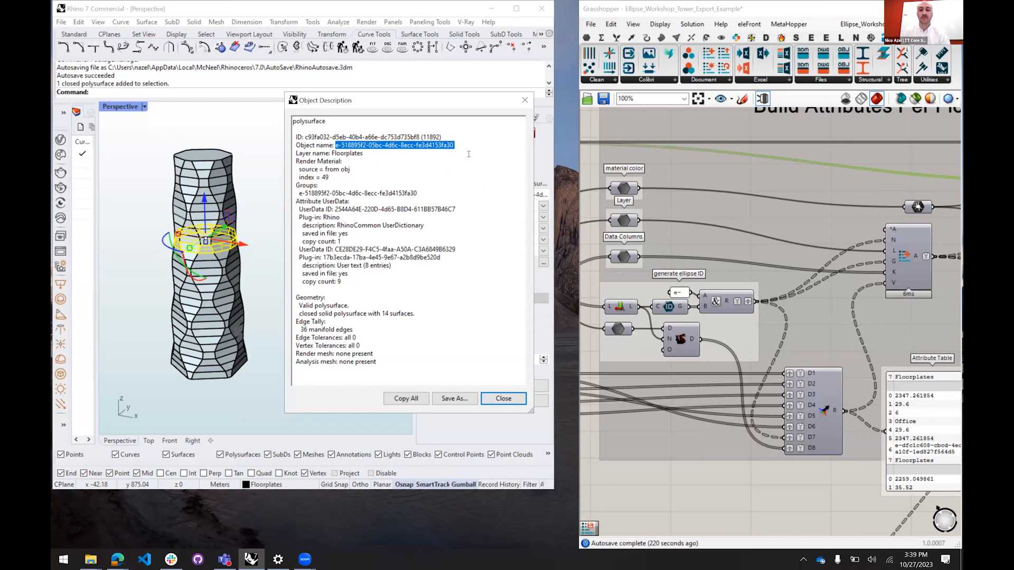
pyautogui.click(503, 399)
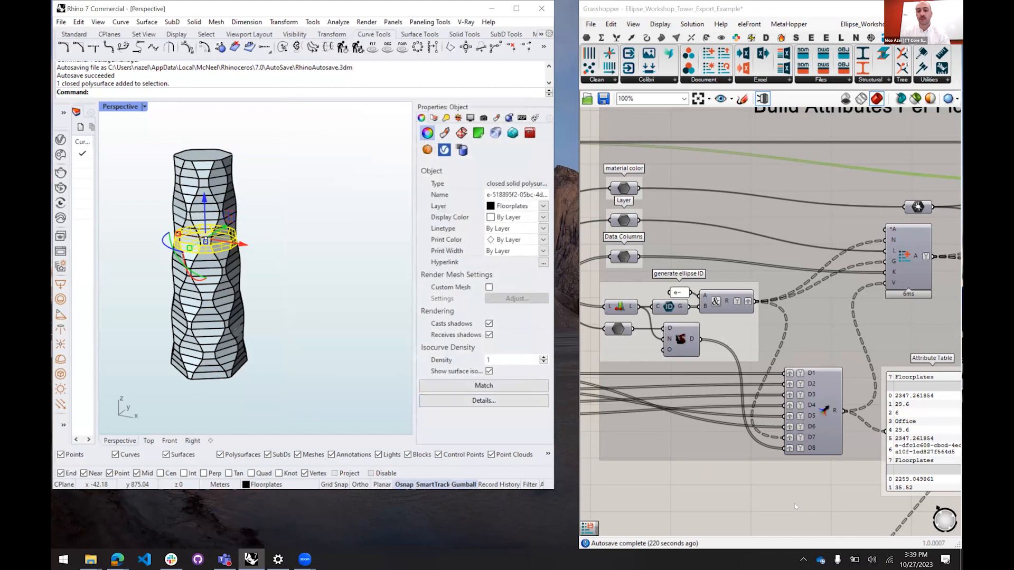
pyautogui.click(390, 267)
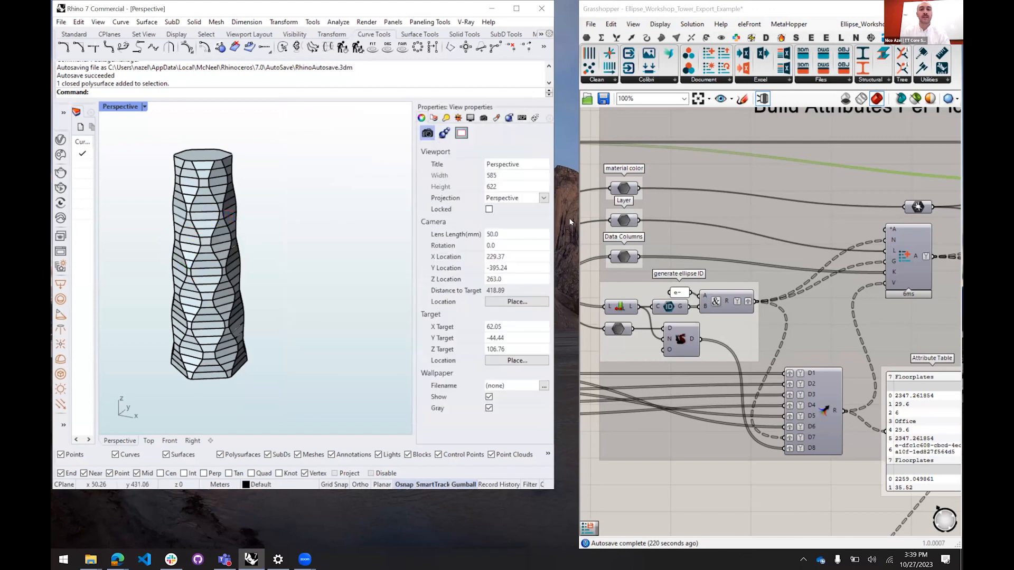
pyautogui.click(574, 197)
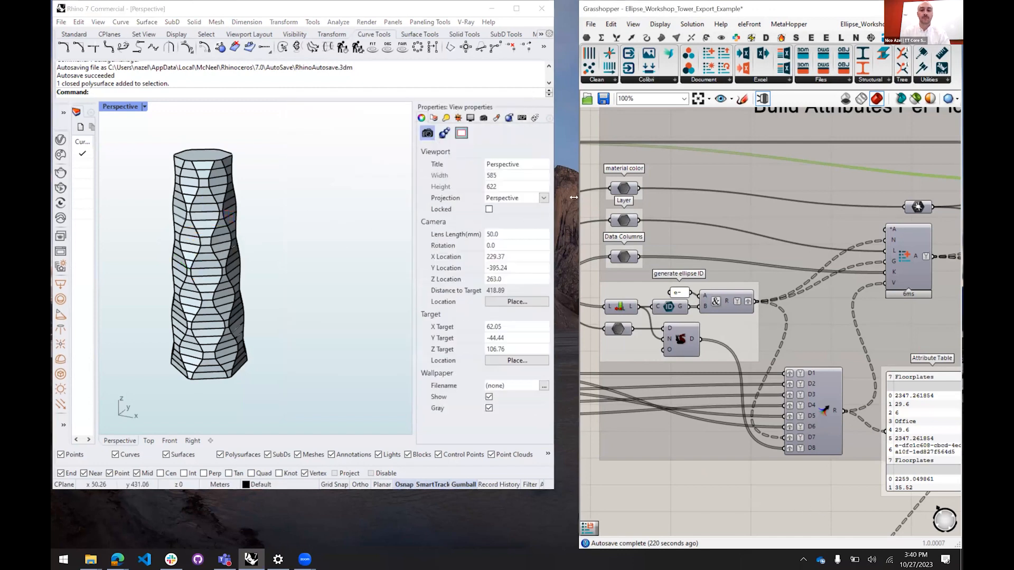
# Widen the Grasshopper window over Rhino and check where the Construct Attributes output feeds the material, bake and export components
pyautogui.moveTo(578, 197); pyautogui.dragTo(409, 212)
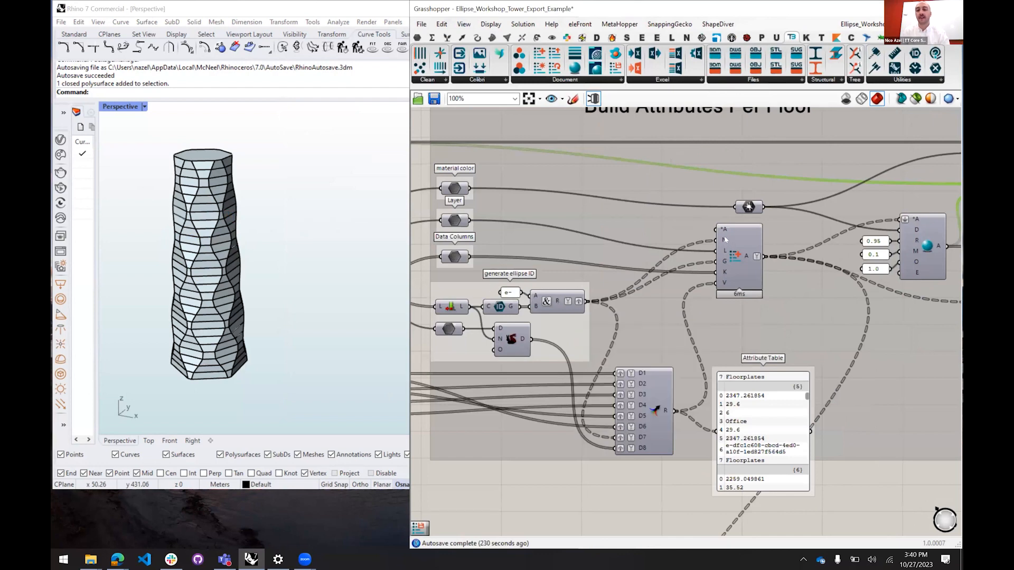
pyautogui.moveTo(725, 240)
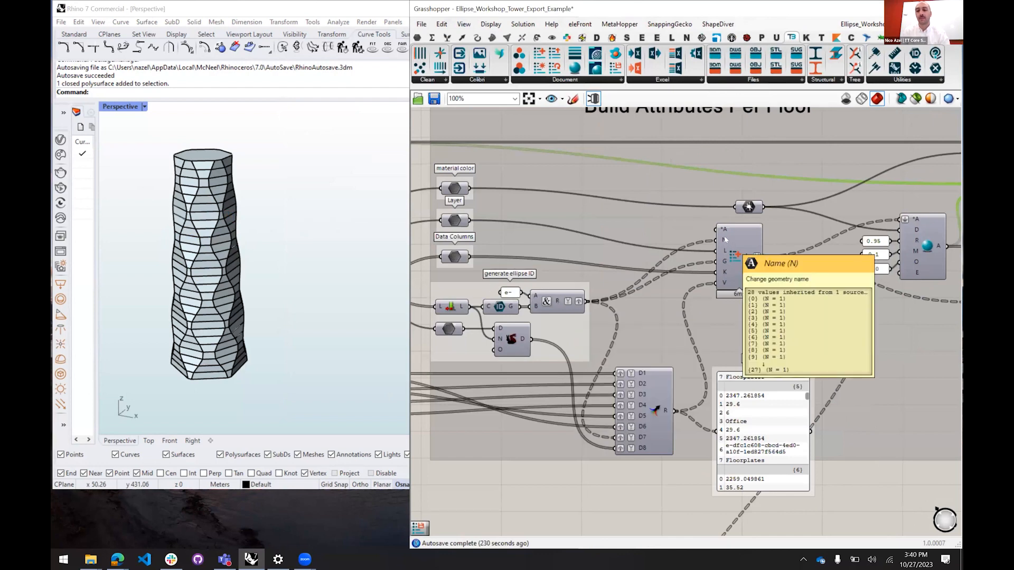
pyautogui.moveTo(867, 495); pyautogui.dragTo(616, 449)
pyautogui.scroll(-2, 800, 373)
pyautogui.scroll(-1, 805, 385)
pyautogui.click(709, 237)
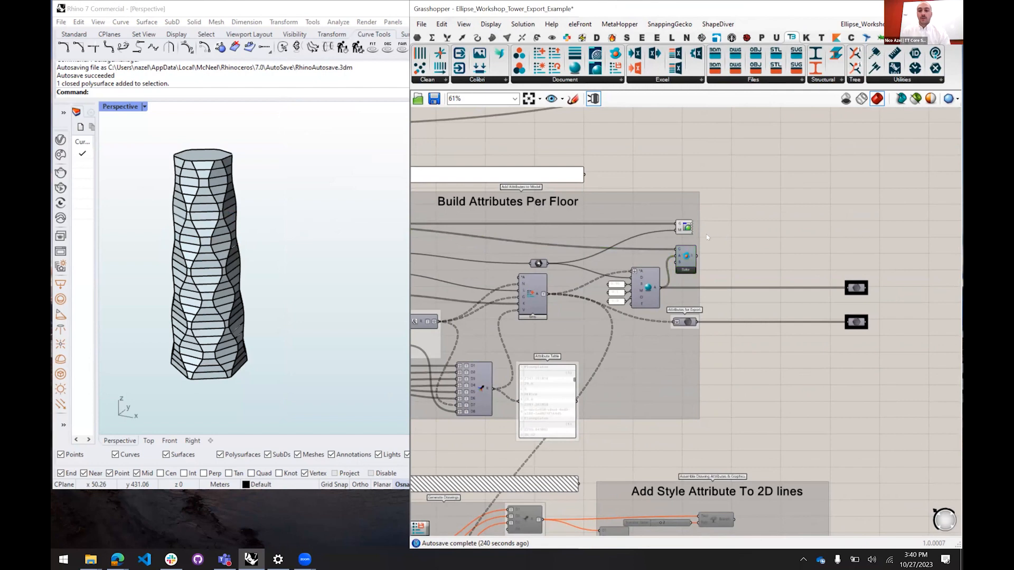
pyautogui.click(691, 227)
pyautogui.click(710, 234)
# Select the two output parameters fed by the per-floor attributes in turn and trace their wires onward to the export section
pyautogui.click(856, 323)
pyautogui.click(855, 288)
pyautogui.click(861, 314)
pyautogui.moveTo(871, 323); pyautogui.dragTo(806, 358)
pyautogui.moveTo(862, 278); pyautogui.dragTo(857, 286)
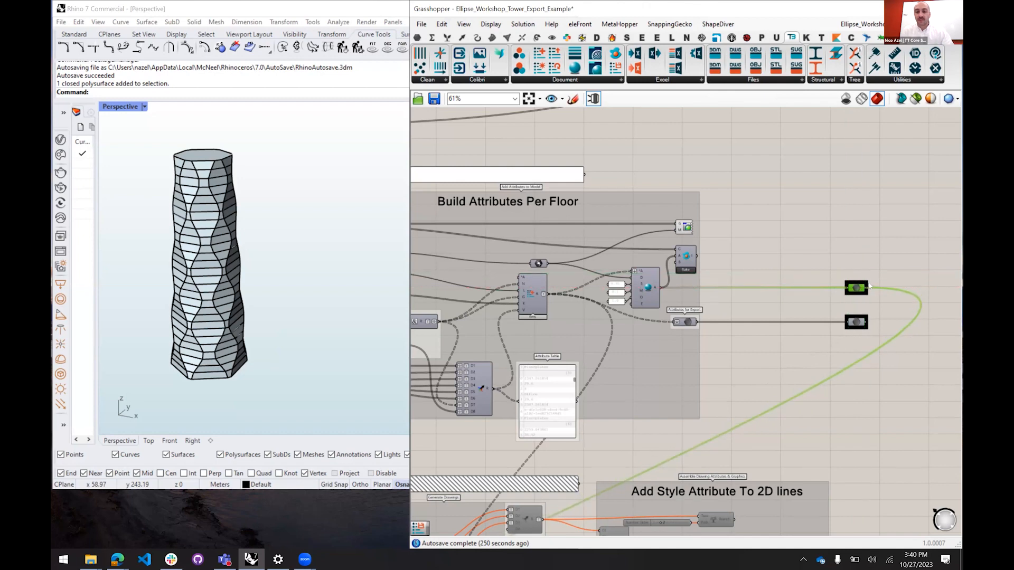
pyautogui.moveTo(879, 299); pyautogui.dragTo(831, 267)
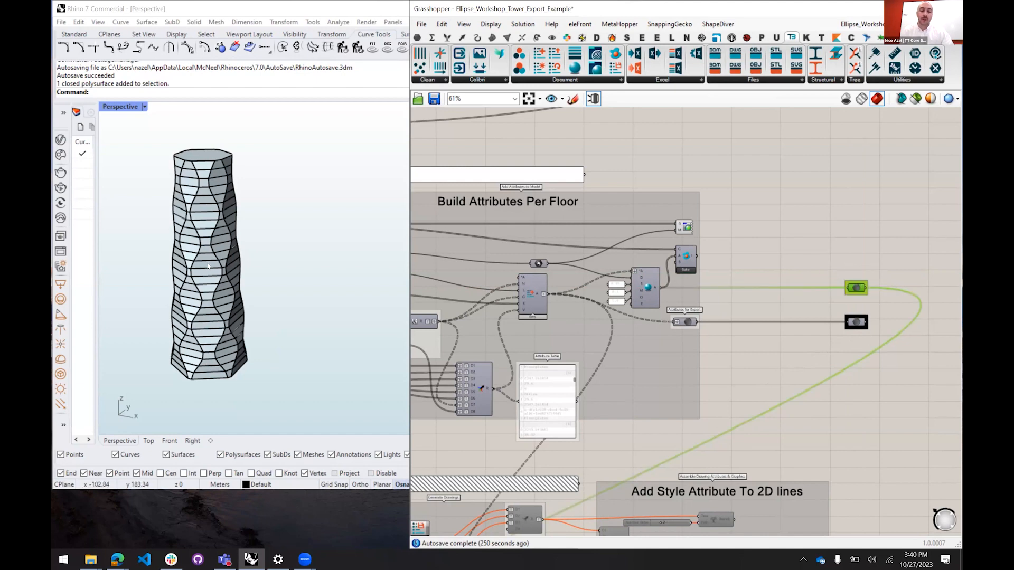
pyautogui.moveTo(890, 374); pyautogui.dragTo(830, 311)
pyautogui.moveTo(755, 375); pyautogui.dragTo(827, 302)
# Enable the disabled drawing output parameters and all components in the Add Style Attribute To 2D lines group
pyautogui.scroll(-5, 827, 302)
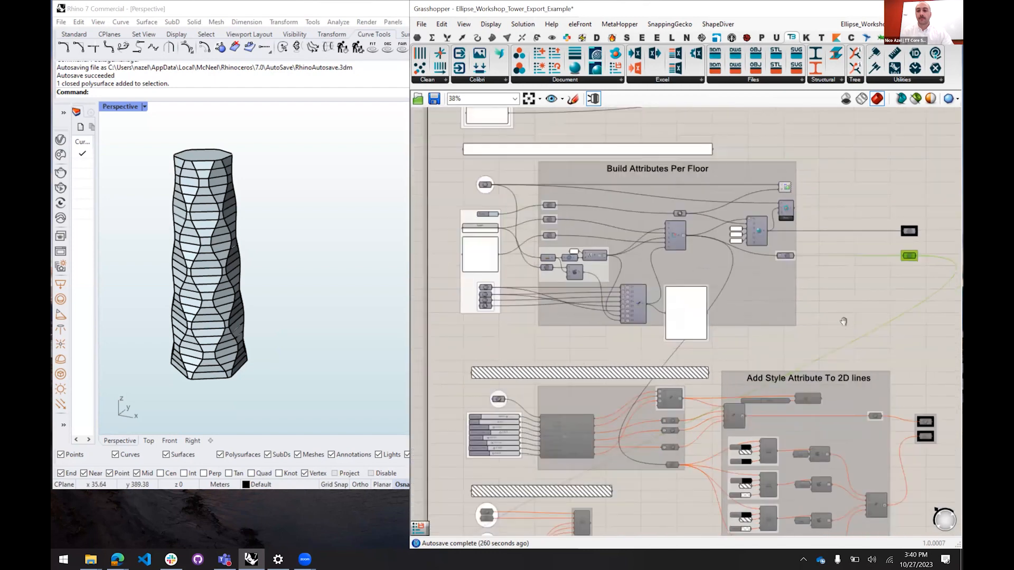
pyautogui.moveTo(818, 280); pyautogui.dragTo(812, 253)
pyautogui.click(799, 199)
pyautogui.scroll(5, 658, 154)
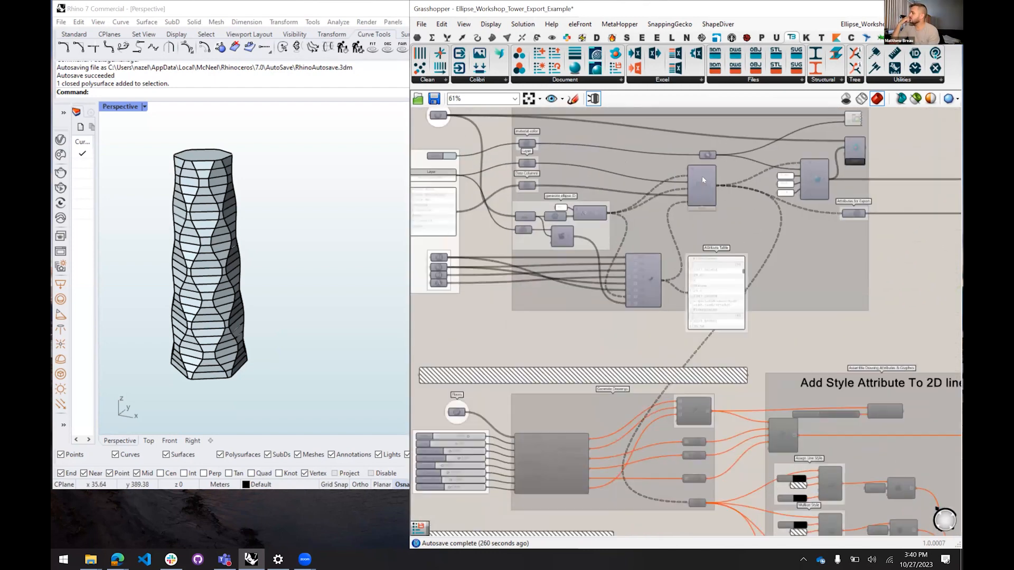
pyautogui.moveTo(767, 282); pyautogui.dragTo(761, 249)
pyautogui.scroll(-4, 759, 246)
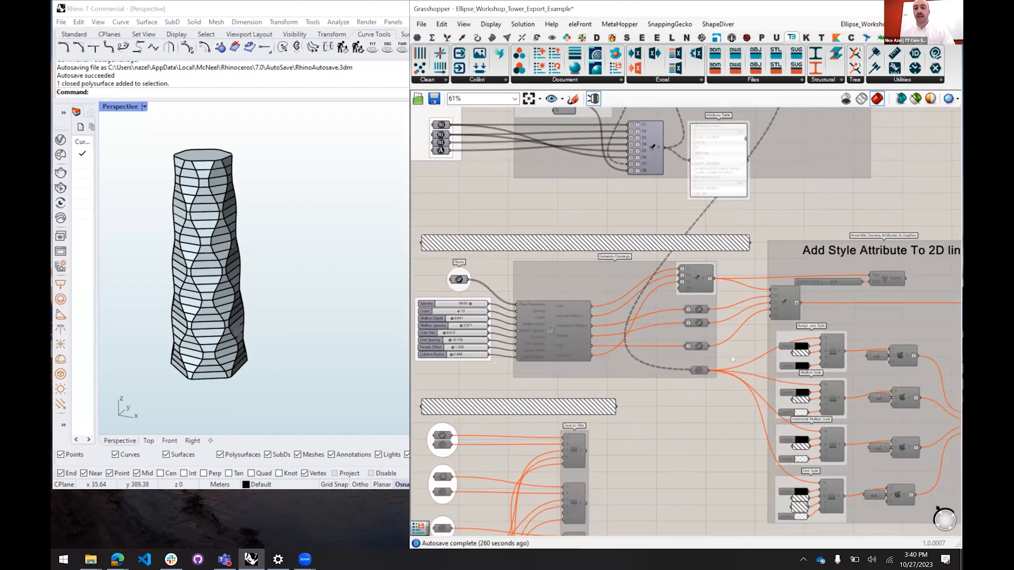
pyautogui.moveTo(643, 234); pyautogui.dragTo(607, 212)
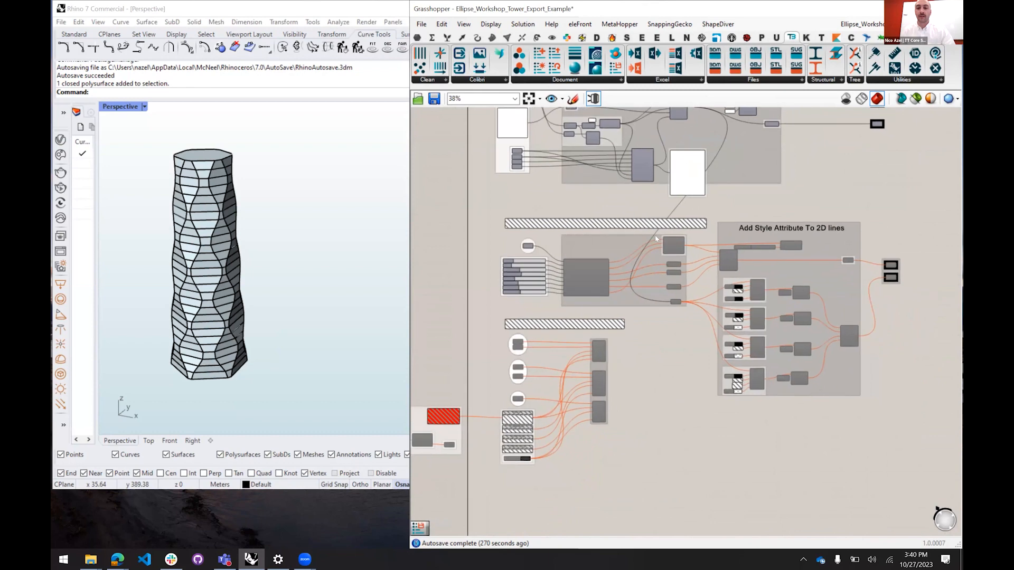
pyautogui.moveTo(929, 421); pyautogui.dragTo(647, 214)
pyautogui.middleClick(666, 246)
pyautogui.click(695, 249)
pyautogui.click(642, 339)
# Enable the Create Drawings header, the Floors input, the drawing sliders and the Generate Drawings cluster
pyautogui.scroll(5, 657, 309)
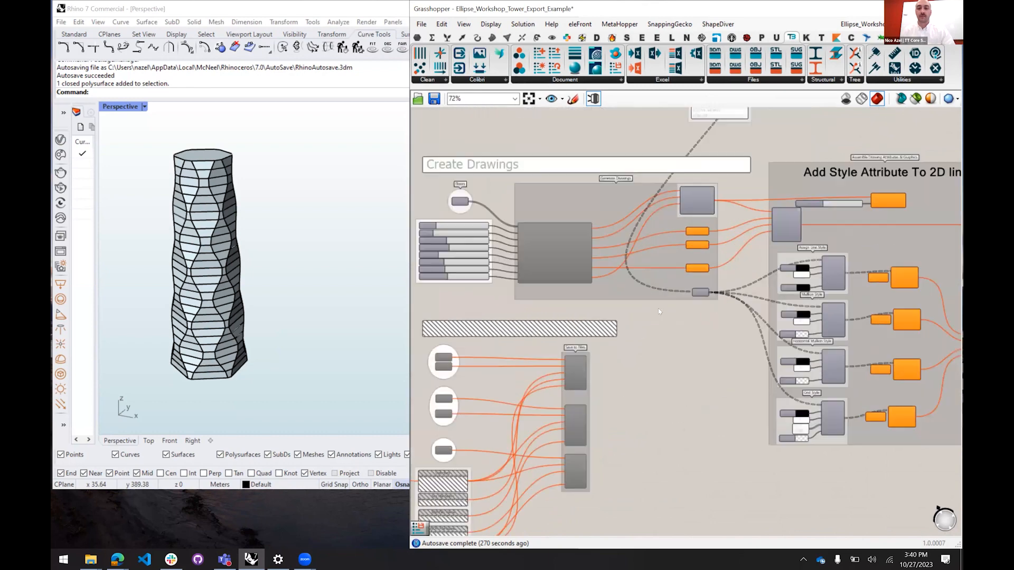
pyautogui.scroll(-1, 663, 308)
pyautogui.moveTo(664, 308); pyautogui.dragTo(422, 159)
pyautogui.middleClick(509, 163)
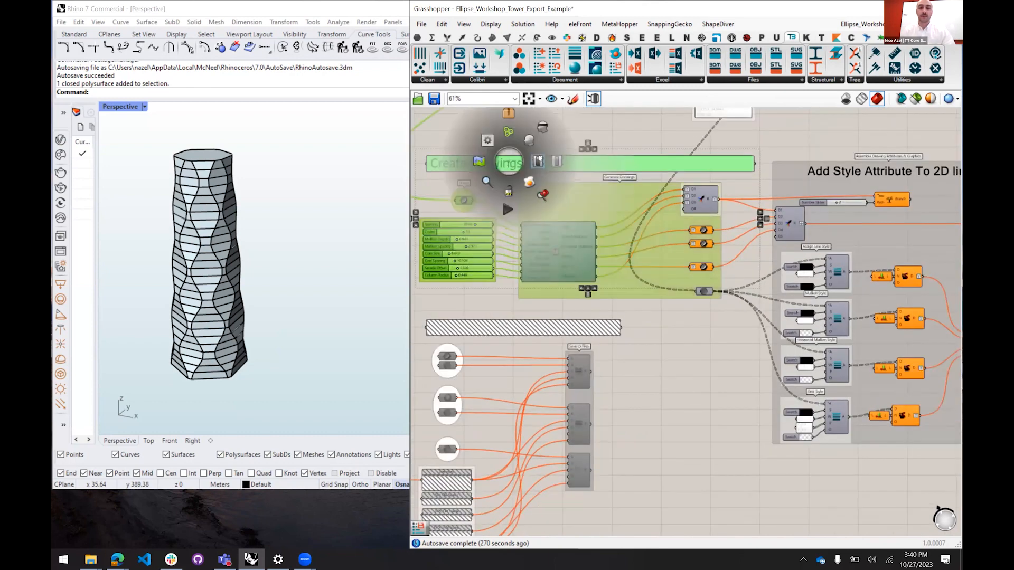
pyautogui.click(686, 393)
pyautogui.scroll(3, 575, 314)
pyautogui.moveTo(580, 313); pyautogui.dragTo(647, 372)
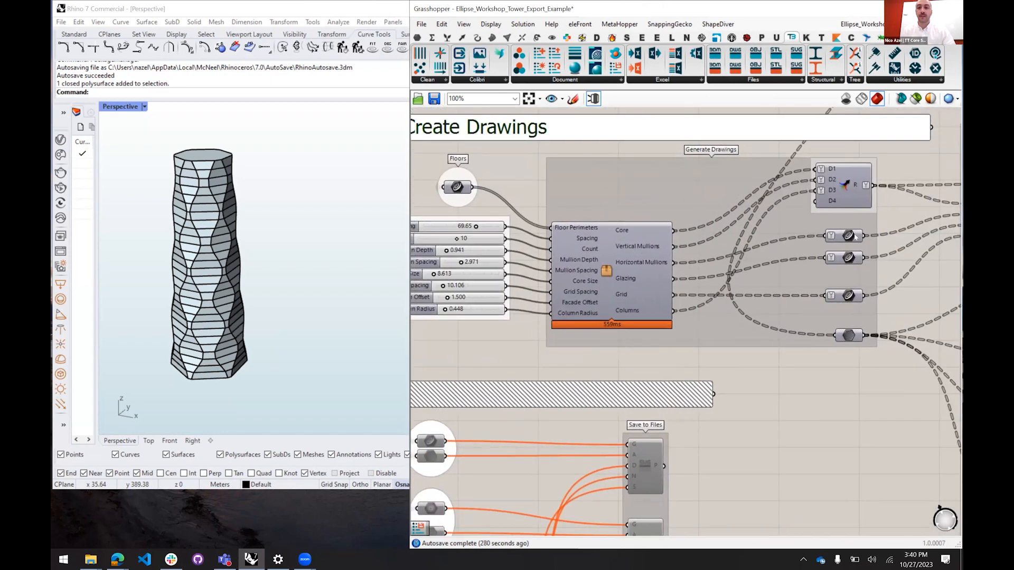
# Follow the drawing outputs through the style group and select the output parameter fed by 2D Linework to highlight the drawings
pyautogui.moveTo(926, 275); pyautogui.dragTo(805, 288)
pyautogui.scroll(-2, 806, 288)
pyautogui.moveTo(940, 259); pyautogui.dragTo(681, 250)
pyautogui.click(476, 216)
pyautogui.press('space')
pyautogui.press('space')
pyautogui.press('space')
pyautogui.click(880, 262)
# Examine the generated 2D floor plans in the Rhino viewport from above, closing in on a single plan
pyautogui.scroll(-10, 325, 257)
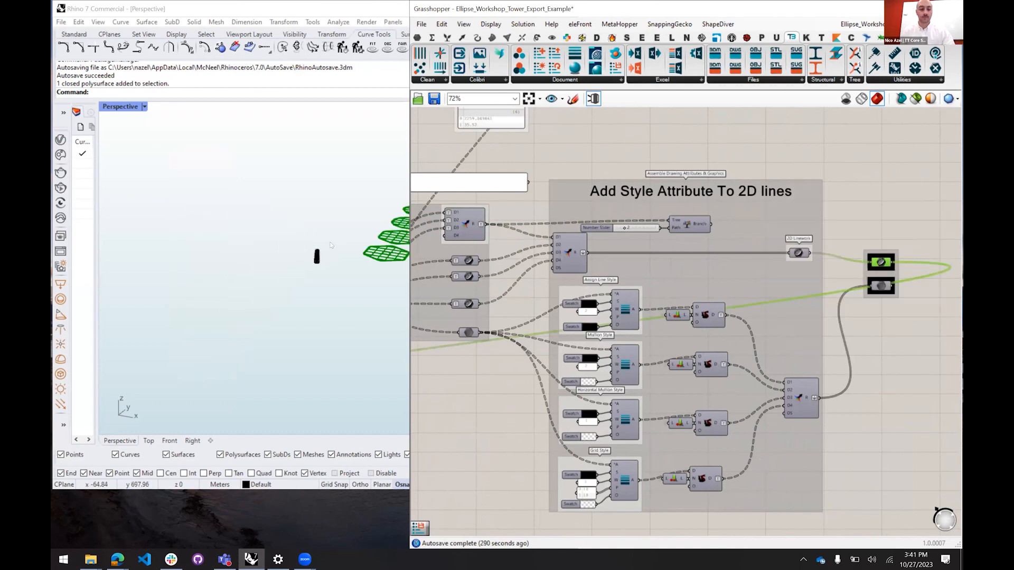
pyautogui.moveTo(326, 258); pyautogui.dragTo(365, 287)
pyautogui.scroll(-5, 366, 289)
pyautogui.moveTo(300, 268); pyautogui.dragTo(128, 313)
pyautogui.moveTo(128, 312); pyautogui.dragTo(163, 330)
pyautogui.scroll(8, 193, 280)
pyautogui.scroll(10, 194, 283)
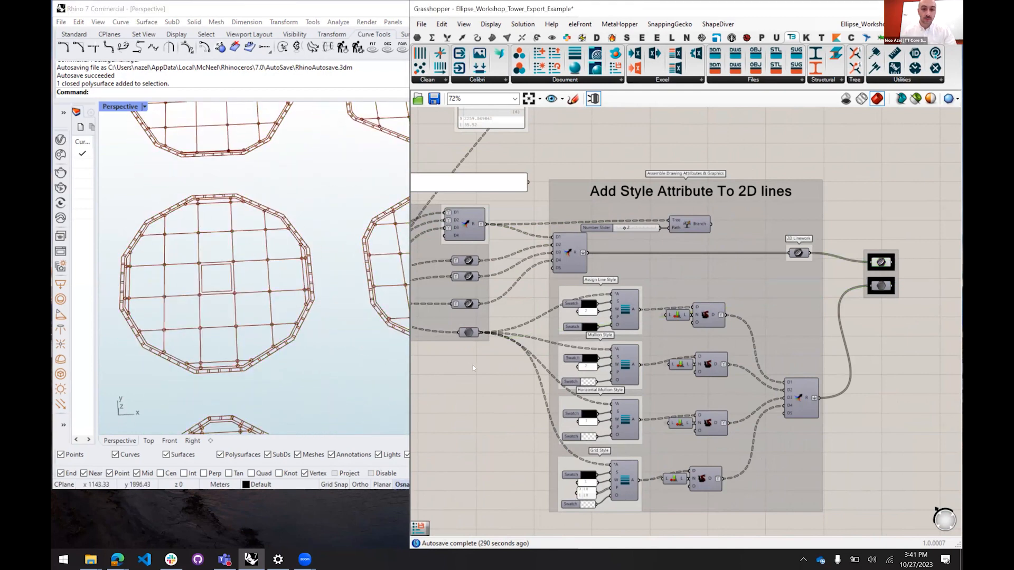
# Set the drawing sliders to Grid Spacing 21.129, Core Size 13.692 and Mullion Depth 0.772
pyautogui.moveTo(759, 332); pyautogui.dragTo(953, 314)
pyautogui.moveTo(423, 241); pyautogui.dragTo(531, 217)
pyautogui.scroll(5, 530, 217)
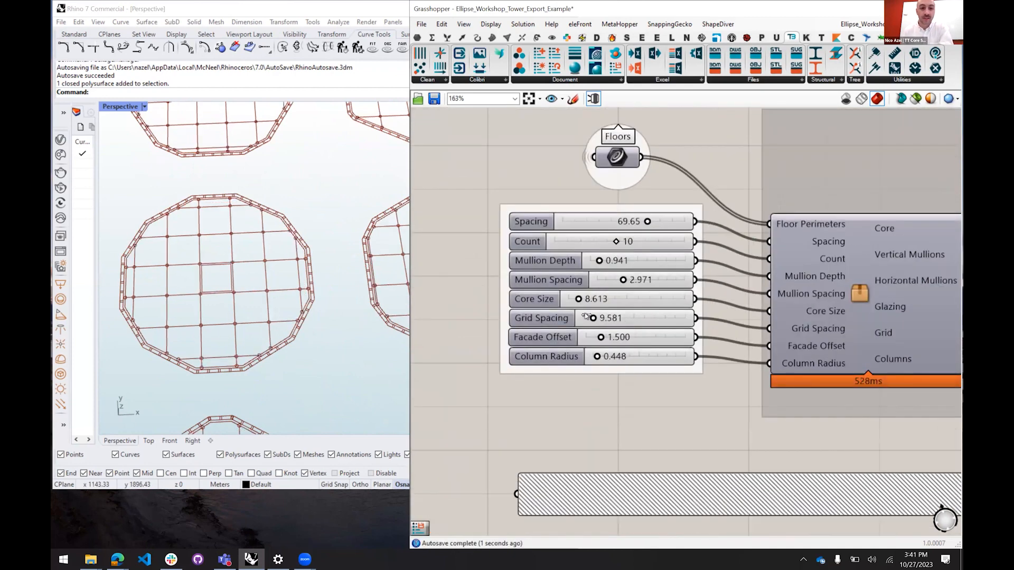
pyautogui.moveTo(593, 318); pyautogui.dragTo(579, 300)
pyautogui.moveTo(593, 261); pyautogui.dragTo(592, 261)
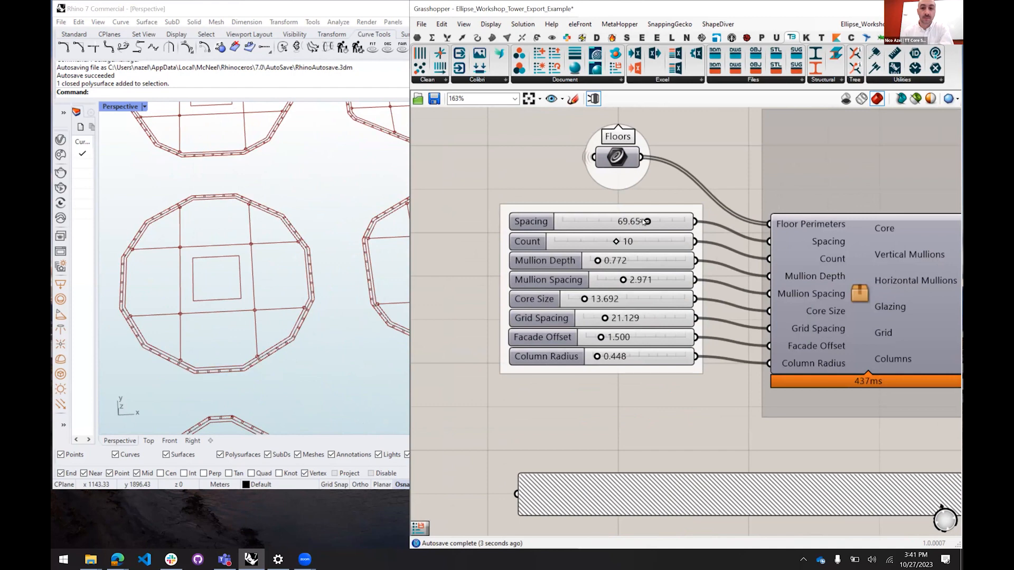
# Set the Spacing slider to 60.44 and look over the layout of the floor plans in Rhino
pyautogui.moveTo(647, 221); pyautogui.dragTo(636, 222)
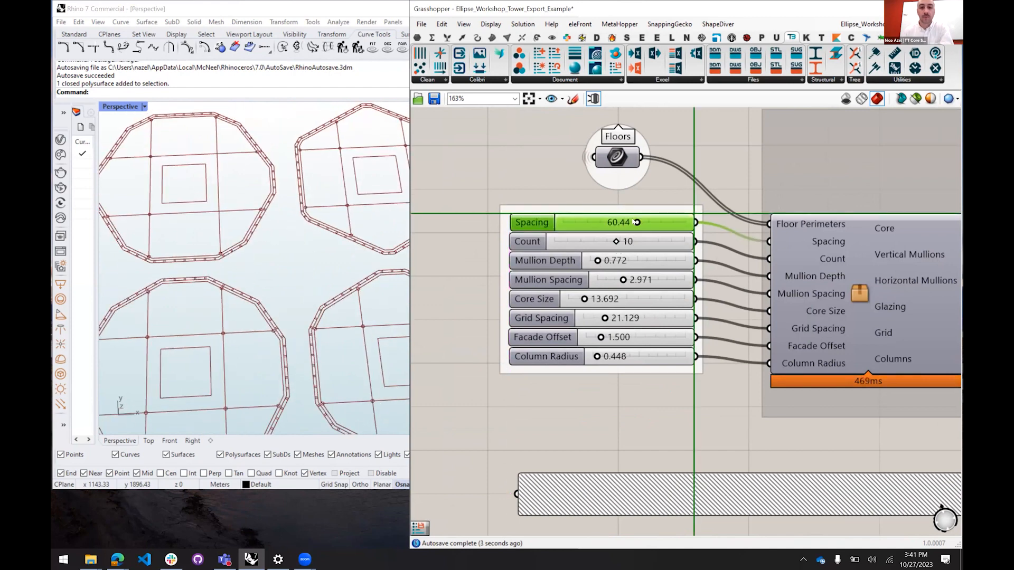
pyautogui.scroll(-10, 258, 249)
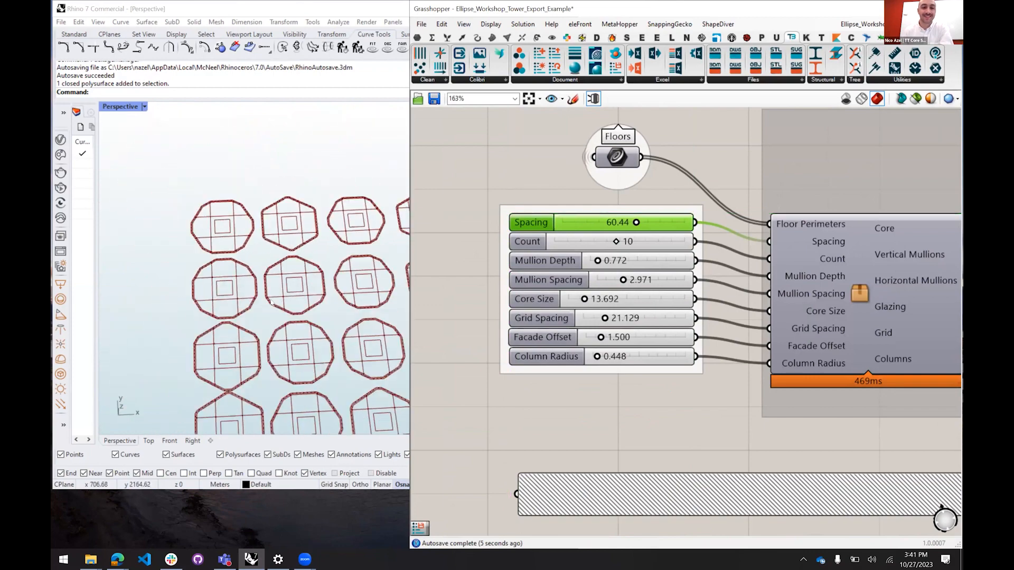
pyautogui.scroll(12, 297, 261)
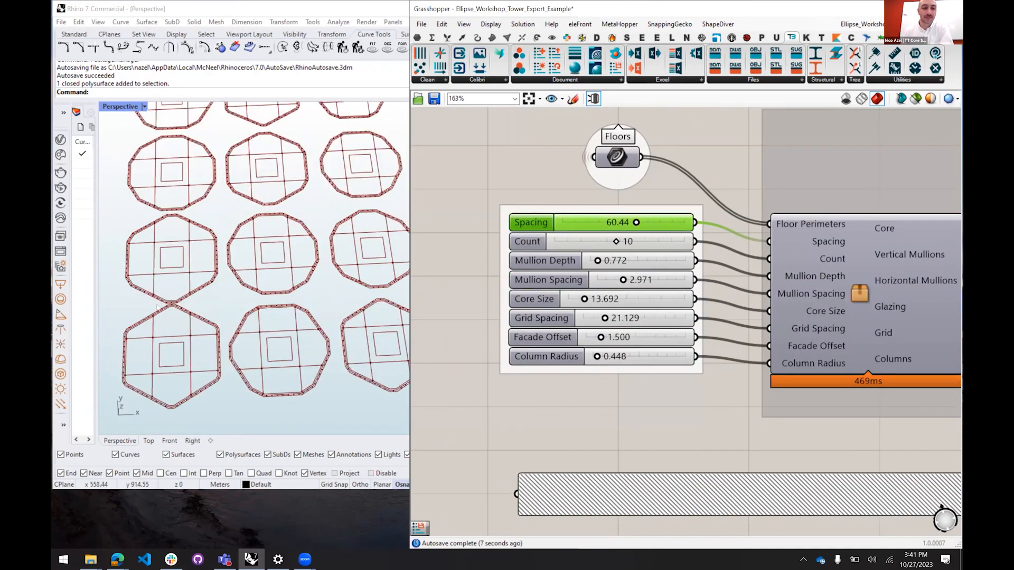
pyautogui.scroll(-3, 179, 302)
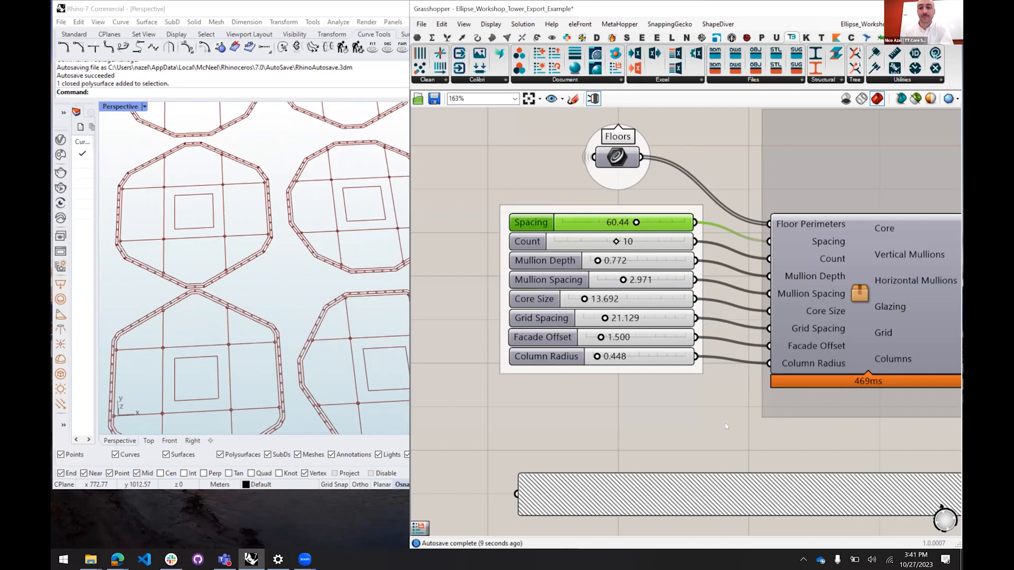
# Preview the merged core, vertical mullion and column curves, followed by the horizontal mullion, glazing and grid curves
pyautogui.scroll(-3, 602, 411)
pyautogui.scroll(2, 818, 430)
pyautogui.moveTo(806, 427); pyautogui.dragTo(202, 284)
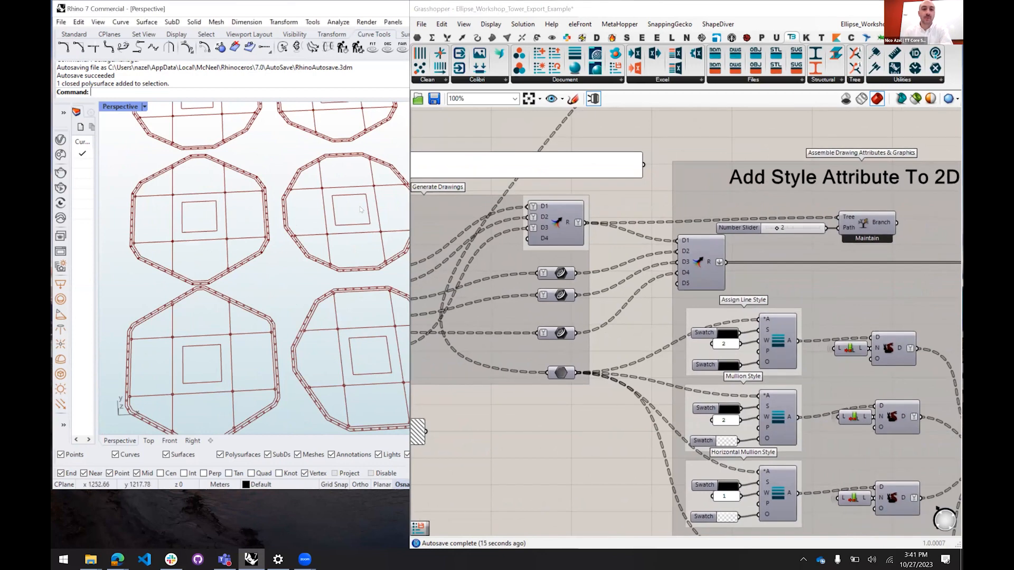
pyautogui.moveTo(630, 206); pyautogui.dragTo(798, 185)
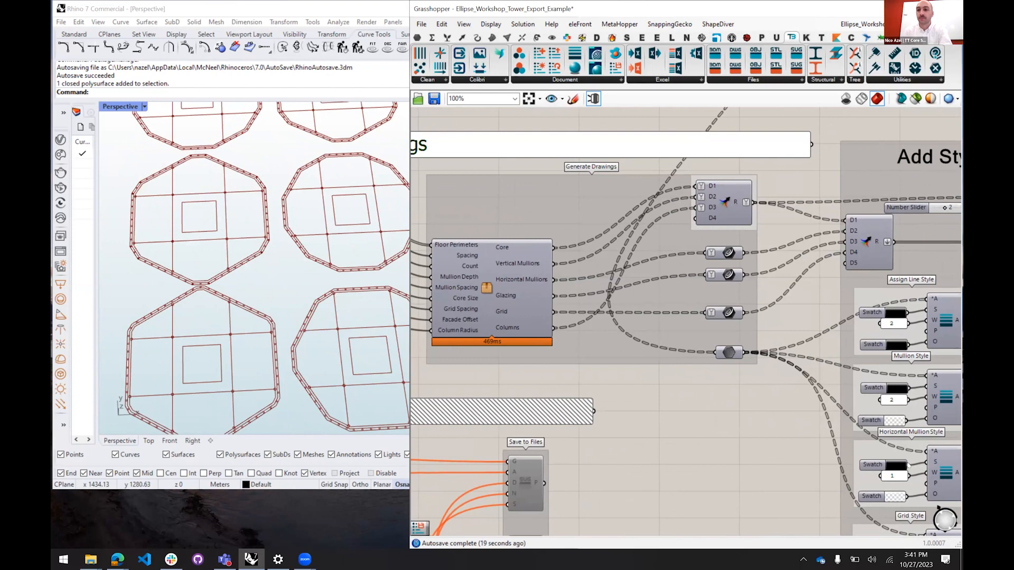
pyautogui.click(723, 208)
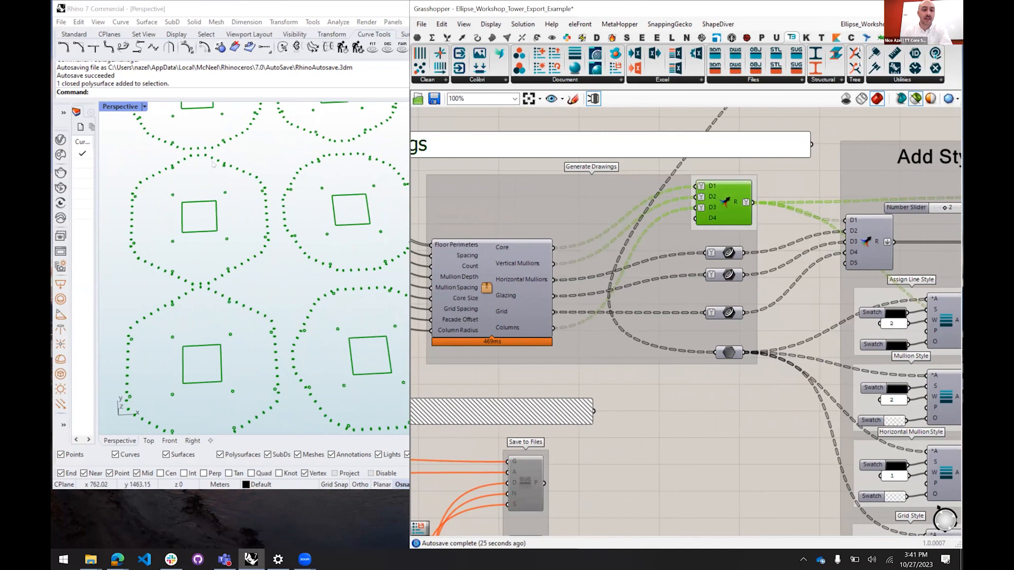
pyautogui.click(729, 253)
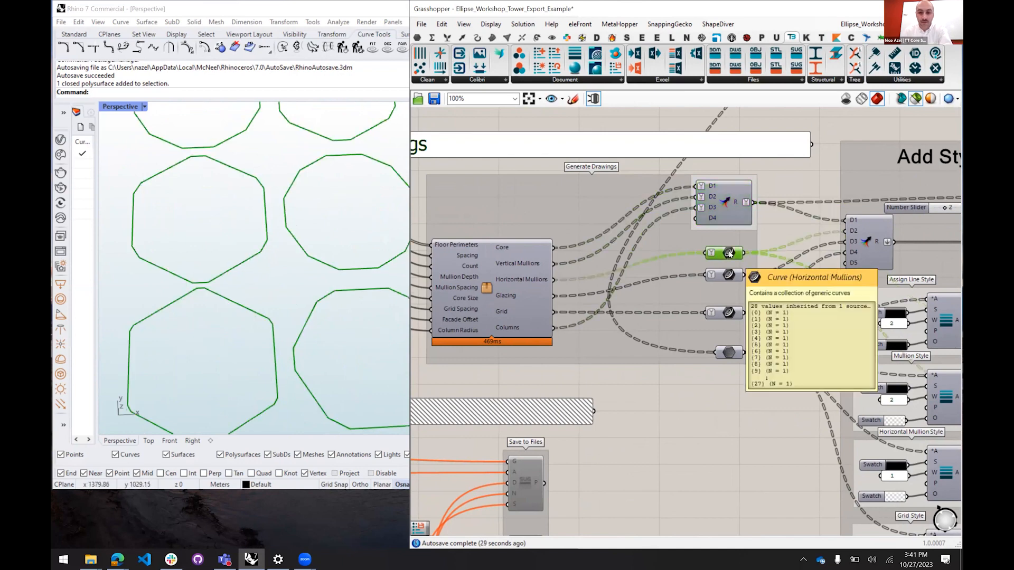
pyautogui.click(729, 275)
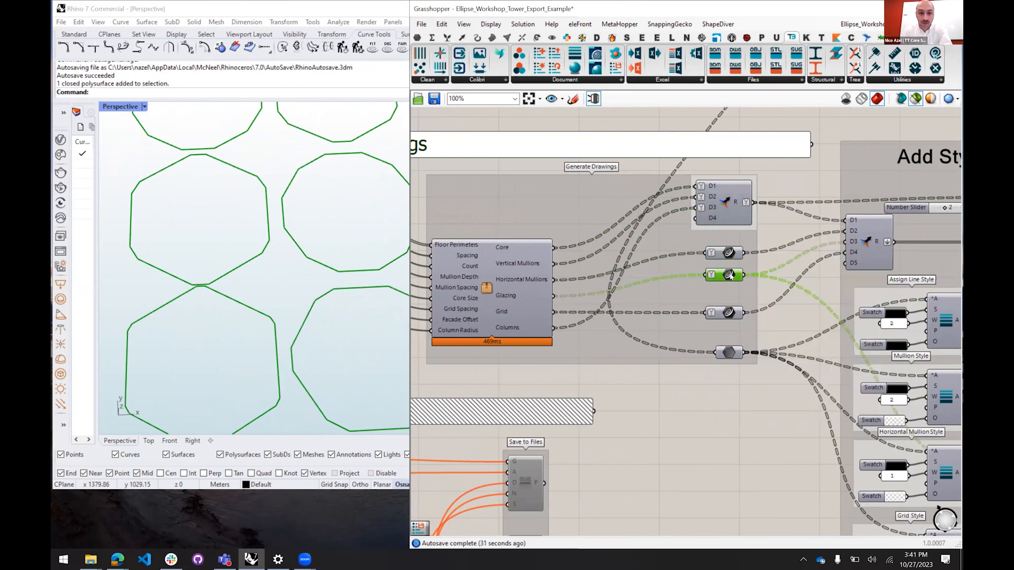
pyautogui.click(729, 312)
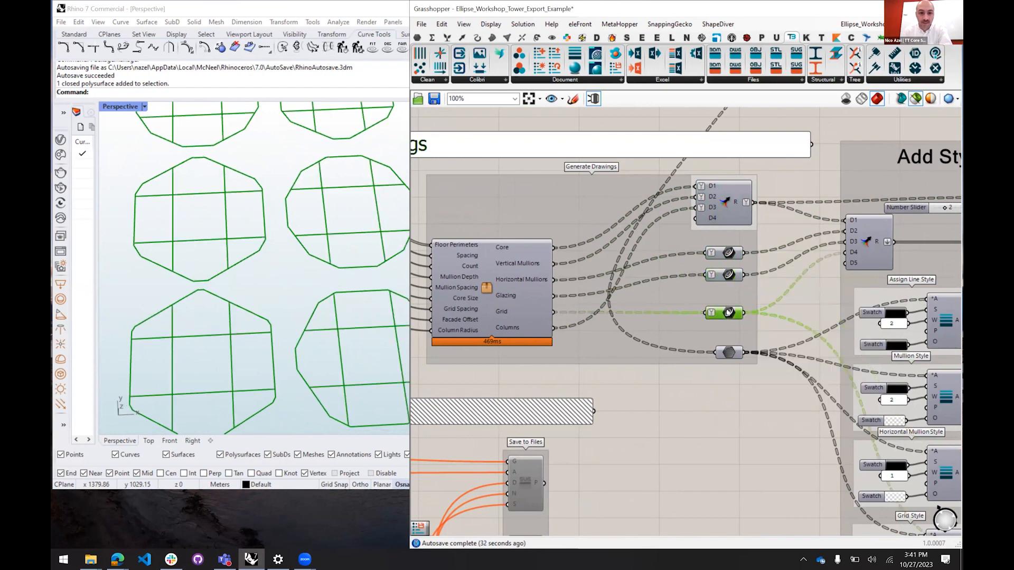
# Move the attributes parameter up slightly beneath the Grid curves and preview the separate drawing curves again
pyautogui.click(729, 353)
pyautogui.moveTo(730, 347); pyautogui.dragTo(731, 337)
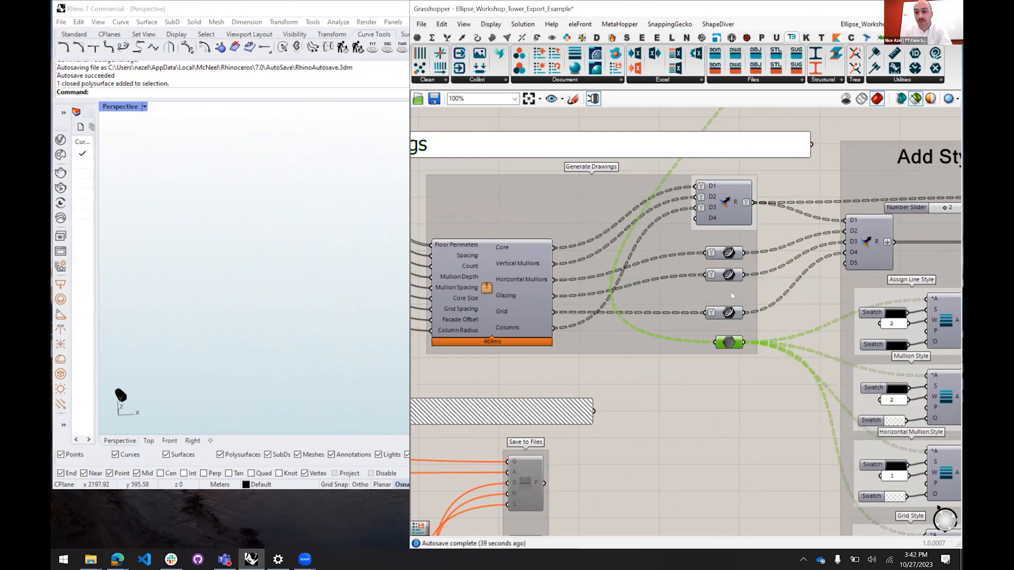
pyautogui.click(729, 313)
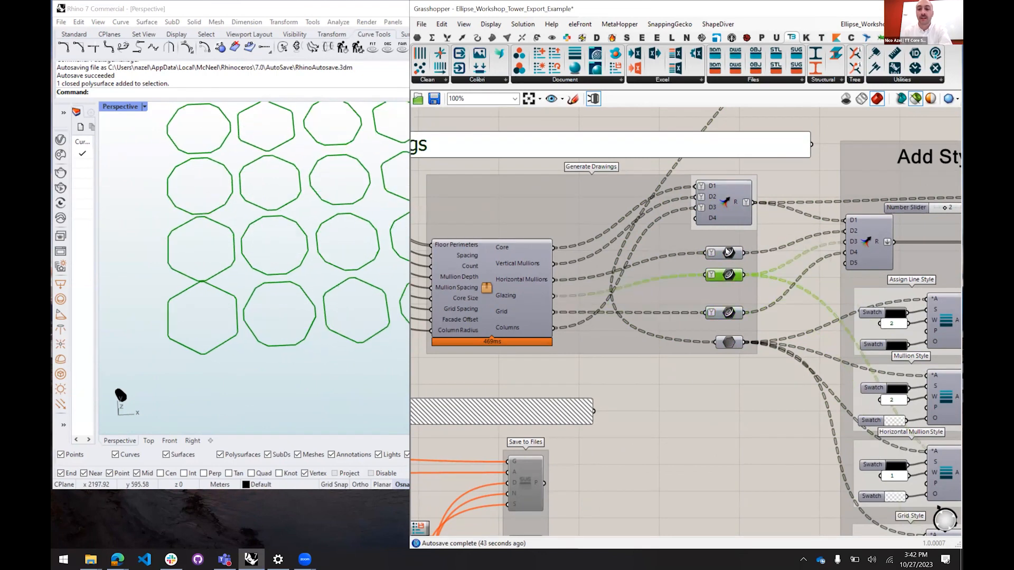
# Compare the merged core, mullion and column curves with the glazing curves on a close-up of one floor plan
pyautogui.click(722, 214)
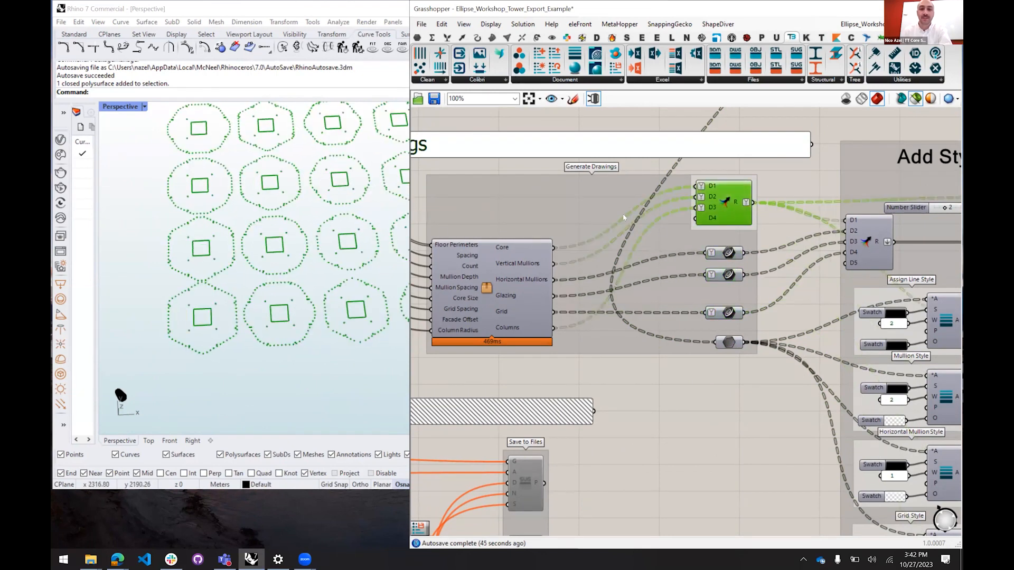
pyautogui.moveTo(318, 232); pyautogui.dragTo(268, 240)
pyautogui.scroll(5, 268, 239)
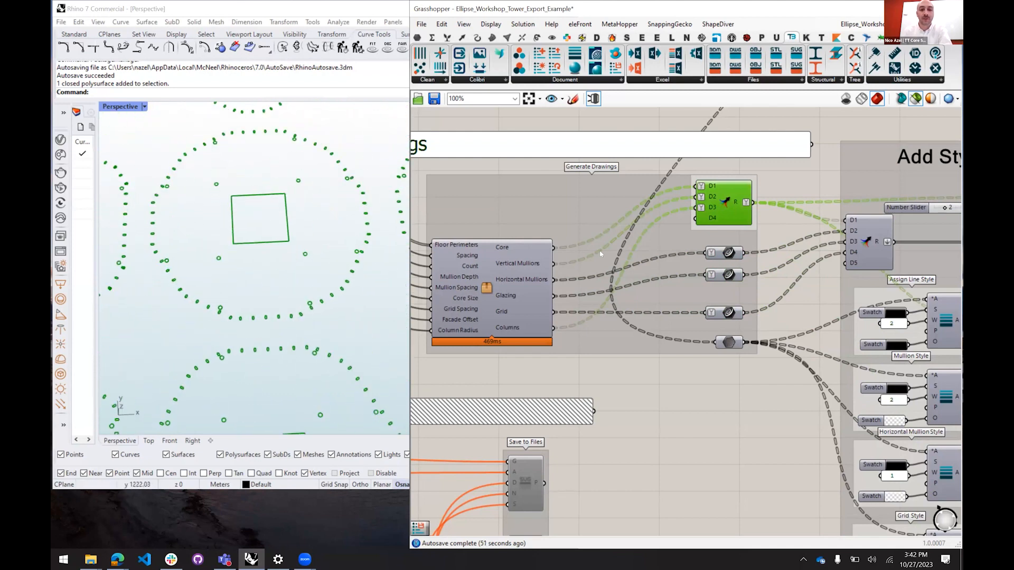
pyautogui.click(730, 274)
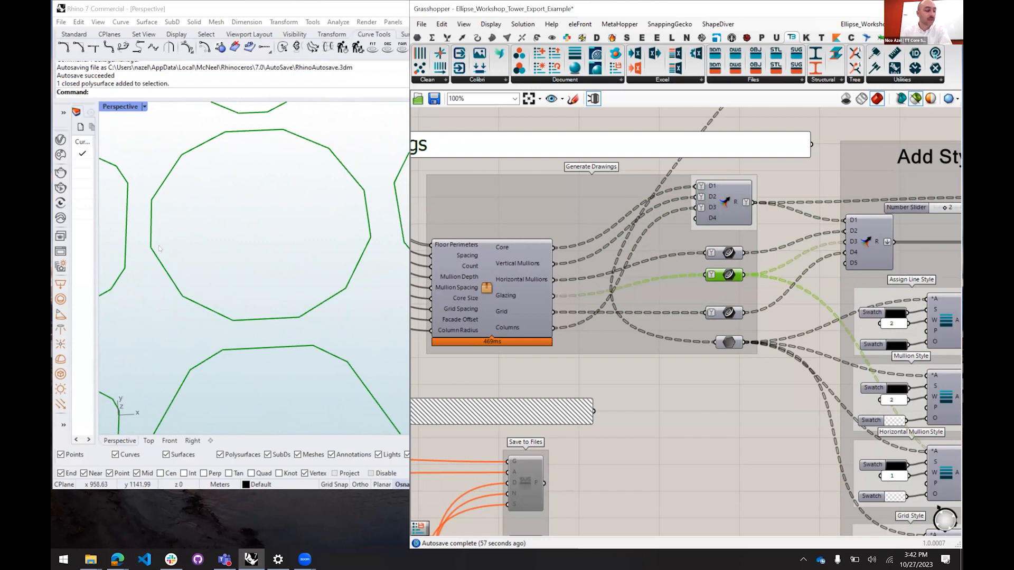
# Select the attributes parameter in the Generate Drawings group and trace its wire back to the Construct Attributes component
pyautogui.scroll(-1, 722, 387)
pyautogui.moveTo(605, 365); pyautogui.dragTo(510, 338)
pyautogui.moveTo(642, 362); pyautogui.dragTo(520, 339)
pyautogui.click(520, 296)
pyautogui.scroll(-4, 612, 183)
pyautogui.moveTo(552, 112); pyautogui.dragTo(666, 211)
pyautogui.scroll(5, 655, 189)
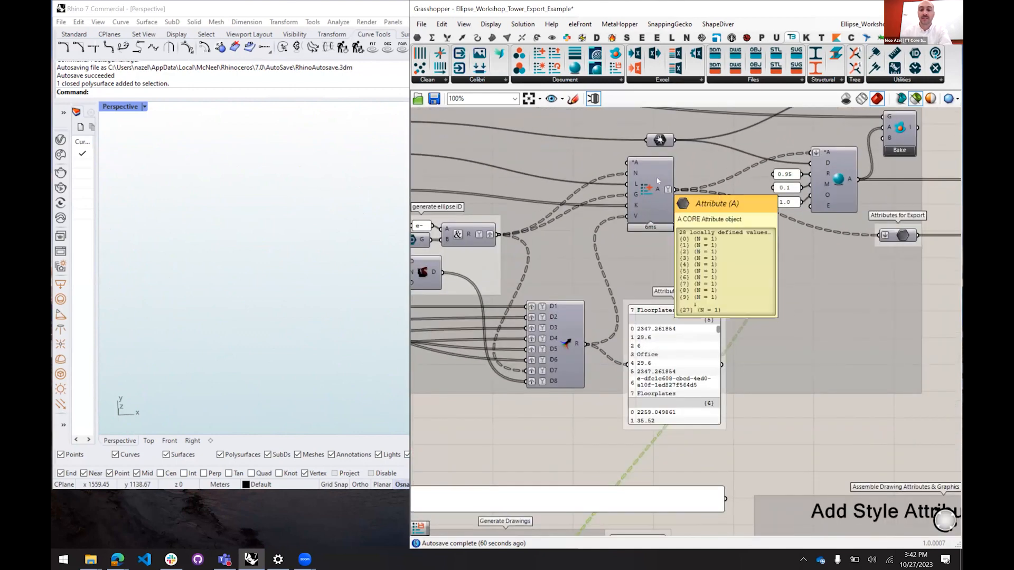
pyautogui.scroll(-4, 657, 181)
pyautogui.scroll(4, 656, 485)
# Examine the Assign Line Style inputs and preview the glazing curves to see where they feed the style group
pyautogui.moveTo(599, 409); pyautogui.dragTo(553, 329)
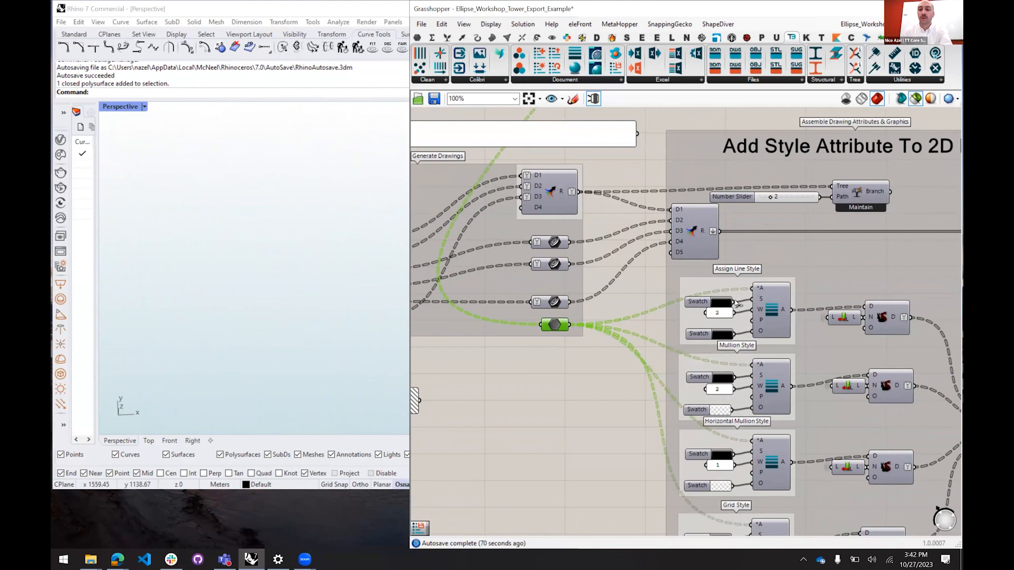
pyautogui.moveTo(727, 334); pyautogui.dragTo(629, 297)
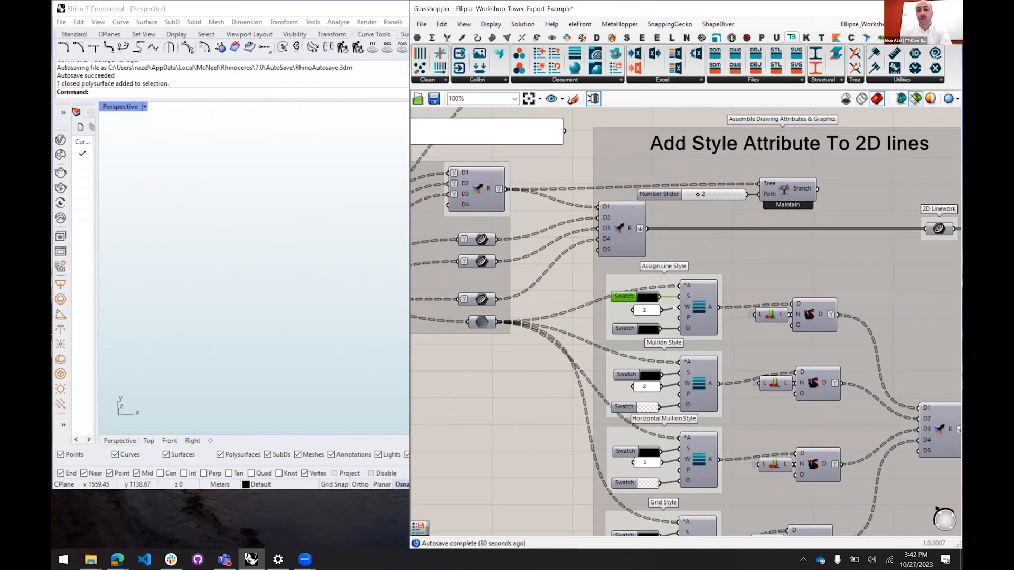
pyautogui.click(474, 264)
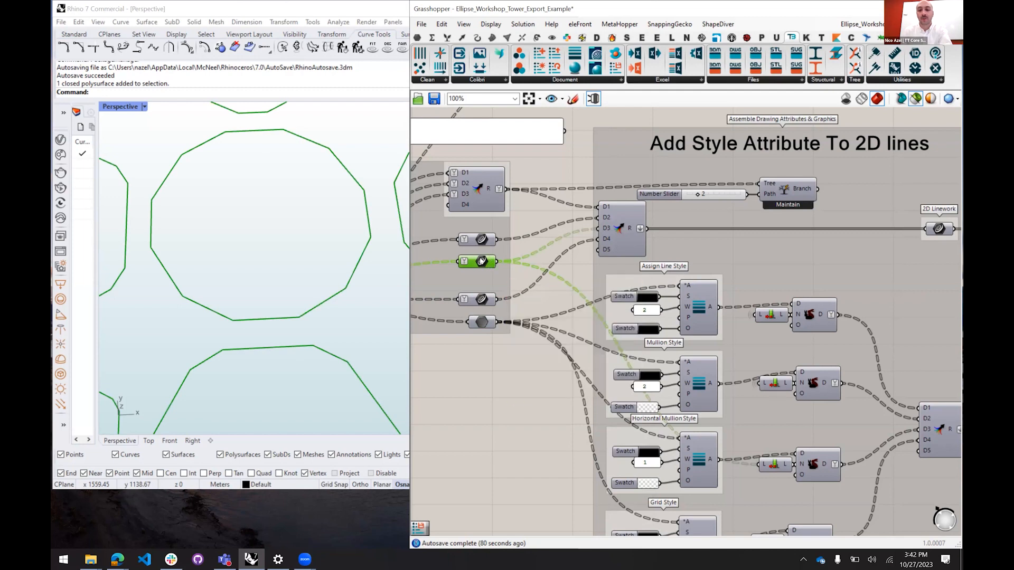
# Preview all the Generate Drawings outputs together and select the merge component that combines them into the 2D linework
pyautogui.click(548, 287)
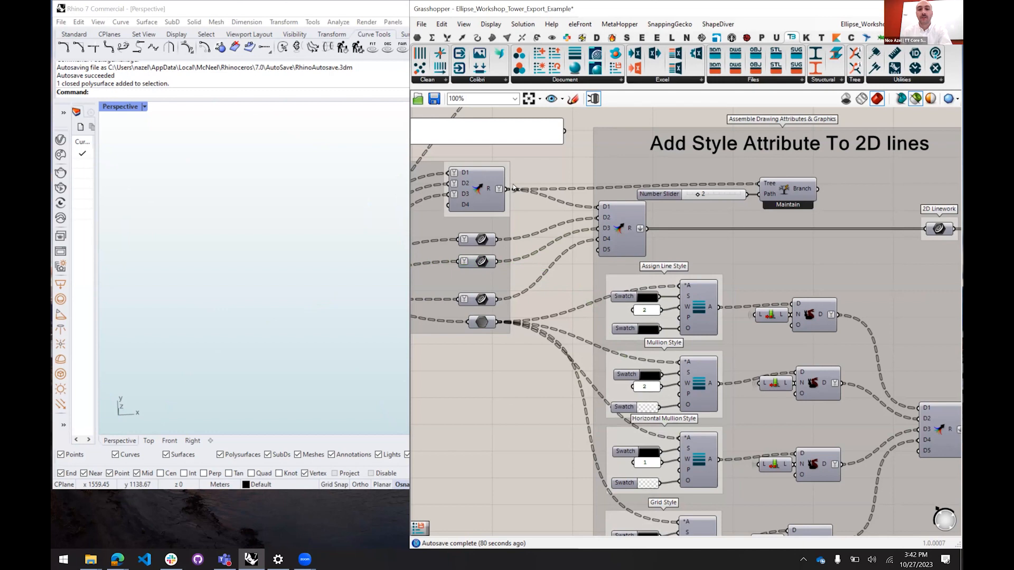
pyautogui.moveTo(469, 375); pyautogui.dragTo(732, 379)
pyautogui.moveTo(755, 377); pyautogui.dragTo(678, 166)
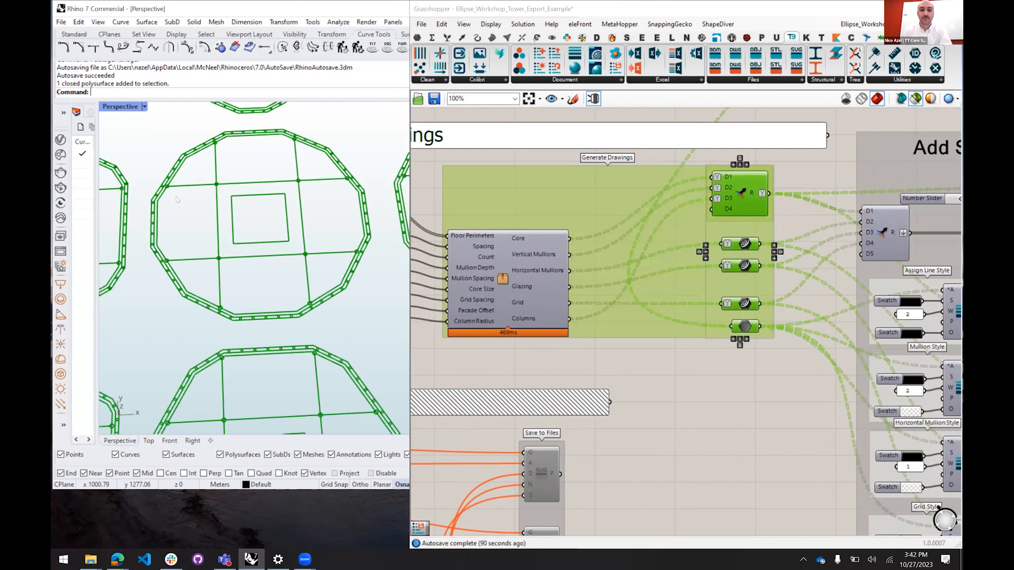
pyautogui.click(892, 230)
pyautogui.moveTo(892, 230); pyautogui.dragTo(727, 230)
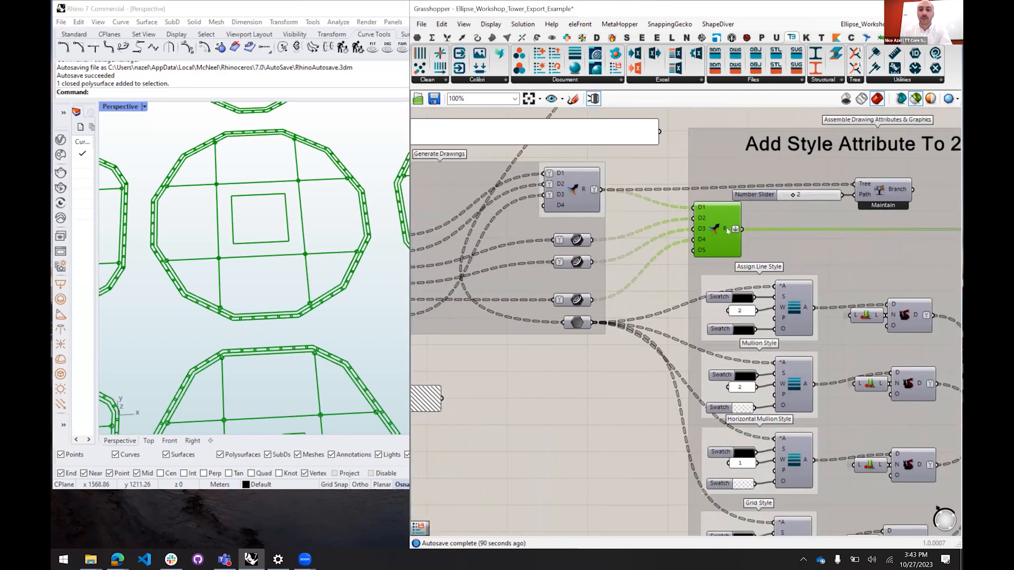
# Inspect the attributes parameter's data tree and set the Tree Branch path slider to 3 to preview that floor's curves
pyautogui.moveTo(728, 230)
pyautogui.moveTo(574, 325)
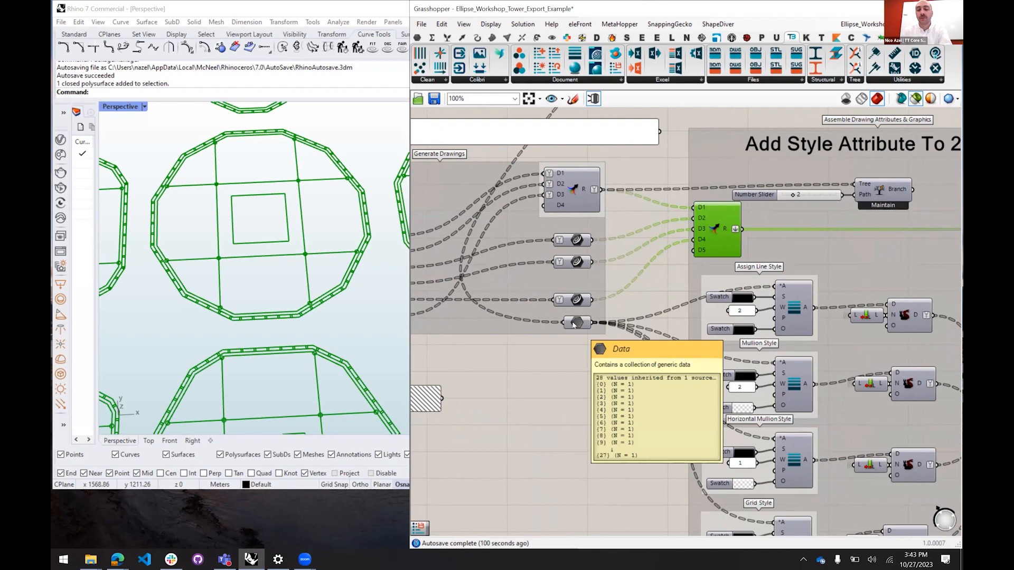
pyautogui.click(574, 324)
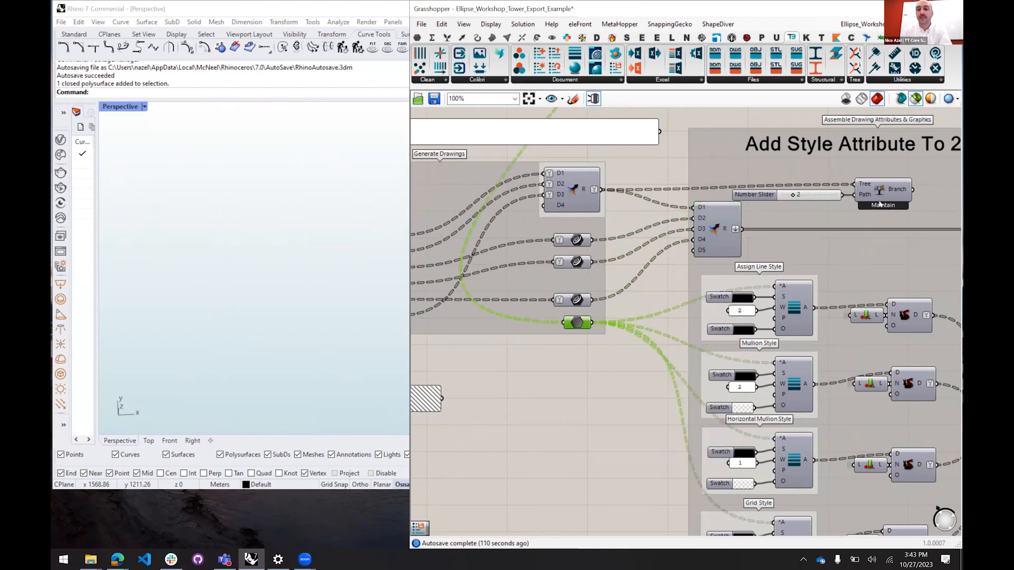
pyautogui.click(880, 203)
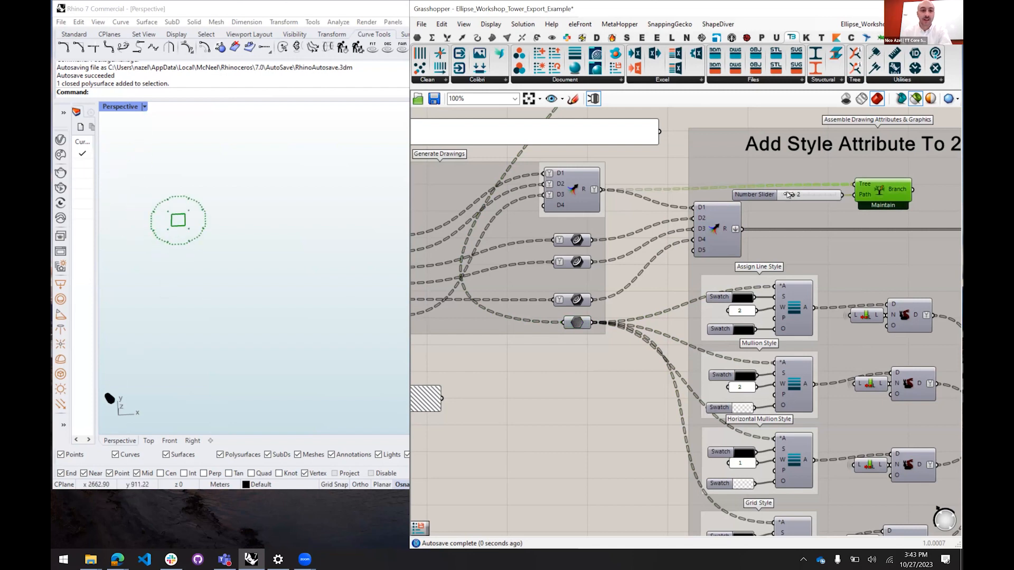
pyautogui.moveTo(789, 194); pyautogui.dragTo(798, 195)
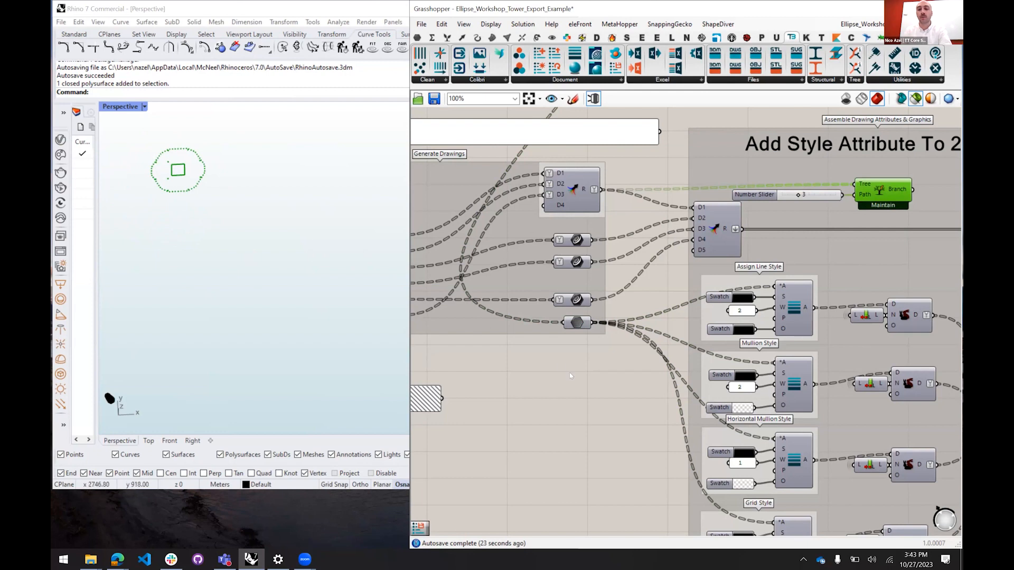
# Inspect the List Length and Duplicate Data components following Assign Line Style and preview the merged core, mullion and column curves
pyautogui.moveTo(586, 379); pyautogui.dragTo(484, 296)
pyautogui.click(809, 232)
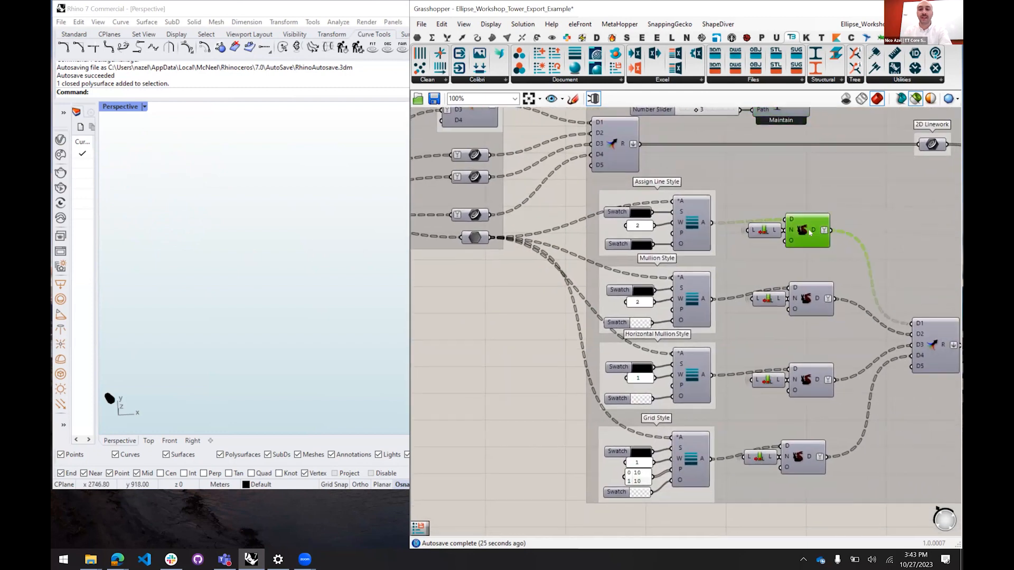
pyautogui.click(766, 229)
pyautogui.moveTo(572, 177); pyautogui.dragTo(653, 226)
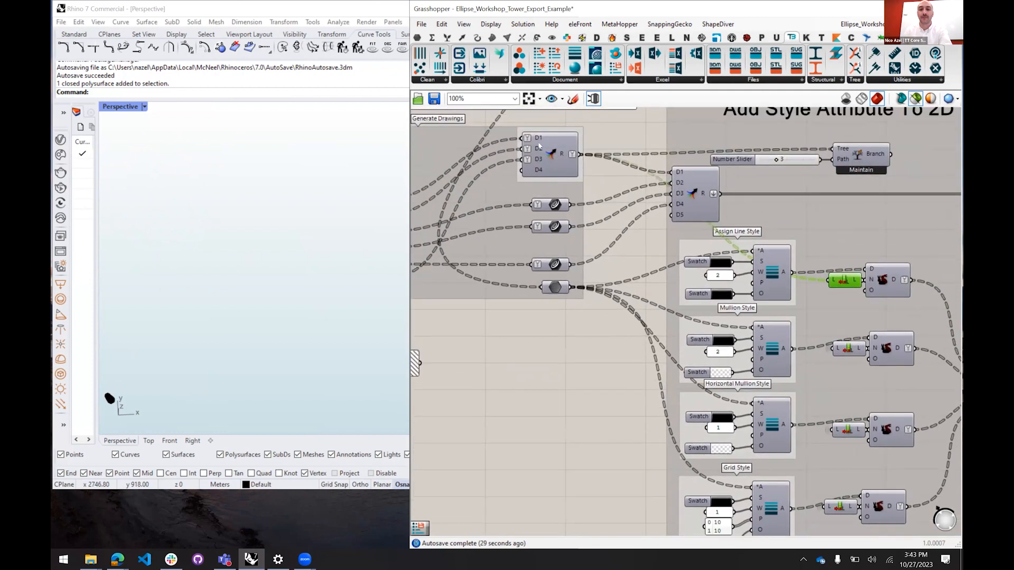
pyautogui.moveTo(560, 152)
pyautogui.click(560, 153)
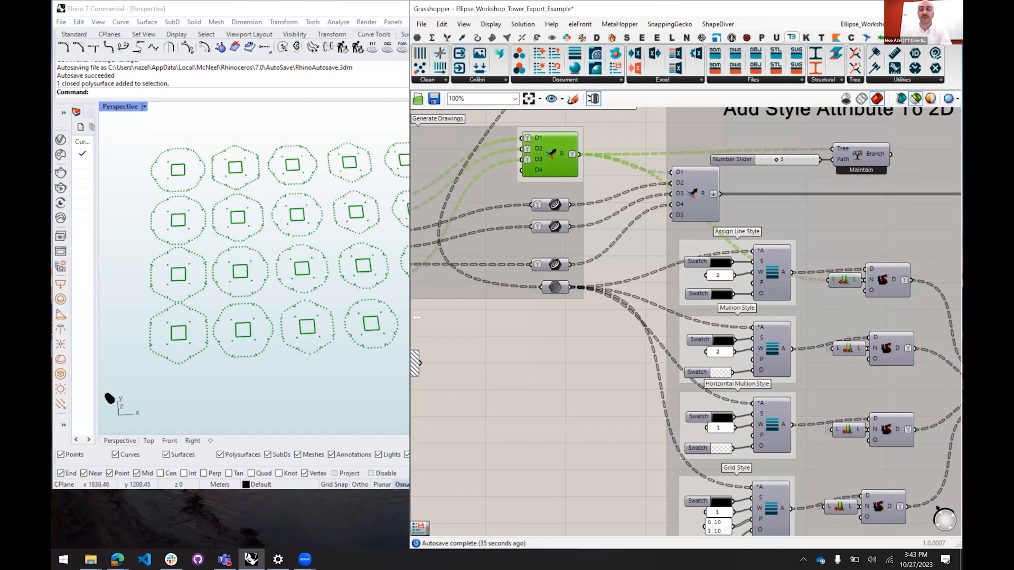
pyautogui.moveTo(526, 371); pyautogui.dragTo(447, 344)
pyautogui.click(815, 254)
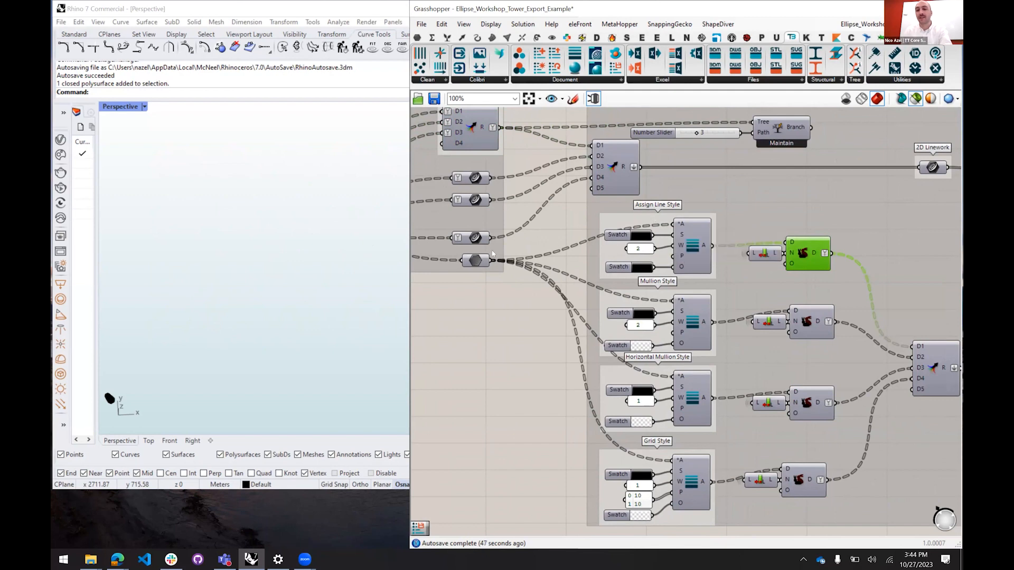
# Trace the attributes parameter through the four style groups to the final merged curve and attribute parameters
pyautogui.click(475, 260)
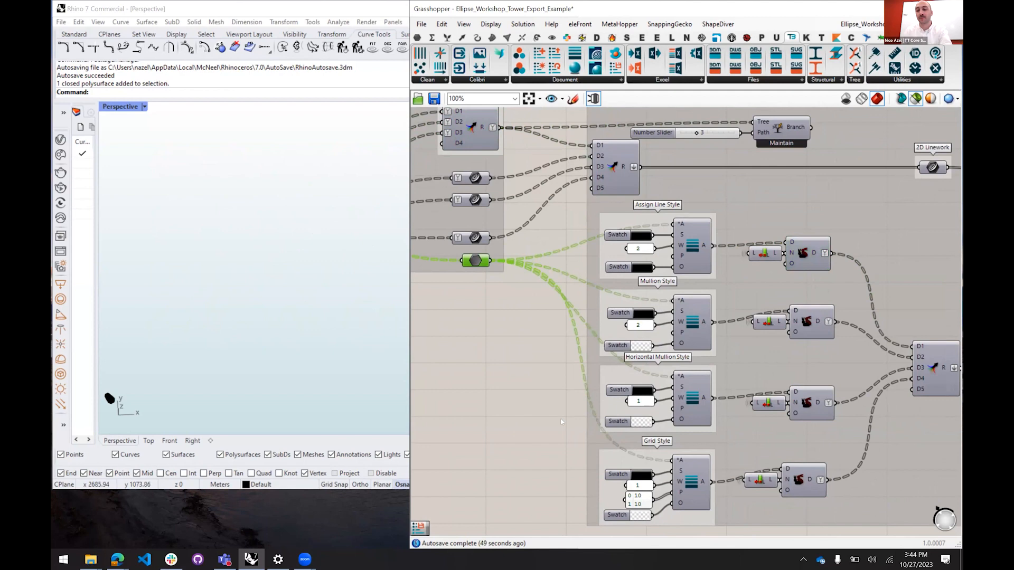
pyautogui.moveTo(559, 419); pyautogui.dragTo(417, 398)
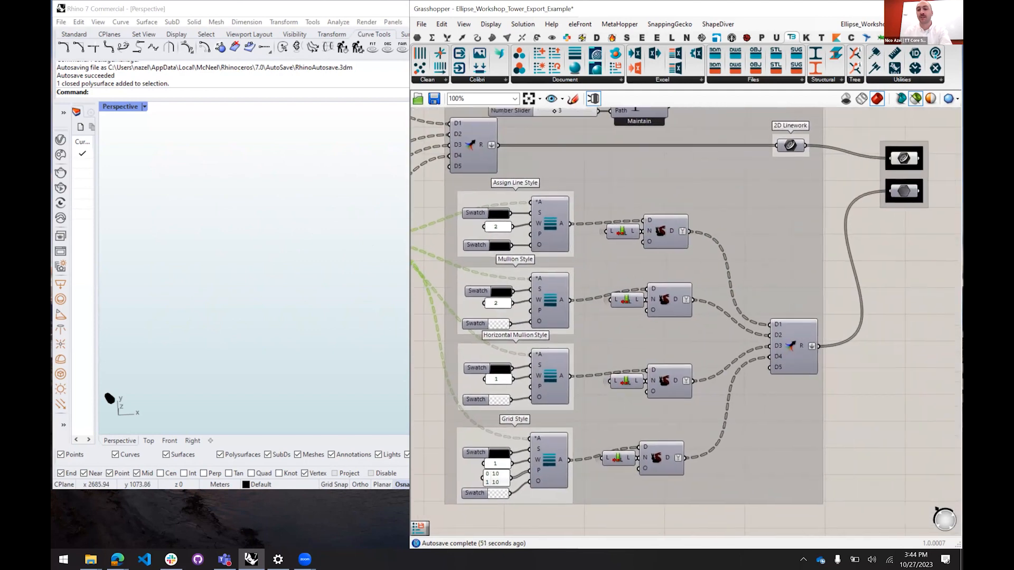
pyautogui.moveTo(880, 267); pyautogui.dragTo(843, 297)
pyautogui.click(867, 220)
pyautogui.middleClick(866, 220)
pyautogui.click(891, 196)
pyautogui.click(872, 236)
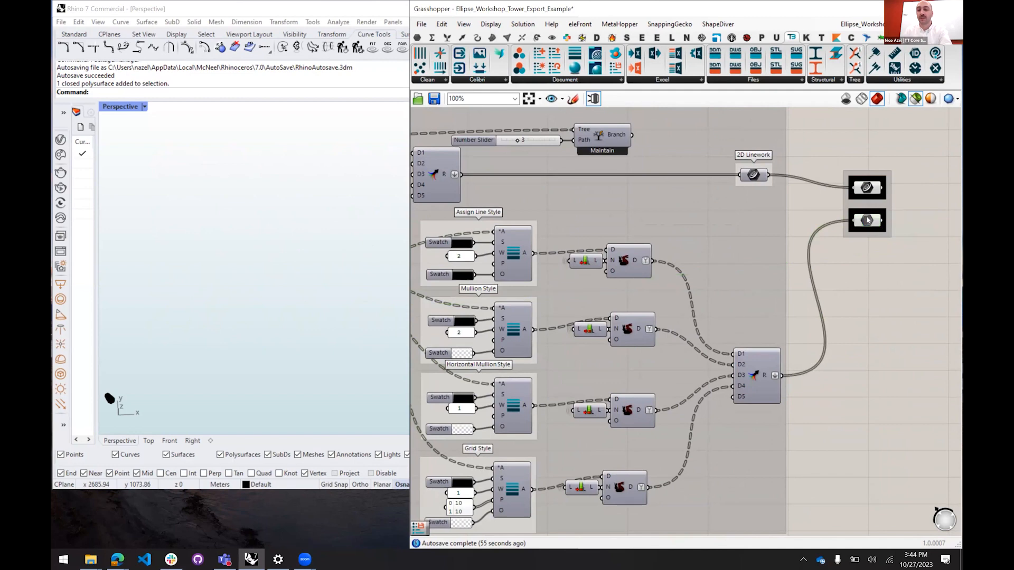
pyautogui.moveTo(866, 220); pyautogui.dragTo(703, 251)
# Add two Param Viewers, one wired to the final 2D linework parameter and one to the merged attributes parameter
pyautogui.doubleClick(799, 180)
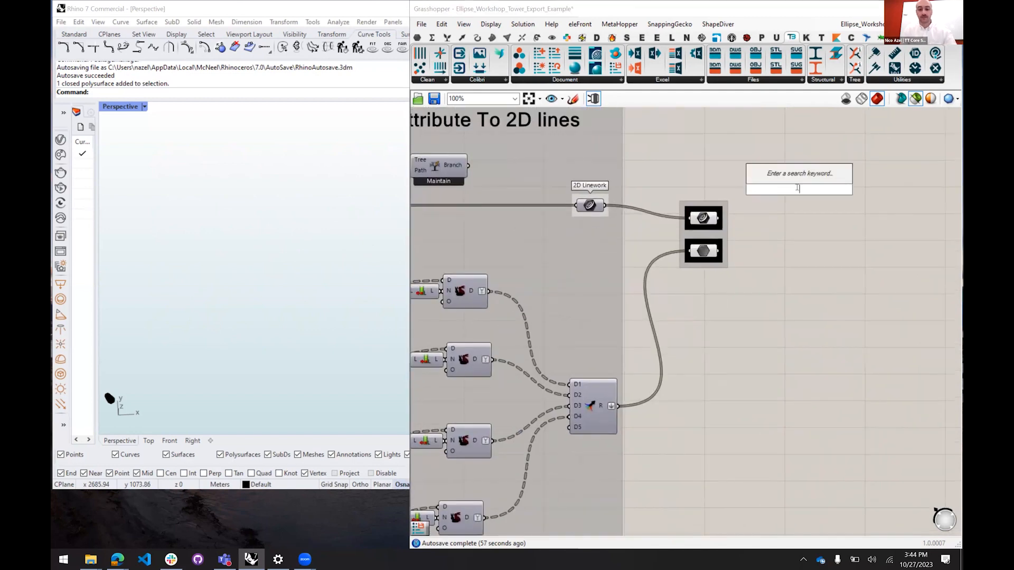
pyautogui.write('param')
pyautogui.press('Up')
pyautogui.press('Up')
pyautogui.press('Up')
pyautogui.press('Up')
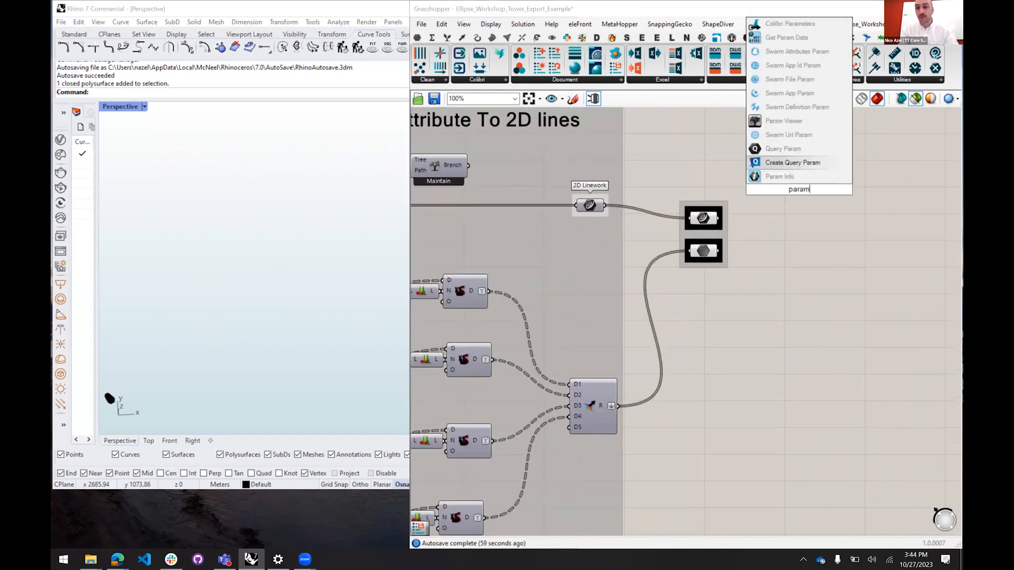
pyautogui.press('Return')
pyautogui.moveTo(720, 218); pyautogui.dragTo(803, 235)
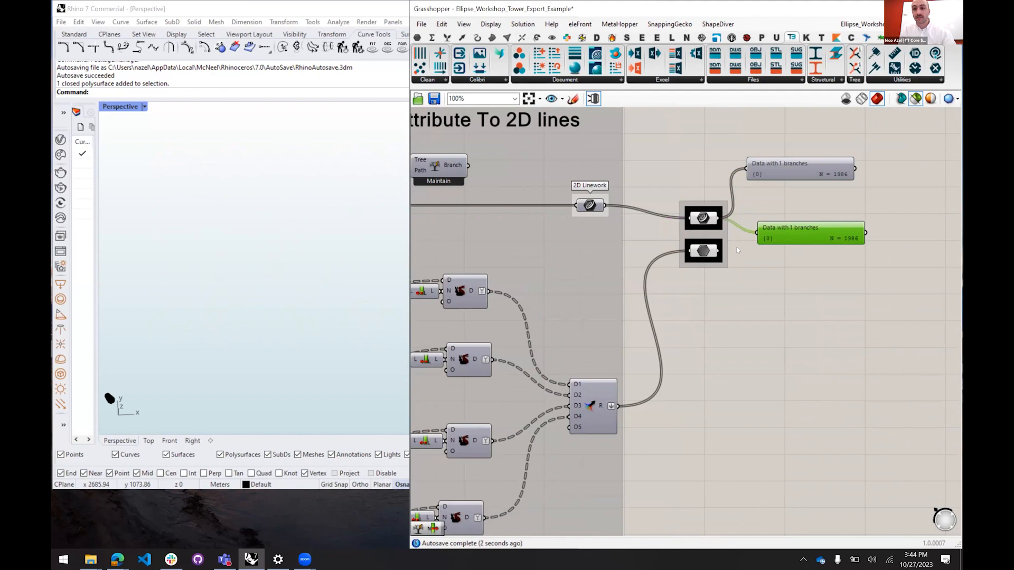
pyautogui.moveTo(718, 250); pyautogui.dragTo(757, 232)
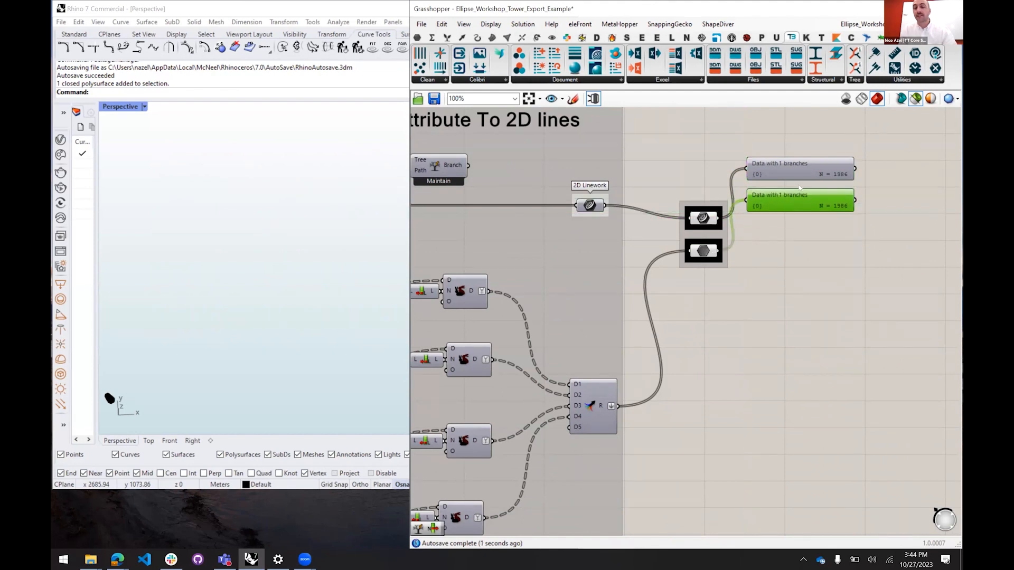
pyautogui.scroll(3, 806, 185)
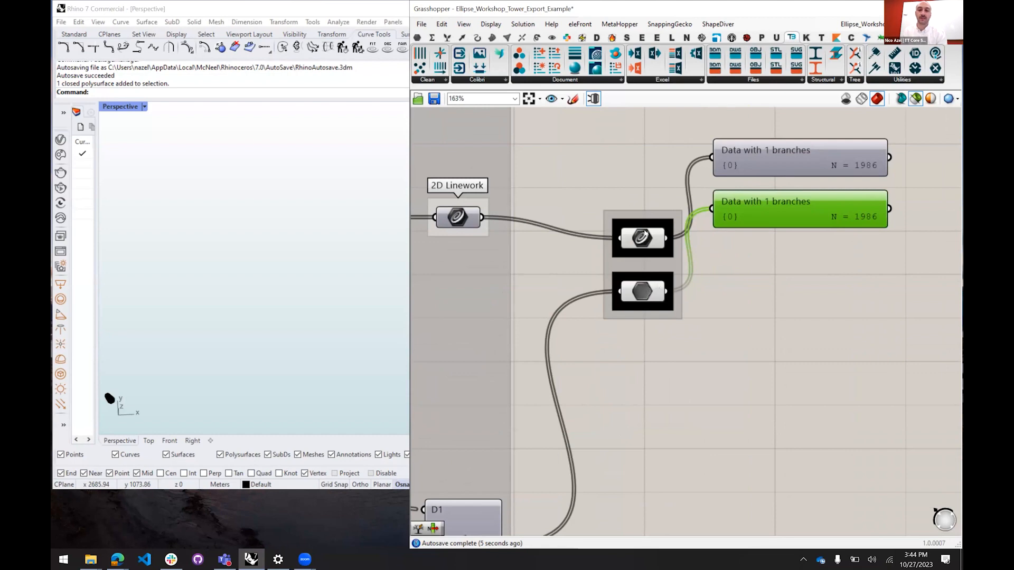
# Preview the final 2D linework for all floors and compare it with the four line style groups
pyautogui.click(643, 238)
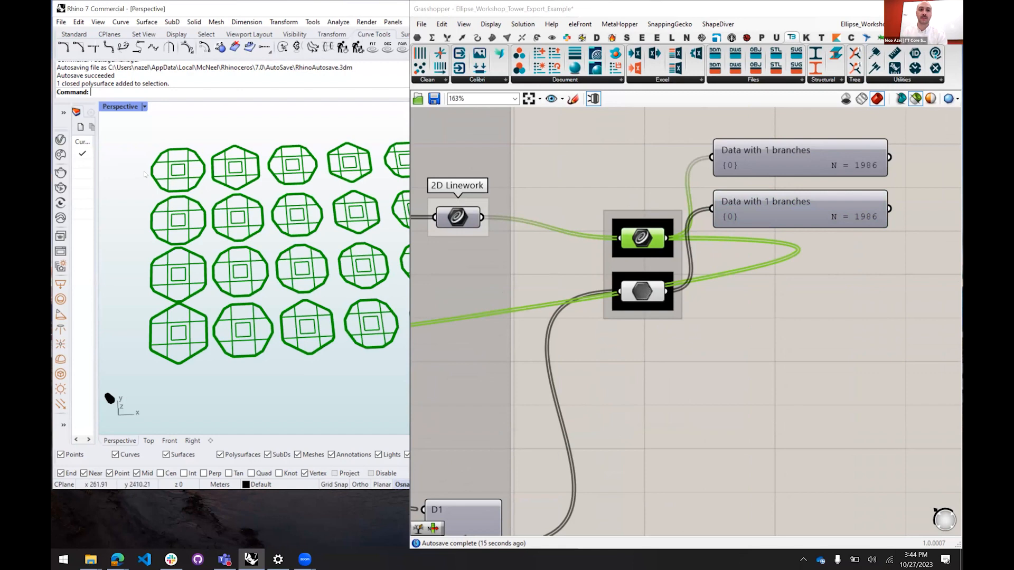
pyautogui.scroll(-4, 874, 288)
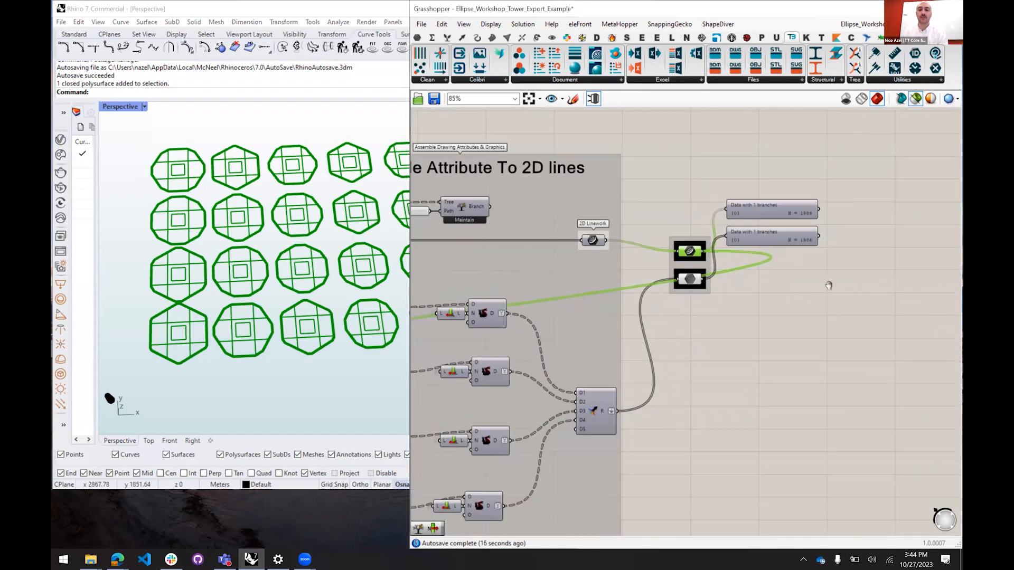
pyautogui.moveTo(747, 440); pyautogui.dragTo(829, 424)
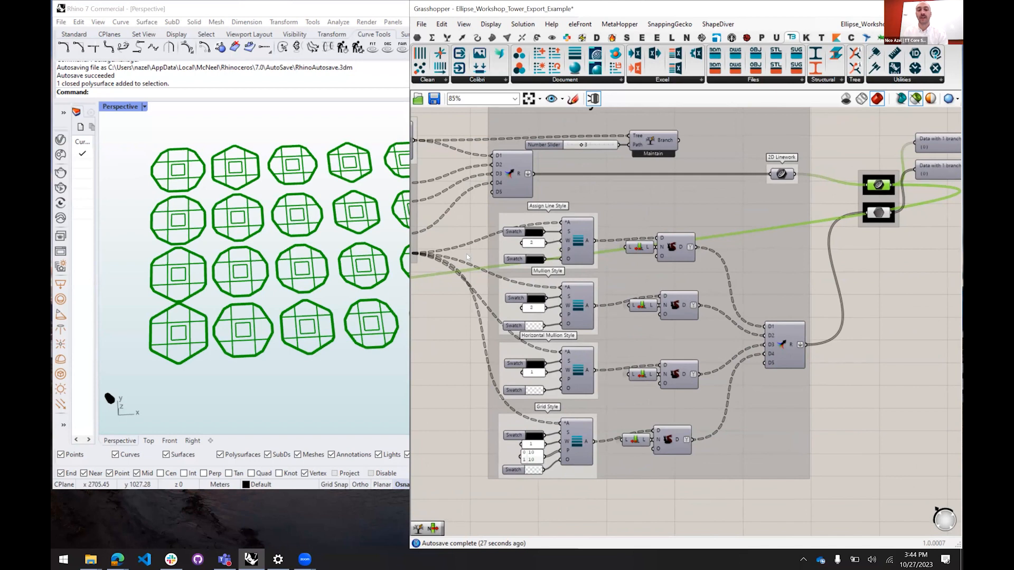
pyautogui.moveTo(464, 255); pyautogui.dragTo(515, 255)
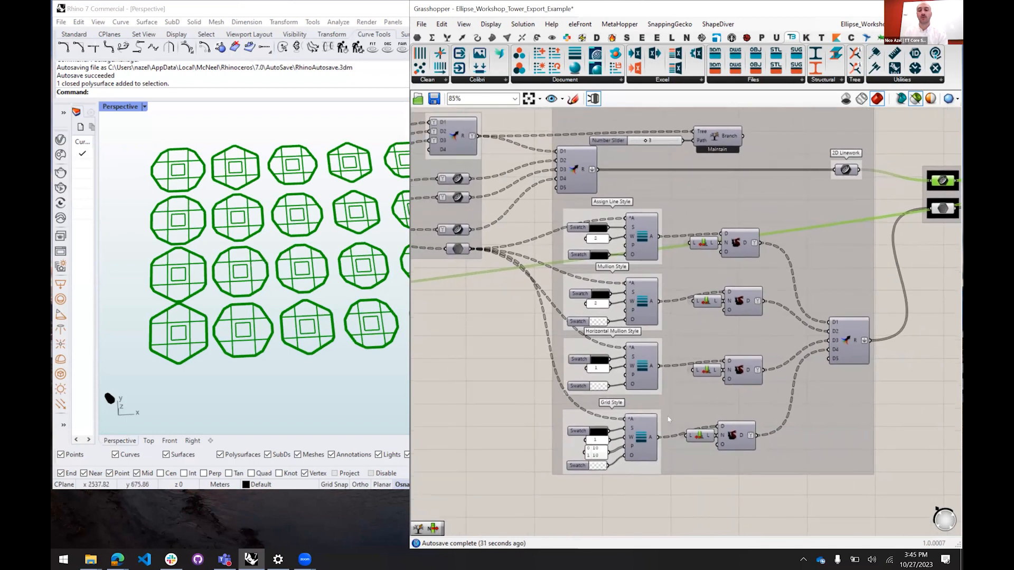
pyautogui.scroll(-2, 274, 257)
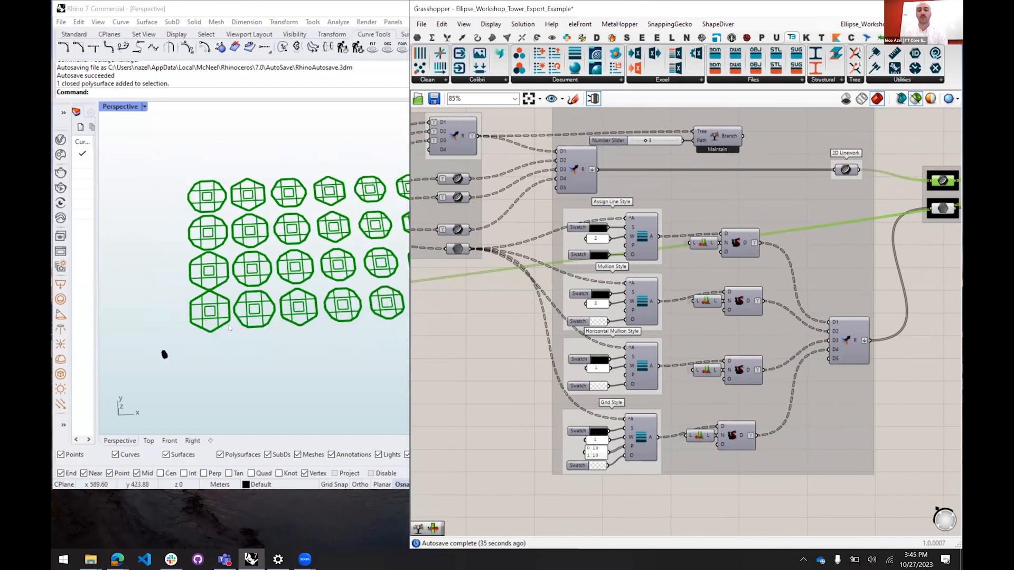
# Review the styling section as a whole and select the final attributes parameter to see where its data goes
pyautogui.moveTo(508, 399); pyautogui.dragTo(655, 264)
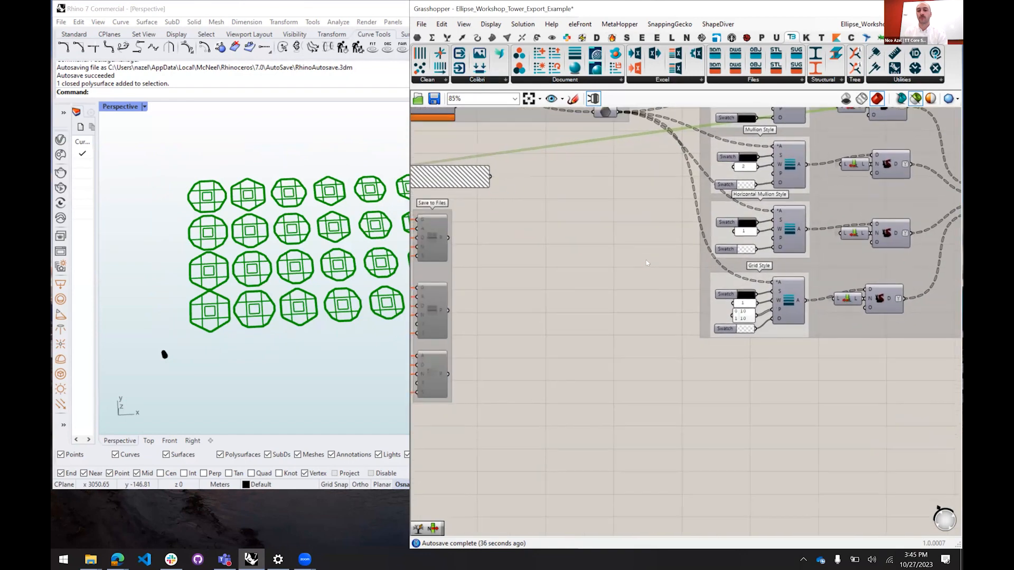
pyautogui.scroll(-3, 663, 254)
pyautogui.moveTo(747, 272); pyautogui.dragTo(688, 311)
pyautogui.scroll(-1, 688, 311)
pyautogui.click(903, 199)
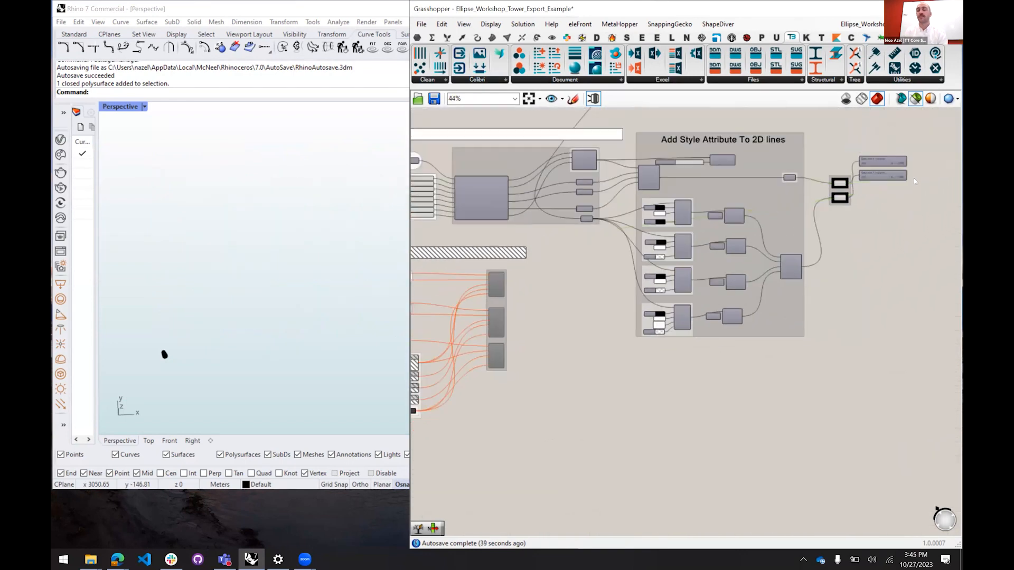
pyautogui.scroll(7, 911, 182)
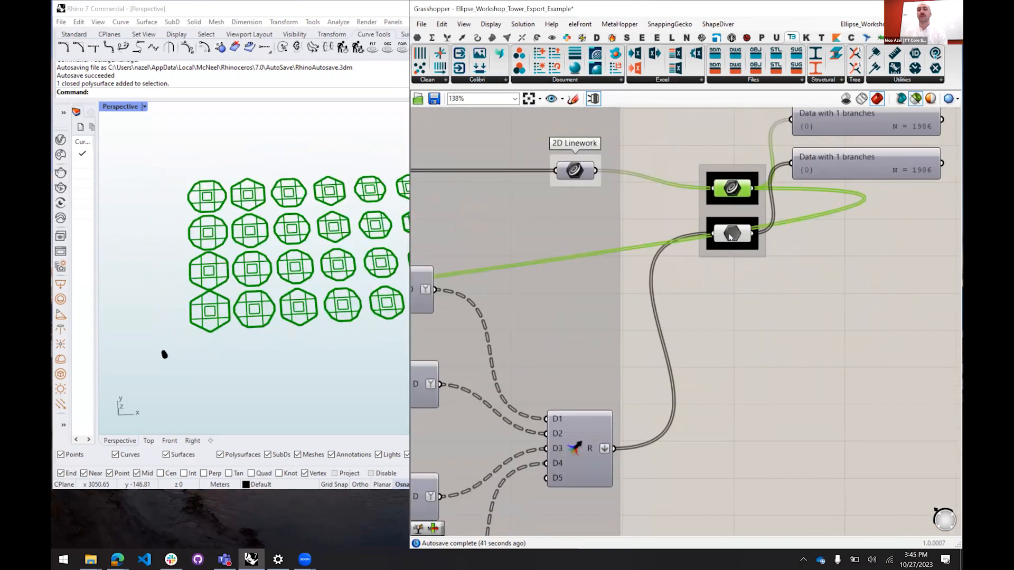
pyautogui.click(730, 234)
# Enable the disabled components in the Save Files section, selecting them together with the export folder and file name inputs
pyautogui.scroll(-5, 730, 237)
pyautogui.moveTo(595, 312); pyautogui.dragTo(839, 253)
pyautogui.scroll(4, 754, 274)
pyautogui.scroll(-2, 790, 317)
pyautogui.moveTo(811, 442); pyautogui.dragTo(294, 167)
pyautogui.middleClick(518, 231)
pyautogui.click(546, 232)
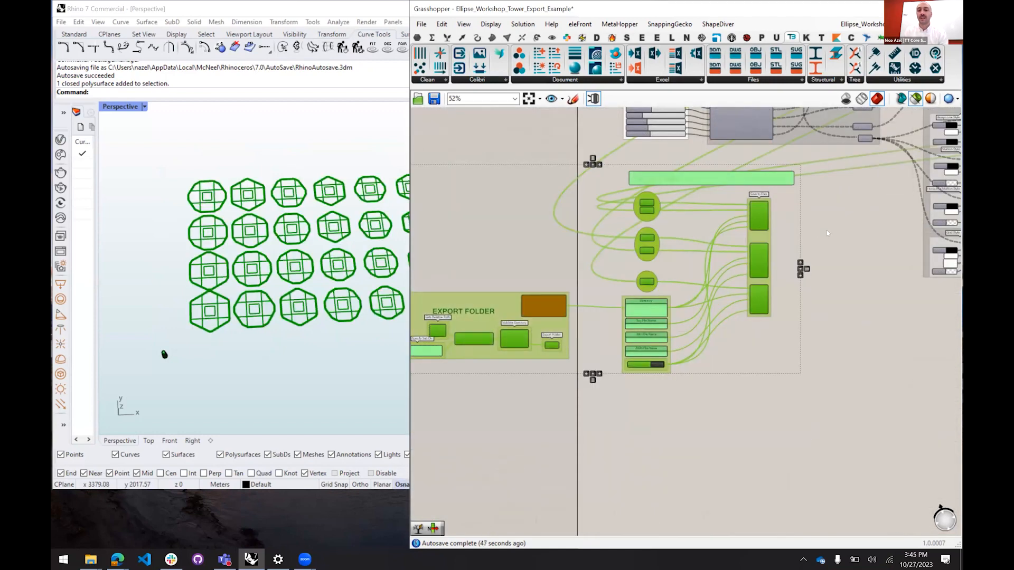
pyautogui.click(828, 233)
# Place a Save Attributes component beside the existing attributes exporter in the Save to Files group
pyautogui.scroll(5, 761, 194)
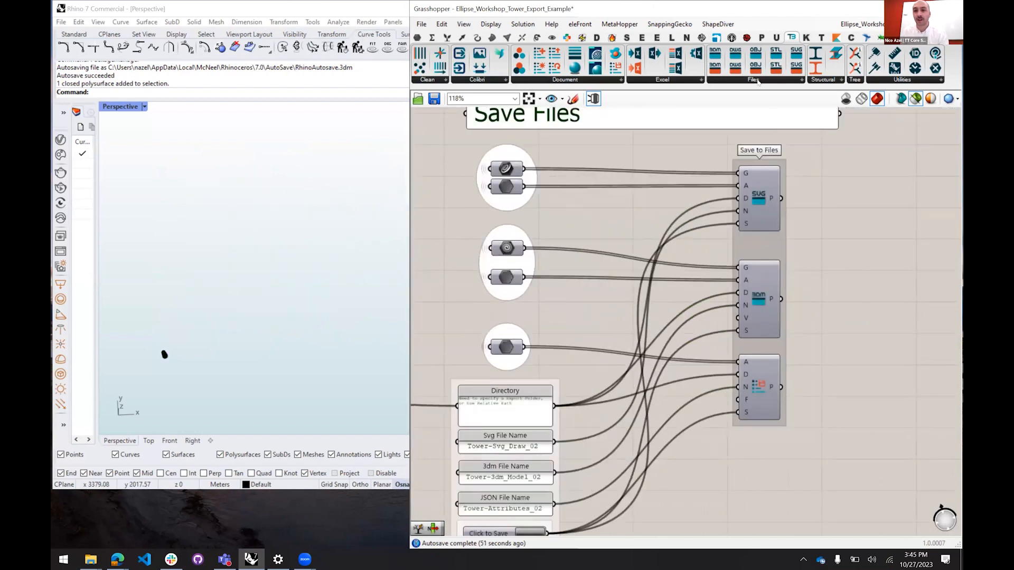
pyautogui.click(725, 80)
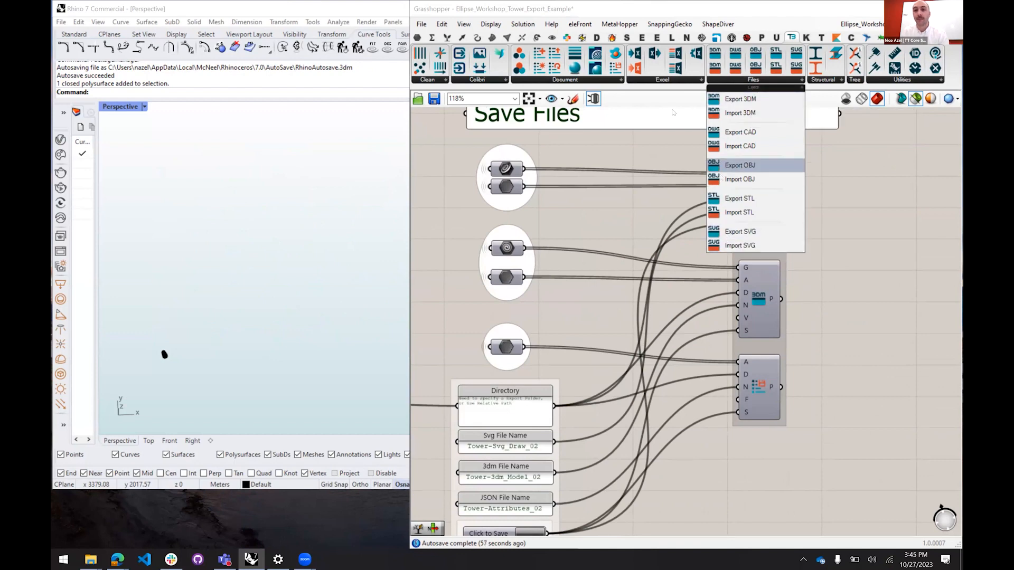
pyautogui.click(607, 79)
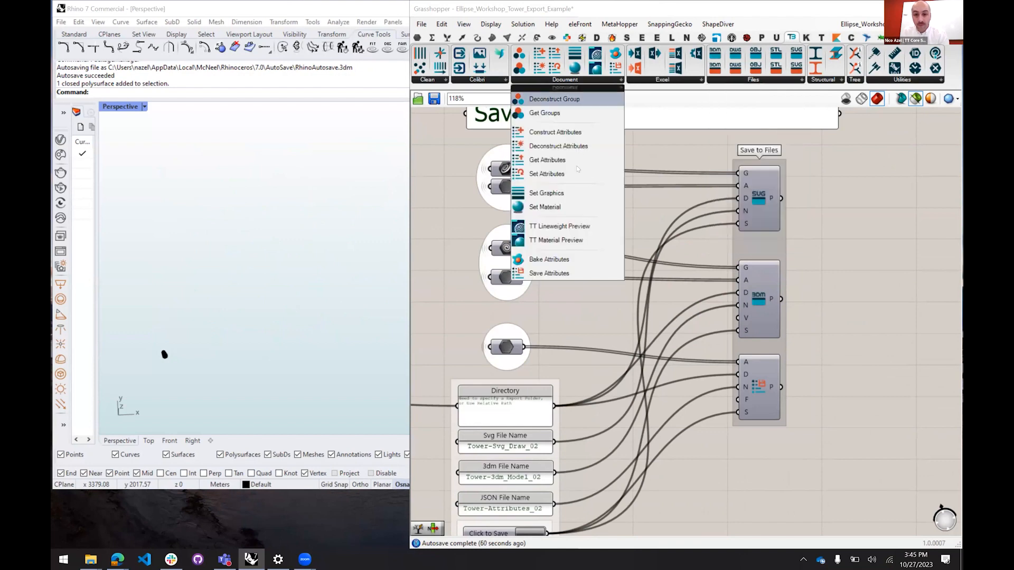
pyautogui.click(566, 275)
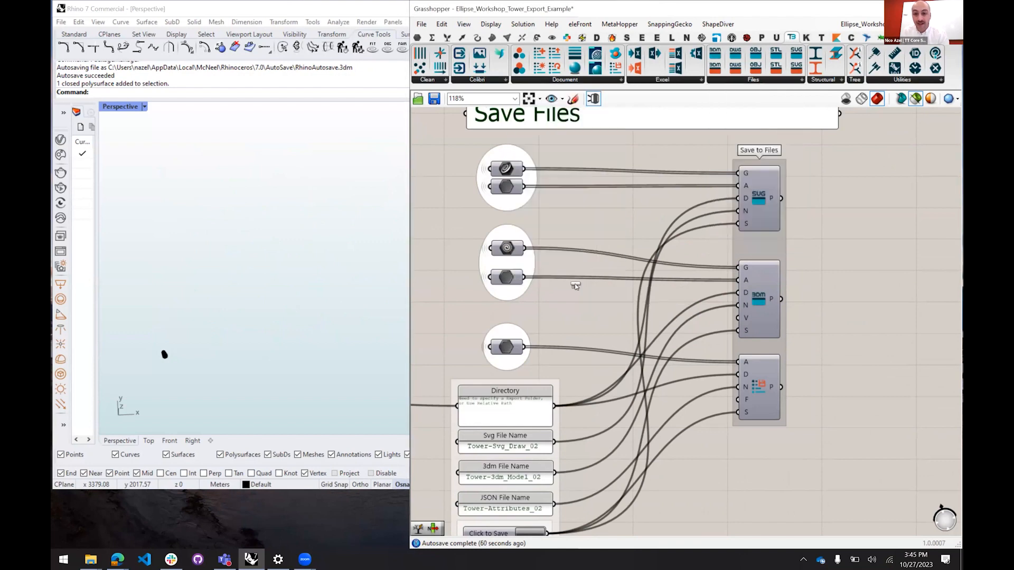
pyautogui.click(840, 371)
pyautogui.moveTo(839, 370); pyautogui.dragTo(856, 388)
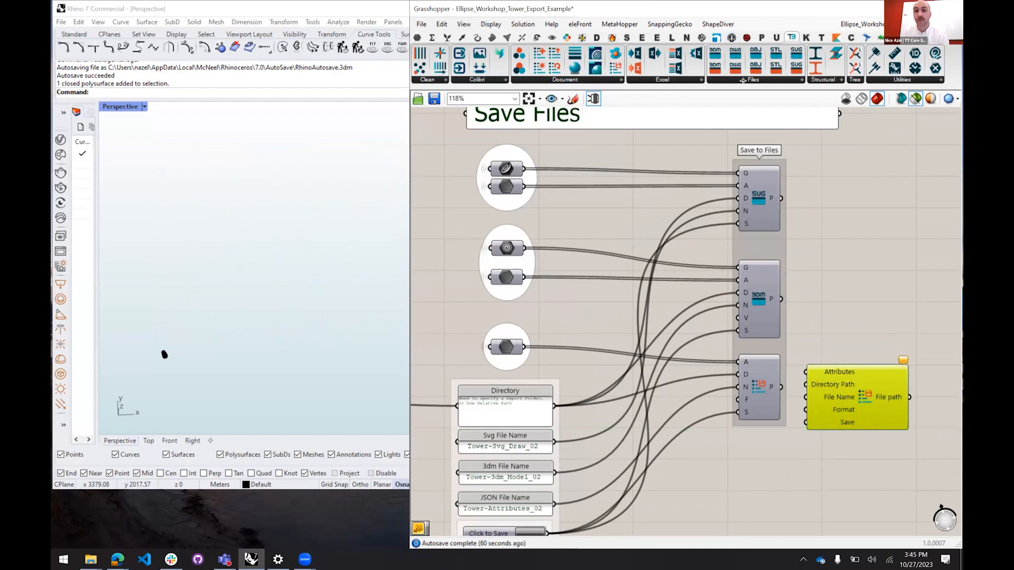
# Place Export SVG and Export 3DM components beside the matching exporters in the Save to Files group
pyautogui.click(745, 81)
pyautogui.click(739, 231)
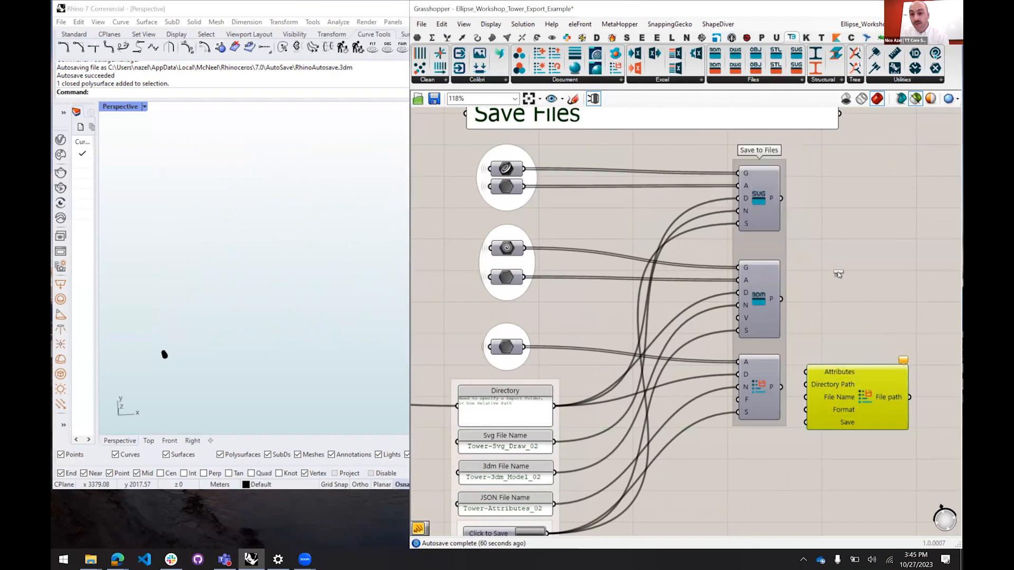
pyautogui.click(846, 288)
pyautogui.moveTo(846, 288); pyautogui.dragTo(851, 190)
pyautogui.click(755, 80)
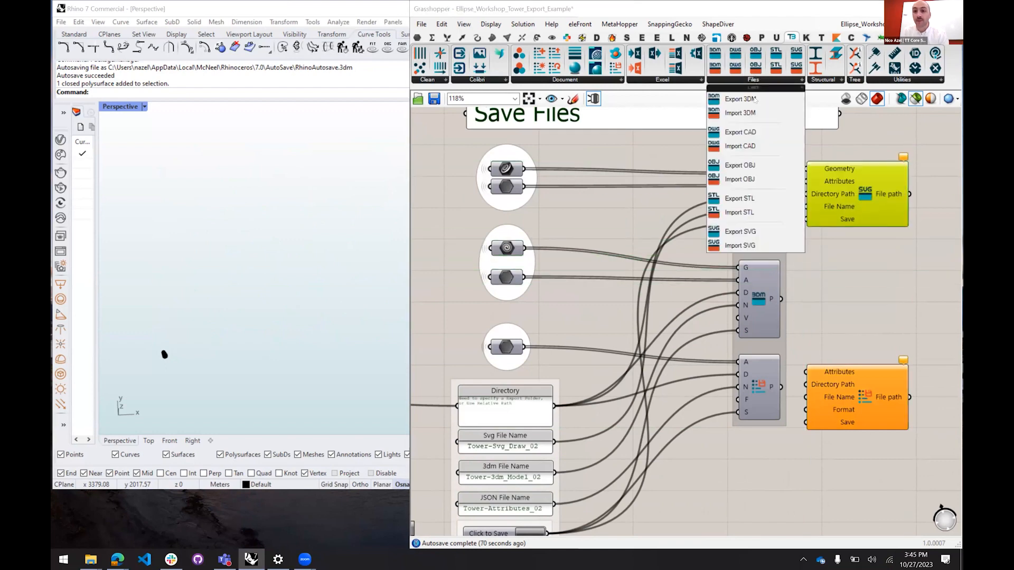
pyautogui.click(749, 99)
pyautogui.click(835, 273)
pyautogui.moveTo(856, 286); pyautogui.dragTo(876, 316)
pyautogui.click(628, 302)
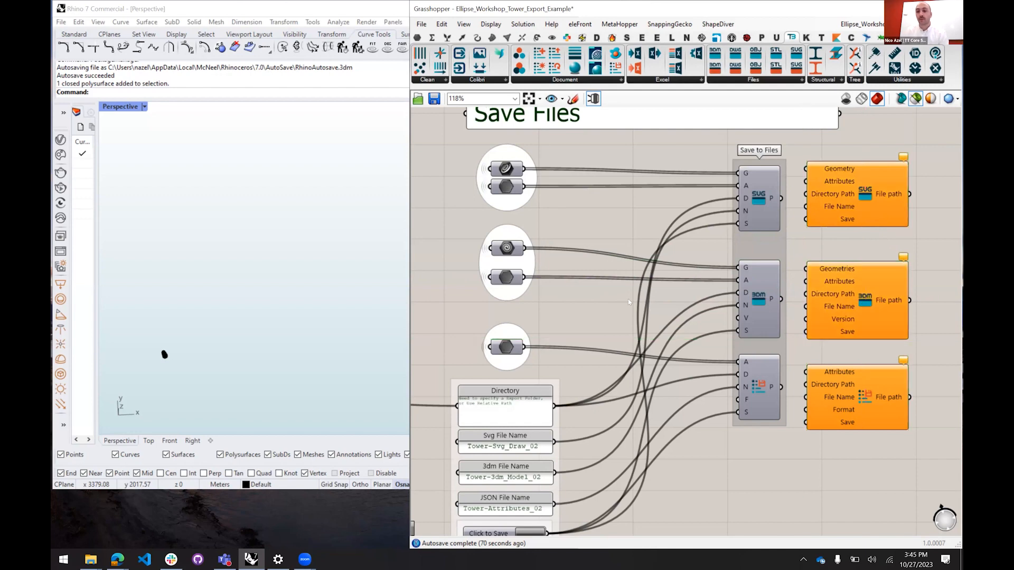
# Examine the directory, file name and save inputs, and trace the directory back to the relative path setup in the Export Folder group
pyautogui.moveTo(630, 217); pyautogui.dragTo(769, 155)
pyautogui.moveTo(592, 333); pyautogui.dragTo(527, 367)
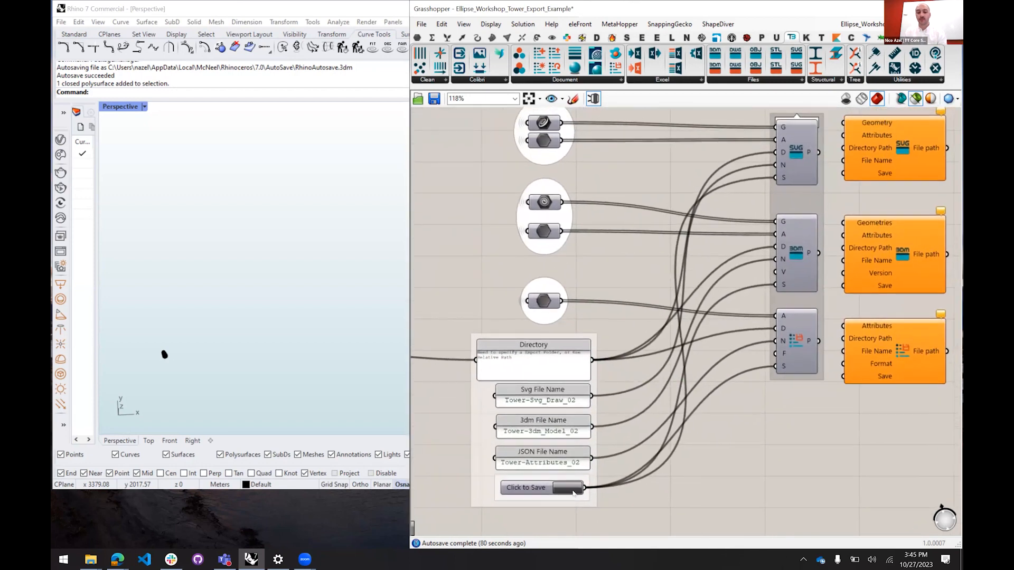
pyautogui.moveTo(678, 412); pyautogui.dragTo(852, 336)
pyautogui.scroll(4, 726, 280)
pyautogui.moveTo(505, 348); pyautogui.dragTo(890, 274)
pyautogui.scroll(-1, 759, 253)
pyautogui.moveTo(708, 345); pyautogui.dragTo(883, 307)
pyautogui.moveTo(589, 246)
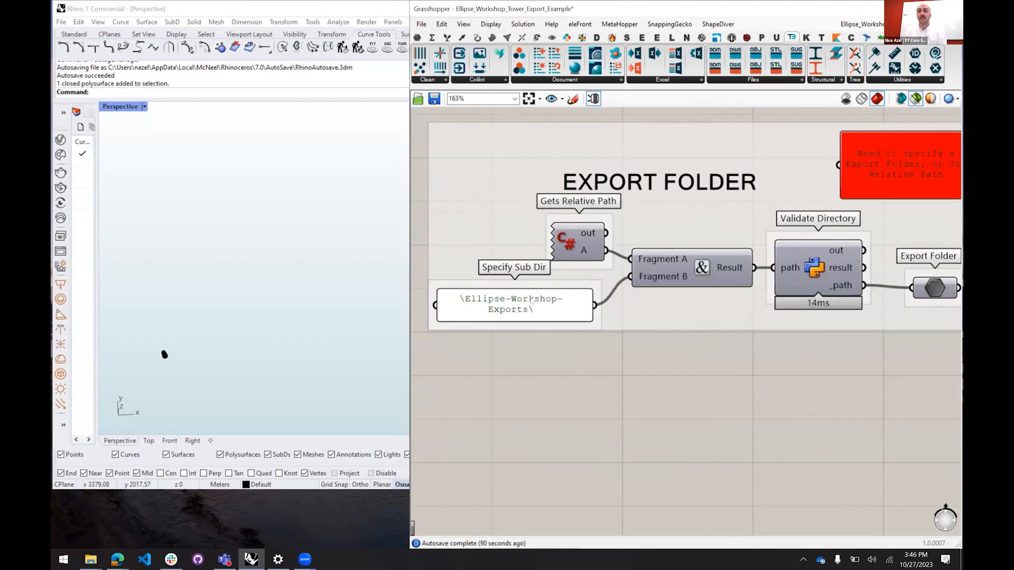
# Add a panel below the Export Folder group, feed it from the Export Folder parameter and enlarge it to show the full path
pyautogui.moveTo(948, 407); pyautogui.dragTo(716, 405)
pyautogui.scroll(-3, 739, 324)
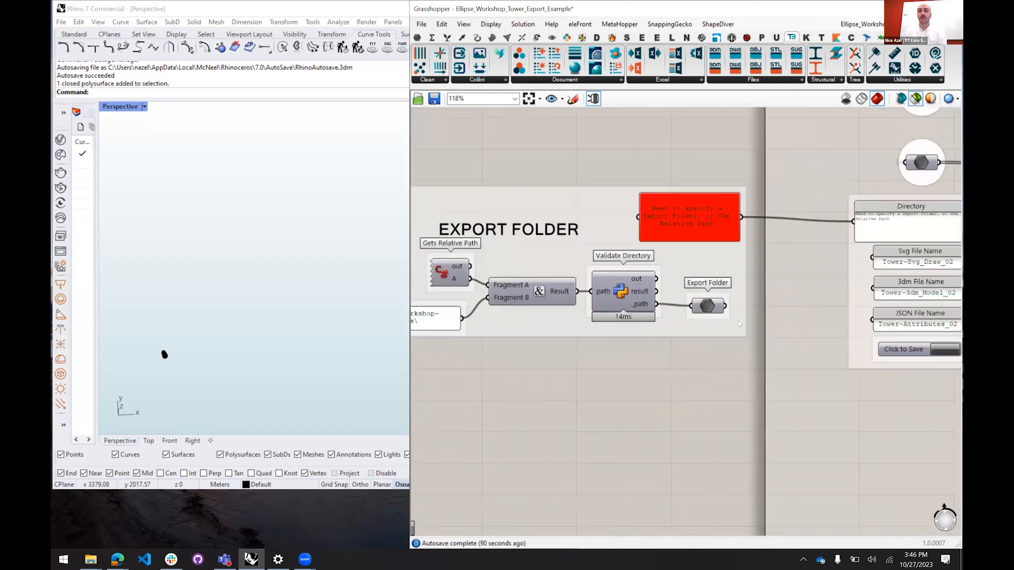
pyautogui.doubleClick(720, 430)
pyautogui.write('panel')
pyautogui.press('Return')
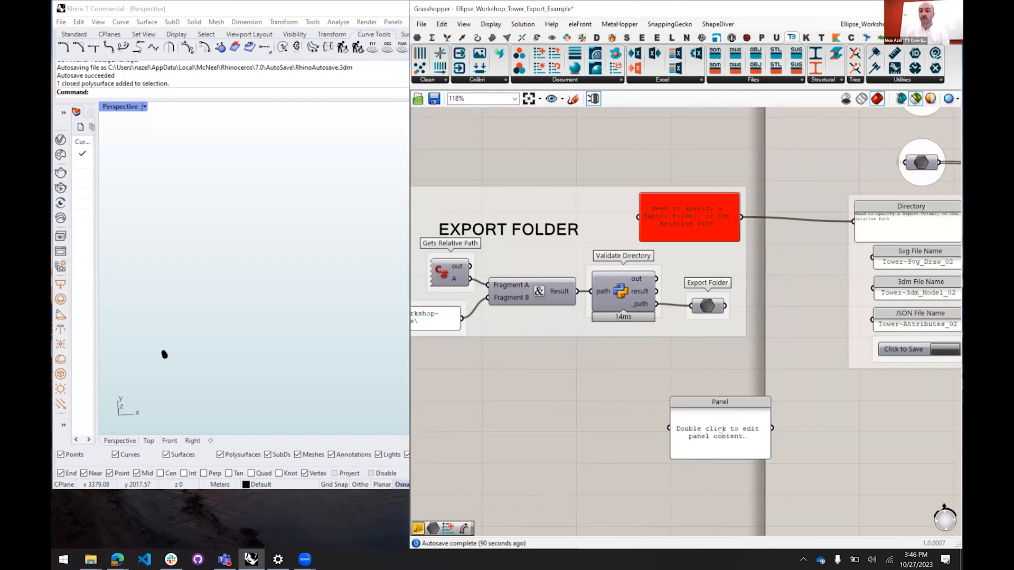
pyautogui.moveTo(726, 306); pyautogui.dragTo(669, 428)
pyautogui.moveTo(743, 445); pyautogui.dragTo(847, 425)
pyautogui.scroll(3, 674, 362)
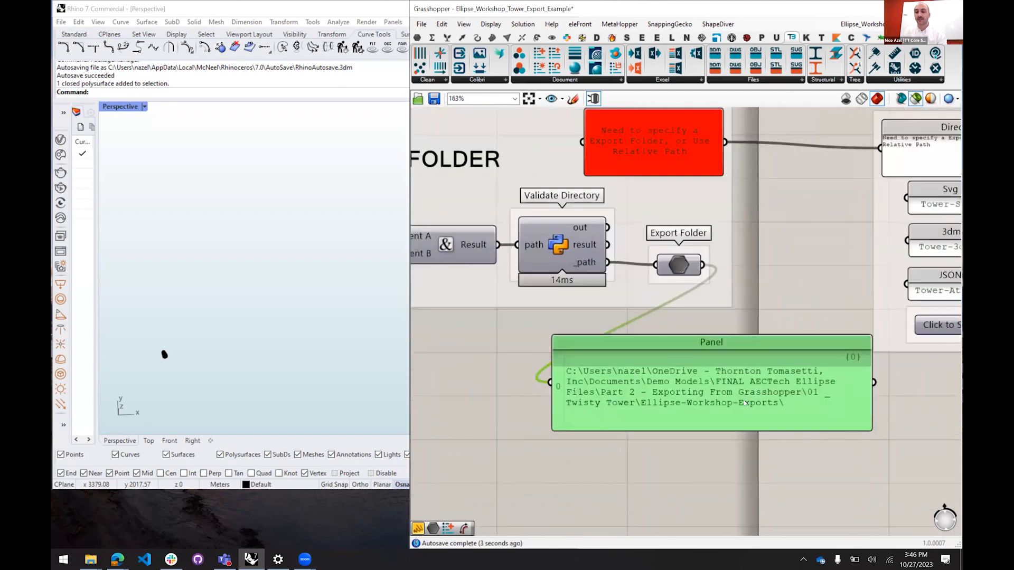
# Connect the Export Folder parameter to the Directory panel in place of the red placeholder panel
pyautogui.moveTo(774, 287); pyautogui.dragTo(666, 357)
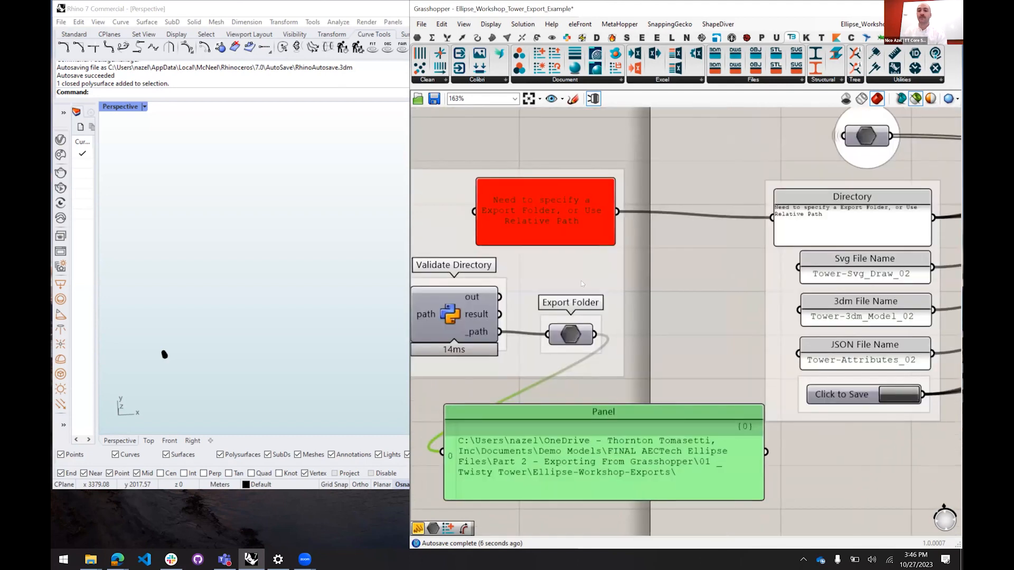
pyautogui.click(554, 214)
pyautogui.click(548, 226)
pyautogui.moveTo(595, 334); pyautogui.dragTo(772, 217)
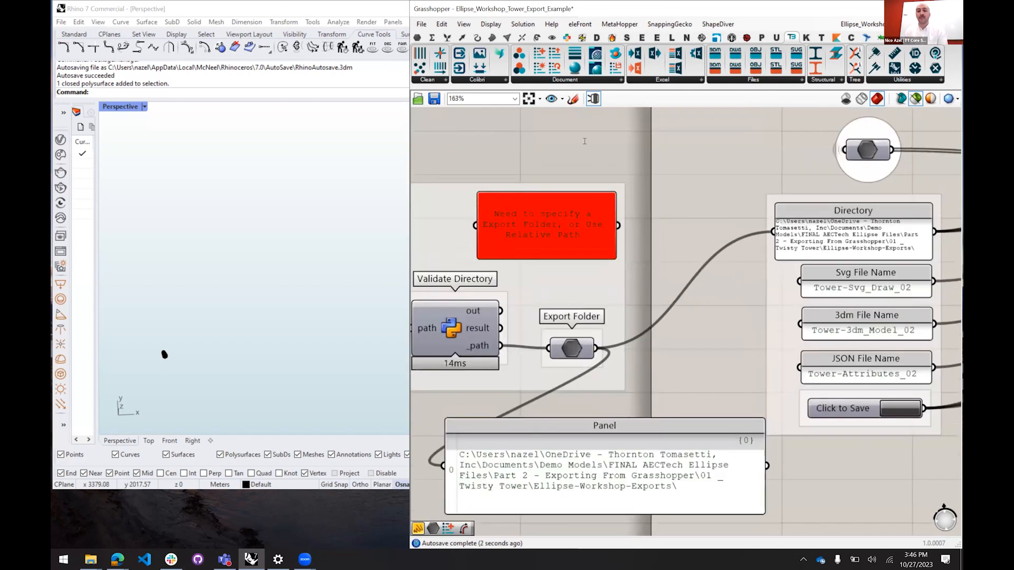
# Try replacing the red export folder panel's text with the path c://Location/
pyautogui.doubleClick(585, 142)
pyautogui.doubleClick(540, 233)
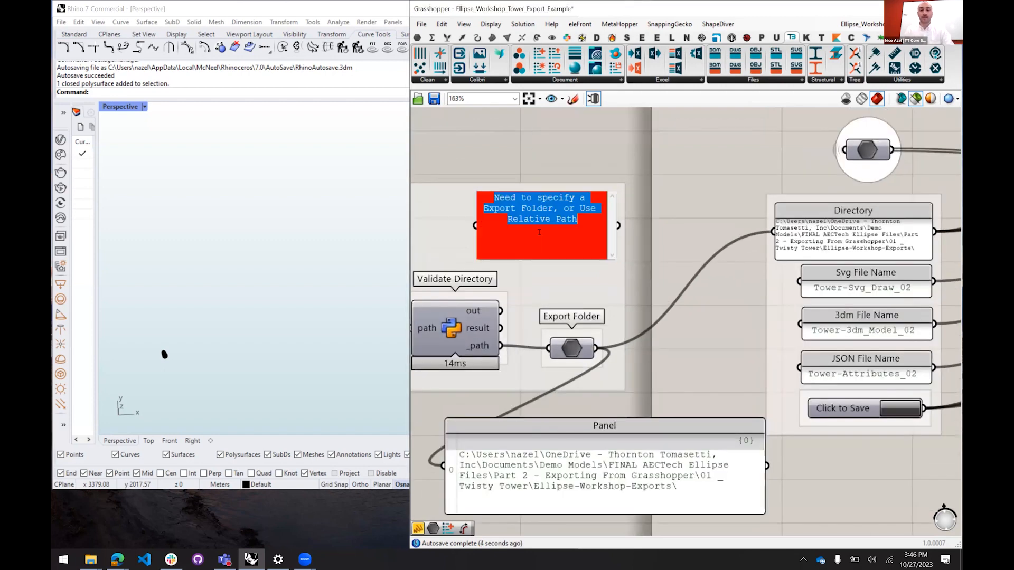
pyautogui.write('c://')
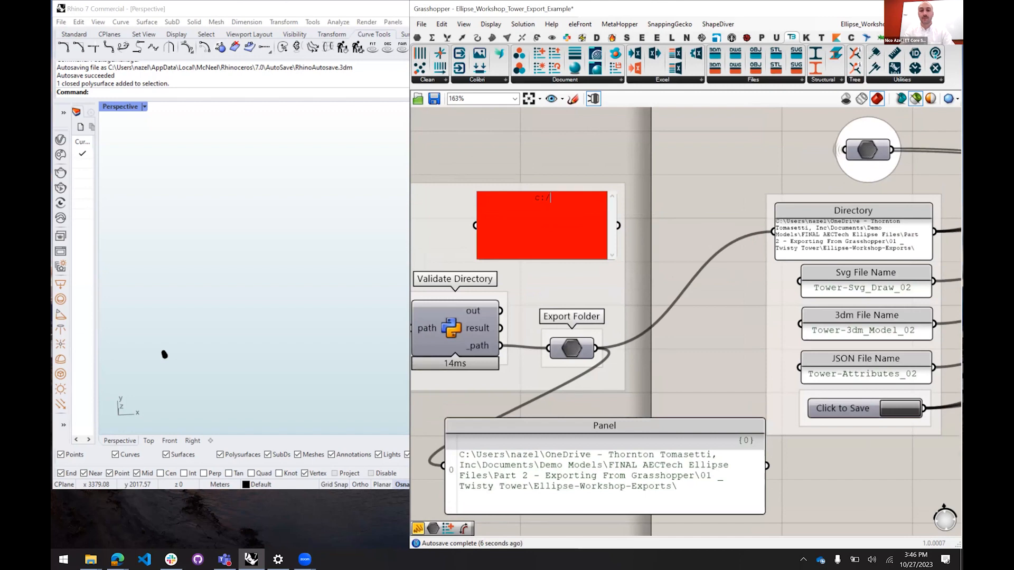
pyautogui.write('Location/')
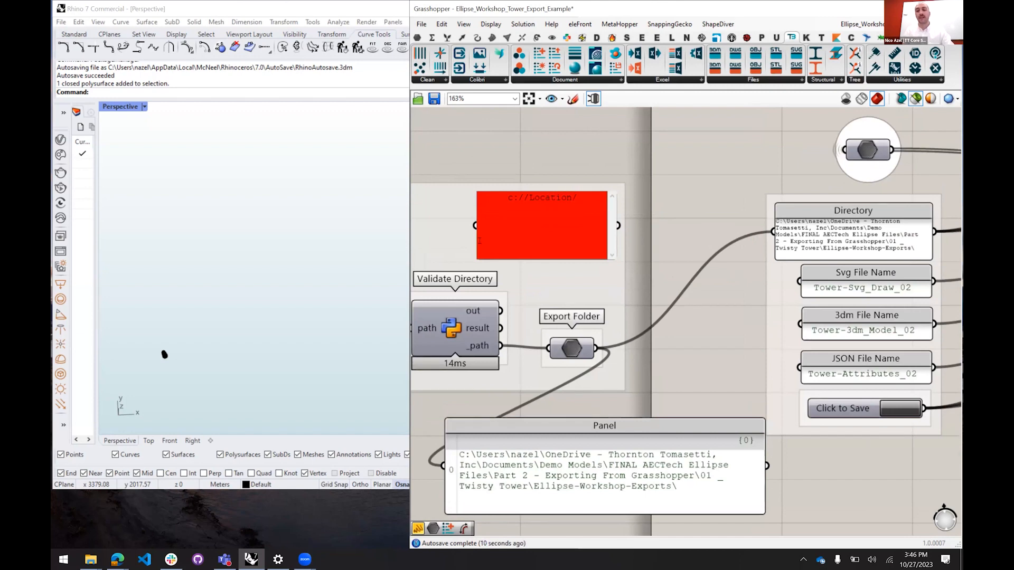
pyautogui.click(548, 169)
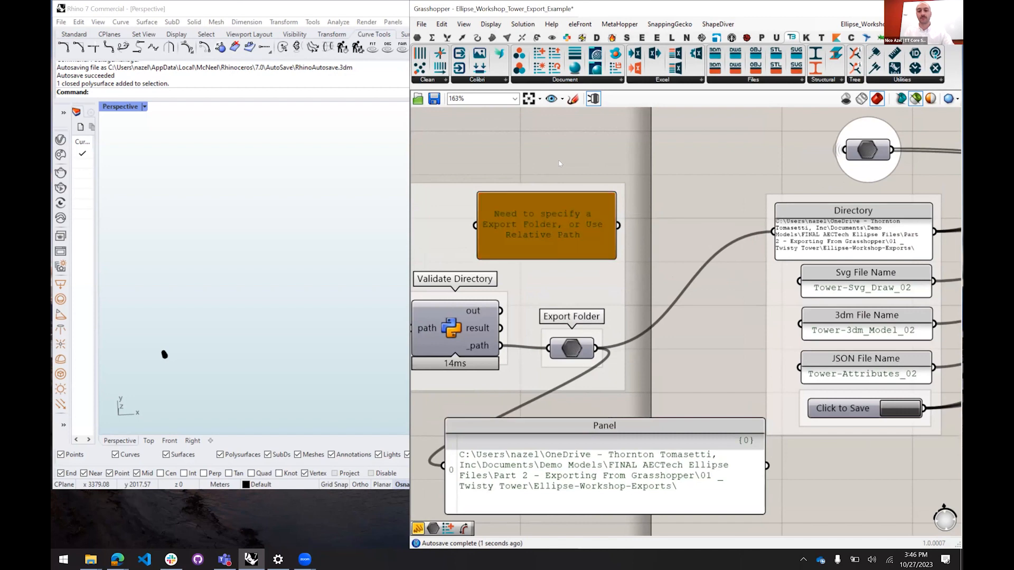
# Trace the Directory panel's connections to the exporters, then inspect the inputs wired to the existing 3DM and attributes exporters
pyautogui.scroll(-5, 613, 170)
pyautogui.click(713, 202)
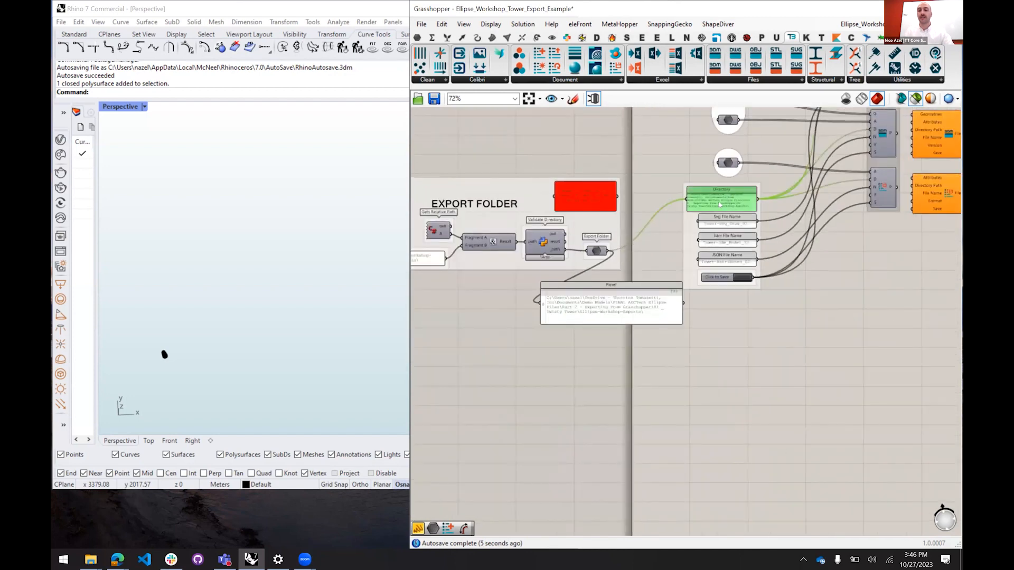
pyautogui.scroll(3, 794, 180)
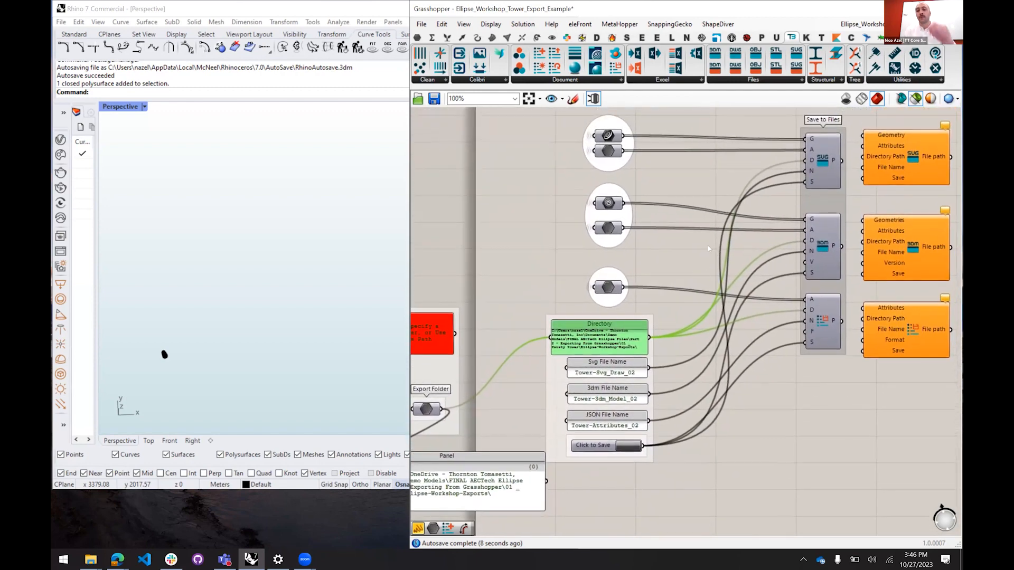
pyautogui.click(824, 170)
pyautogui.click(825, 233)
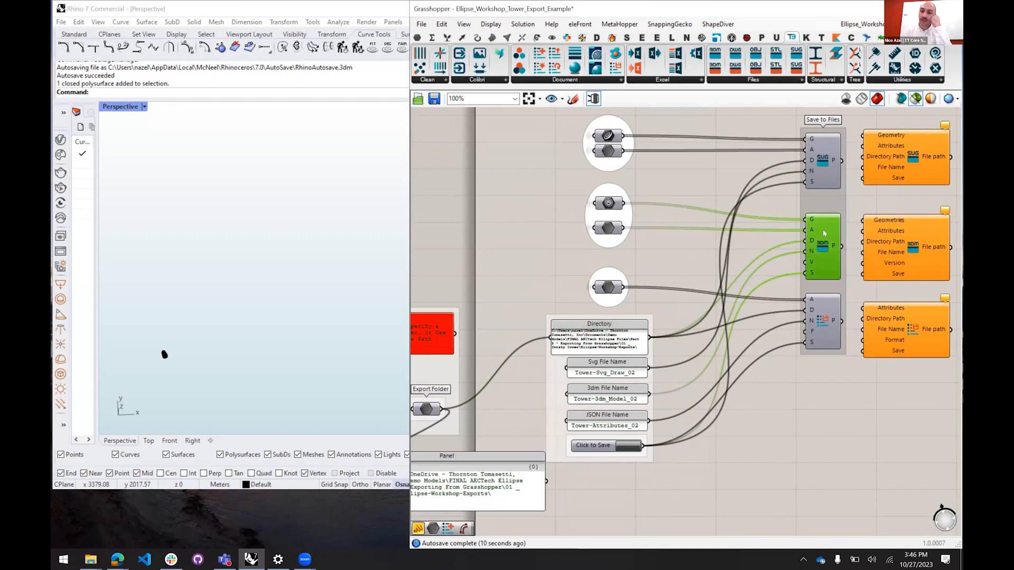
pyautogui.click(825, 320)
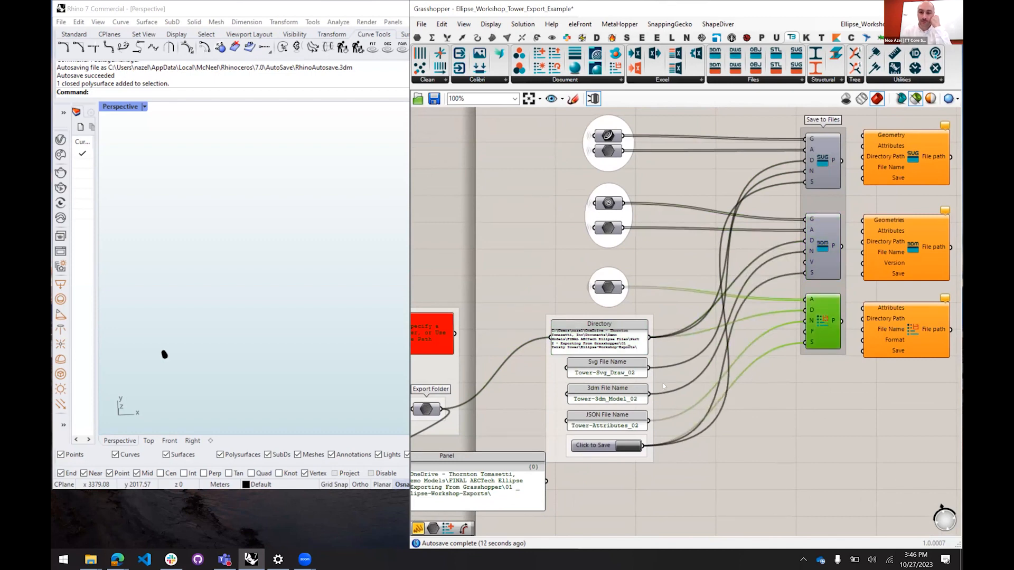
# Preview the 2D geometry and attributes feeding the SVG exporter and trace them back to the Add Style Attribute To 2D lines group
pyautogui.click(824, 165)
pyautogui.moveTo(657, 159); pyautogui.dragTo(527, 124)
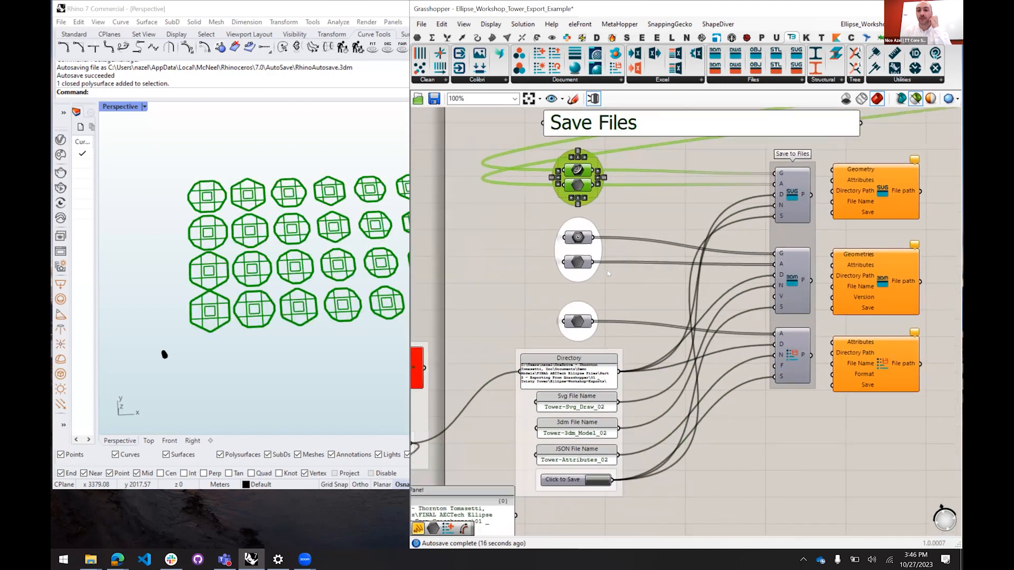
pyautogui.moveTo(607, 274); pyautogui.dragTo(540, 367)
pyautogui.scroll(-4, 581, 298)
pyautogui.moveTo(599, 171); pyautogui.dragTo(475, 191)
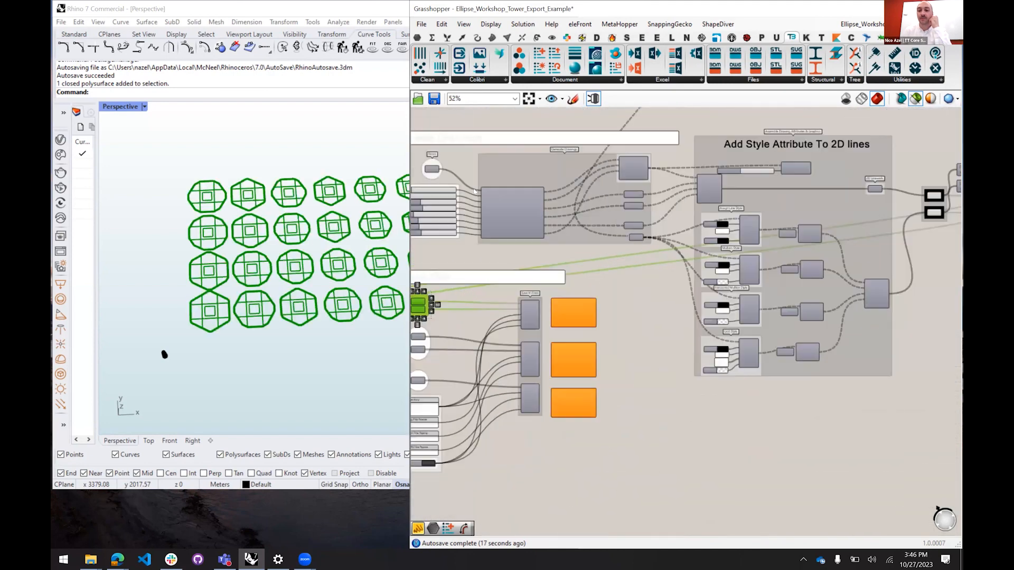
pyautogui.scroll(-2, 535, 203)
pyautogui.scroll(2, 821, 197)
pyautogui.scroll(-3, 824, 215)
pyautogui.scroll(7, 485, 308)
pyautogui.scroll(1, 760, 220)
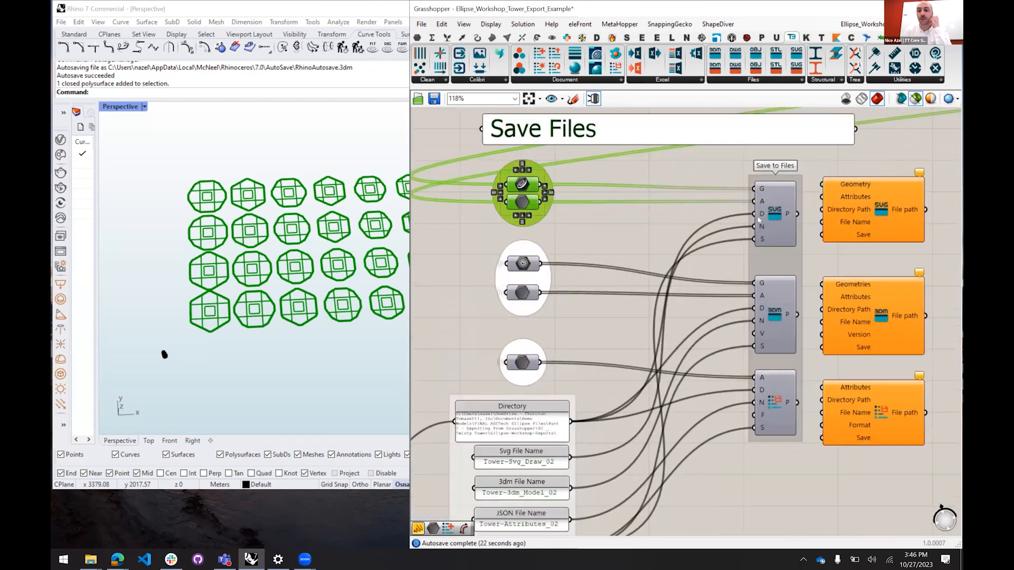
pyautogui.moveTo(759, 214); pyautogui.dragTo(705, 216)
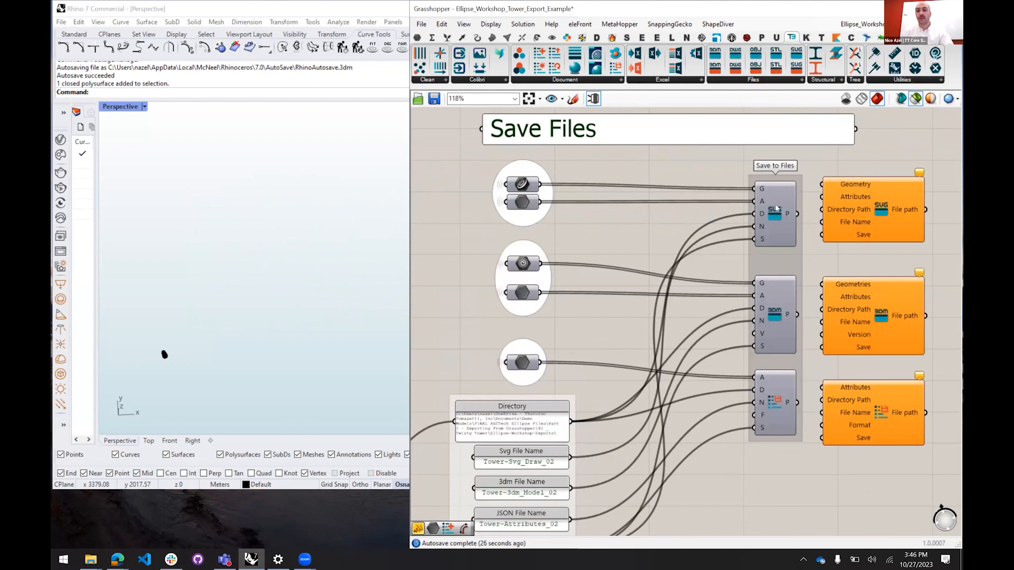
# Check the SVG file name and the geometry parameter feeding the 3DM exporter, previewing the tower floors up close in the Perspective view
pyautogui.moveTo(585, 383); pyautogui.dragTo(595, 293)
pyautogui.click(533, 371)
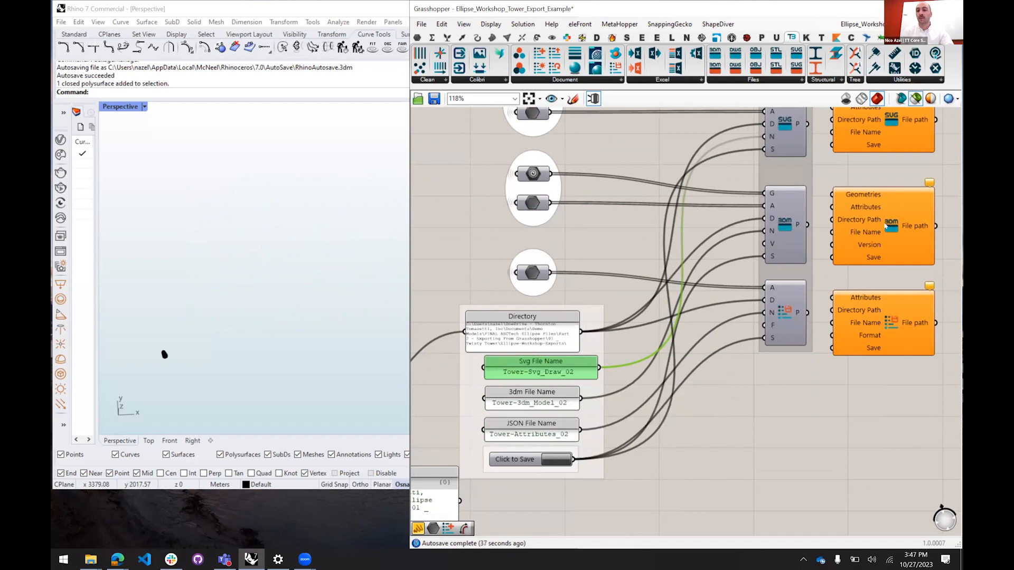
pyautogui.click(534, 175)
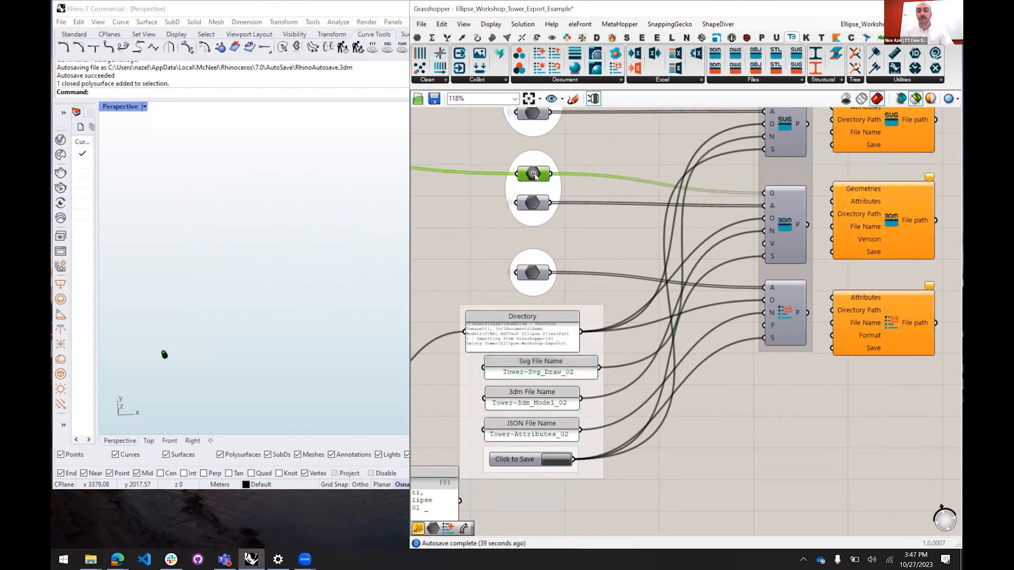
pyautogui.moveTo(535, 176)
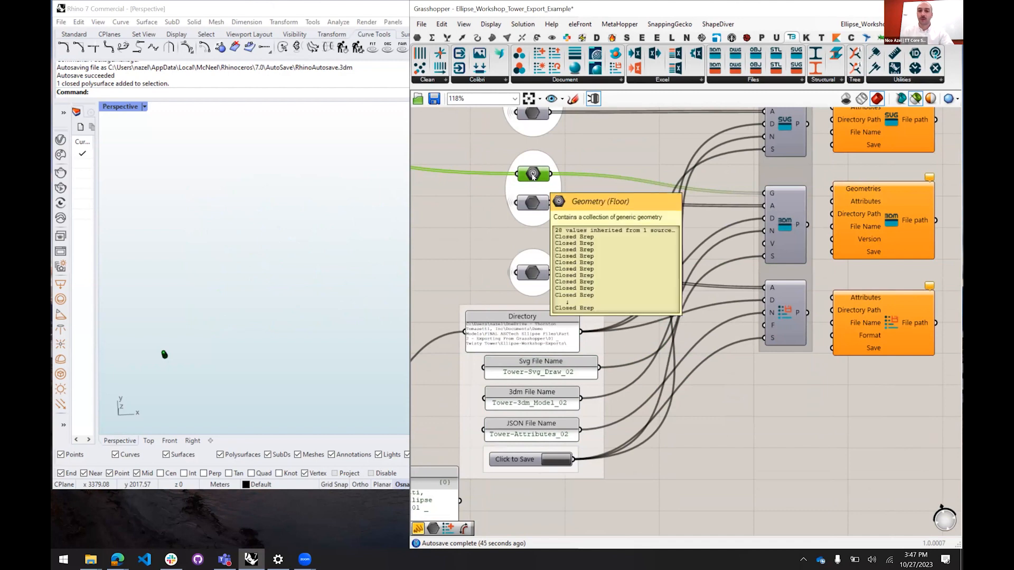
pyautogui.scroll(-7, 232, 252)
pyautogui.scroll(20, 211, 264)
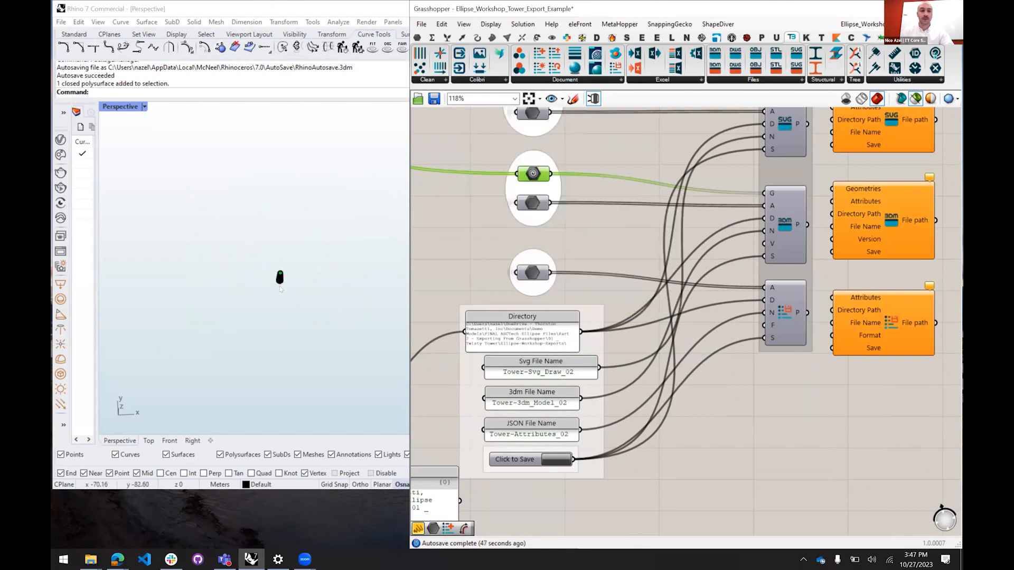
pyautogui.moveTo(203, 275); pyautogui.dragTo(208, 246)
pyautogui.scroll(-10, 224, 248)
pyautogui.scroll(12, 218, 309)
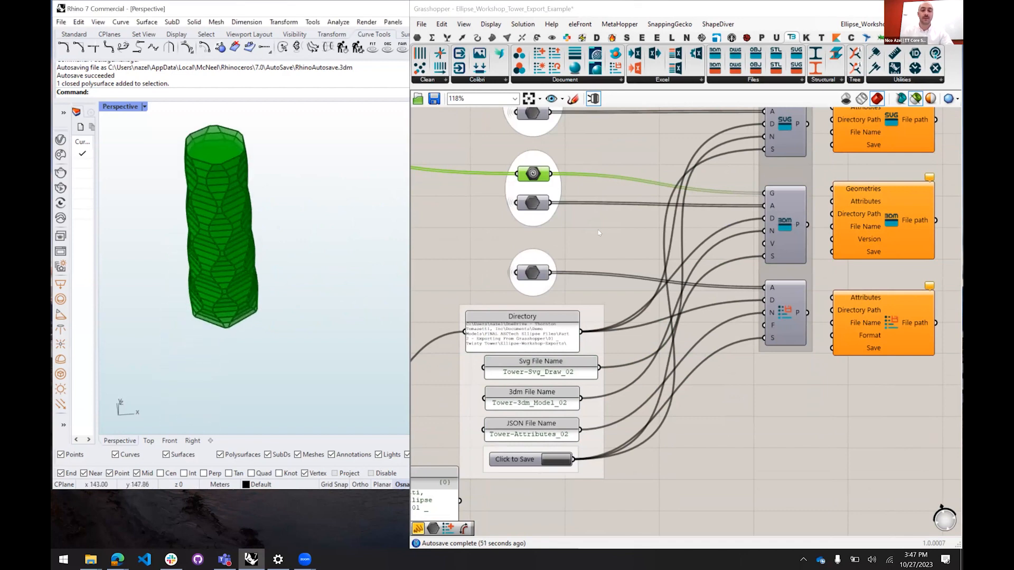
# Inspect the attributes paired with the 3DM geometry and the version input of the 3DM exporter
pyautogui.click(532, 199)
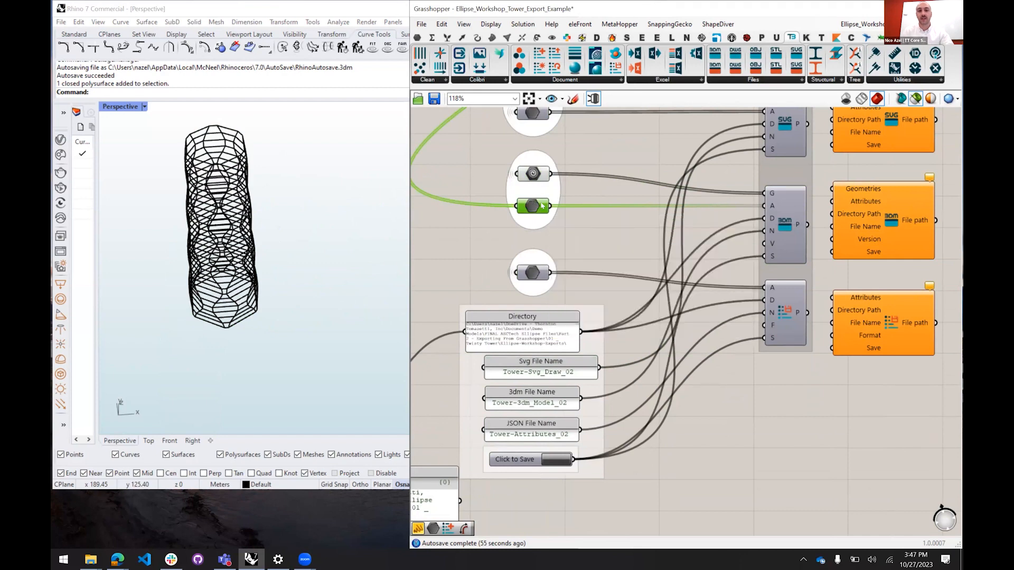
pyautogui.moveTo(489, 162); pyautogui.dragTo(579, 222)
pyautogui.middleClick(533, 173)
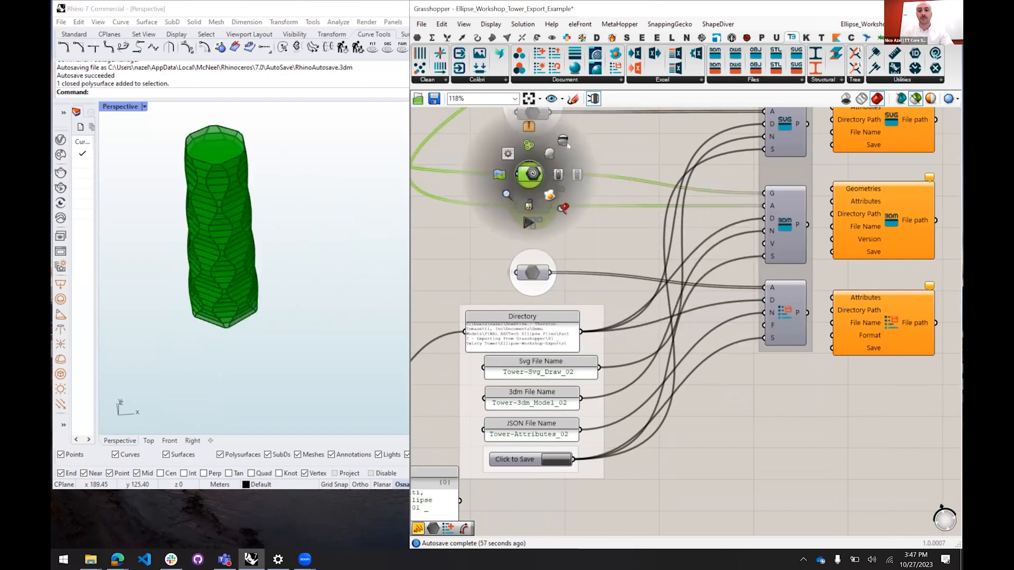
pyautogui.click(600, 157)
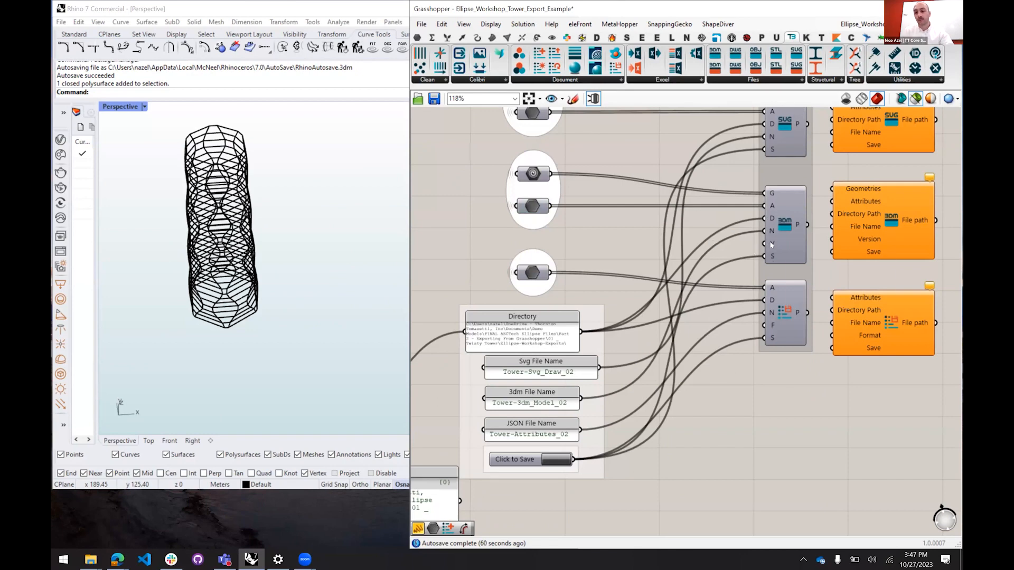
pyautogui.moveTo(771, 245)
pyautogui.moveTo(744, 274); pyautogui.dragTo(759, 245)
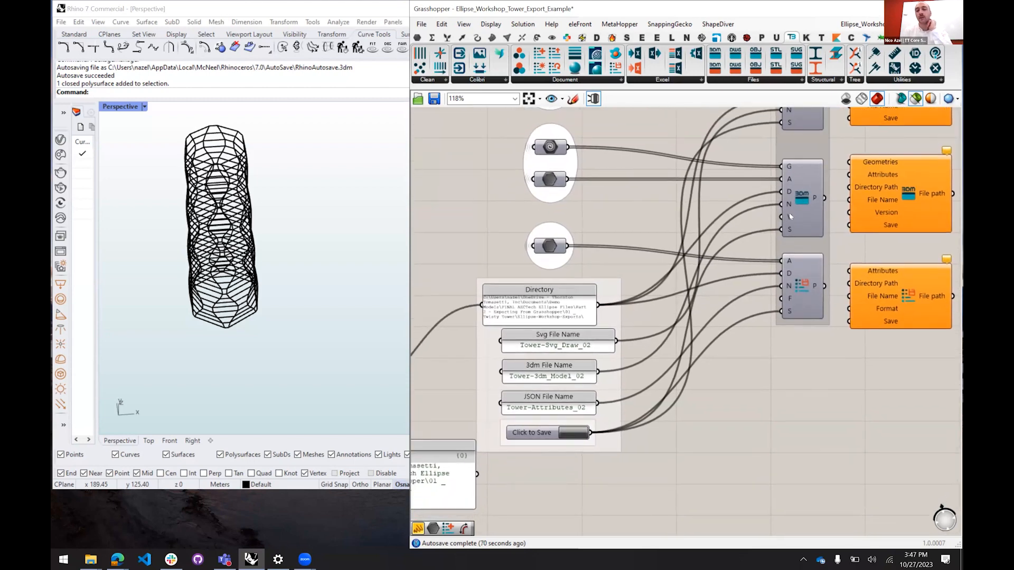
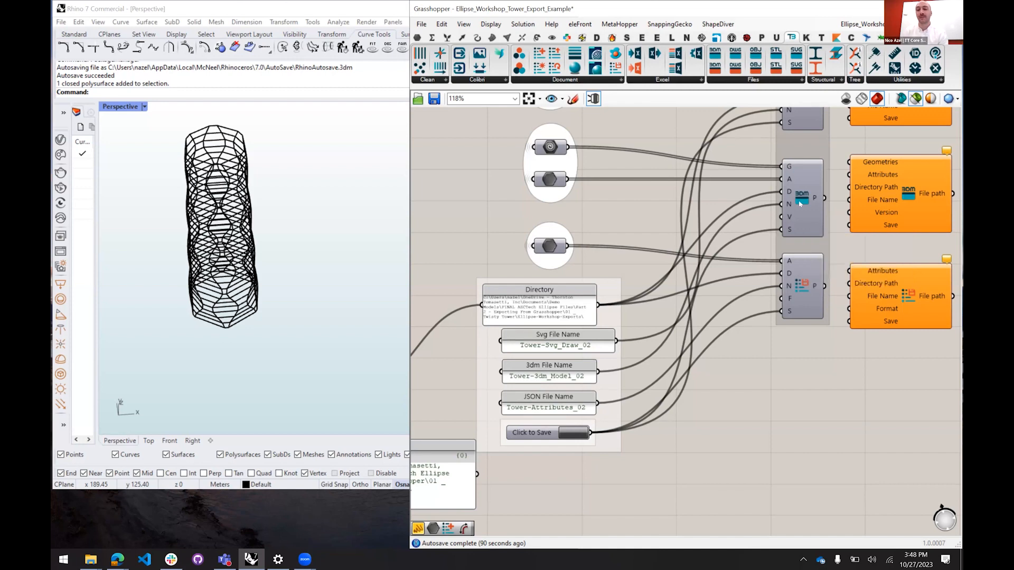
# Review the wires into the 3DM exporter, then the attributes exporter and the attributes parameter that feeds it
pyautogui.click(800, 199)
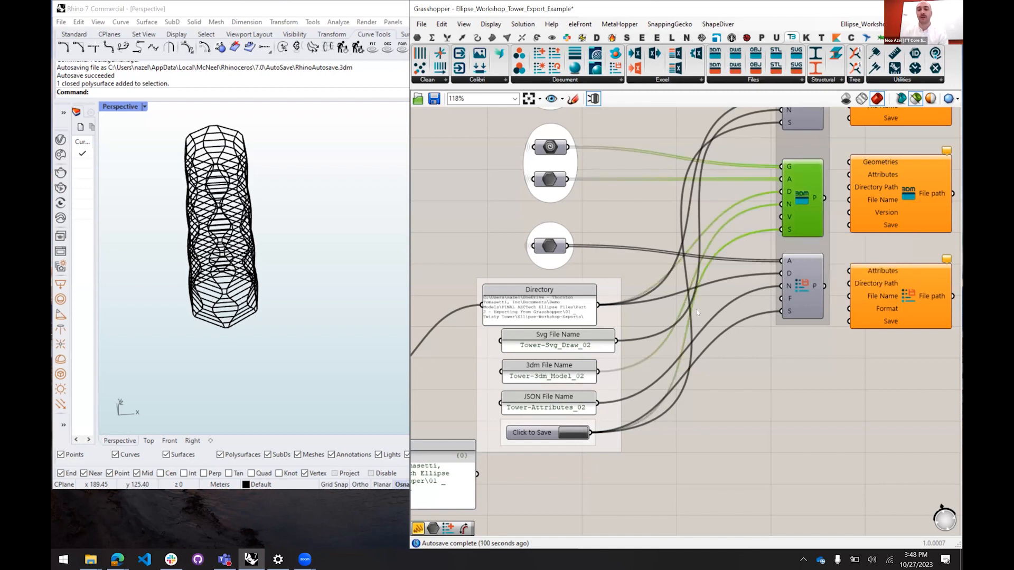
pyautogui.moveTo(726, 320); pyautogui.dragTo(714, 253)
pyautogui.click(789, 220)
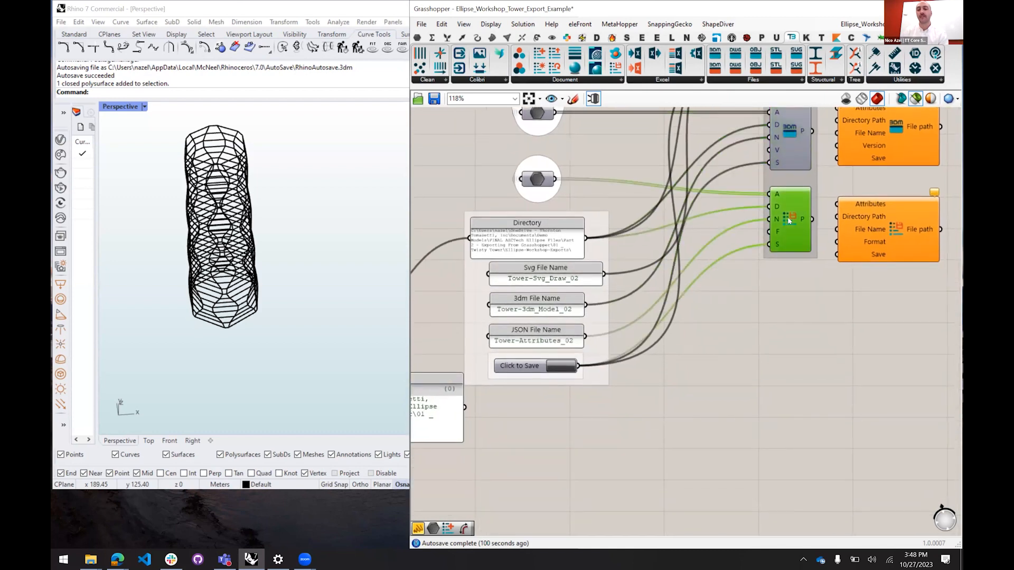
pyautogui.click(533, 178)
pyautogui.moveTo(534, 178)
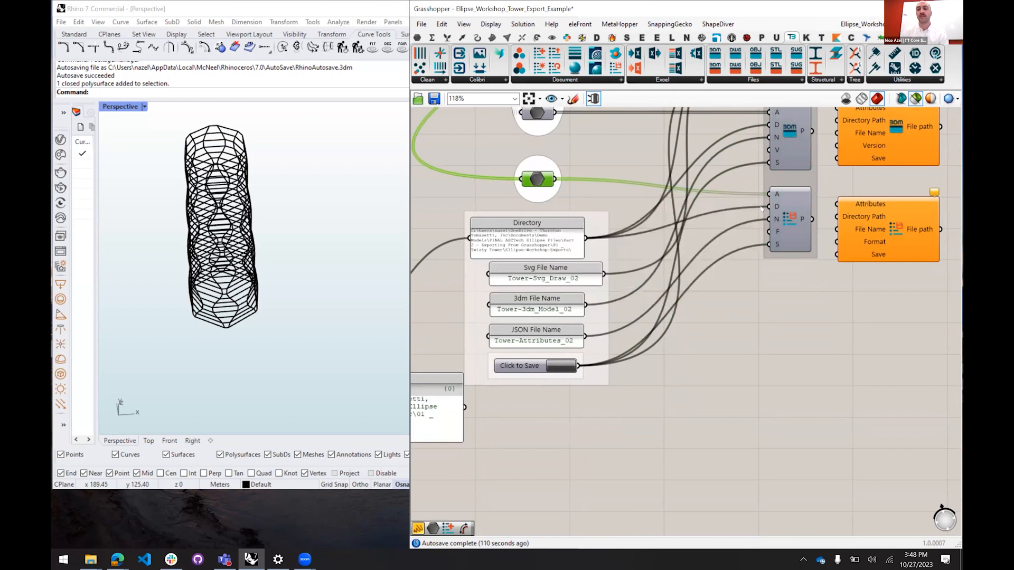
# Inspect the export format choices, JSON and CSV, on the Format input of the attributes exporter
pyautogui.rightClick(793, 220)
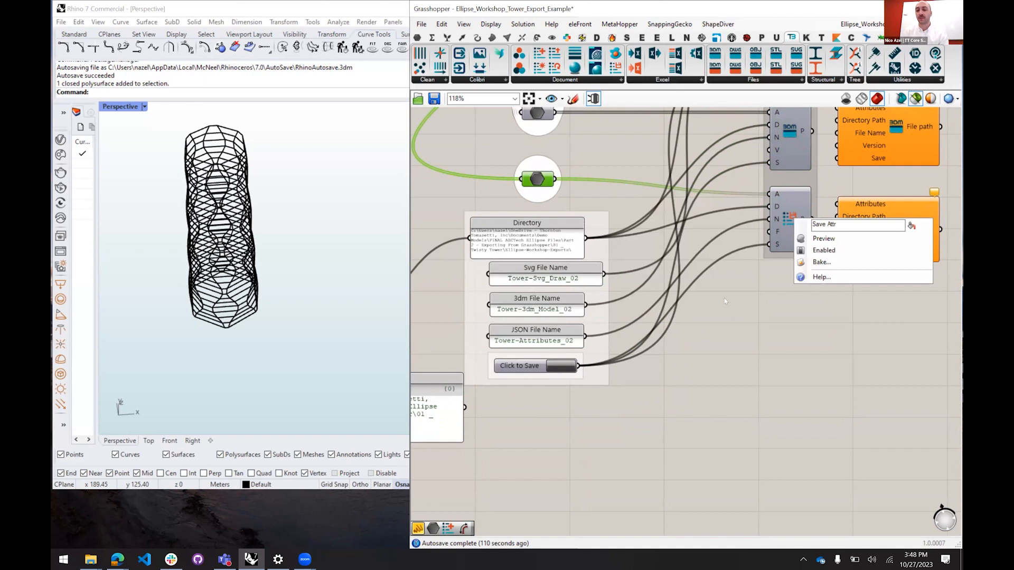
pyautogui.click(725, 301)
pyautogui.moveTo(776, 234)
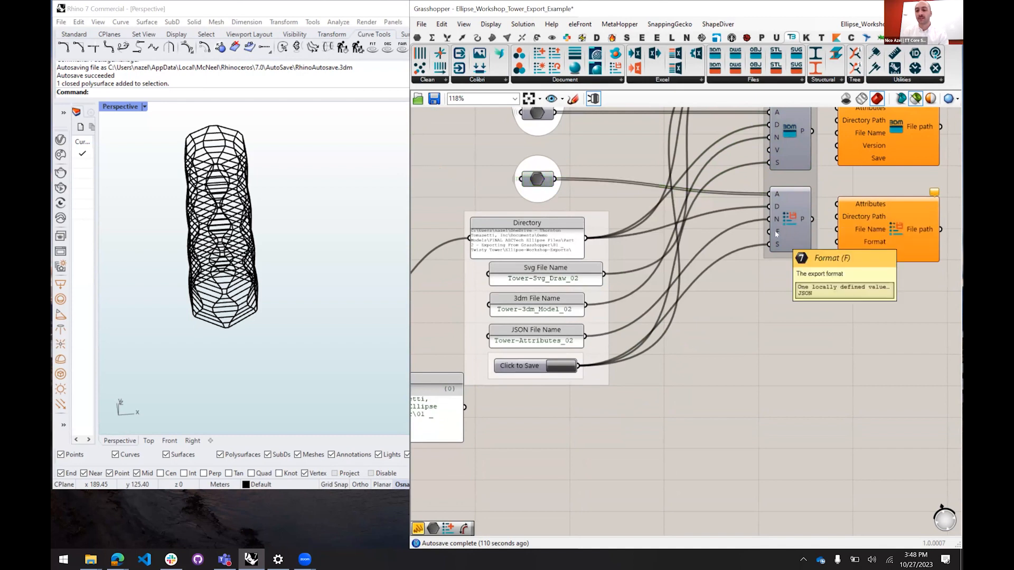
pyautogui.rightClick(864, 242)
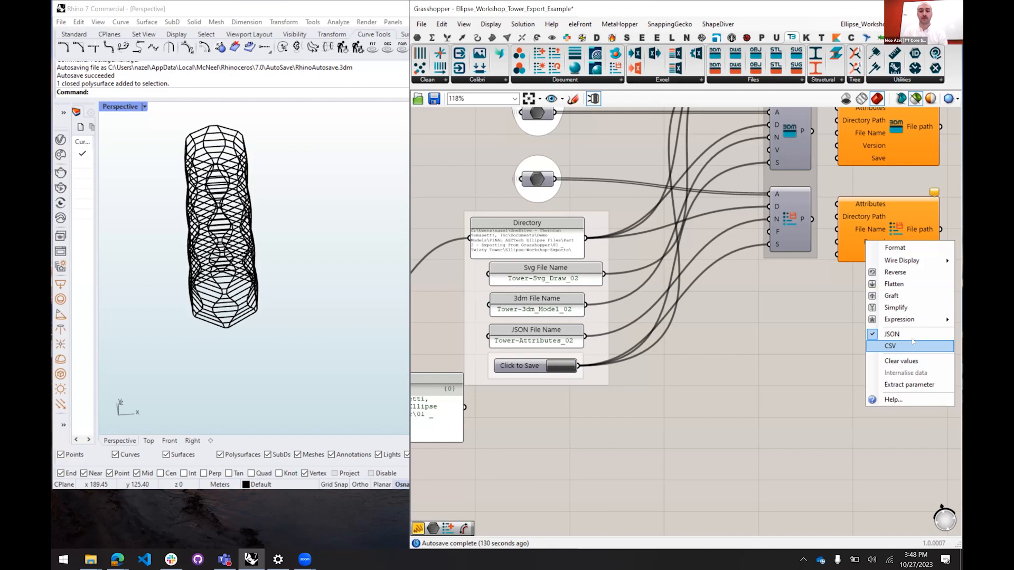
pyautogui.click(772, 352)
# Set the SVG file name panel to Tower-Svg_Draw_04
pyautogui.scroll(-1, 703, 359)
pyautogui.moveTo(703, 359); pyautogui.dragTo(656, 410)
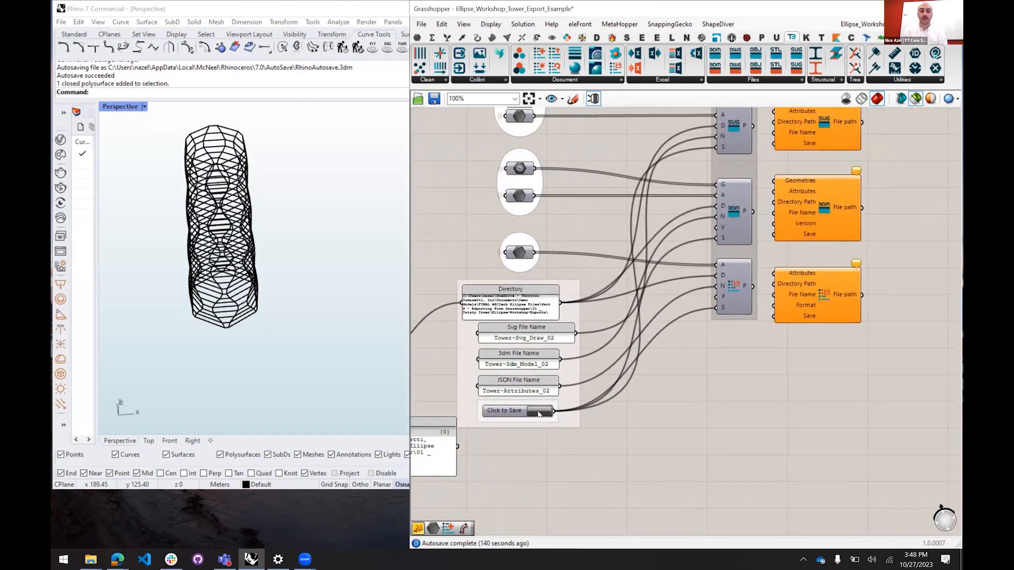
pyautogui.scroll(3, 533, 411)
pyautogui.click(572, 297)
pyautogui.doubleClick(570, 293)
pyautogui.click(580, 239)
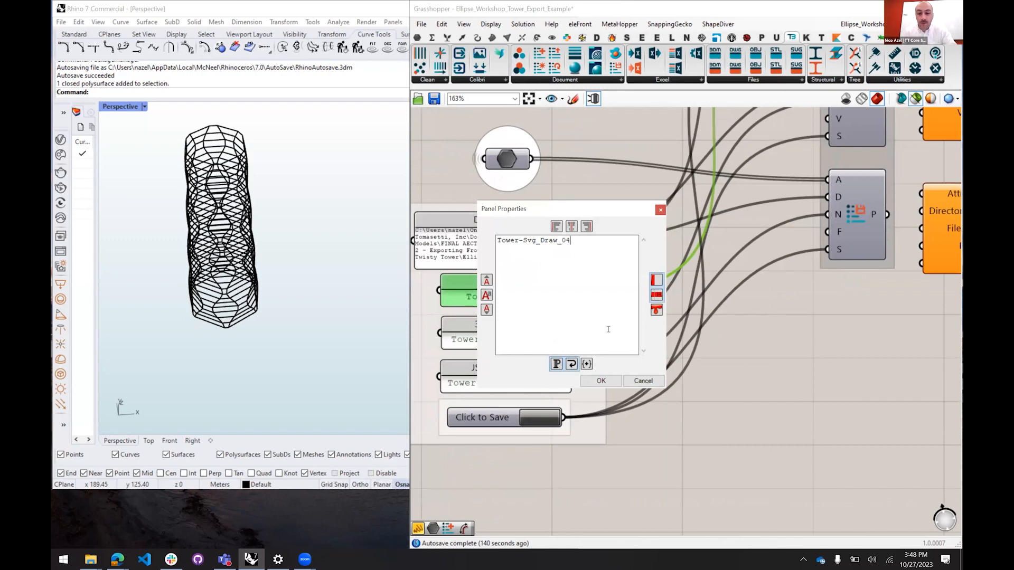
pyautogui.click(601, 381)
# Set the 3dm file name panel to Tower-3dm_Model_04
pyautogui.click(528, 328)
pyautogui.doubleClick(529, 327)
pyautogui.click(559, 286)
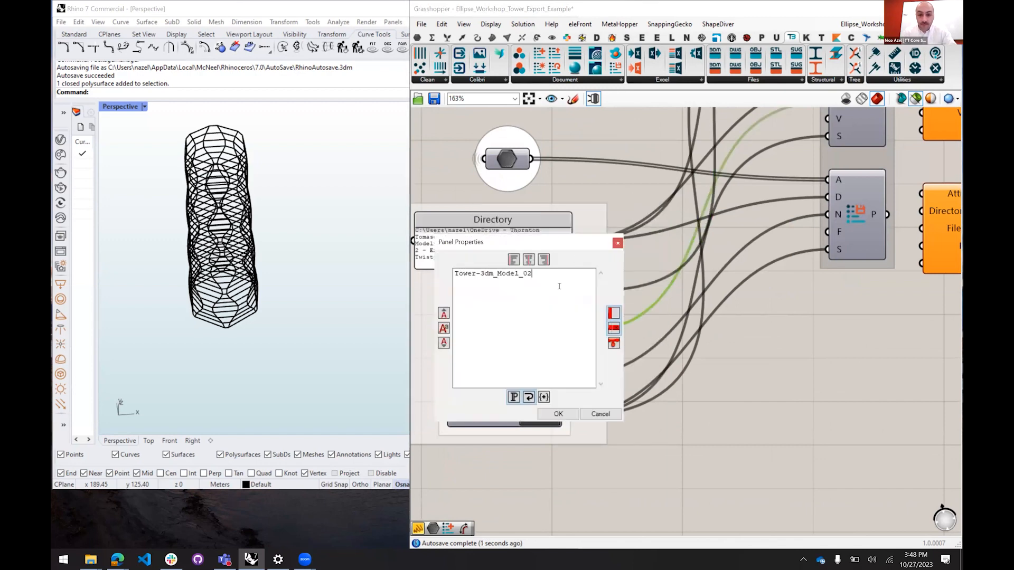
pyautogui.click(558, 414)
# Set the JSON file name panel to Tower-Attributes_04 and trigger the save of all three export files
pyautogui.doubleClick(544, 386)
pyautogui.click(568, 332)
pyautogui.press('BackSpace')
pyautogui.write('4')
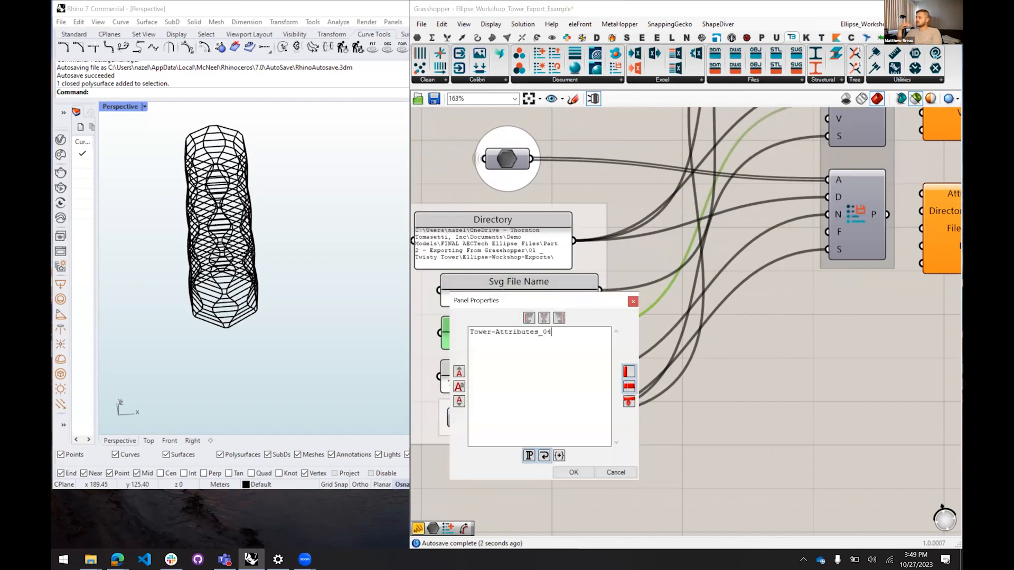
pyautogui.click(574, 472)
pyautogui.click(531, 417)
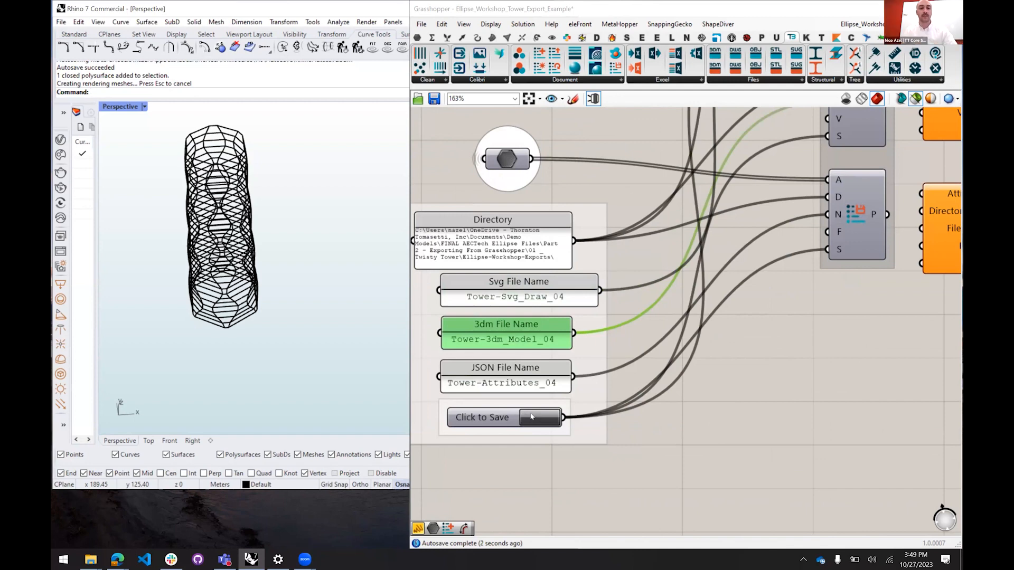
# Switch to File Explorer and open the Ellipse-Workshop-Exports folder inside 01 _ Twisty Tower to review the saved files
pyautogui.scroll(-2, 762, 352)
pyautogui.moveTo(767, 345); pyautogui.dragTo(736, 360)
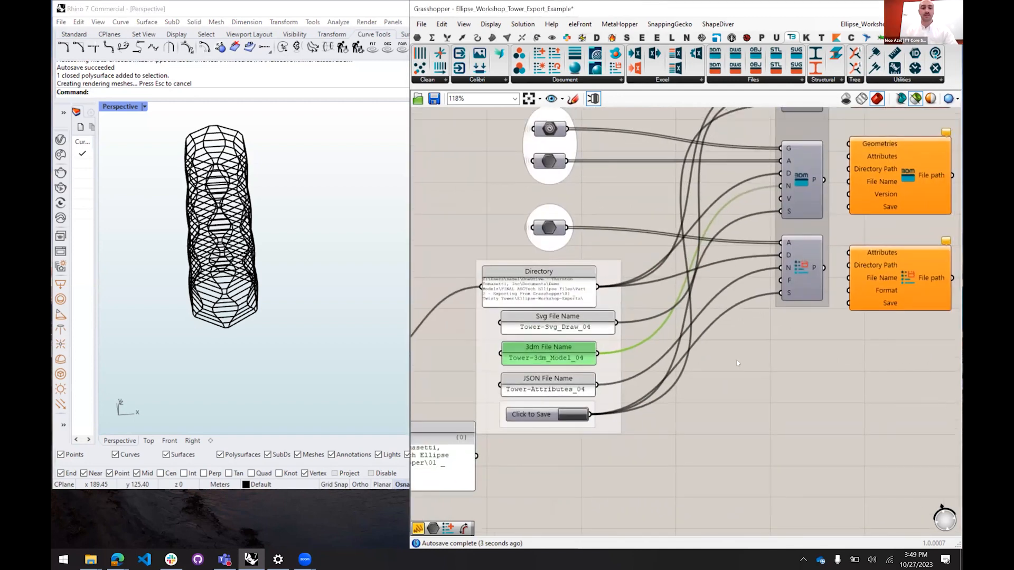
pyautogui.moveTo(684, 393); pyautogui.dragTo(805, 350)
pyautogui.moveTo(718, 407); pyautogui.dragTo(795, 371)
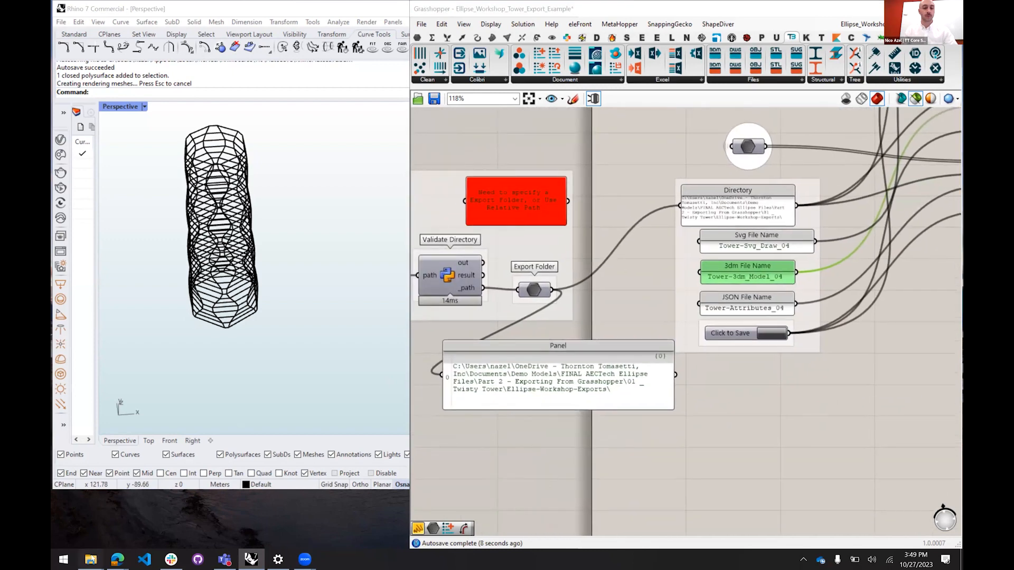
pyautogui.moveTo(91, 560)
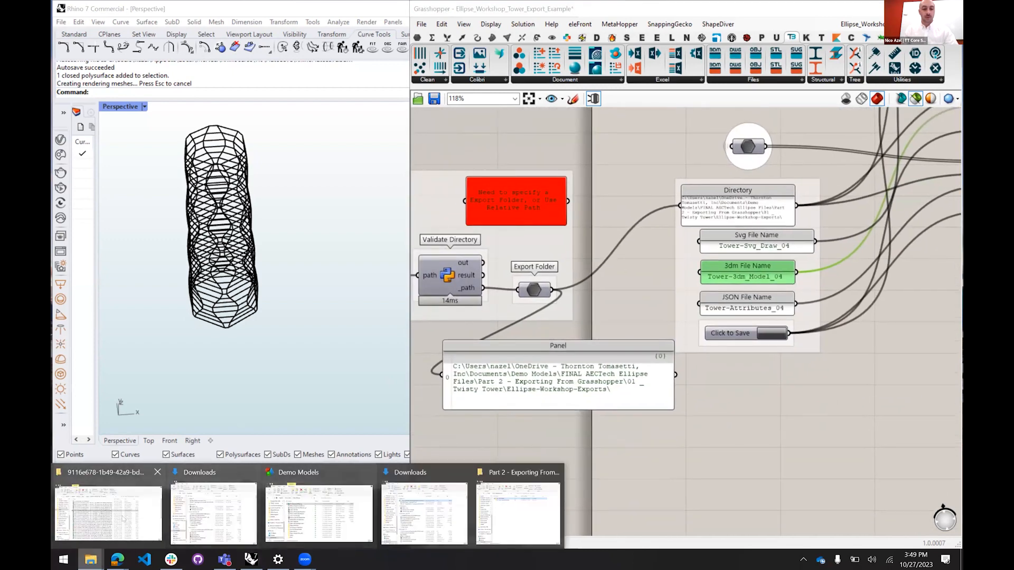
pyautogui.click(517, 512)
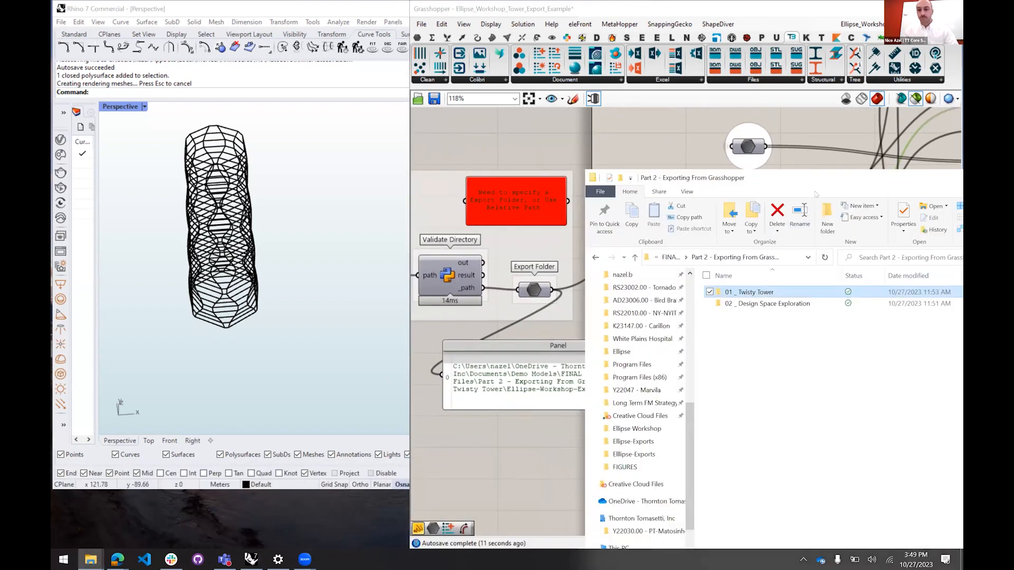
pyautogui.moveTo(732, 187); pyautogui.dragTo(198, 77)
pyautogui.doubleClick(247, 185)
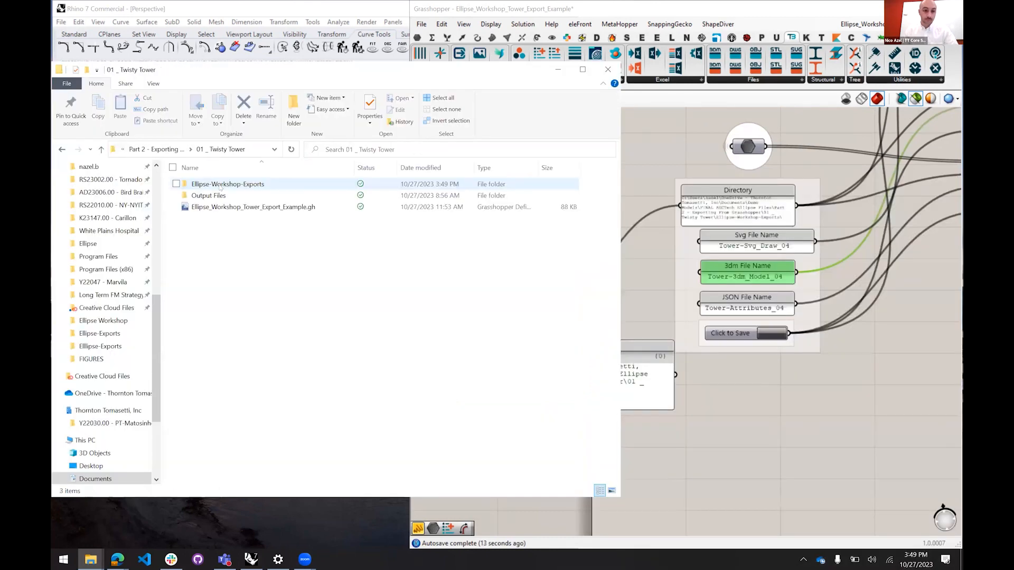
pyautogui.doubleClick(252, 186)
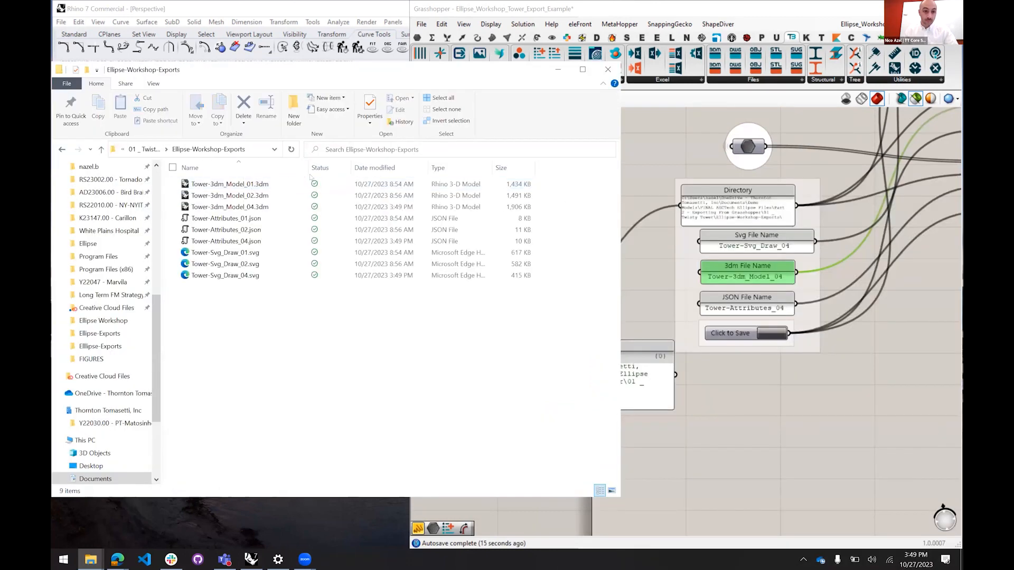
# Open Tower-Attributes_04.json from the exports folder in Visual Studio Code
pyautogui.click(231, 241)
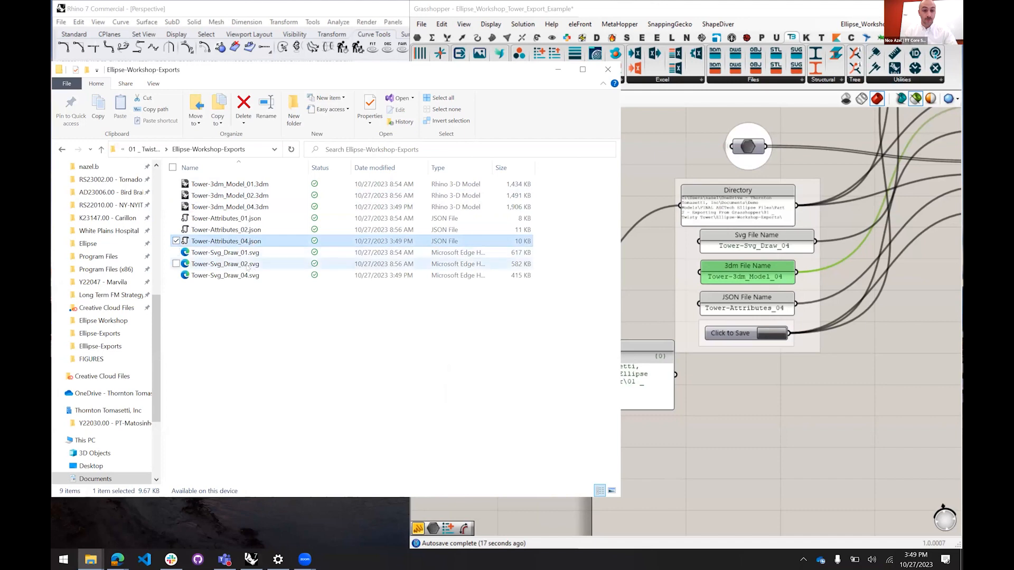
pyautogui.rightClick(231, 241)
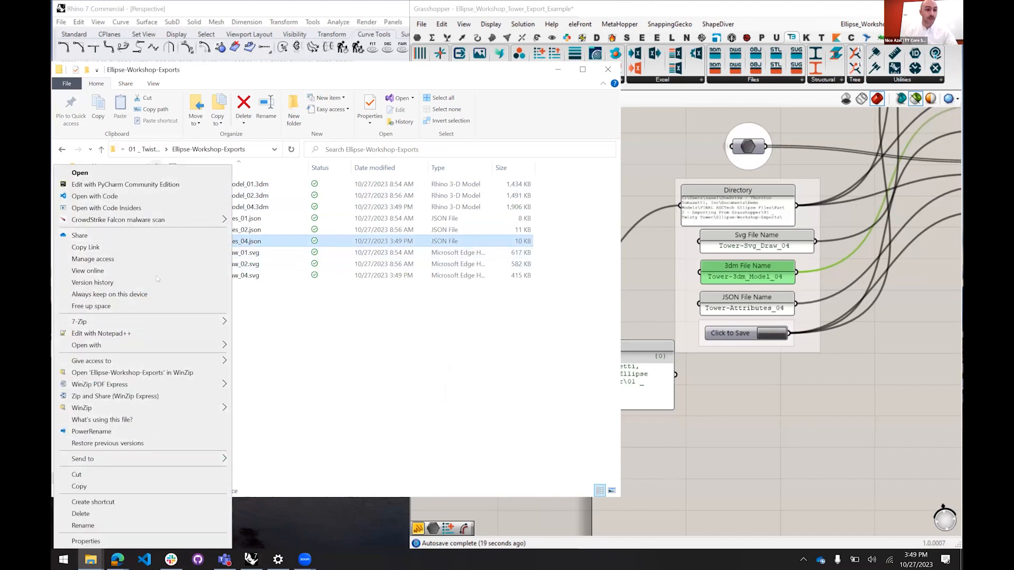
pyautogui.click(115, 197)
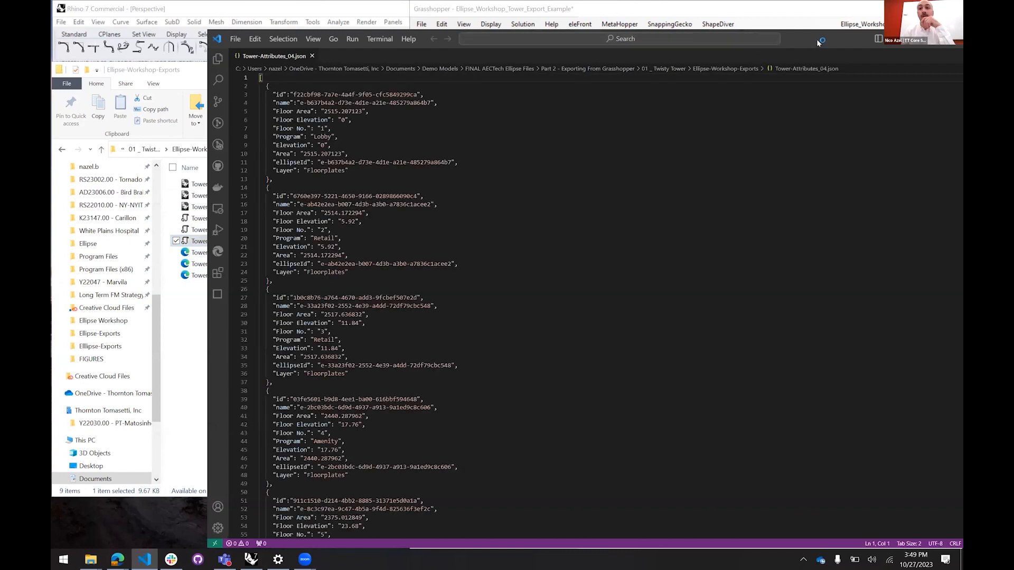
pyautogui.moveTo(811, 39); pyautogui.dragTo(797, 27)
# Examine the opening bracket of the attributes list and the complete entry for floor 1
pyautogui.click(274, 94)
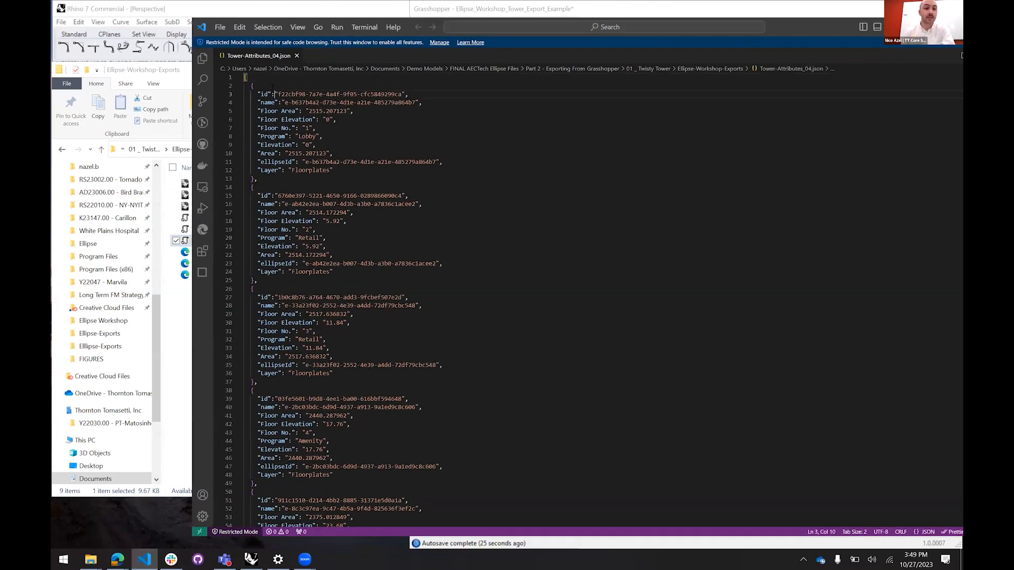
pyautogui.click(247, 78)
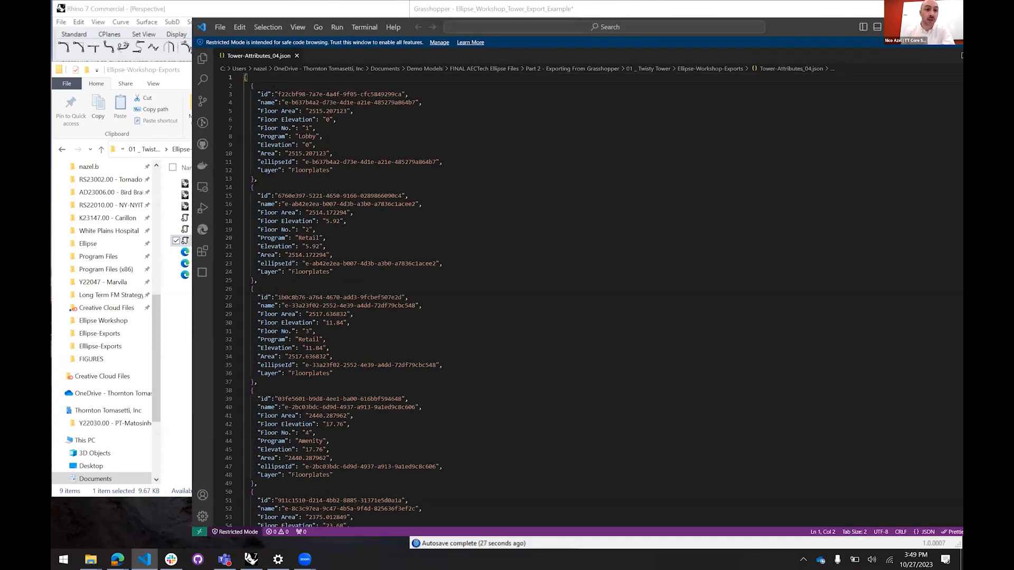
pyautogui.moveTo(259, 179); pyautogui.dragTo(244, 86)
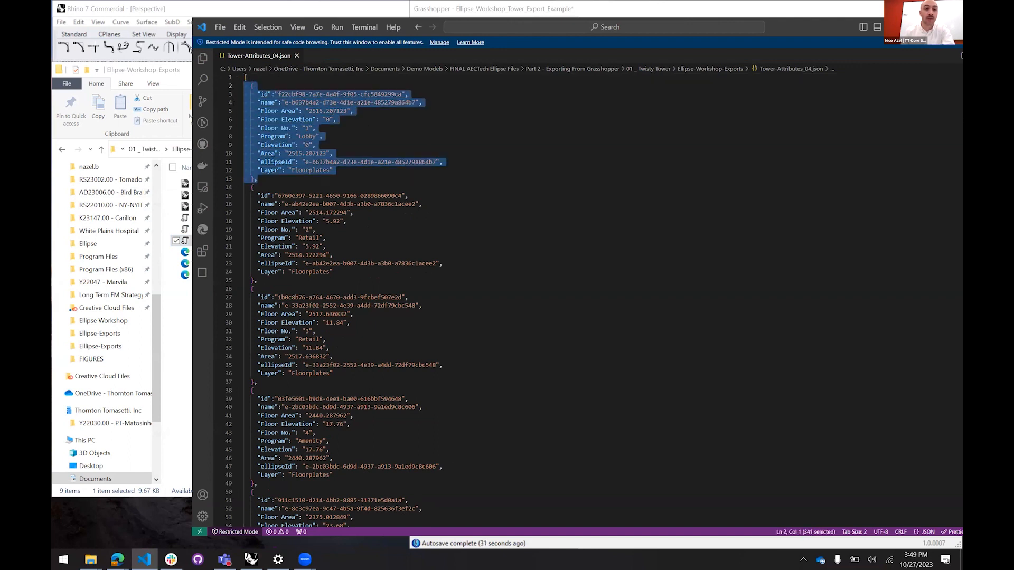
pyautogui.click(347, 128)
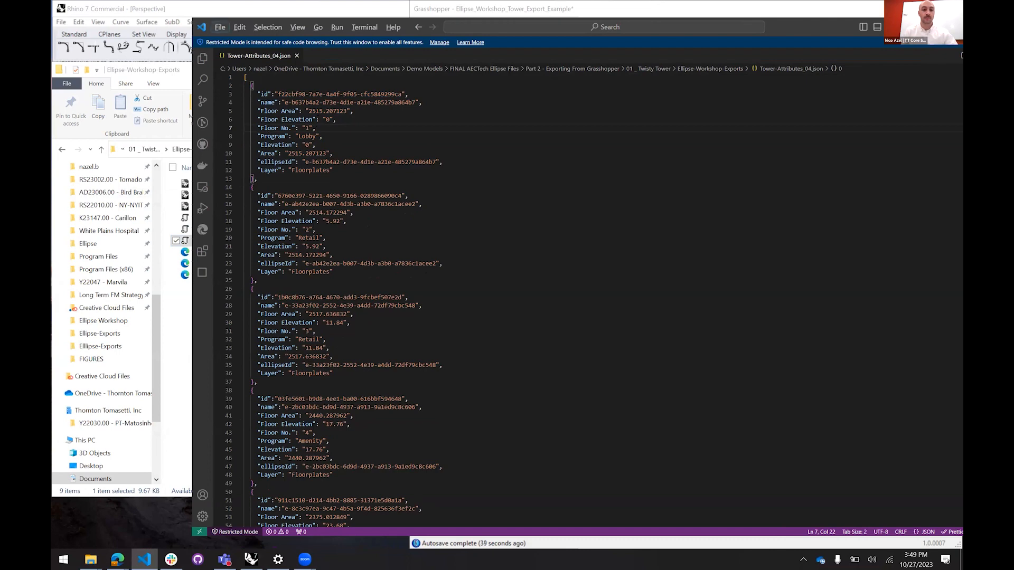
# Enlarge the editor text and compare the ellipseId and name attributes of the first floor's entry
pyautogui.click(374, 143)
pyautogui.hotkey('ctrl', '=')
pyautogui.hotkey('ctrl', '=')
pyautogui.hotkey('ctrl', '=')
pyautogui.hotkey('ctrl', '=')
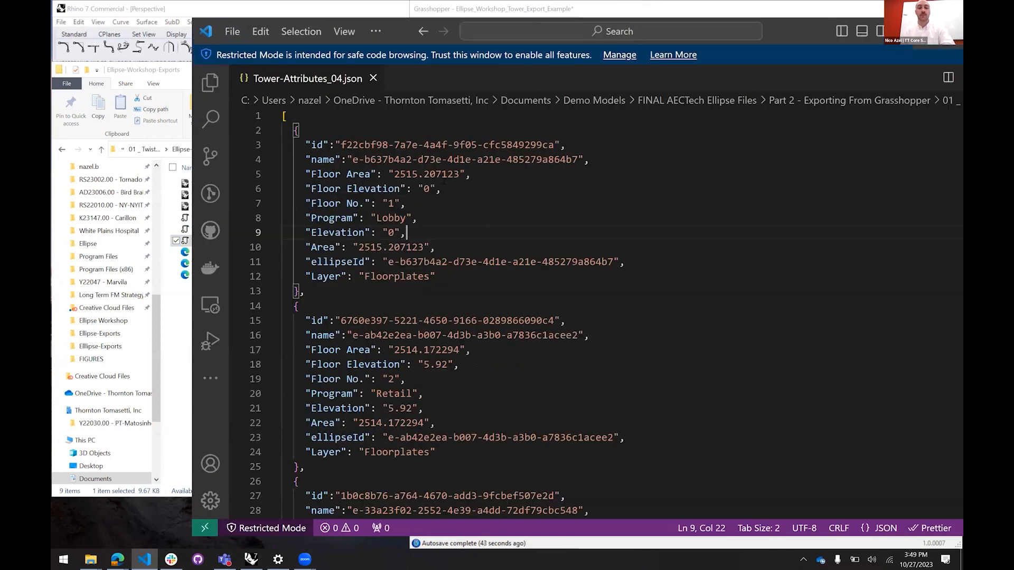
pyautogui.hotkey('ctrl', '=')
pyautogui.moveTo(362, 370); pyautogui.dragTo(801, 369)
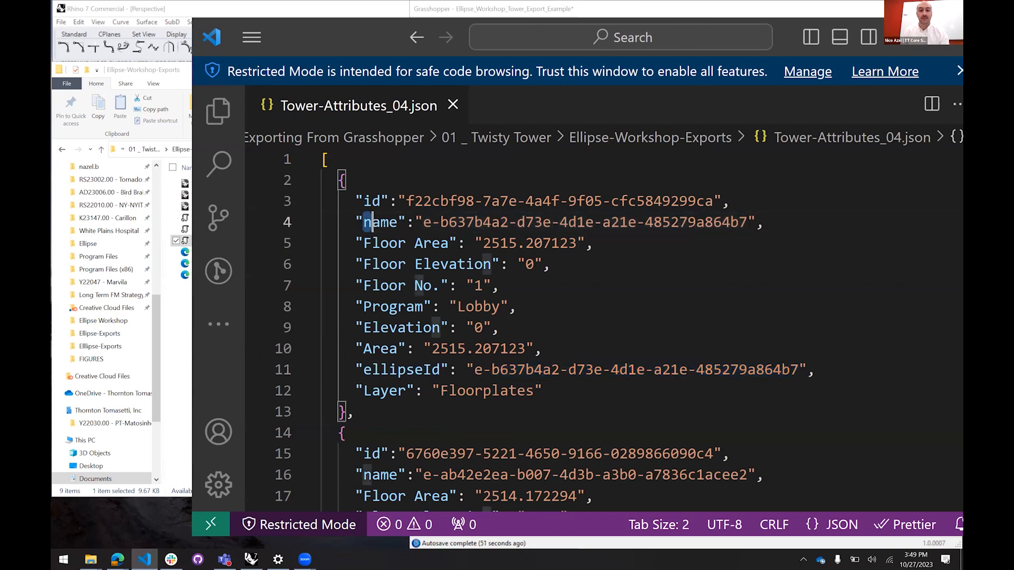
pyautogui.doubleClick(380, 222)
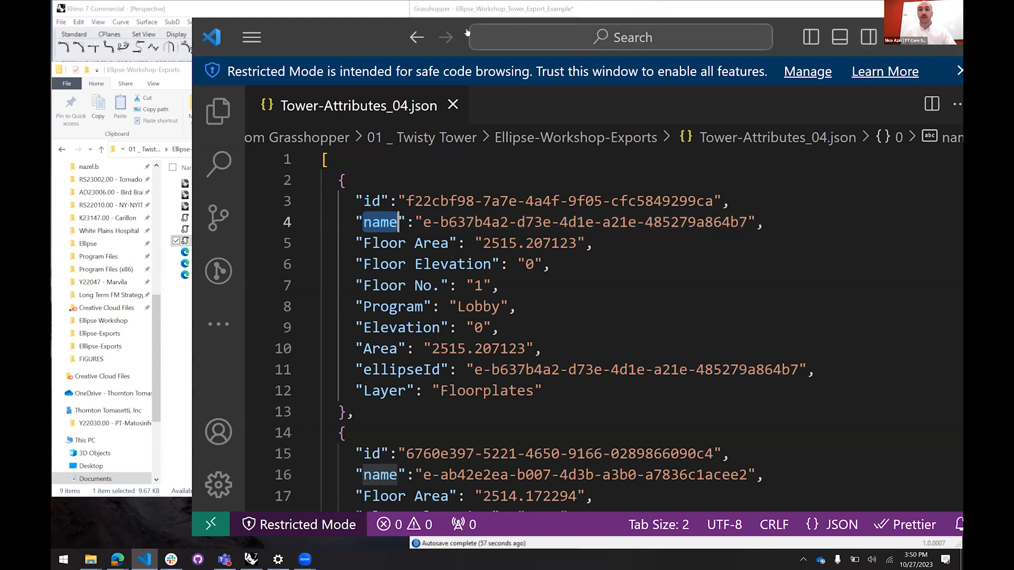
# Return to the exports folder and open Tower-Svg_Draw_04.svg in Visual Studio Code
pyautogui.click(925, 38)
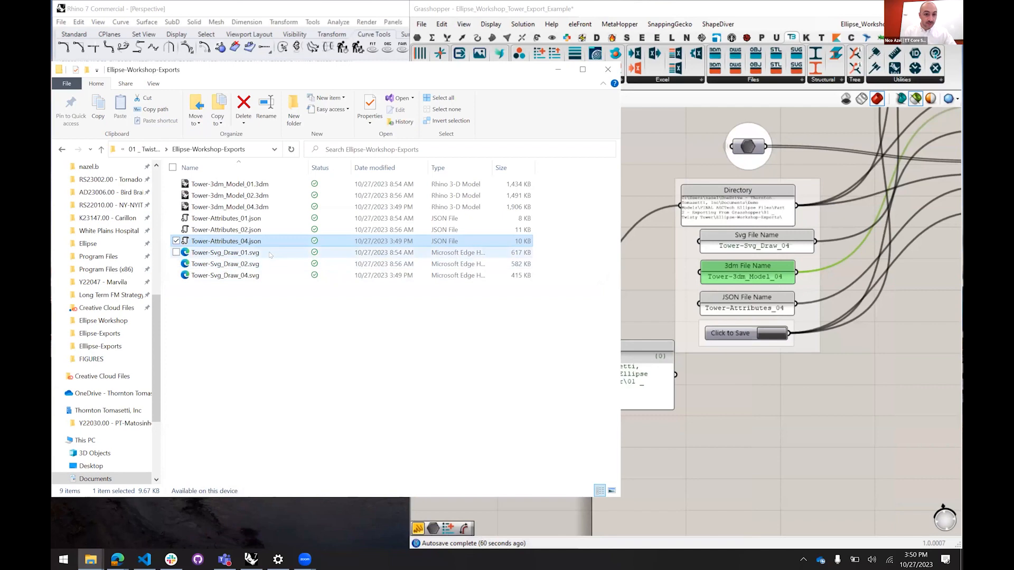
pyautogui.click(269, 275)
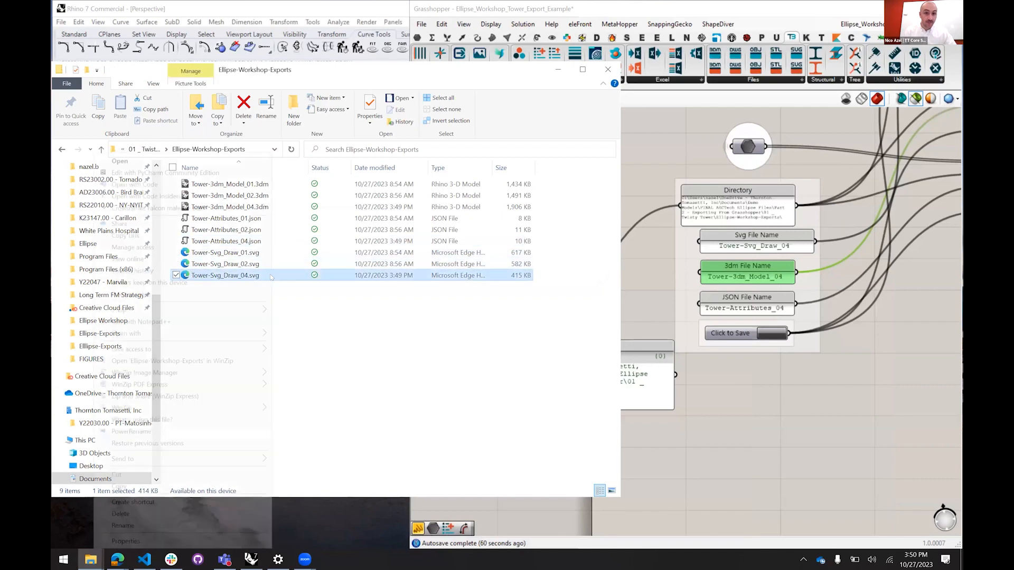
pyautogui.rightClick(272, 275)
pyautogui.moveTo(241, 308)
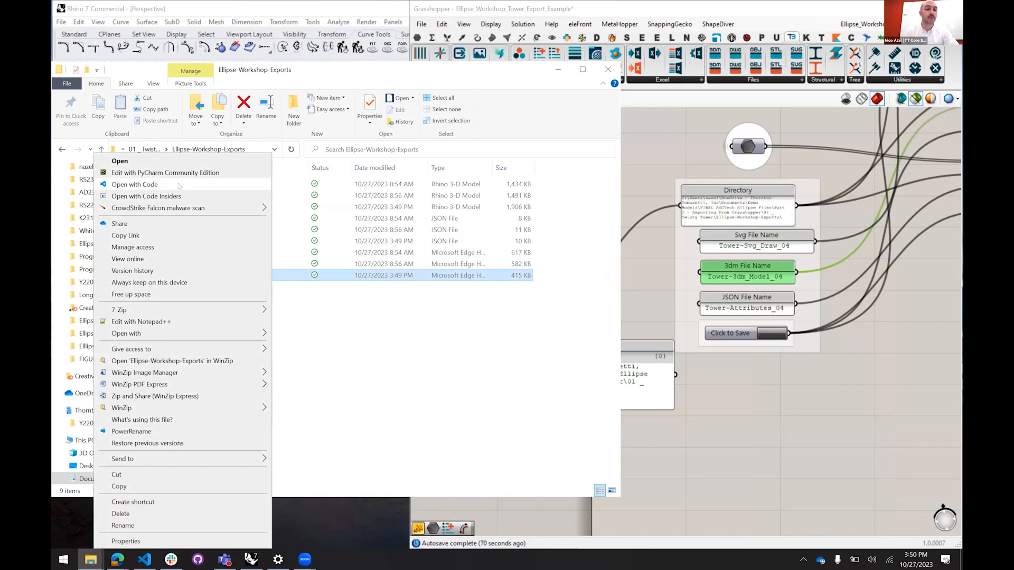
pyautogui.click(178, 186)
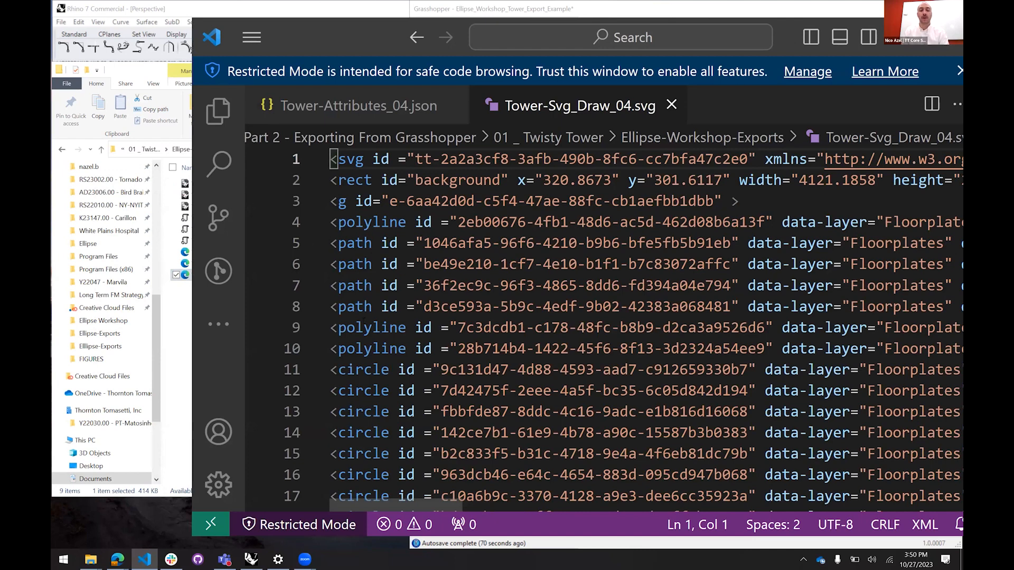
# Examine the path and polyline elements in the SVG code and the id of the path on line 5
pyautogui.click(356, 243)
pyautogui.click(347, 264)
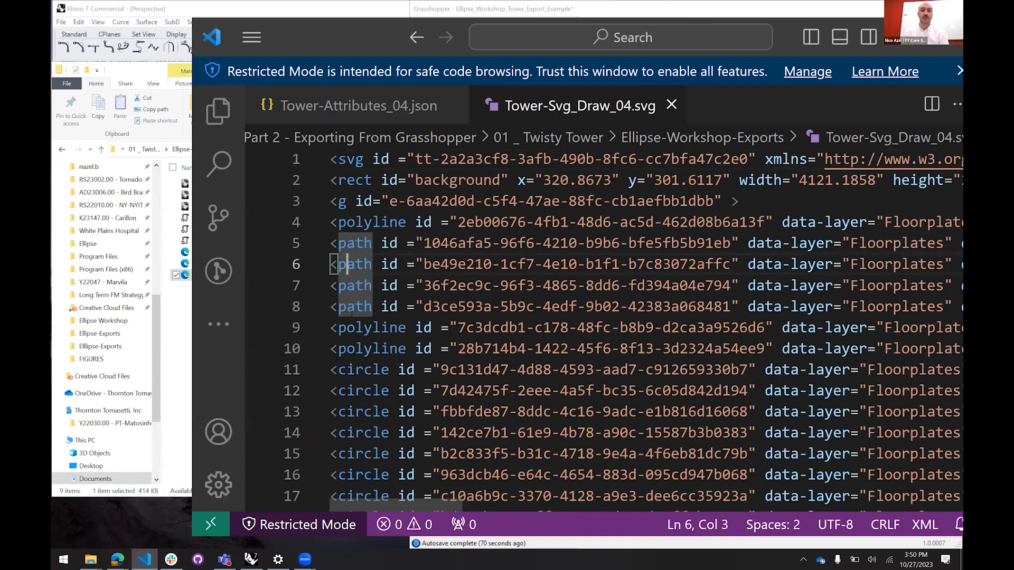
pyautogui.click(356, 328)
pyautogui.moveTo(423, 243); pyautogui.dragTo(733, 243)
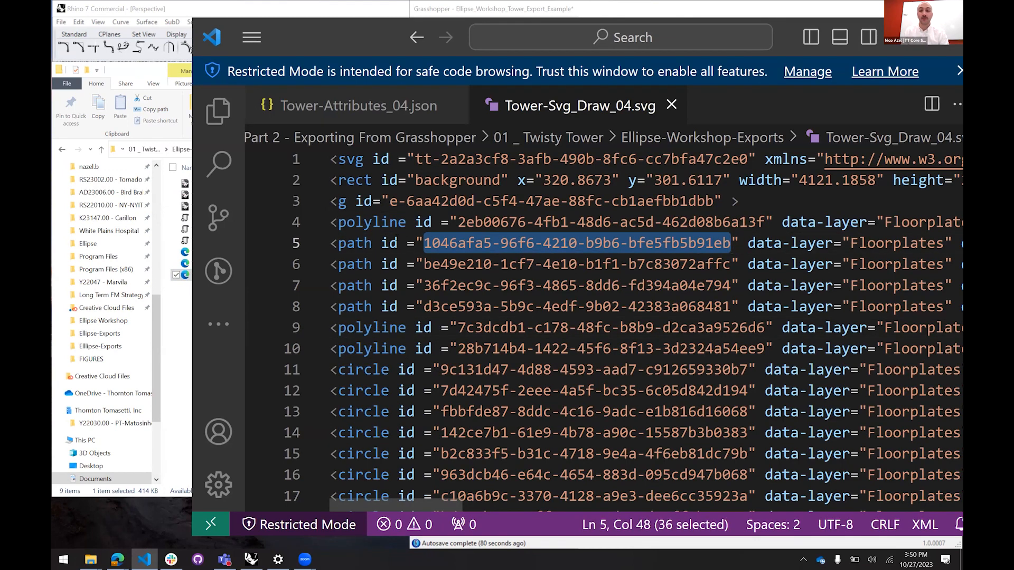
pyautogui.click(356, 243)
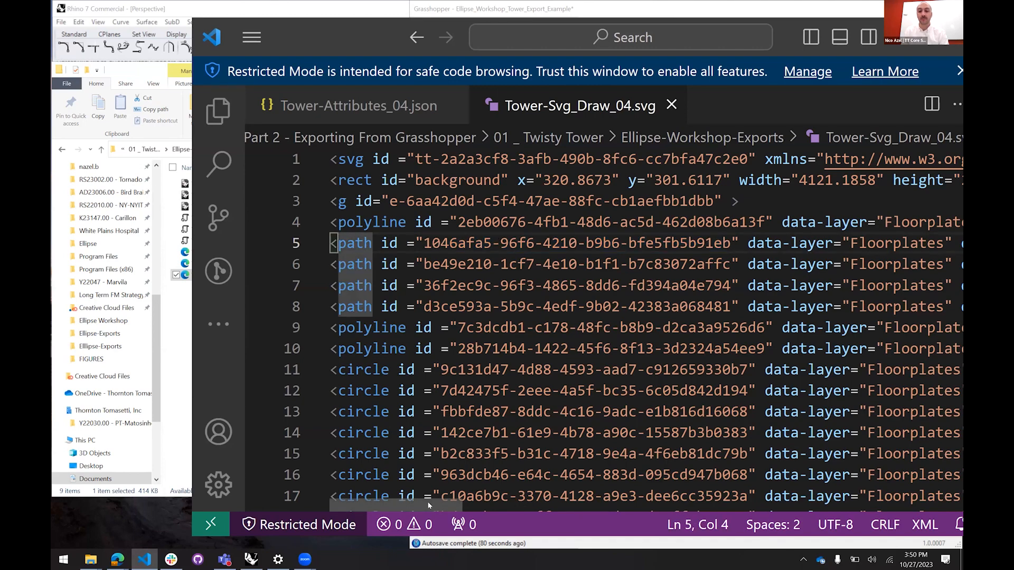
# Examine the data-layer attribute, path coordinates and circle attributes along the SVG lines, focusing on the path on line 5
pyautogui.hscroll(5, 486, 508)
pyautogui.hscroll(4, 509, 511)
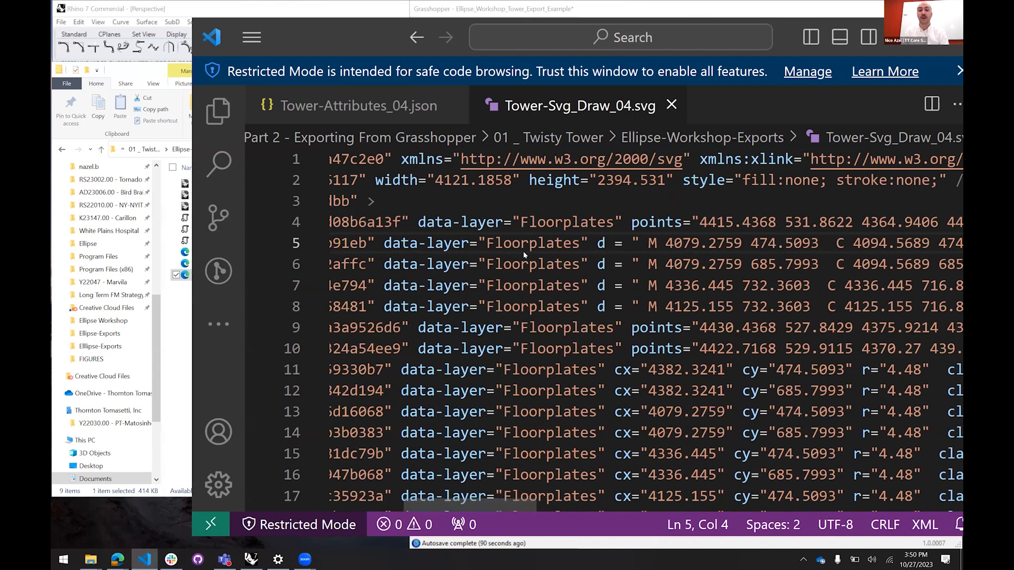
pyautogui.click(504, 238)
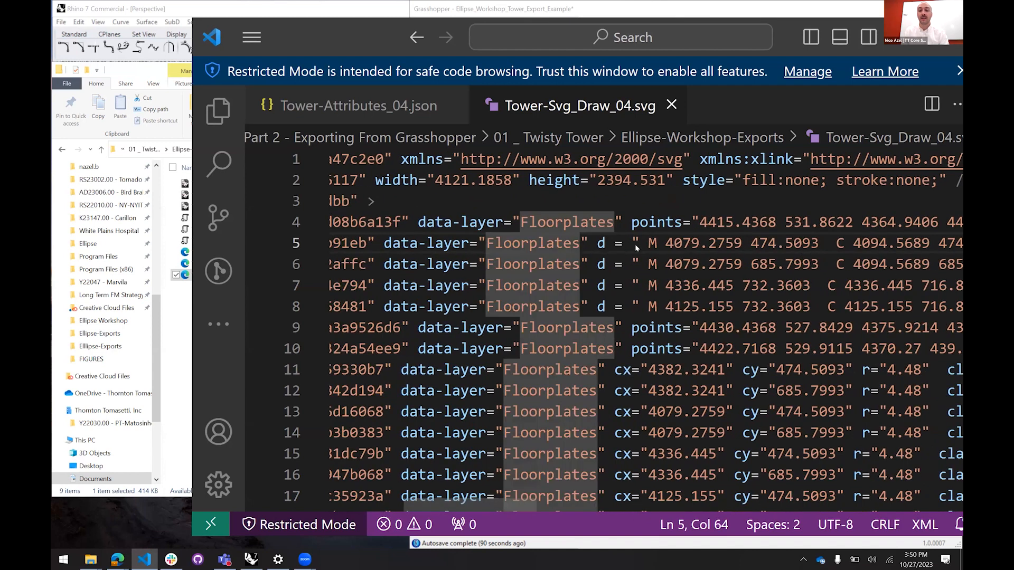
pyautogui.moveTo(650, 242); pyautogui.dragTo(821, 249)
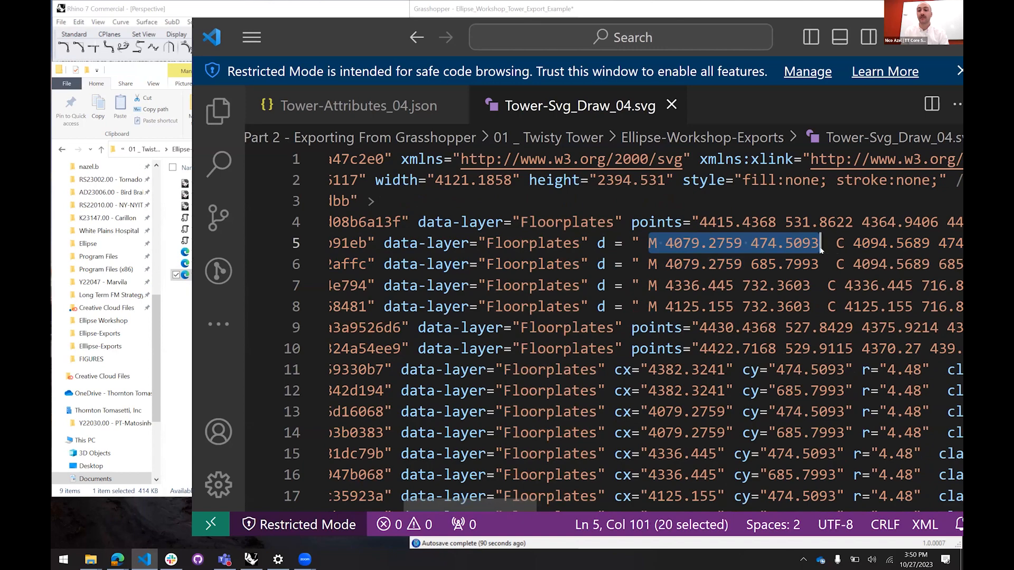
pyautogui.hscroll(5, 499, 508)
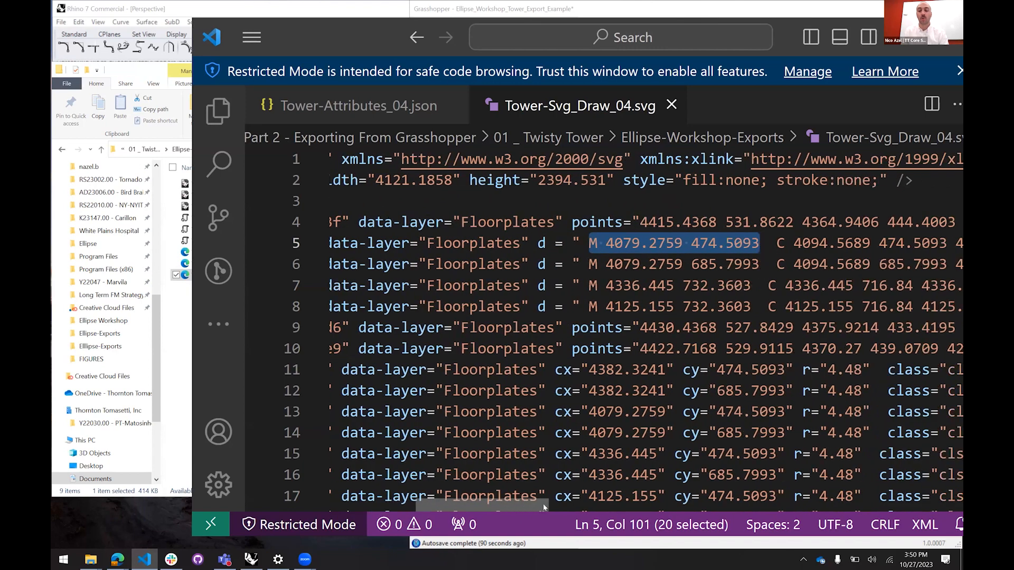
pyautogui.hscroll(10, 589, 503)
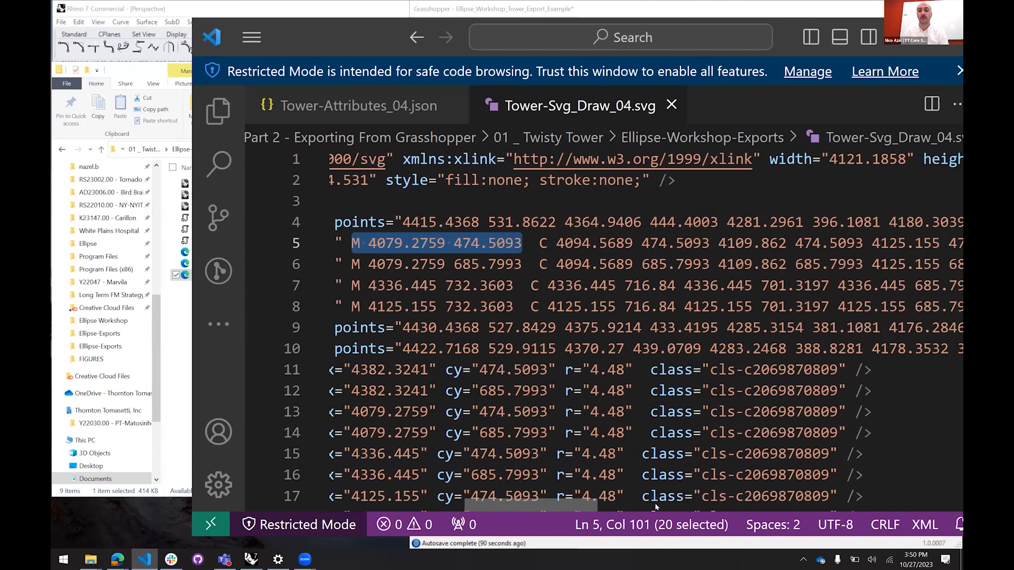
pyautogui.hscroll(-15, 371, 476)
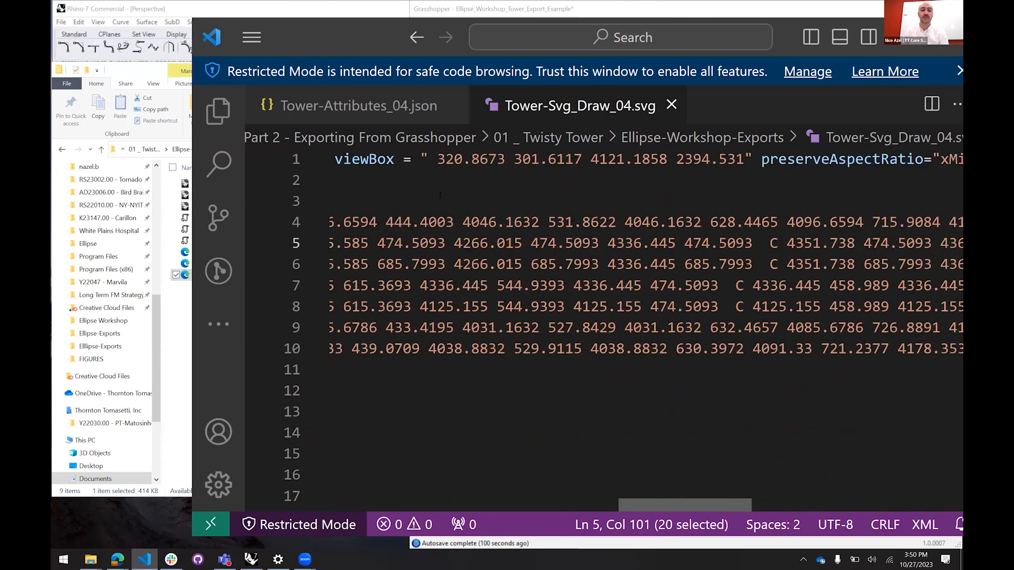
pyautogui.hscroll(-10, 372, 476)
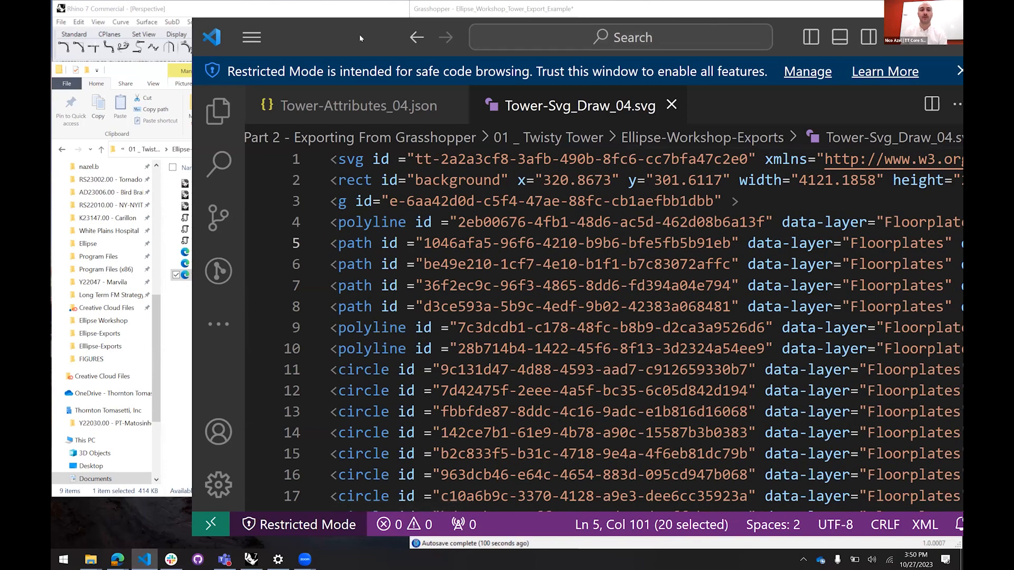
# Return to the exports folder and open Tower-3dm_Model_04.3dm in Rhino
pyautogui.moveTo(864, 40); pyautogui.dragTo(814, 53)
pyautogui.click(878, 49)
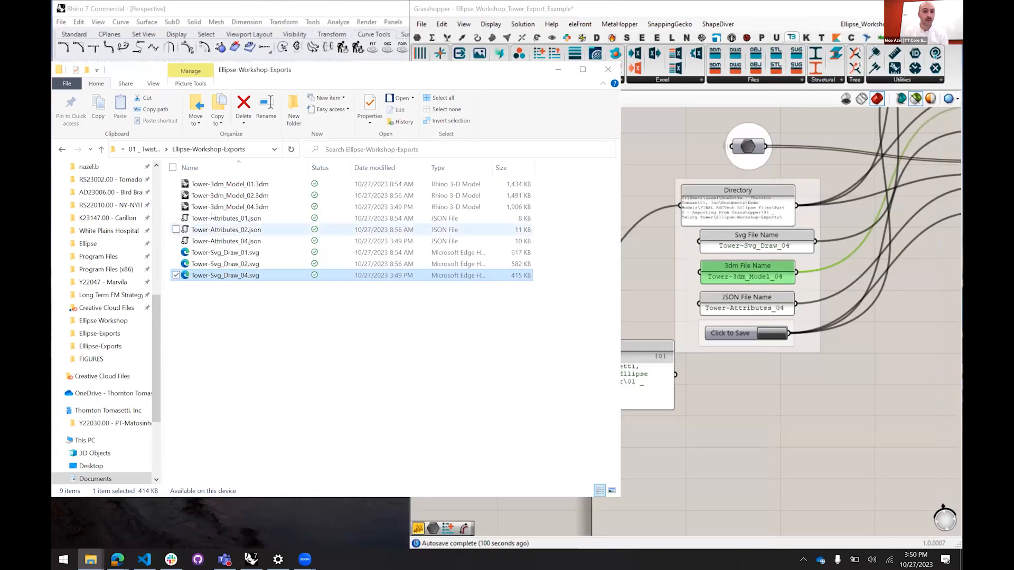
pyautogui.click(245, 206)
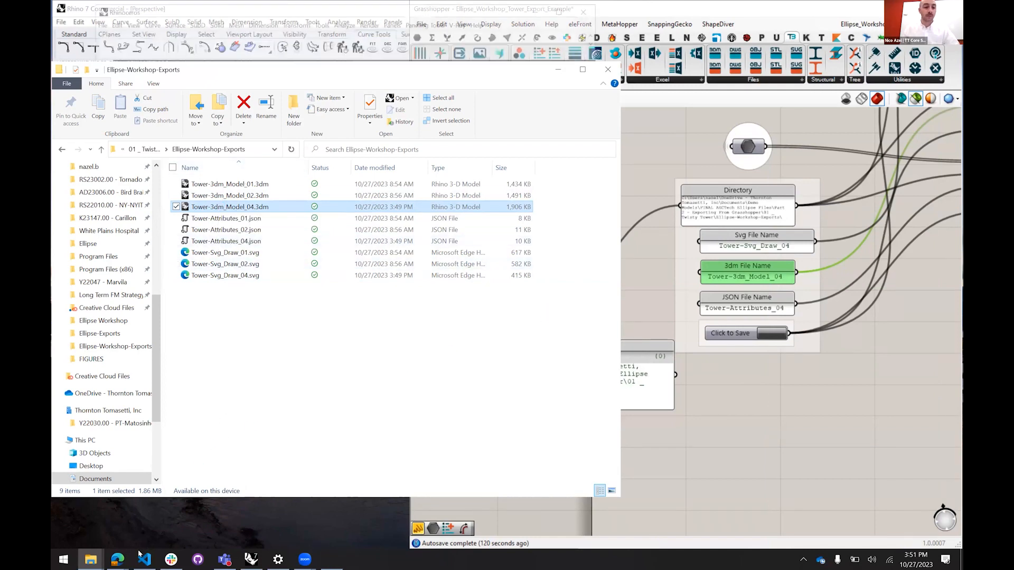
# Switch to Microsoft Edge and open the ellipse.studio notebooks dashboard in a new tab
pyautogui.click(120, 561)
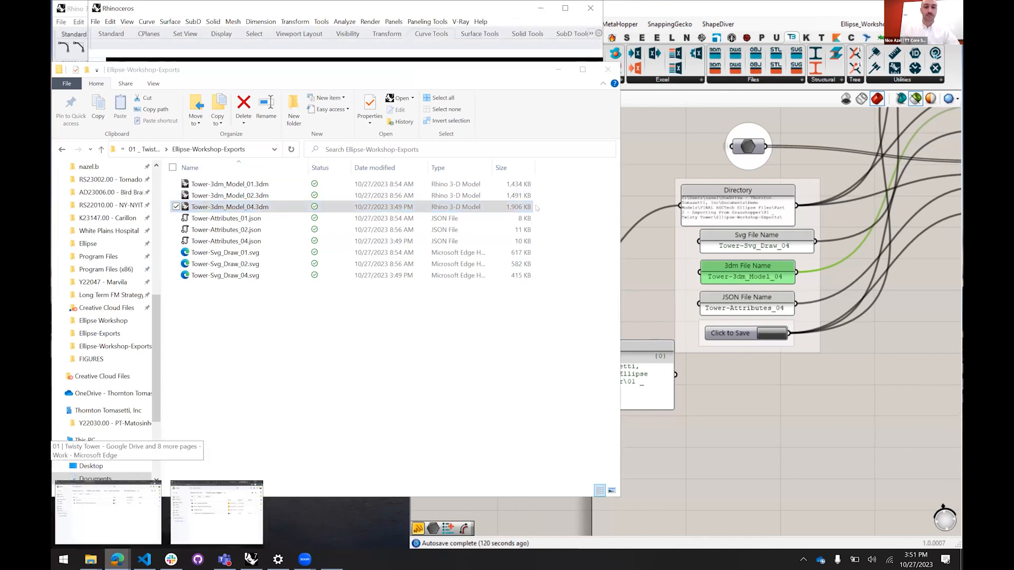
pyautogui.click(115, 521)
pyautogui.click(790, 8)
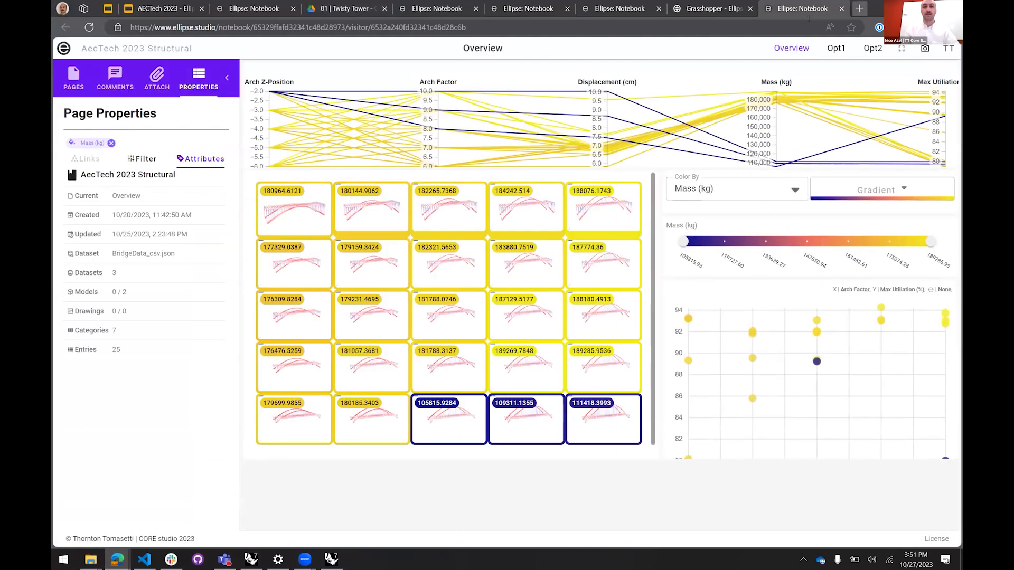
pyautogui.hotkey('ctrl', 't')
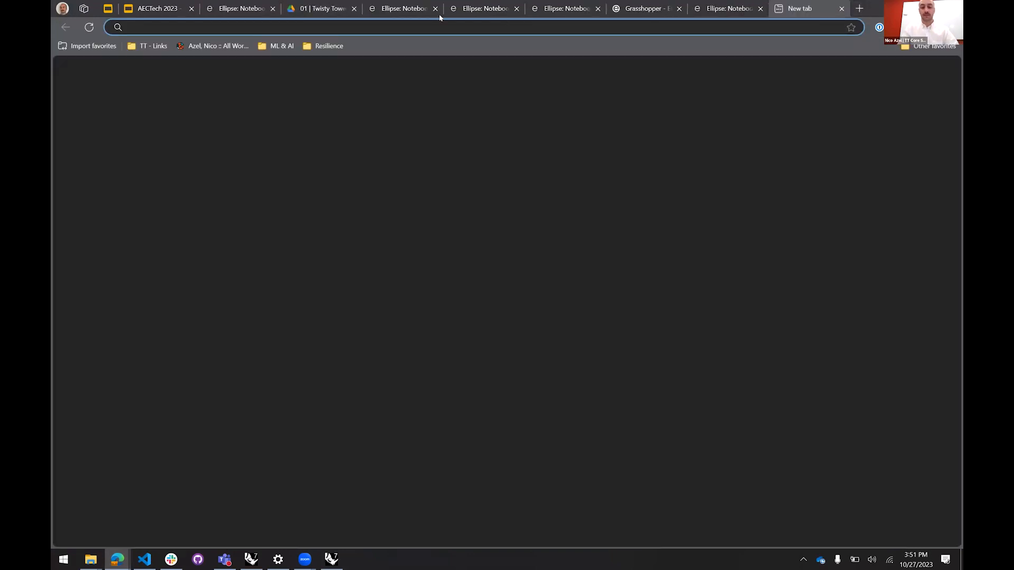
pyautogui.write('el')
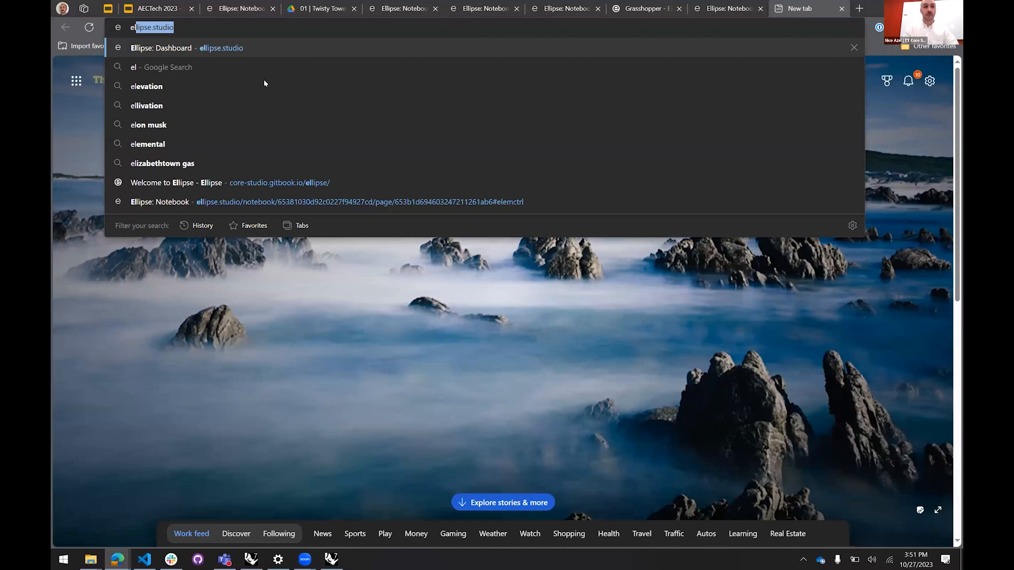
pyautogui.press('Return')
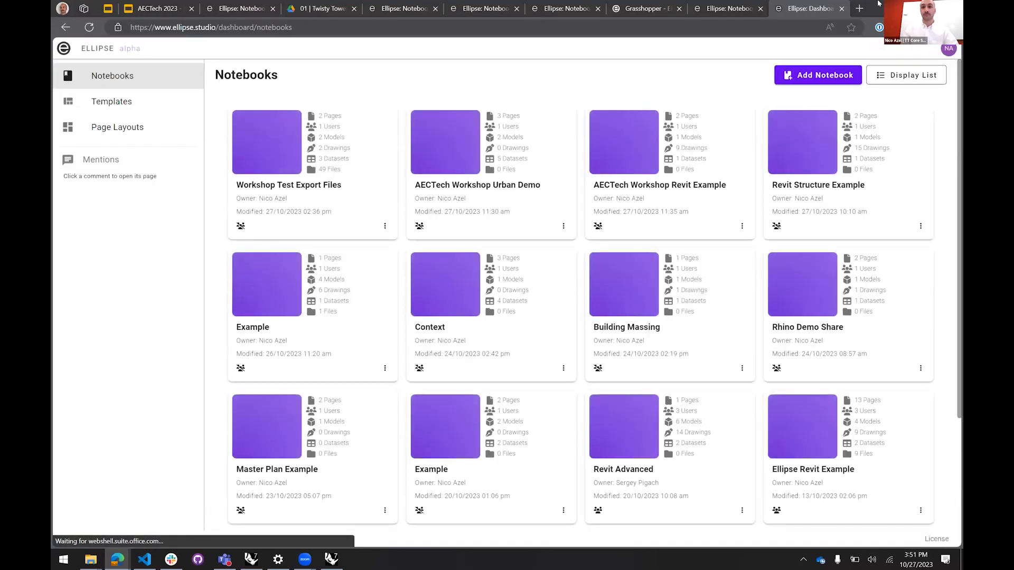
# Create a blank notebook named Workshop Tower without a description
pyautogui.click(806, 76)
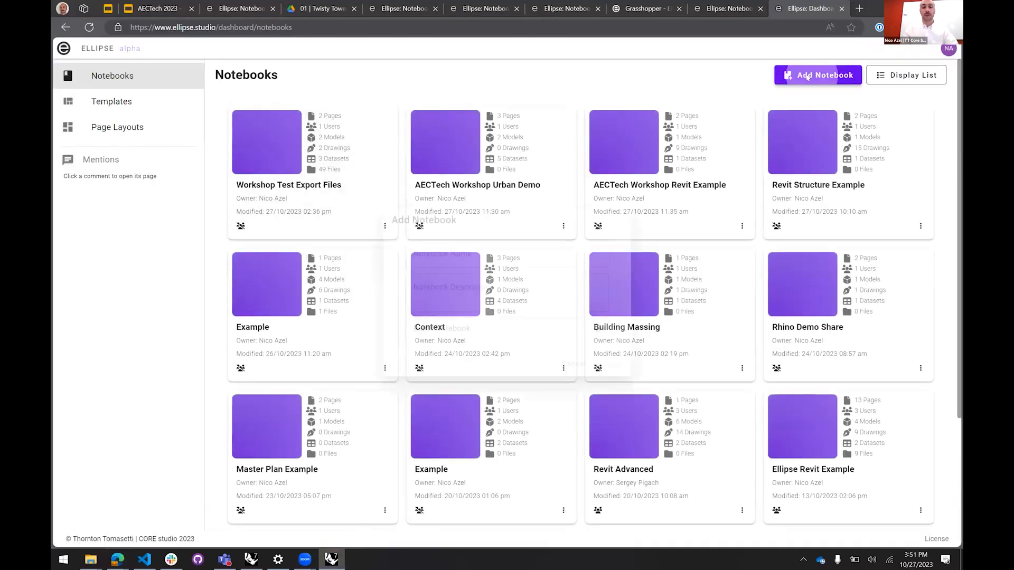
pyautogui.click(499, 241)
pyautogui.write('WOrks')
pyautogui.press('BackSpace')
pyautogui.press('BackSpace')
pyautogui.press('BackSpace')
pyautogui.press('BackSpace')
pyautogui.press('BackSpace')
pyautogui.press('BackSpace')
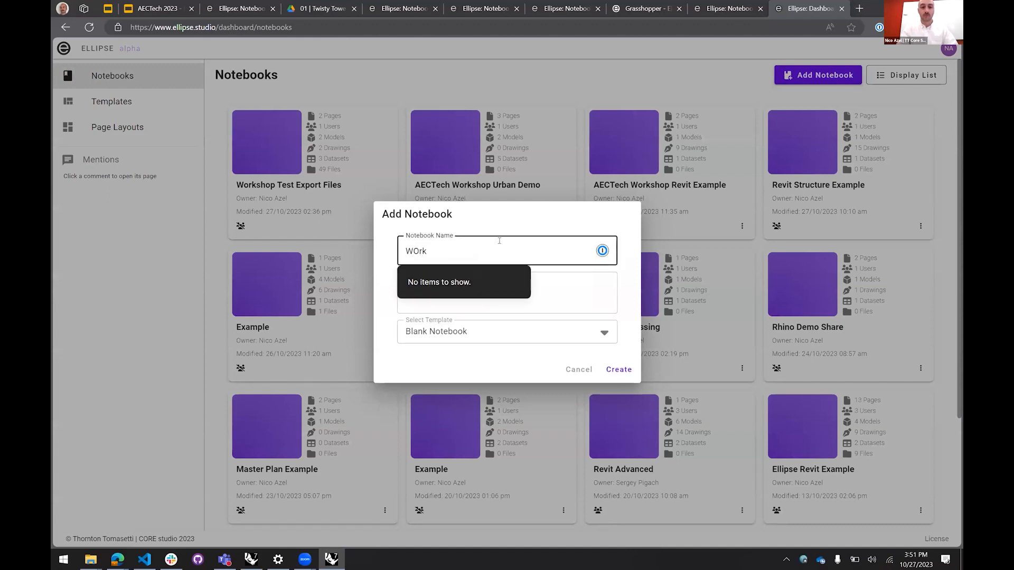
pyautogui.write('orkshop Topower')
pyautogui.click(622, 371)
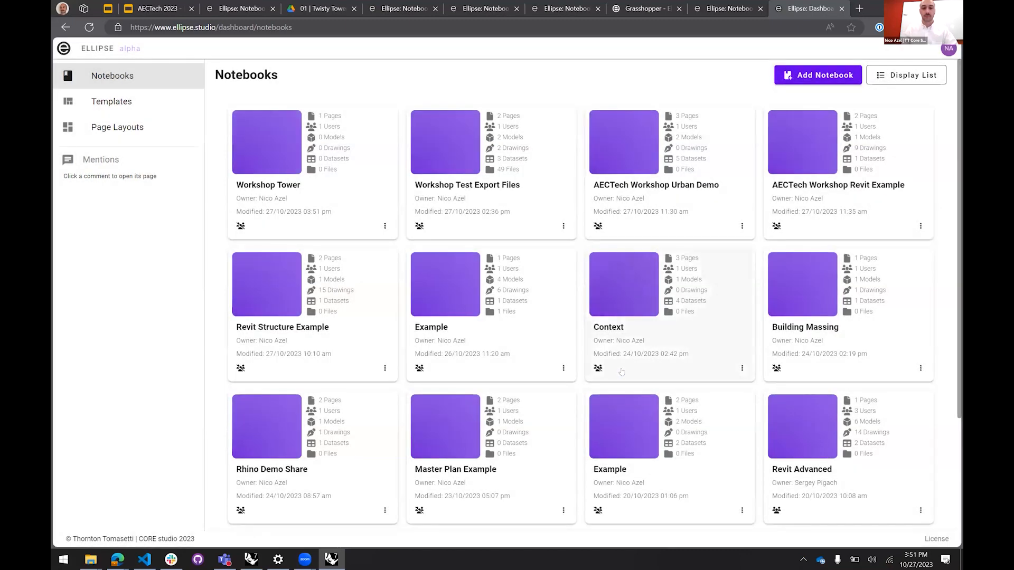
# Open the Workshop Tower notebook, shrinking the browser window beside the exports folder and dismissing the asset upload dialog
pyautogui.click(258, 152)
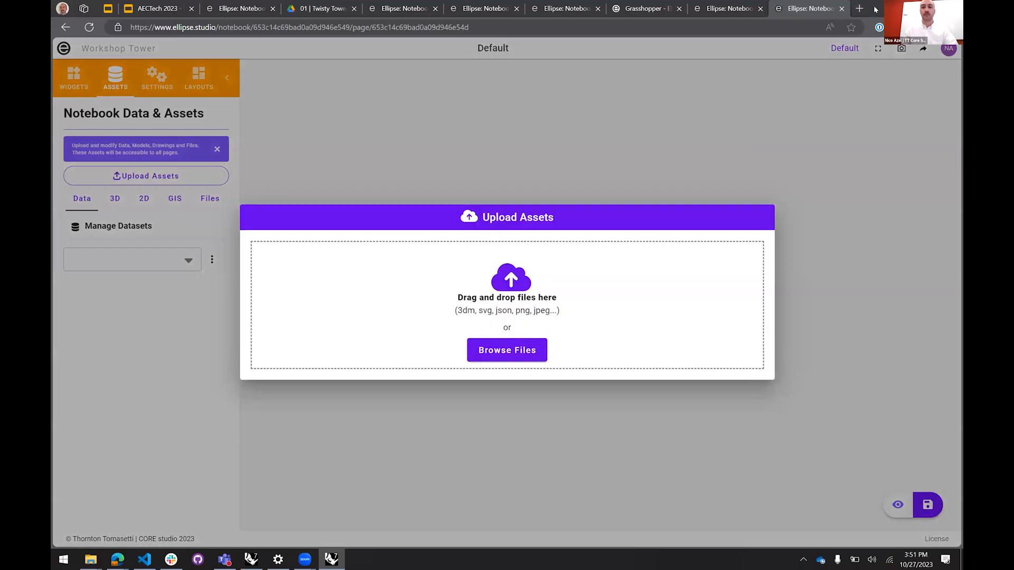
pyautogui.moveTo(875, 9); pyautogui.dragTo(813, 45)
pyautogui.click(714, 135)
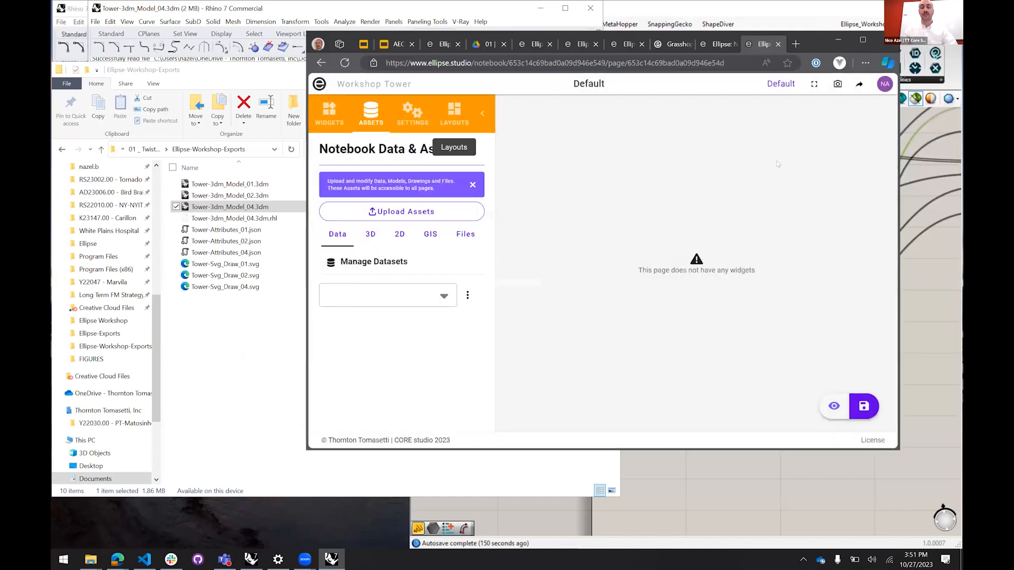
# Switch the page to viewing mode and back to editing, and reopen the notebook's asset upload dialog
pyautogui.click(836, 406)
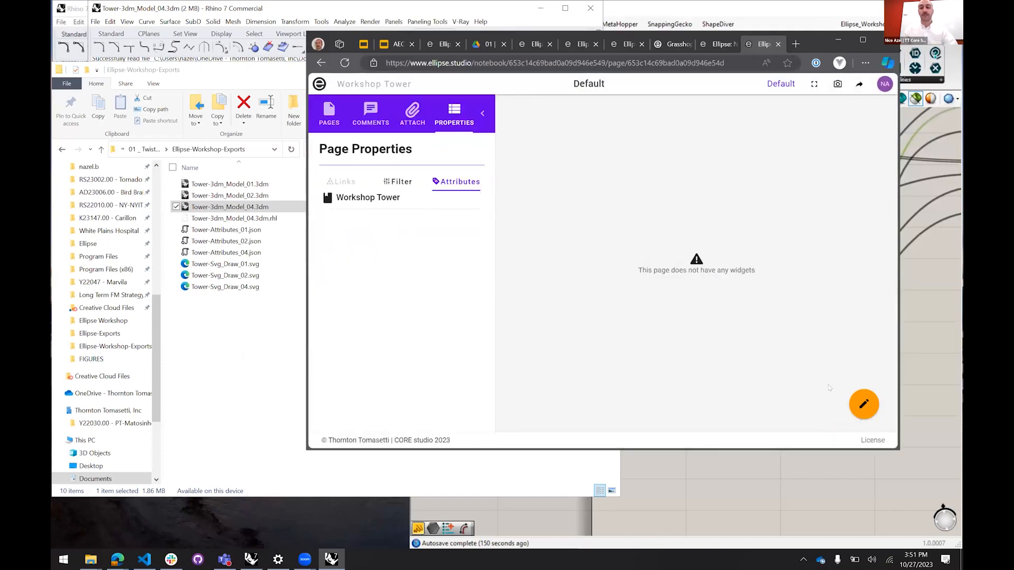
pyautogui.click(864, 404)
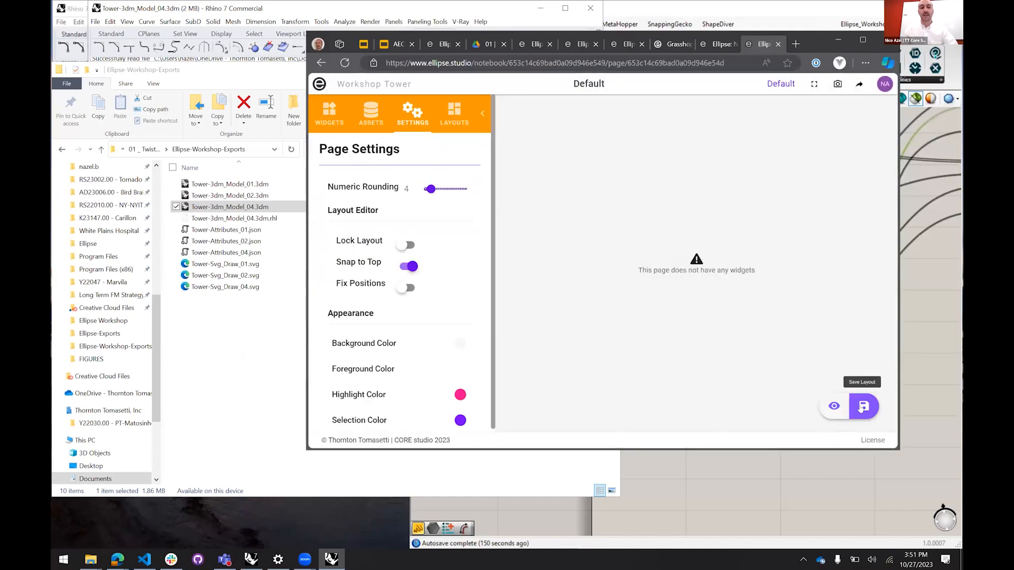
pyautogui.click(375, 114)
pyautogui.click(429, 210)
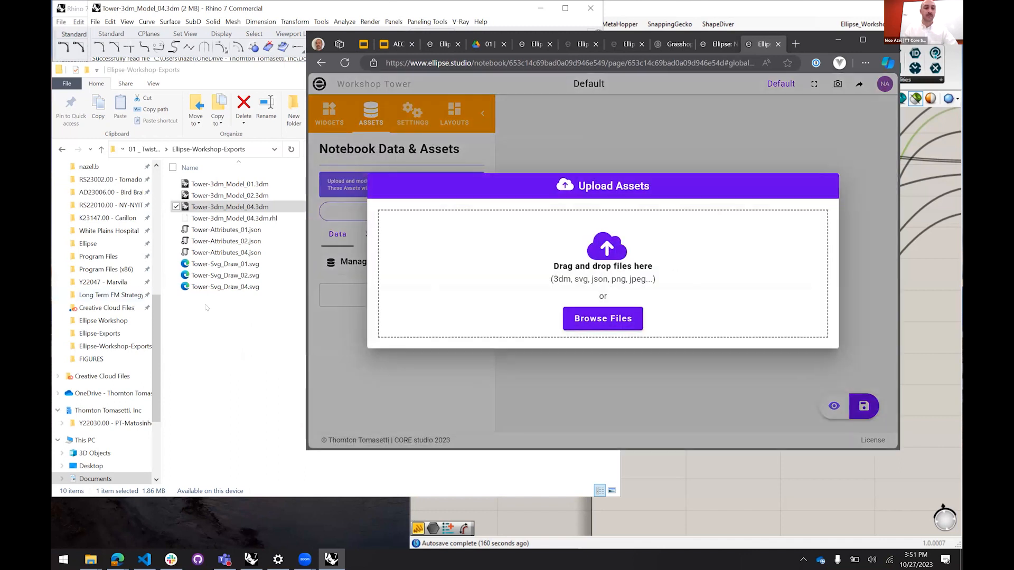
# Upload Tower-3dm_Model_04.3dm as 3D, Tower-Attributes_04.json as Data and Tower-Svg_Draw_04.svg as 2D from the exports folder
pyautogui.click(224, 321)
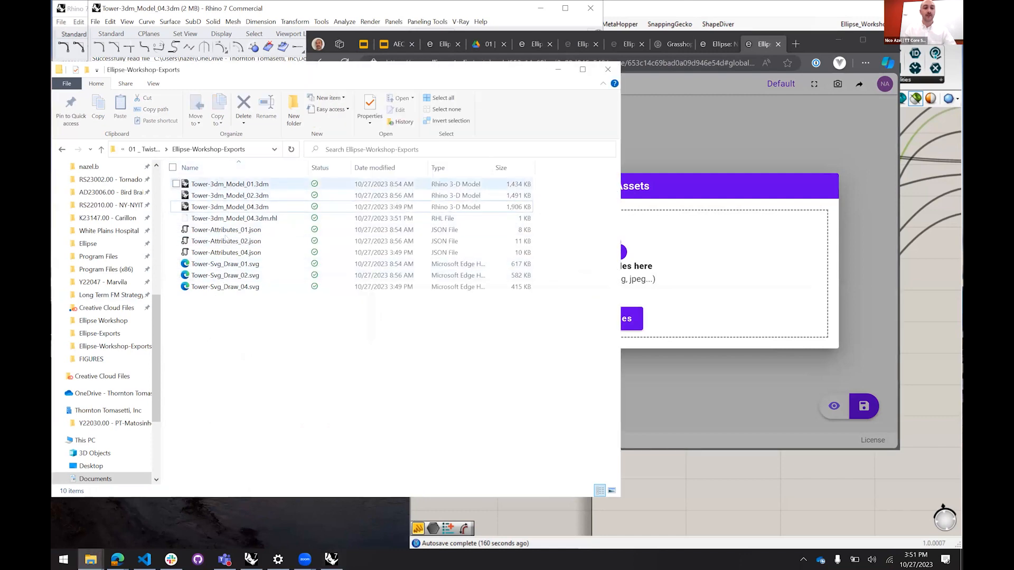
pyautogui.moveTo(253, 338); pyautogui.dragTo(242, 318)
pyautogui.click(241, 317)
pyautogui.click(241, 291)
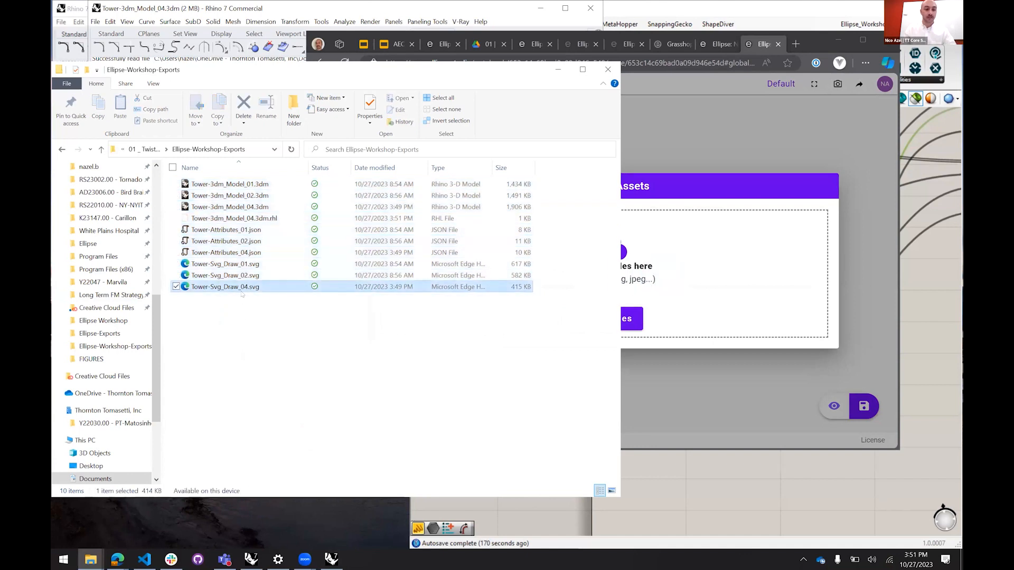
pyautogui.keyDown('ctrl'); pyautogui.click(242, 252); pyautogui.keyUp('ctrl')
pyautogui.keyDown('ctrl'); pyautogui.click(241, 207); pyautogui.keyUp('ctrl')
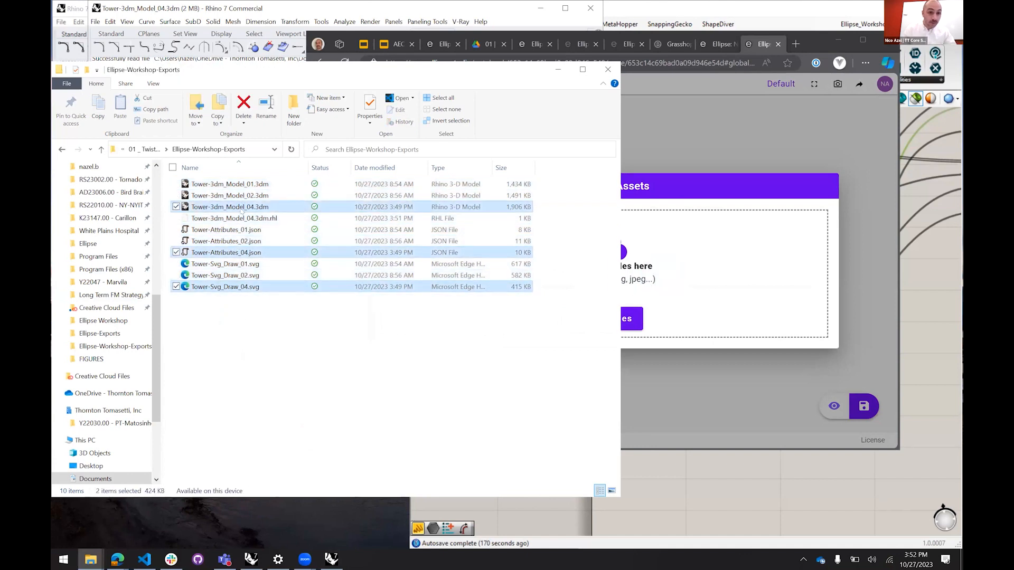
pyautogui.moveTo(241, 209); pyautogui.dragTo(699, 268)
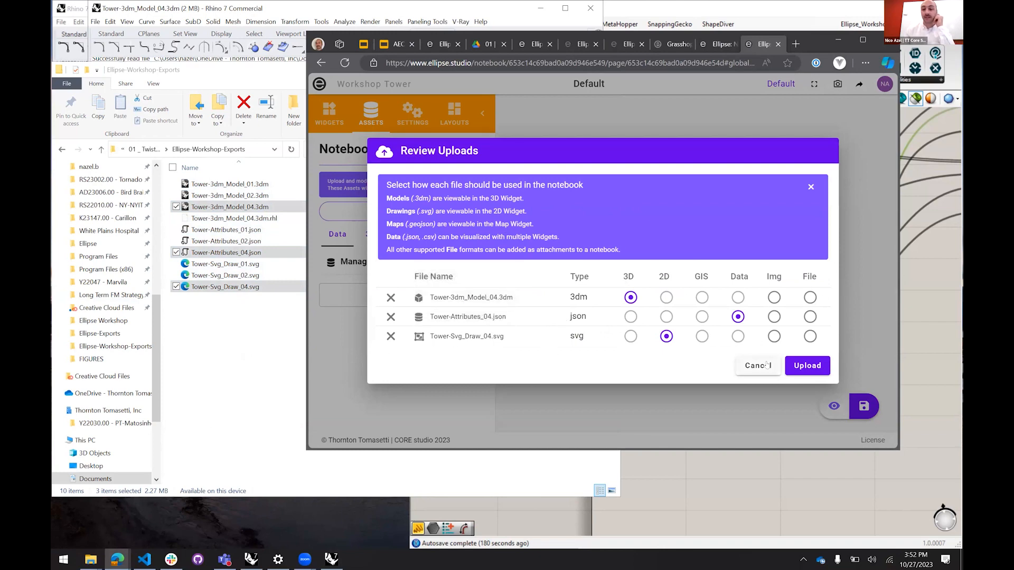
pyautogui.click(800, 365)
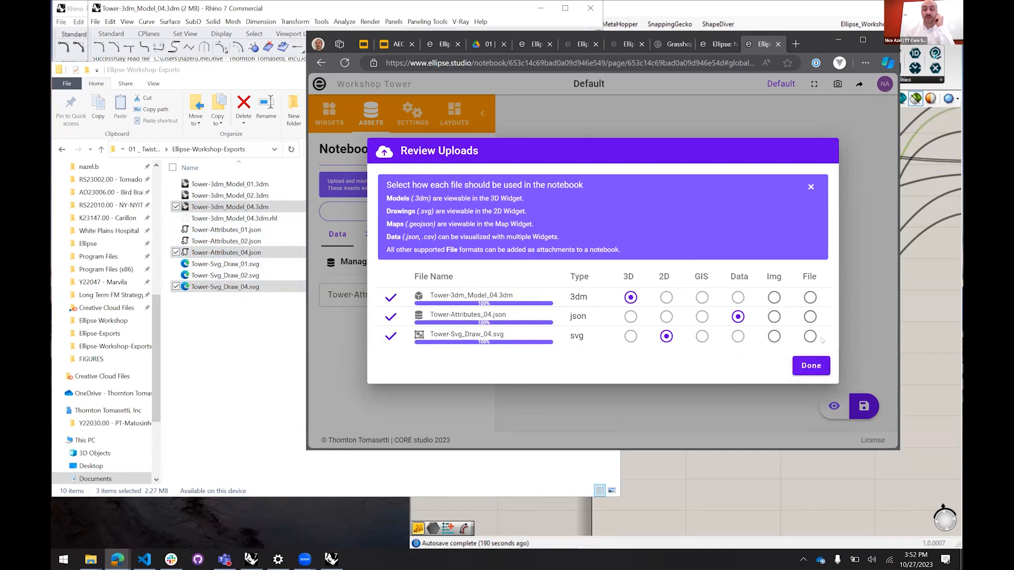
pyautogui.click(811, 366)
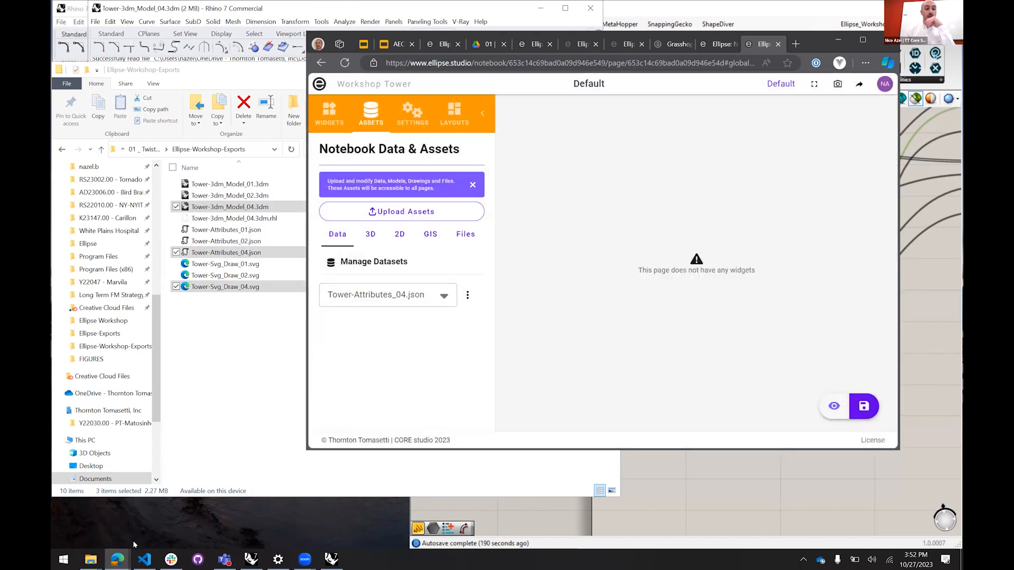
# View the opened tower model in Rhino and return to the Workshop Tower notebook in Edge
pyautogui.click(152, 10)
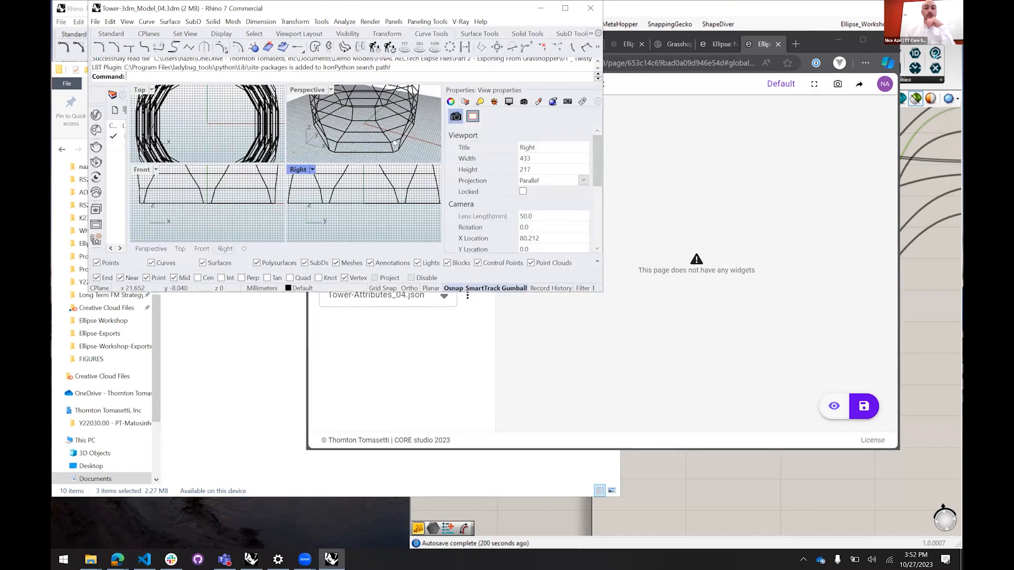
pyautogui.click(712, 284)
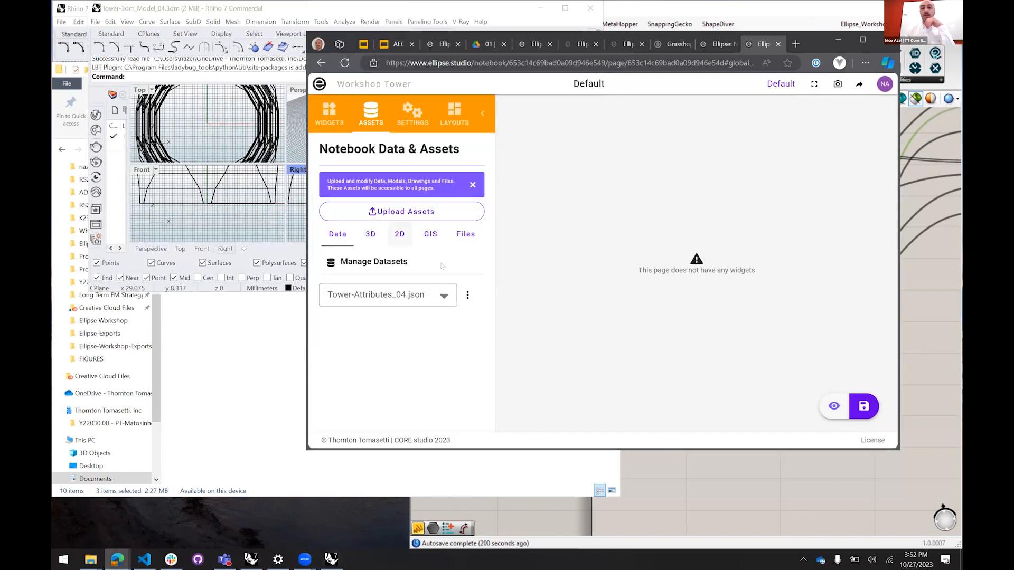
# Add a Donut Chart widget to the empty page and delete the Map Viewer widget placed by mistake
pyautogui.click(322, 113)
pyautogui.moveTo(399, 232); pyautogui.dragTo(822, 206)
pyautogui.moveTo(400, 340); pyautogui.dragTo(552, 212)
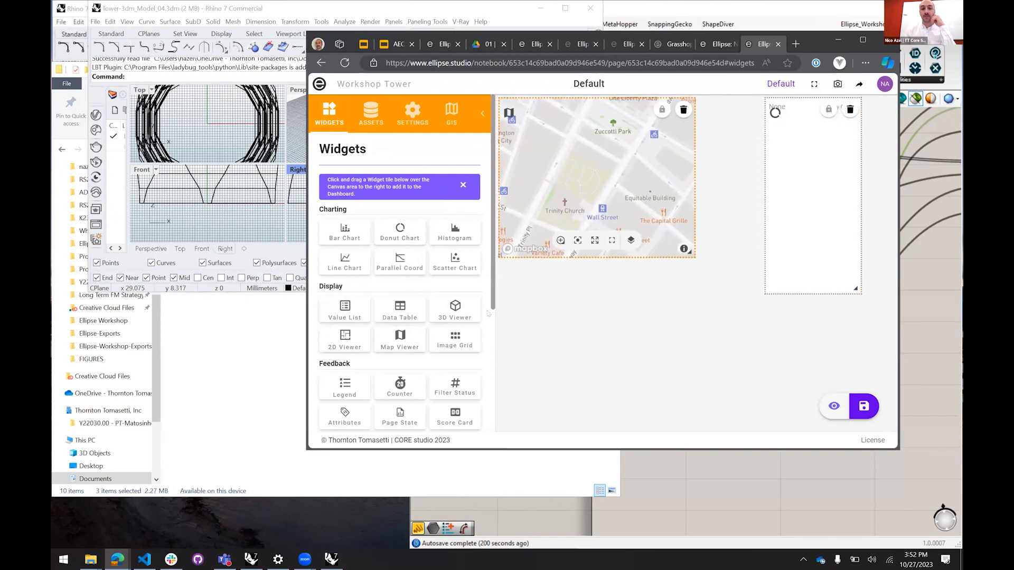
pyautogui.click(683, 109)
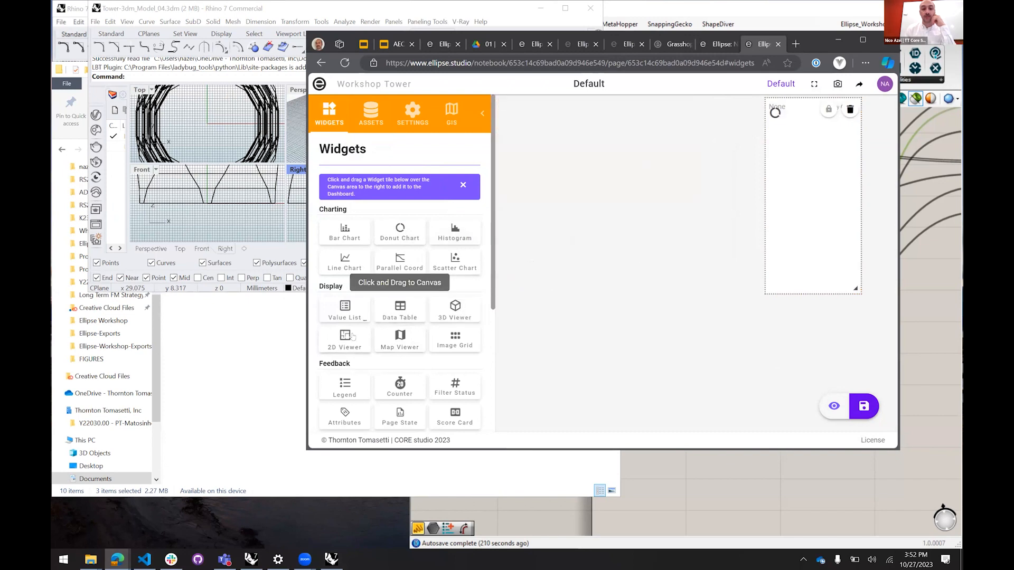
# Add a 3D Viewer widget to the page with a Legend widget directly below it
pyautogui.moveTo(459, 313); pyautogui.dragTo(544, 220)
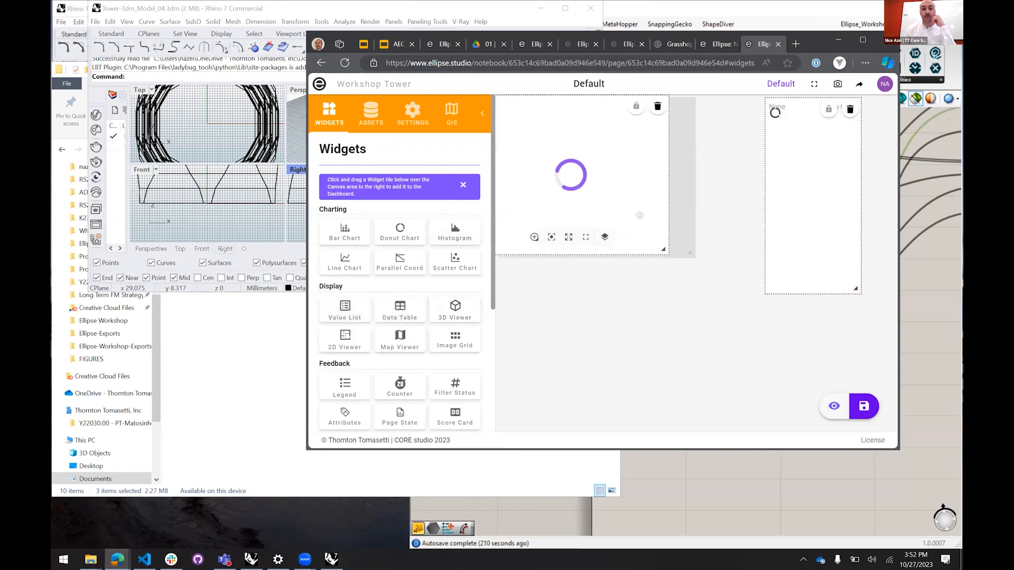
pyautogui.scroll(-2, 401, 306)
pyautogui.moveTo(345, 285); pyautogui.dragTo(695, 325)
# Move the Donut Chart next to the 3D Viewer, make it wider and shorter, and add a Filter Status widget below it
pyautogui.moveTo(839, 225); pyautogui.dragTo(772, 226)
pyautogui.moveTo(789, 289); pyautogui.dragTo(890, 190)
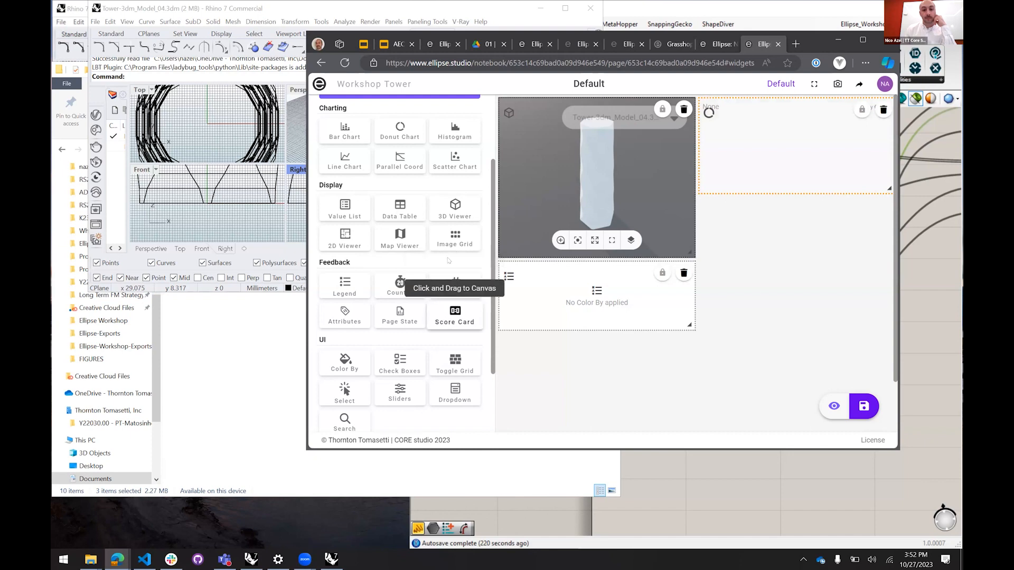
pyautogui.moveTo(455, 285); pyautogui.dragTo(780, 222)
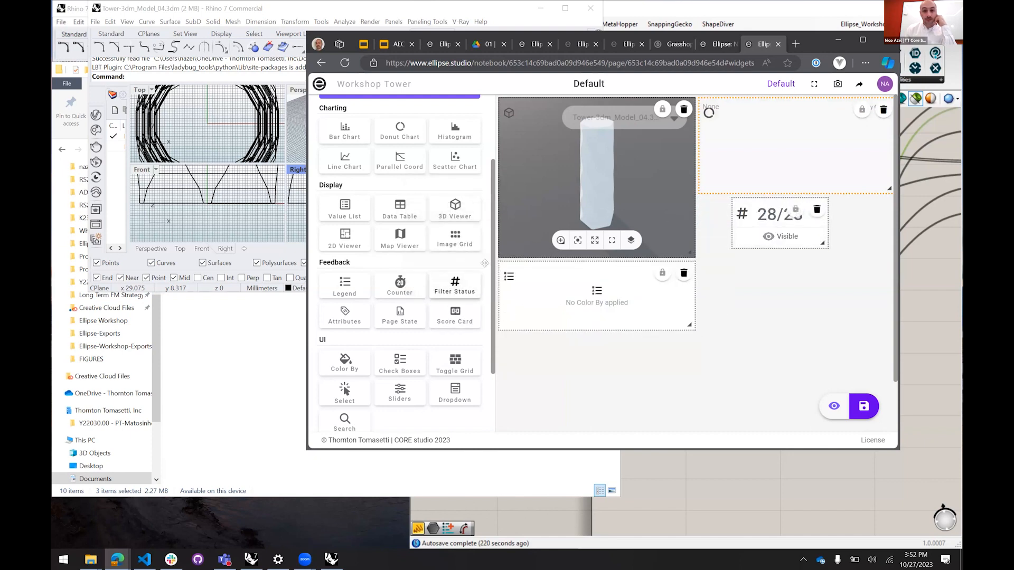
# Add a wide Toggle Grid widget below the Donut Chart, and make the 3D Viewer and the Donut Chart taller
pyautogui.moveTo(454, 364); pyautogui.dragTo(749, 274)
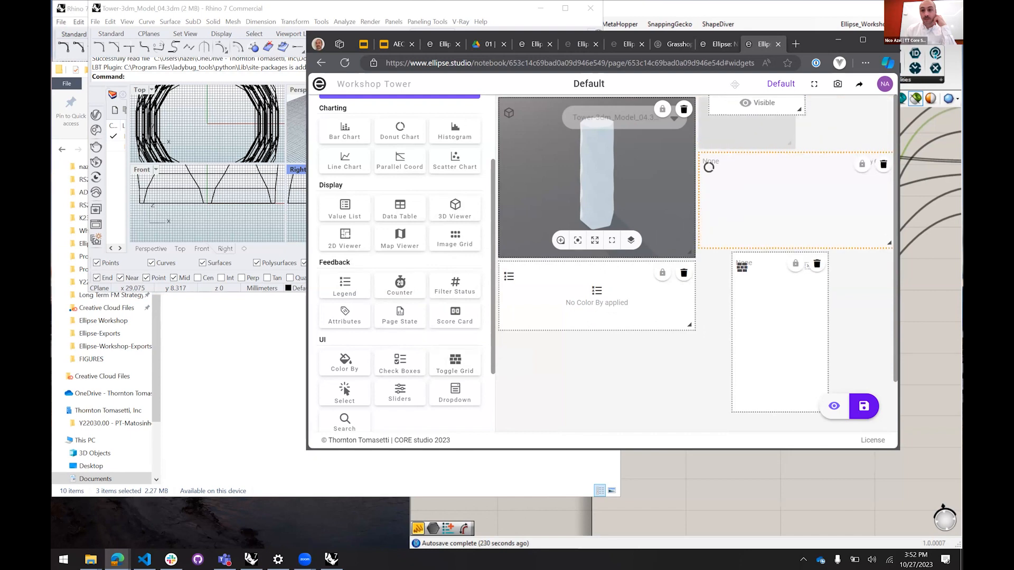
pyautogui.click(862, 41)
pyautogui.moveTo(780, 375); pyautogui.dragTo(953, 363)
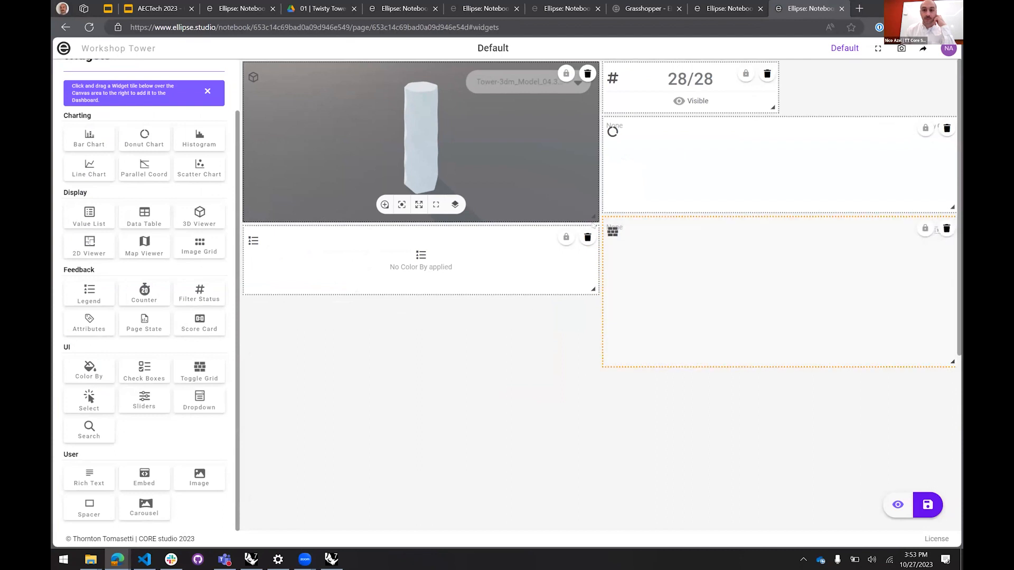
pyautogui.moveTo(592, 279); pyautogui.dragTo(593, 400)
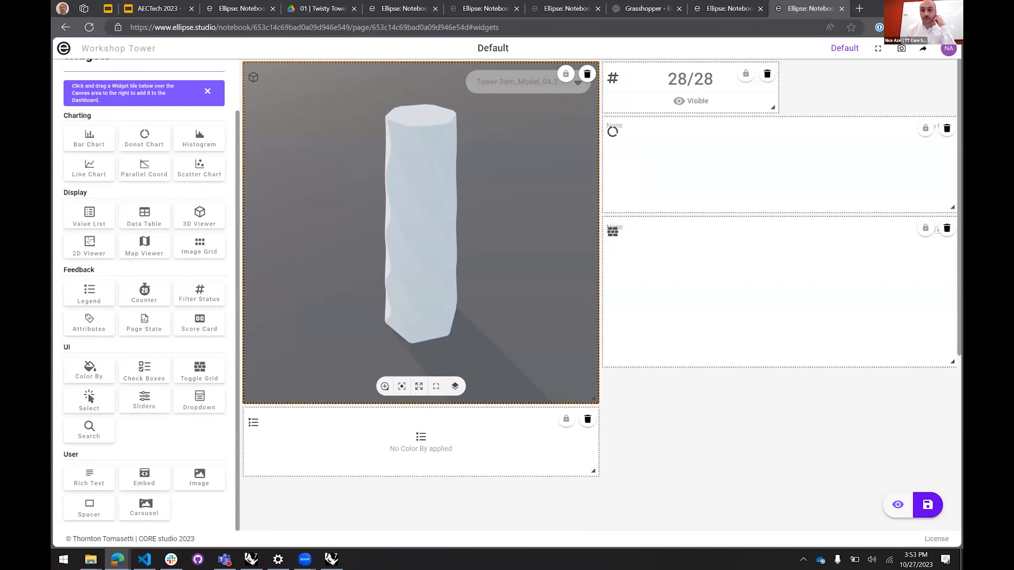
pyautogui.moveTo(952, 209); pyautogui.dragTo(952, 318)
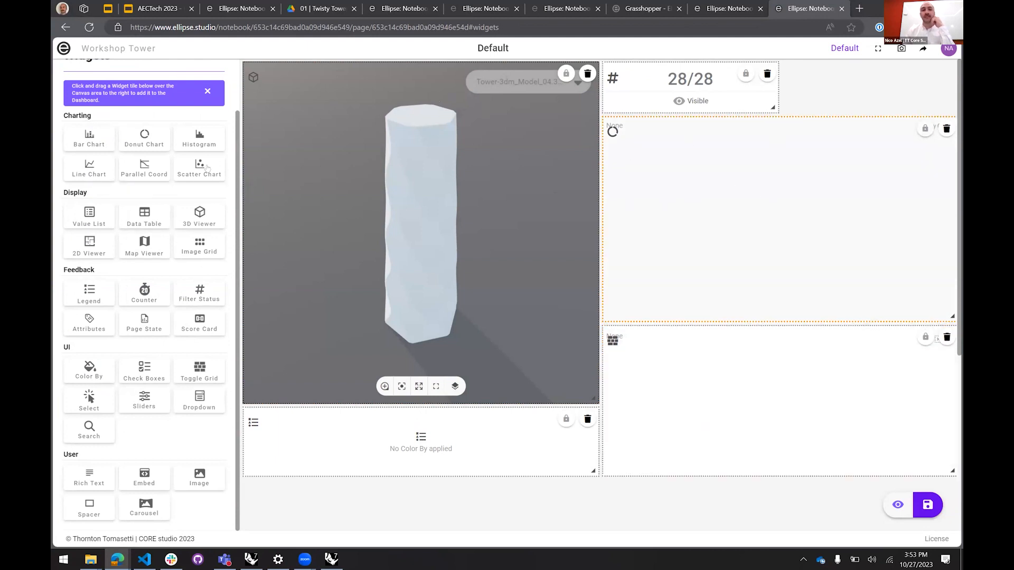
# Set the Donut Chart to plot the Program attribute with Area as its summary attribute
pyautogui.scroll(2, 199, 169)
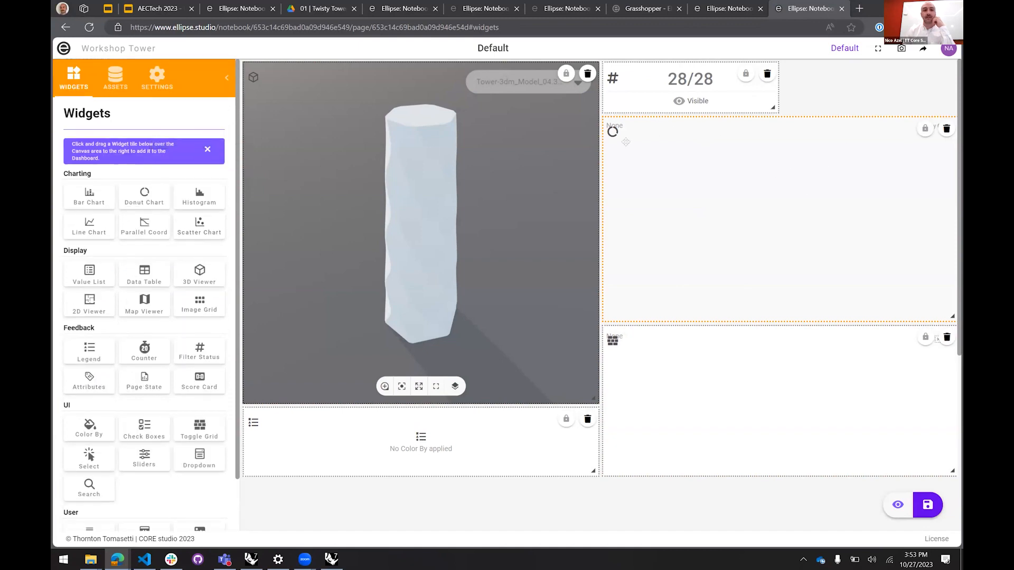
pyautogui.click(159, 80)
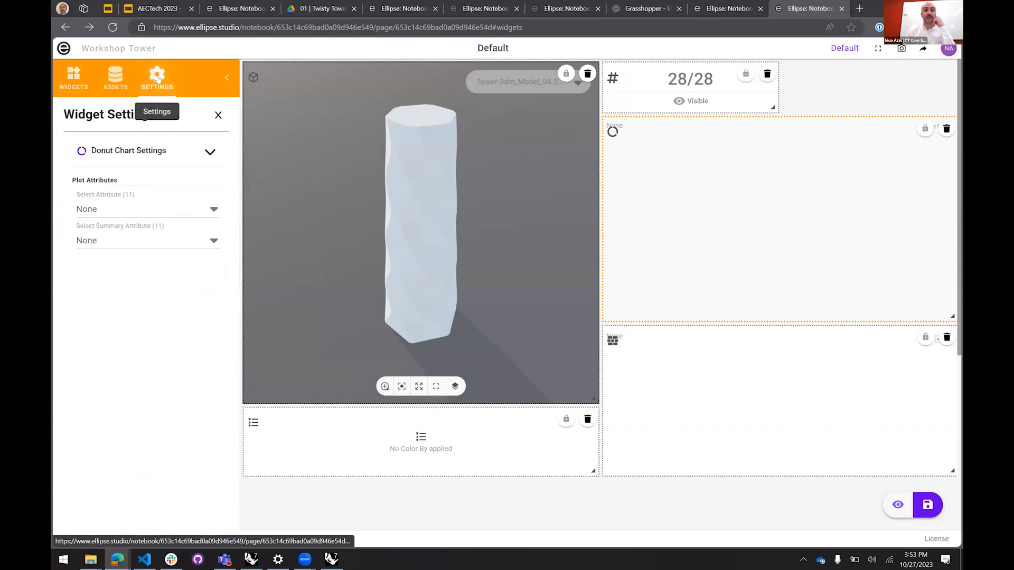
pyautogui.click(129, 207)
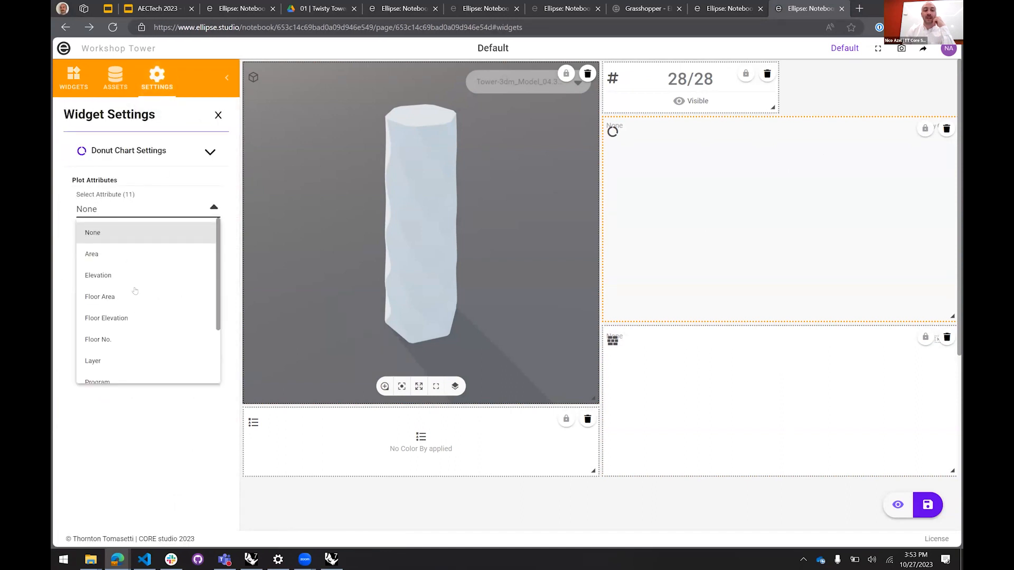
pyautogui.scroll(-1, 147, 285)
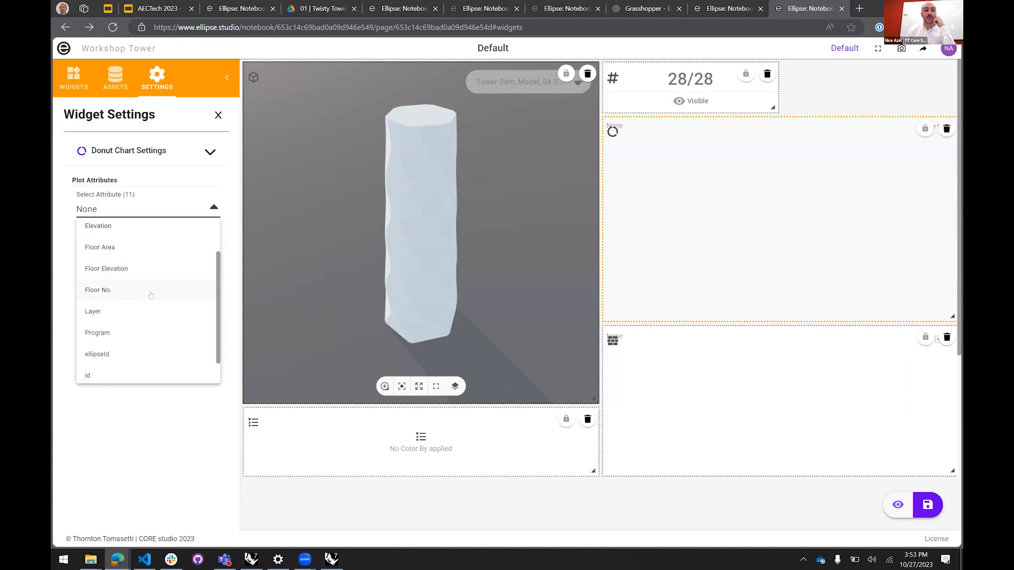
pyautogui.click(123, 333)
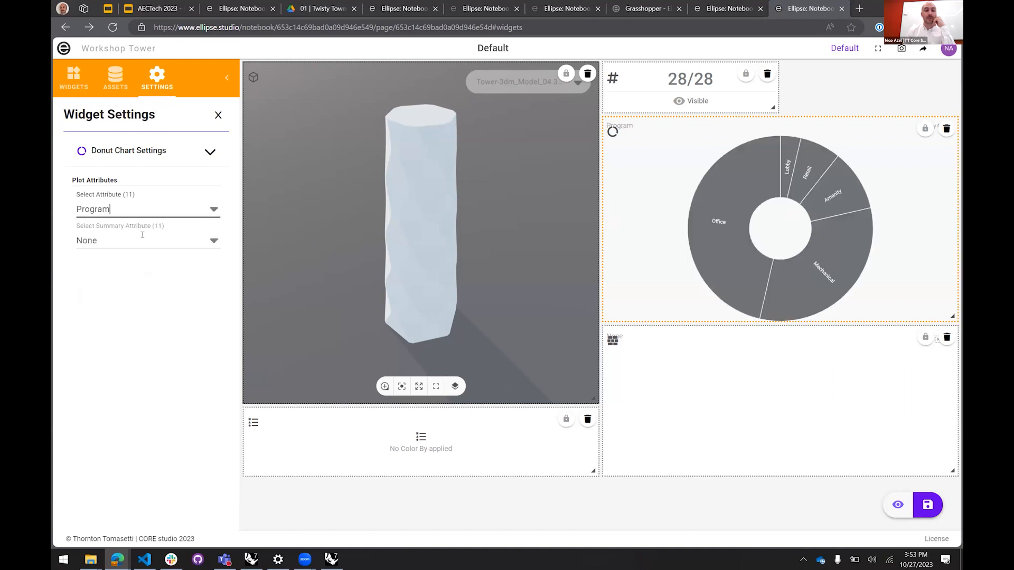
pyautogui.click(142, 237)
pyautogui.click(128, 286)
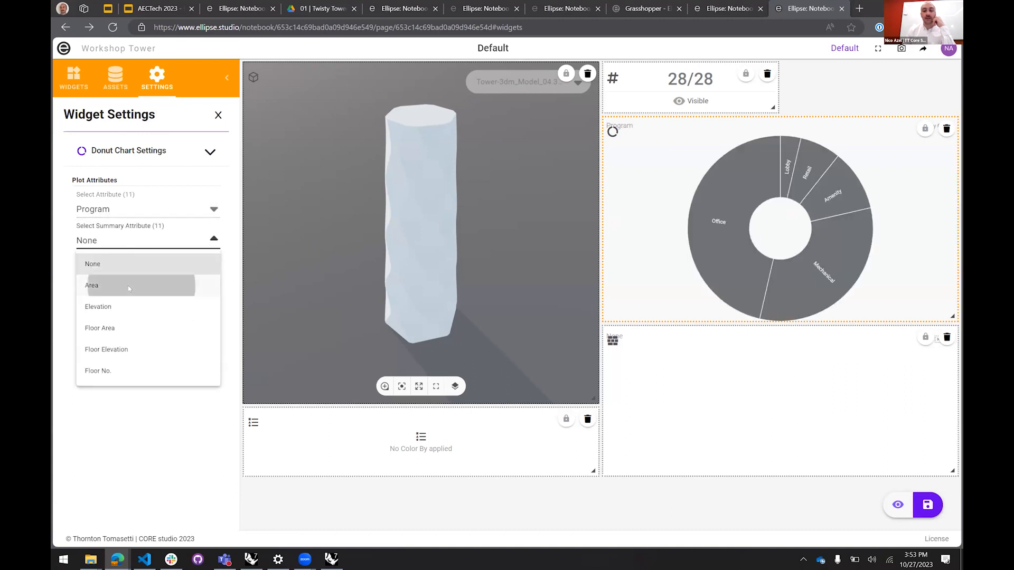
# Try Elevation as the Donut Chart's summary attribute and switch it back to Area
pyautogui.click(142, 236)
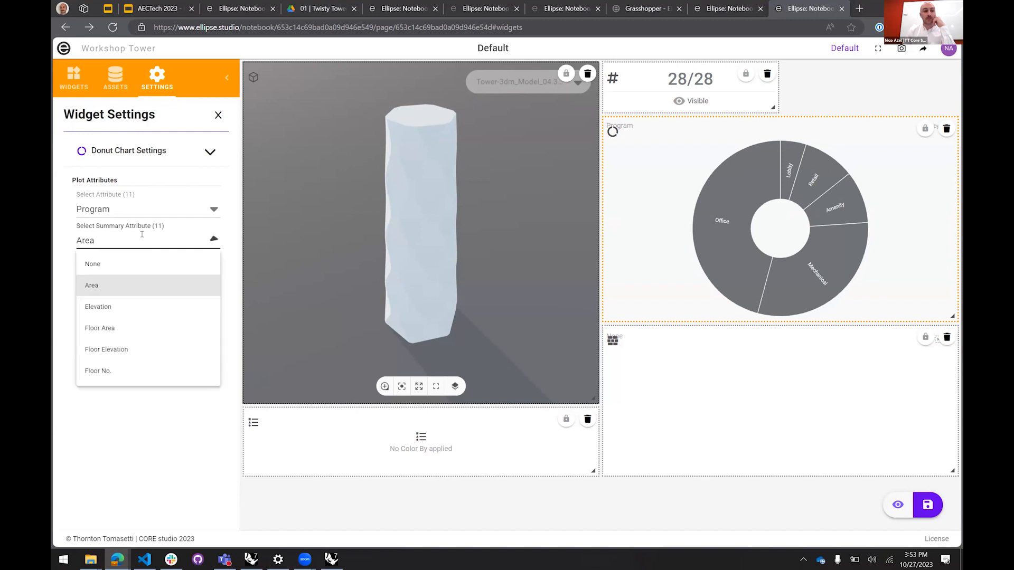
pyautogui.click(130, 306)
pyautogui.click(179, 238)
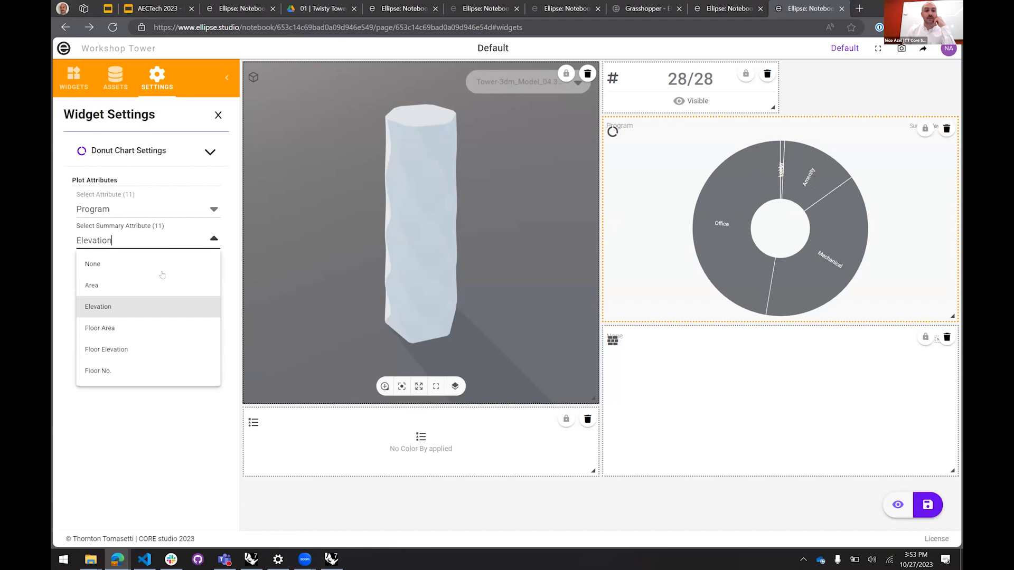
pyautogui.click(144, 285)
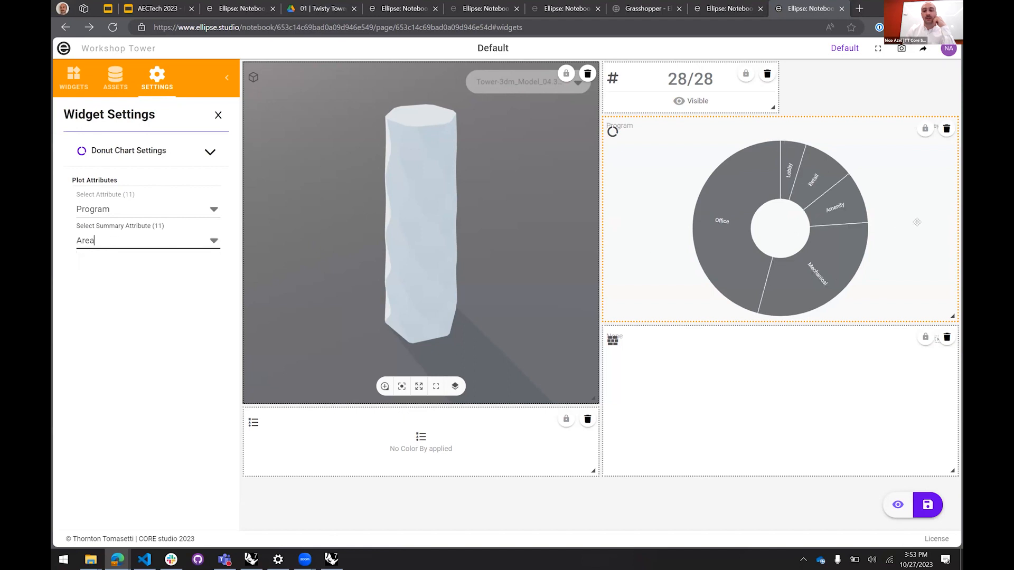
# Set the Toggle Grid's attribute to Program and save the page layout
pyautogui.click(689, 359)
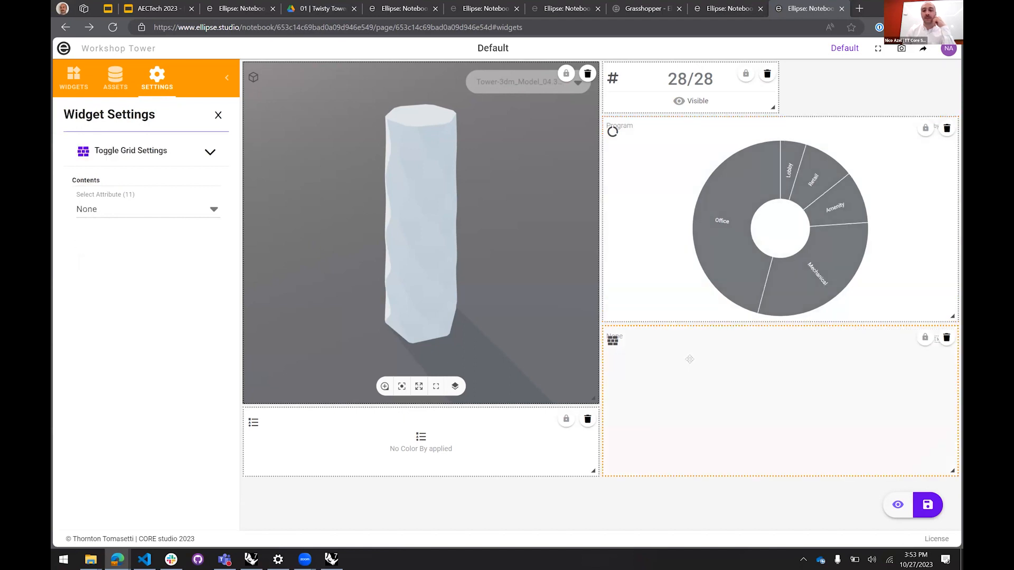
pyautogui.click(186, 209)
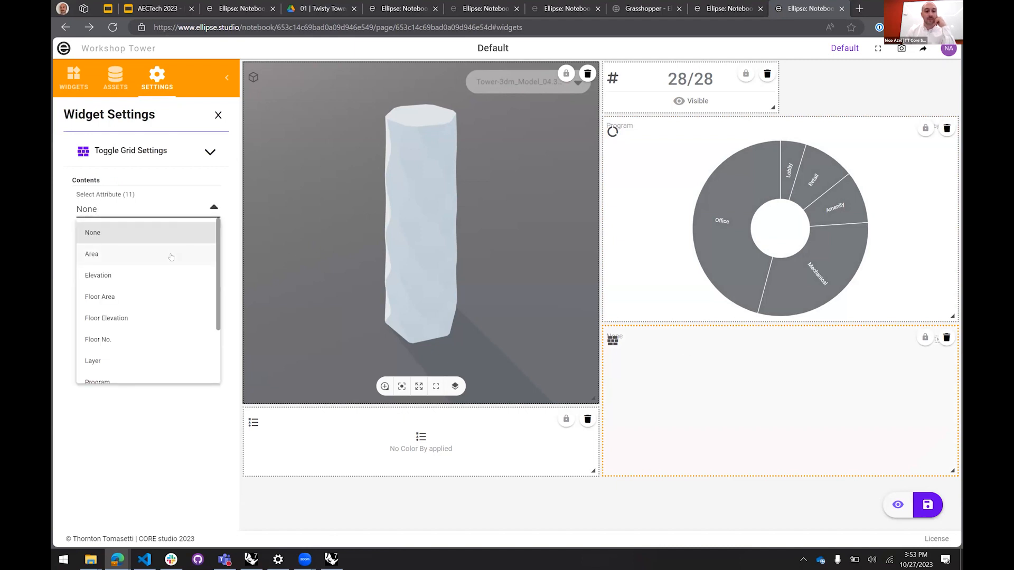
pyautogui.scroll(-1, 153, 295)
pyautogui.click(126, 358)
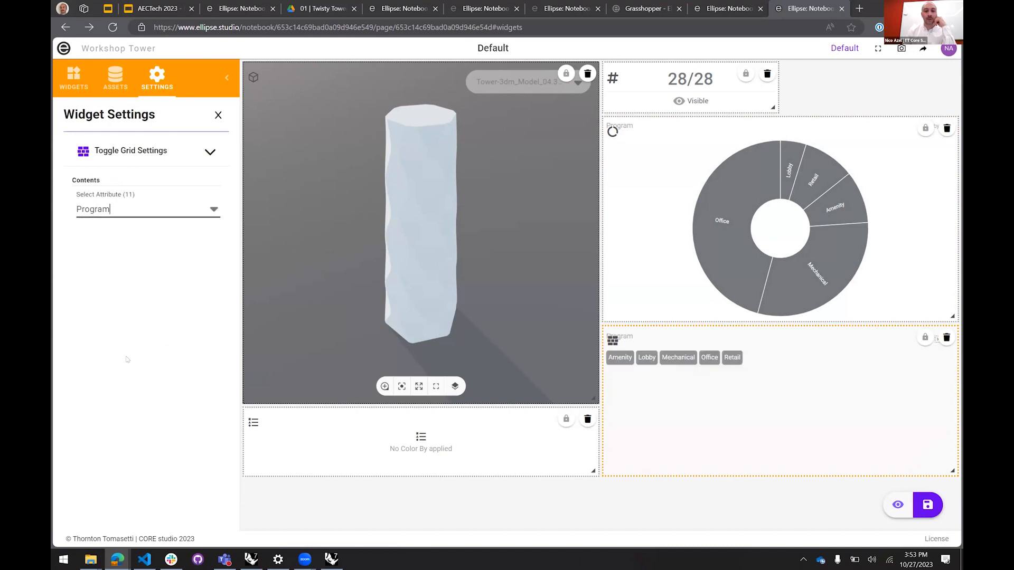
pyautogui.click(709, 502)
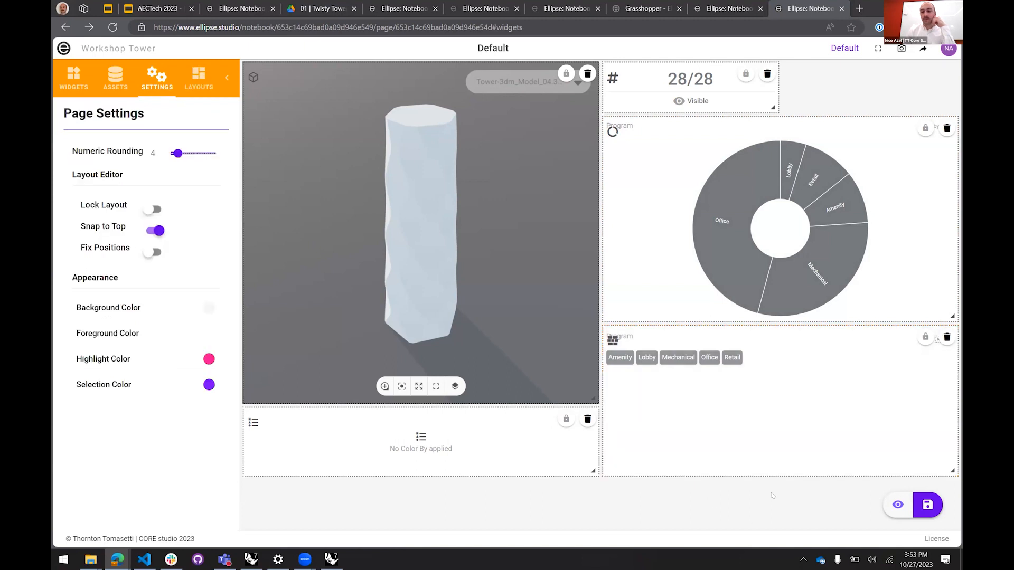
pyautogui.click(927, 505)
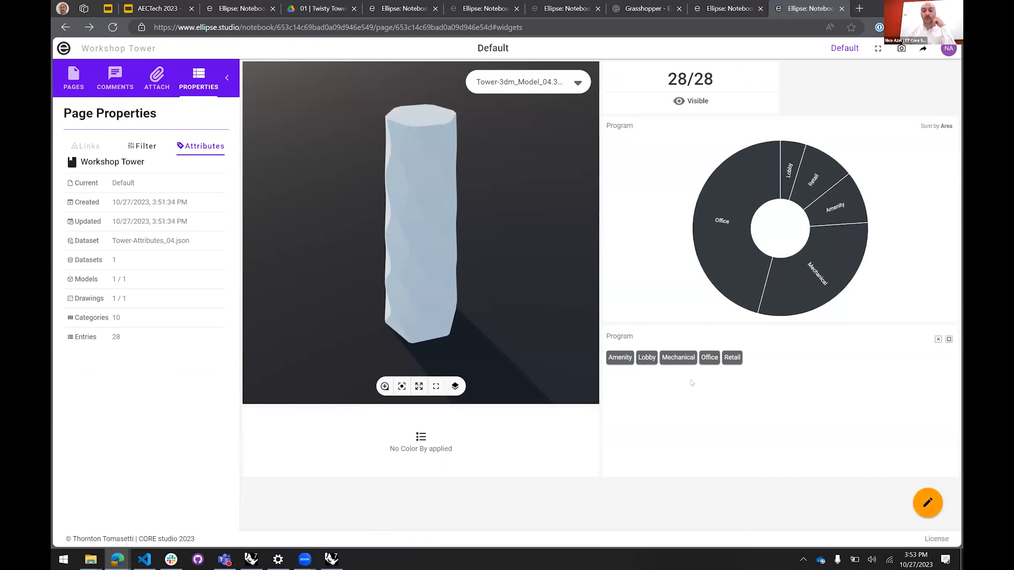
# Turn the Mechanical floors off and back on with the toggle grid, and select an upper Office floor to view its attributes
pyautogui.click(676, 359)
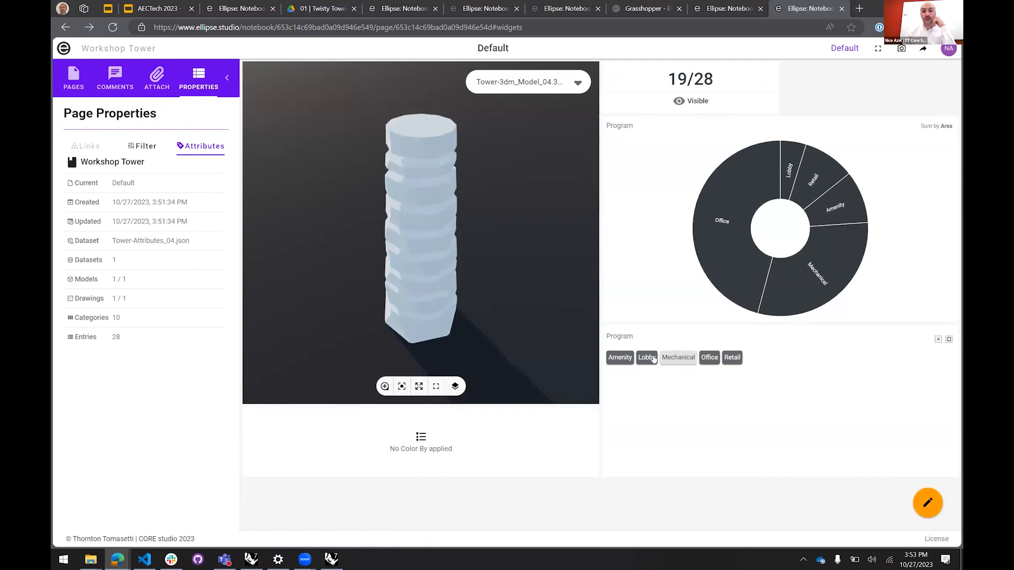
pyautogui.moveTo(412, 290); pyautogui.dragTo(467, 257)
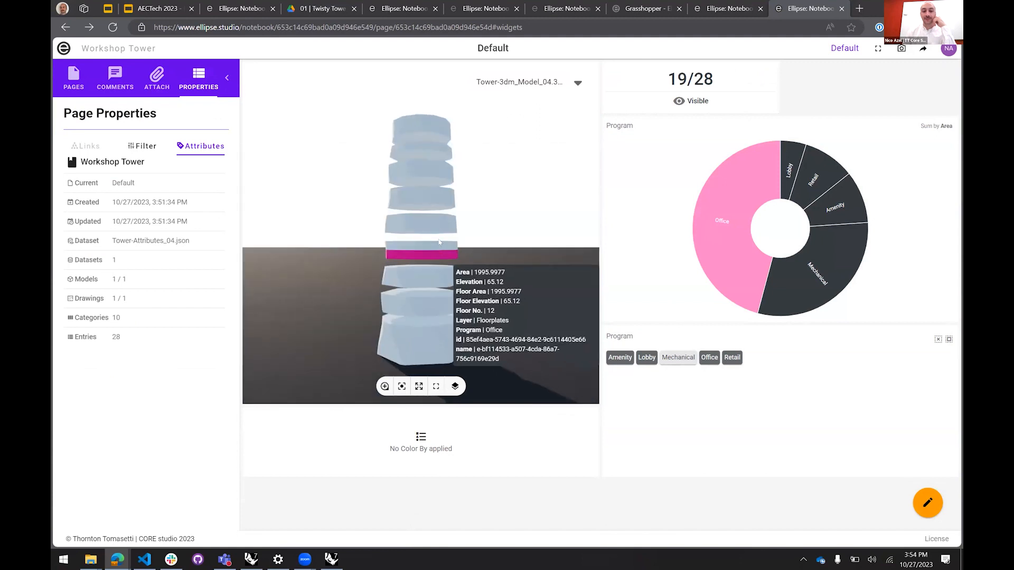
pyautogui.click(680, 361)
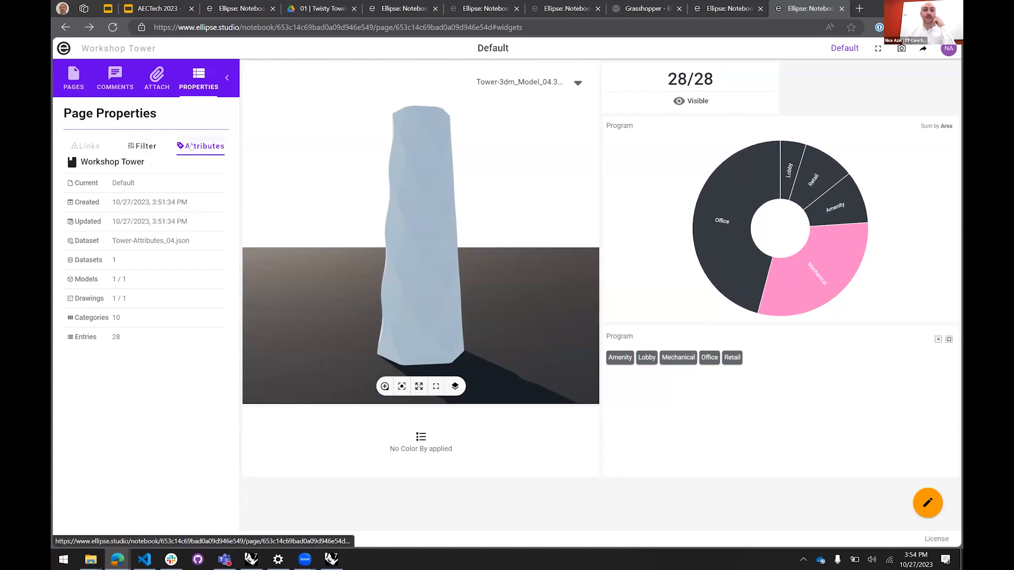
pyautogui.click(414, 191)
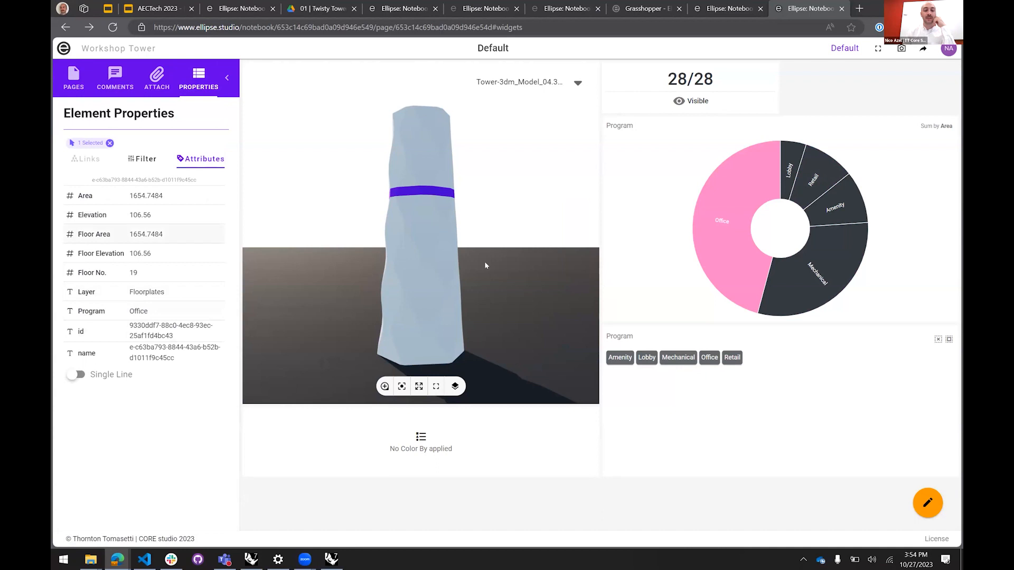
pyautogui.click(418, 218)
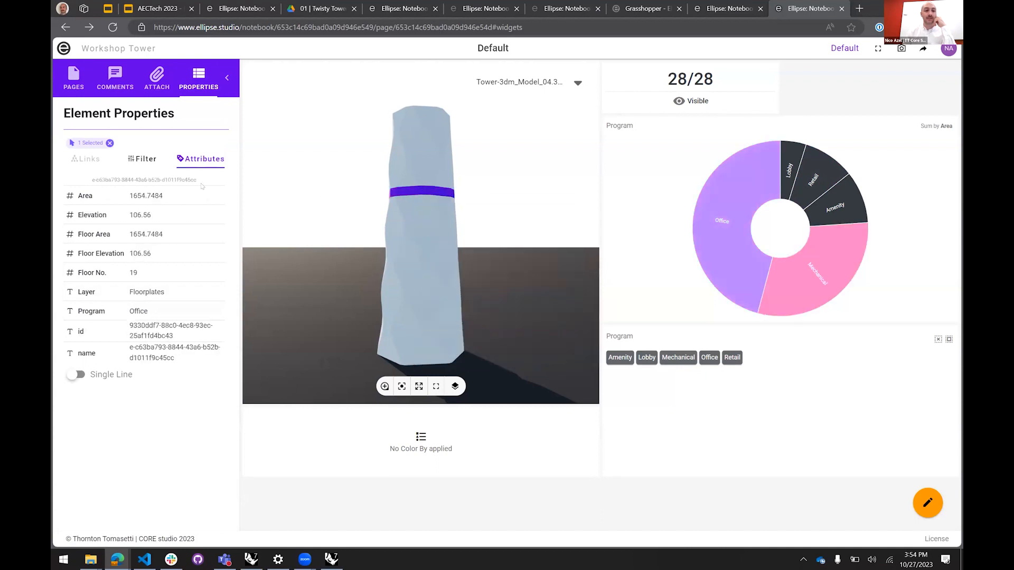
# Filter the tower elements by searching for "Lobby", and clear the search
pyautogui.click(142, 160)
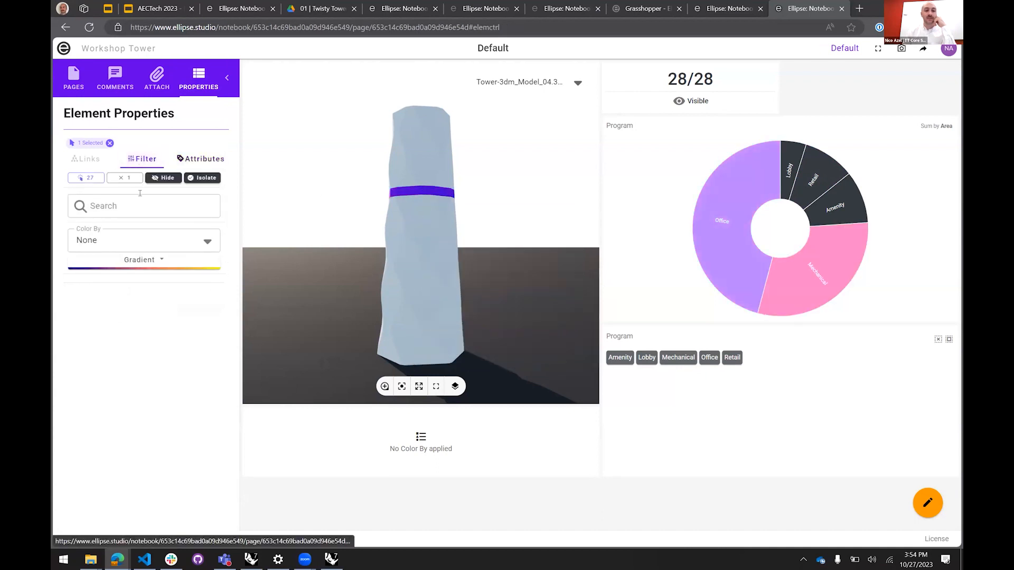
pyautogui.click(168, 207)
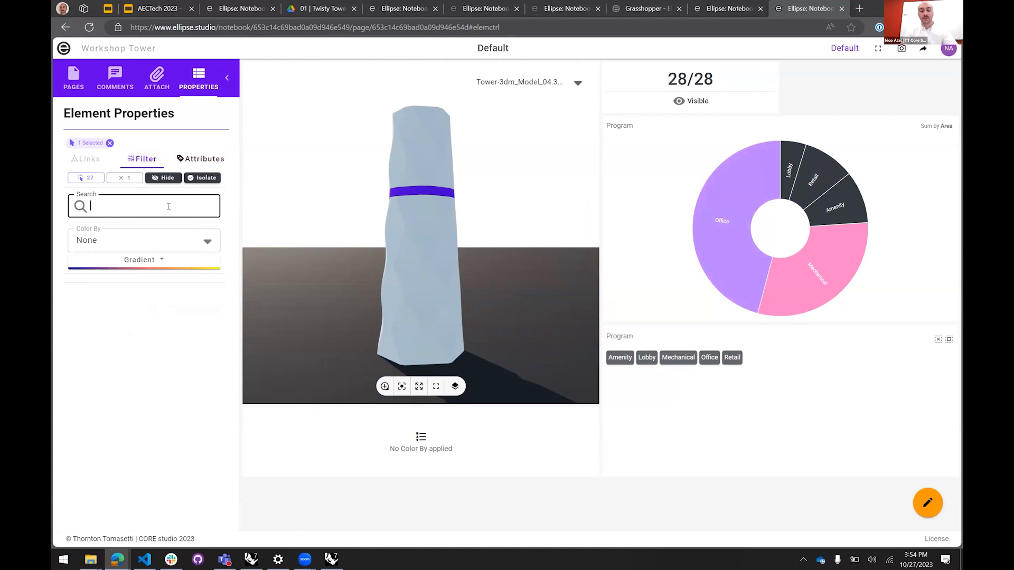
pyautogui.write('Lobby')
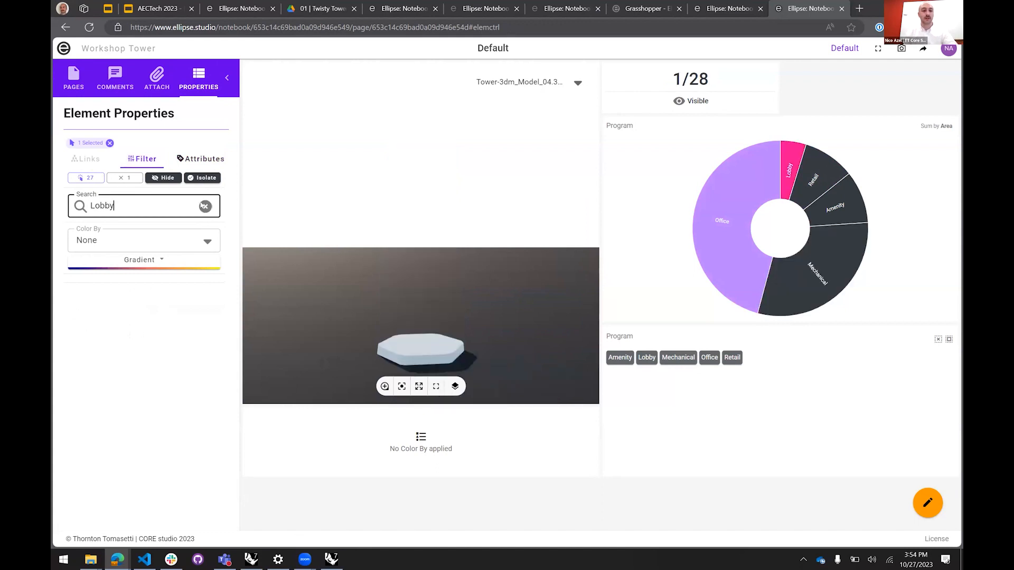
pyautogui.click(204, 206)
# Color the tower by Elevation and clear the floor selection
pyautogui.click(174, 241)
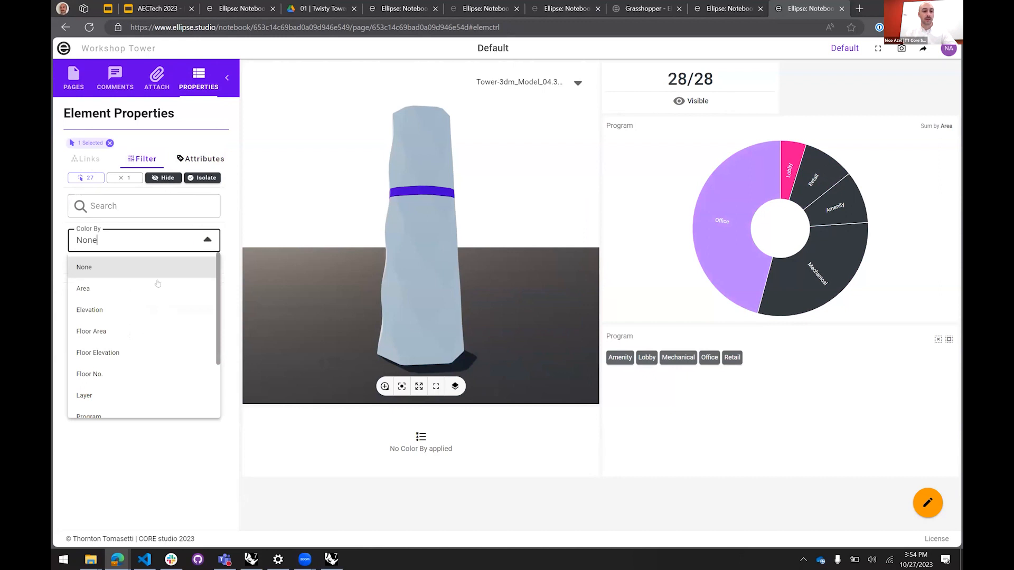
pyautogui.click(145, 316)
pyautogui.click(491, 182)
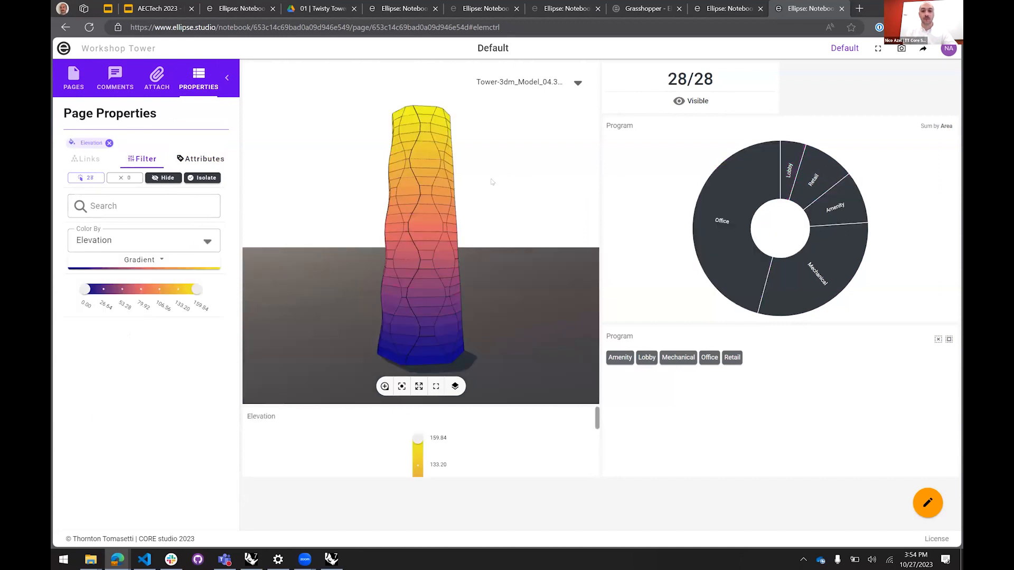
# Change the tower's Color By attribute to Program
pyautogui.click(187, 235)
pyautogui.scroll(2, 136, 331)
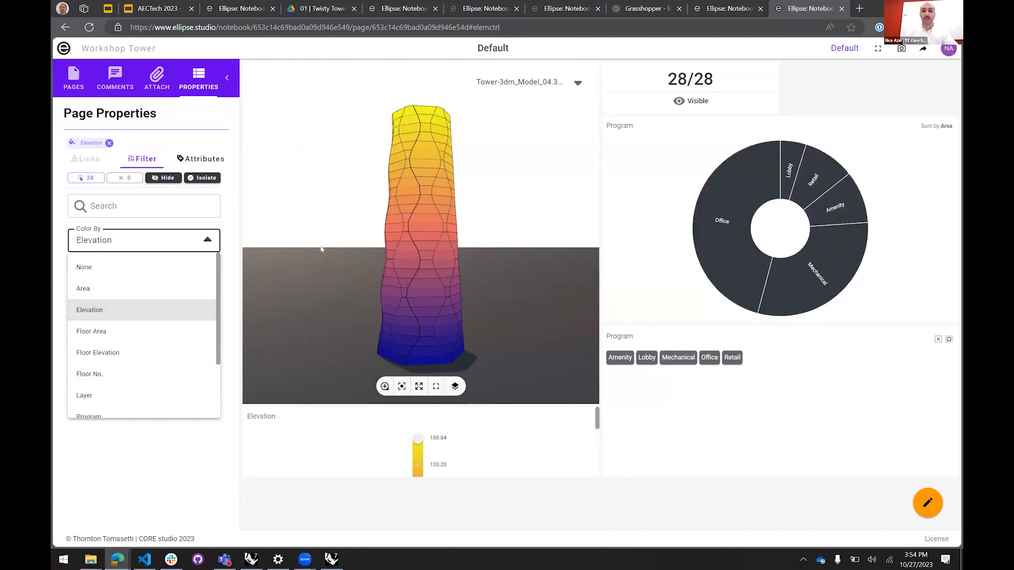
pyautogui.scroll(-1, 108, 341)
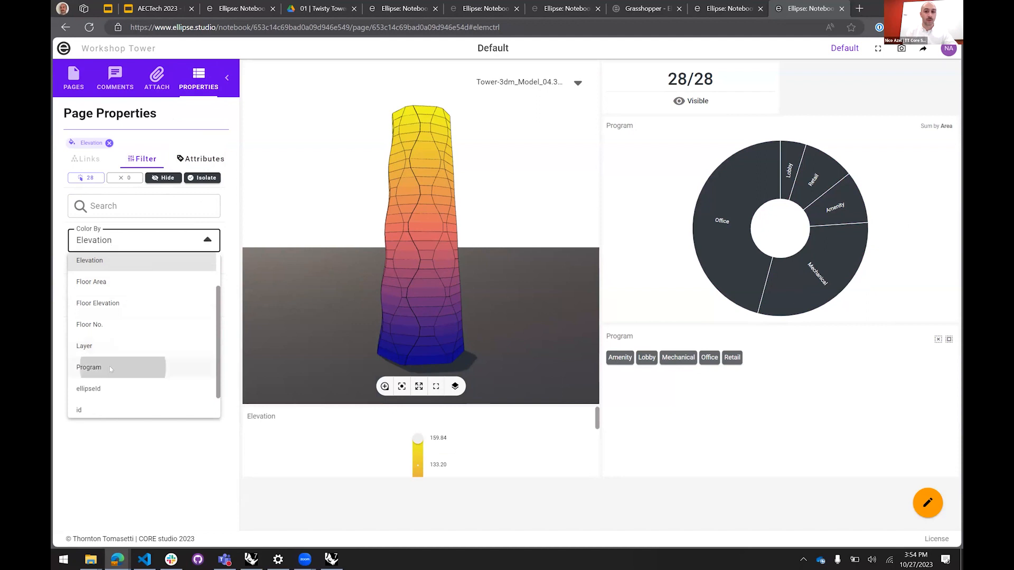
pyautogui.click(109, 366)
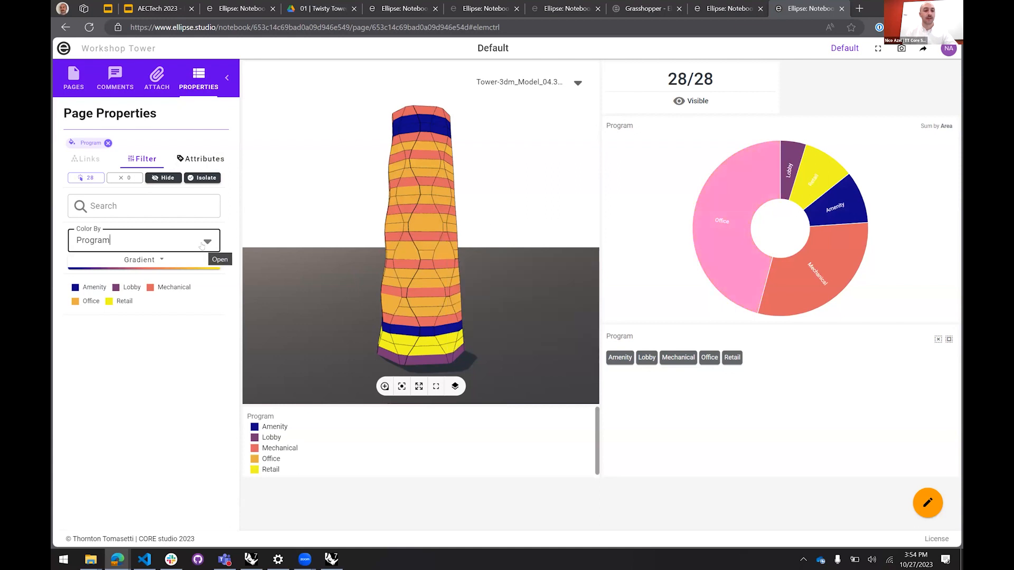
# Select a mid-height Mechanical floor in the 3D viewer and color the tower by Elevation from that floor's attributes
pyautogui.click(204, 160)
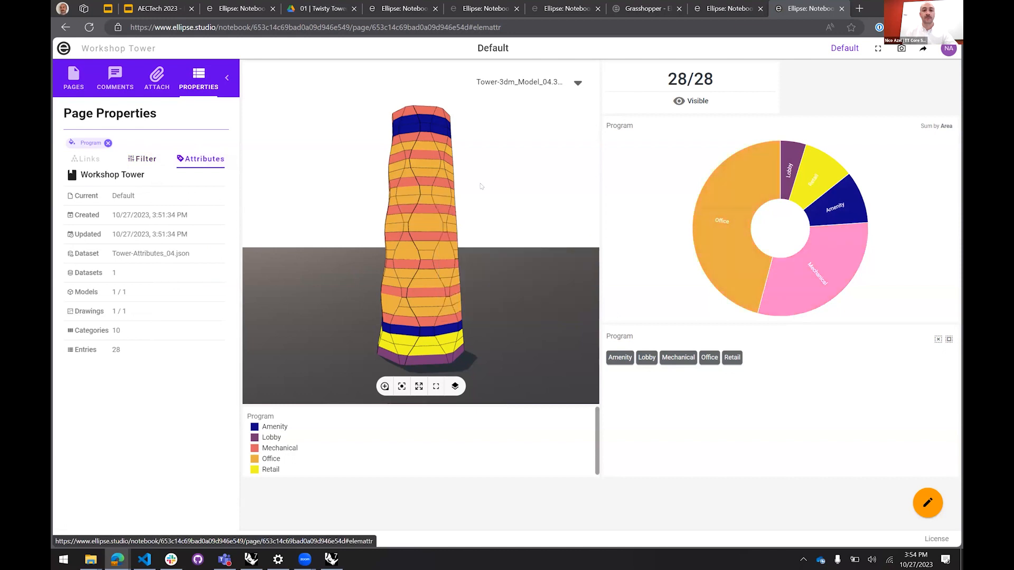
pyautogui.click(442, 214)
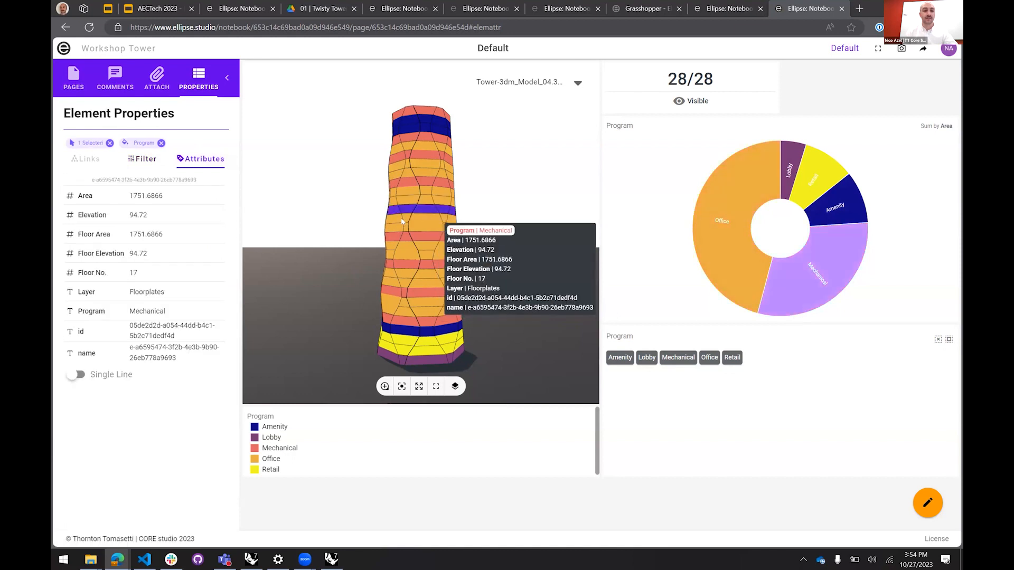
pyautogui.click(135, 216)
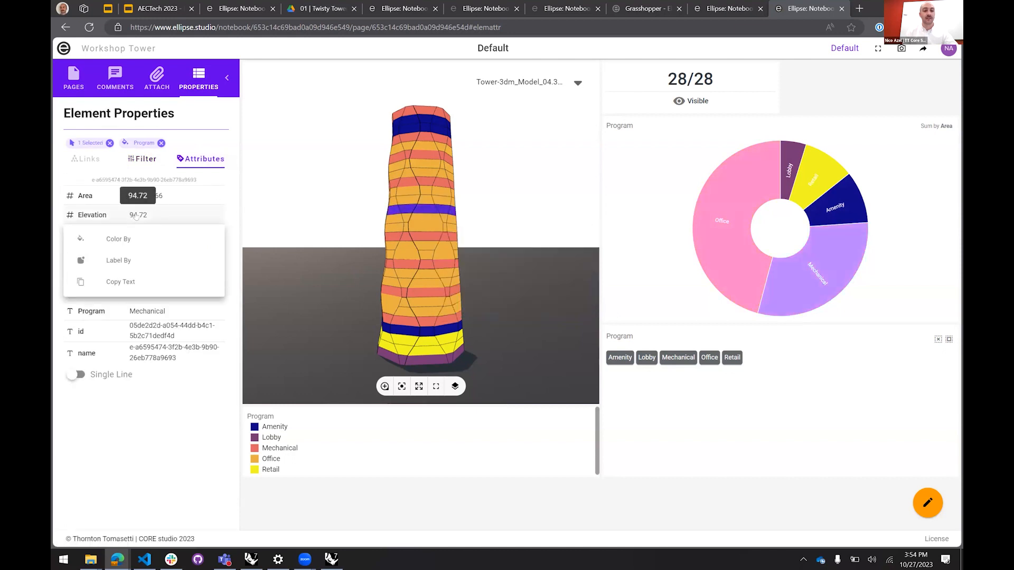
pyautogui.click(129, 239)
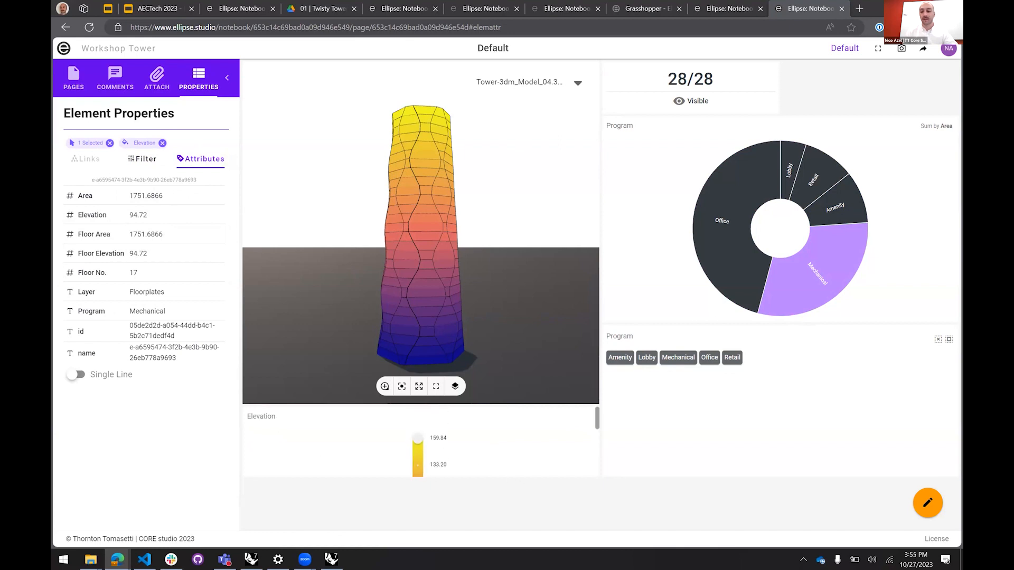
# Start editing the page layout and try the horizontal orientation on the Elevation legend
pyautogui.click(928, 503)
pyautogui.click(531, 455)
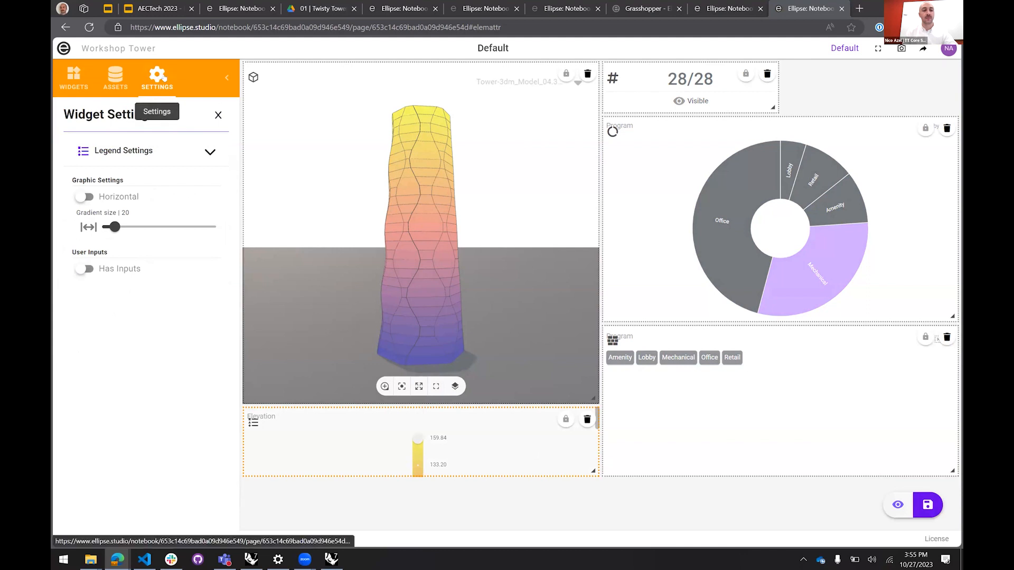
pyautogui.click(88, 197)
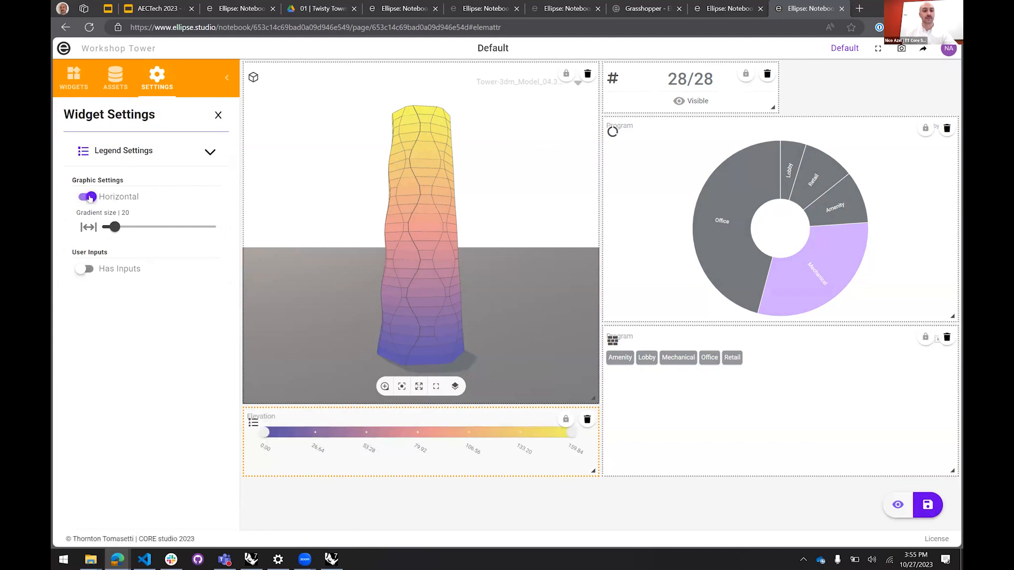
pyautogui.click(88, 197)
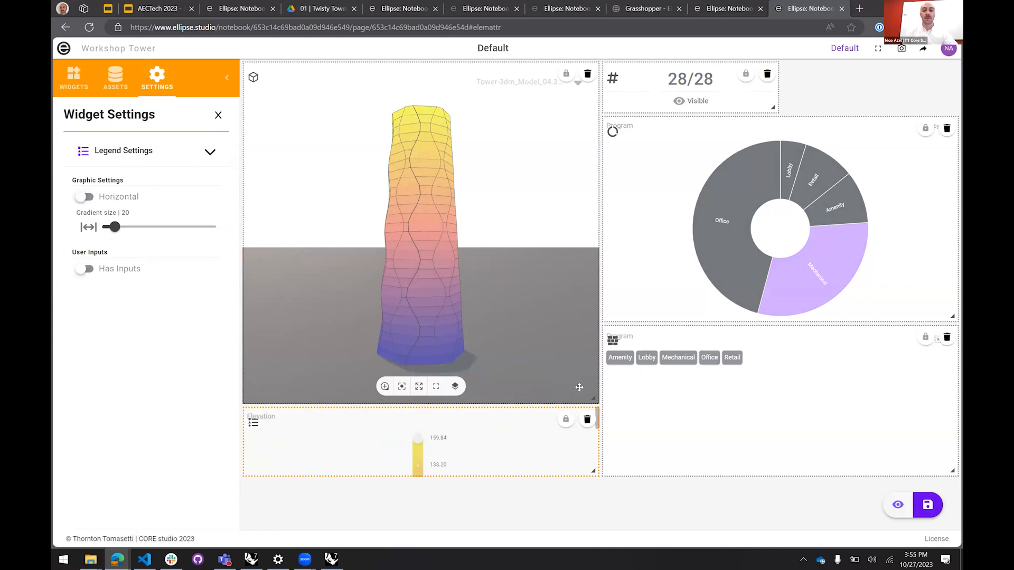
# Shape the Elevation legend into a tall, narrow vertical strip and set the slightly narrowed 3D viewer directly beside it
pyautogui.moveTo(359, 114); pyautogui.dragTo(590, 489)
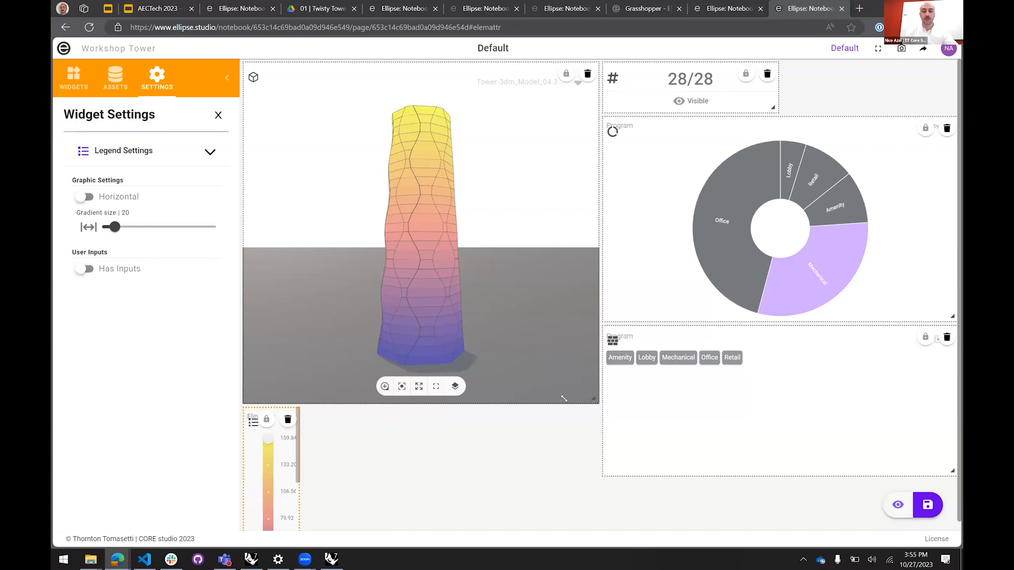
pyautogui.moveTo(564, 398); pyautogui.dragTo(549, 395)
pyautogui.moveTo(448, 280); pyautogui.dragTo(510, 282)
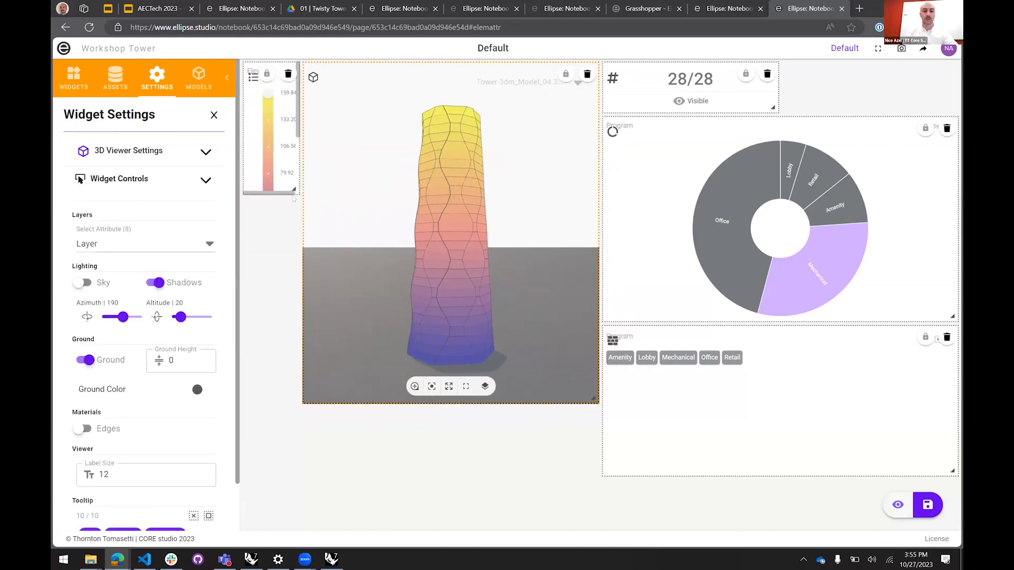
pyautogui.moveTo(292, 189); pyautogui.dragTo(293, 386)
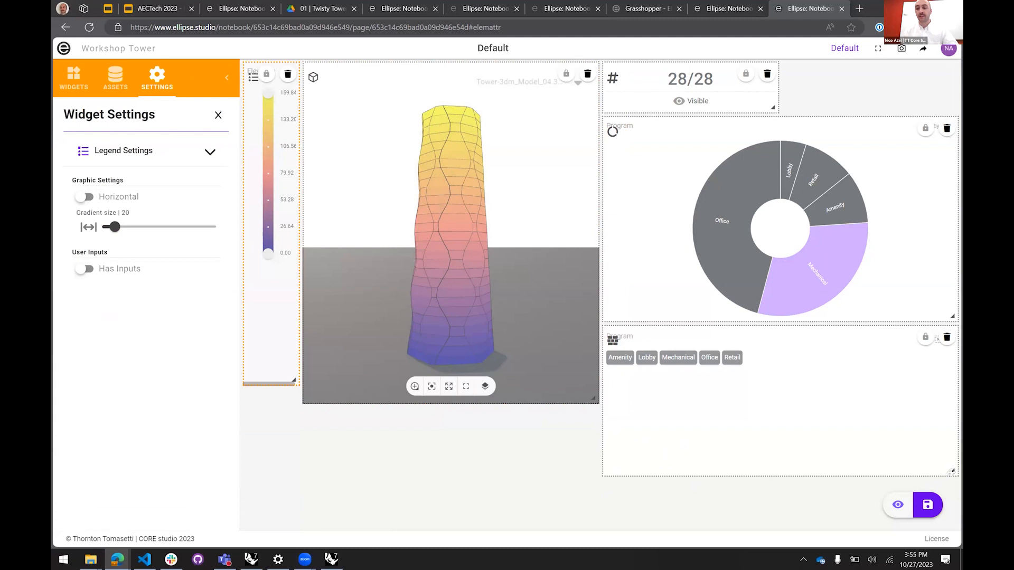
# Shrink the Program toggle grid and donut chart, shift them and the filter status outward, and enlarge the 3D viewer into the freed space
pyautogui.moveTo(952, 471); pyautogui.dragTo(904, 438)
pyautogui.moveTo(799, 342); pyautogui.dragTo(871, 340)
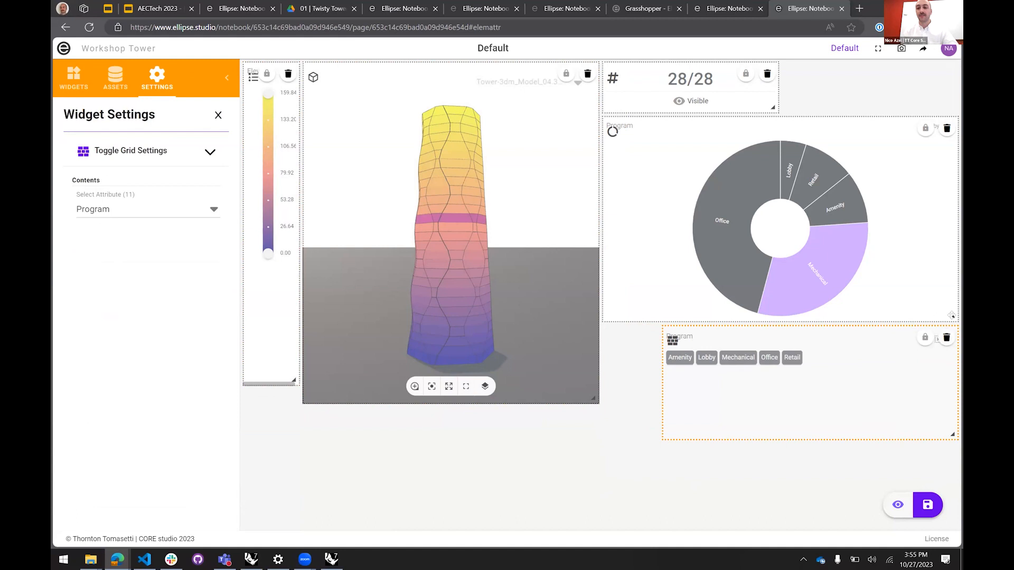
pyautogui.click(950, 315)
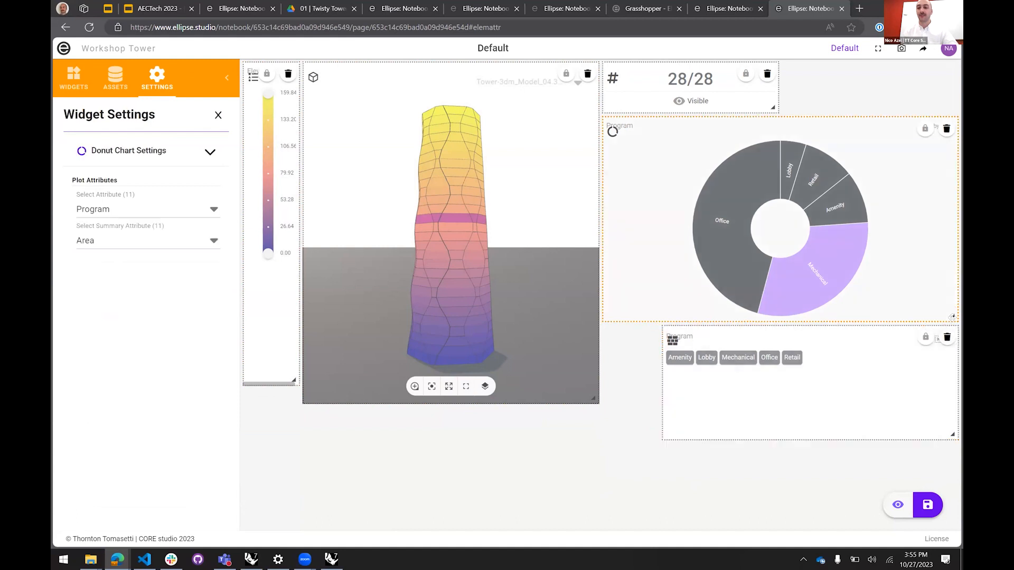
pyautogui.moveTo(952, 316); pyautogui.dragTo(883, 286)
pyautogui.moveTo(670, 82); pyautogui.dragTo(737, 87)
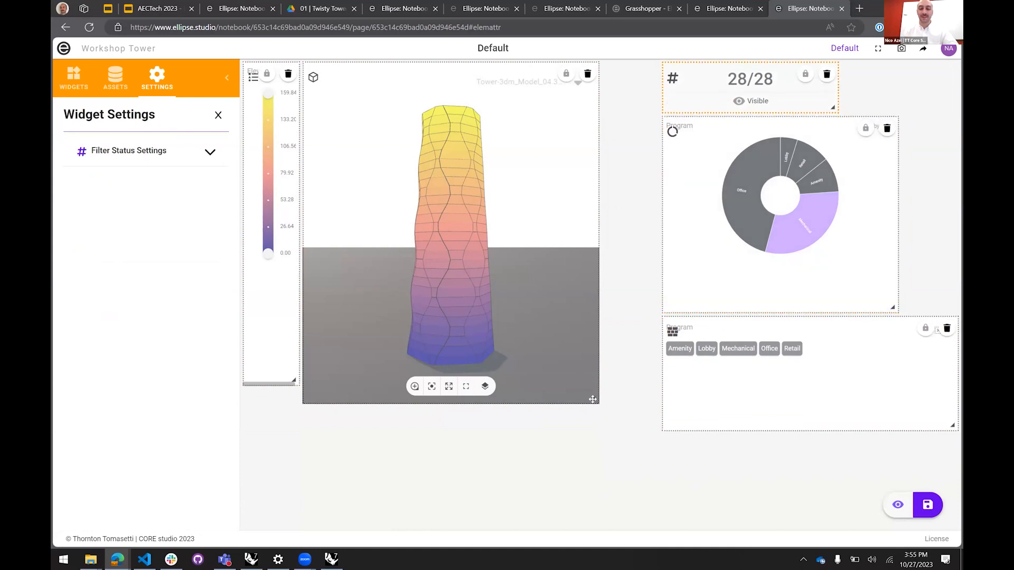
pyautogui.moveTo(592, 399); pyautogui.dragTo(658, 431)
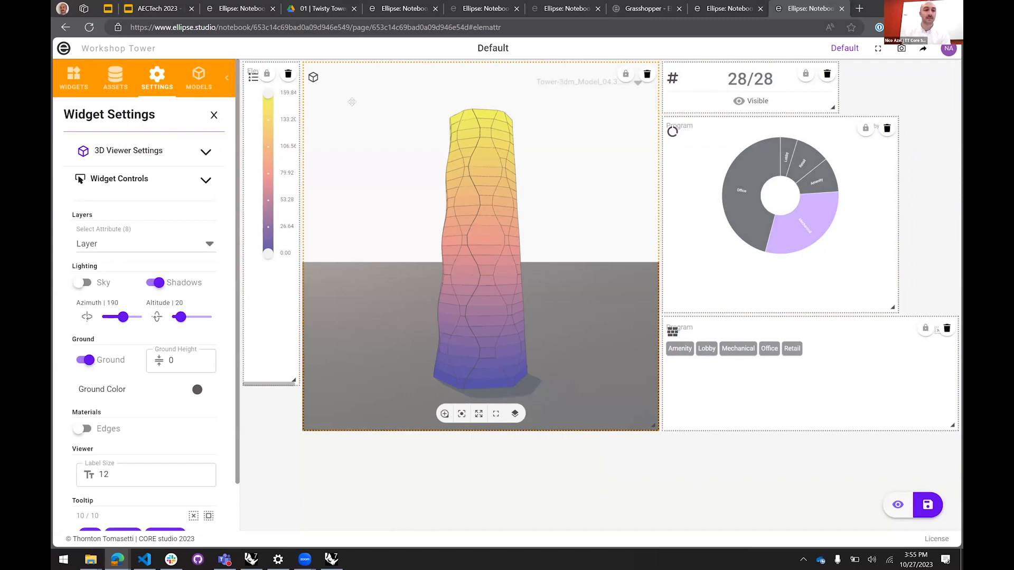
# Turn off Snap to Top in the page settings and move the 3D viewer and Elevation legend lower on the page
pyautogui.click(469, 467)
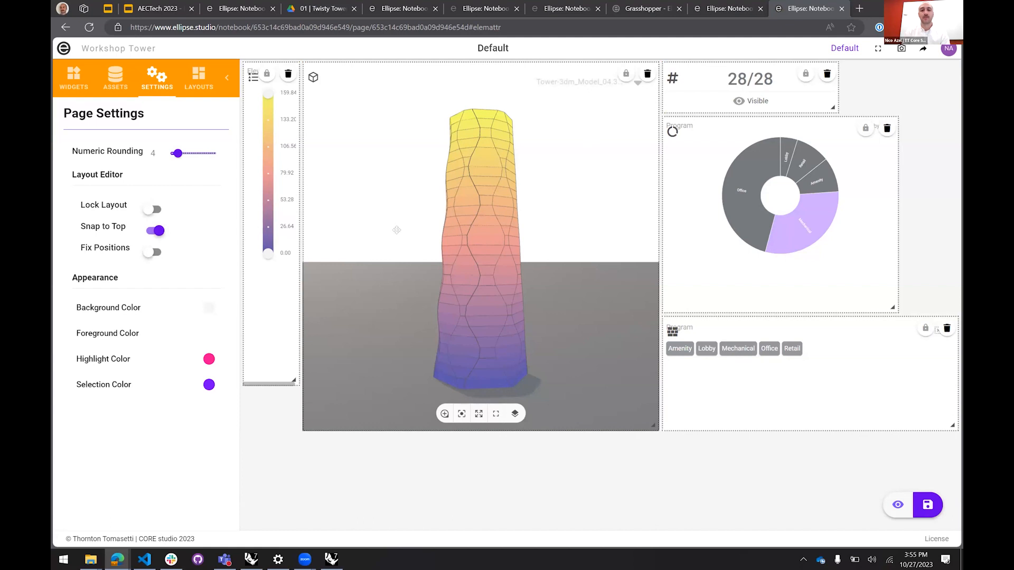
pyautogui.click(156, 230)
pyautogui.moveTo(470, 124); pyautogui.dragTo(455, 275)
pyautogui.moveTo(271, 290); pyautogui.dragTo(271, 458)
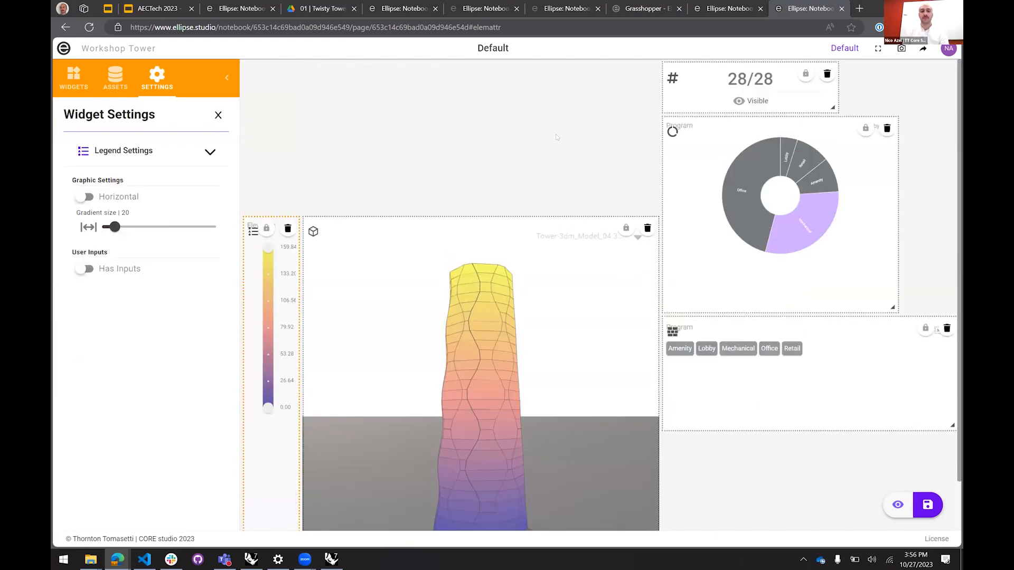
# Turn Snap to Top back on and try to place the Program toggle grid lower on the page
pyautogui.click(218, 114)
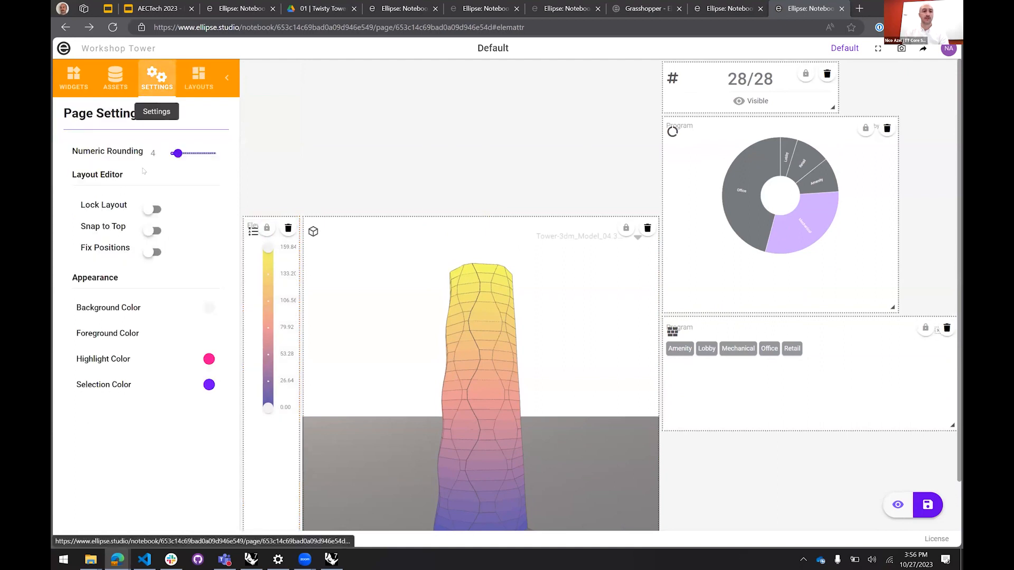
pyautogui.click(152, 230)
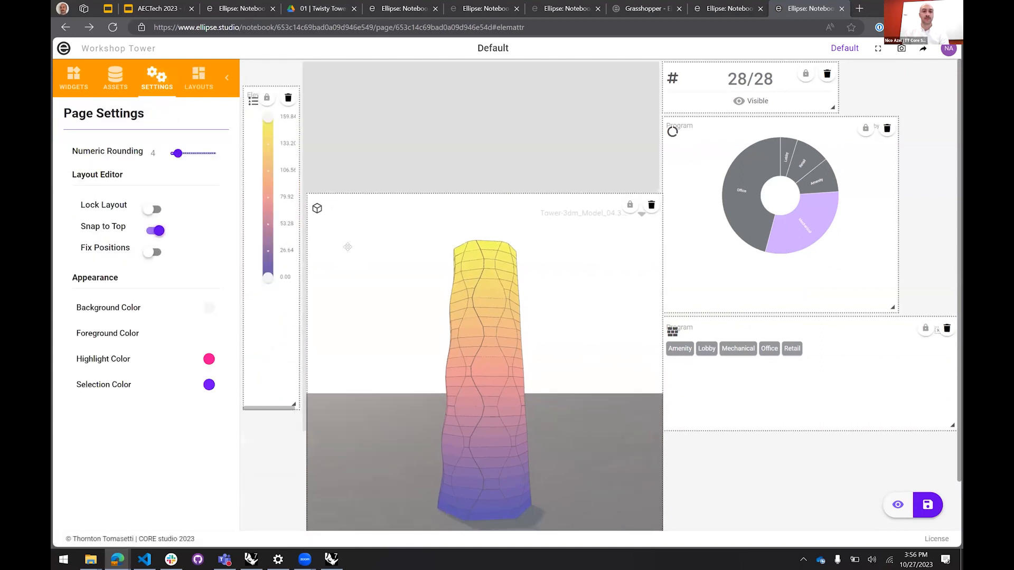
pyautogui.click(548, 264)
pyautogui.click(776, 283)
pyautogui.moveTo(775, 376); pyautogui.dragTo(791, 484)
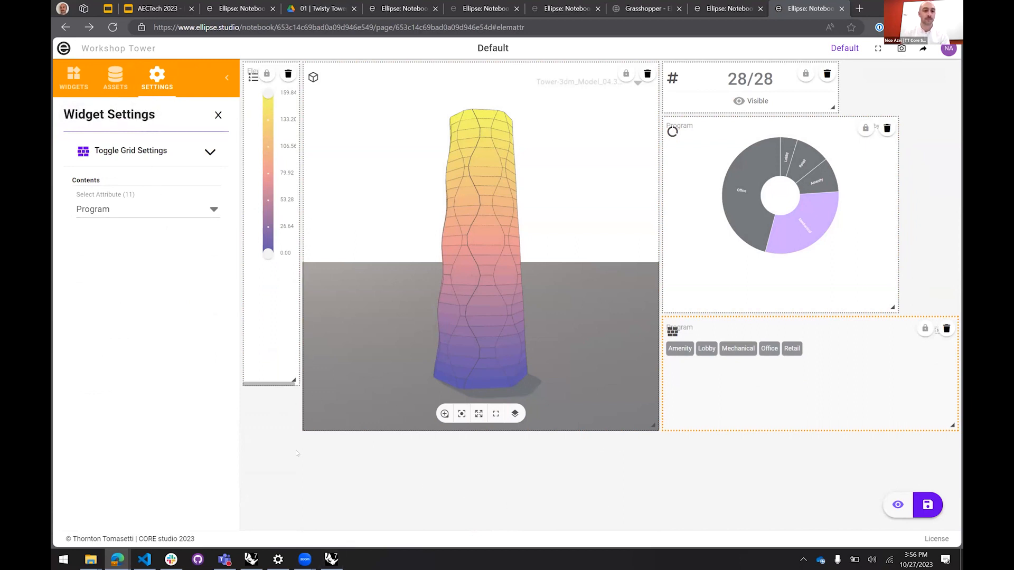
# Lock the 3D viewer and Elevation legend widgets individually instead of the whole layout, and return the page to view mode
pyautogui.click(170, 94)
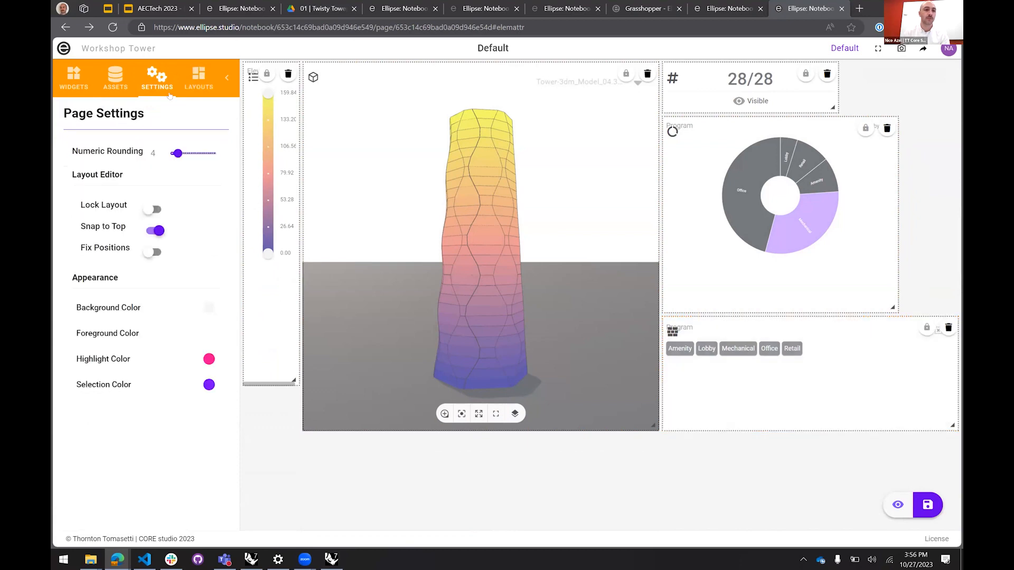
pyautogui.click(148, 209)
pyautogui.click(148, 210)
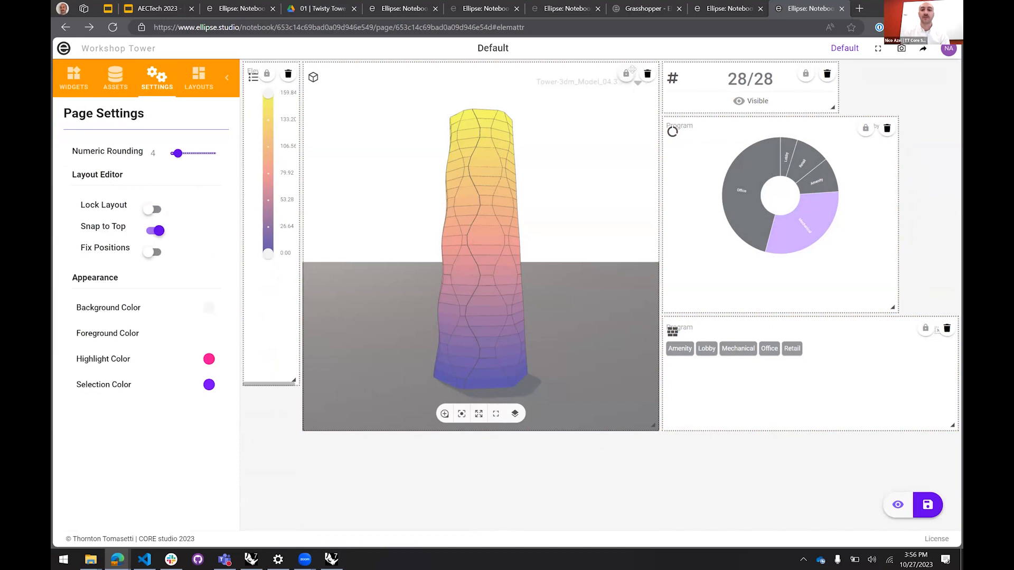
pyautogui.click(296, 71)
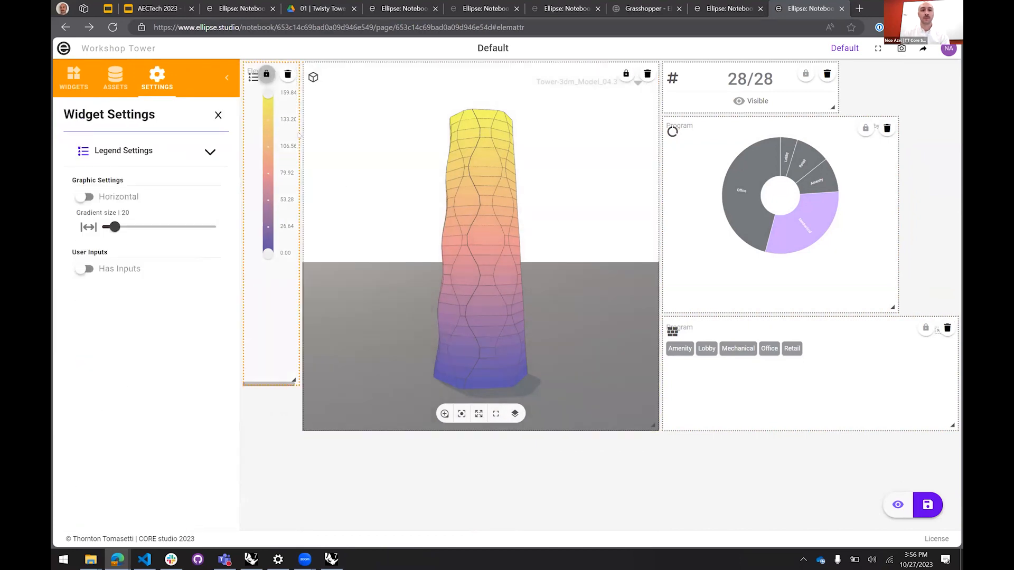
pyautogui.click(622, 505)
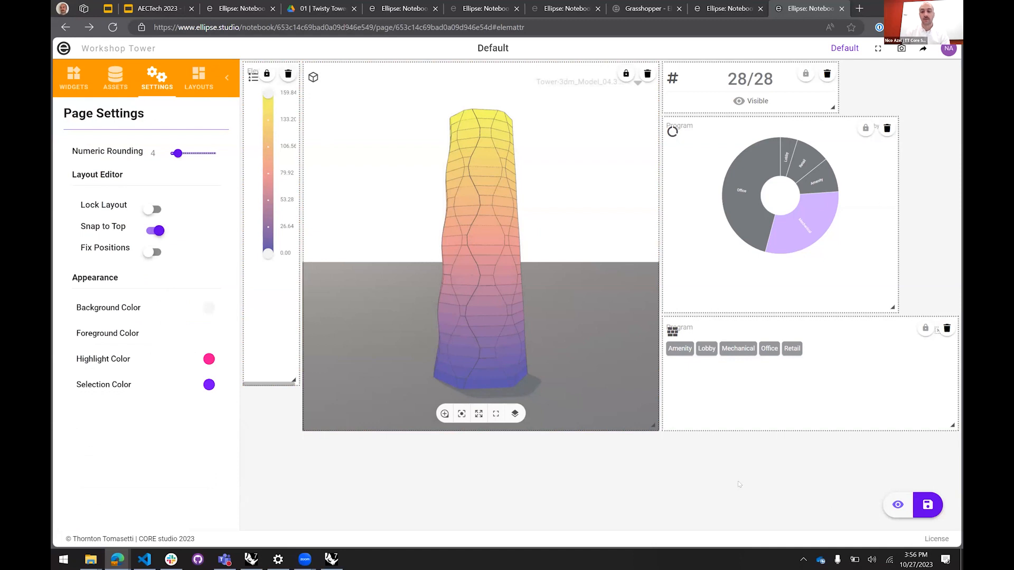
pyautogui.click(899, 505)
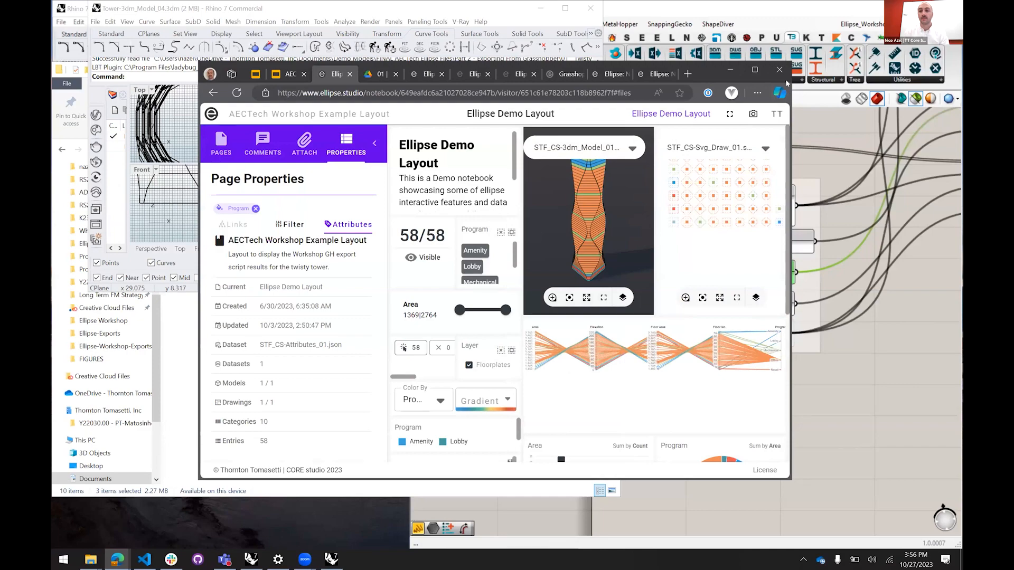
# In the Ellipse Demo Layout notebook, select the mid-range floors along the Floor Area axis of the parallel coordinates chart
pyautogui.click(754, 69)
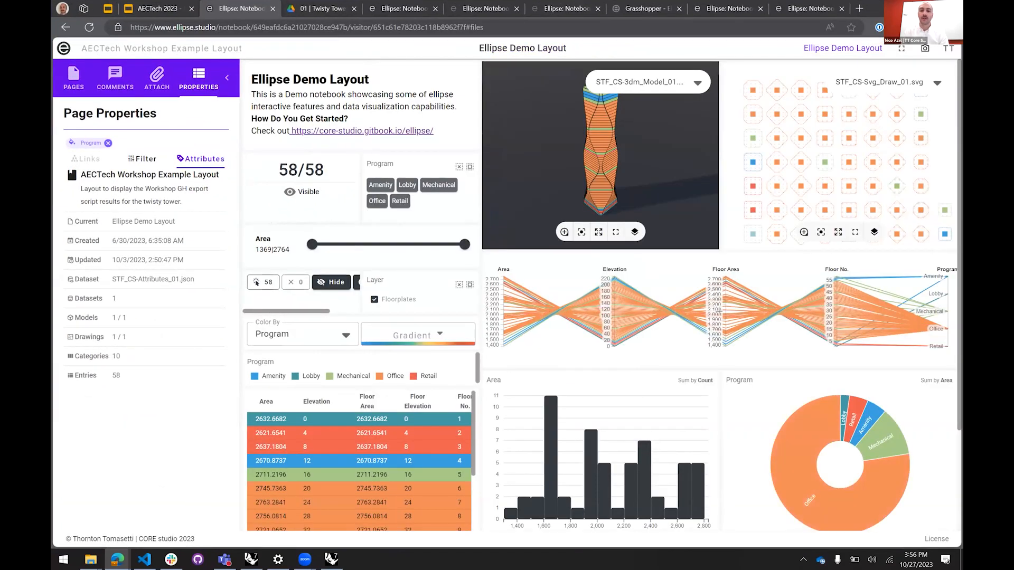
pyautogui.moveTo(723, 299)
pyautogui.mouseDown()
pyautogui.moveTo(724, 314)
pyautogui.moveTo(724, 288)
pyautogui.mouseUp()
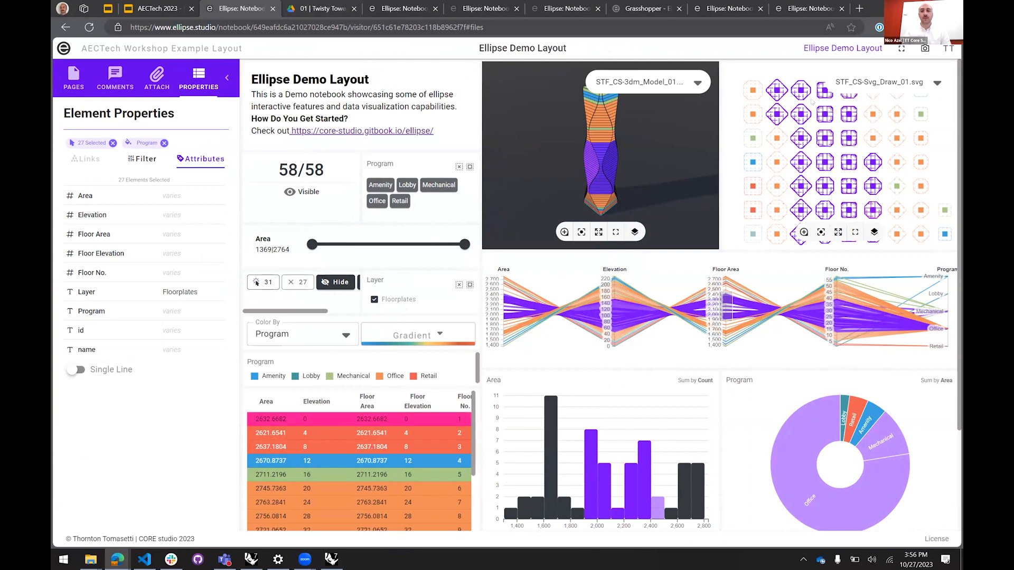
pyautogui.doubleClick(878, 10)
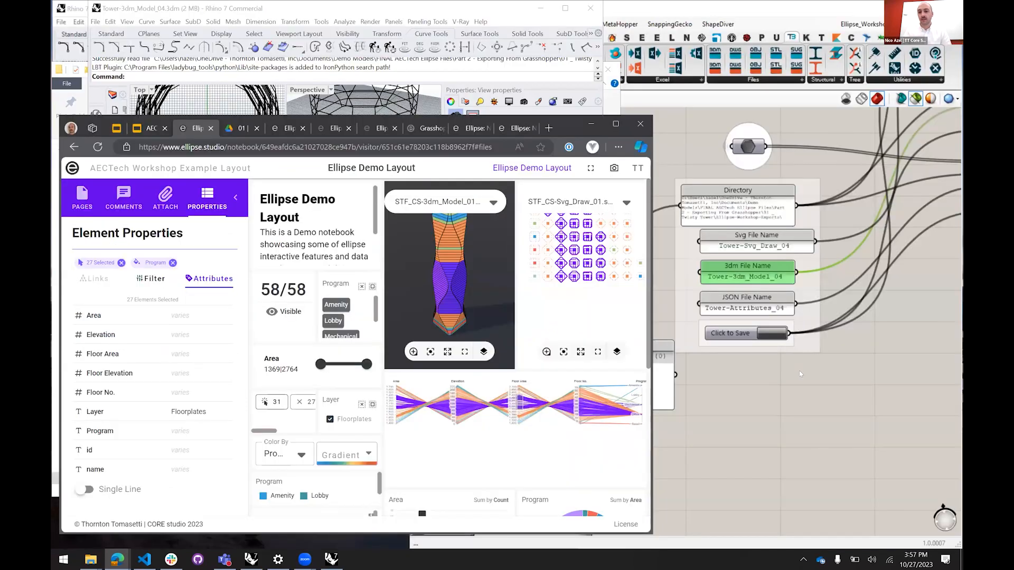
# Switch to Grasshopper and examine the tower export definition from the Export Folder group to the inputs above Build Attributes Per Floor
pyautogui.click(800, 374)
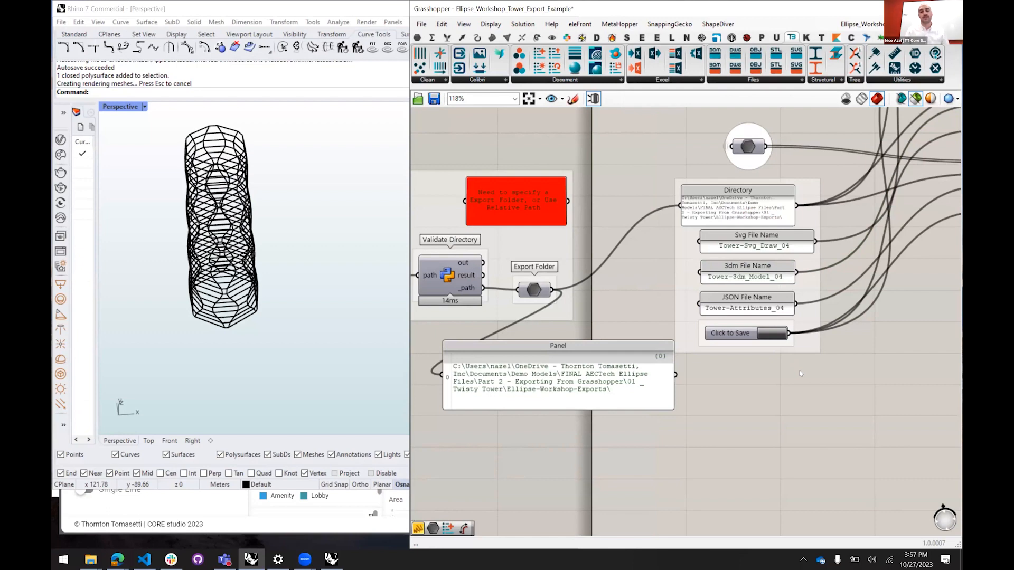
pyautogui.scroll(-5, 729, 373)
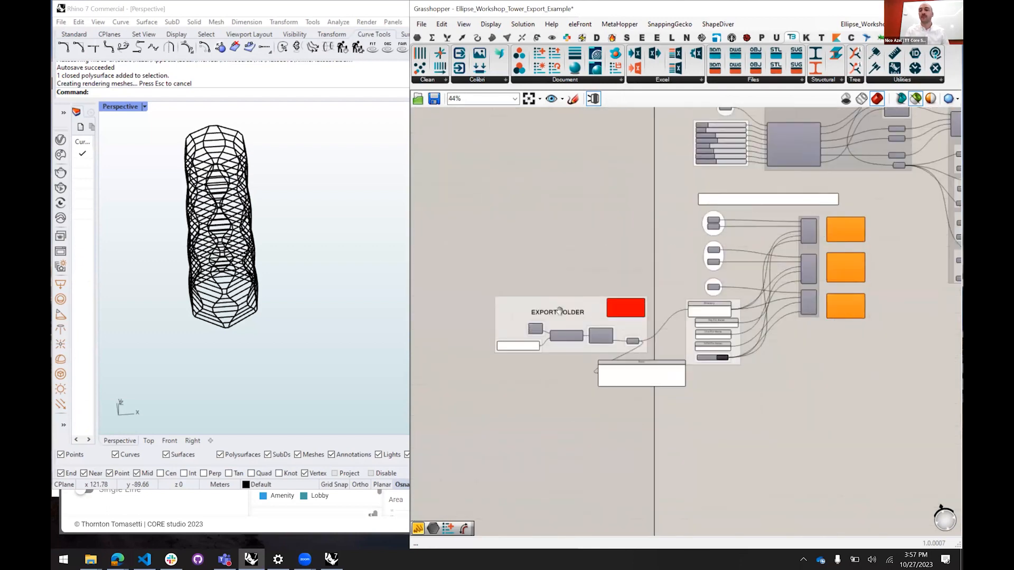
pyautogui.moveTo(549, 270); pyautogui.dragTo(535, 354)
pyautogui.moveTo(492, 179); pyautogui.dragTo(461, 260)
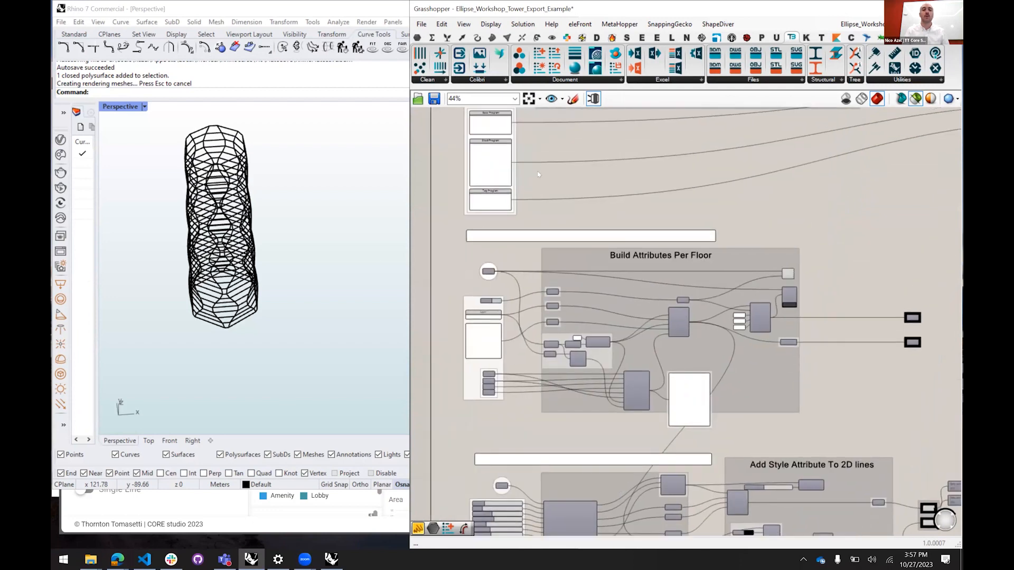
pyautogui.moveTo(534, 168); pyautogui.dragTo(540, 250)
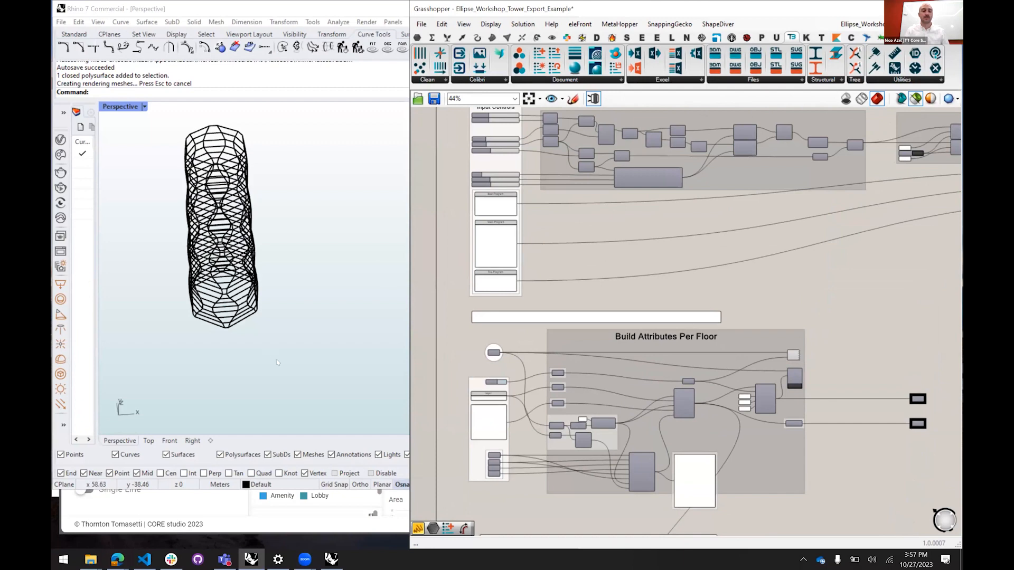
# Switch back to the Ellipse Demo Layout notebook in the browser, enlarge its window, and clear the floor selection
pyautogui.click(271, 524)
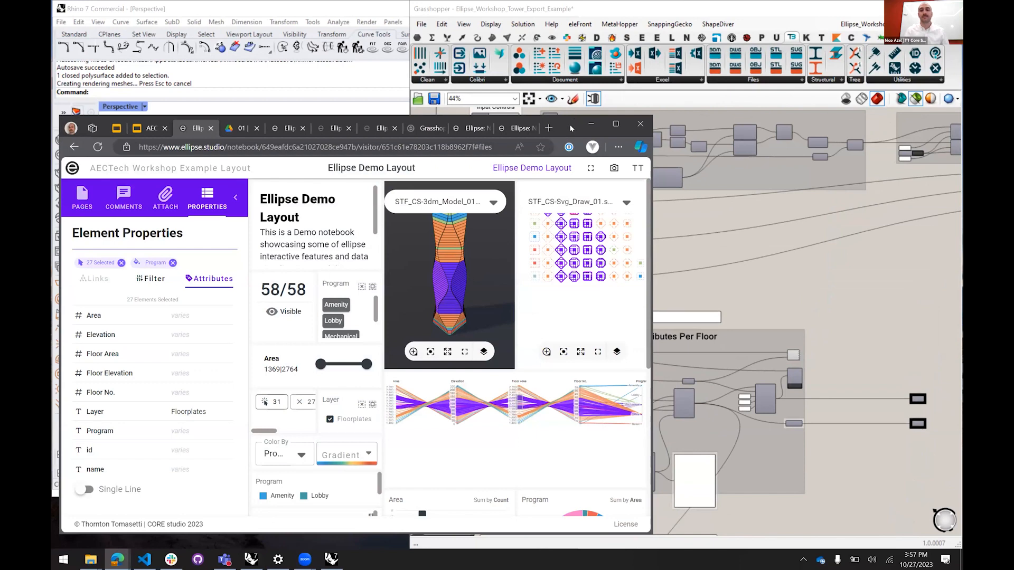
pyautogui.moveTo(568, 127); pyautogui.dragTo(562, 71)
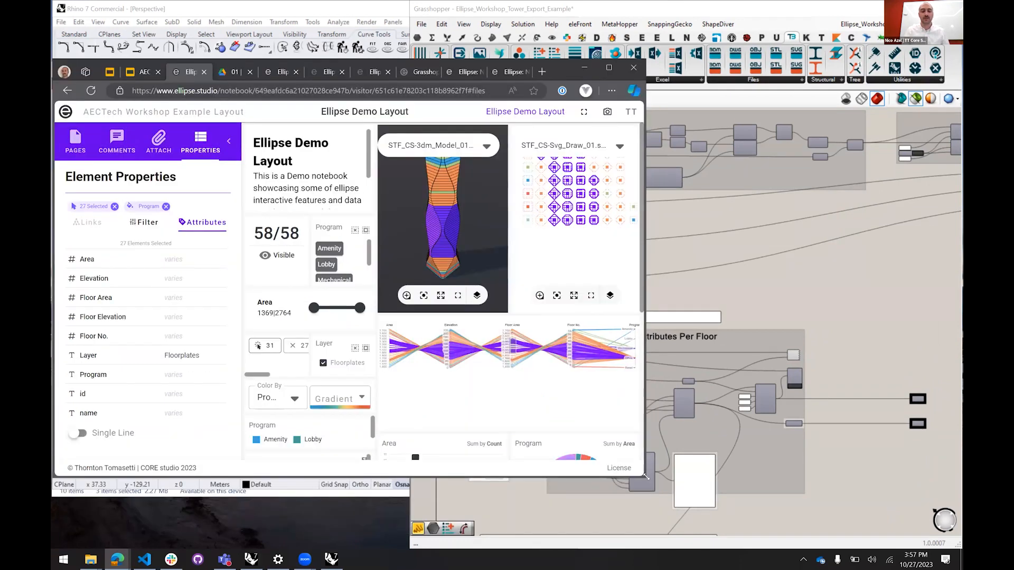
pyautogui.moveTo(645, 476); pyautogui.dragTo(836, 526)
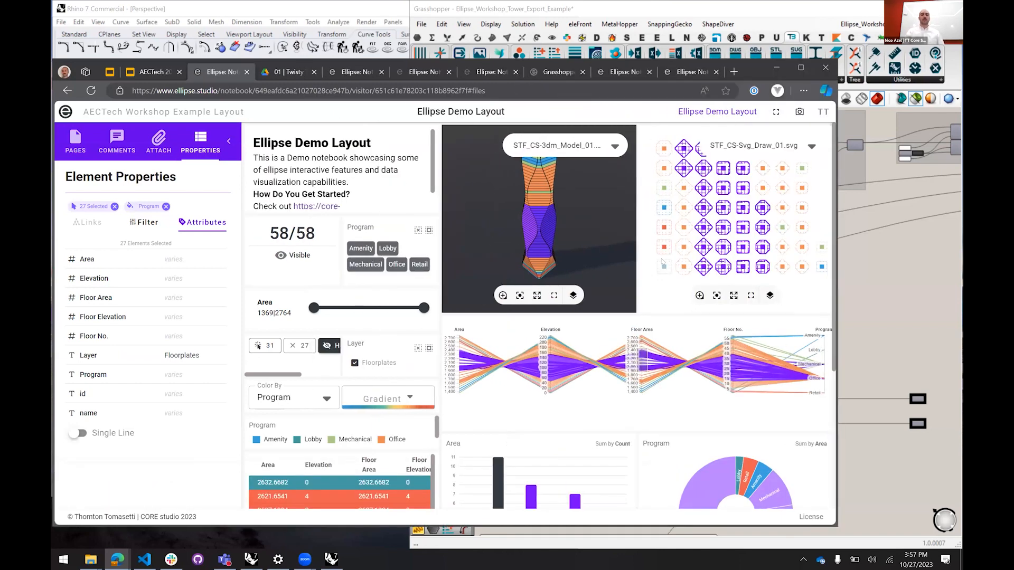
pyautogui.click(663, 264)
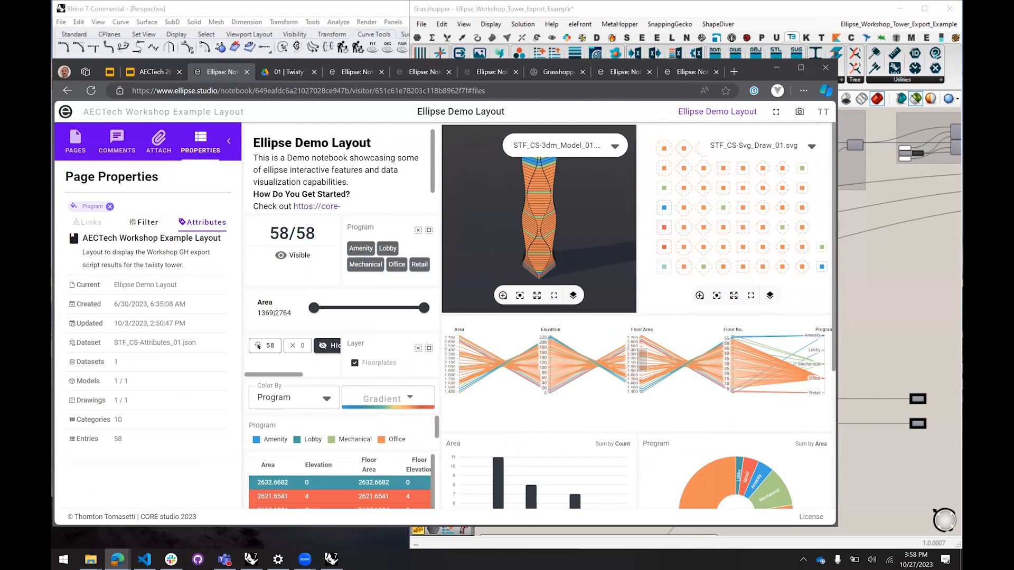
# Switch to the Workshop Tower notebook, review the widgets available for its page, and save the layout
pyautogui.click(681, 74)
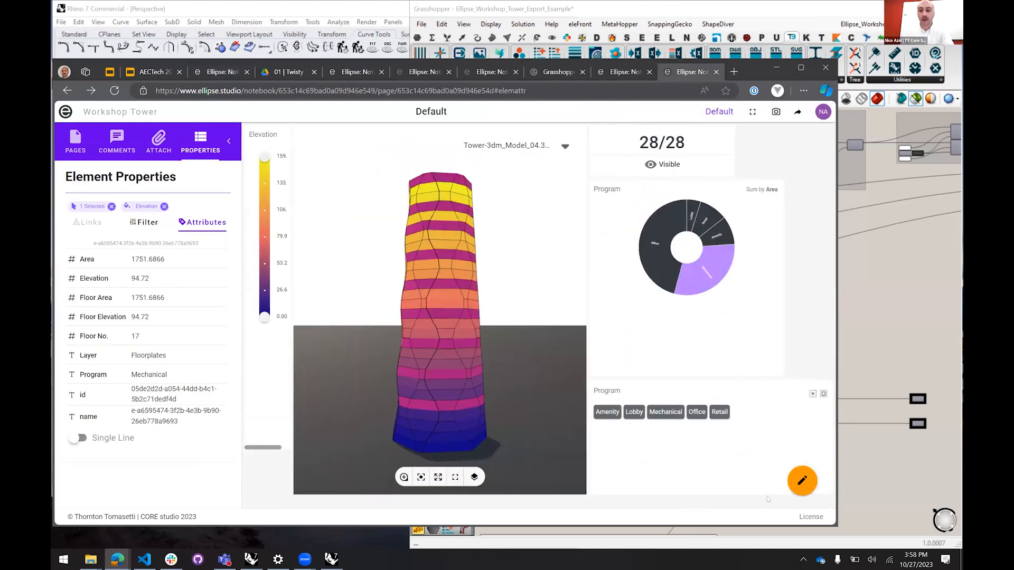
pyautogui.click(801, 482)
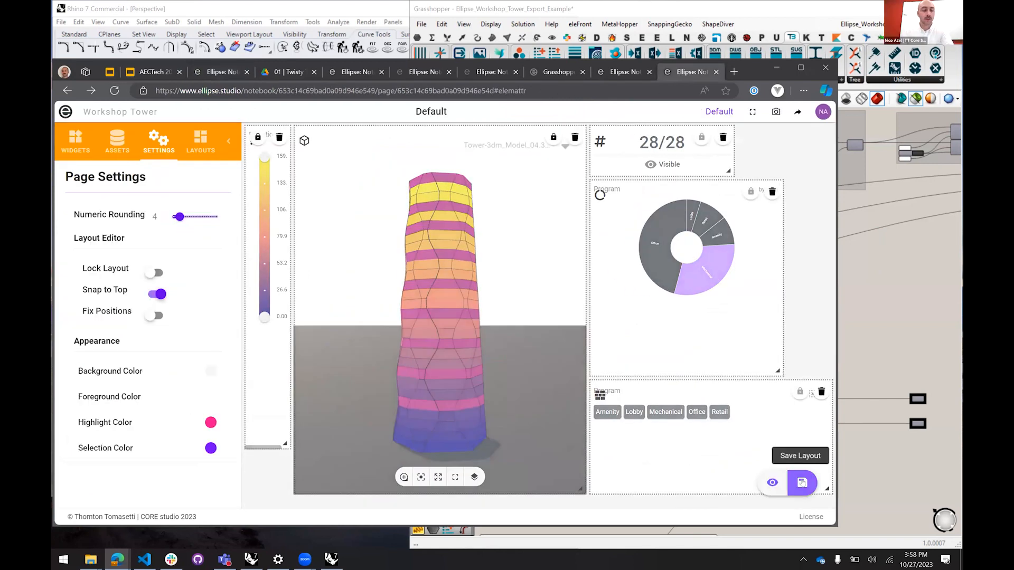
pyautogui.click(80, 137)
pyautogui.scroll(-3, 95, 290)
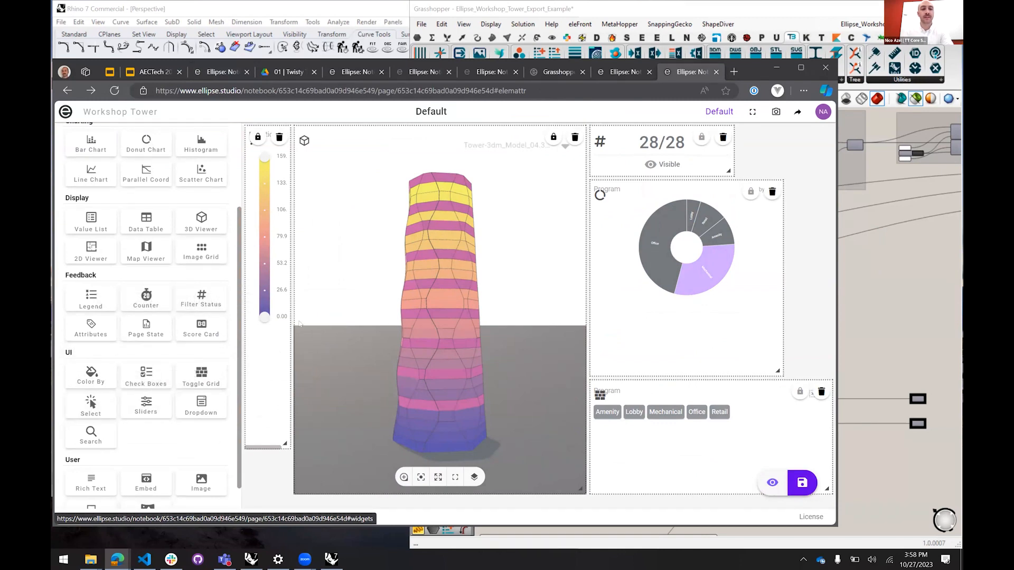
pyautogui.click(801, 482)
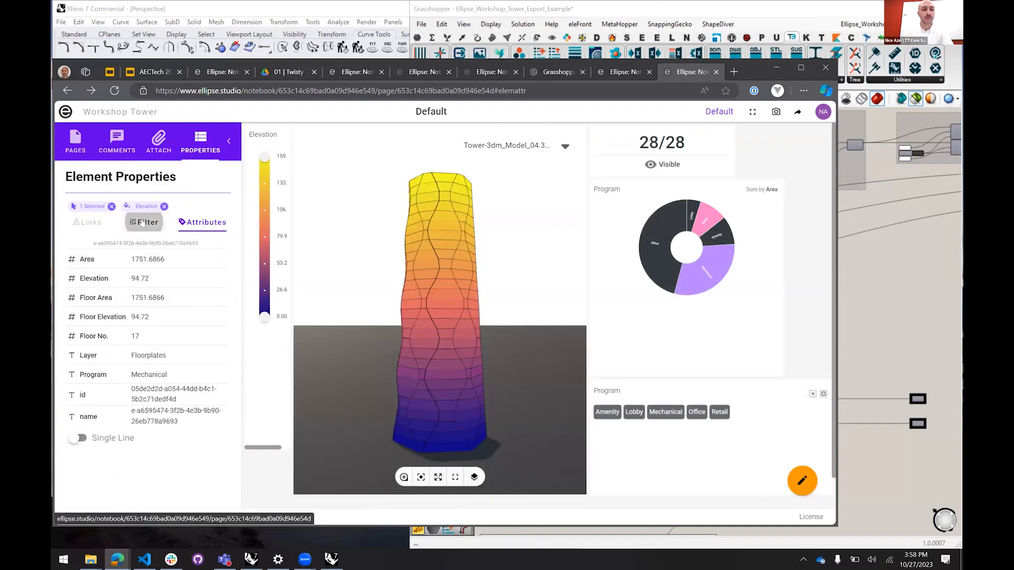
# Select a mid-height Office floor in the tower and color the model by its Area attribute
pyautogui.click(144, 221)
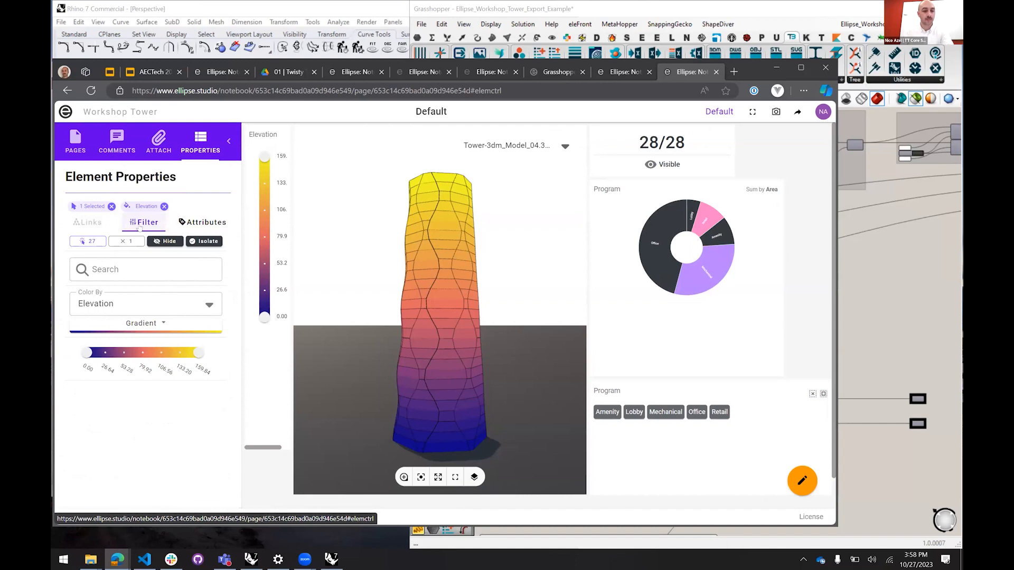
pyautogui.click(152, 304)
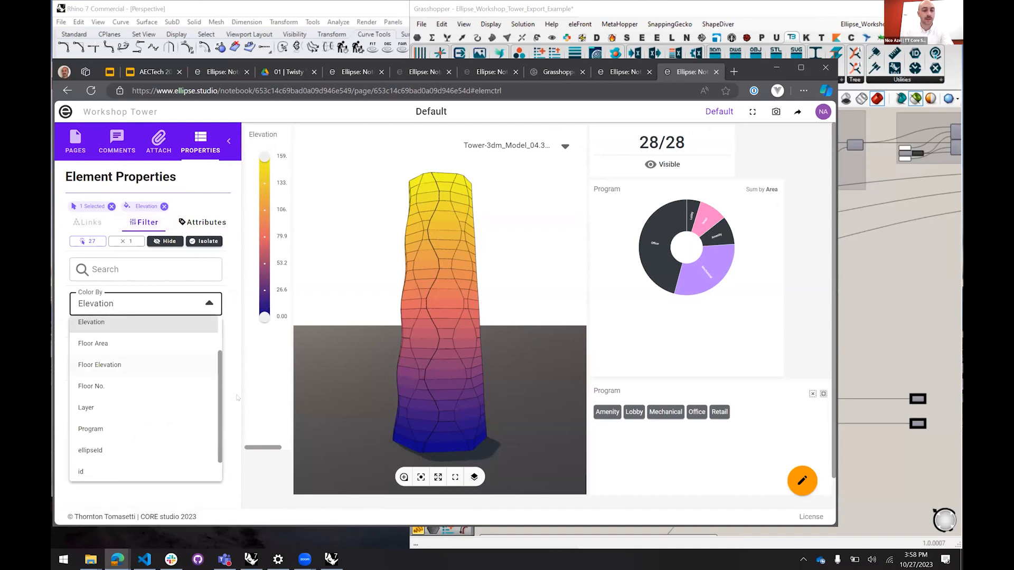
pyautogui.click(232, 377)
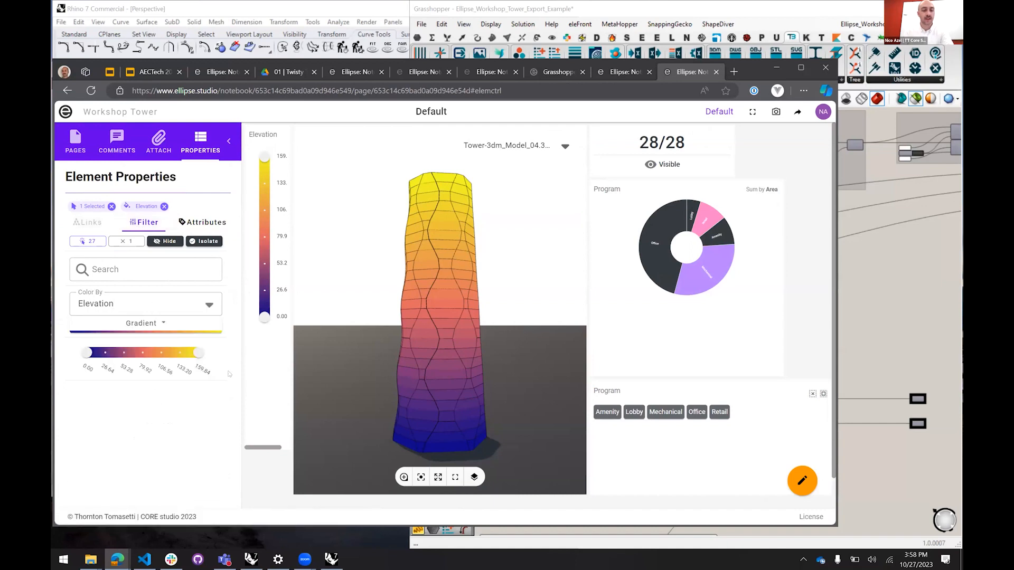
pyautogui.click(445, 299)
pyautogui.click(188, 223)
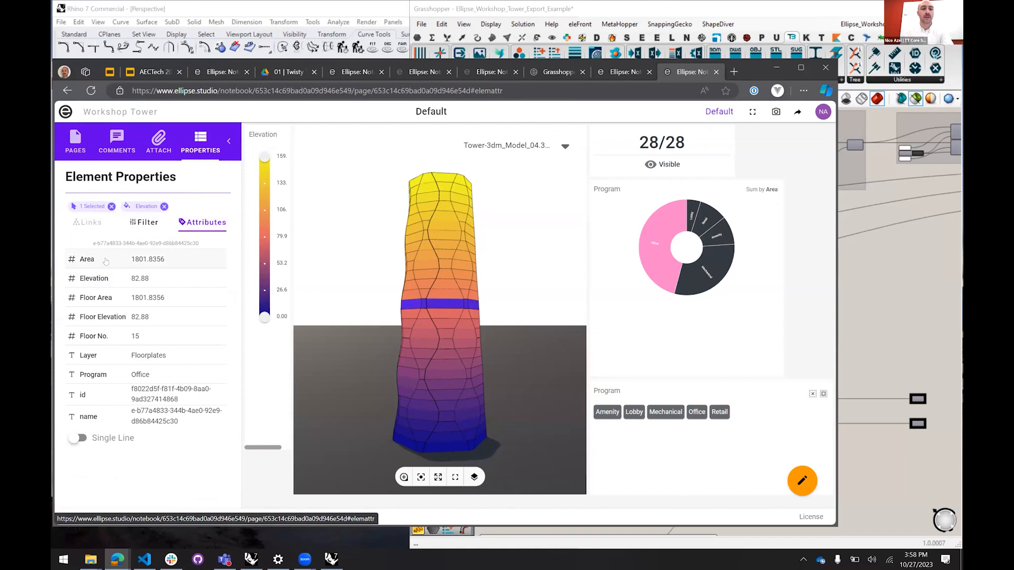
pyautogui.click(106, 261)
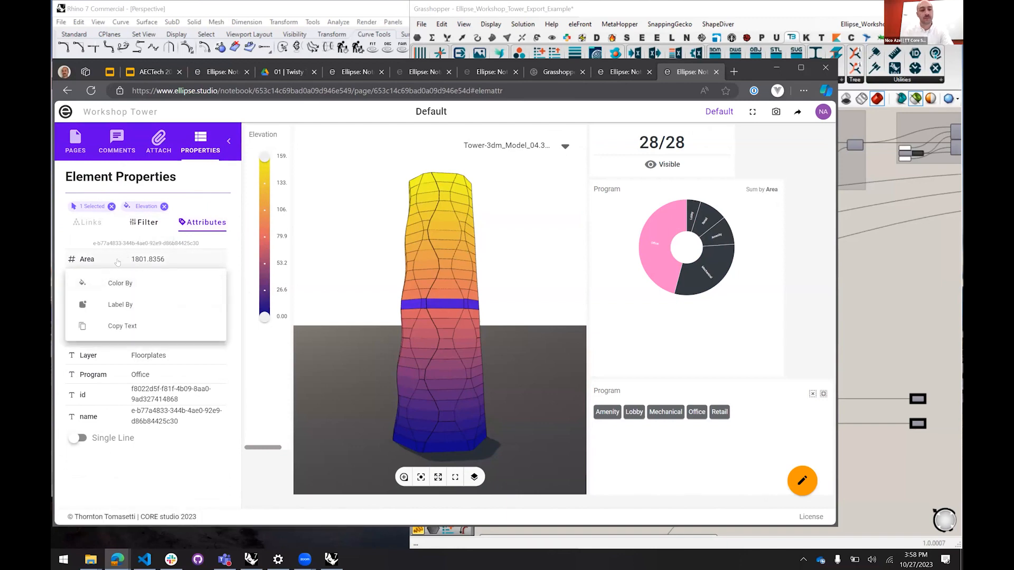
pyautogui.click(125, 285)
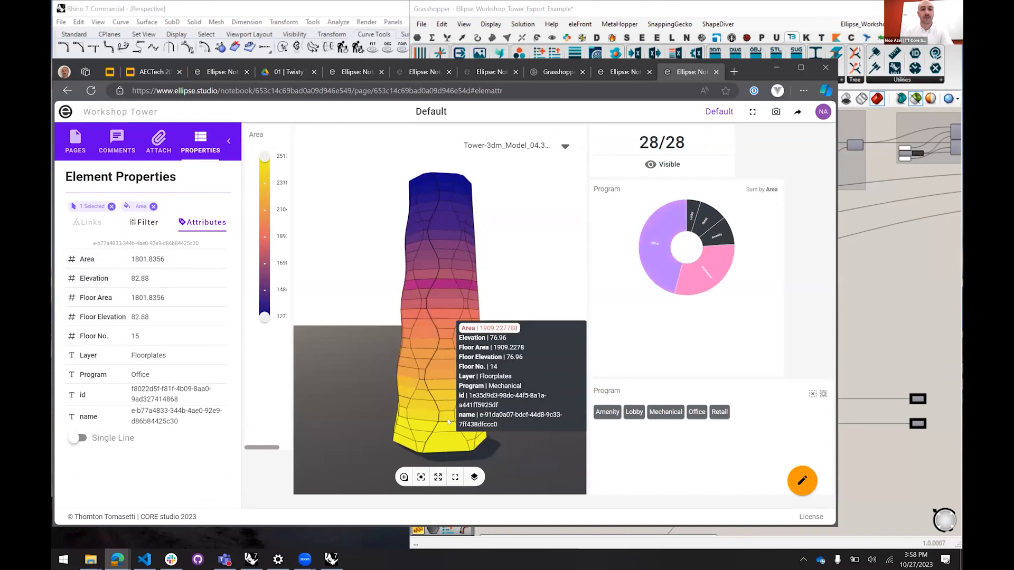
# Narrow the Area color range from both ends to the tower's middle floors and clear the floor selection
pyautogui.moveTo(265, 318); pyautogui.dragTo(264, 297)
pyautogui.moveTo(264, 158); pyautogui.dragTo(264, 205)
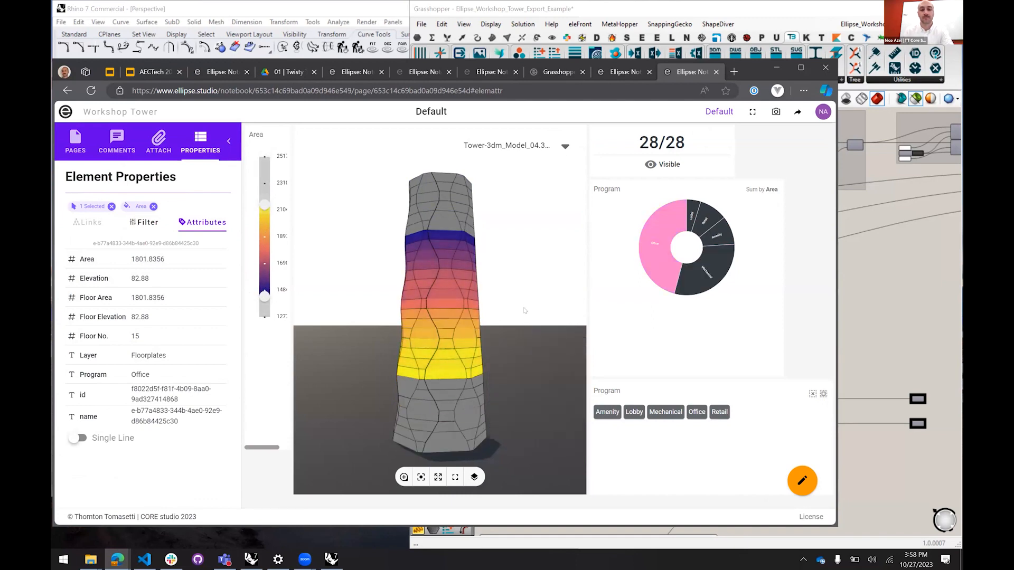
pyautogui.moveTo(536, 307)
pyautogui.mouseDown()
pyautogui.moveTo(532, 338)
pyautogui.moveTo(530, 316)
pyautogui.mouseUp()
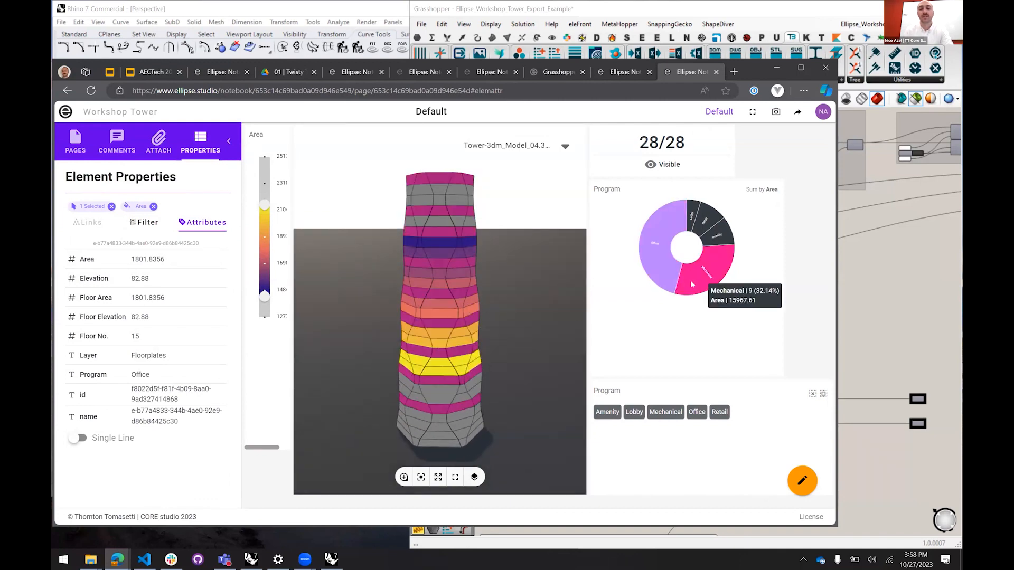
pyautogui.click(633, 324)
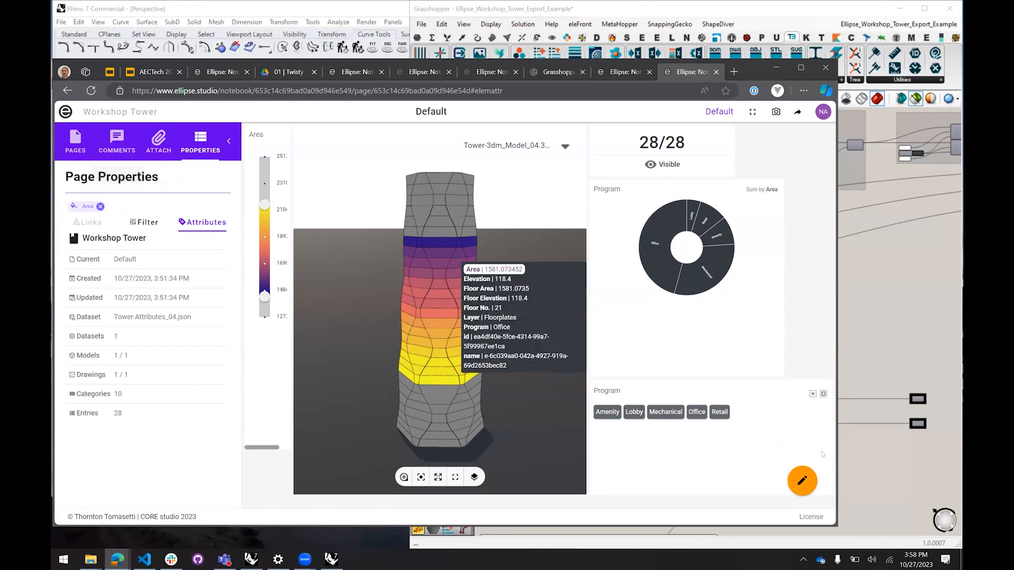
# Edit the page layout and add a Rich Text widget above the 3D viewer
pyautogui.click(802, 480)
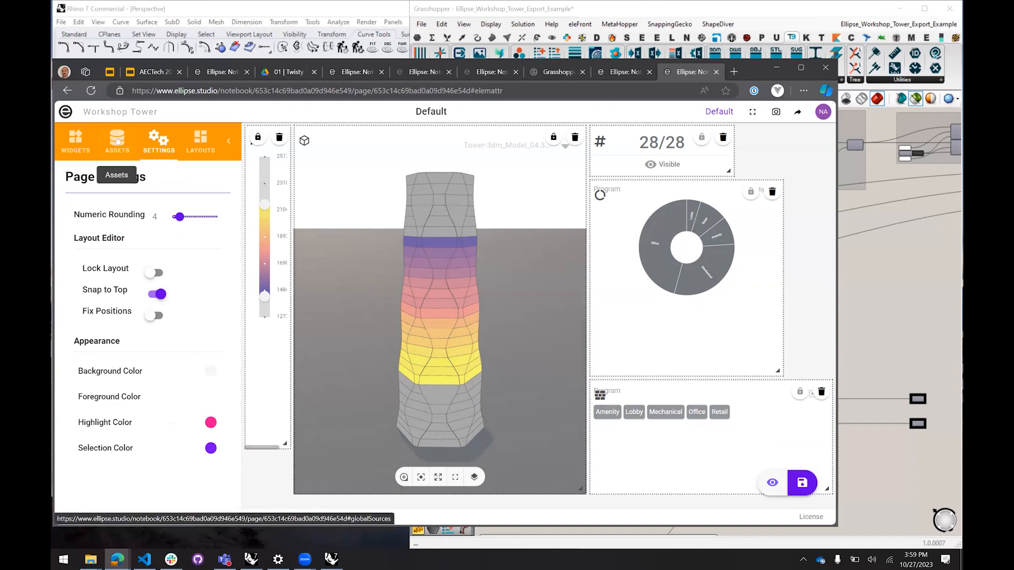
pyautogui.click(75, 140)
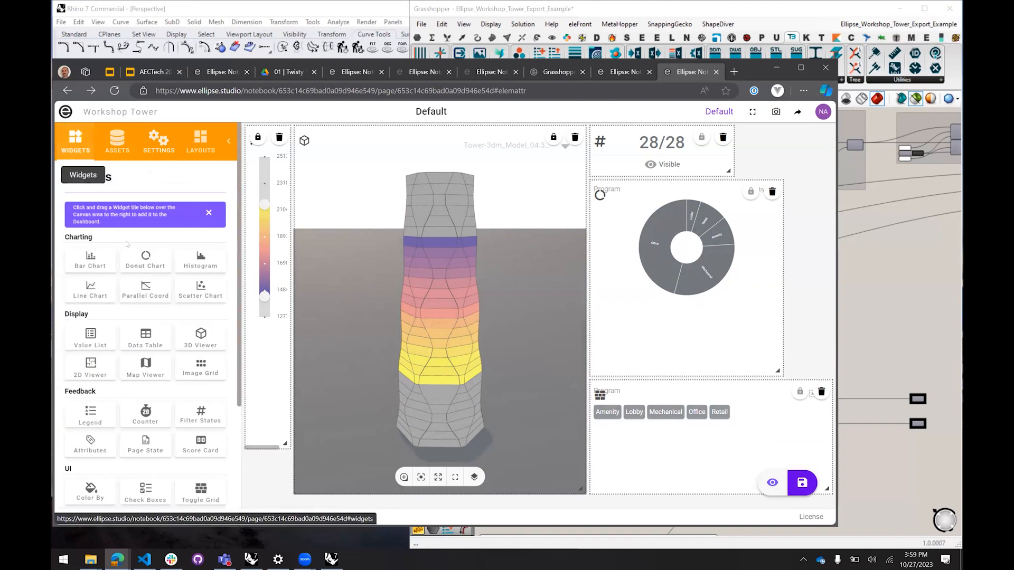
pyautogui.scroll(-3, 219, 400)
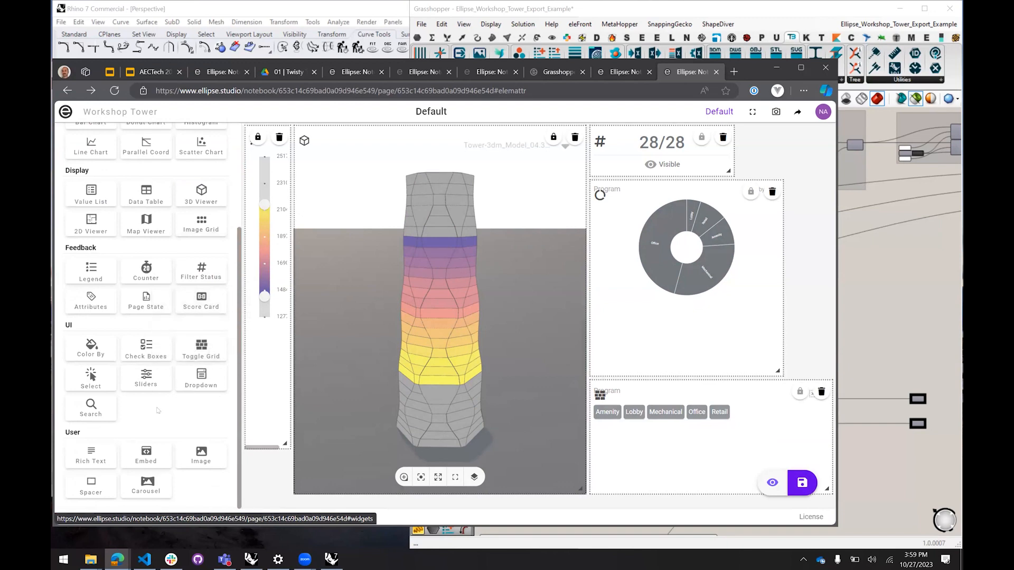
pyautogui.moveTo(102, 449); pyautogui.dragTo(361, 289)
pyautogui.moveTo(91, 455); pyautogui.dragTo(352, 135)
pyautogui.scroll(4, 202, 225)
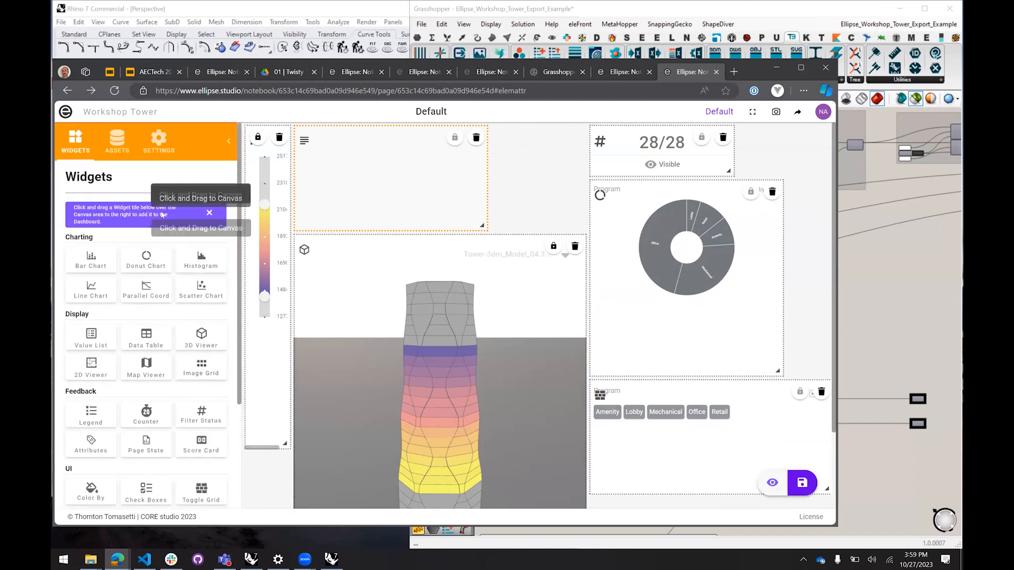
# Write "AECTech Ellipse!" and "First Tower Upload Example" on two lines in Huge text in the Rich Text widget's expanded editor
pyautogui.click(118, 143)
pyautogui.click(158, 142)
pyautogui.click(222, 238)
pyautogui.click(302, 281)
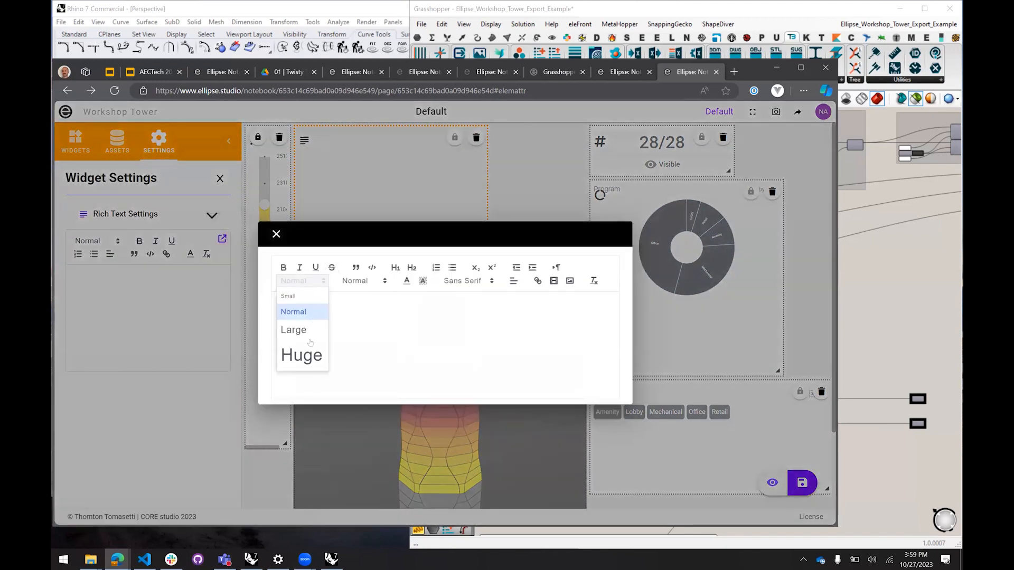
pyautogui.click(308, 351)
pyautogui.write('AECTe')
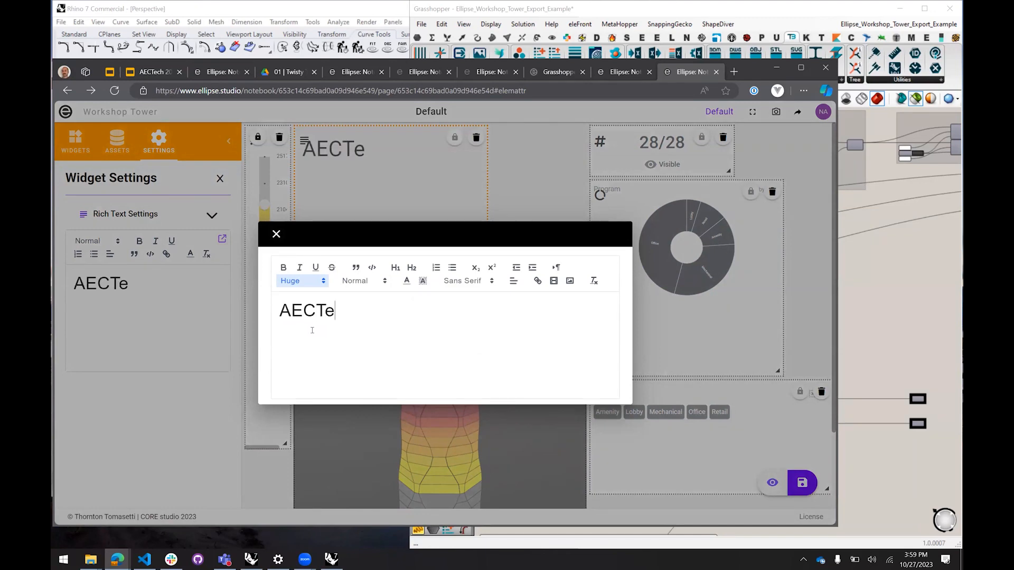
pyautogui.write('ch Ellipse')
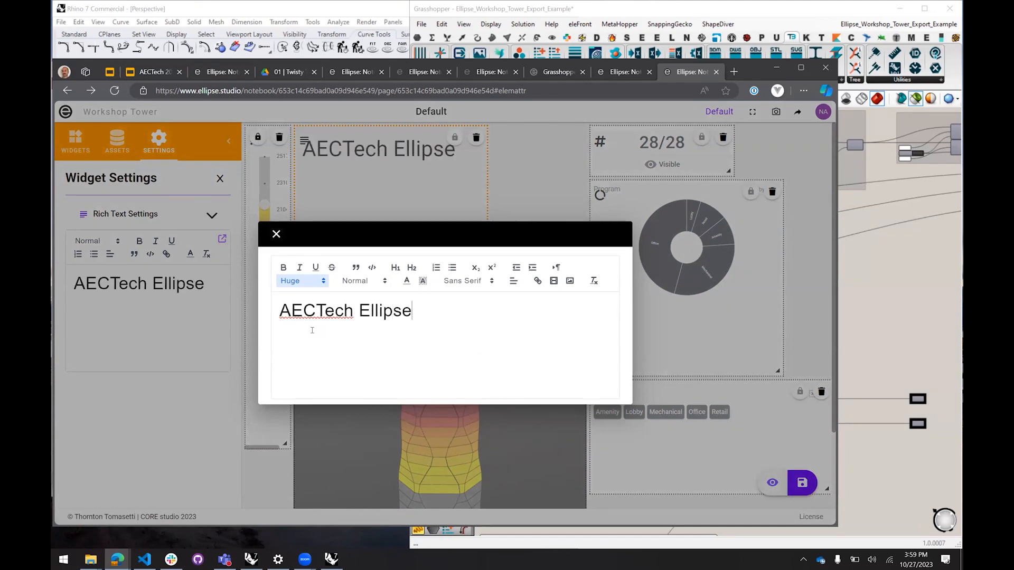
pyautogui.write('!')
pyautogui.press('Return')
pyautogui.write('First ')
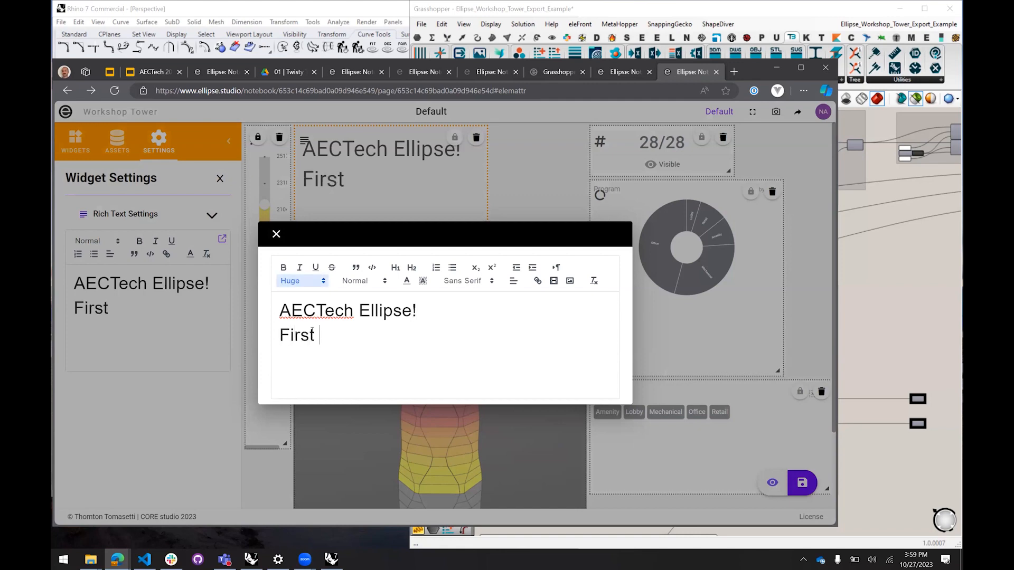
pyautogui.write('Tower Up')
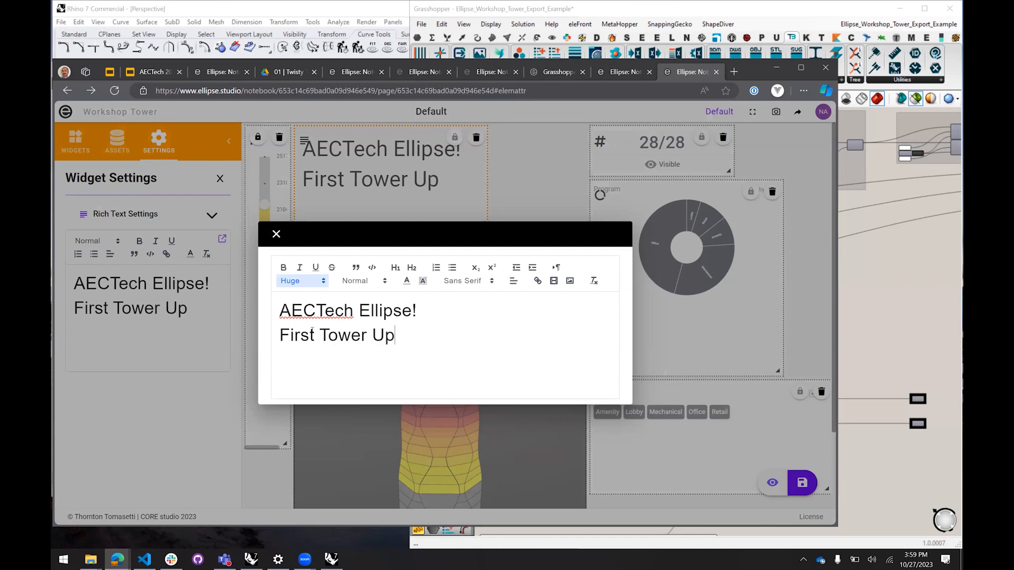
pyautogui.write('load Example')
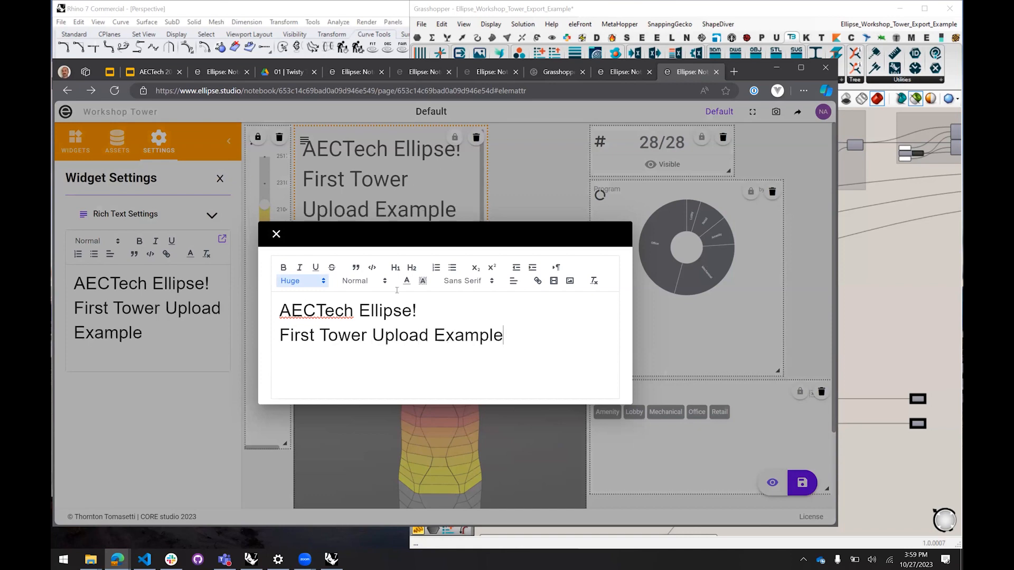
# Set the "First Tower Upload Example" line to Normal size, center both lines, and close the expanded text editor
pyautogui.moveTo(511, 336); pyautogui.dragTo(253, 331)
pyautogui.click(306, 284)
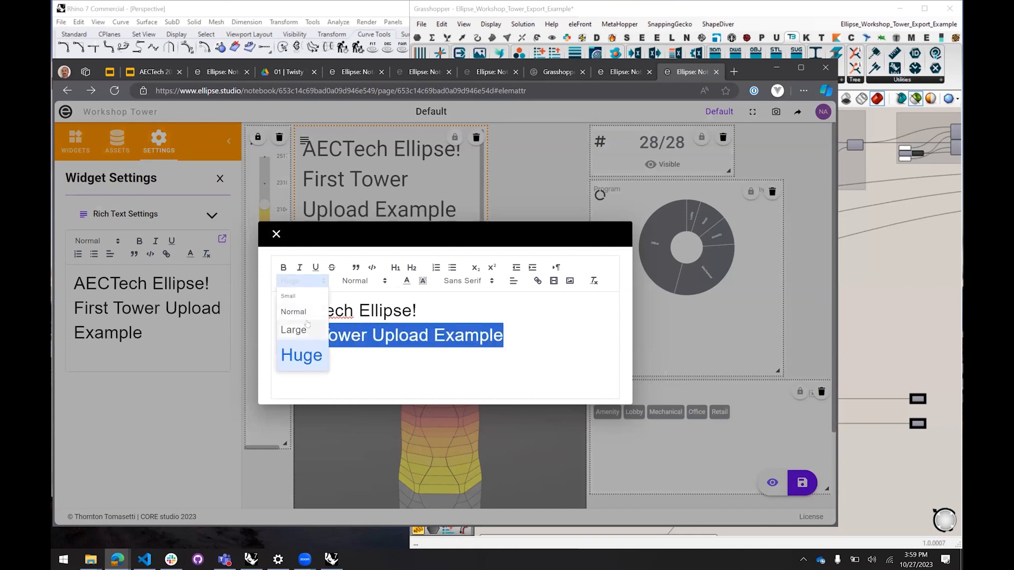
pyautogui.click(305, 312)
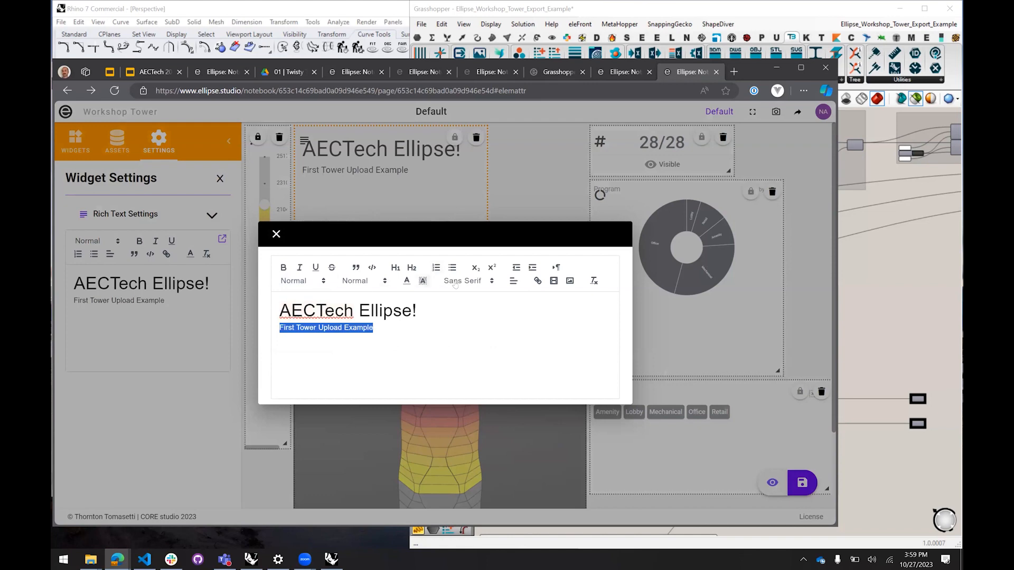
pyautogui.click(510, 283)
pyautogui.click(516, 313)
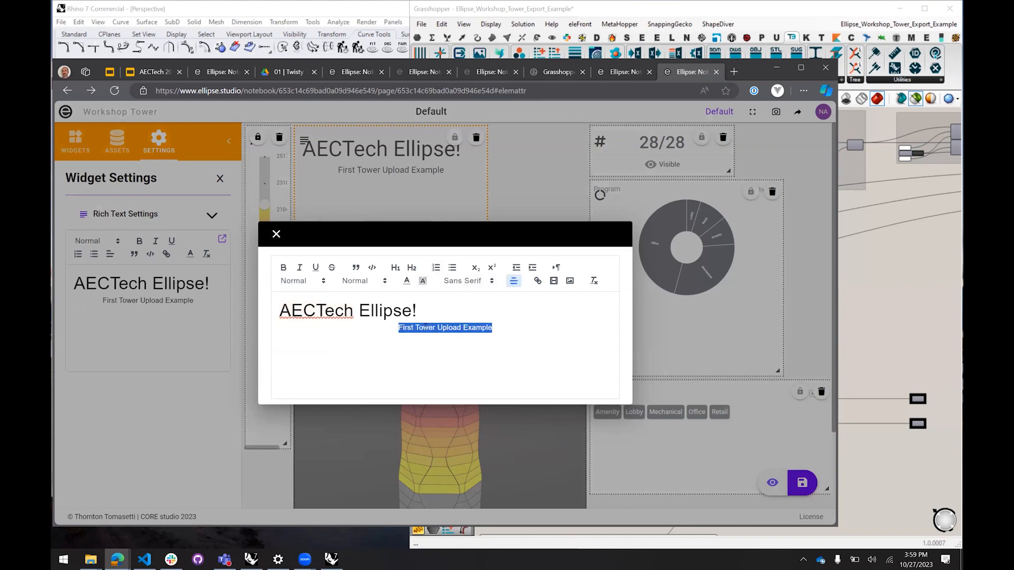
pyautogui.click(502, 329)
pyautogui.moveTo(502, 330); pyautogui.dragTo(216, 296)
pyautogui.click(514, 282)
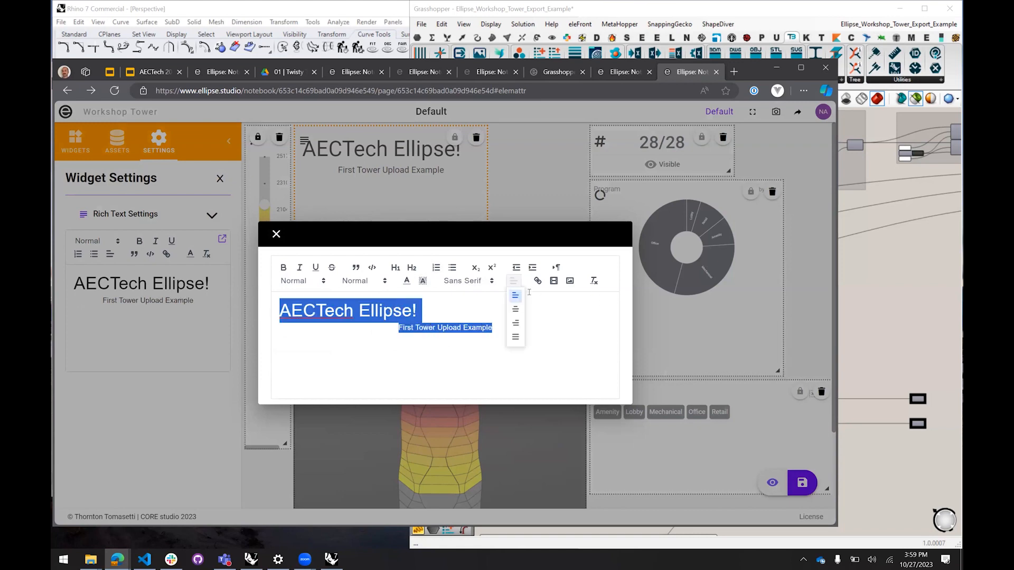
pyautogui.click(512, 310)
pyautogui.click(738, 389)
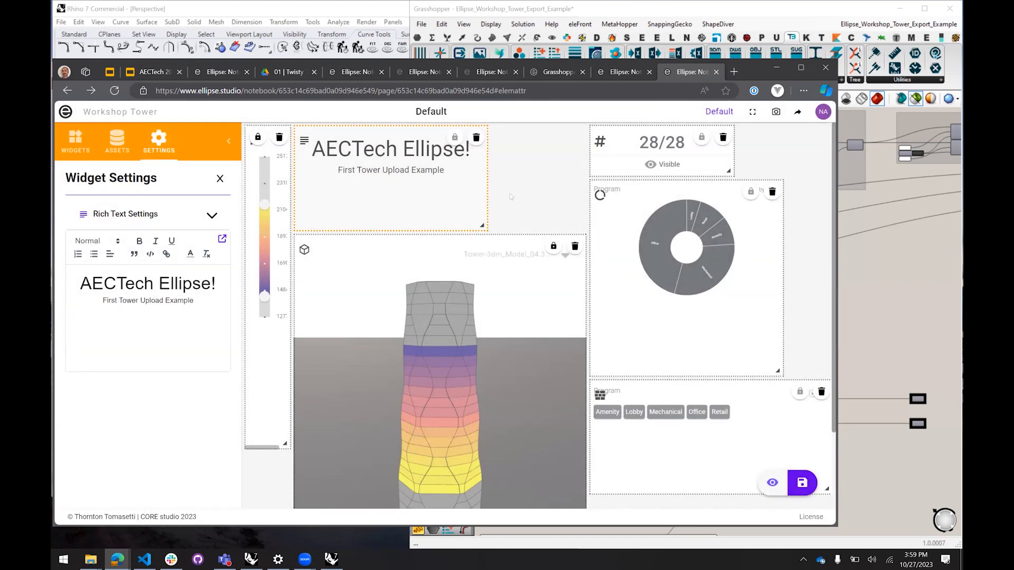
# Resize the Rich Text widget to the 3D viewer's width with less height, and move it above the color legend
pyautogui.click(508, 177)
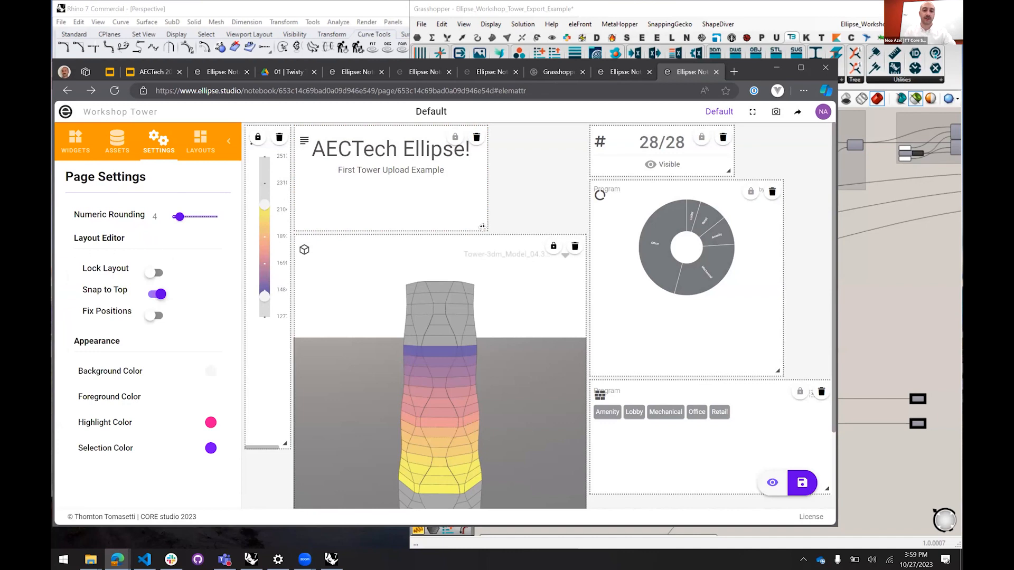
pyautogui.moveTo(483, 227); pyautogui.dragTo(584, 197)
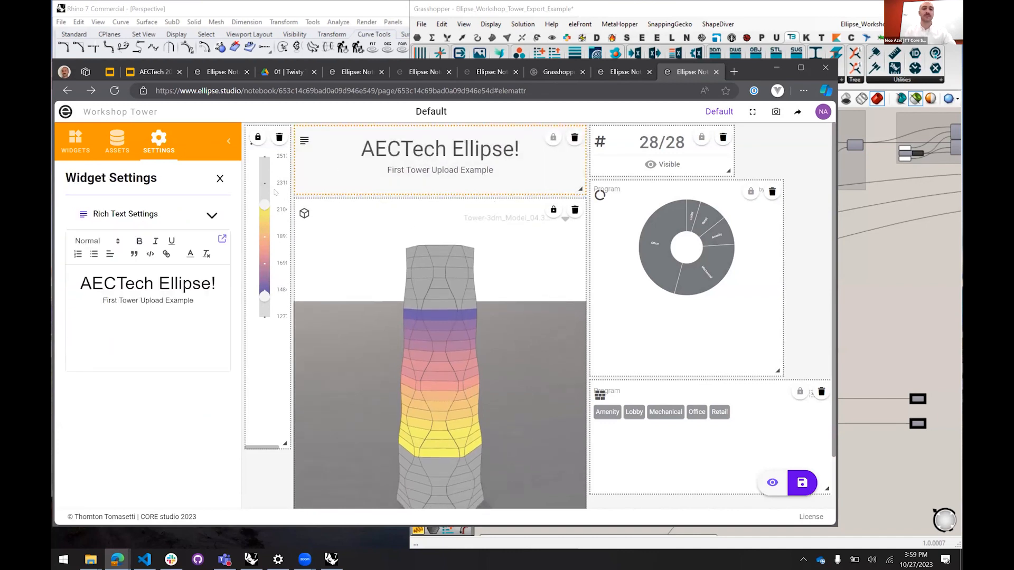
pyautogui.click(259, 403)
pyautogui.moveTo(343, 139); pyautogui.dragTo(299, 140)
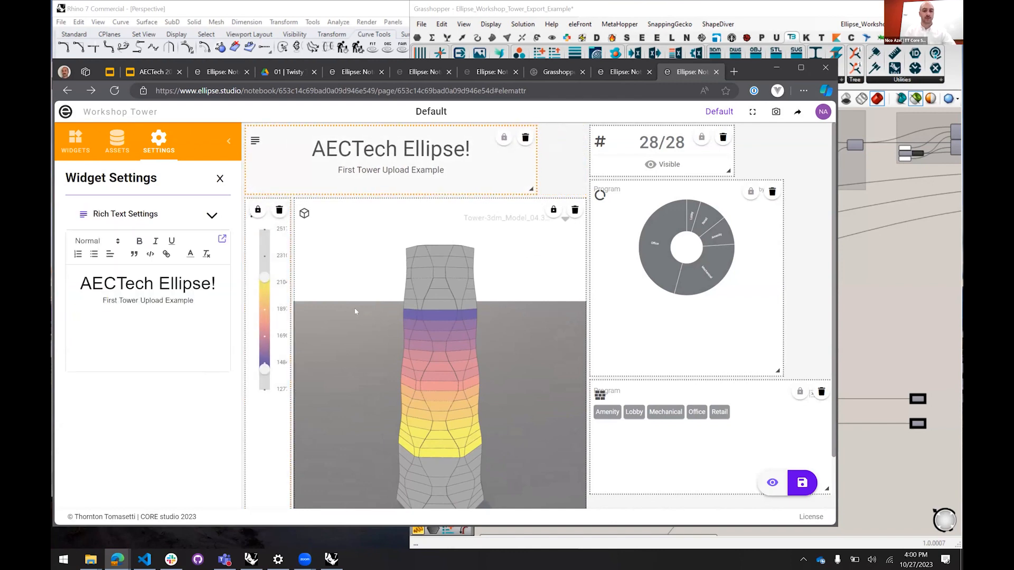
# Switch to Grasshopper, frame the whole tower definition, and capture it with the Snipping Tool
pyautogui.click(898, 246)
pyautogui.moveTo(819, 252); pyautogui.dragTo(629, 279)
pyautogui.scroll(-6, 628, 277)
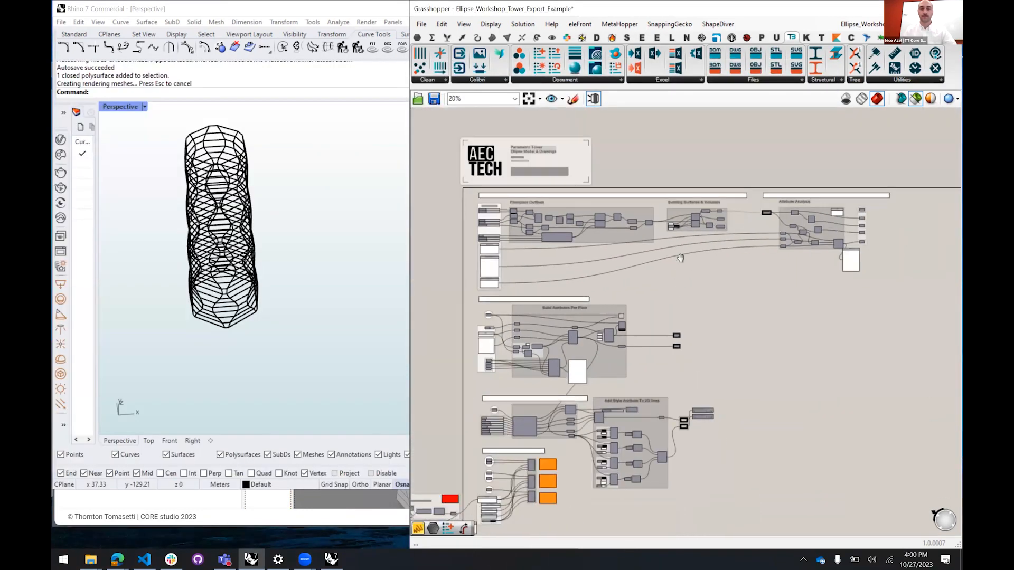
pyautogui.press('super')
pyautogui.write('sn')
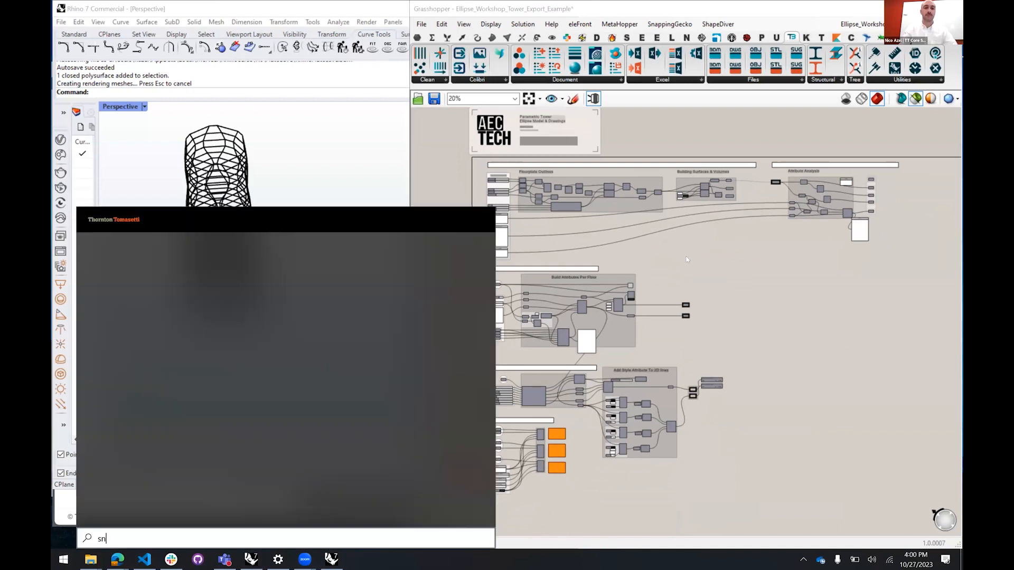
pyautogui.press('Return')
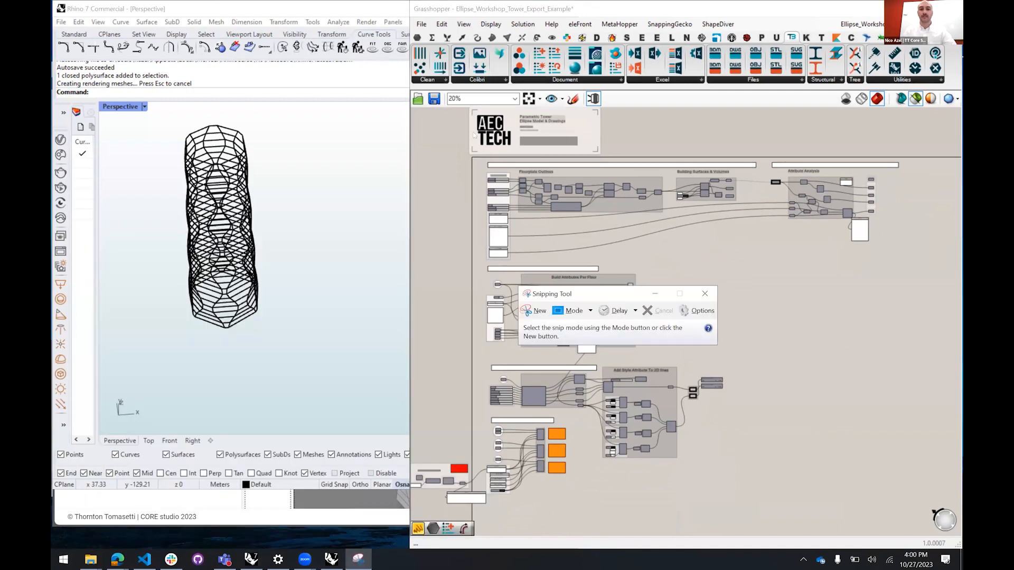
pyautogui.click(536, 311)
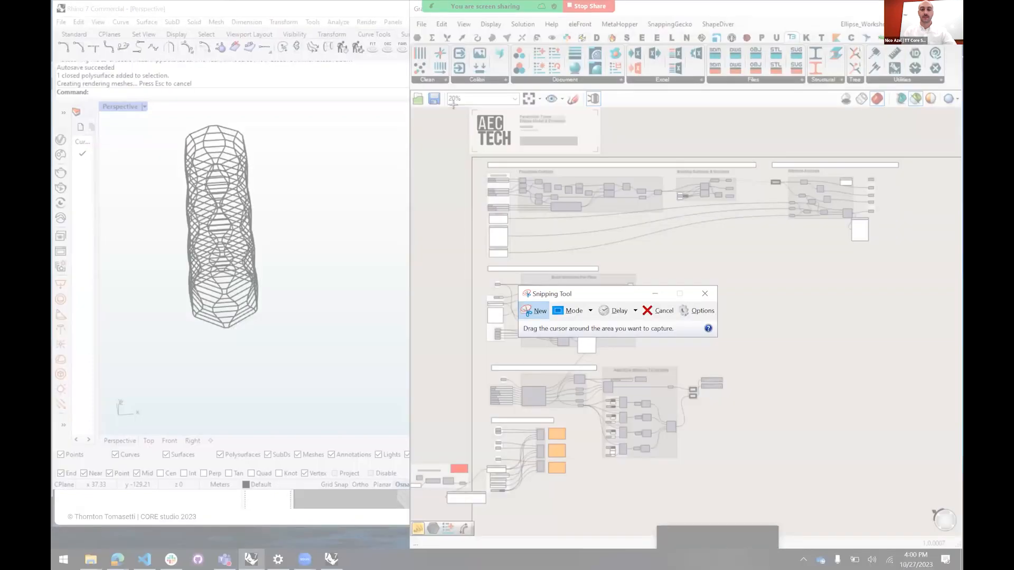
pyautogui.moveTo(456, 108); pyautogui.dragTo(885, 508)
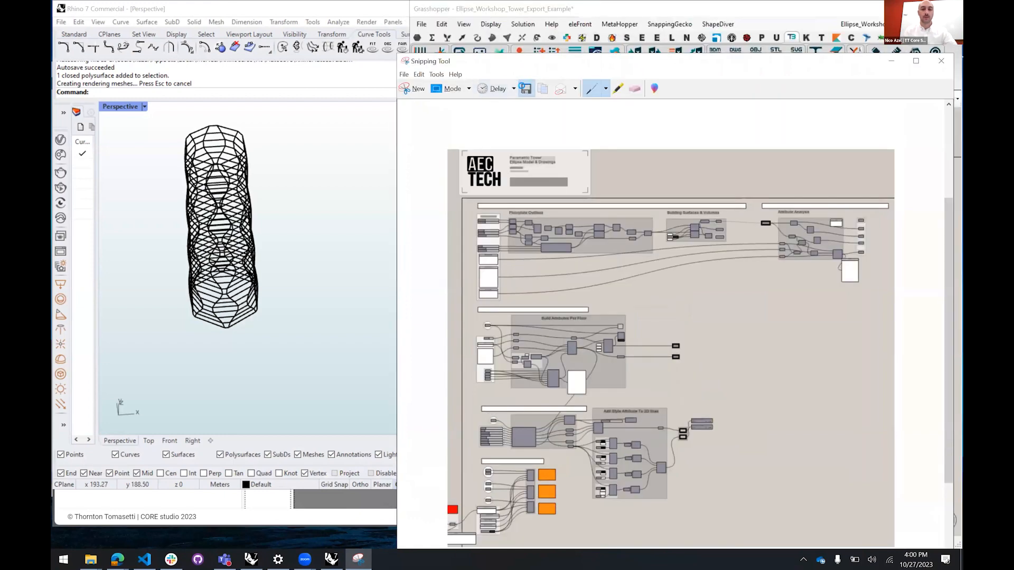
pyautogui.click(526, 89)
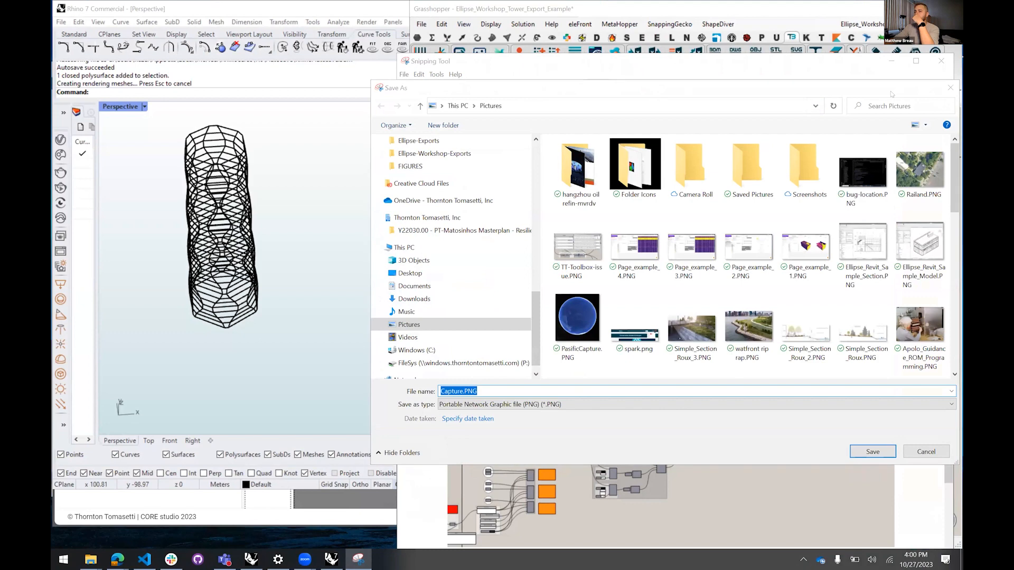
pyautogui.moveTo(902, 94); pyautogui.dragTo(789, 96)
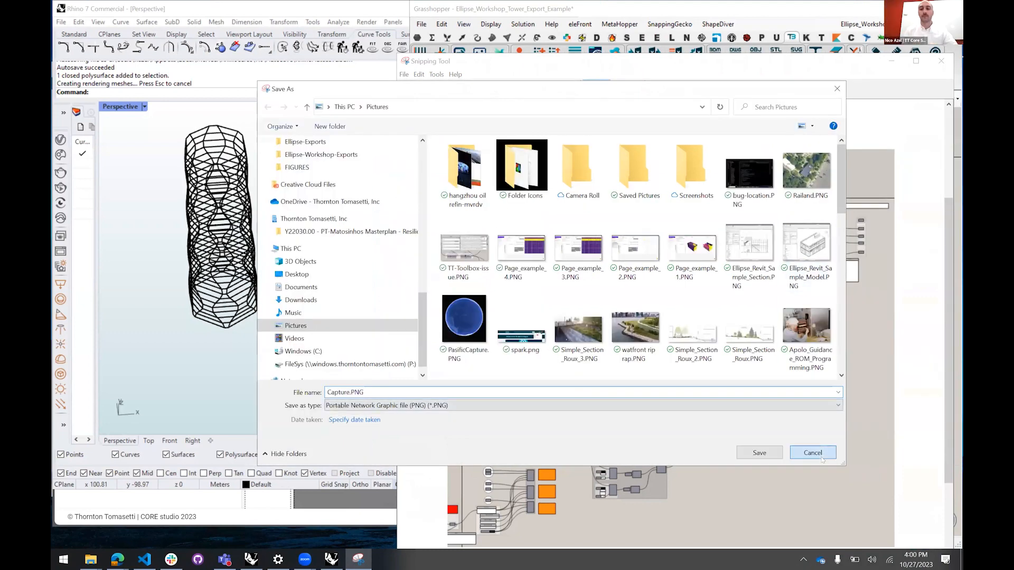
pyautogui.click(816, 452)
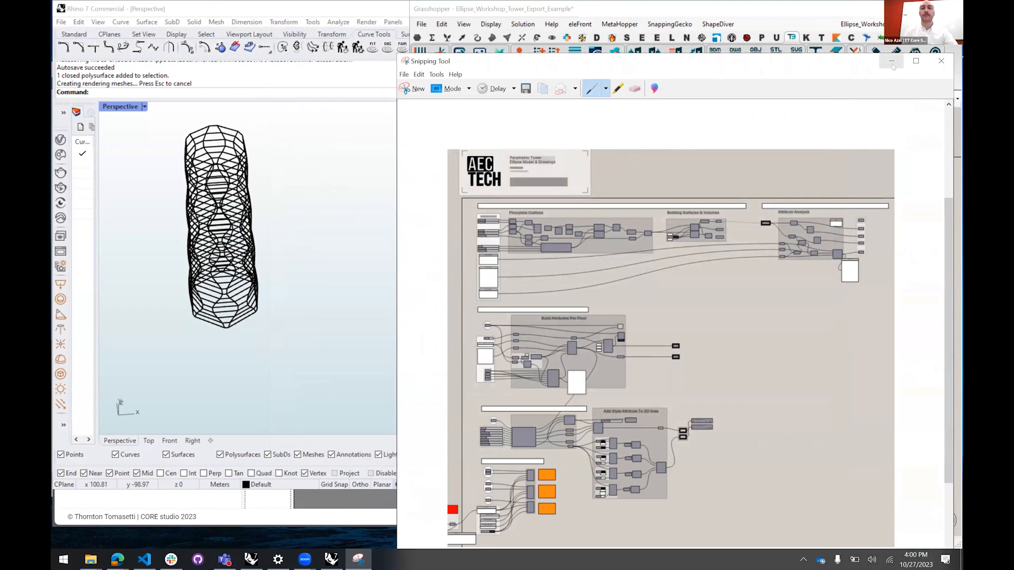
# Switch to the Ellipse-Workshop-Exports folder in File Explorer and copy its full path
pyautogui.moveTo(845, 67); pyautogui.dragTo(822, 53)
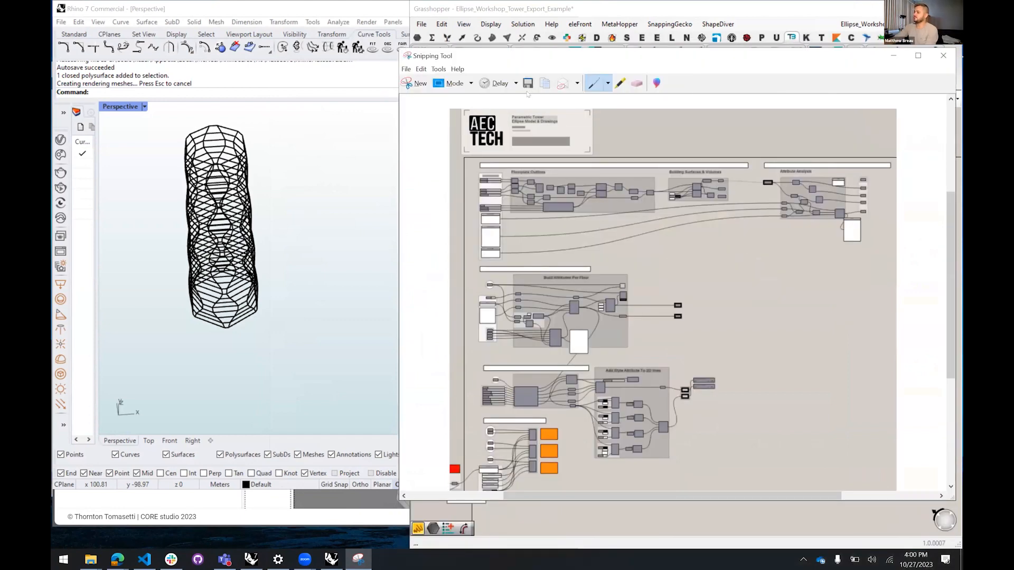
pyautogui.click(91, 559)
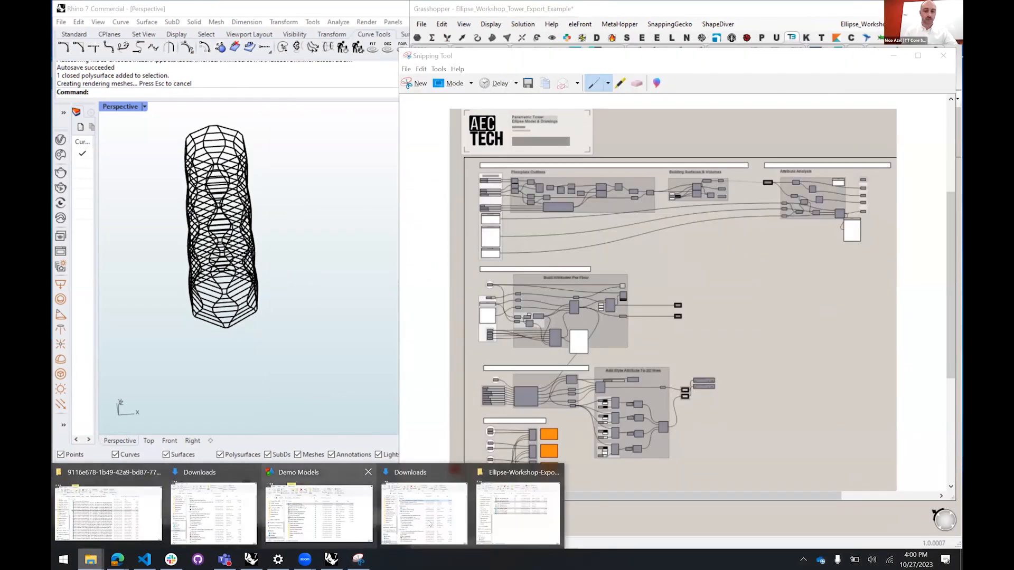
pyautogui.click(520, 520)
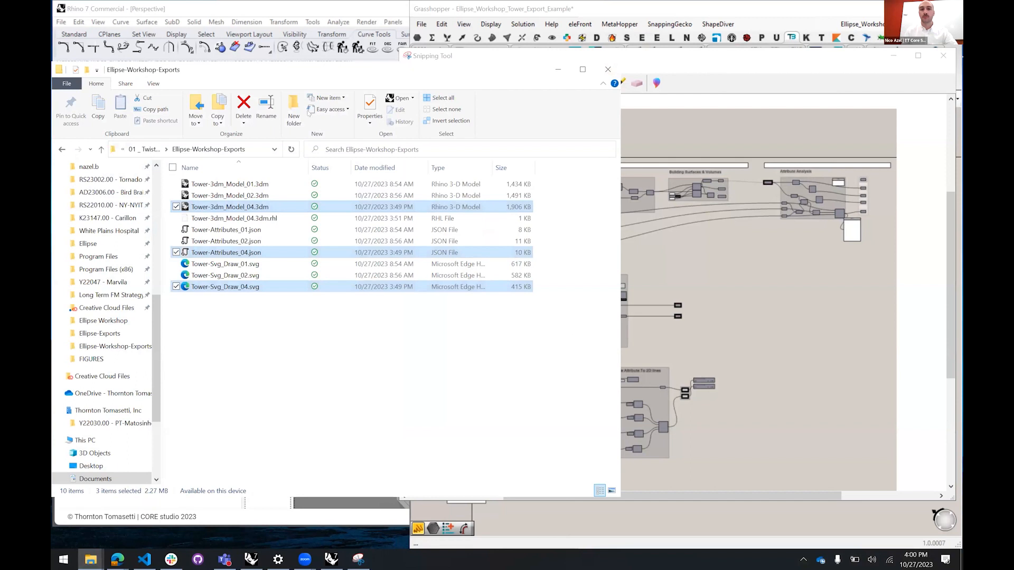
pyautogui.click(255, 143)
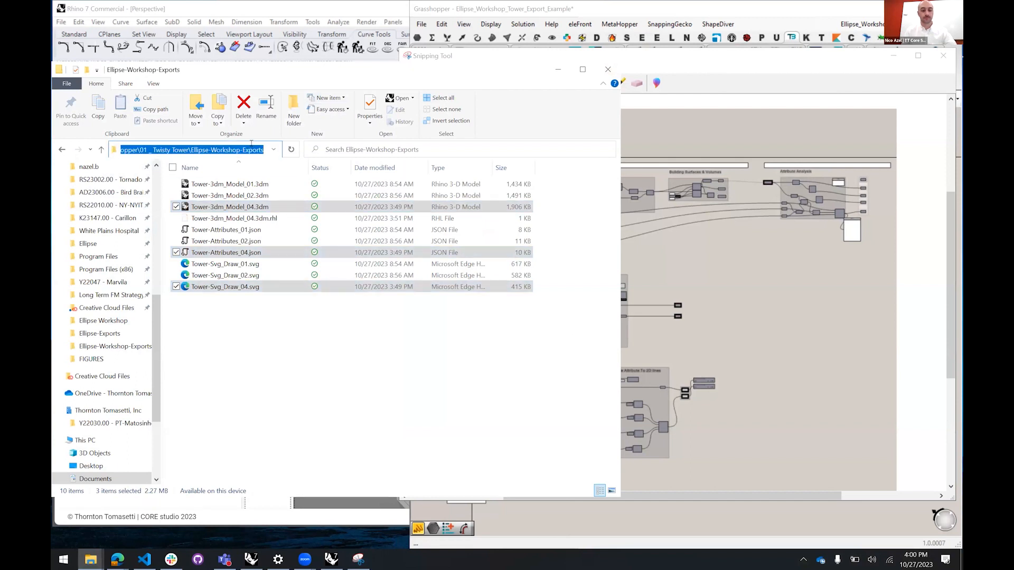
# Save the Snipping Tool capture as the PNG "Example ScriptCapture.PNG" in the Ellipse-Workshop-Exports folder, using the copied path
pyautogui.click(713, 56)
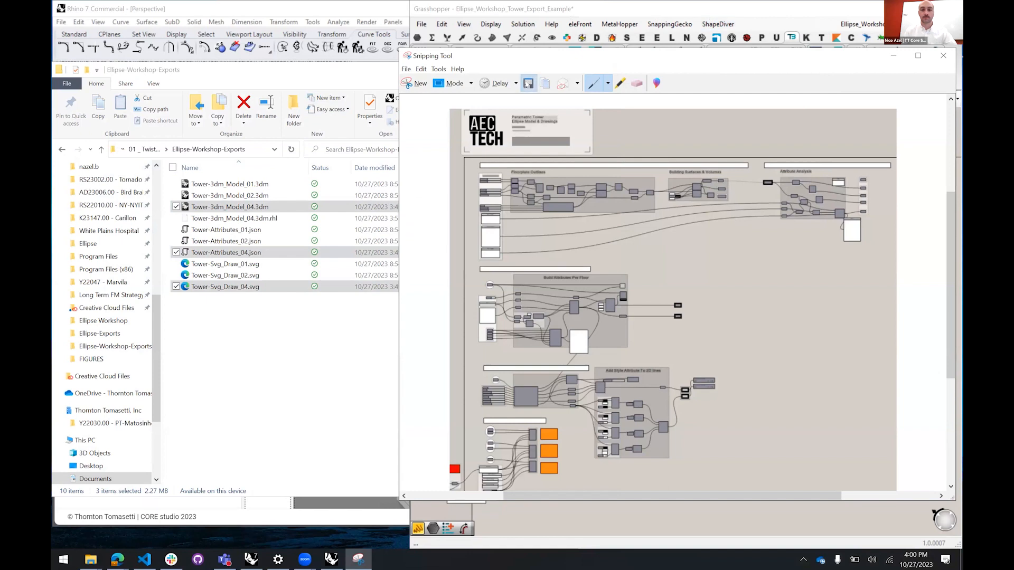
pyautogui.click(527, 83)
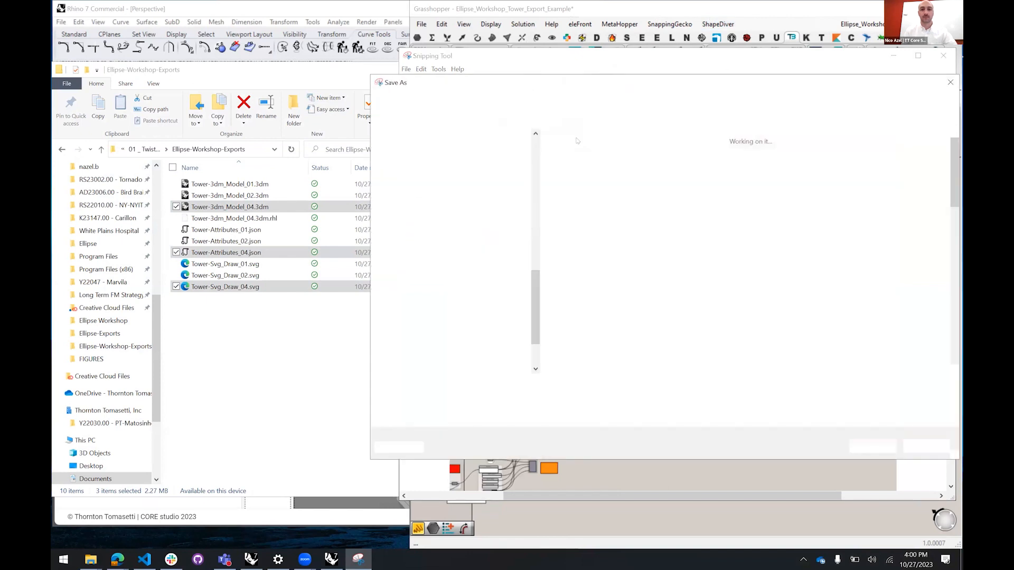
pyautogui.click(626, 95)
pyautogui.hotkey('ctrl', 'v')
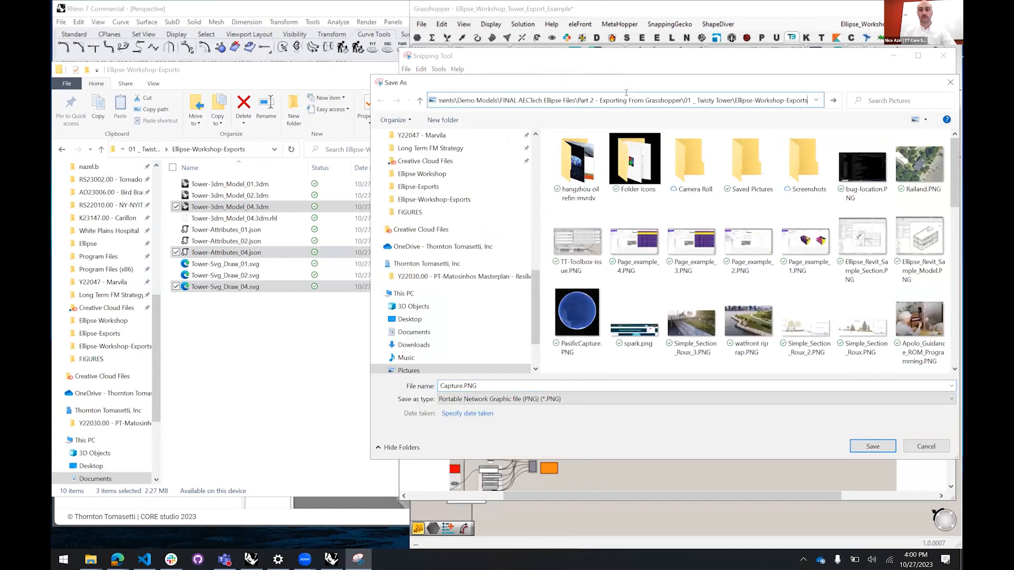
pyautogui.press('Return')
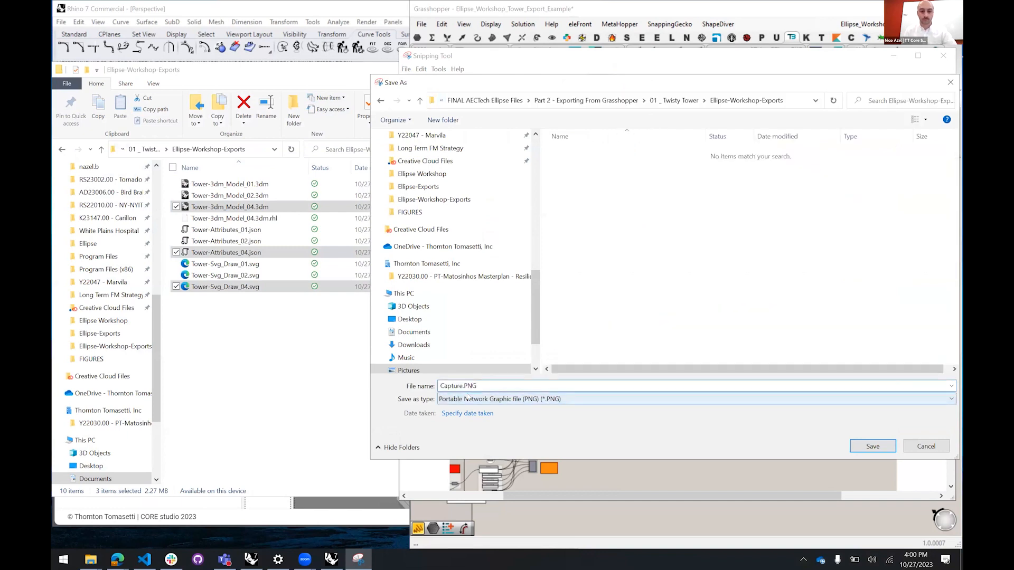
pyautogui.click(458, 385)
pyautogui.click(451, 385)
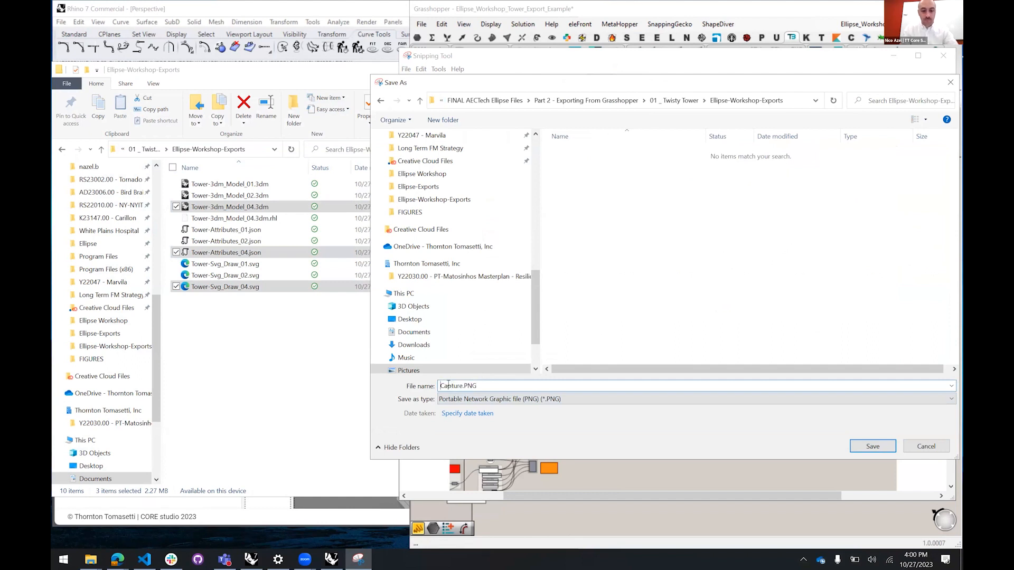
pyautogui.write('Example Script')
pyautogui.press('Return')
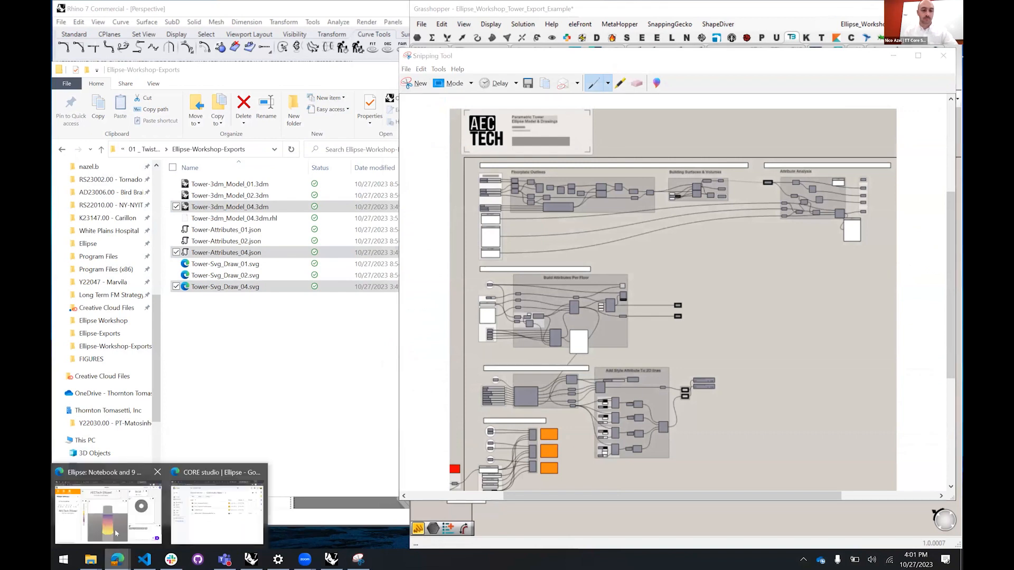
# Switch to the Workshop Tower notebook in the browser and upload "Example ScriptCapture.PNG" from the exports folder as a File asset
pyautogui.click(212, 501)
pyautogui.moveTo(754, 73); pyautogui.dragTo(891, 65)
pyautogui.click(254, 135)
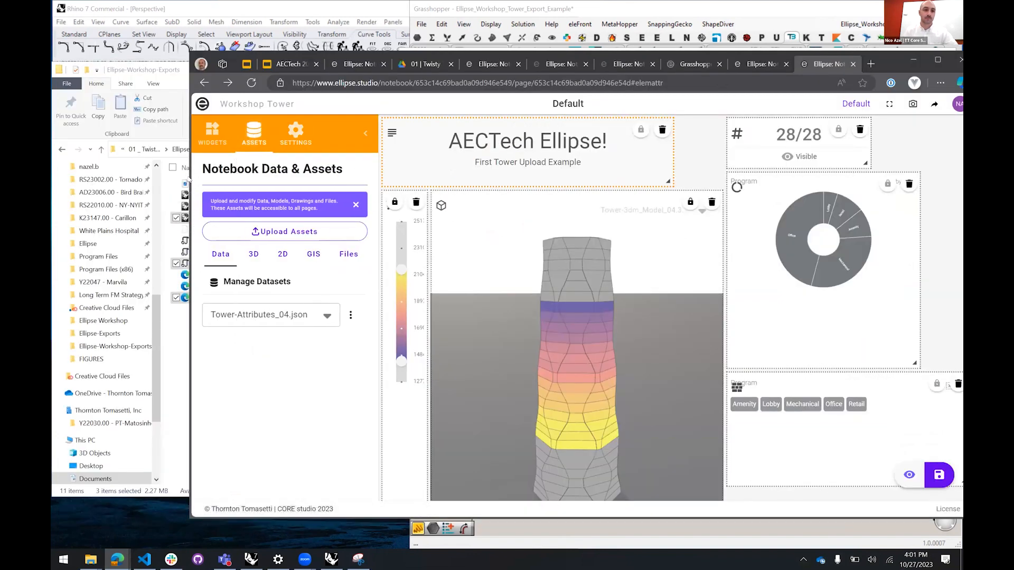
pyautogui.click(279, 232)
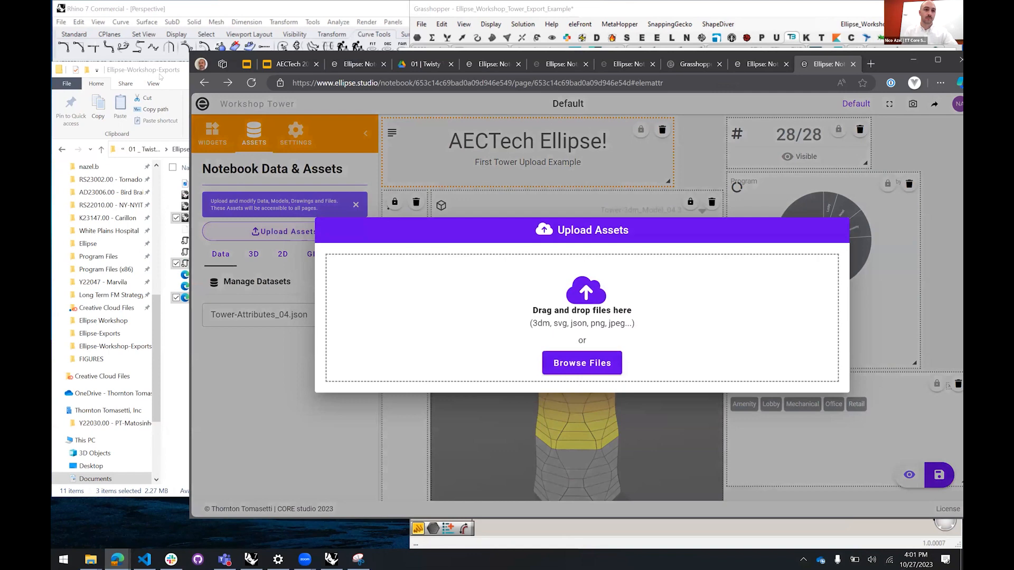
pyautogui.click(184, 129)
pyautogui.moveTo(216, 184); pyautogui.dragTo(712, 316)
pyautogui.click(820, 391)
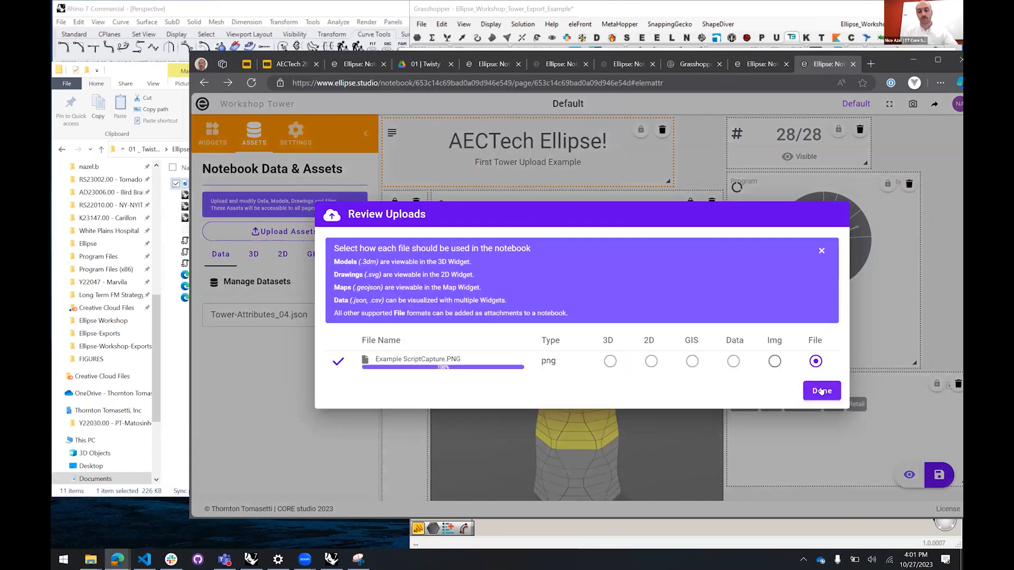
pyautogui.click(820, 391)
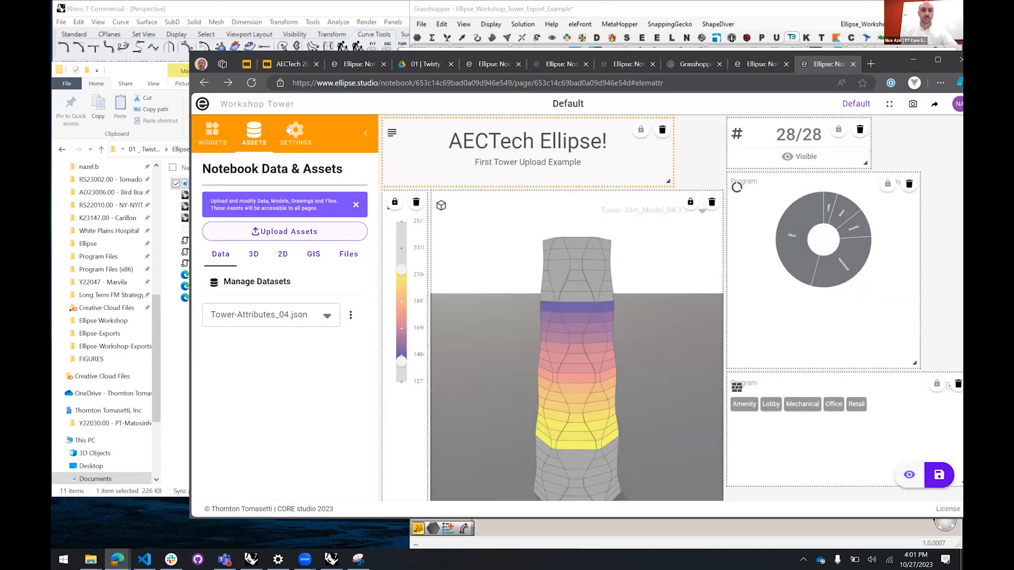
# Add an Image widget to the dashboard above the 28/28 filter status widget
pyautogui.click(212, 132)
pyautogui.scroll(-3, 338, 340)
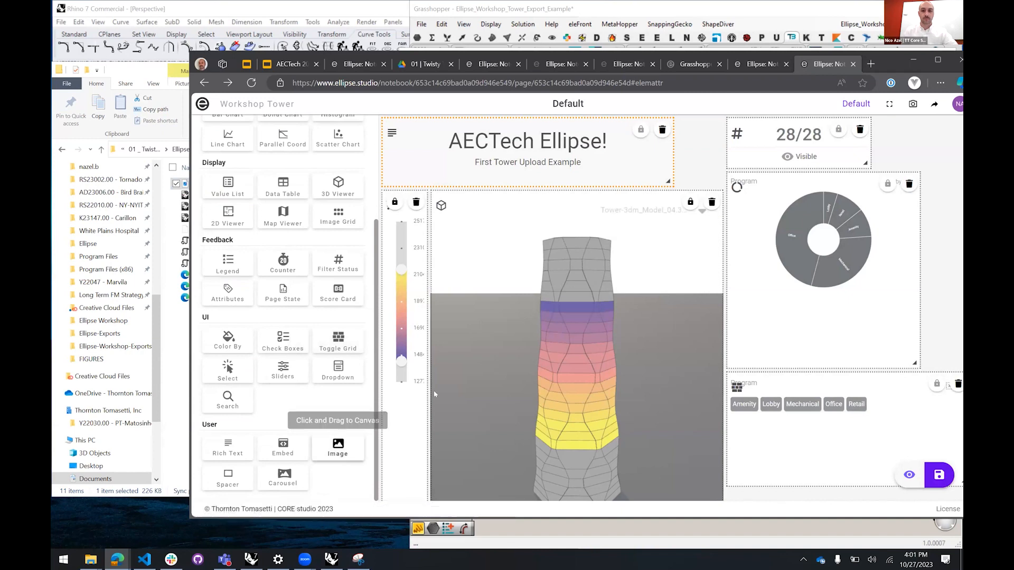
pyautogui.moveTo(338, 448); pyautogui.dragTo(847, 206)
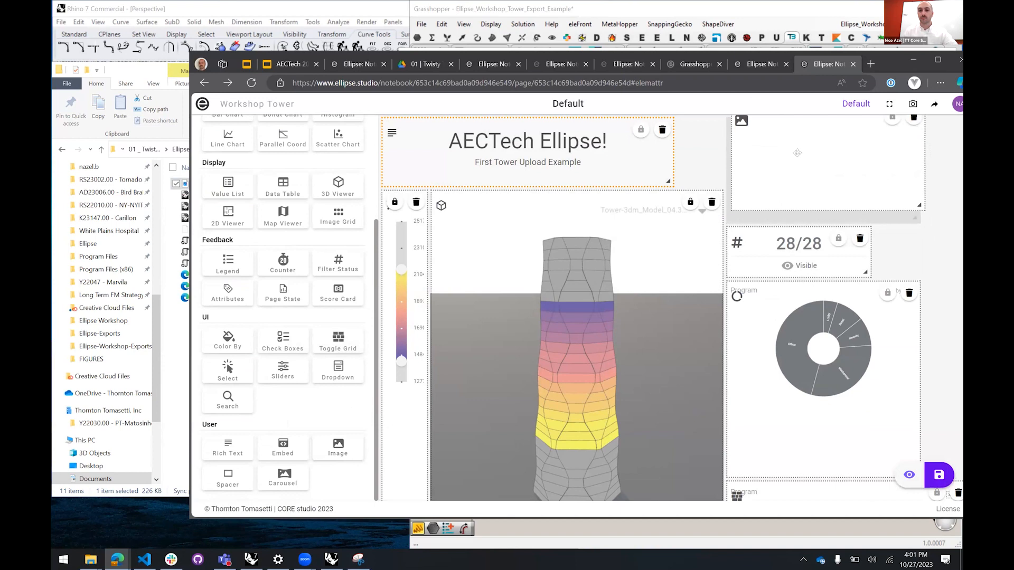
# Set the new image widget to show Example ScriptCapture with its fitting set to Fit
pyautogui.scroll(3, 258, 159)
pyautogui.click(296, 135)
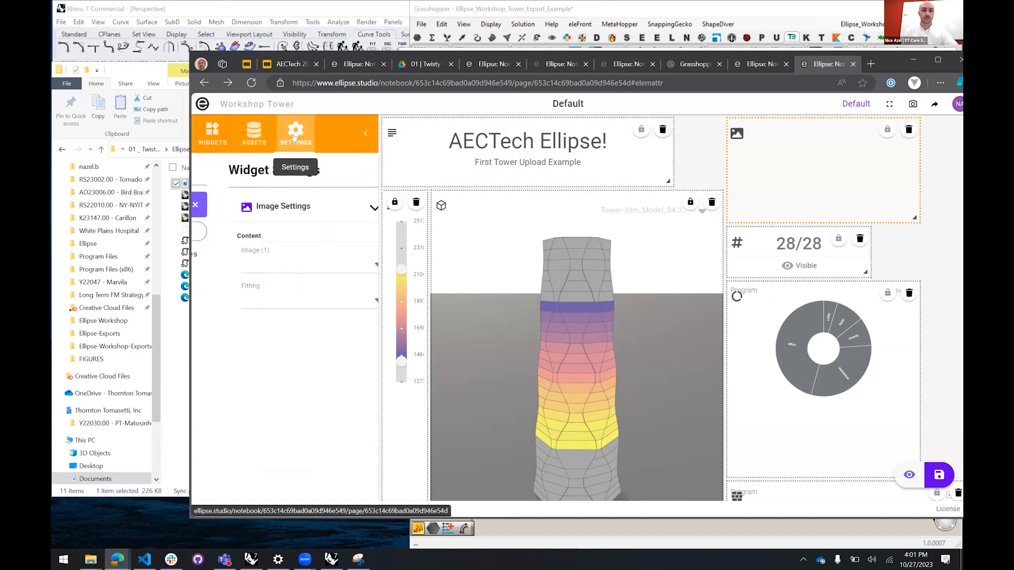
pyautogui.click(276, 269)
pyautogui.click(272, 288)
pyautogui.click(285, 299)
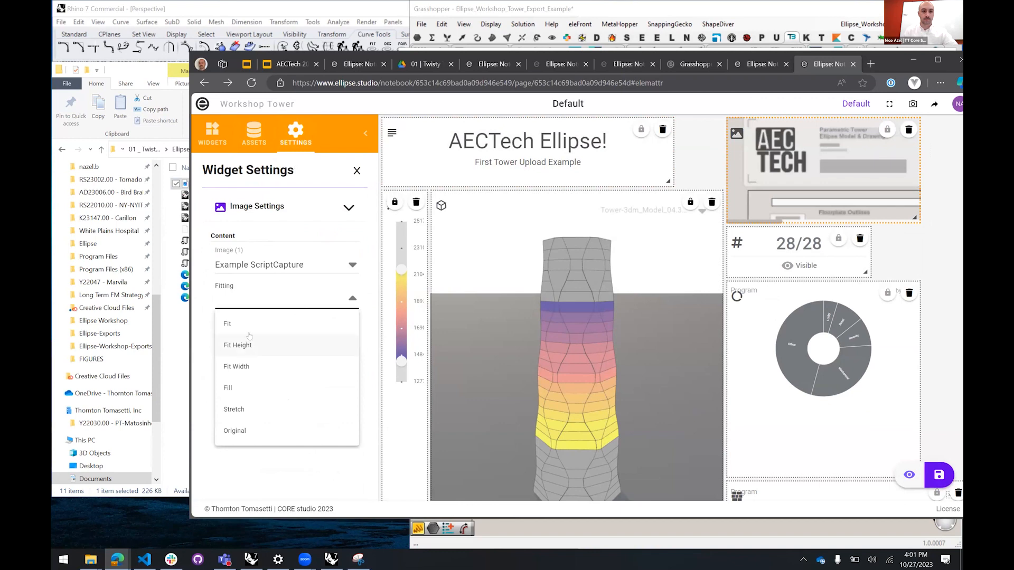
pyautogui.click(245, 323)
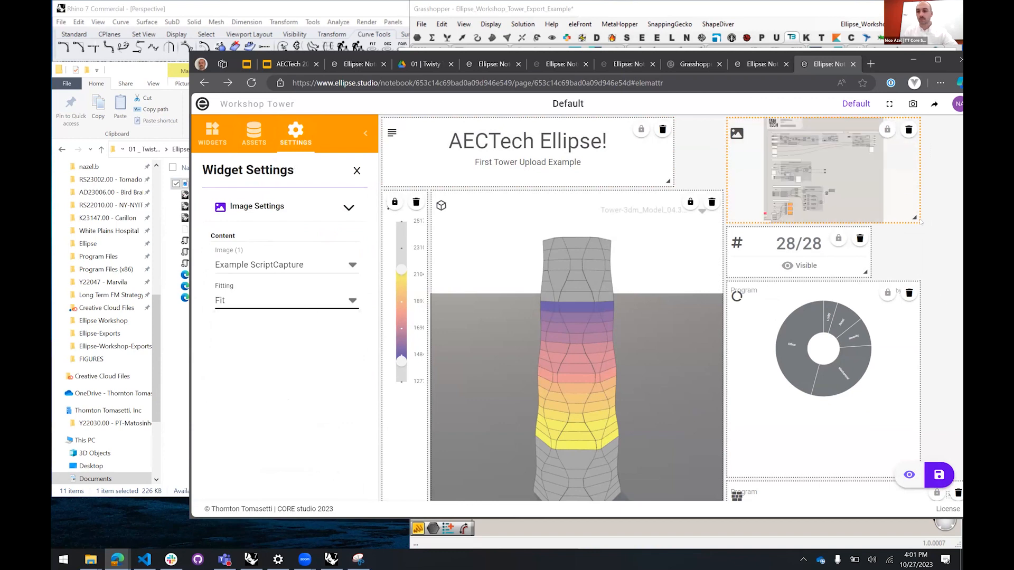
# Enlarge the script image widget in width and height, and save the page layout
pyautogui.moveTo(915, 218); pyautogui.dragTo(960, 326)
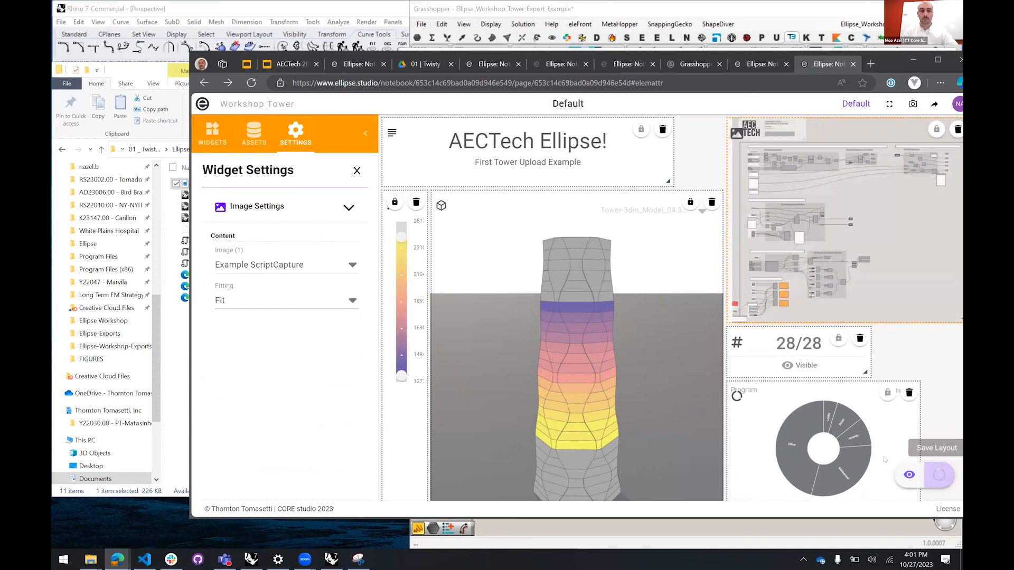
pyautogui.click(939, 474)
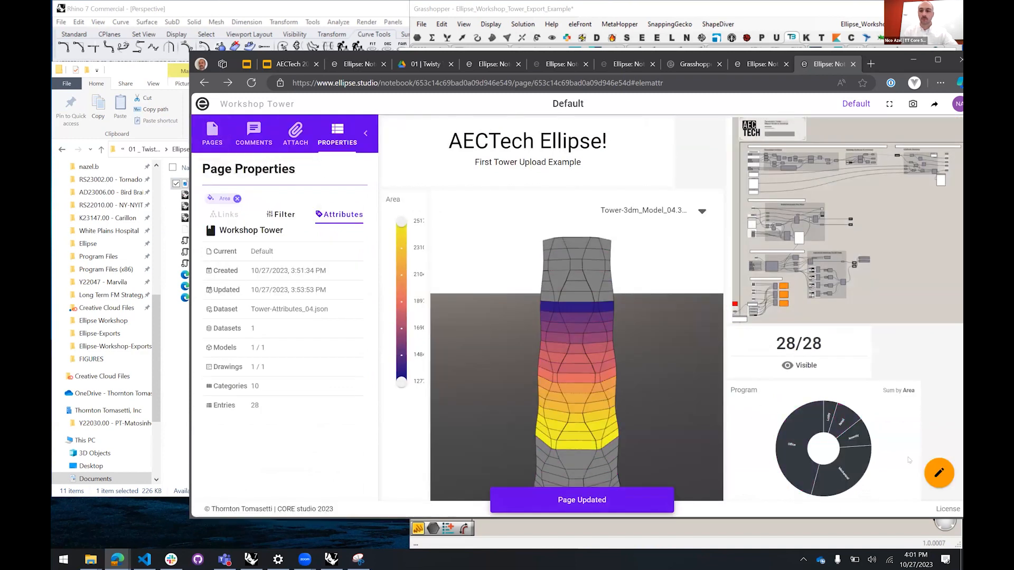
# Reopen the page for editing and add an Embed widget showing the default map to the dashboard
pyautogui.click(939, 473)
pyautogui.click(212, 133)
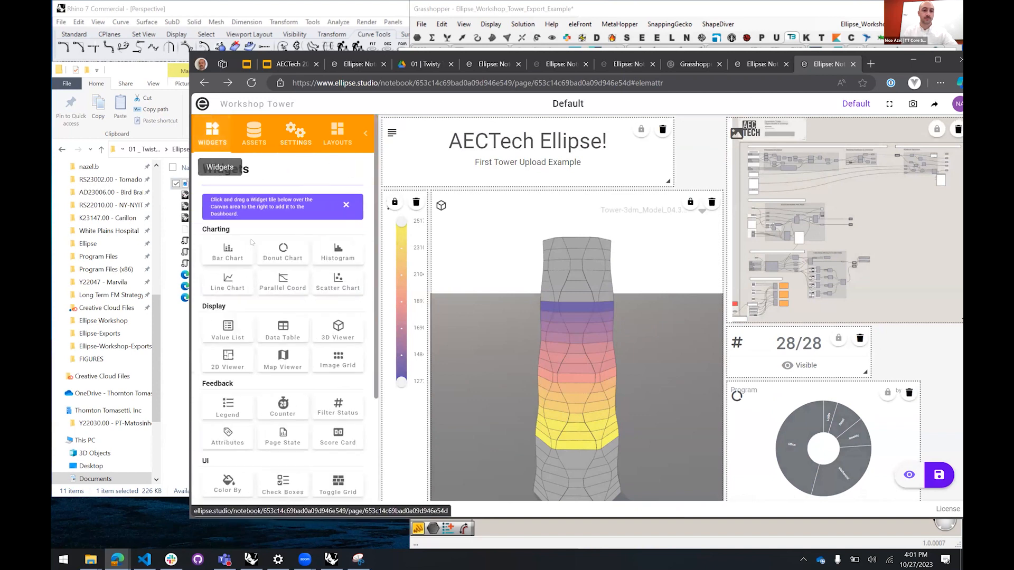
pyautogui.scroll(-2, 295, 357)
pyautogui.scroll(-1, 327, 391)
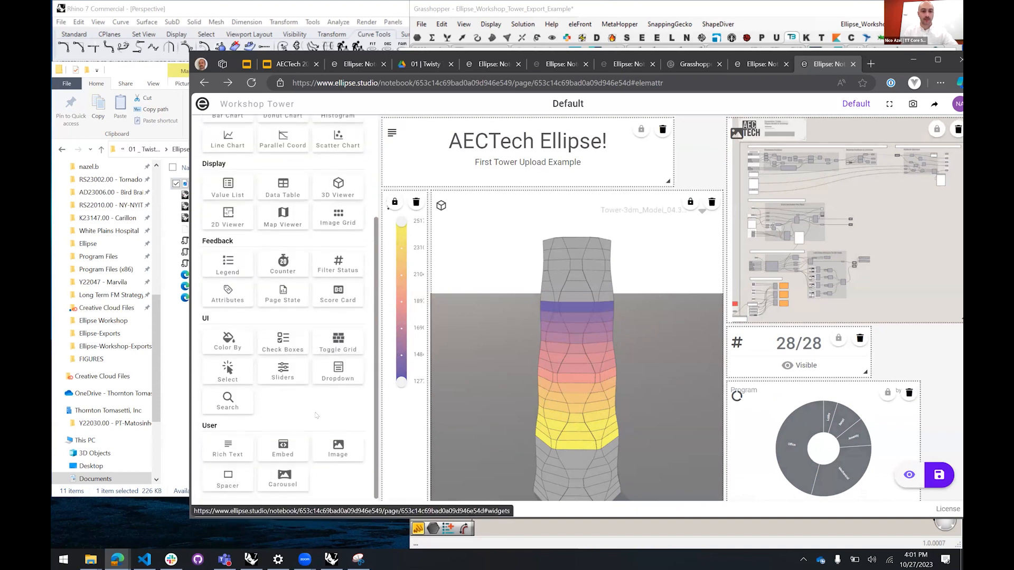
pyautogui.moveTo(283, 447); pyautogui.dragTo(752, 353)
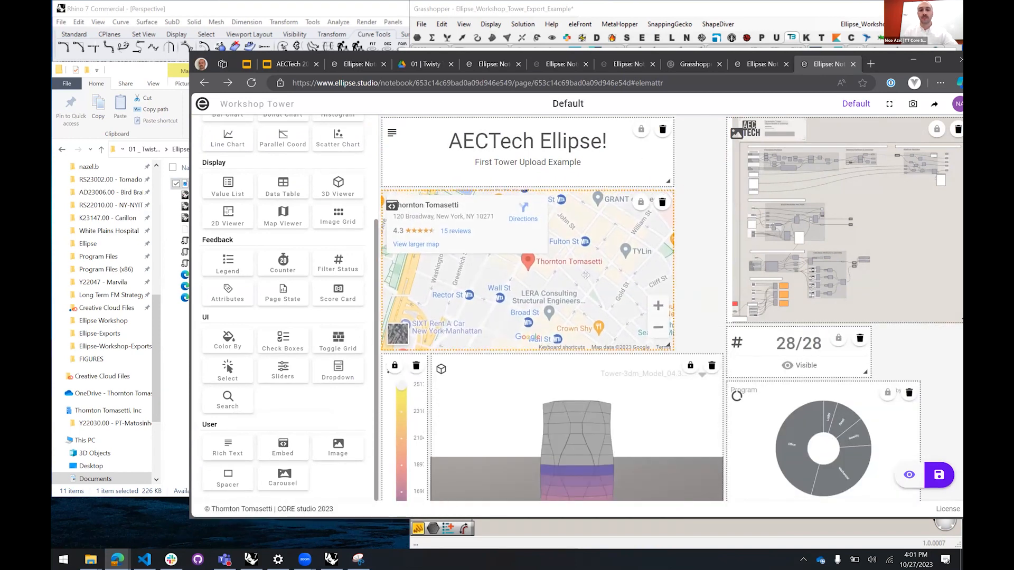
pyautogui.scroll(-1, 719, 231)
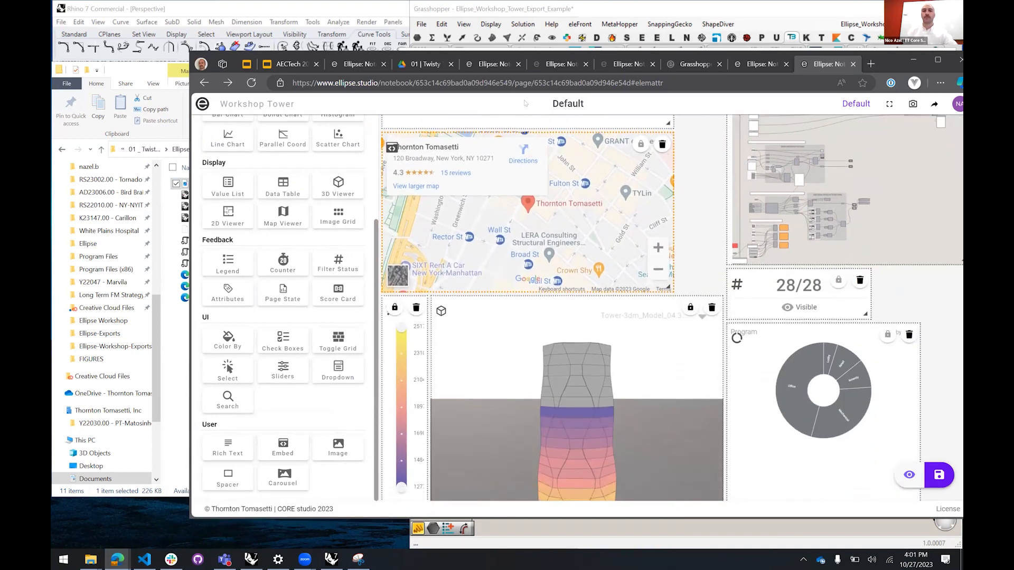
# Minimize the Grasshopper window and bring the browser with the Ellipse notebook back to the front
pyautogui.click(191, 50)
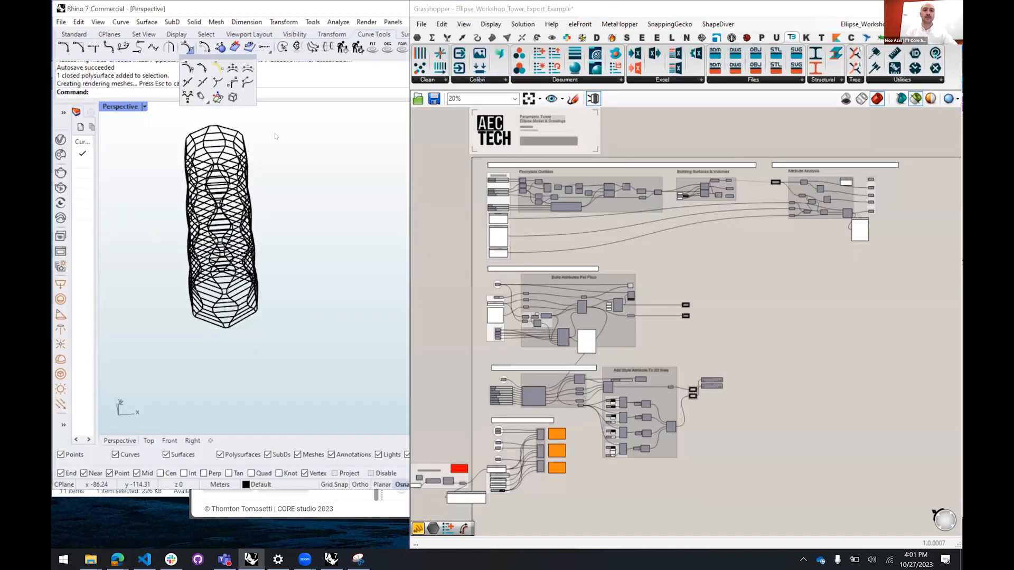
pyautogui.click(899, 8)
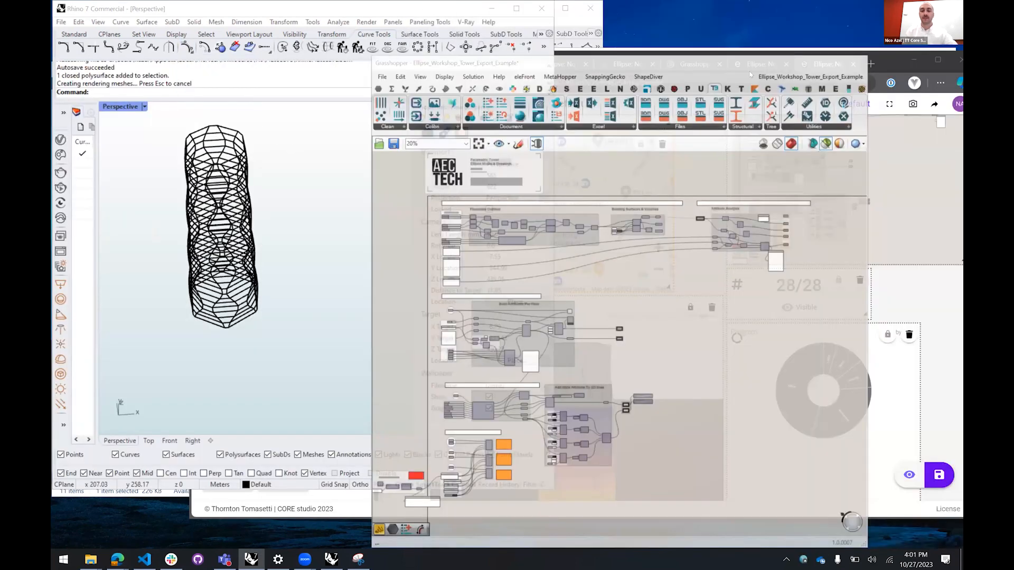
pyautogui.click(887, 62)
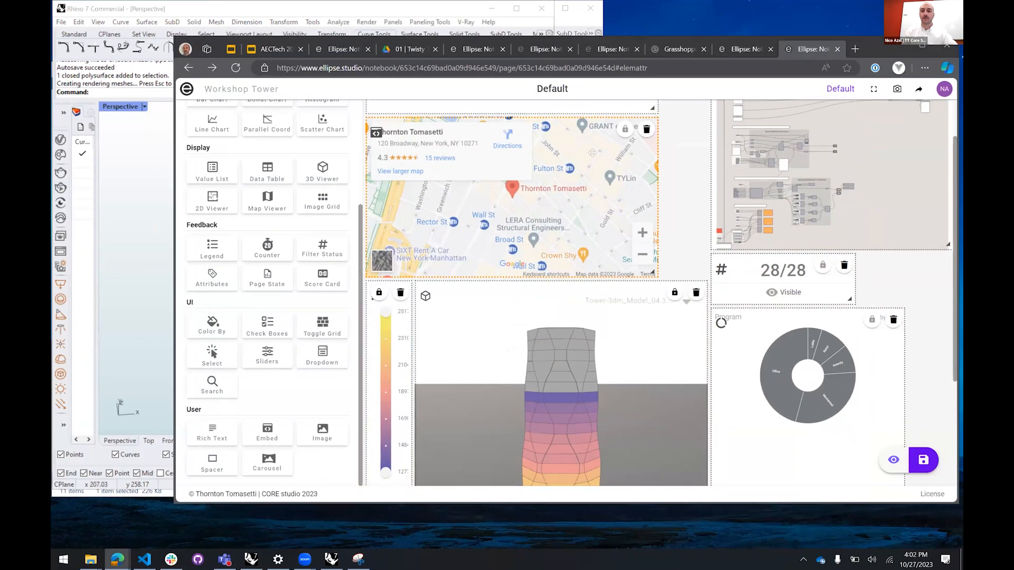
# Place the embedded map beneath the script image, resize it to fit that column, and enlarge the browser window
pyautogui.moveTo(609, 175); pyautogui.dragTo(905, 312)
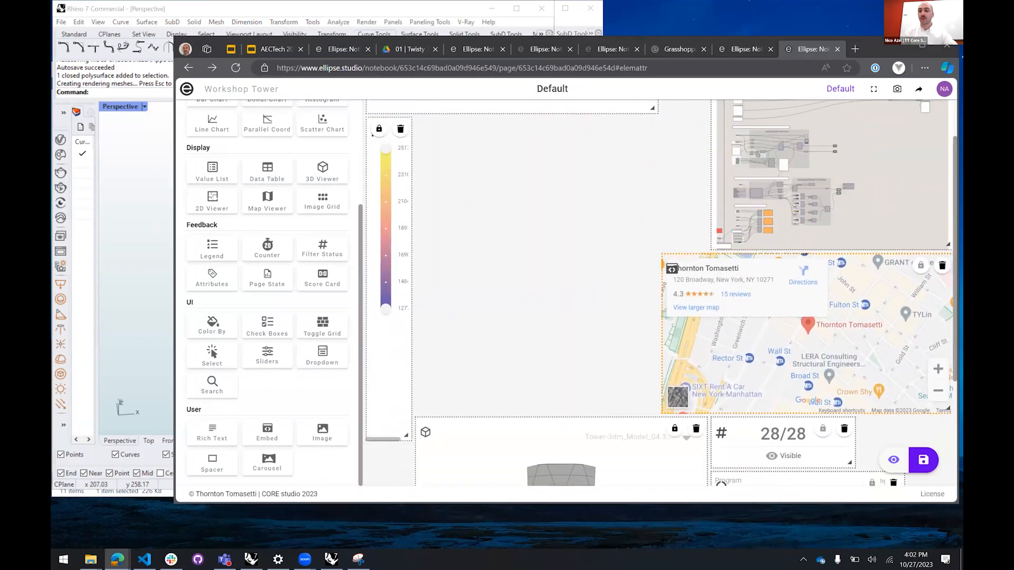
pyautogui.moveTo(947, 409); pyautogui.dragTo(900, 395)
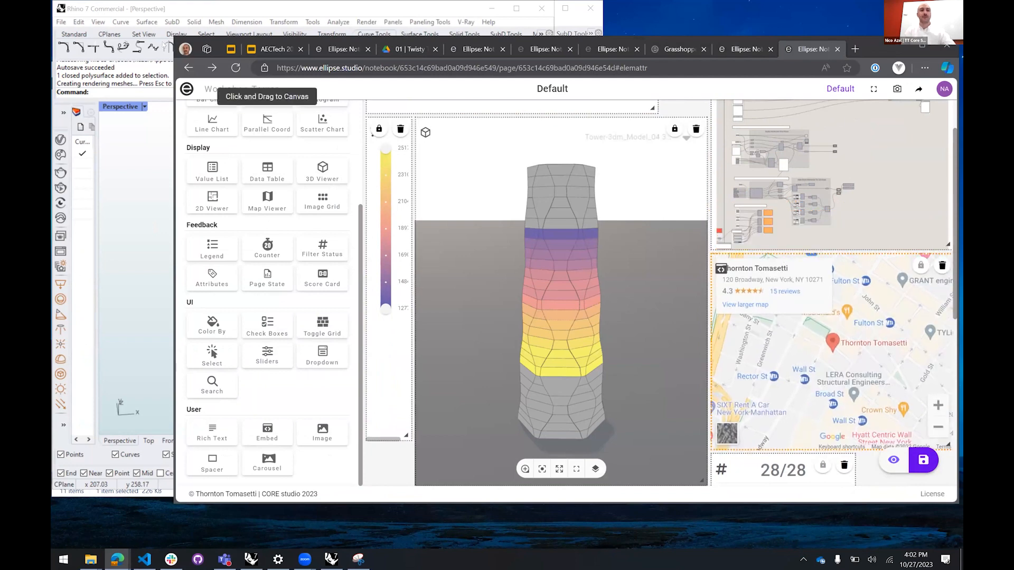
pyautogui.moveTo(175, 37); pyautogui.dragTo(126, 8)
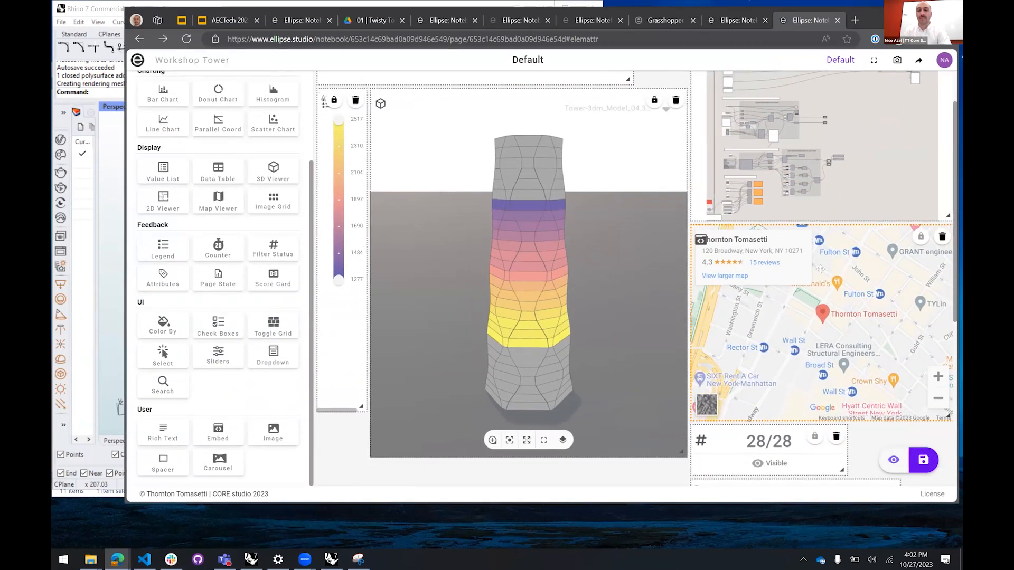
# Examine the iframe embed code in the map widget's settings
pyautogui.scroll(5, 173, 290)
pyautogui.click(231, 89)
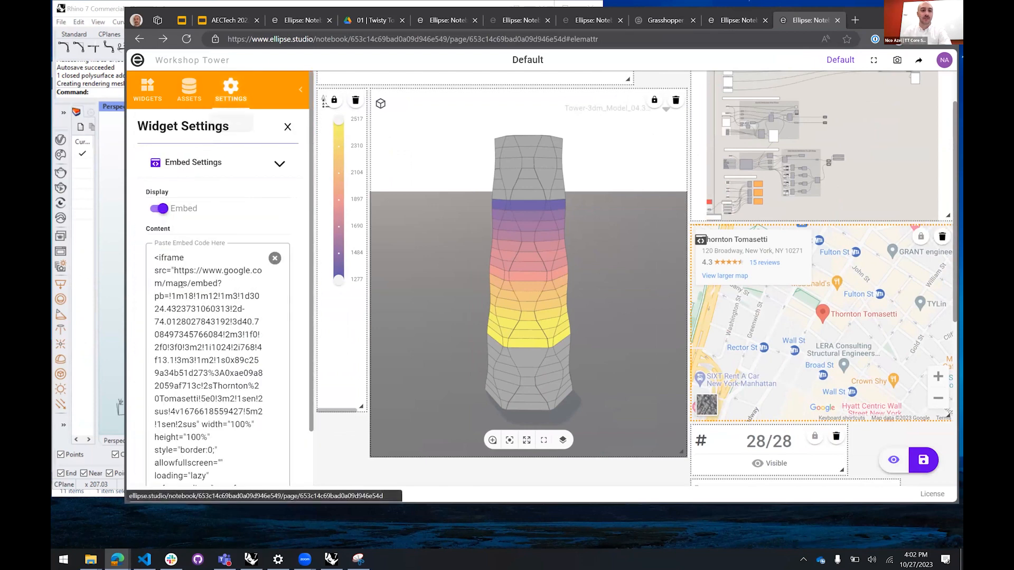
pyautogui.scroll(-2, 181, 285)
pyautogui.moveTo(233, 443); pyautogui.dragTo(130, 189)
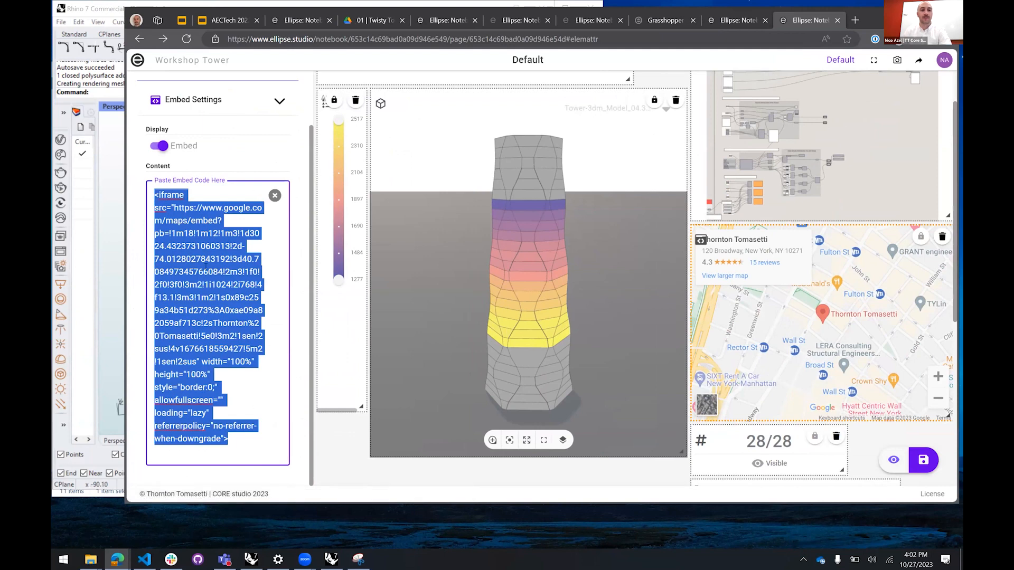
pyautogui.scroll(1, 218, 280)
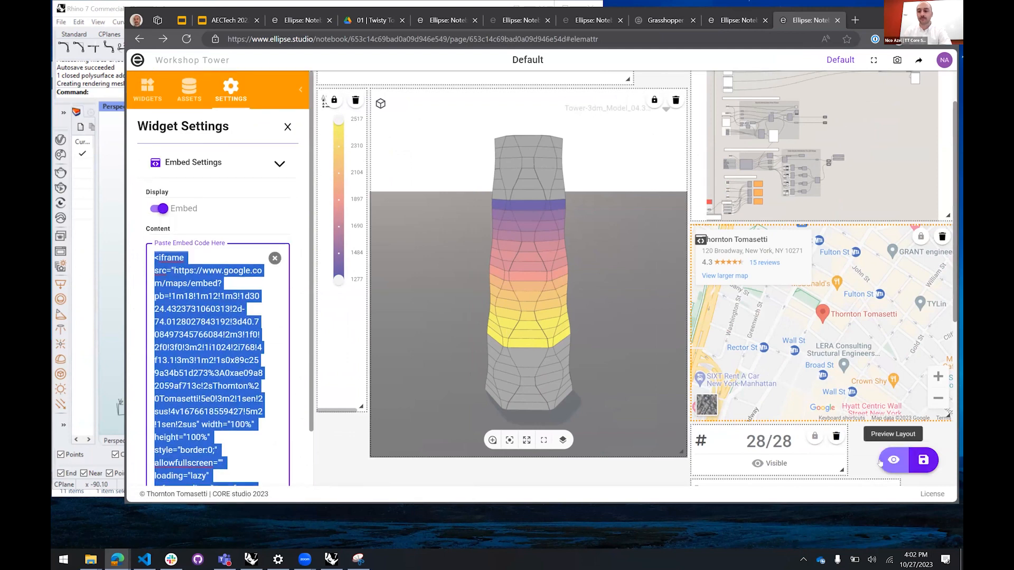
# Move the filter status widget above the dashboard title, and make the Area legend wider and shorter
pyautogui.click(896, 461)
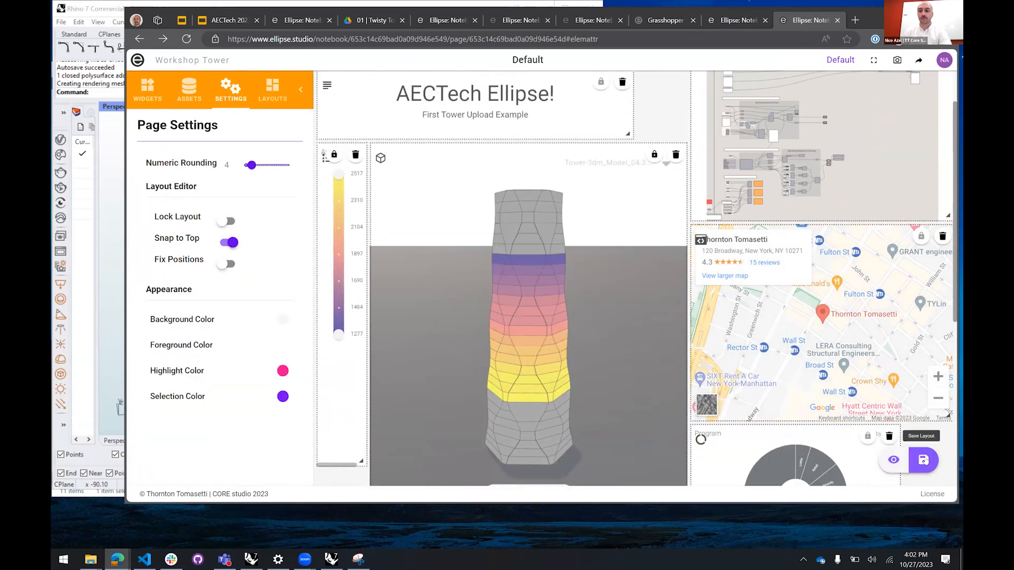
pyautogui.scroll(-3, 606, 294)
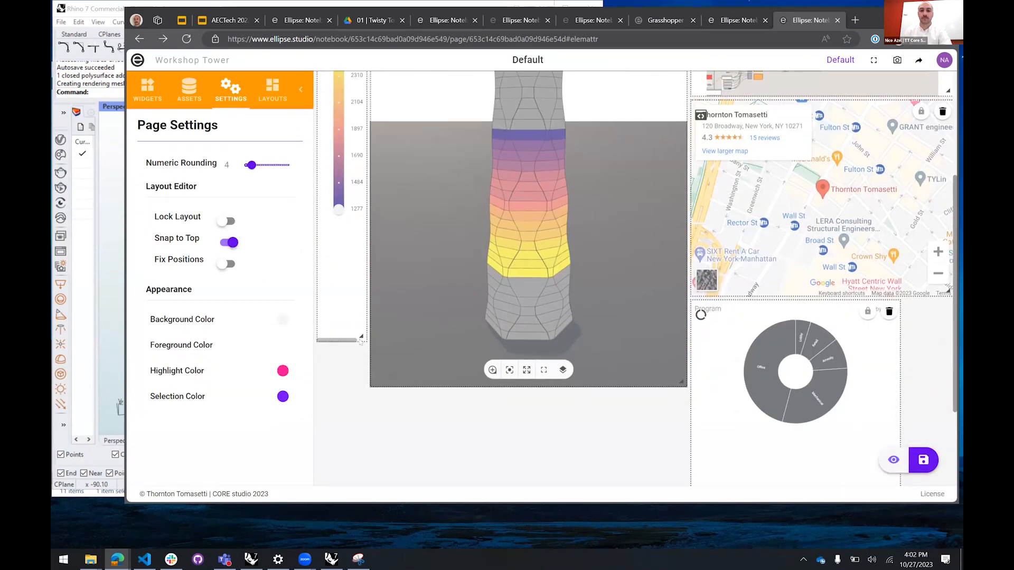
pyautogui.moveTo(360, 339); pyautogui.dragTo(421, 231)
# Narrow the 3D viewer widget to the width of the title widget and save the page layout
pyautogui.click(422, 275)
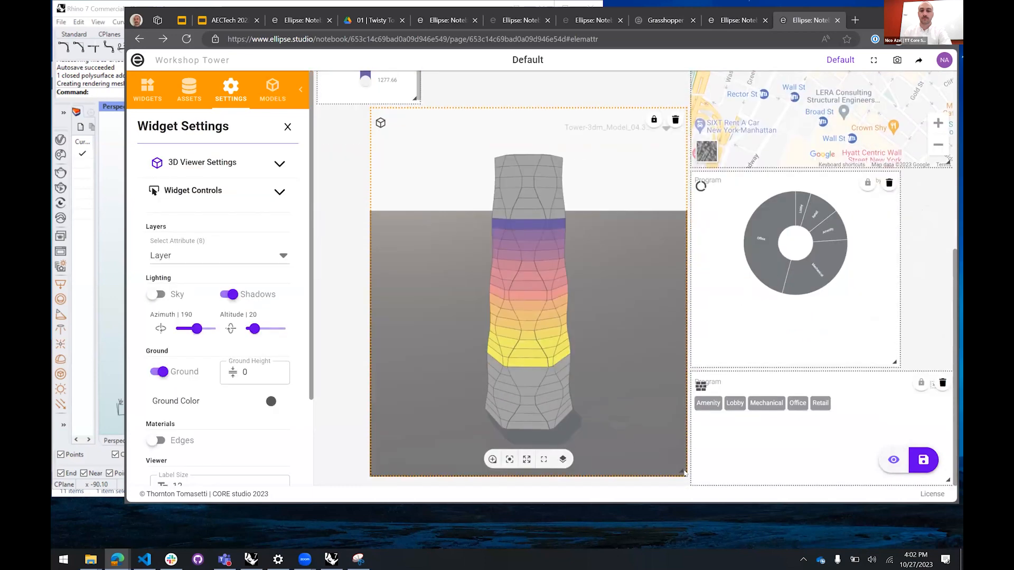
pyautogui.moveTo(685, 472); pyautogui.dragTo(632, 466)
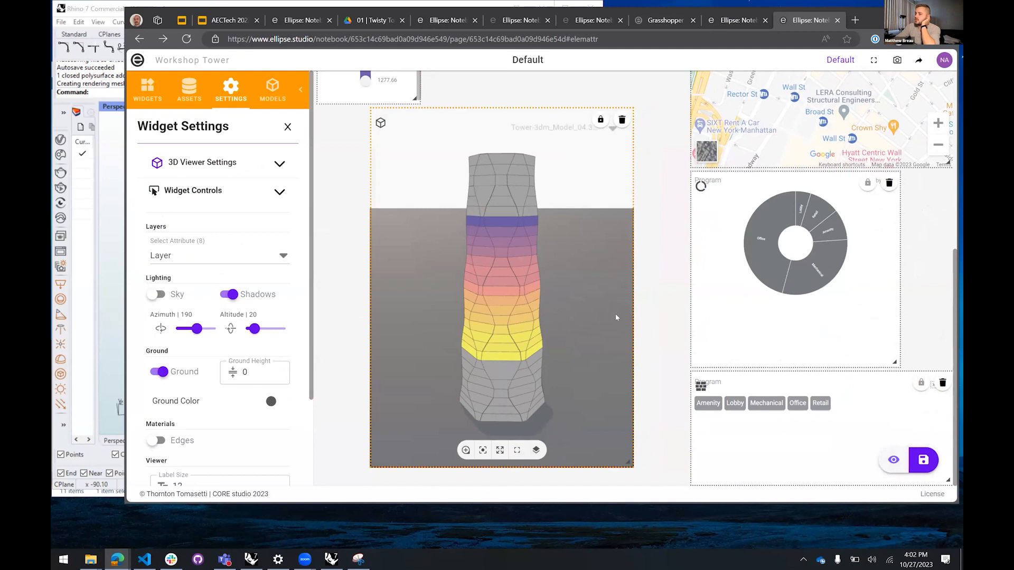
pyautogui.click(555, 267)
pyautogui.scroll(4, 554, 267)
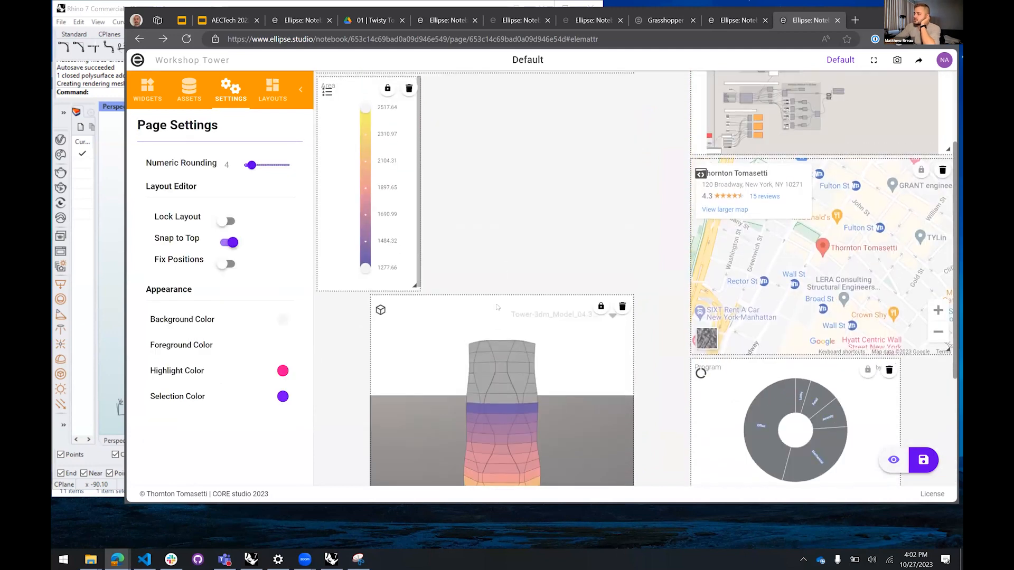
pyautogui.click(467, 307)
pyautogui.scroll(3, 525, 297)
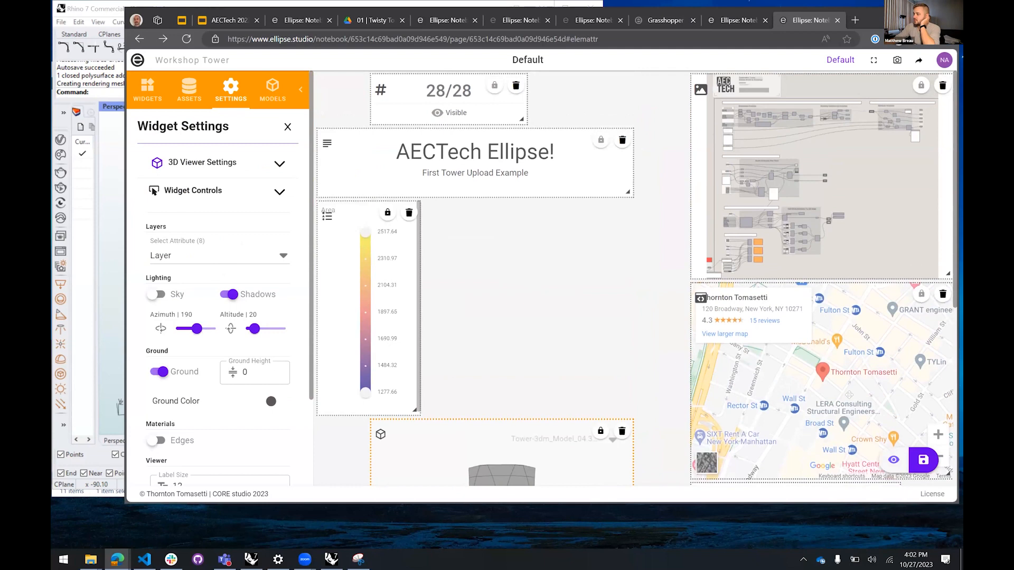
pyautogui.click(923, 460)
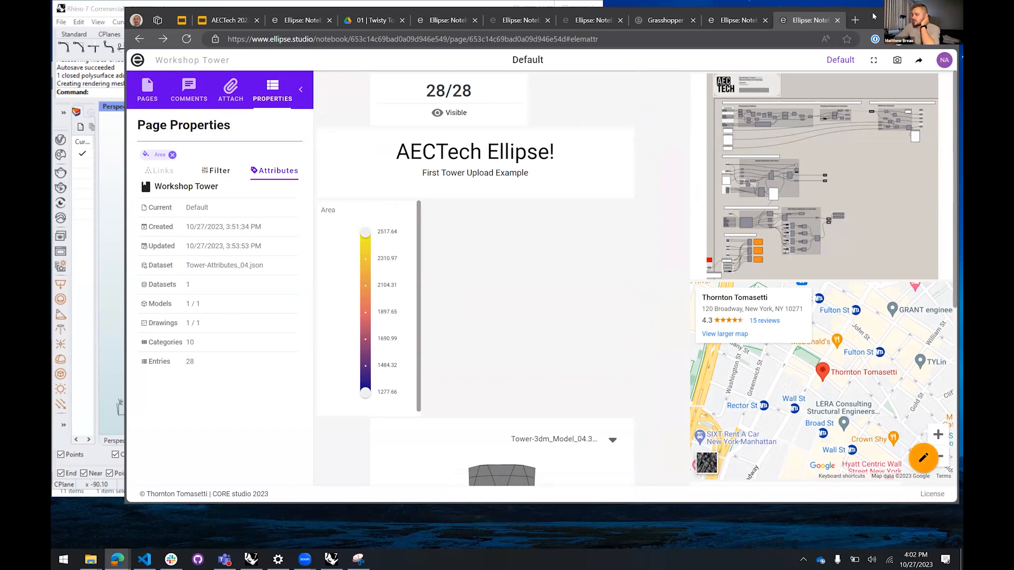
# Lower the browser window and reduce its size slightly
pyautogui.moveTo(875, 18); pyautogui.dragTo(874, 39)
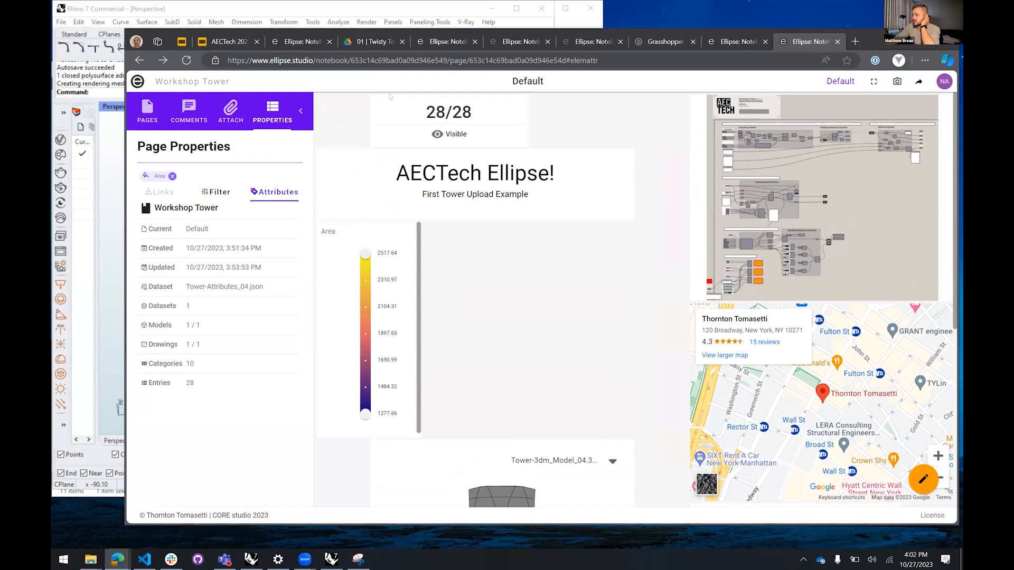
pyautogui.moveTo(125, 28); pyautogui.dragTo(136, 39)
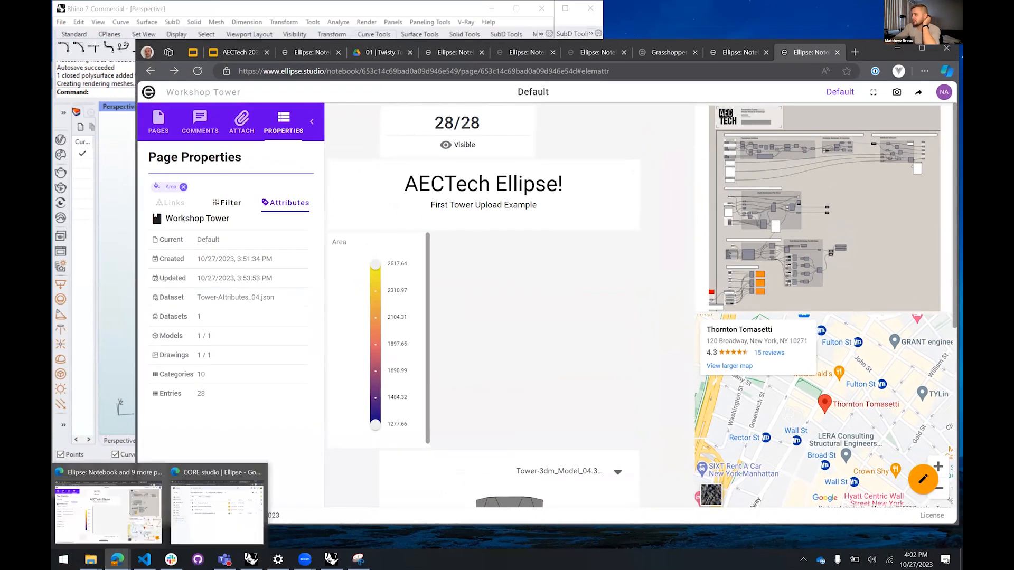
# Open the page for editing, start an asset upload to the notebook and browse to the Pictures folder
pyautogui.click(923, 479)
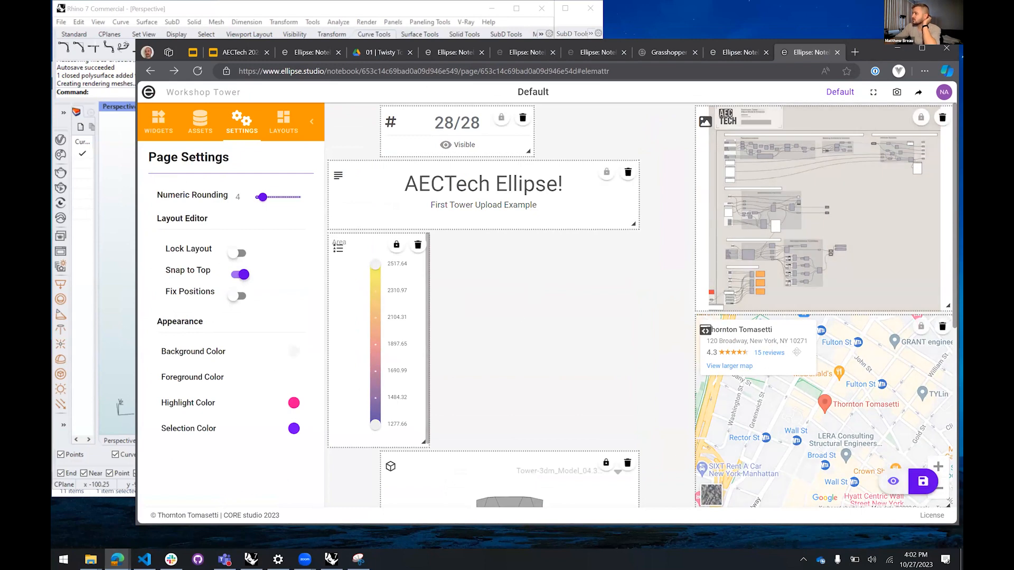
pyautogui.click(289, 129)
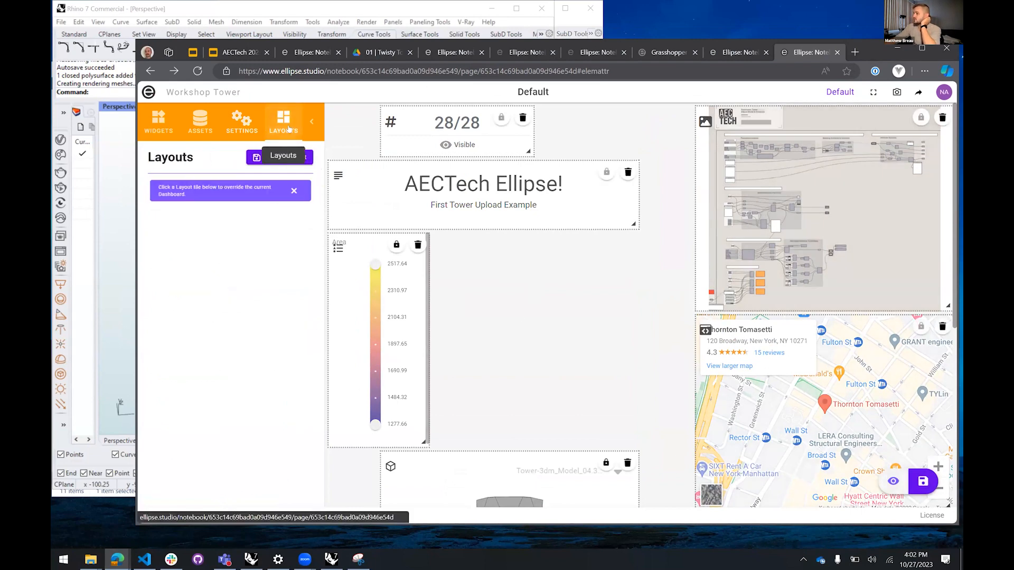
pyautogui.click(179, 127)
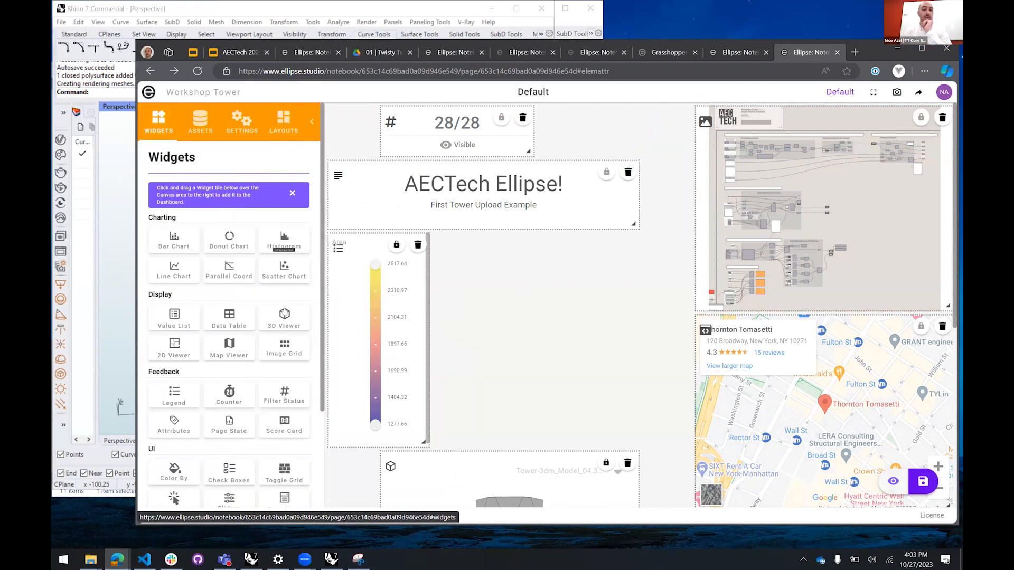
pyautogui.click(201, 124)
pyautogui.click(261, 221)
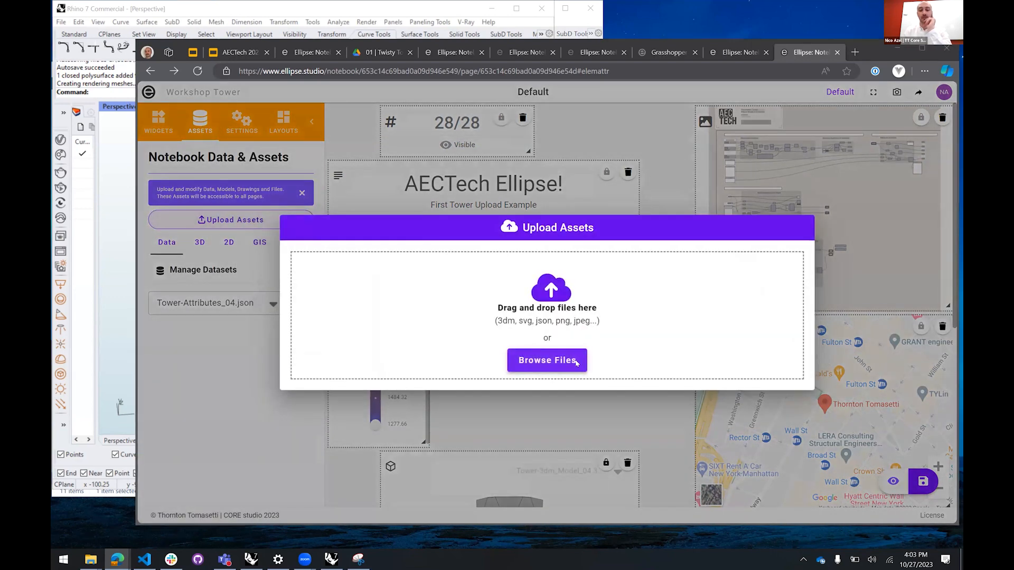
pyautogui.click(547, 360)
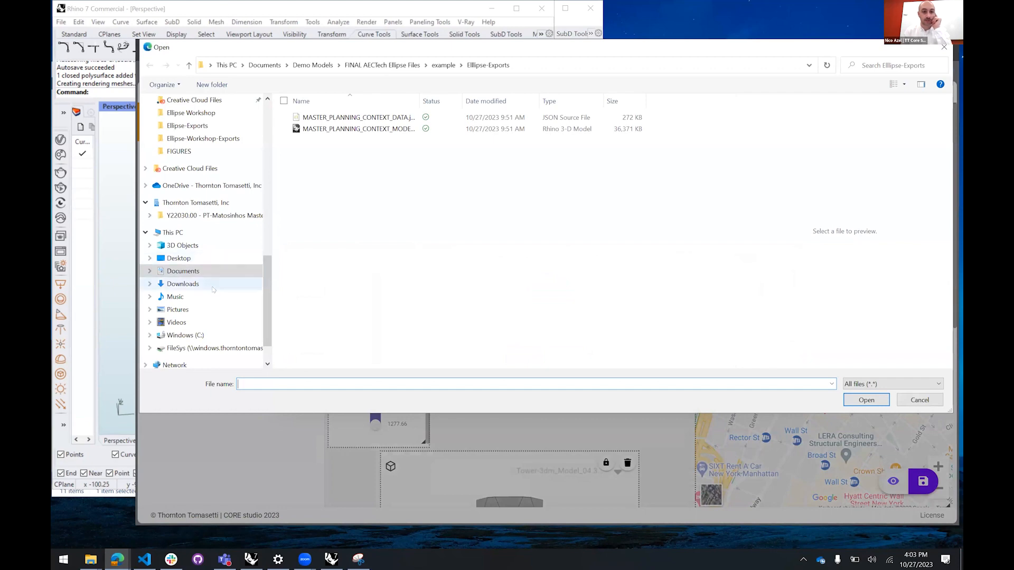
pyautogui.click(208, 308)
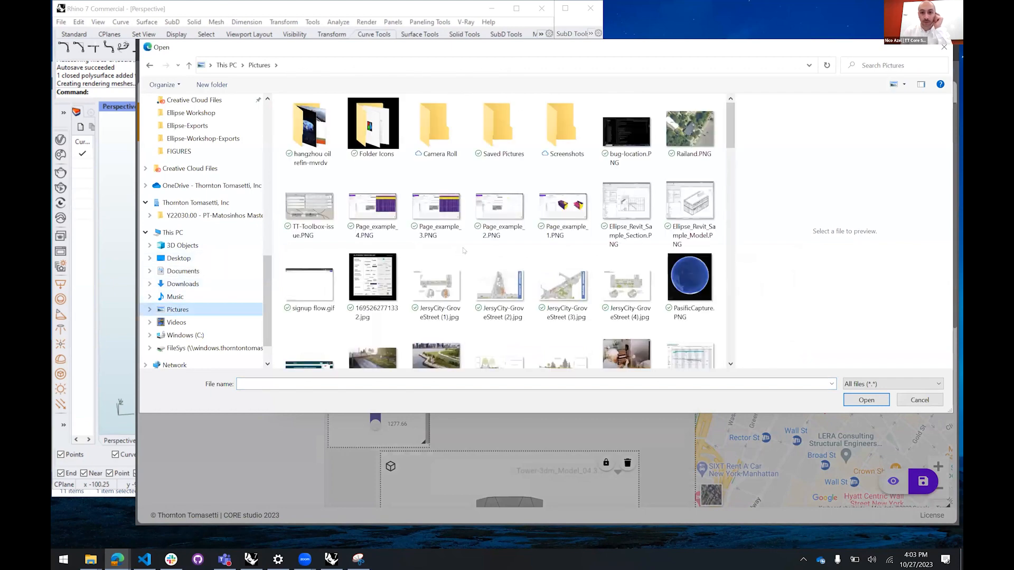
# Choose Random Tornados.gif and powershell.jpg together as the files to upload
pyautogui.scroll(-5, 465, 248)
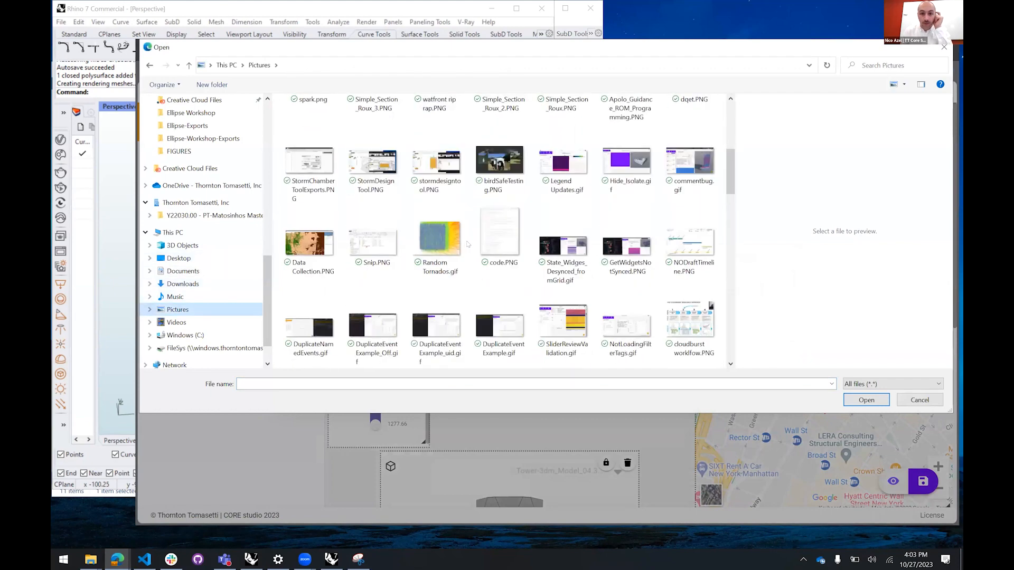
pyautogui.click(438, 236)
pyautogui.scroll(-5, 635, 250)
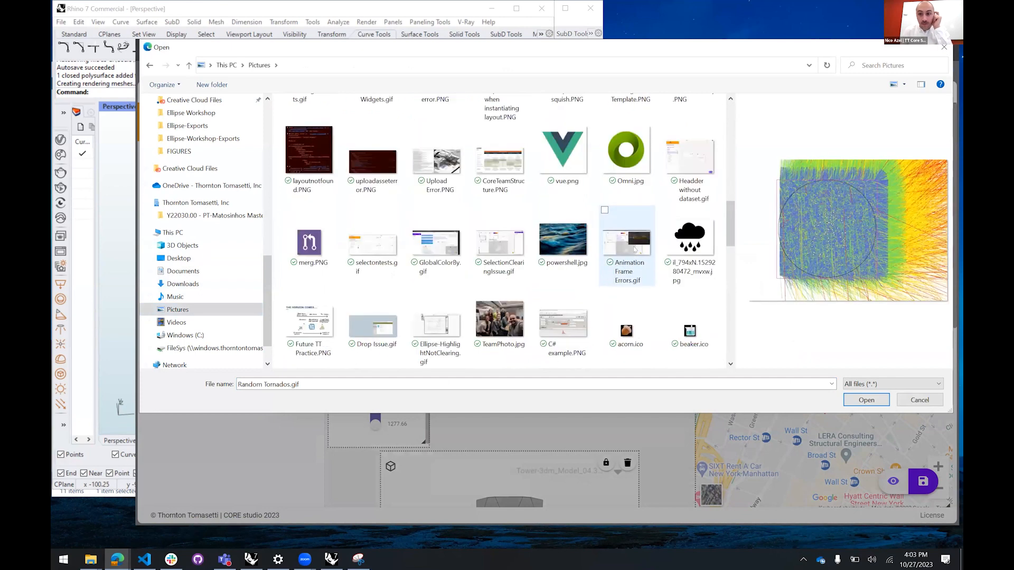
pyautogui.keyDown('ctrl'); pyautogui.click(566, 239); pyautogui.keyUp('ctrl')
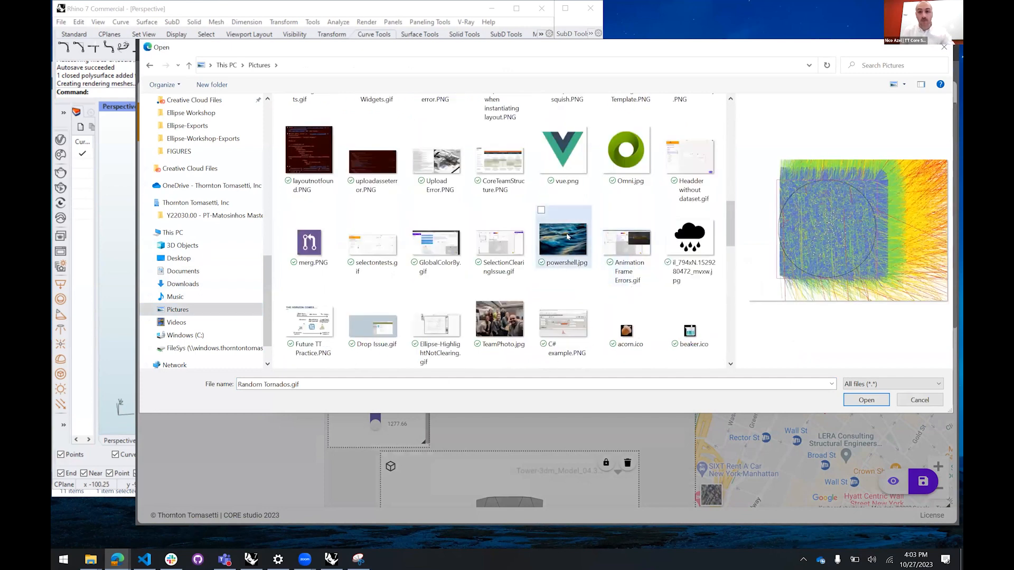
pyautogui.scroll(5, 567, 239)
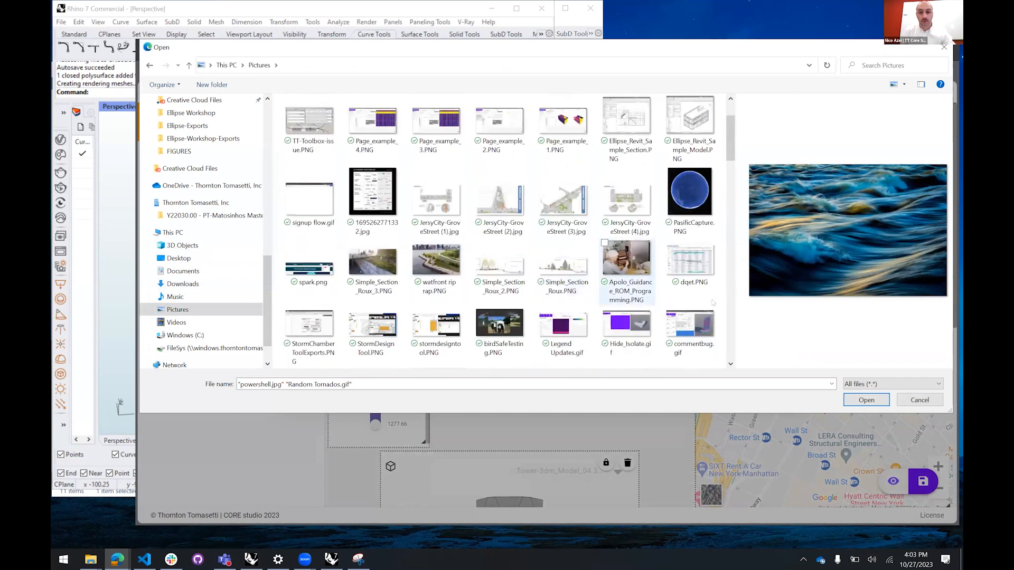
pyautogui.scroll(-5, 647, 276)
pyautogui.scroll(2, 641, 277)
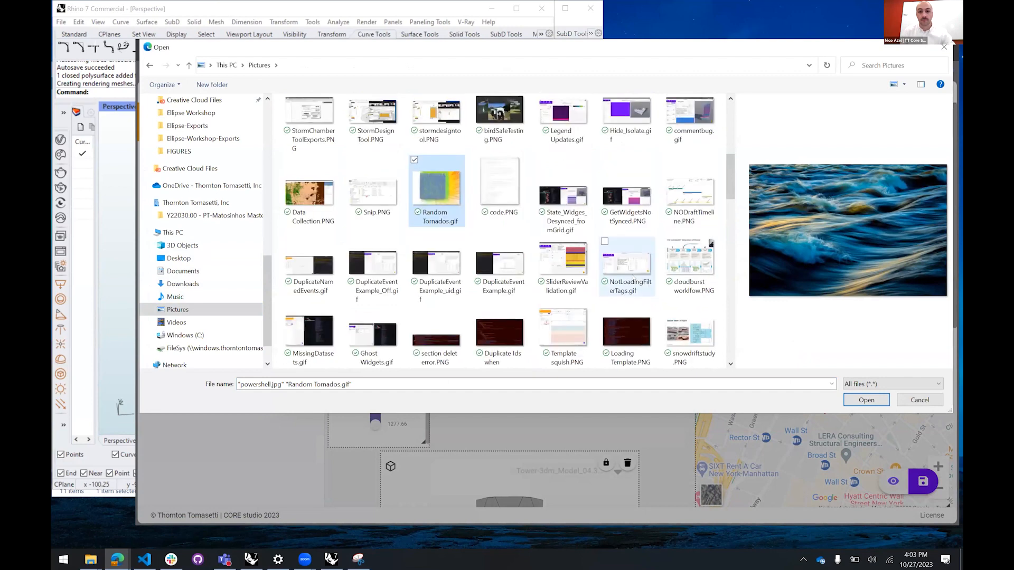
pyautogui.click(866, 400)
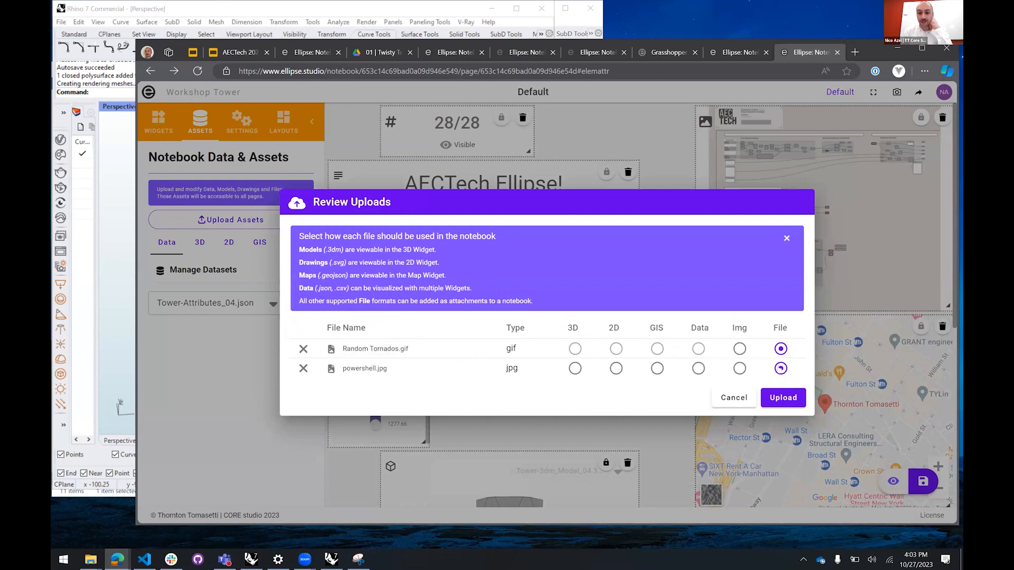
# Upload both images with their usage kept as File and show the notebook's file list
pyautogui.click(784, 400)
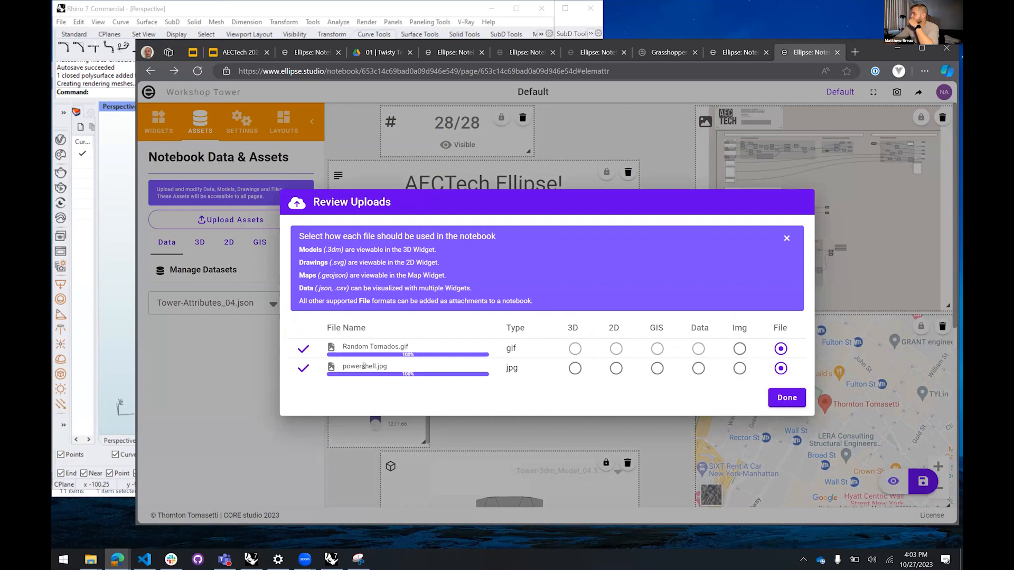
pyautogui.click(786, 398)
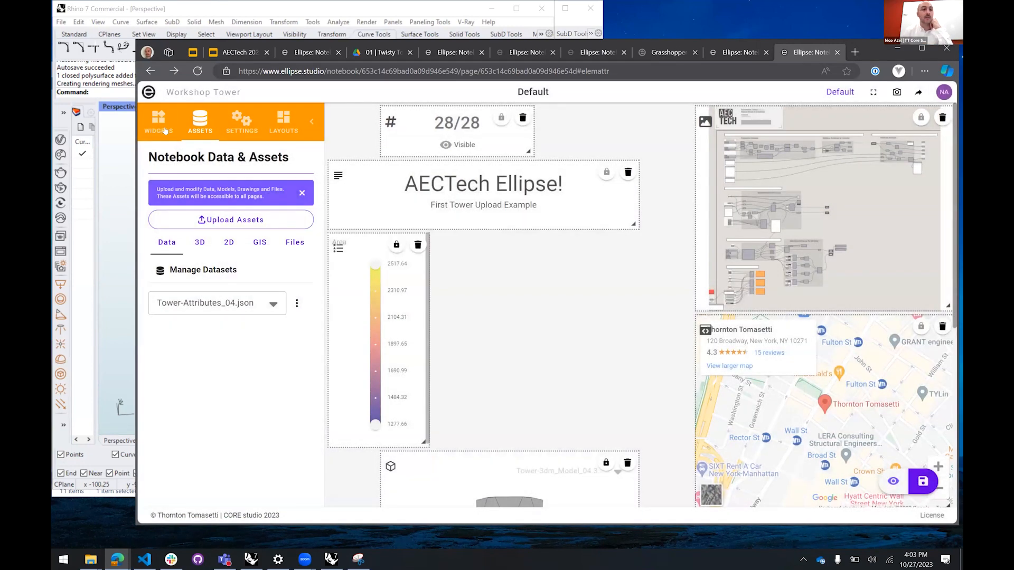
pyautogui.click(294, 242)
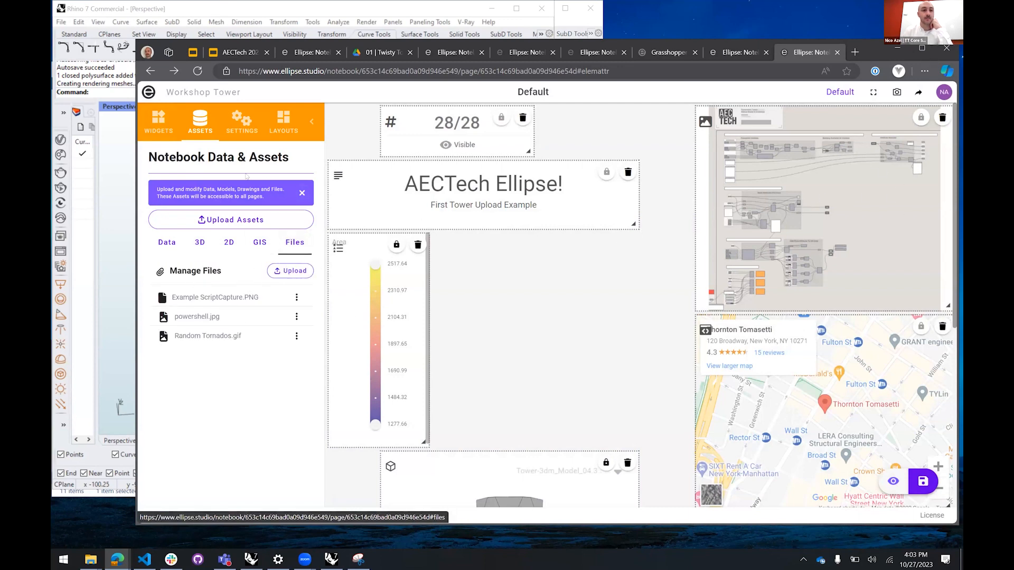
# Add a Carousel widget above the dashboard title and enlarge it to the title widget's width
pyautogui.click(162, 131)
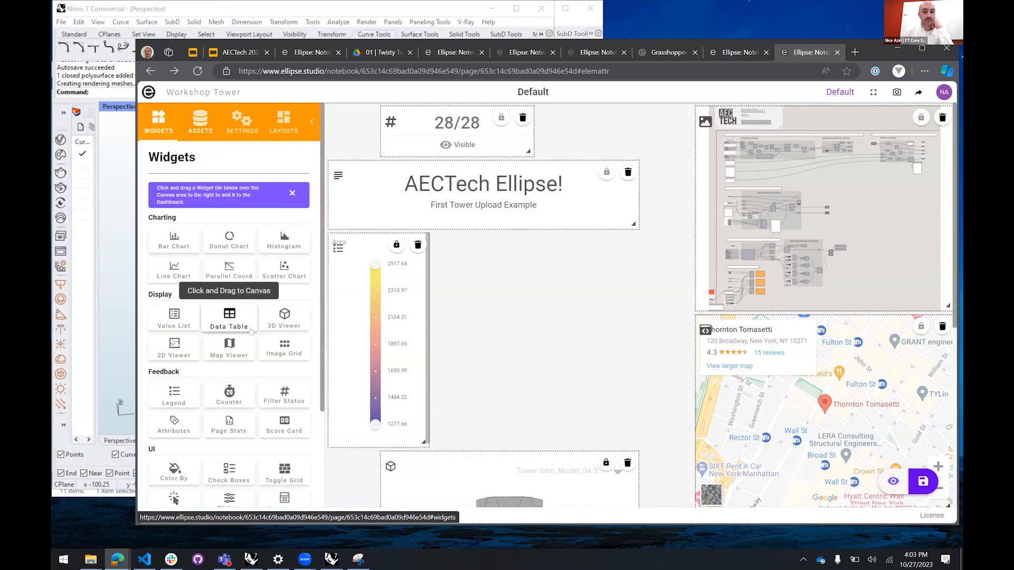
pyautogui.scroll(-1, 237, 328)
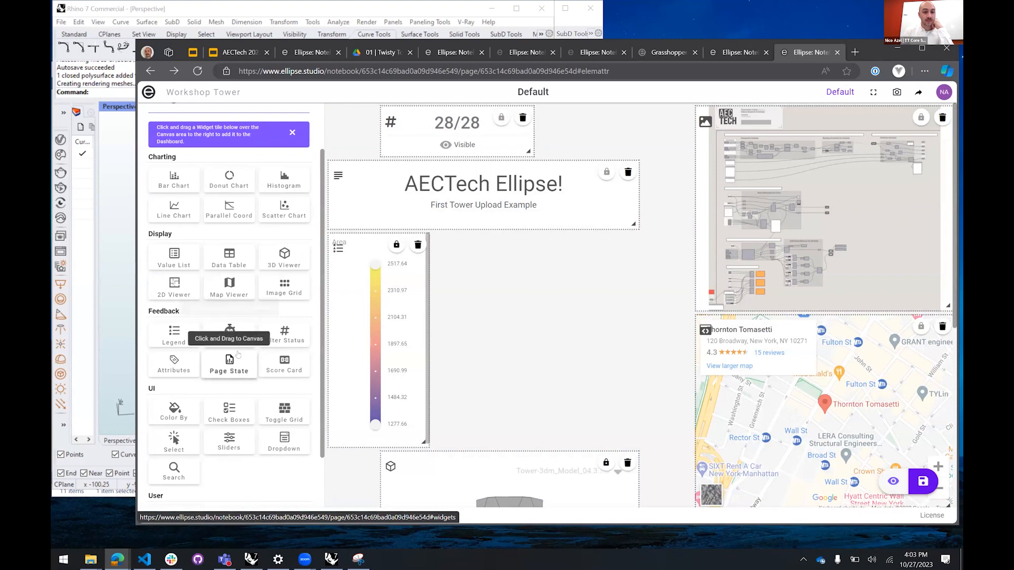
pyautogui.scroll(-1, 238, 354)
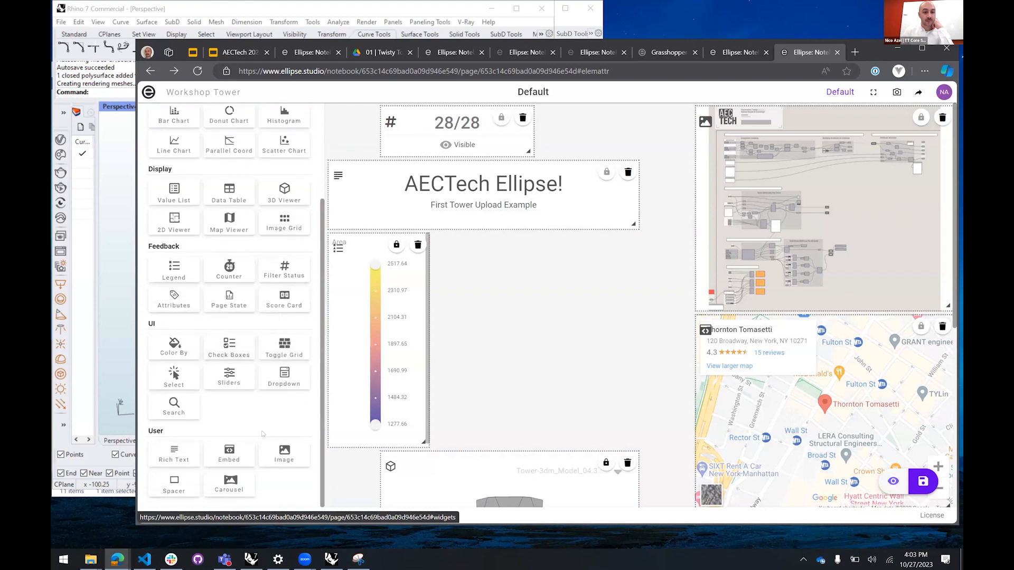
pyautogui.moveTo(229, 487); pyautogui.dragTo(413, 200)
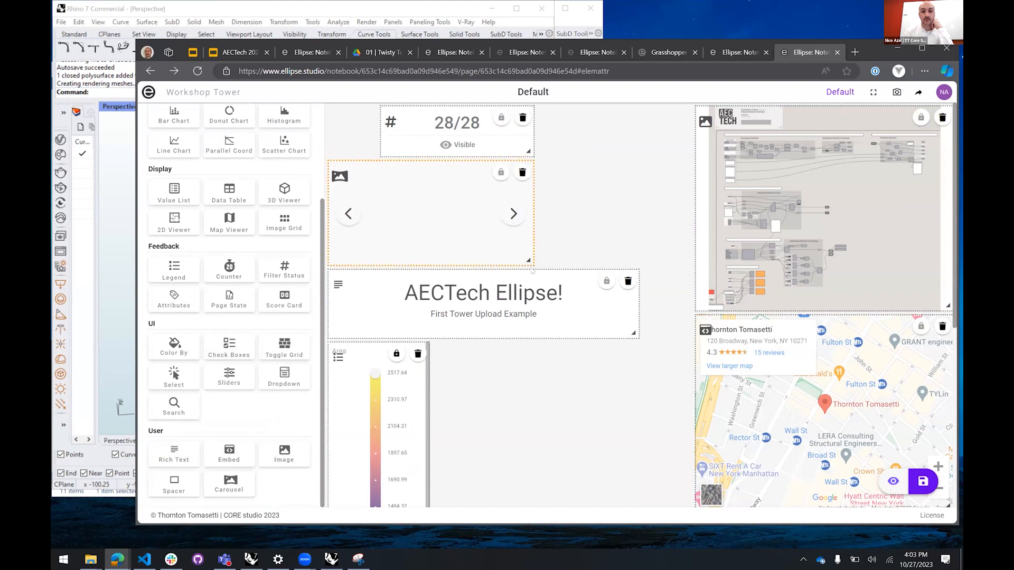
pyautogui.moveTo(528, 260); pyautogui.dragTo(633, 316)
pyautogui.scroll(3, 227, 242)
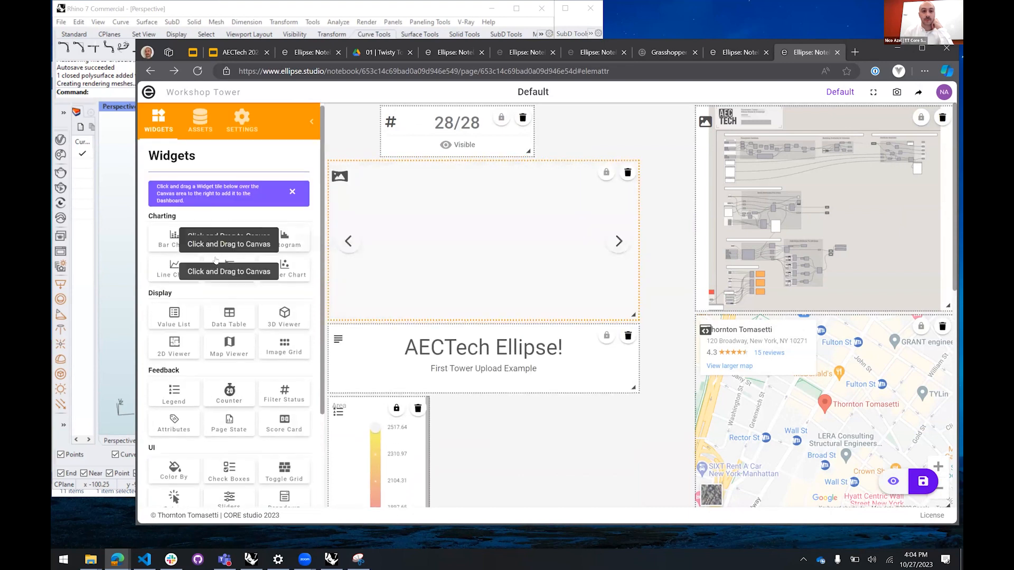
# Add Example ScriptCapture, powershell and Random Tornados to the carousel's contents and save the page
pyautogui.click(244, 120)
pyautogui.click(188, 252)
pyautogui.click(192, 272)
pyautogui.click(204, 294)
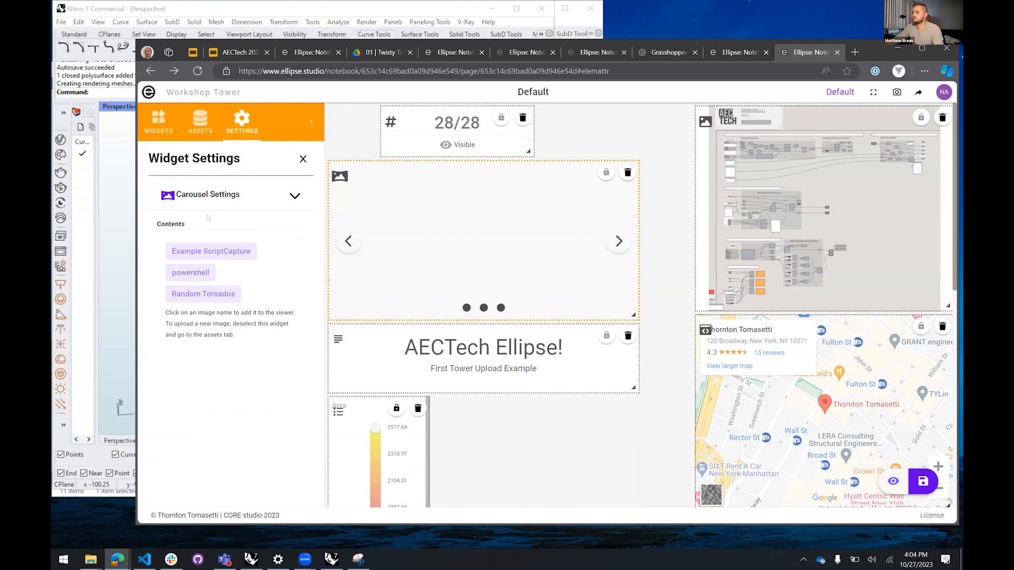
pyautogui.click(294, 195)
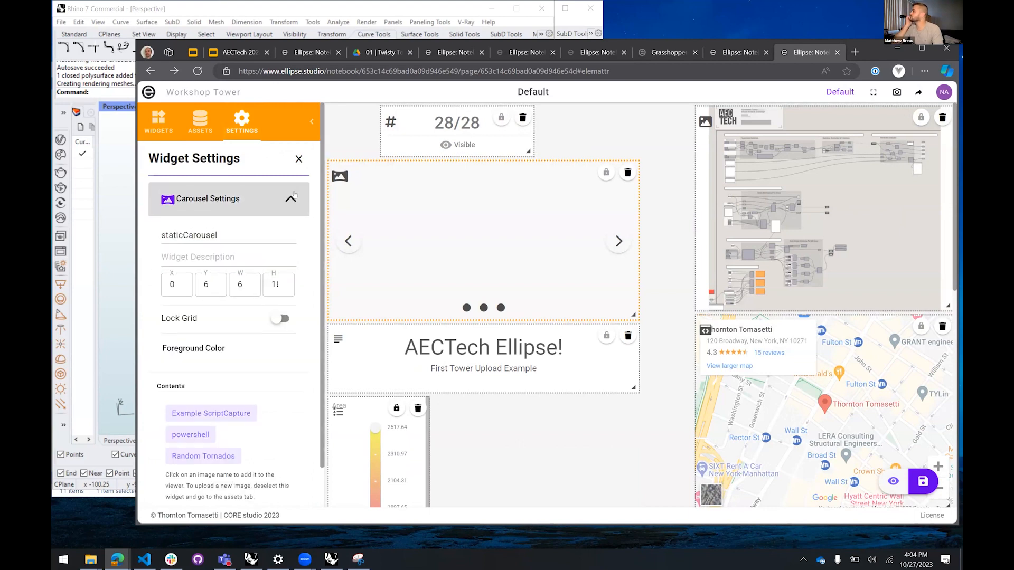
pyautogui.click(294, 196)
pyautogui.click(922, 483)
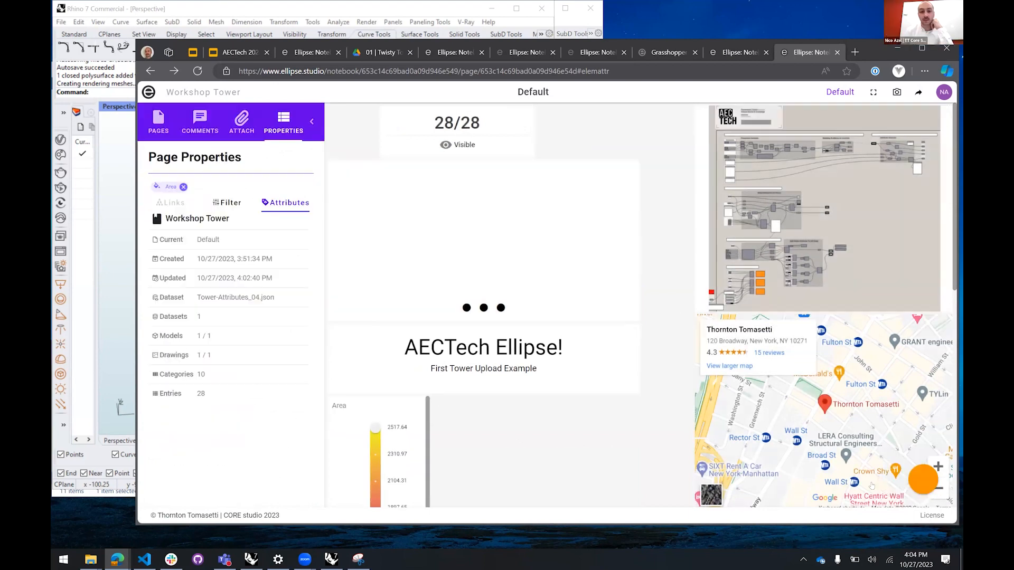
# Browse through the carousel's images forwards and backwards
pyautogui.click(611, 243)
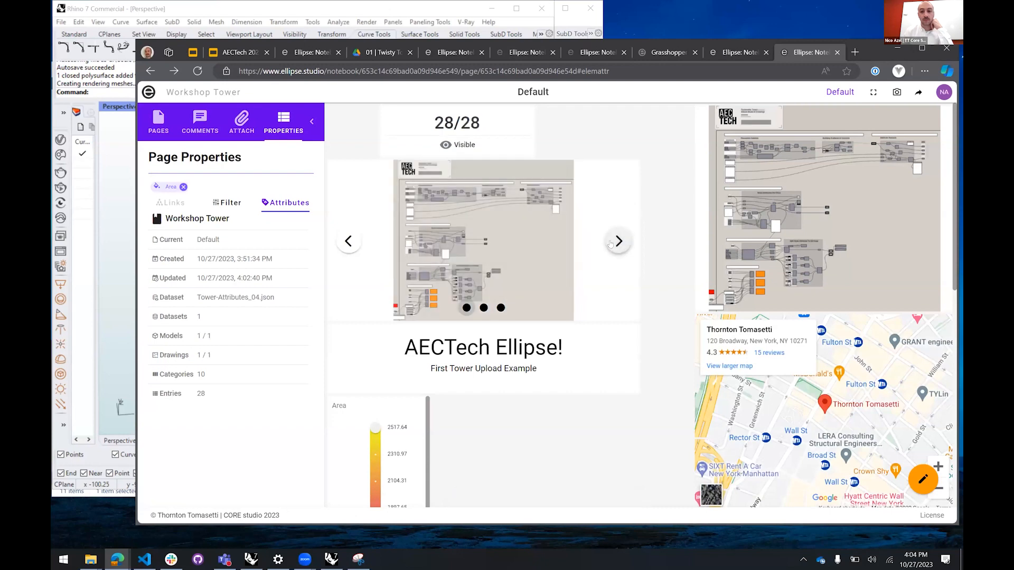
pyautogui.click(611, 244)
pyautogui.click(612, 243)
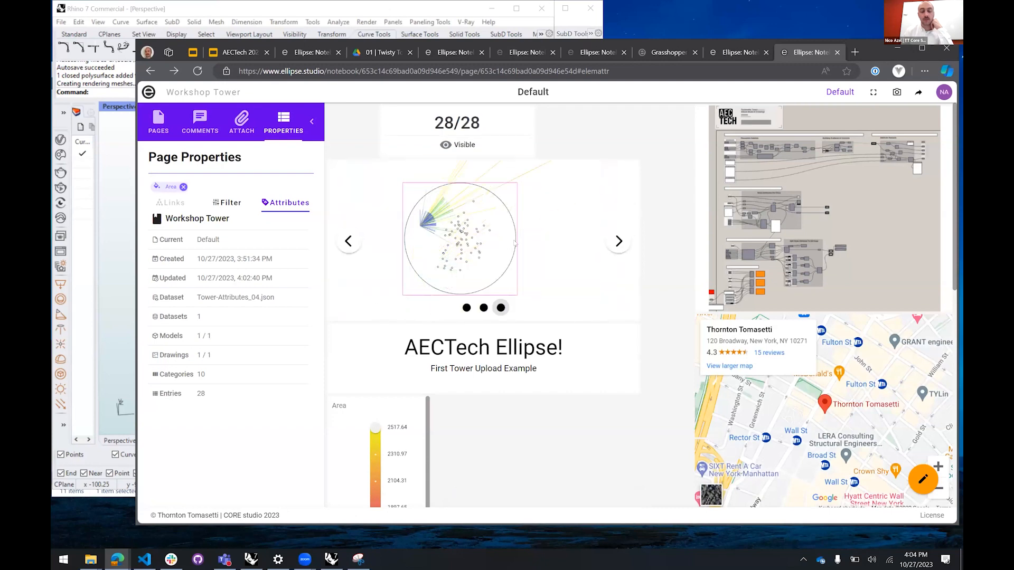
pyautogui.click(347, 246)
pyautogui.click(348, 241)
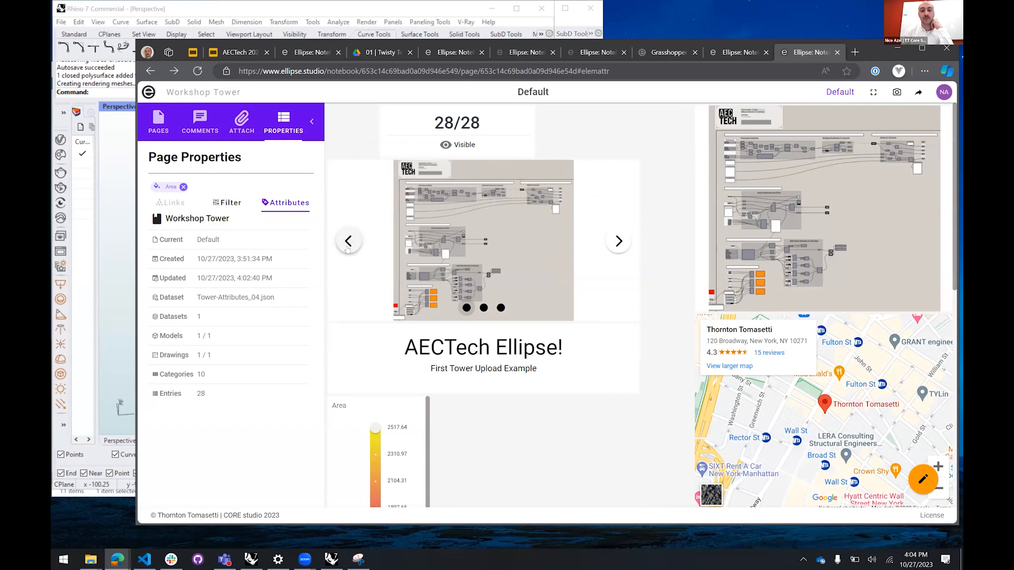
pyautogui.click(348, 241)
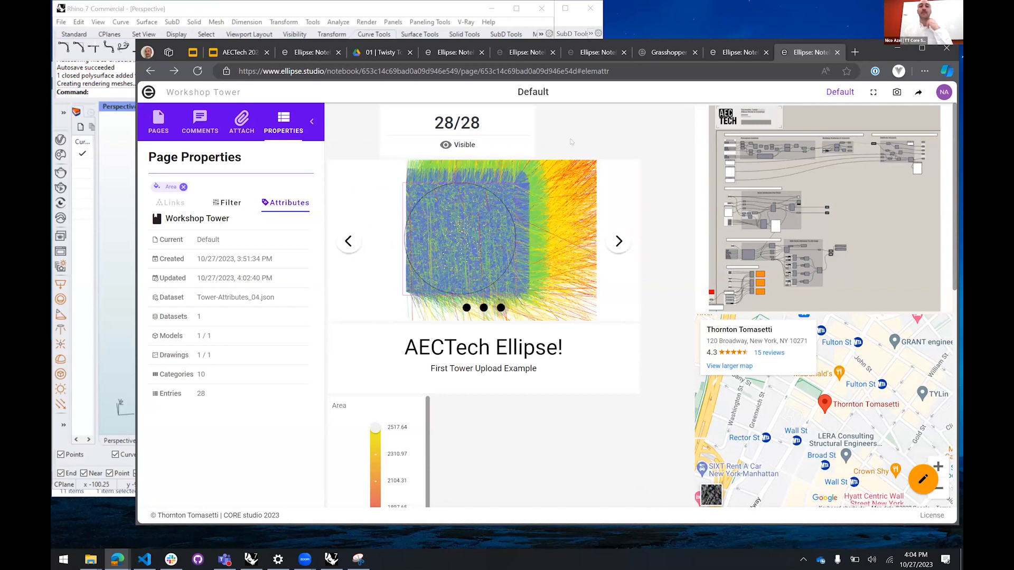
# With the browser window maximized, edit the page to make the carousel taller and move the title widget to the top
pyautogui.doubleClick(879, 46)
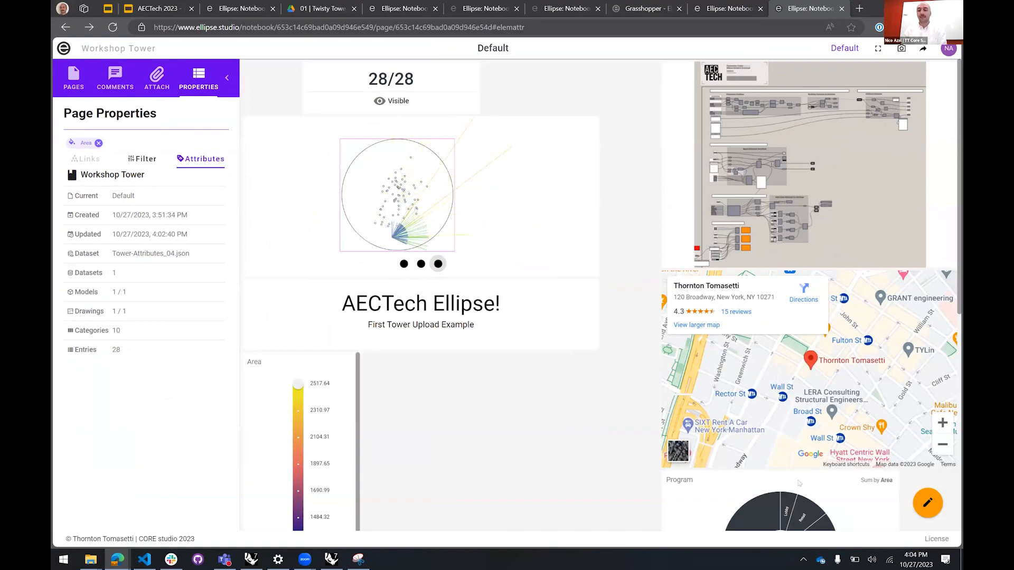
pyautogui.click(928, 503)
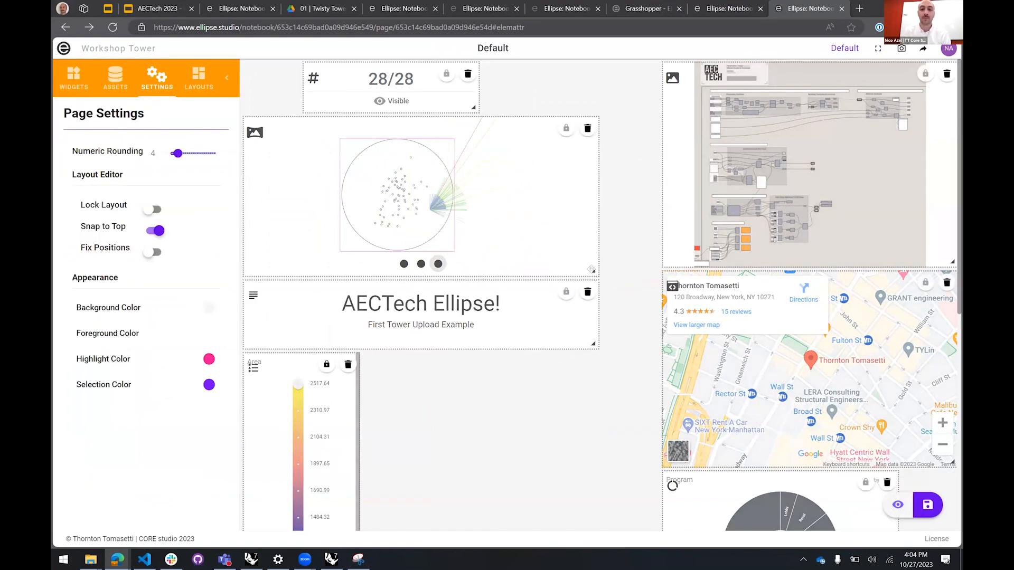
pyautogui.moveTo(594, 272); pyautogui.dragTo(574, 301)
pyautogui.moveTo(505, 326); pyautogui.dragTo(525, 160)
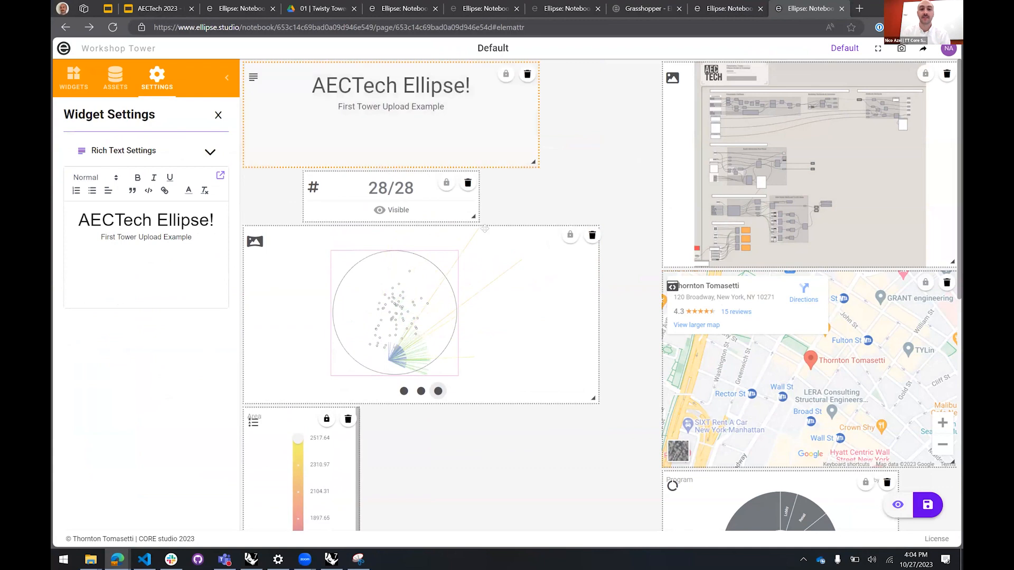
pyautogui.scroll(-1, 599, 217)
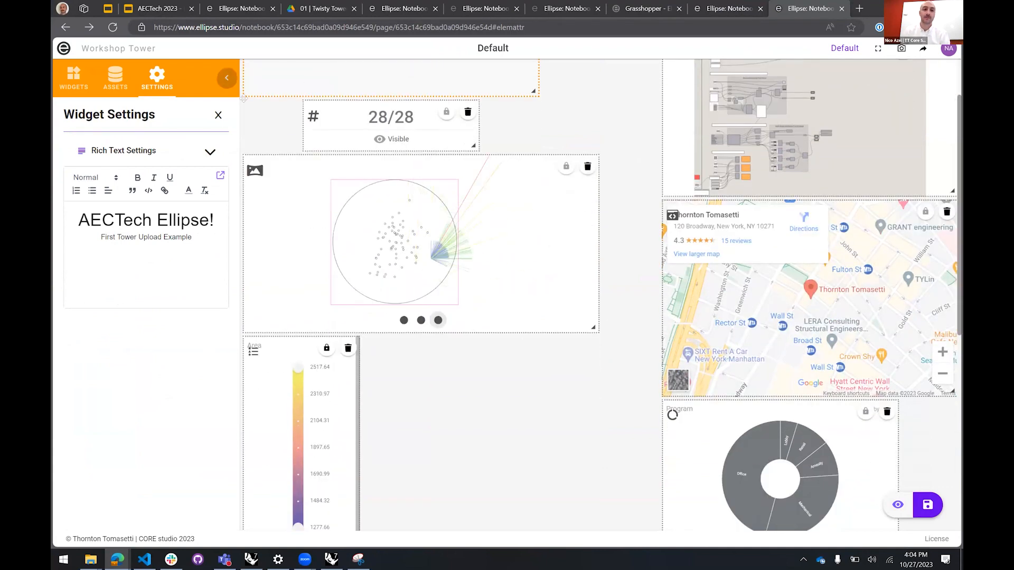
# Collapse the side panel, delete the script image widget and put the carousel in its place above the map
pyautogui.click(226, 78)
pyautogui.moveTo(420, 251); pyautogui.dragTo(513, 160)
pyautogui.scroll(2, 860, 184)
pyautogui.click(947, 75)
pyautogui.moveTo(774, 132); pyautogui.dragTo(890, 126)
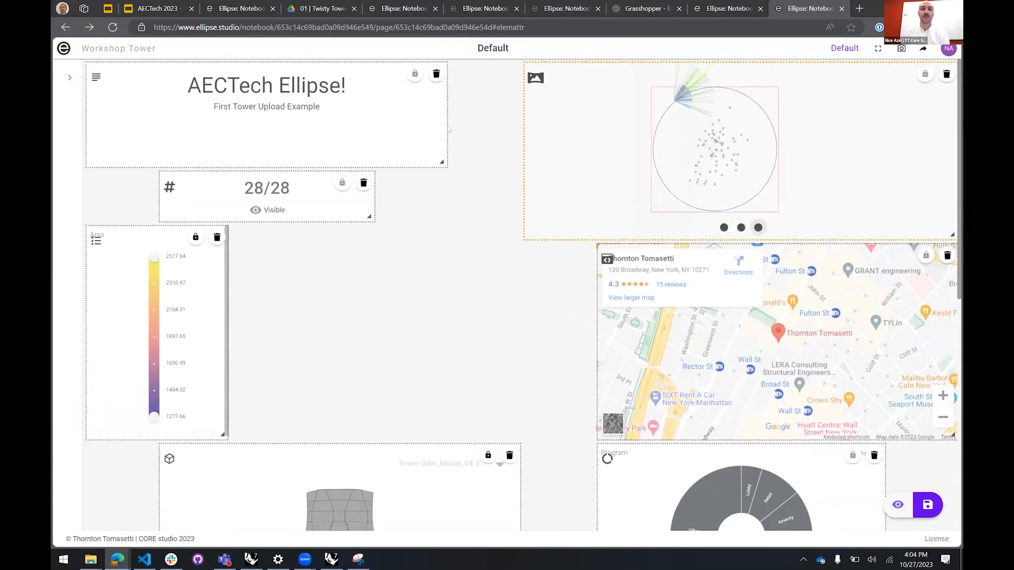
# Move the filter status widget between the carousel and the map so the Area legend sits directly beneath the title
pyautogui.scroll(-1, 384, 265)
pyautogui.moveTo(309, 331); pyautogui.dragTo(270, 205)
pyautogui.moveTo(318, 131); pyautogui.dragTo(714, 174)
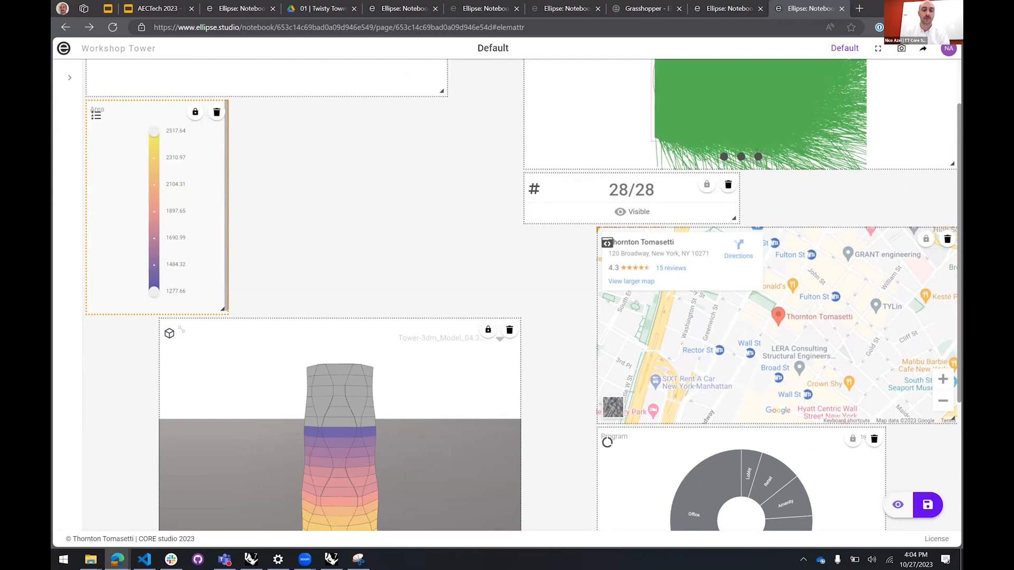
# Narrow the Area legend so it fits beside the 3D viewer under the title, and save the page layout
pyautogui.moveTo(181, 330); pyautogui.dragTo(170, 333)
pyautogui.scroll(2, 856, 149)
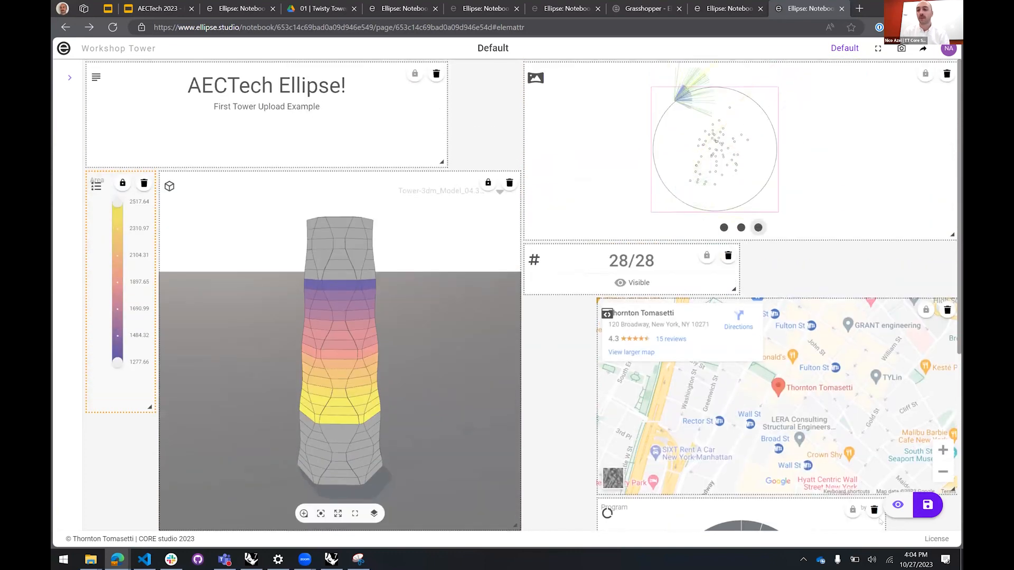
pyautogui.click(928, 505)
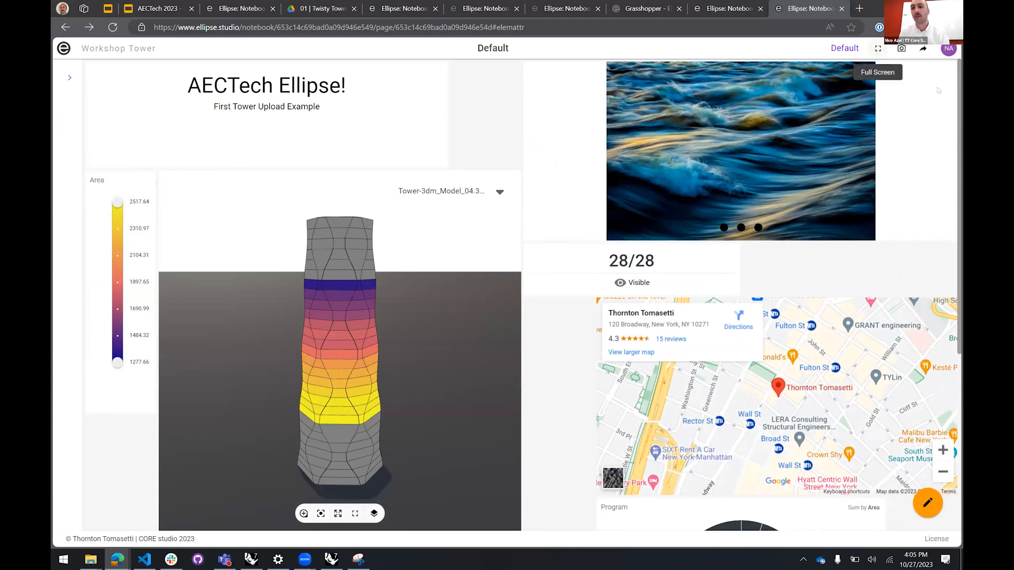
# View the dashboard in full screen, cycle through the carousel images, and return to the normal view
pyautogui.click(879, 49)
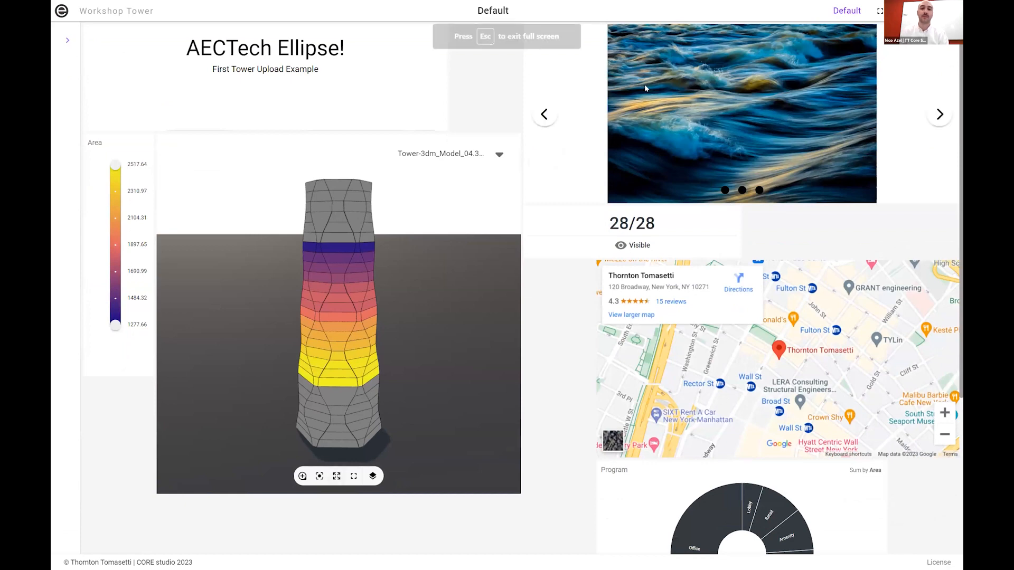
pyautogui.click(934, 118)
pyautogui.click(933, 117)
pyautogui.click(933, 117)
pyautogui.click(933, 118)
pyautogui.click(934, 118)
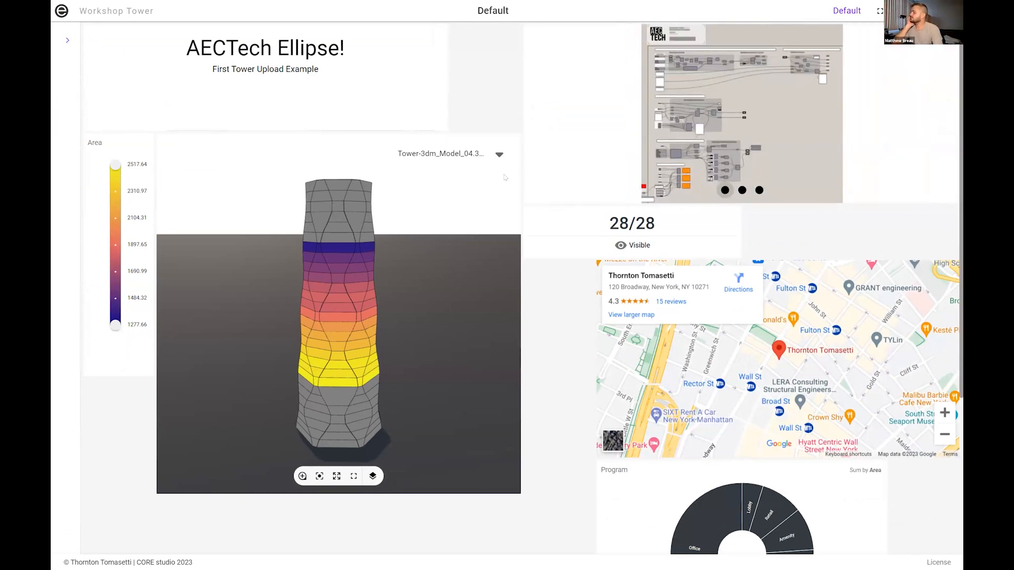
pyautogui.press('Escape')
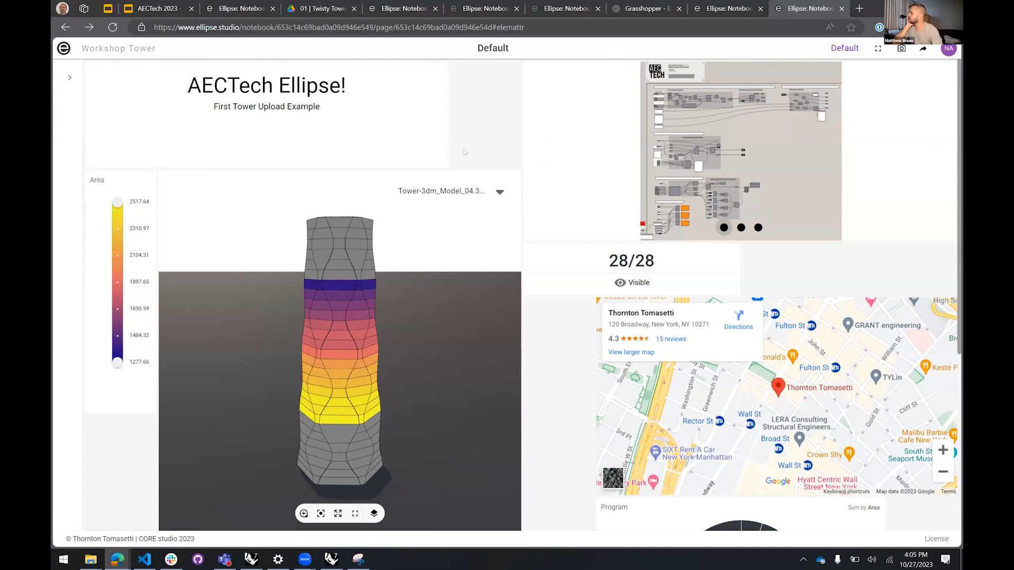
pyautogui.moveTo(768, 143)
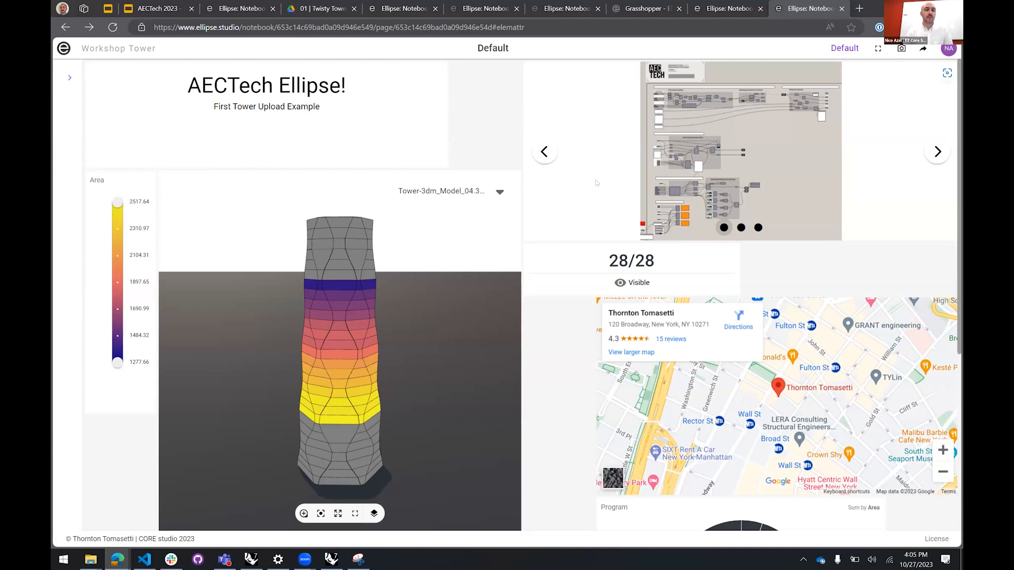
# Expand the side panel to list the notebook's pages and reload the dashboard
pyautogui.click(69, 78)
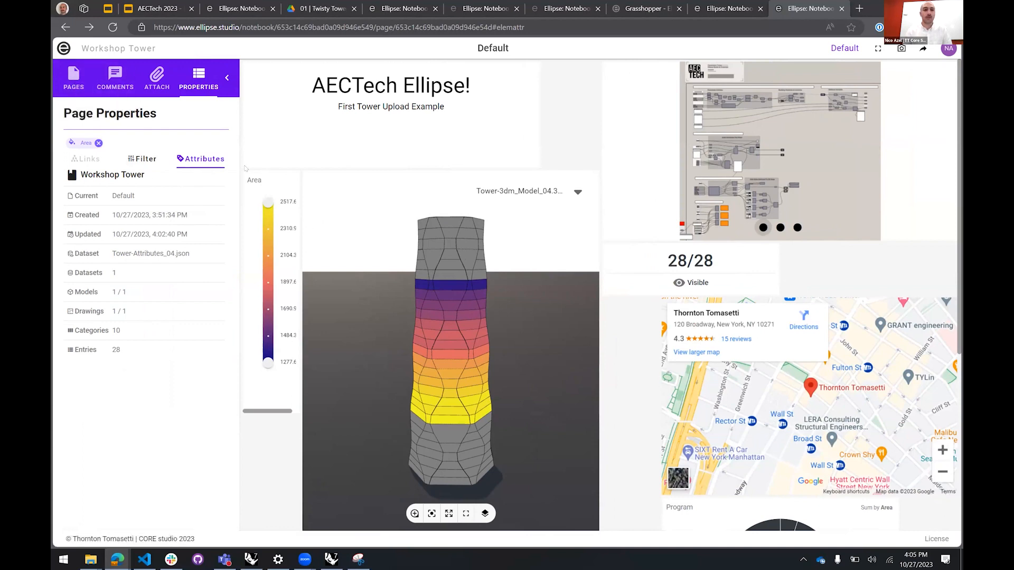
pyautogui.click(67, 79)
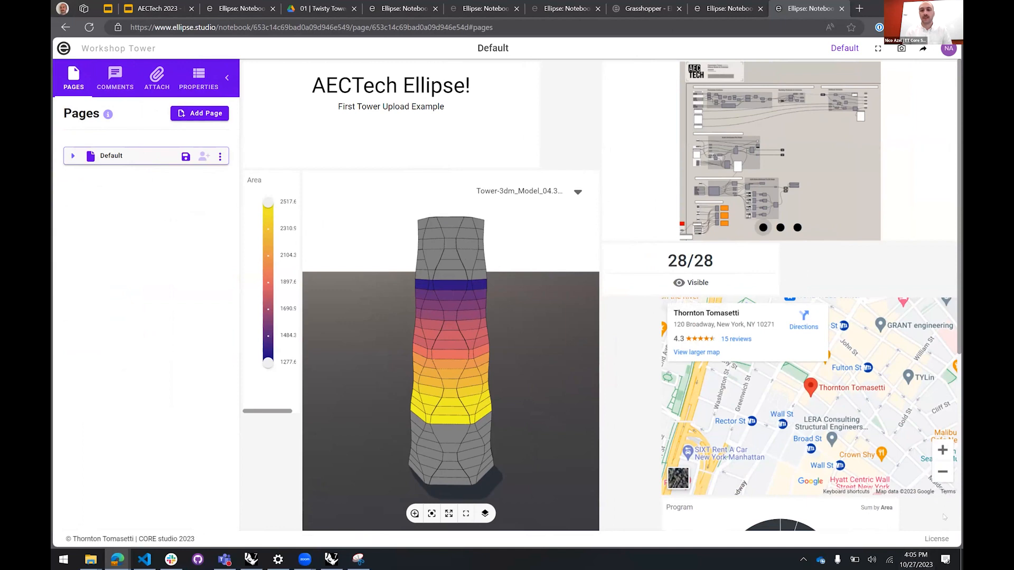
pyautogui.scroll(-5, 730, 389)
pyautogui.scroll(5, 730, 390)
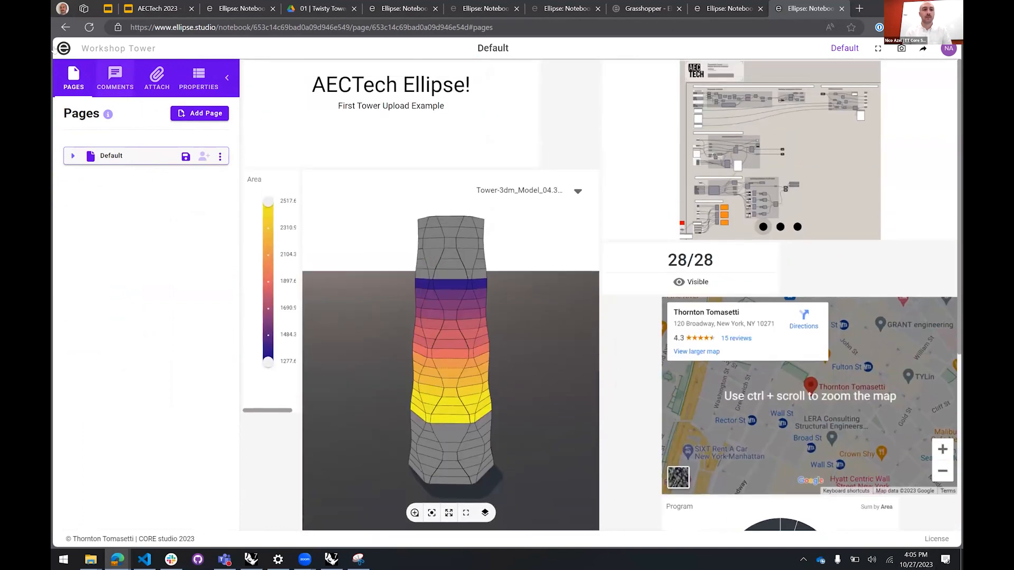
pyautogui.click(89, 27)
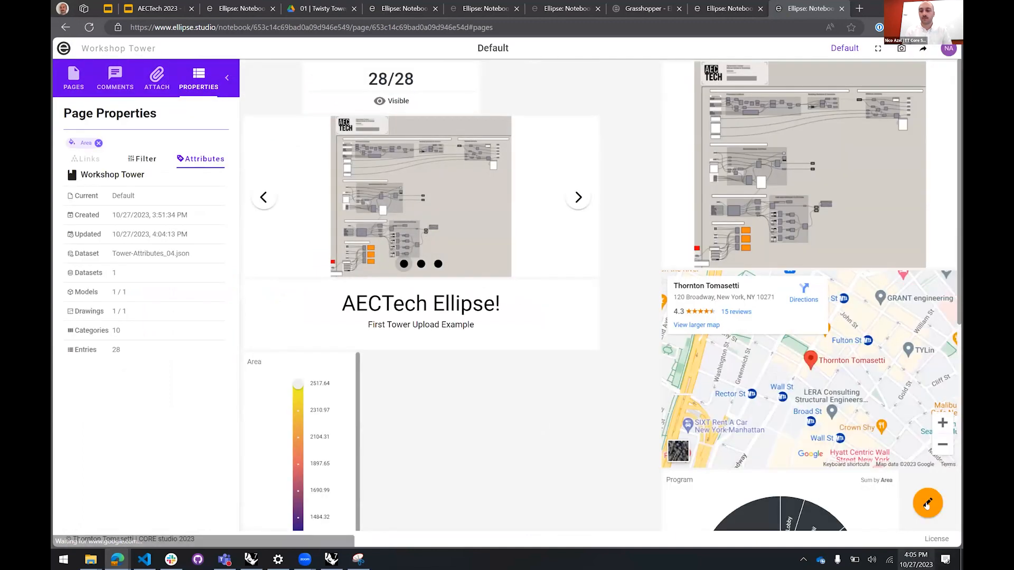
# Edit the page to add an Image Grid widget between the carousel and the title widget, and preview the page
pyautogui.click(927, 502)
pyautogui.click(115, 79)
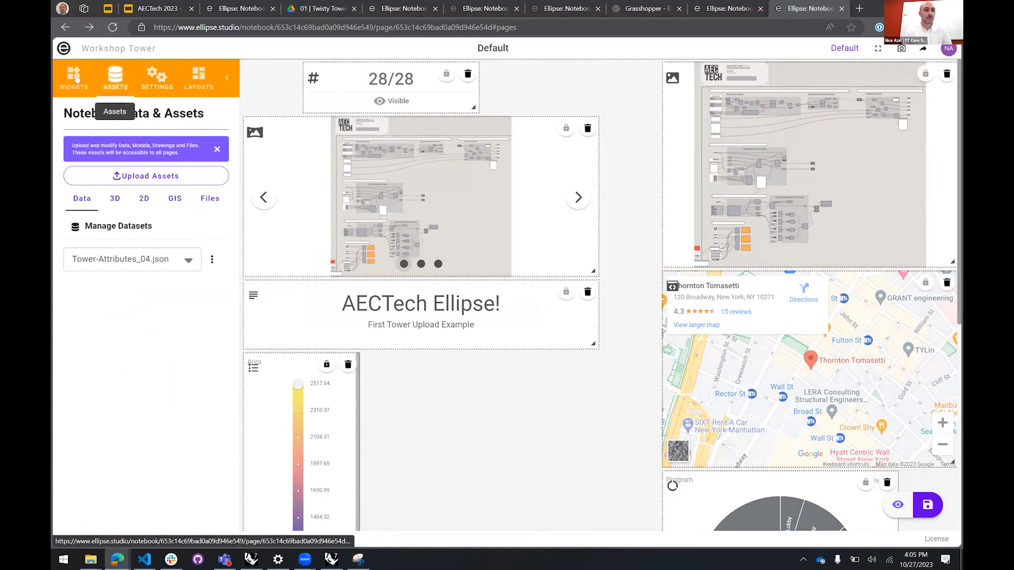
pyautogui.click(74, 78)
pyautogui.moveTo(200, 304); pyautogui.dragTo(246, 282)
pyautogui.scroll(-1, 153, 359)
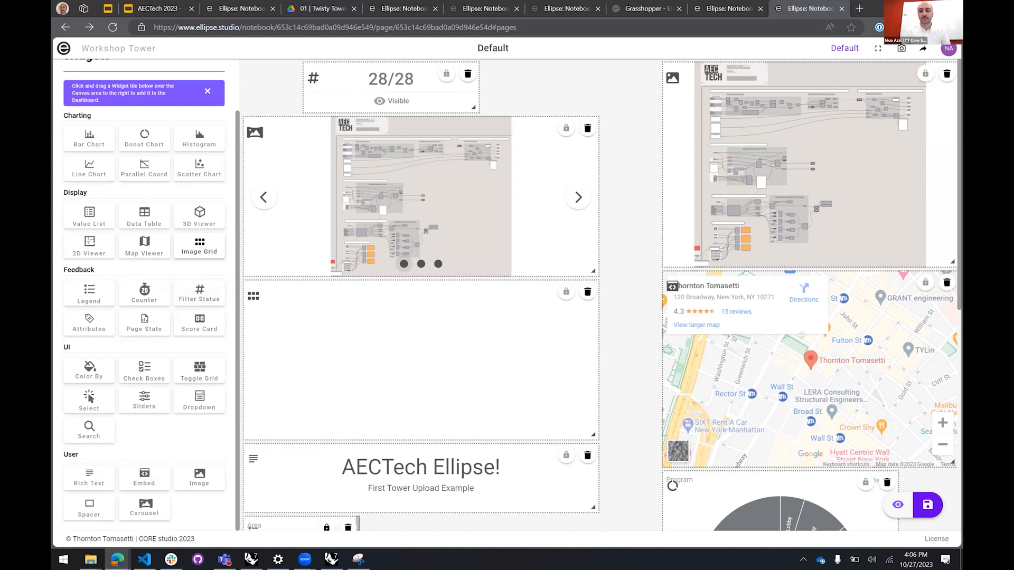
pyautogui.click(897, 506)
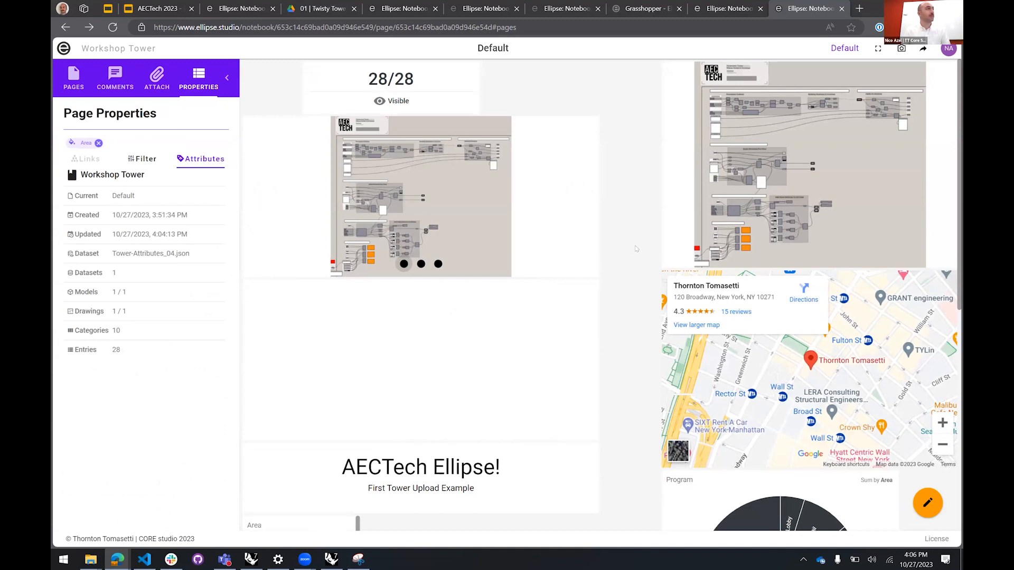
# Collapse the side panel and look over the dashboard from the 3D viewer back up to the first widgets
pyautogui.scroll(-14, 639, 244)
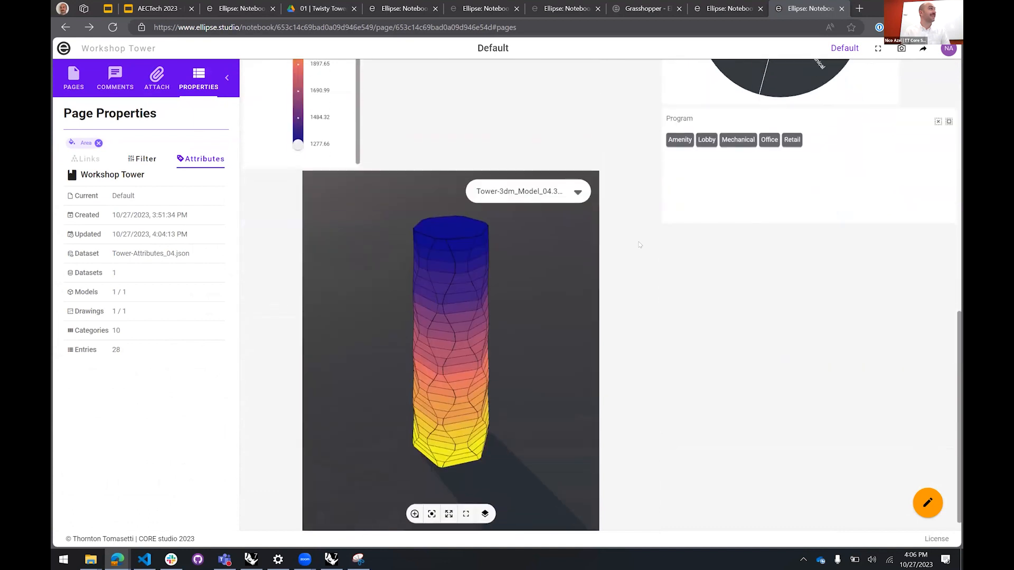
pyautogui.click(223, 78)
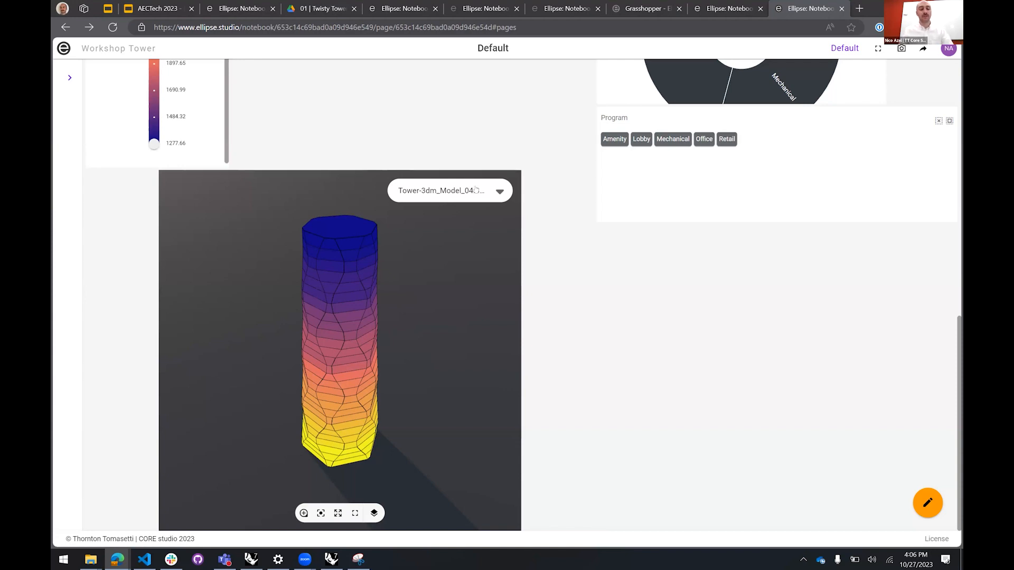
pyautogui.scroll(10, 534, 184)
pyautogui.scroll(1, 544, 175)
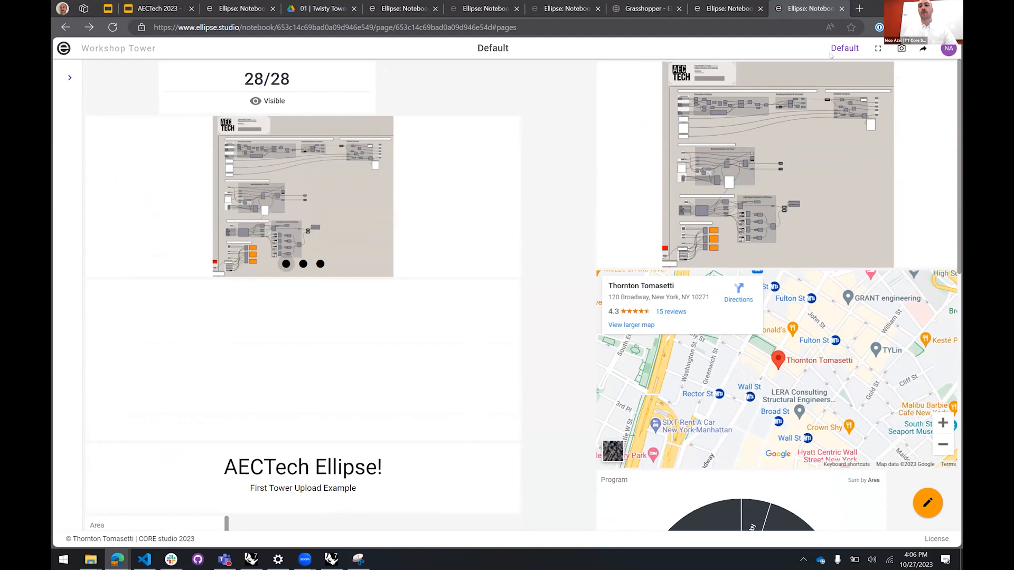
# Restore the browser to a smaller window, move it aside, and bring the windows behind it forward
pyautogui.press('super+Down')
pyautogui.moveTo(829, 45); pyautogui.dragTo(855, 129)
pyautogui.click(618, 99)
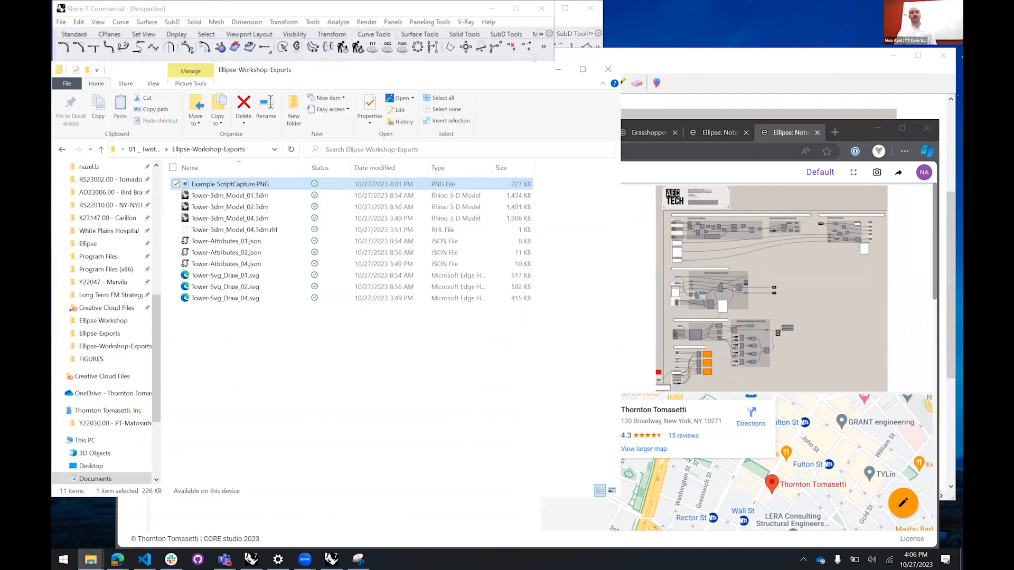
pyautogui.click(728, 57)
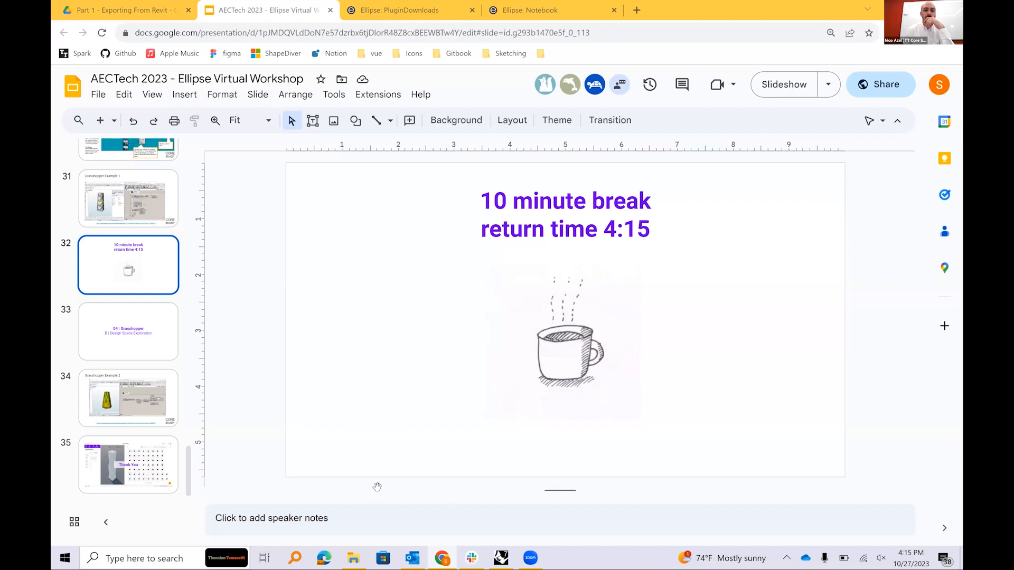
# In Google Drive, open the 02 | Design Space Exploration folder inside Part 2 - Exporting From Grasshopper
pyautogui.click(120, 10)
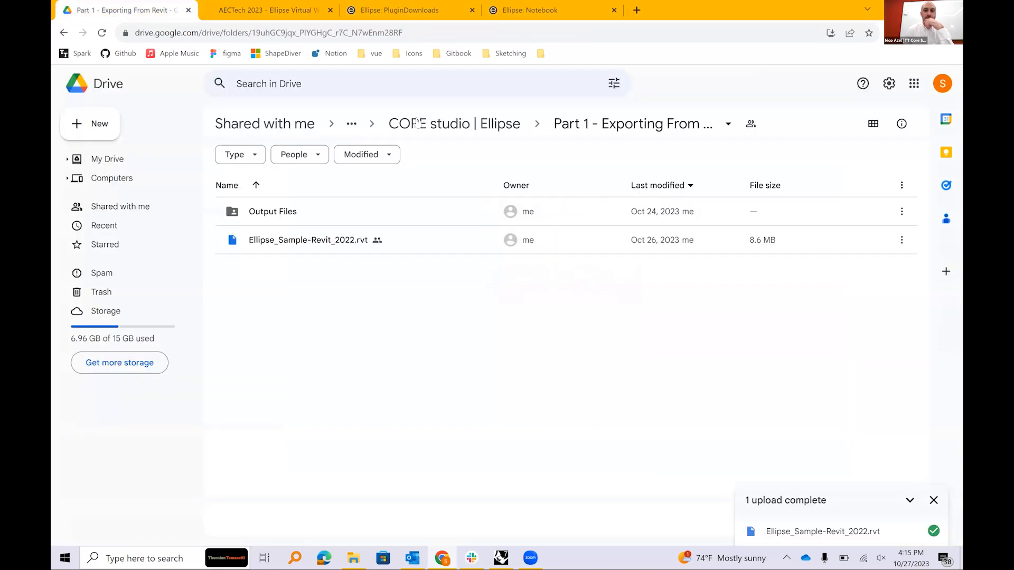
pyautogui.click(458, 122)
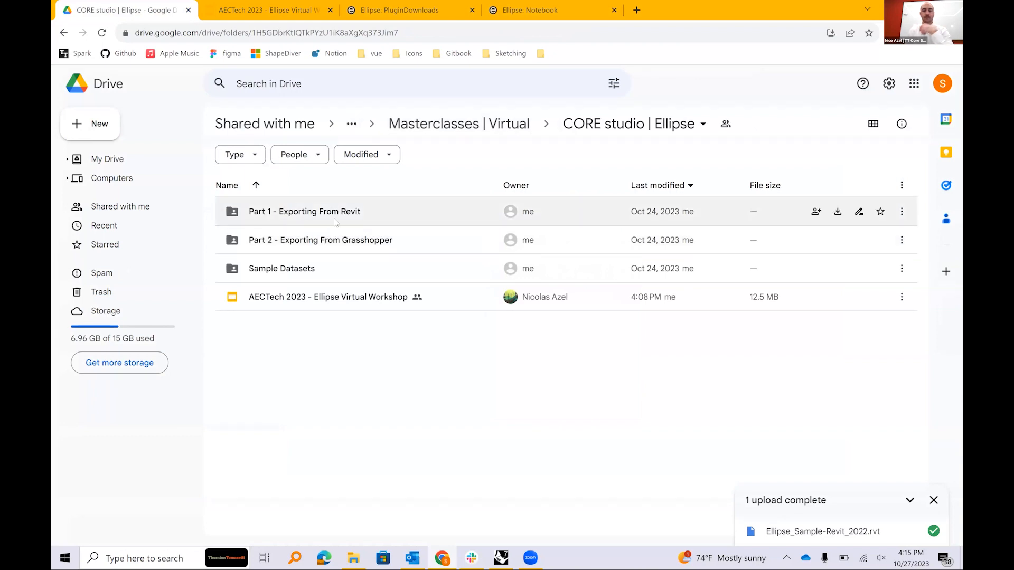
pyautogui.doubleClick(328, 240)
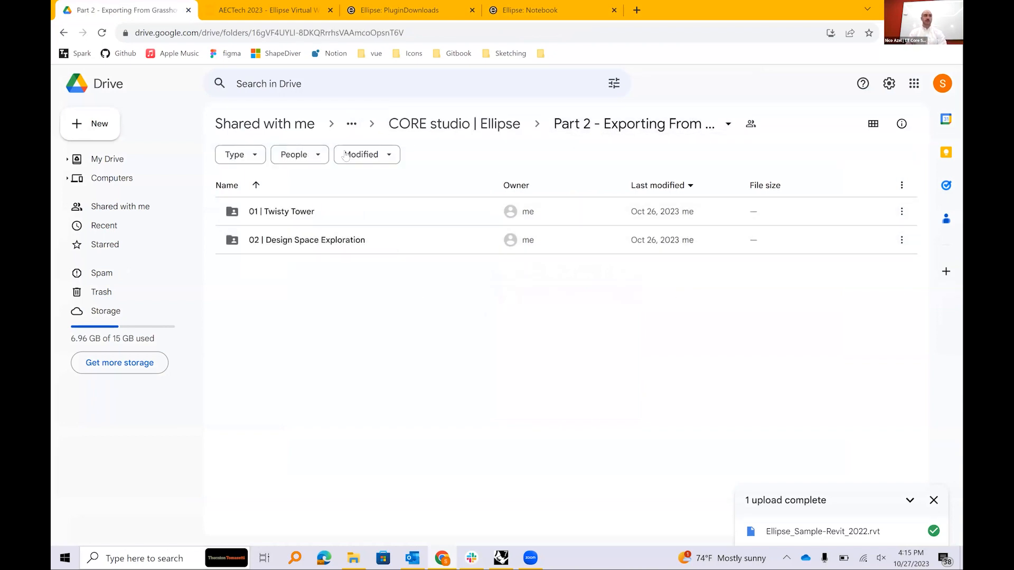
pyautogui.click(304, 245)
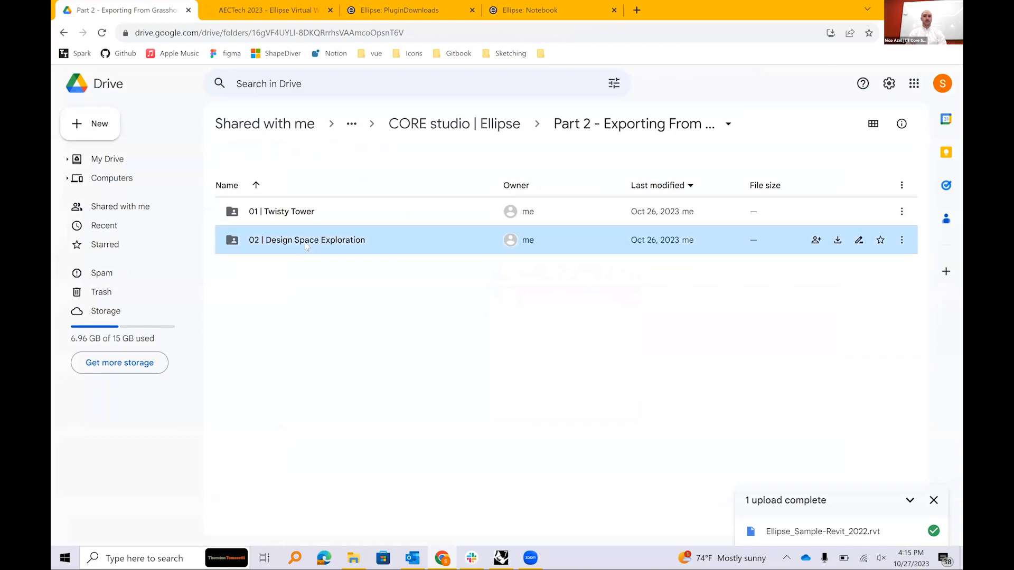
pyautogui.doubleClick(306, 246)
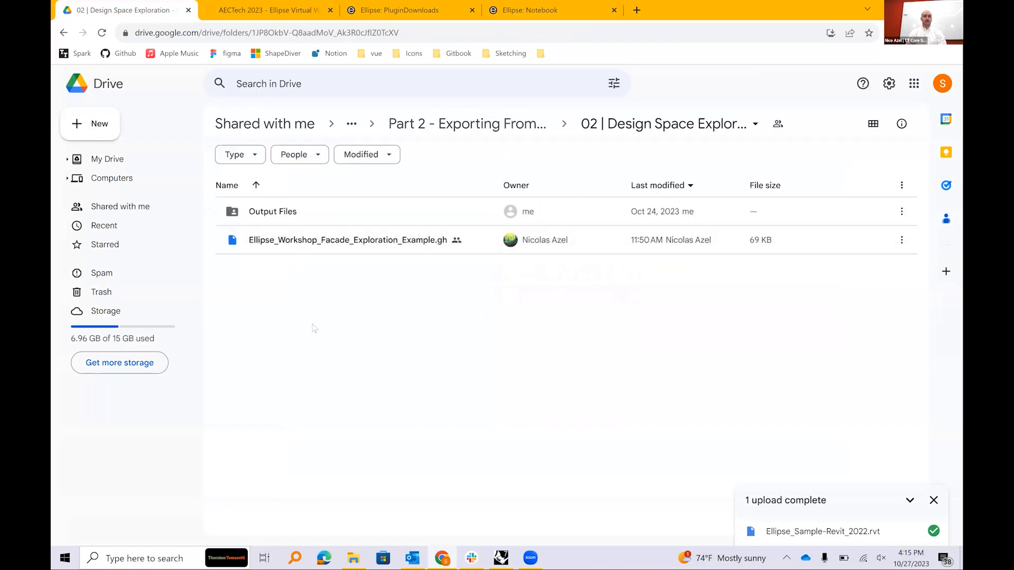
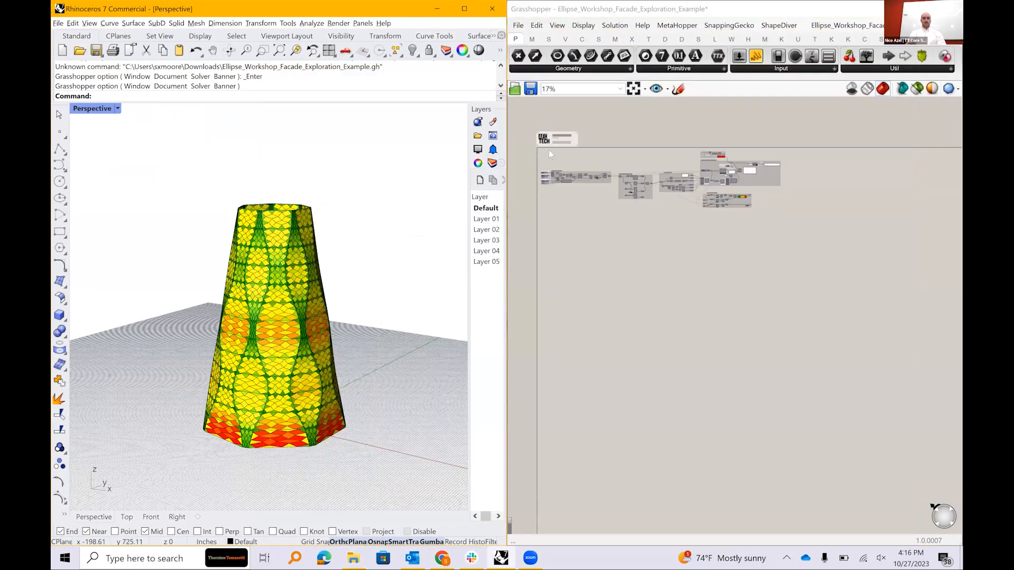
# In Grasshopper, examine the Input Controls sliders and the Generate Massing group of the facade exploration script
pyautogui.click(571, 173)
pyautogui.scroll(8, 607, 232)
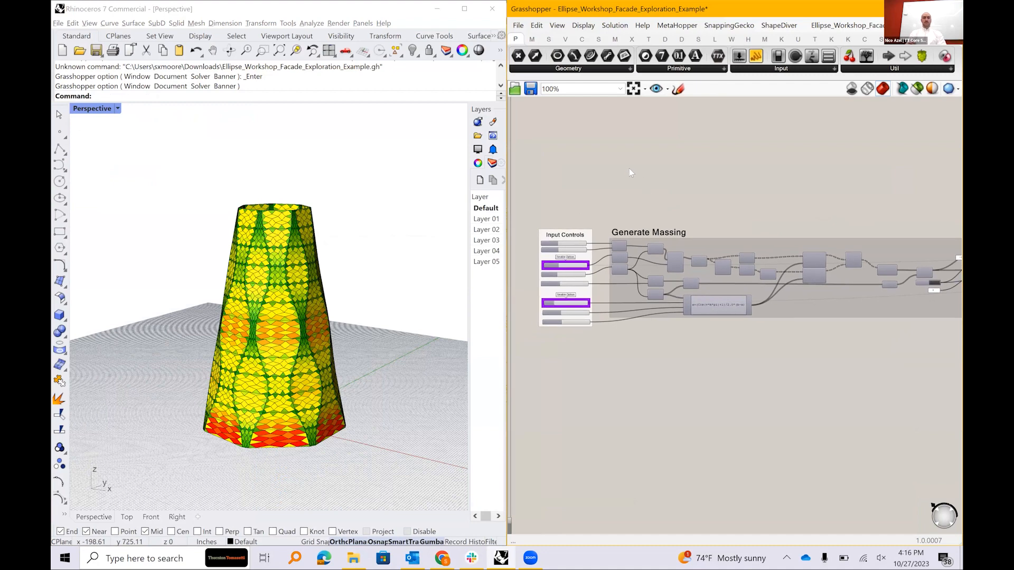
pyautogui.scroll(1, 580, 284)
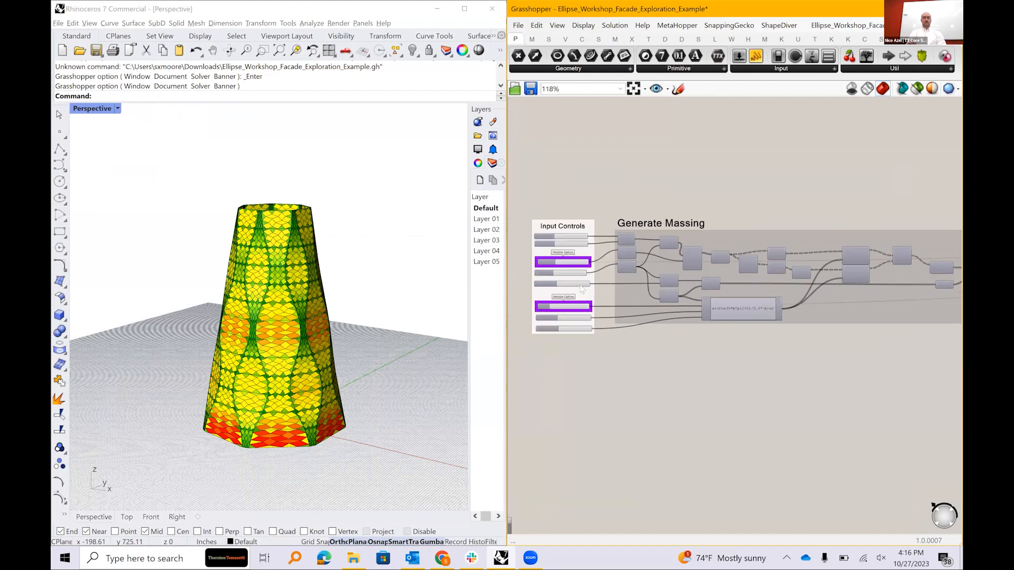
pyautogui.scroll(-2, 562, 245)
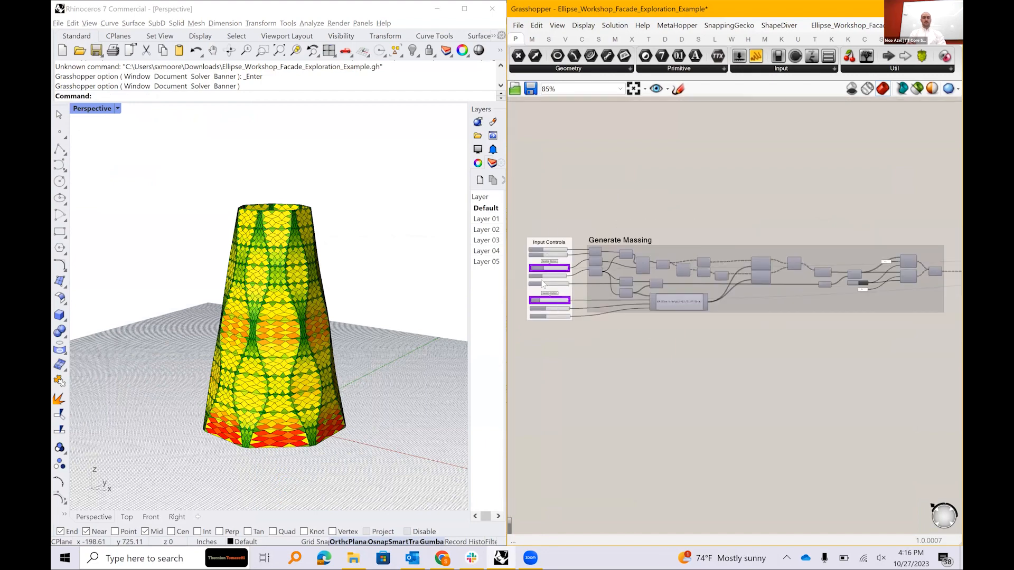
pyautogui.scroll(-2, 543, 284)
pyautogui.scroll(1, 544, 285)
# Examine the Create Facade Options group, including its panelling components, count sliders and toggle
pyautogui.moveTo(944, 281); pyautogui.dragTo(786, 270)
pyautogui.scroll(5, 829, 270)
pyautogui.moveTo(811, 271)
pyautogui.mouseDown()
pyautogui.moveTo(856, 241)
pyautogui.moveTo(822, 258)
pyautogui.moveTo(823, 270)
pyautogui.mouseUp()
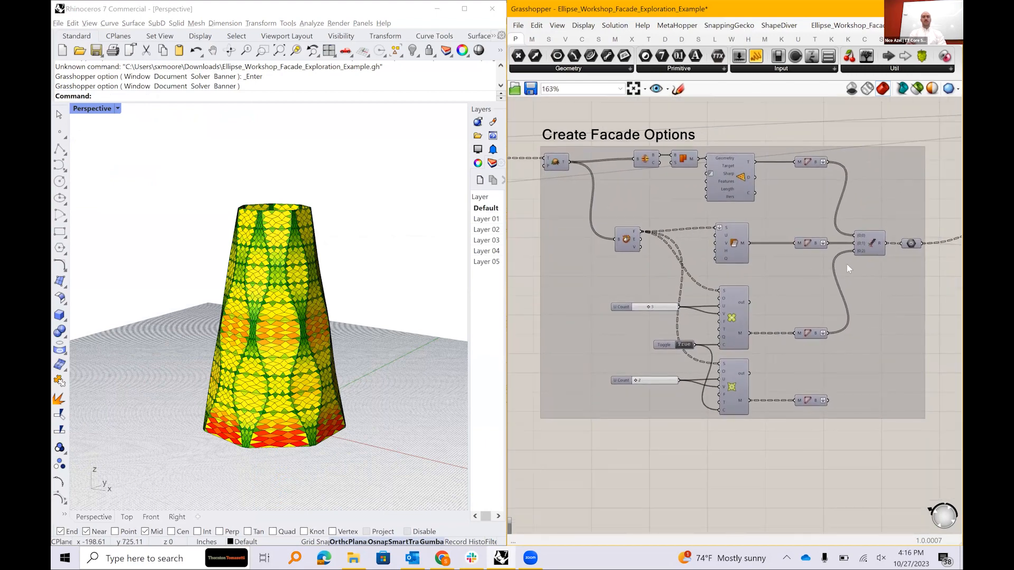
pyautogui.scroll(-2, 655, 307)
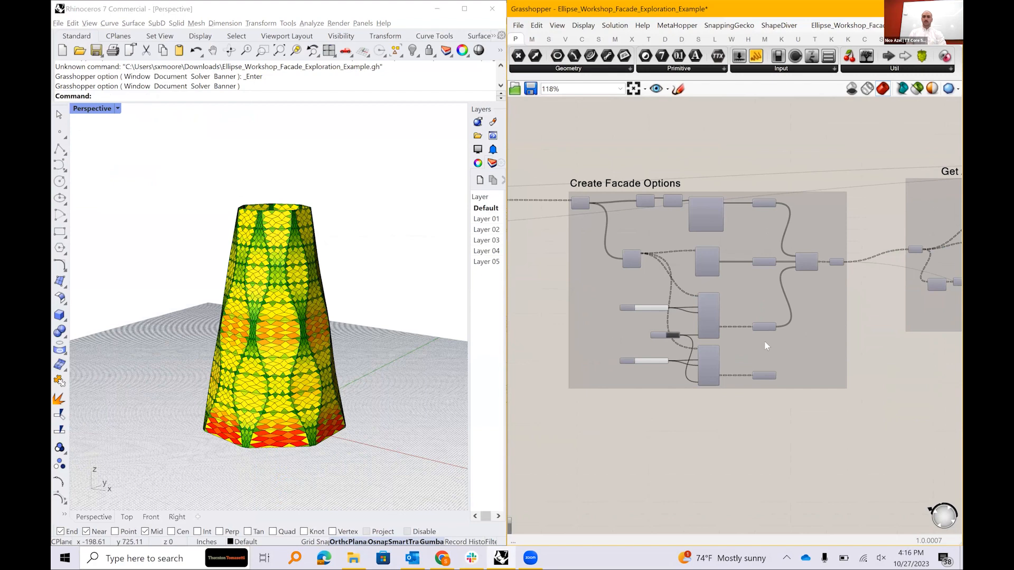
pyautogui.scroll(4, 755, 332)
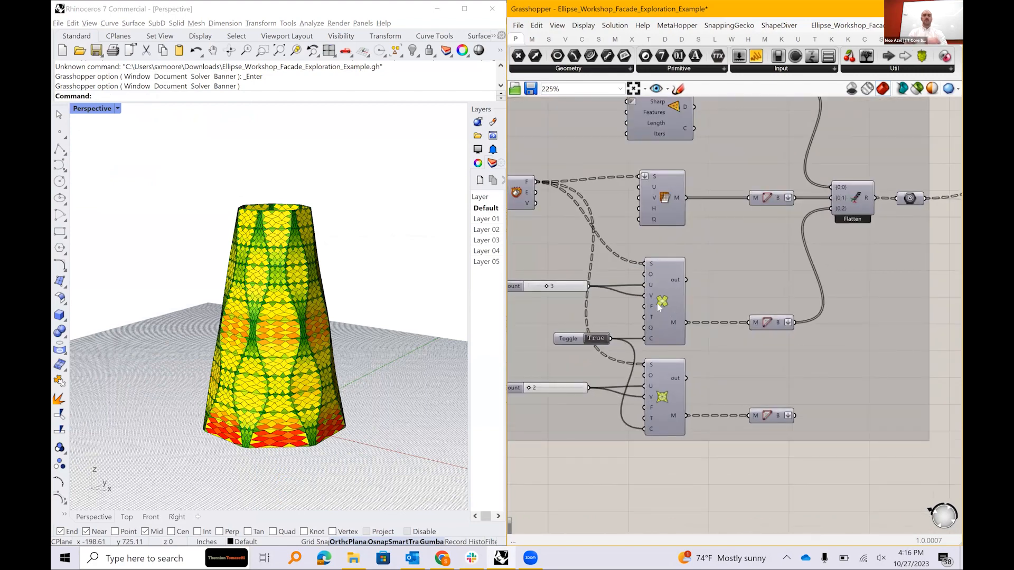
pyautogui.scroll(-3, 702, 297)
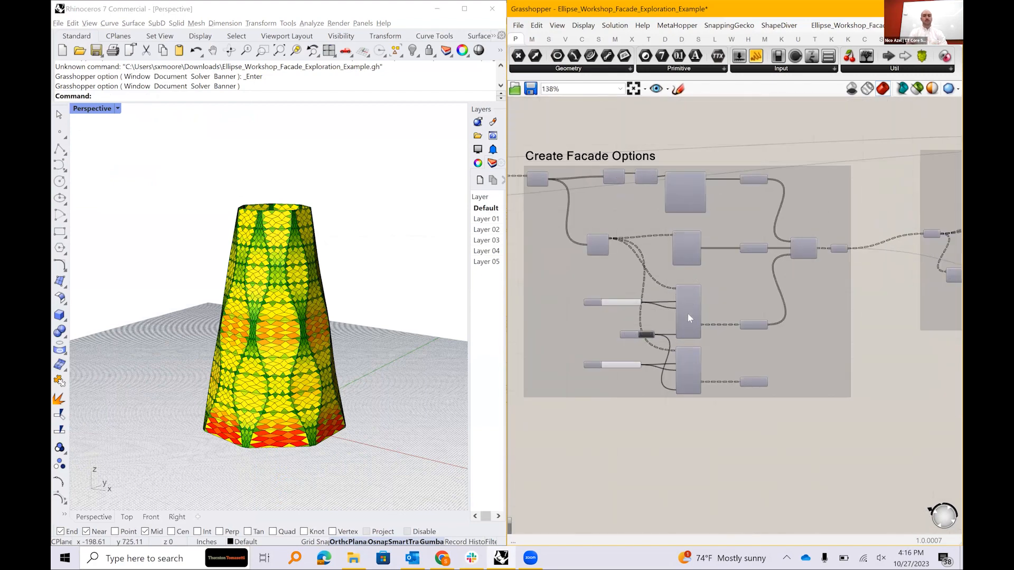
pyautogui.scroll(3, 688, 314)
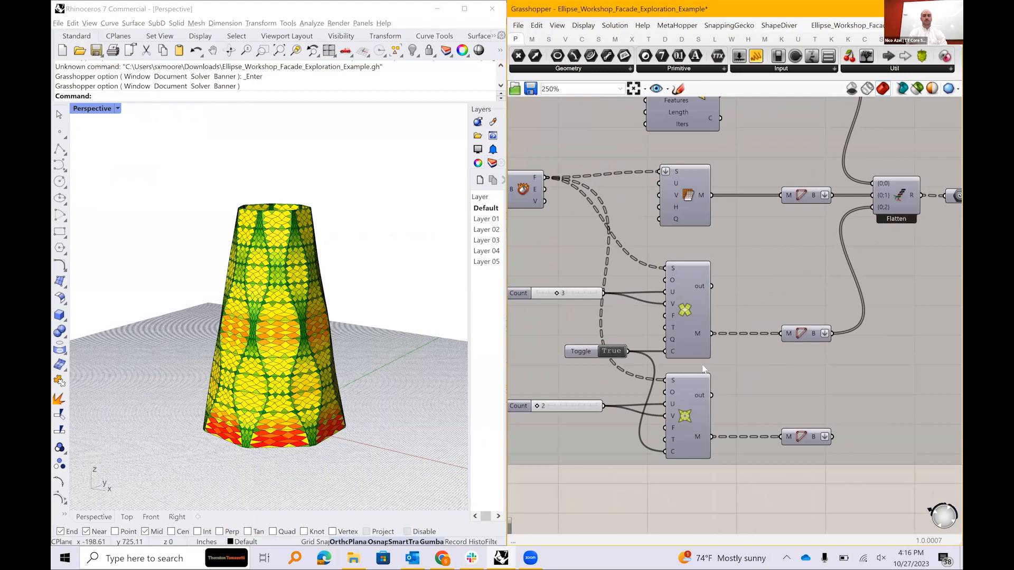
pyautogui.scroll(-4, 703, 368)
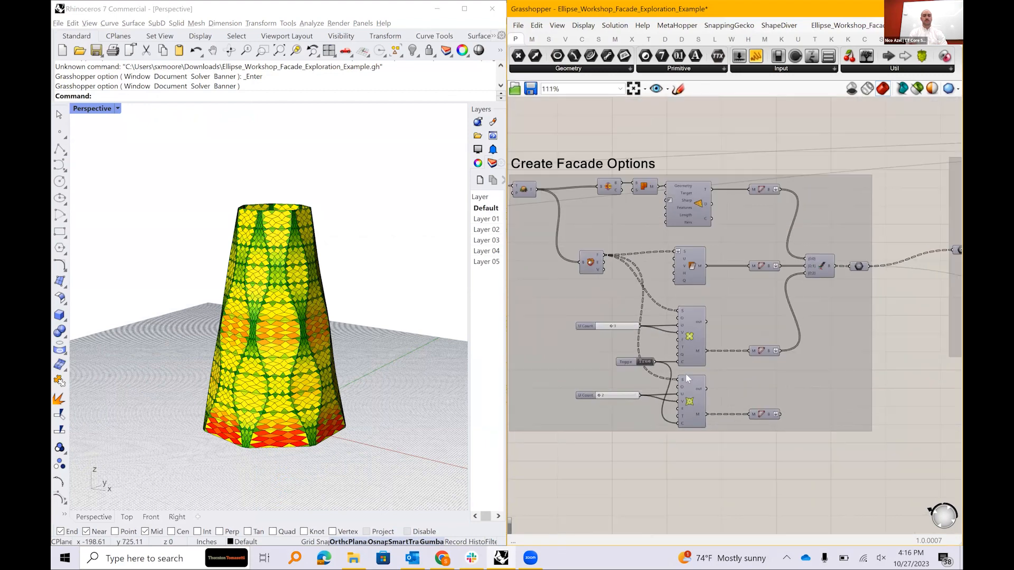
# Turn off the two Custom Preview components at the end of the Preview Geometry group to hide the tower
pyautogui.scroll(-2, 685, 373)
pyautogui.scroll(6, 790, 376)
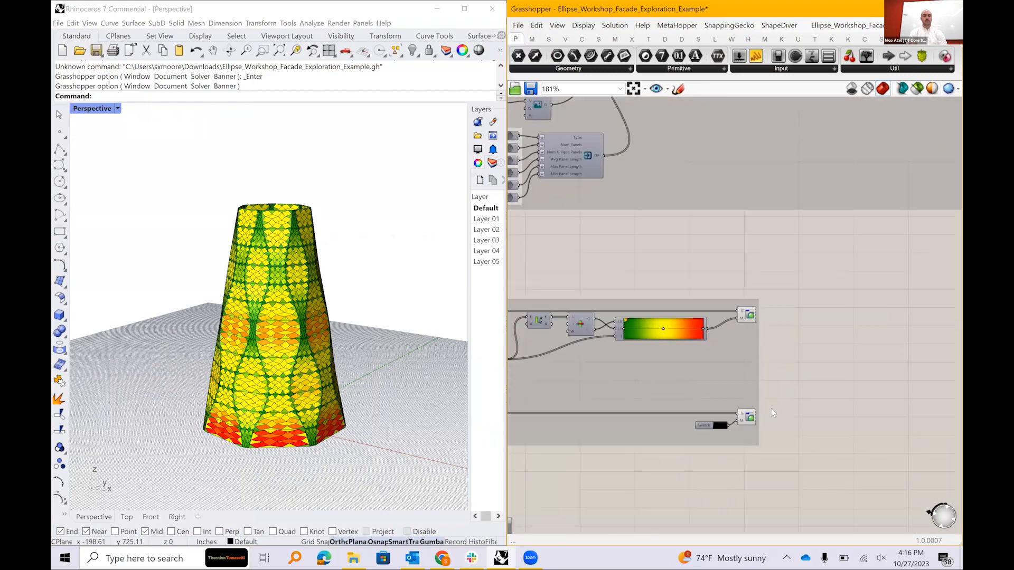
pyautogui.moveTo(782, 476); pyautogui.dragTo(738, 288)
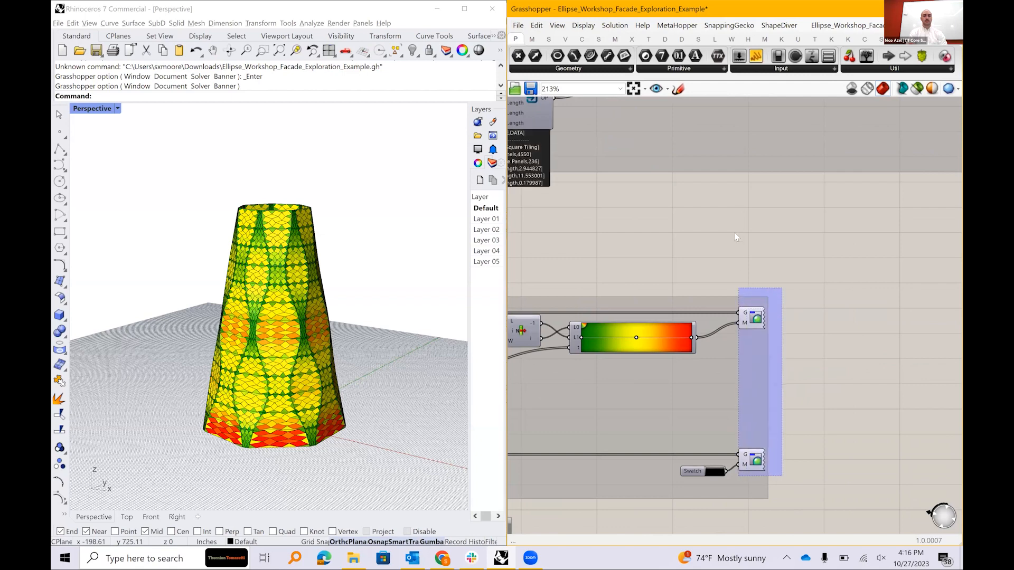
pyautogui.rightClick(736, 236)
pyautogui.click(766, 249)
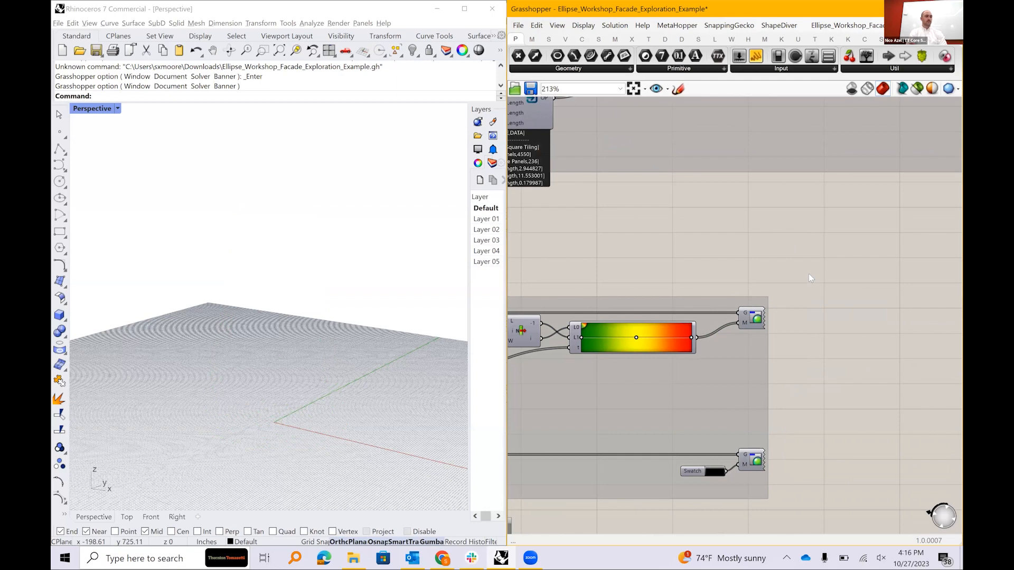
pyautogui.scroll(-4, 807, 274)
pyautogui.scroll(-4, 808, 272)
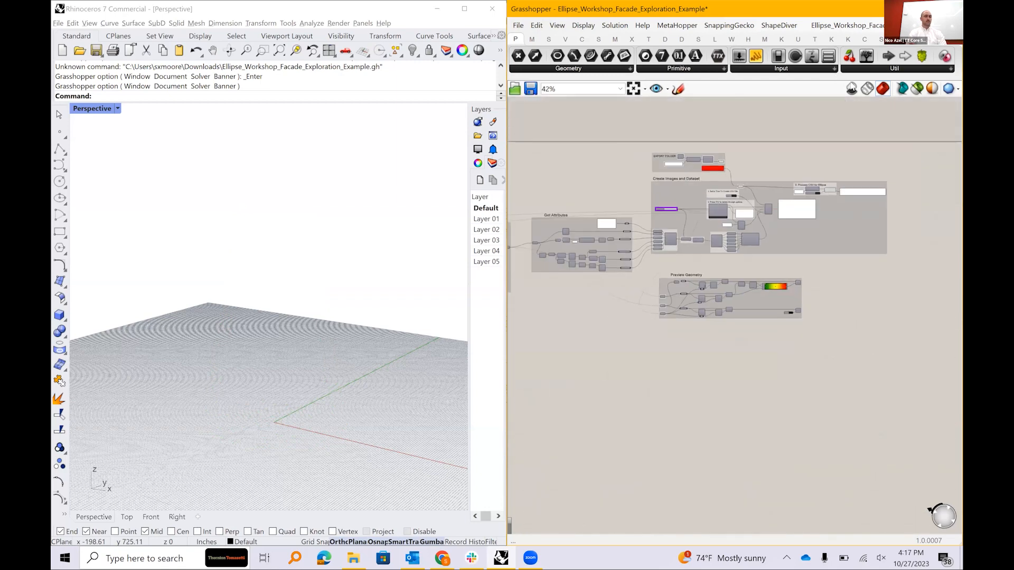
# In Create Facade Options, select the four facade mesh-edge components one at a time to compare their patterns on the tower
pyautogui.scroll(6, 596, 262)
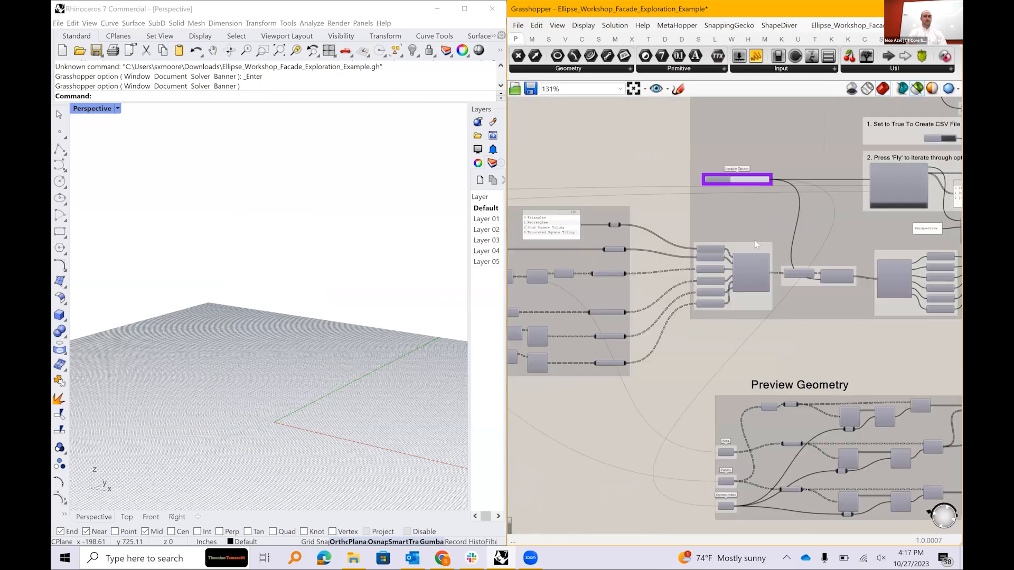
pyautogui.scroll(-6, 753, 240)
pyautogui.scroll(7, 538, 267)
pyautogui.moveTo(587, 273); pyautogui.dragTo(655, 279)
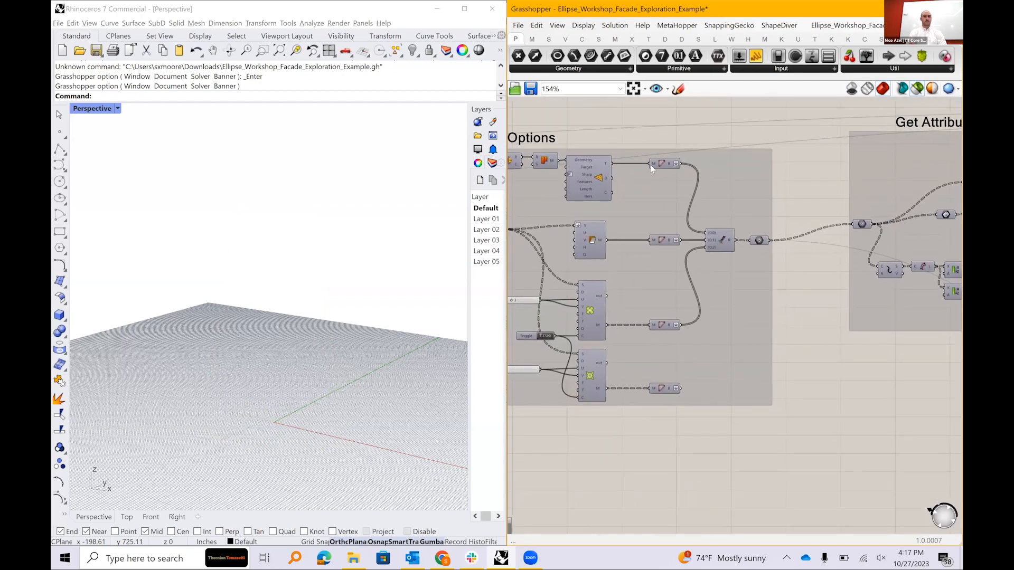
pyautogui.click(661, 164)
pyautogui.click(664, 241)
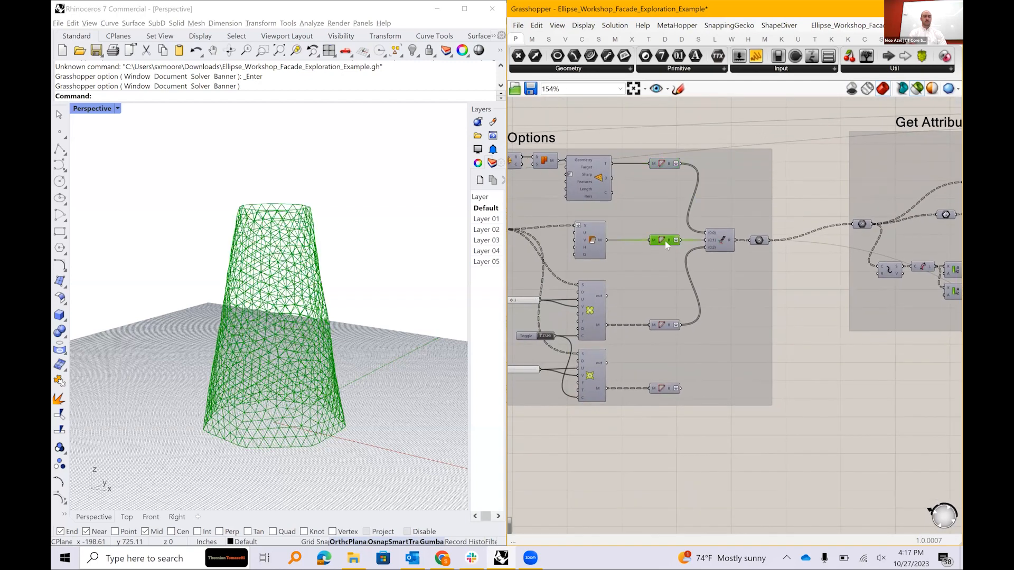
pyautogui.click(664, 325)
pyautogui.click(664, 389)
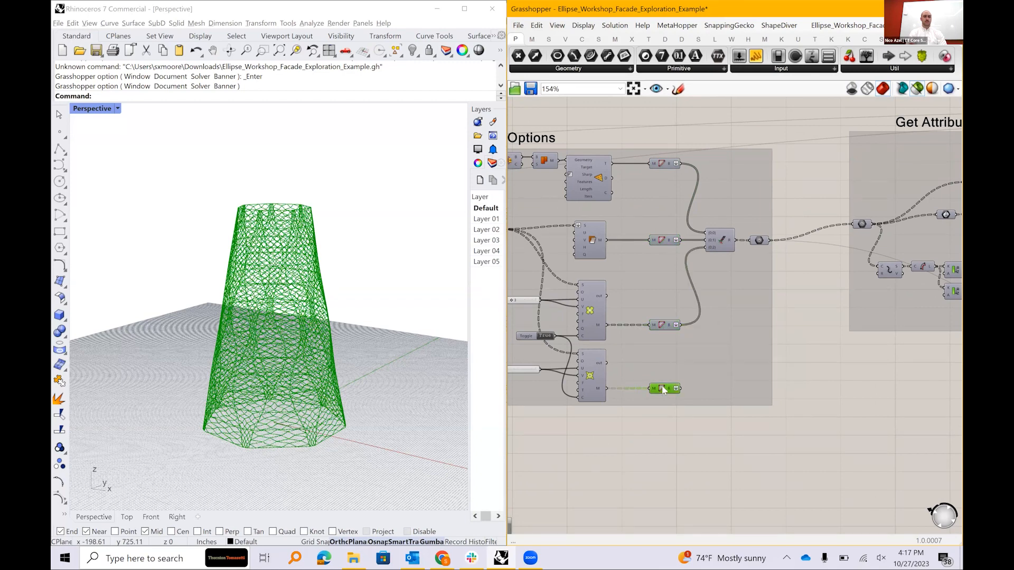
pyautogui.click(663, 325)
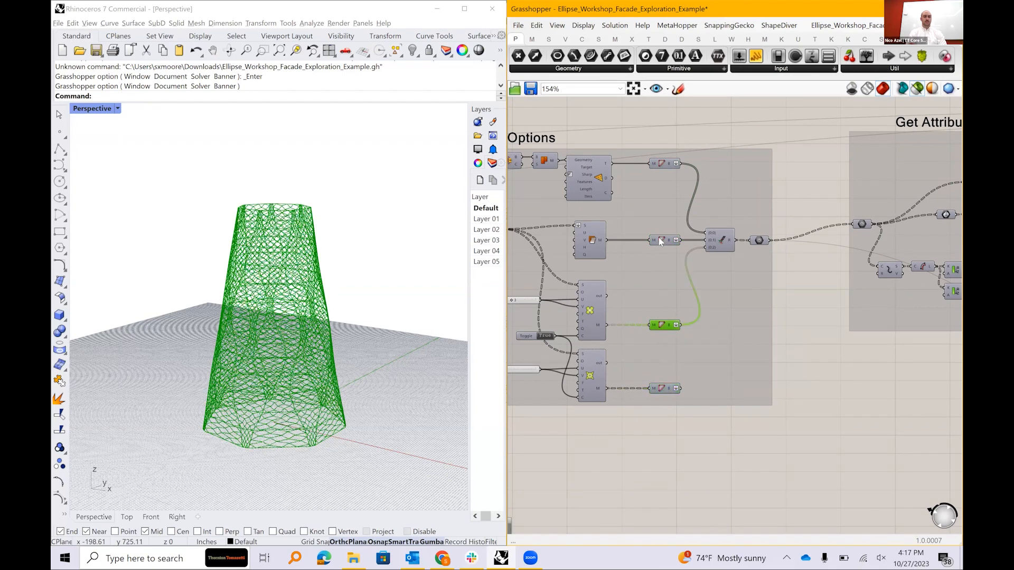
pyautogui.click(658, 163)
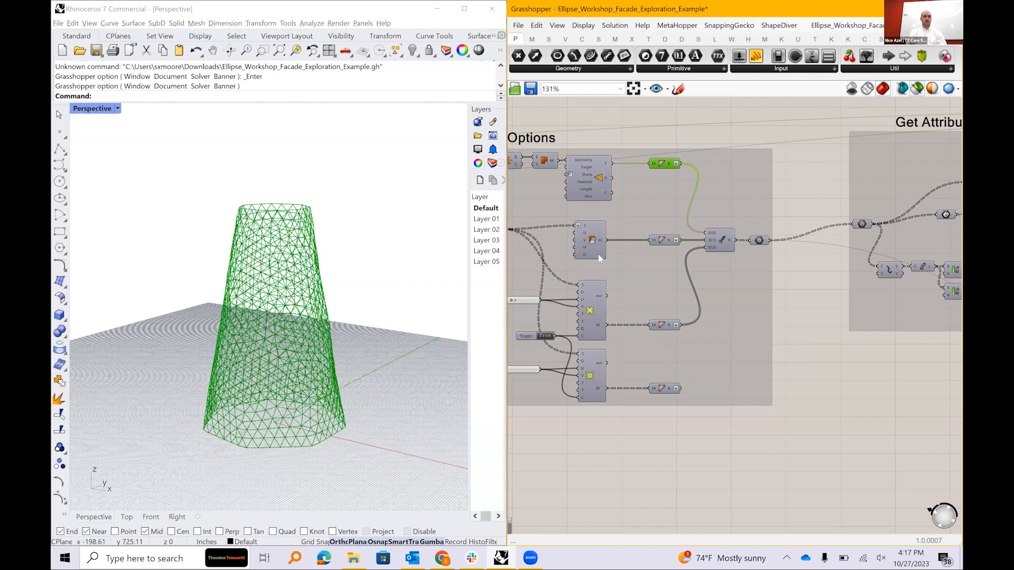
# Examine the Get Attributes group, from the facade type list to the panel count and length outputs feeding Create Images and Dataset
pyautogui.moveTo(890, 255); pyautogui.dragTo(571, 279)
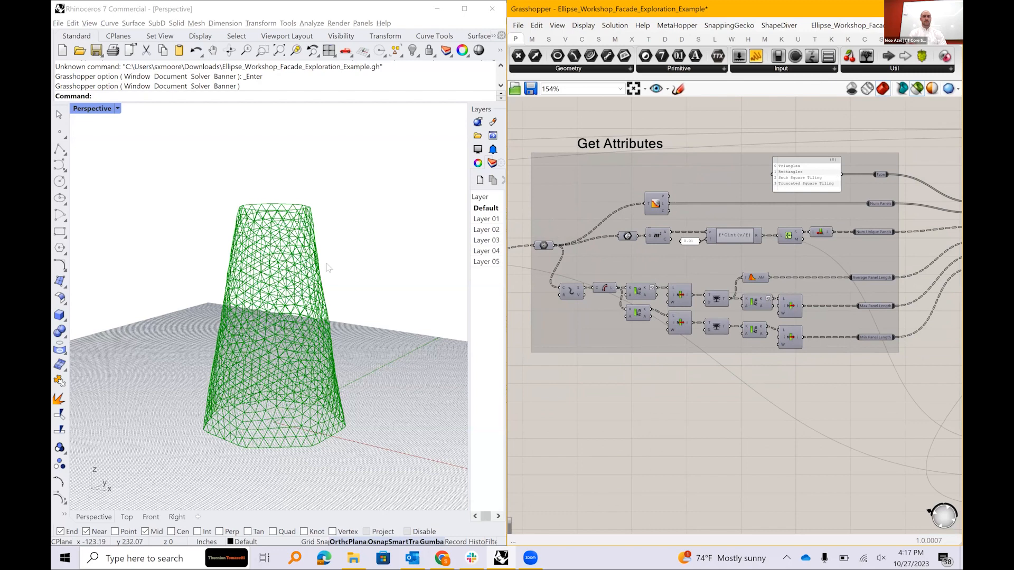
pyautogui.scroll(3, 894, 236)
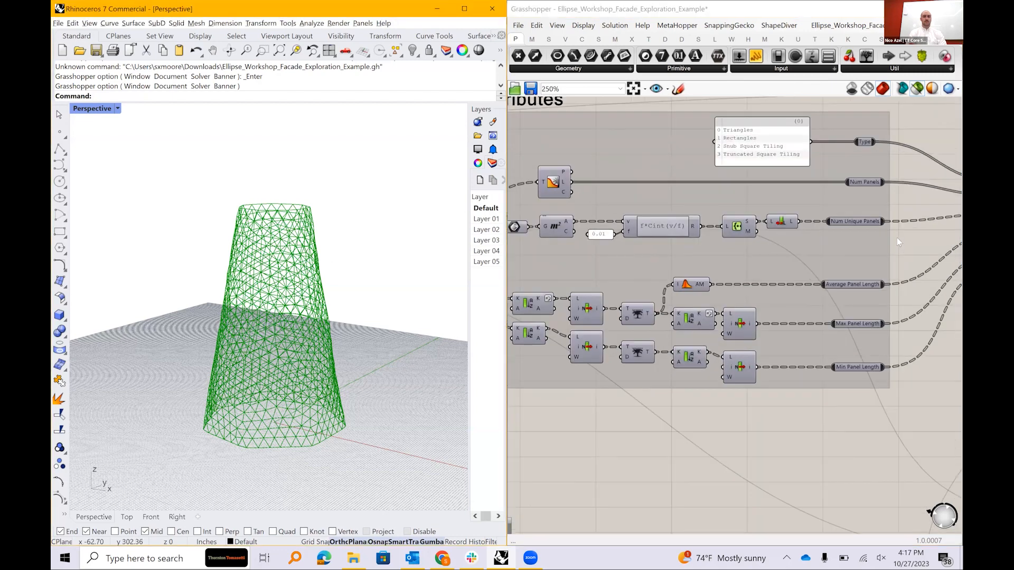
pyautogui.scroll(-1, 739, 154)
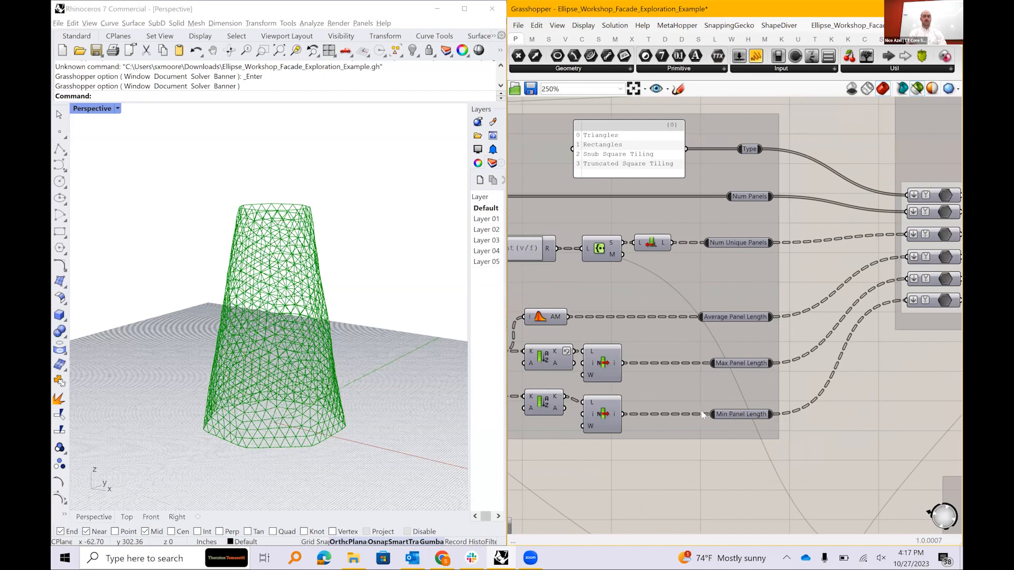
pyautogui.scroll(-4, 703, 415)
pyautogui.moveTo(810, 381); pyautogui.dragTo(639, 377)
pyautogui.scroll(-2, 642, 376)
pyautogui.scroll(1, 852, 364)
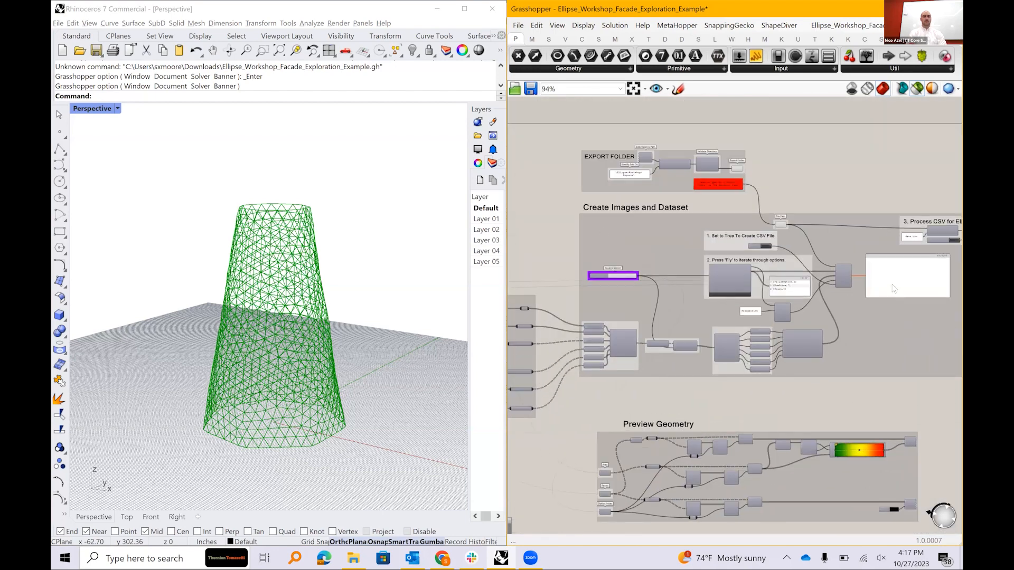
pyautogui.moveTo(836, 353); pyautogui.dragTo(775, 346)
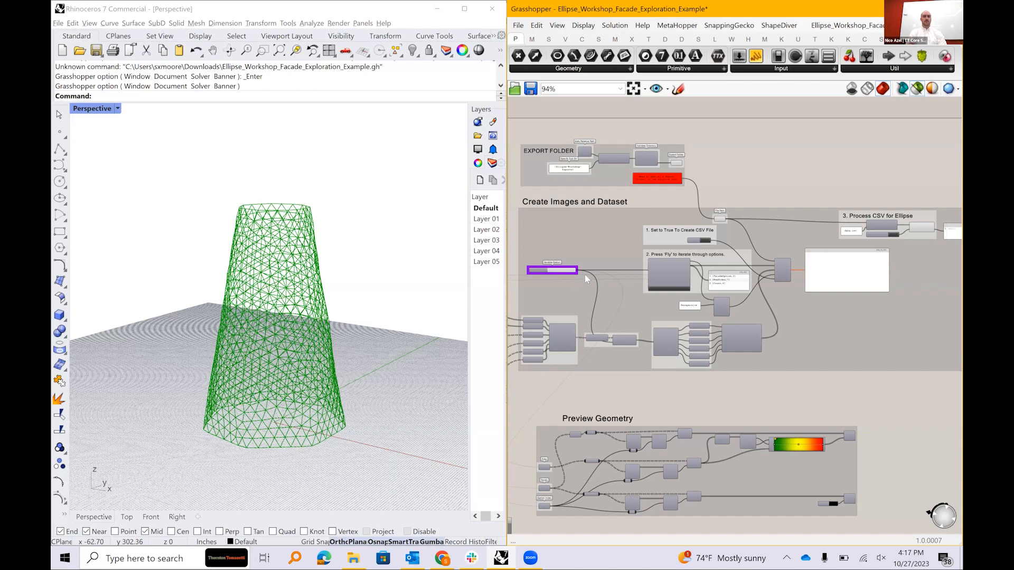
# In Rhino, use the Grid command to hide the grid and the grid axes in the Perspective viewport
pyautogui.click(378, 378)
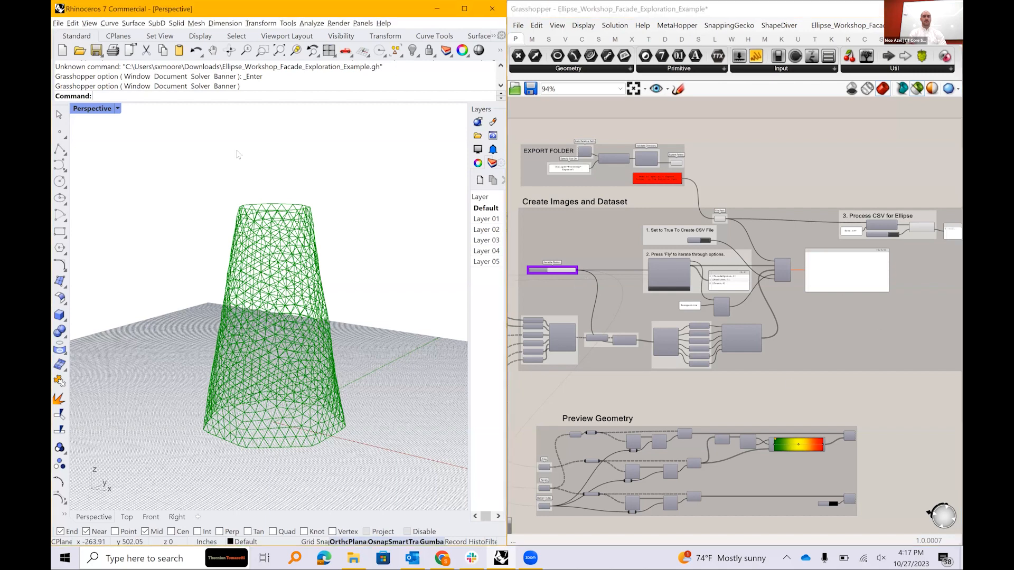
pyautogui.write('grid')
pyautogui.press('Return')
pyautogui.click(392, 89)
pyautogui.click(459, 93)
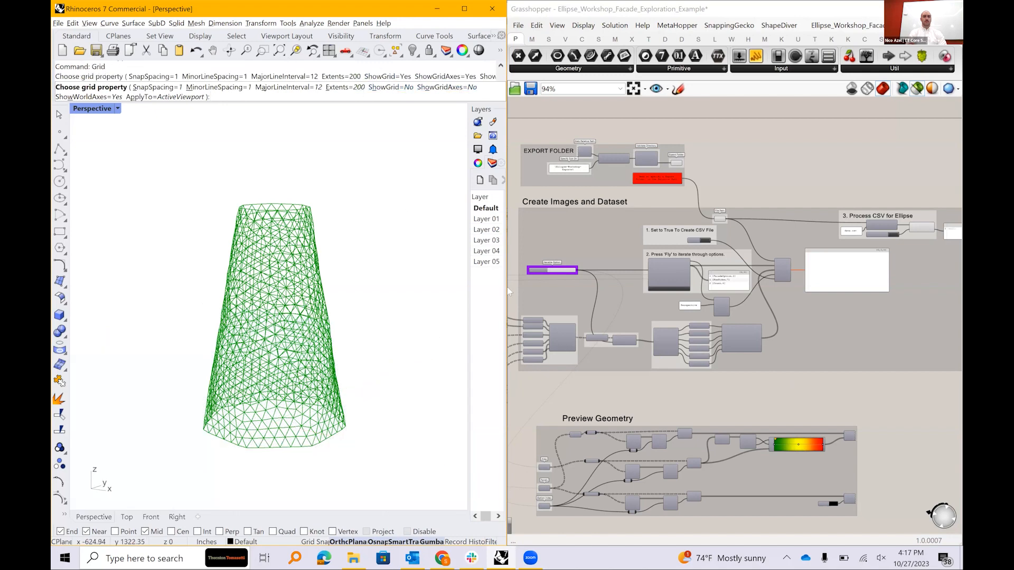
# Turn the preview of the two Custom Preview components in Preview Geometry back on and disable the selected-objects-only preview
pyautogui.click(664, 254)
pyautogui.scroll(-3, 665, 254)
pyautogui.scroll(3, 804, 462)
pyautogui.moveTo(801, 452); pyautogui.dragTo(758, 337)
pyautogui.rightClick(759, 337)
pyautogui.click(781, 344)
pyautogui.click(803, 325)
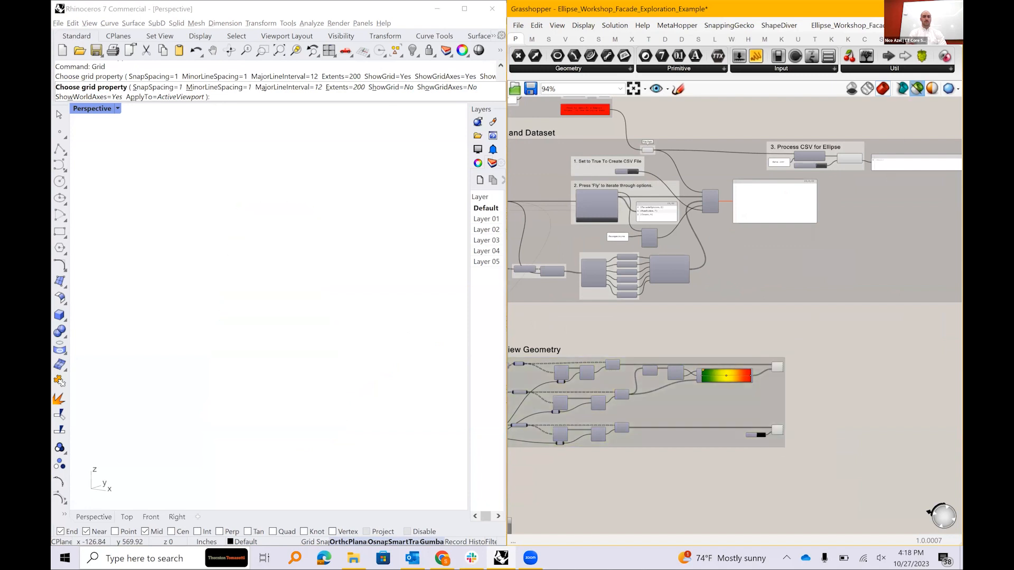
pyautogui.click(917, 89)
# Examine the Preview Geometry group and the FacadeOption slider labelled Iterable Option in Create Images and Dataset
pyautogui.scroll(-2, 795, 342)
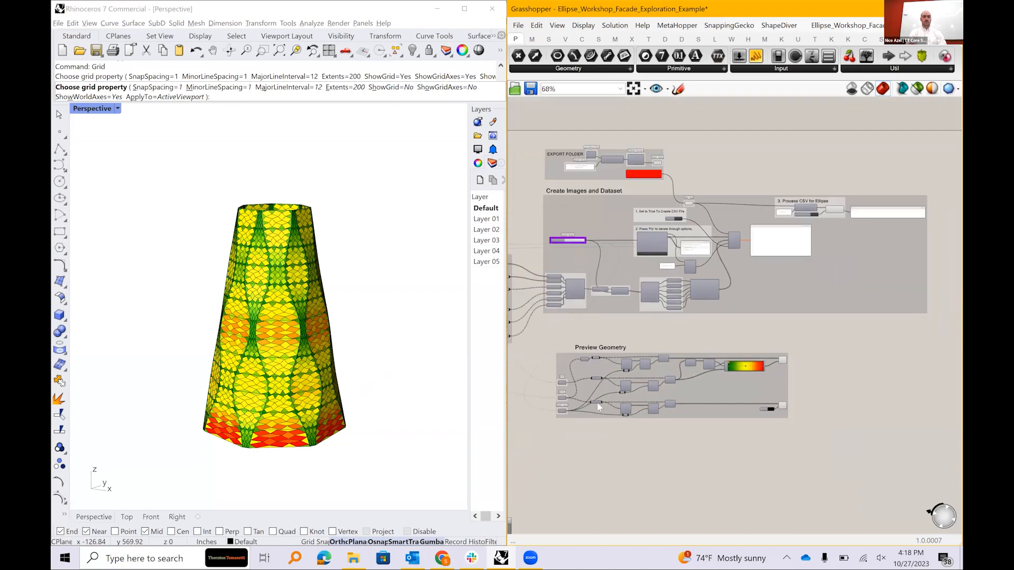
pyautogui.scroll(2, 702, 389)
pyautogui.moveTo(629, 402); pyautogui.dragTo(679, 328)
pyautogui.scroll(1, 705, 295)
pyautogui.moveTo(713, 293); pyautogui.dragTo(719, 296)
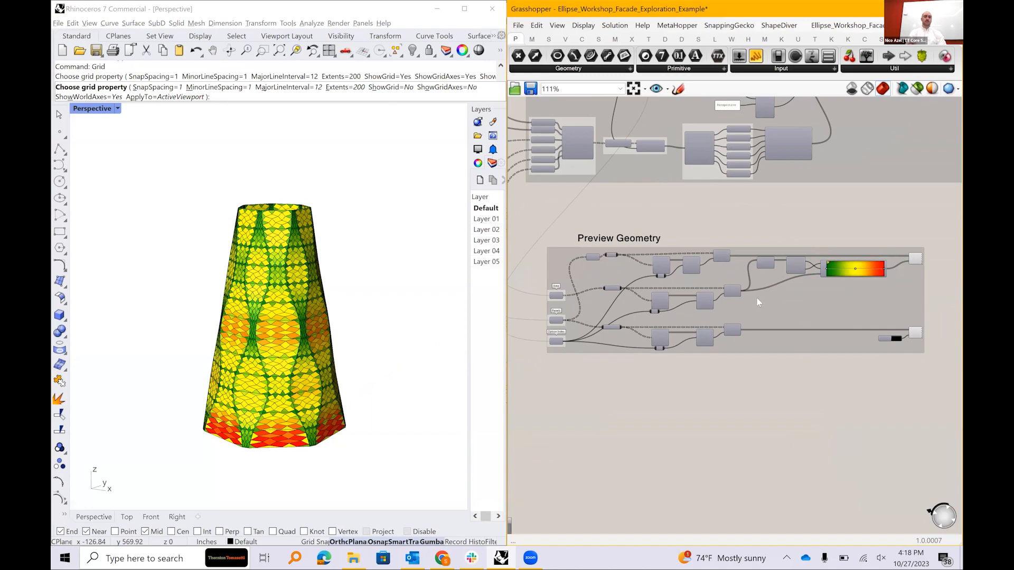
pyautogui.scroll(-2, 256, 323)
pyautogui.scroll(2, 256, 323)
pyautogui.scroll(-1, 727, 305)
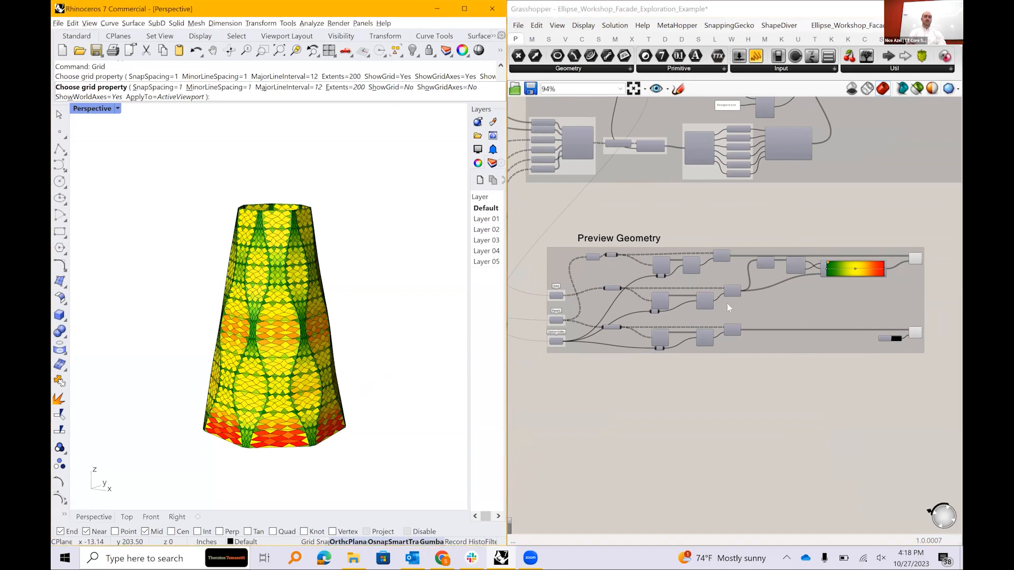
pyautogui.scroll(5, 668, 192)
pyautogui.moveTo(666, 195)
pyautogui.mouseDown()
pyautogui.moveTo(605, 195)
pyautogui.moveTo(678, 195)
pyautogui.moveTo(605, 195)
pyautogui.moveTo(669, 195)
pyautogui.mouseUp()
pyautogui.scroll(-1, 643, 273)
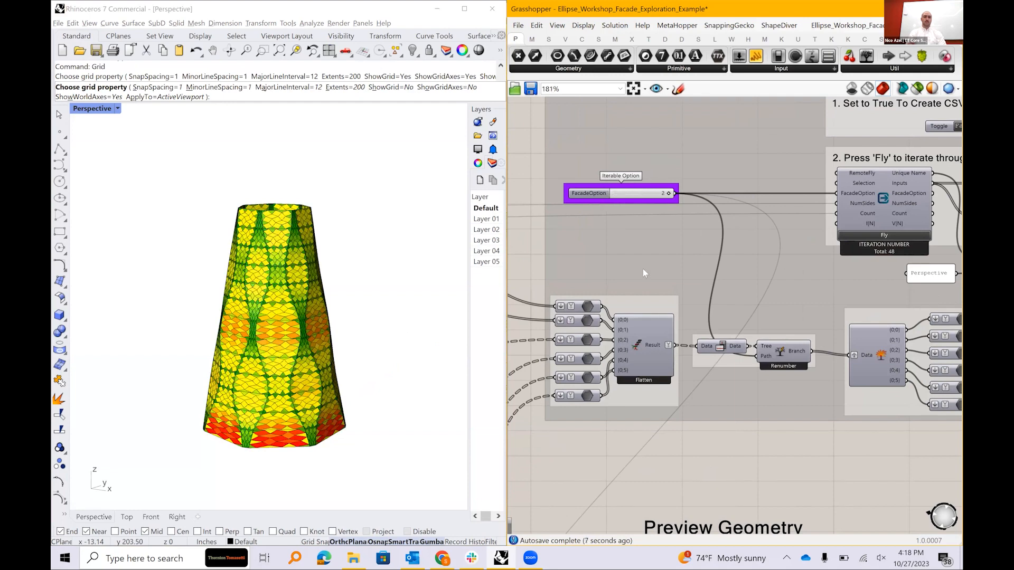
# Examine the Colibri Inputs iterator in Create Images and Dataset, including its FacadeOption, NumSides and Count inputs
pyautogui.scroll(-4, 643, 273)
pyautogui.scroll(-2, 286, 339)
pyautogui.scroll(2, 758, 211)
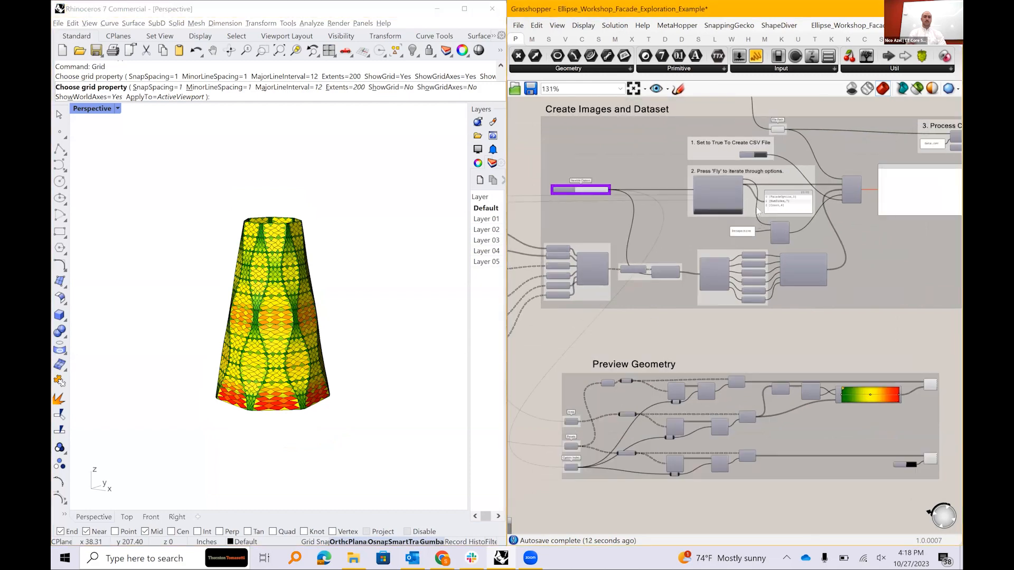
pyautogui.scroll(3, 757, 211)
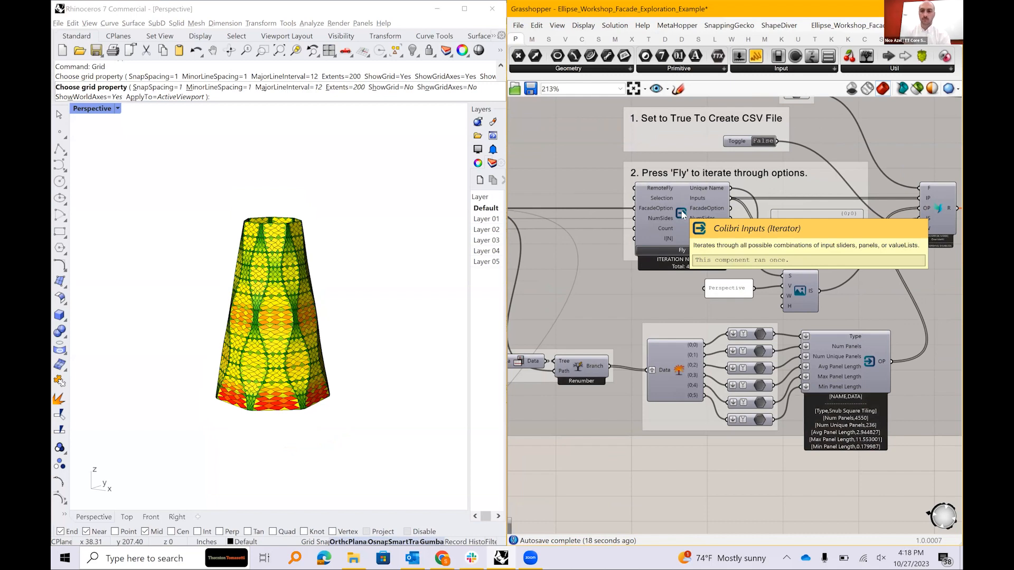
pyautogui.click(681, 213)
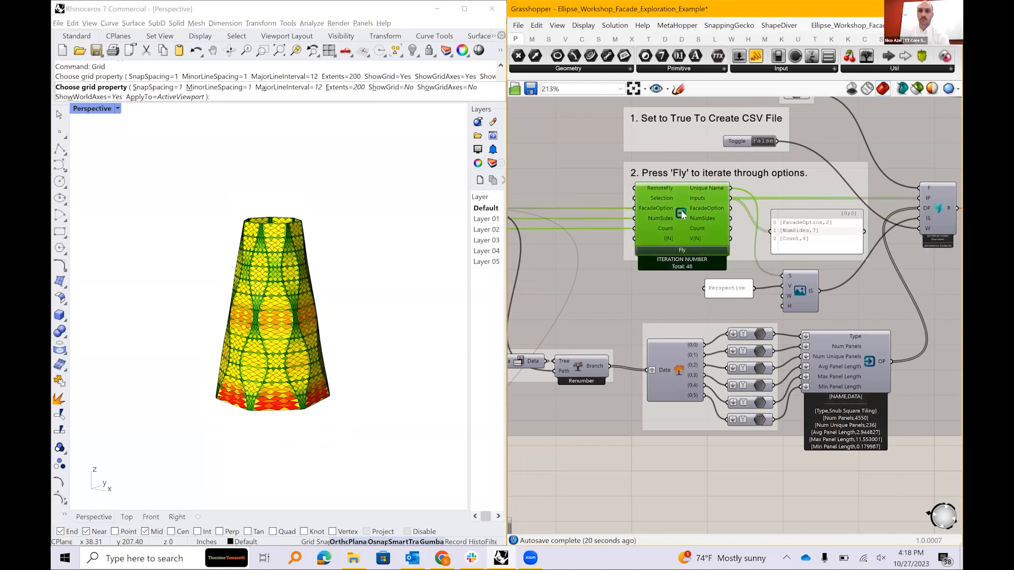
pyautogui.scroll(1, 671, 211)
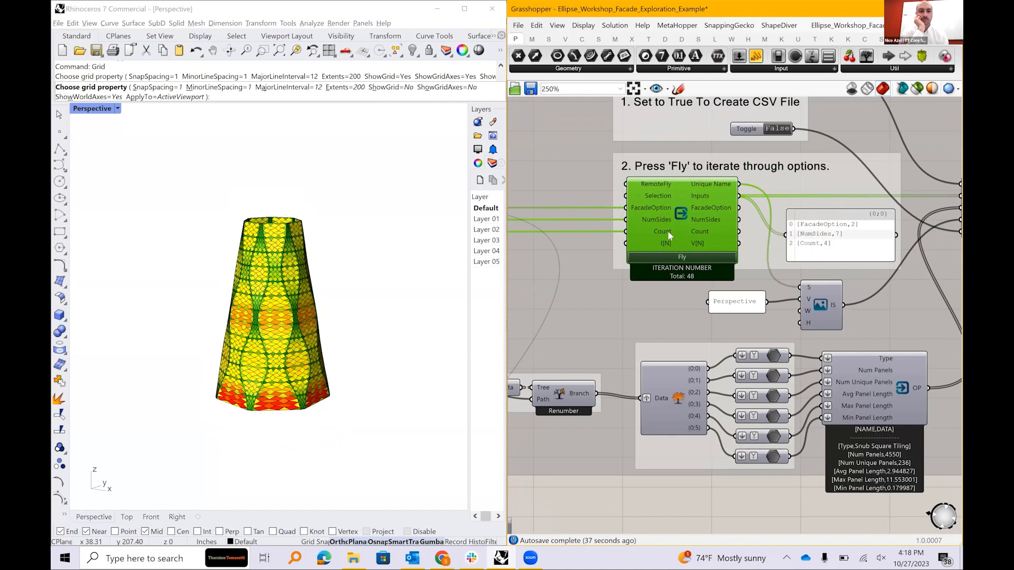
pyautogui.click(245, 404)
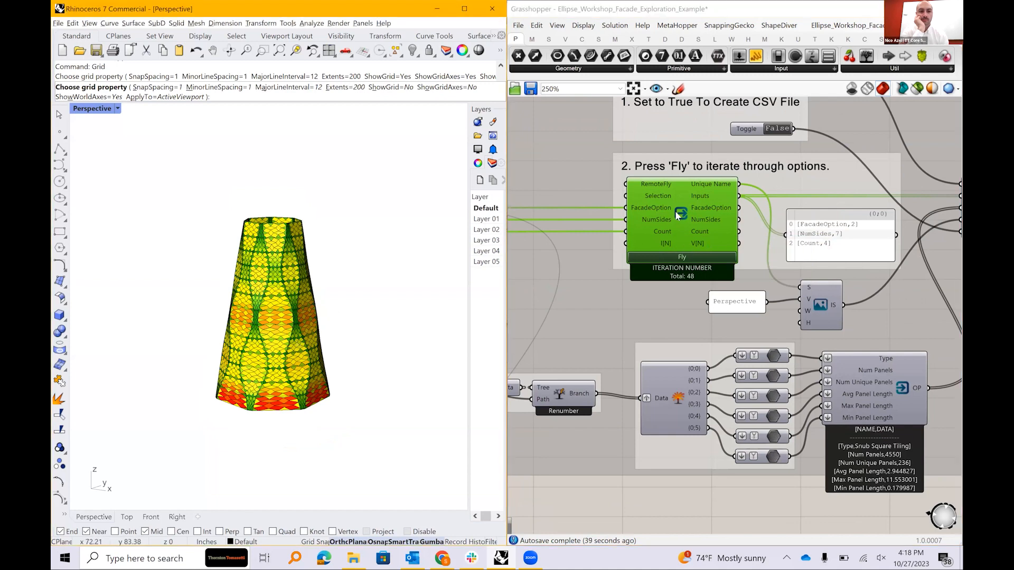
pyautogui.scroll(-2, 675, 211)
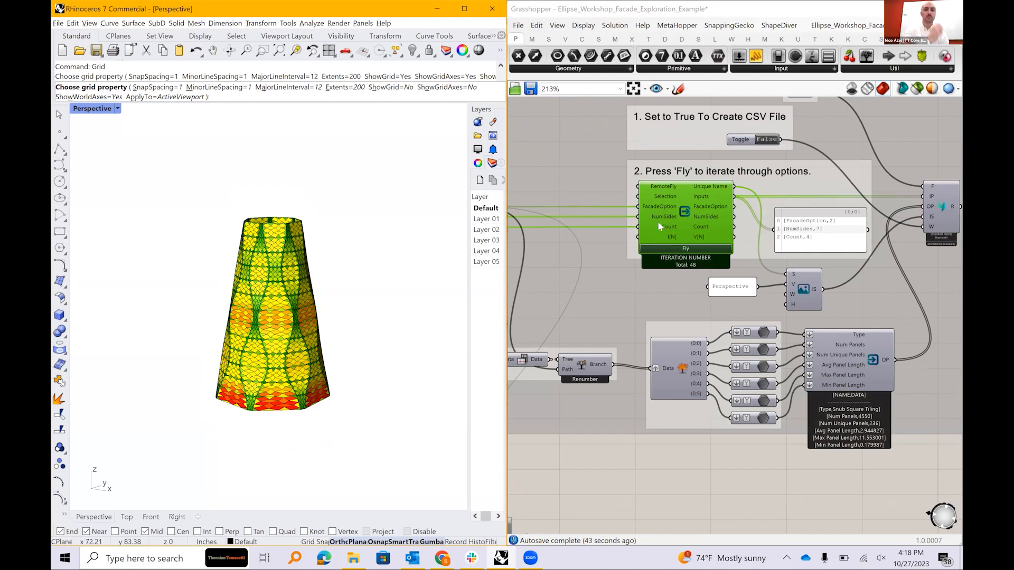
pyautogui.scroll(2, 659, 211)
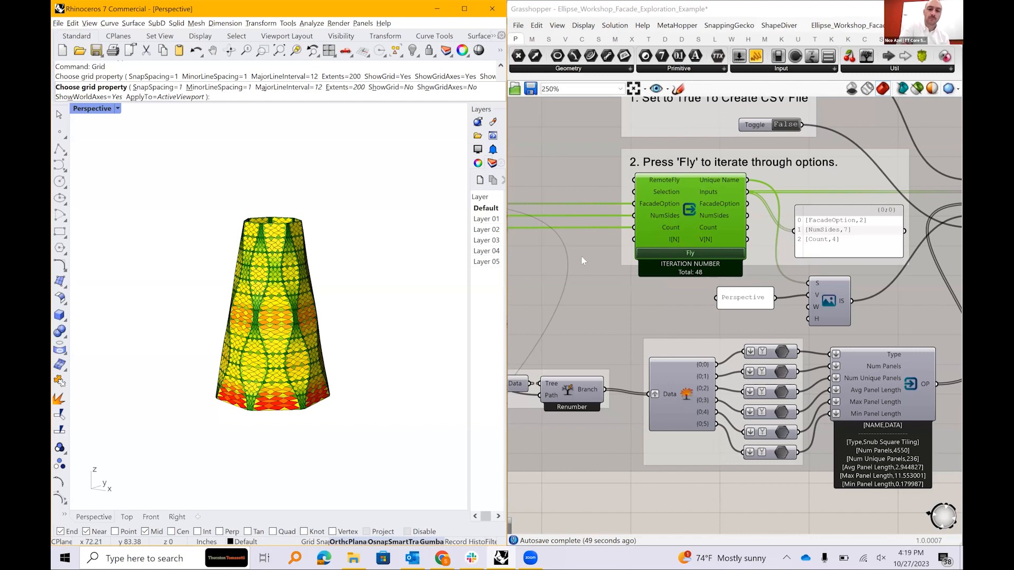
pyautogui.scroll(-2, 607, 238)
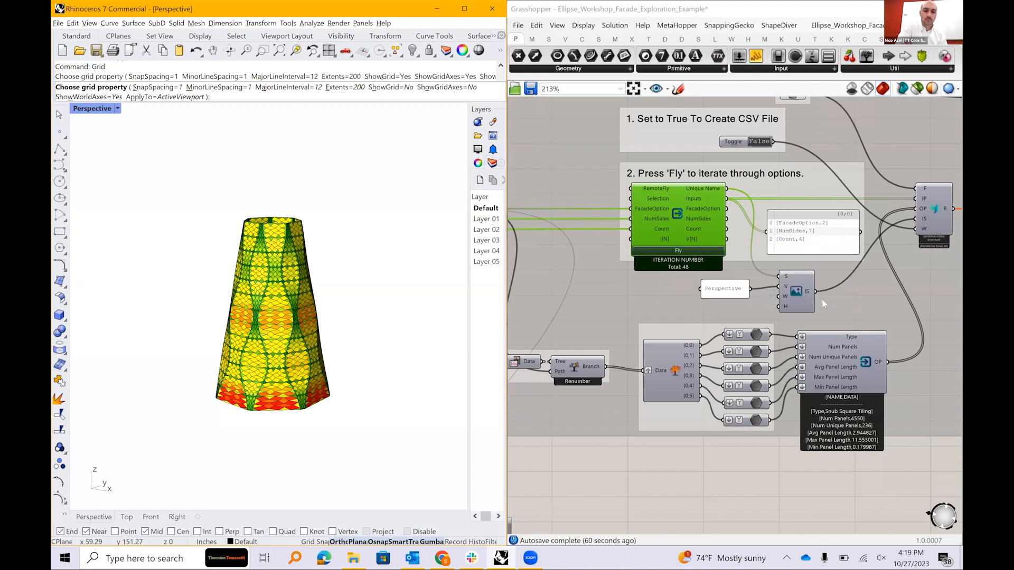
# Examine the image settings component with its Perspective view input, and reframe the tower in the Rhino Perspective viewport
pyautogui.click(799, 292)
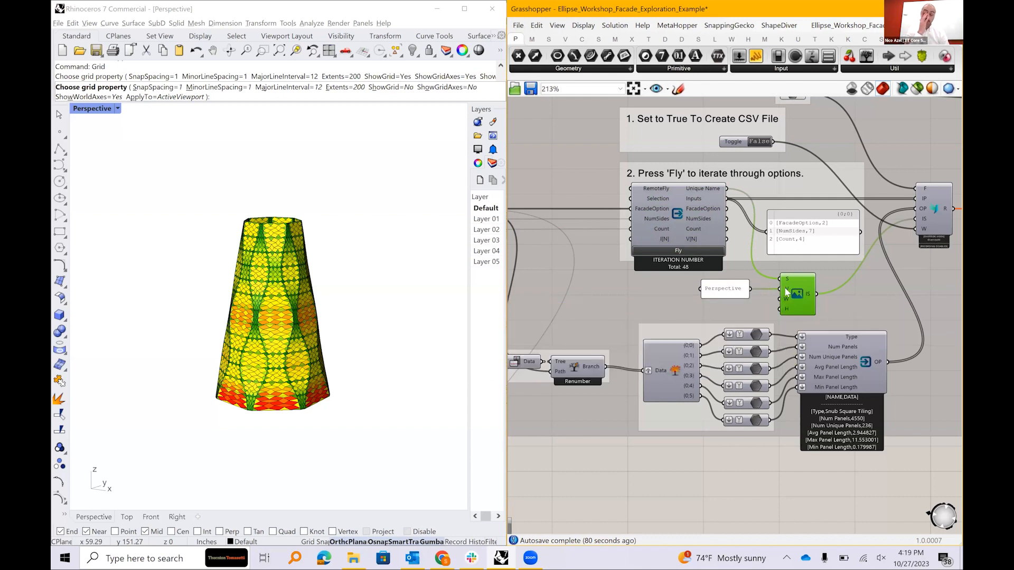
pyautogui.scroll(3, 785, 291)
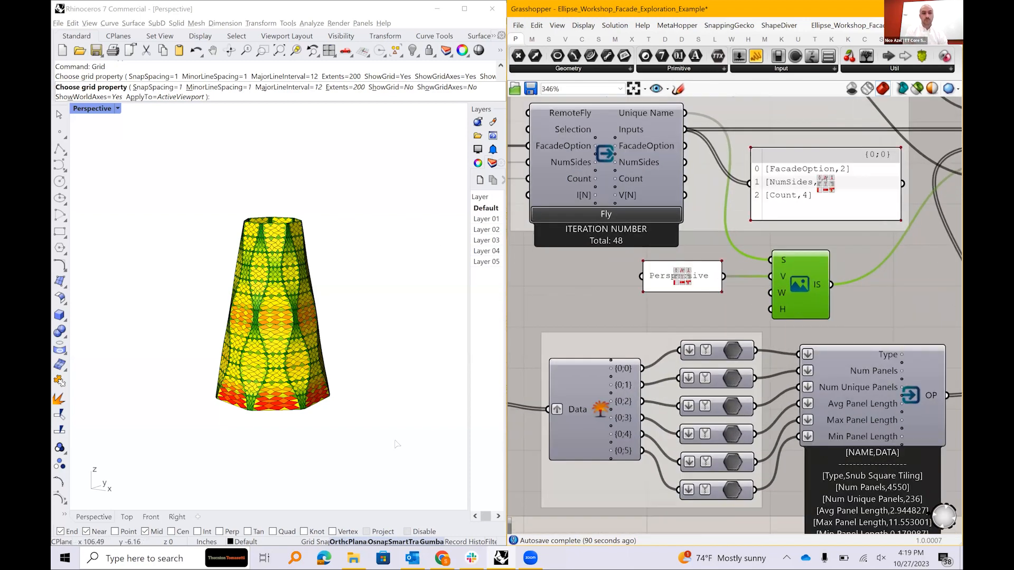
pyautogui.click(112, 359)
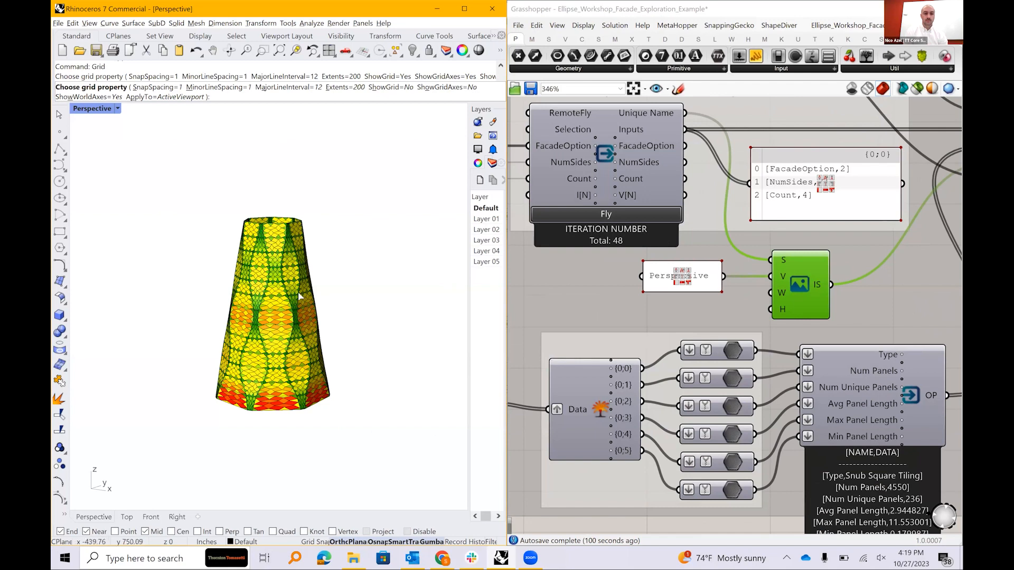
pyautogui.scroll(1, 366, 283)
pyautogui.scroll(-1, 391, 280)
pyautogui.scroll(1, 390, 280)
pyautogui.scroll(-1, 389, 288)
pyautogui.moveTo(365, 288)
pyautogui.mouseDown()
pyautogui.moveTo(381, 276)
pyautogui.moveTo(365, 278)
pyautogui.moveTo(373, 288)
pyautogui.mouseUp()
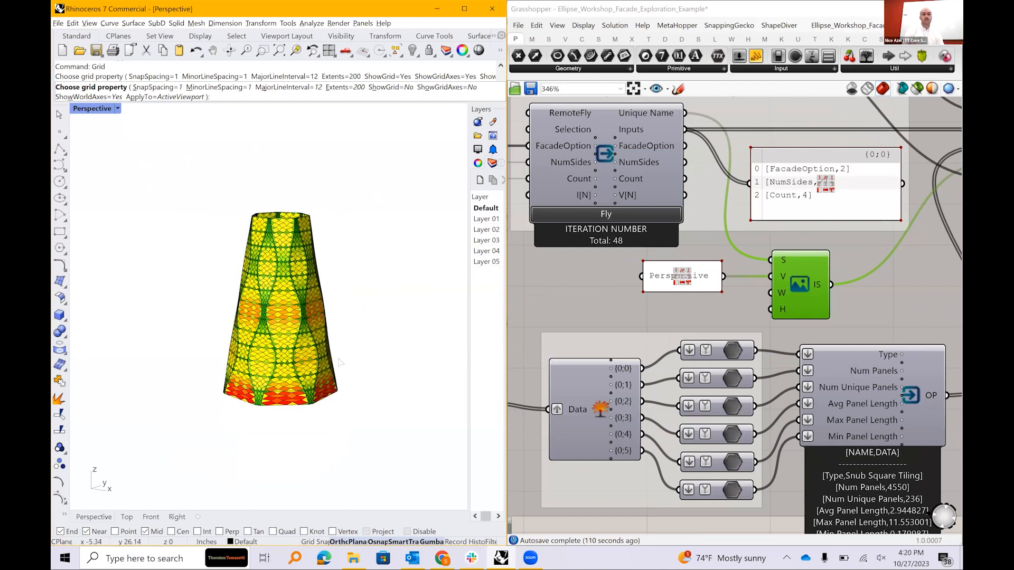
pyautogui.scroll(-1, 655, 315)
pyautogui.scroll(-2, 629, 322)
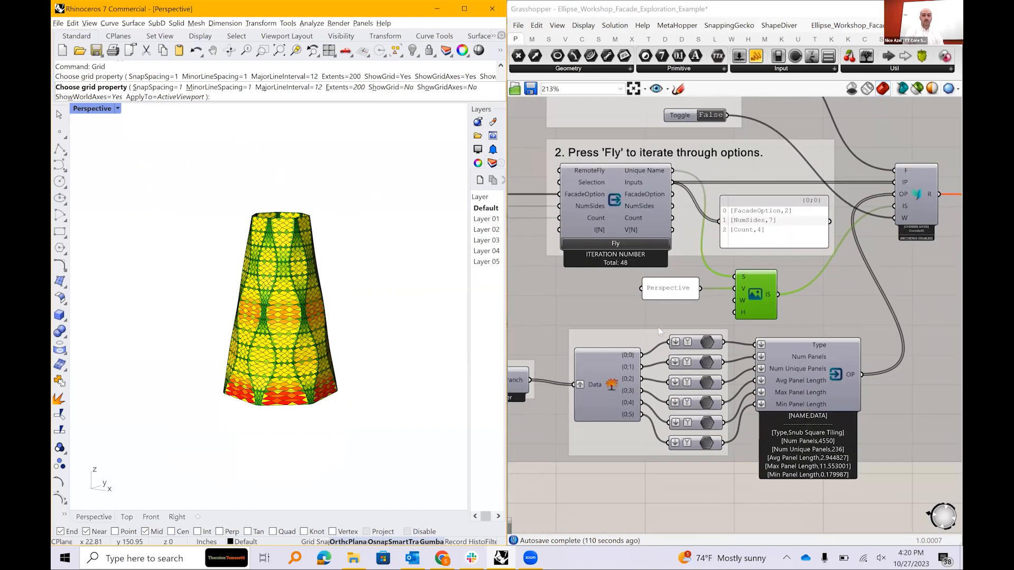
# Examine the Colibri Outputs component, its six panel attribute inputs and the component that collects its output
pyautogui.scroll(1, 705, 351)
pyautogui.moveTo(731, 353); pyautogui.dragTo(740, 293)
pyautogui.click(849, 314)
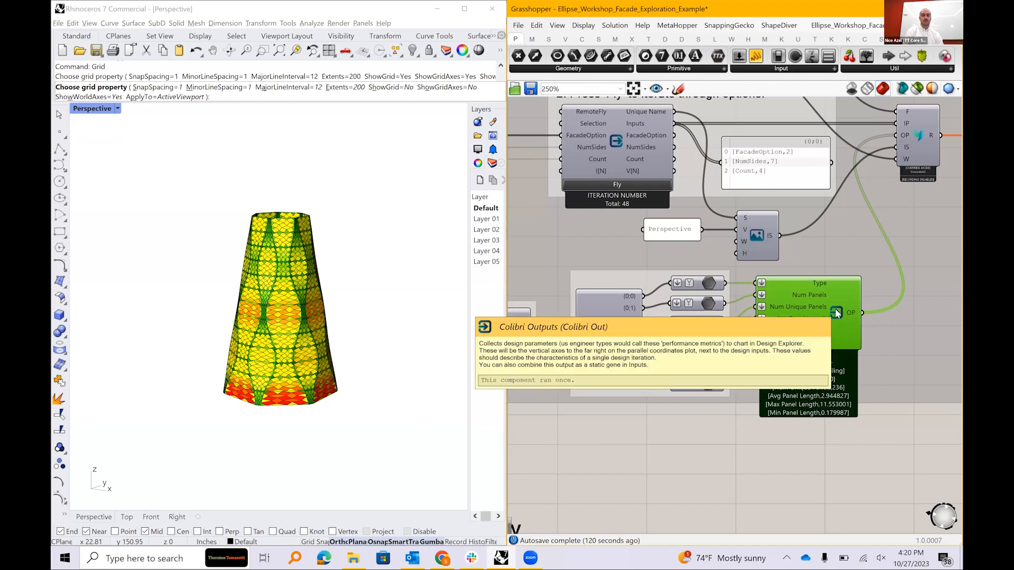
pyautogui.scroll(2, 832, 356)
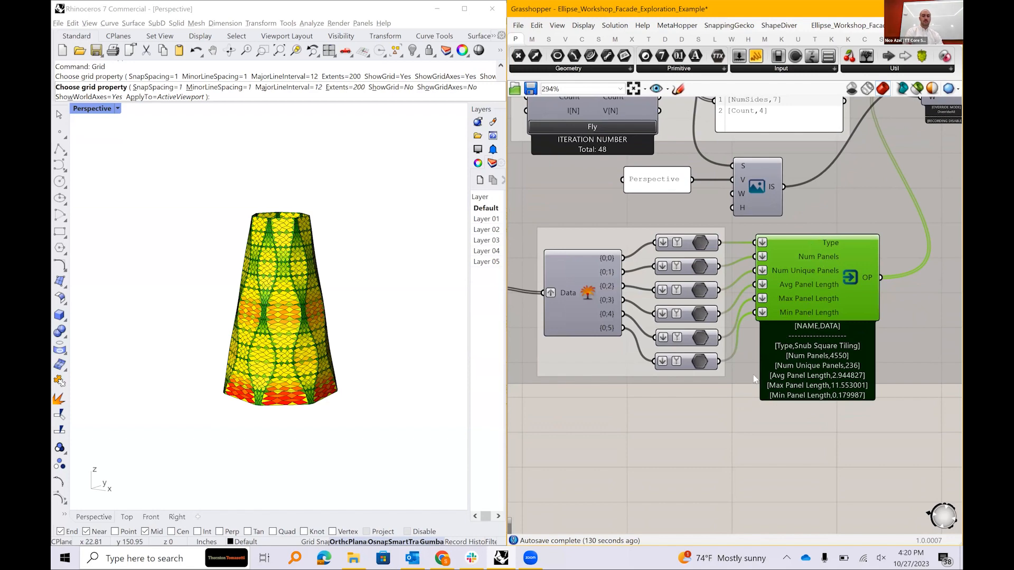
pyautogui.scroll(-4, 752, 373)
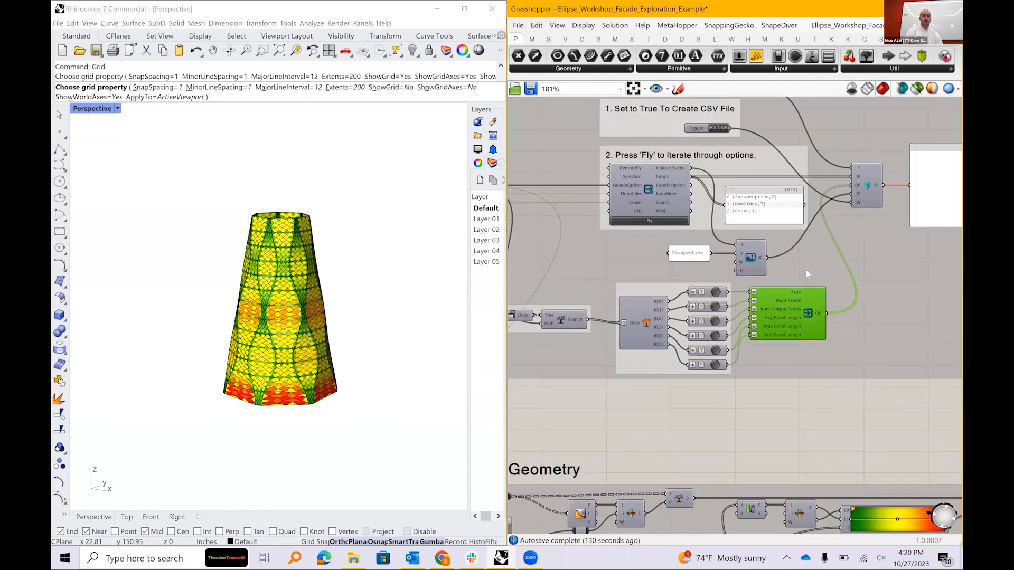
pyautogui.moveTo(802, 265); pyautogui.dragTo(732, 275)
pyautogui.scroll(1, 810, 160)
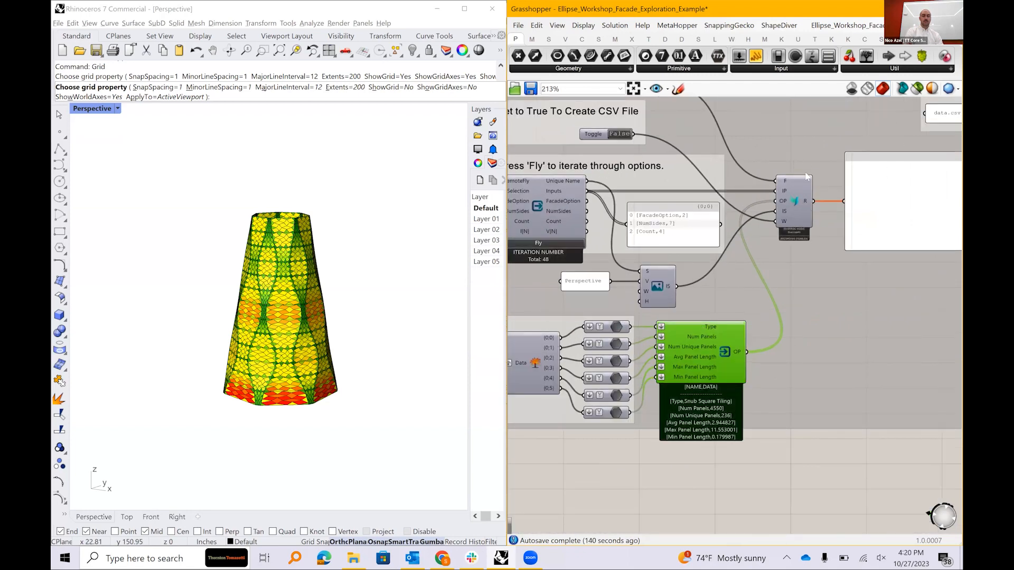
# Set the Colibri Aggregator's override mode to clean the folder and run all
pyautogui.scroll(5, 796, 205)
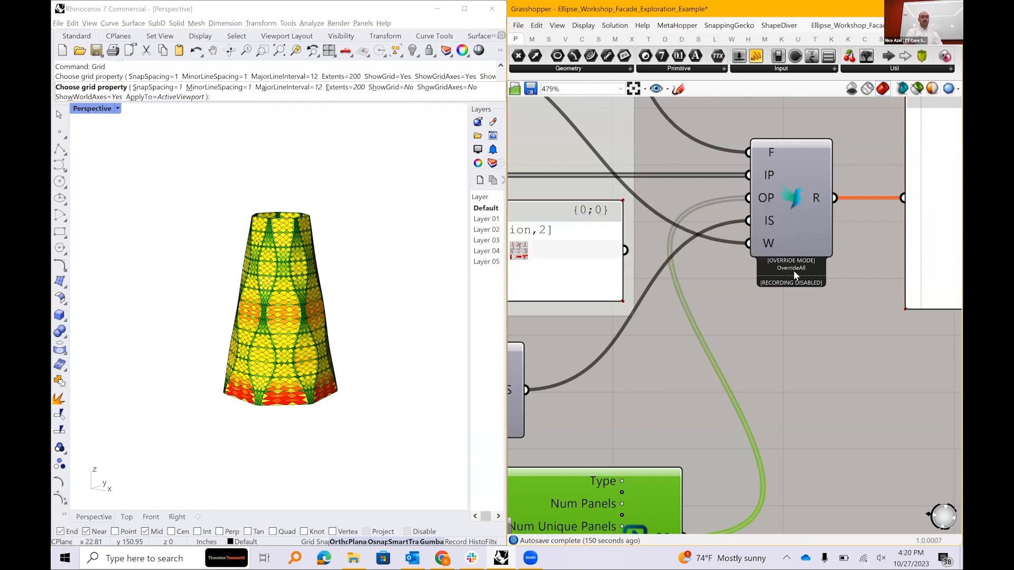
pyautogui.rightClick(790, 203)
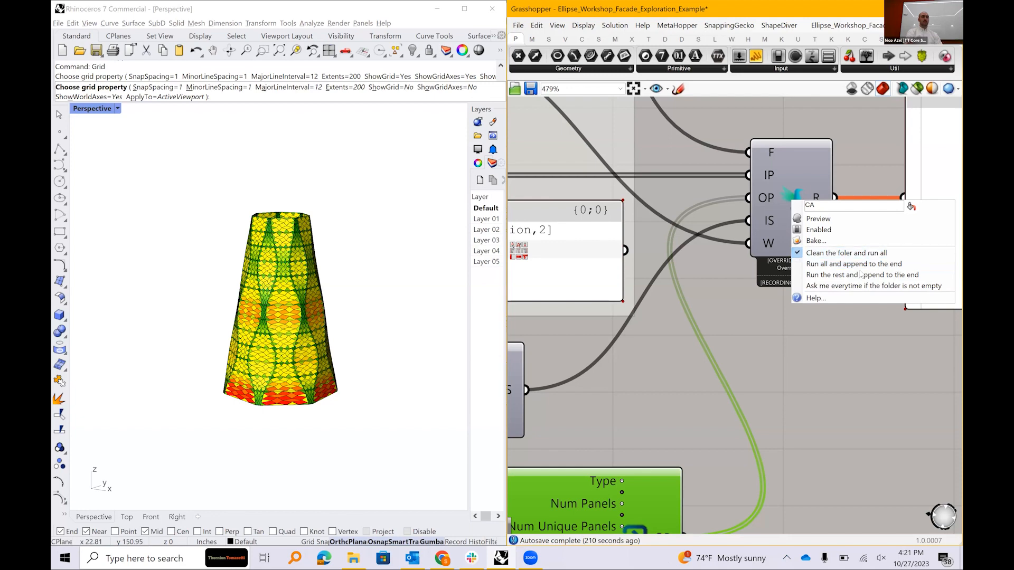
pyautogui.click(823, 253)
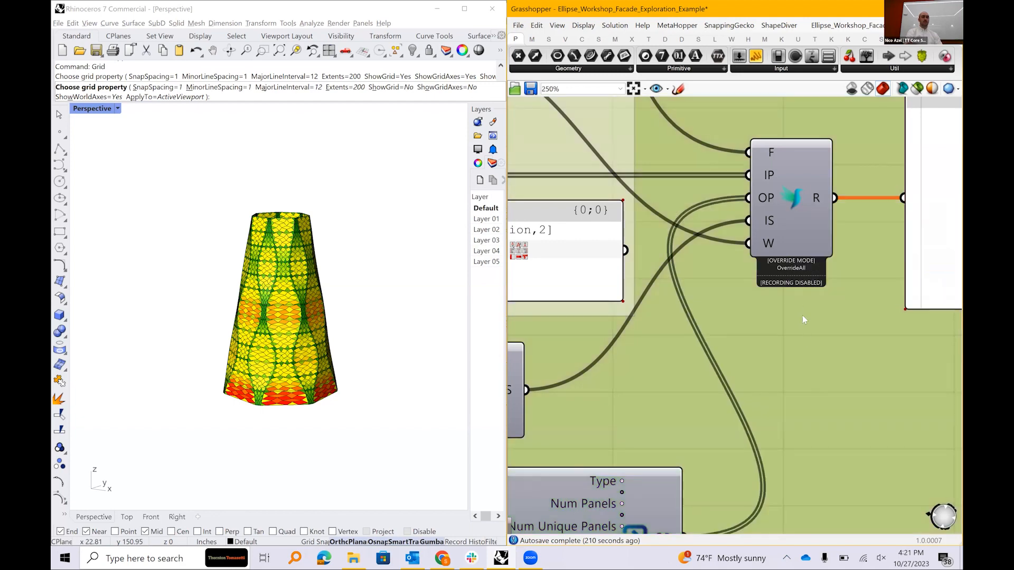
# Attach a new text panel to the Export Folder output in the EXPORT FOLDER group to read the export path
pyautogui.scroll(-8, 803, 309)
pyautogui.scroll(-1, 809, 330)
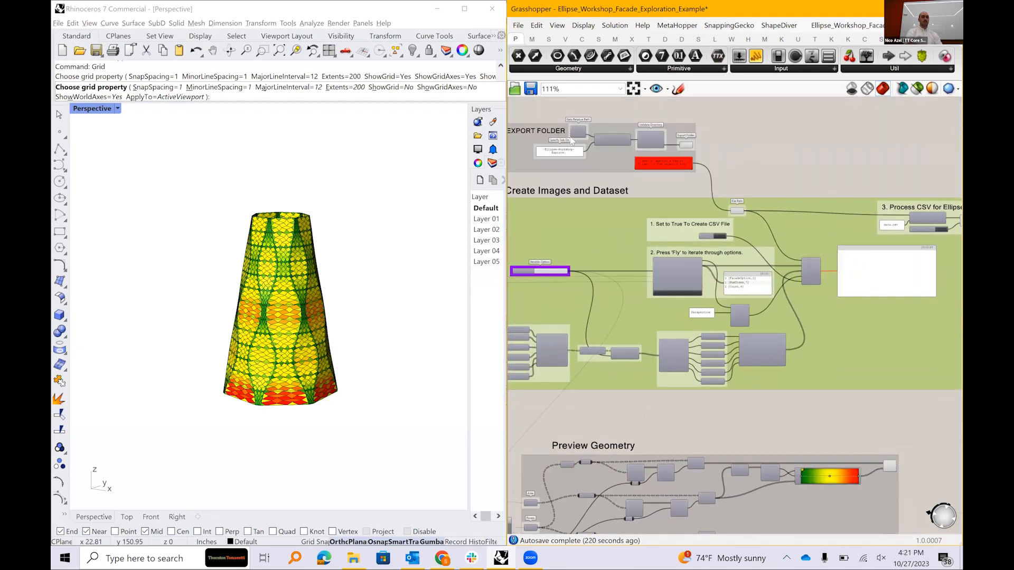
pyautogui.scroll(5, 610, 188)
pyautogui.scroll(-2, 740, 269)
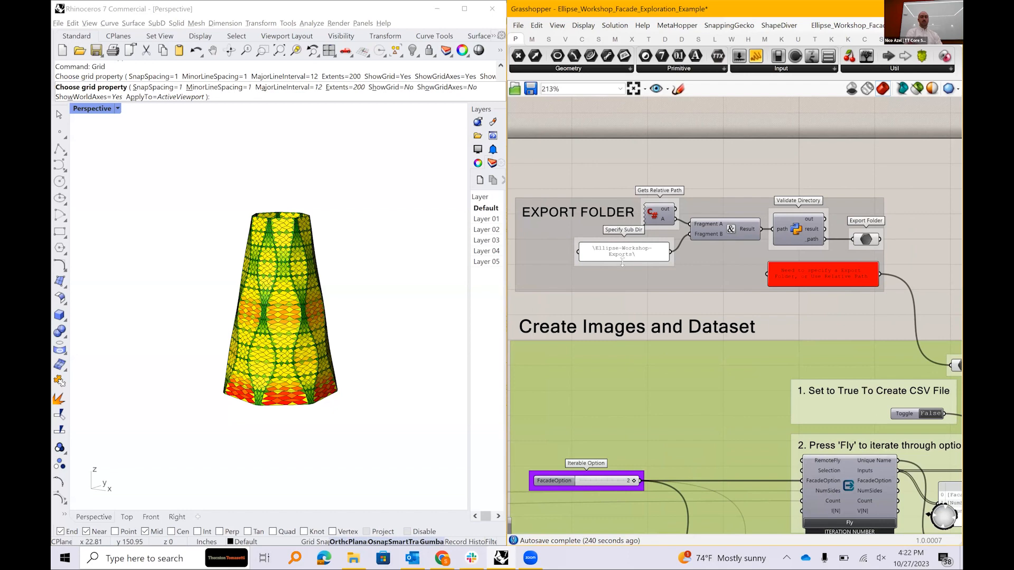
pyautogui.moveTo(855, 249); pyautogui.dragTo(817, 248)
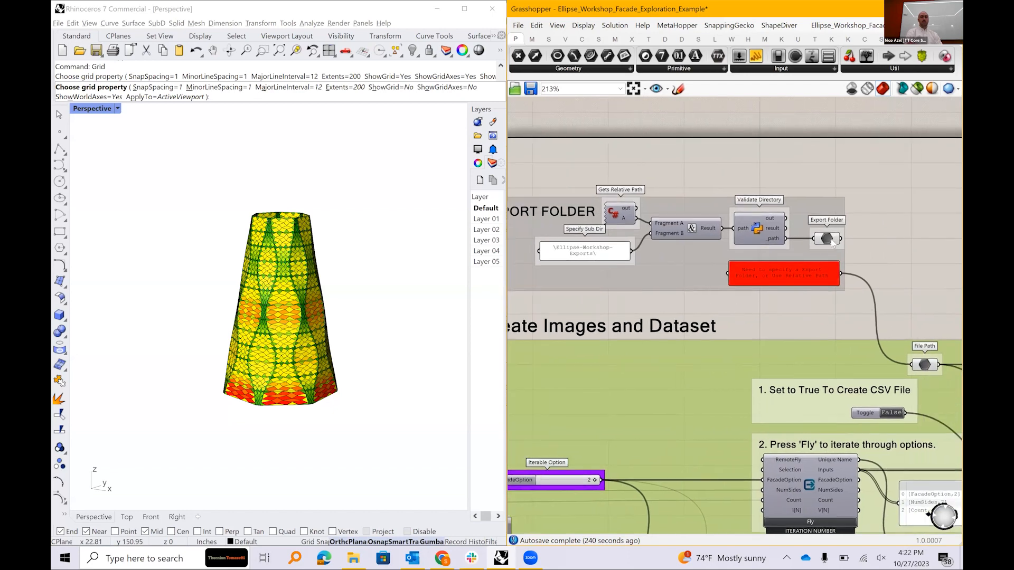
pyautogui.doubleClick(881, 222)
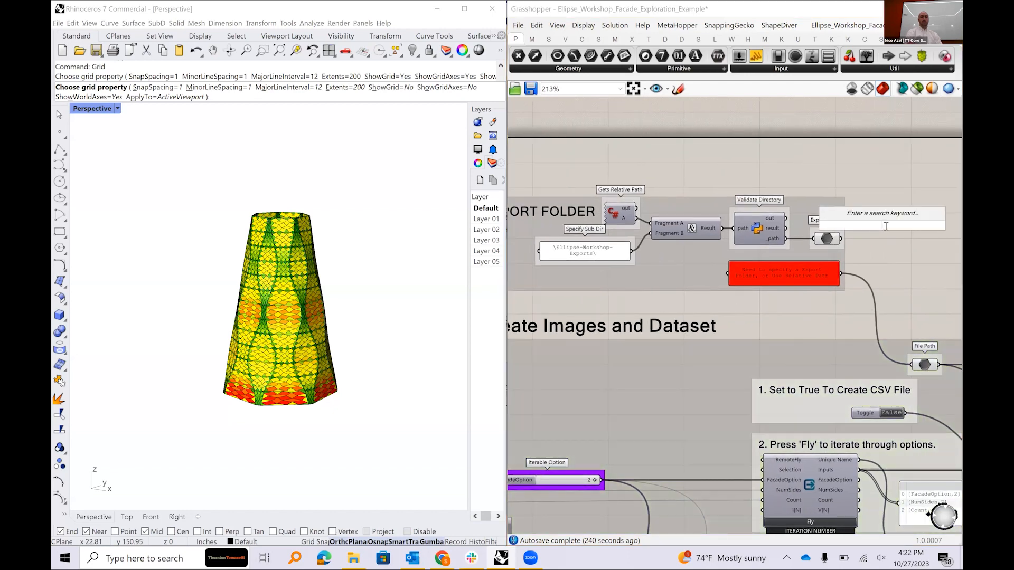
pyautogui.write('//')
pyautogui.press('Return')
pyautogui.moveTo(851, 237); pyautogui.dragTo(867, 220)
pyautogui.moveTo(796, 268); pyautogui.dragTo(683, 272)
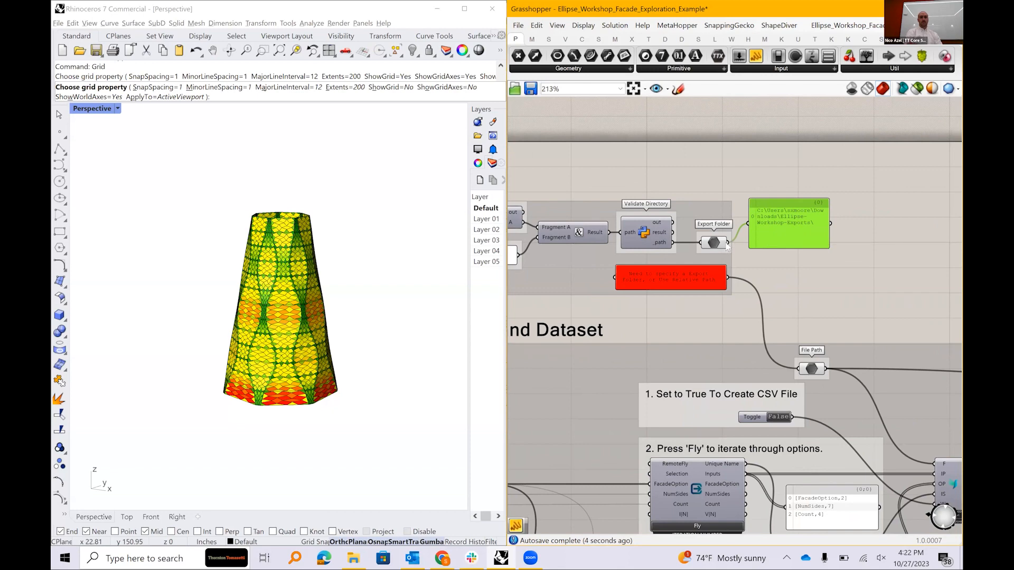
# Wire the Export Folder output into the File Path parameter and delete the text panel attached to Export Folder
pyautogui.moveTo(765, 282); pyautogui.dragTo(803, 373)
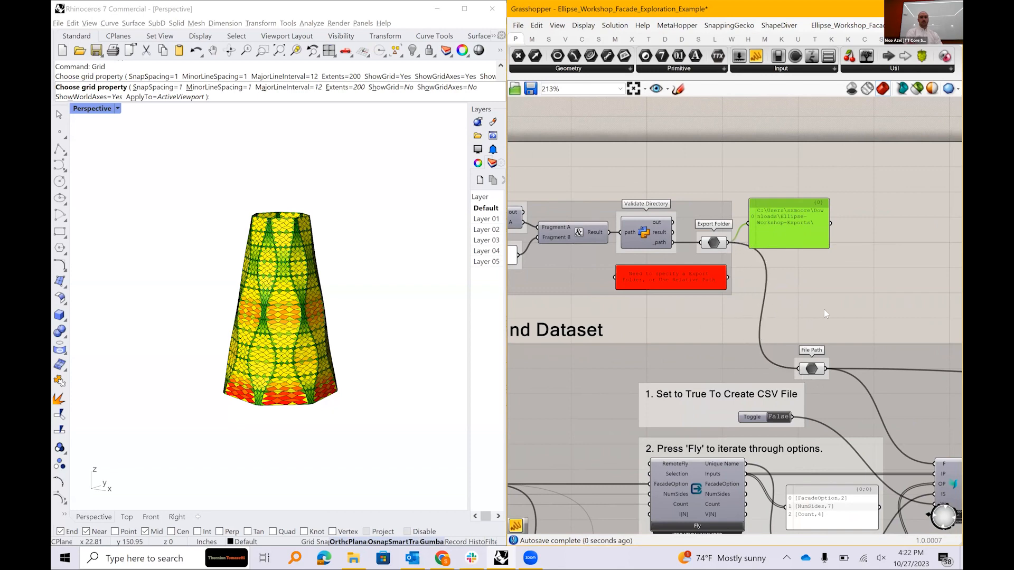
pyautogui.click(854, 276)
pyautogui.click(791, 217)
pyautogui.press('Delete')
pyautogui.scroll(-3, 783, 210)
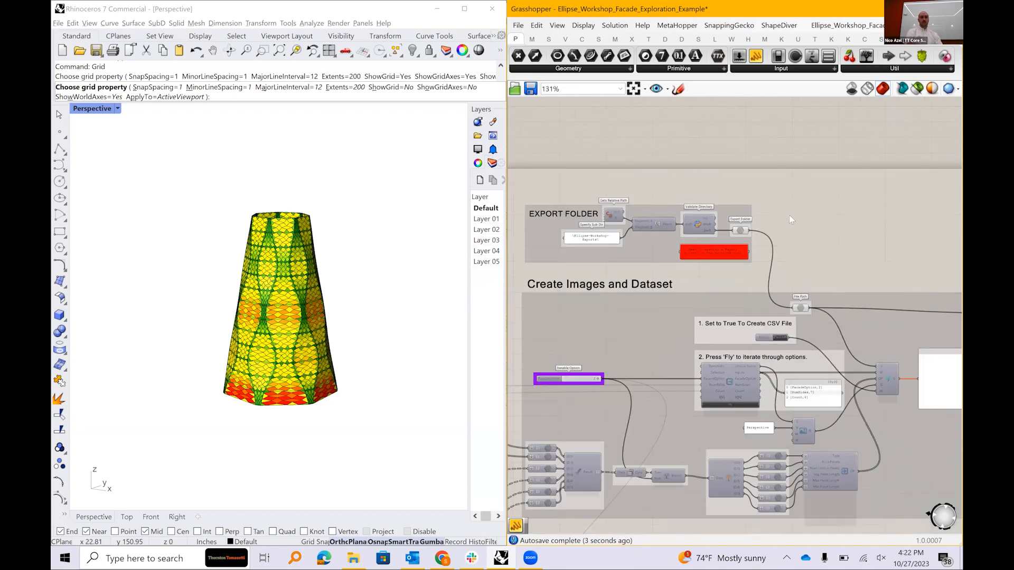
# Set the toggle for creating the CSV file to True in Create Images and Dataset
pyautogui.moveTo(813, 410); pyautogui.dragTo(752, 268)
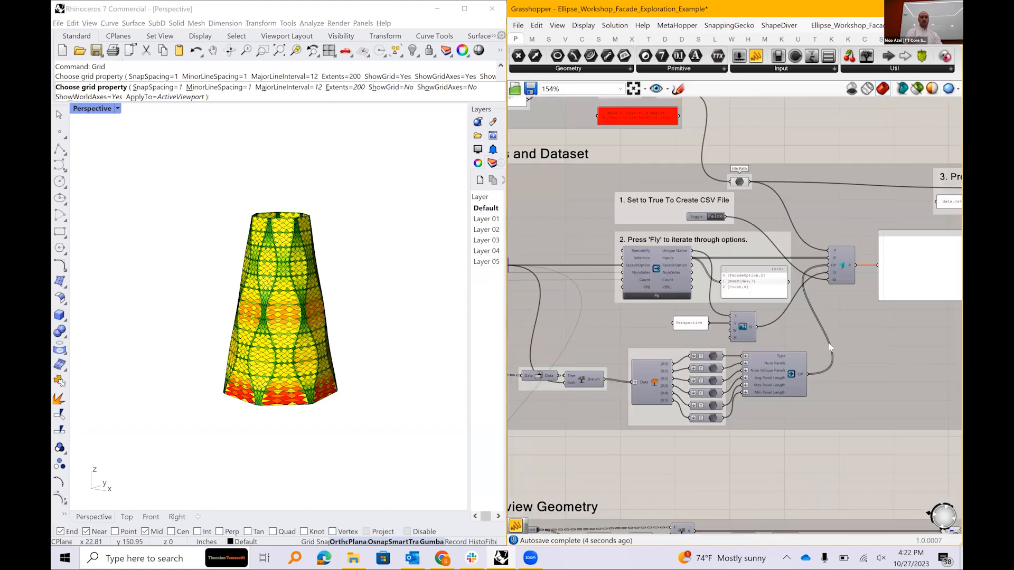
pyautogui.scroll(1, 828, 346)
pyautogui.moveTo(819, 345); pyautogui.dragTo(808, 348)
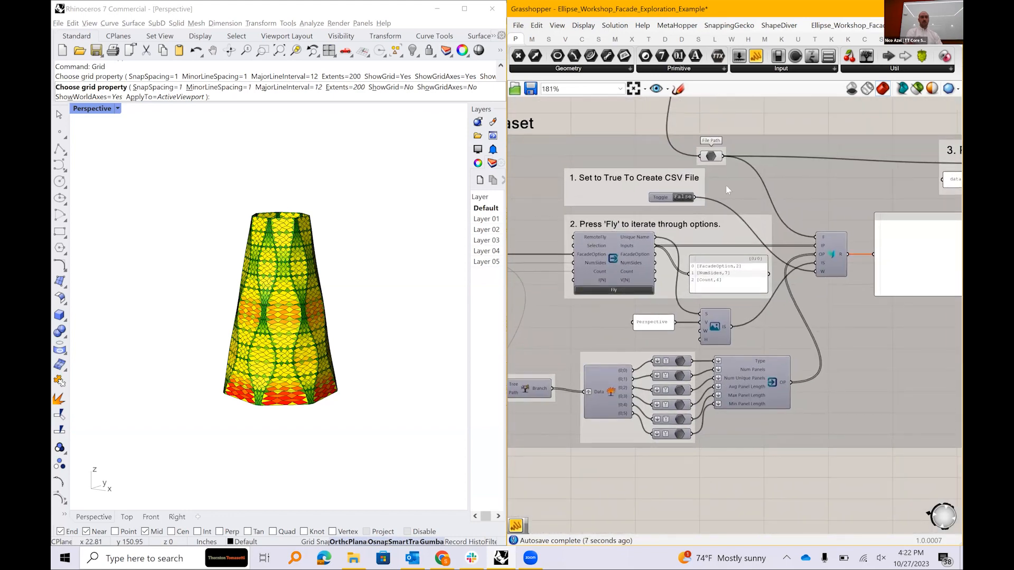
pyautogui.doubleClick(683, 198)
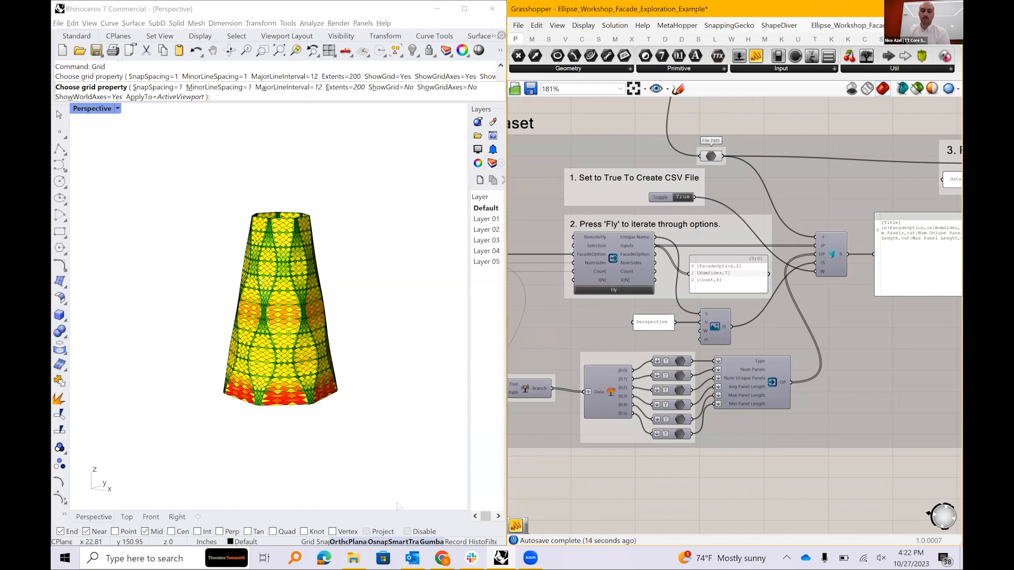
# Switch to File Explorer and open the data CSV file from the Ellipse-Workshop-Exports folder in Downloads
pyautogui.click(353, 558)
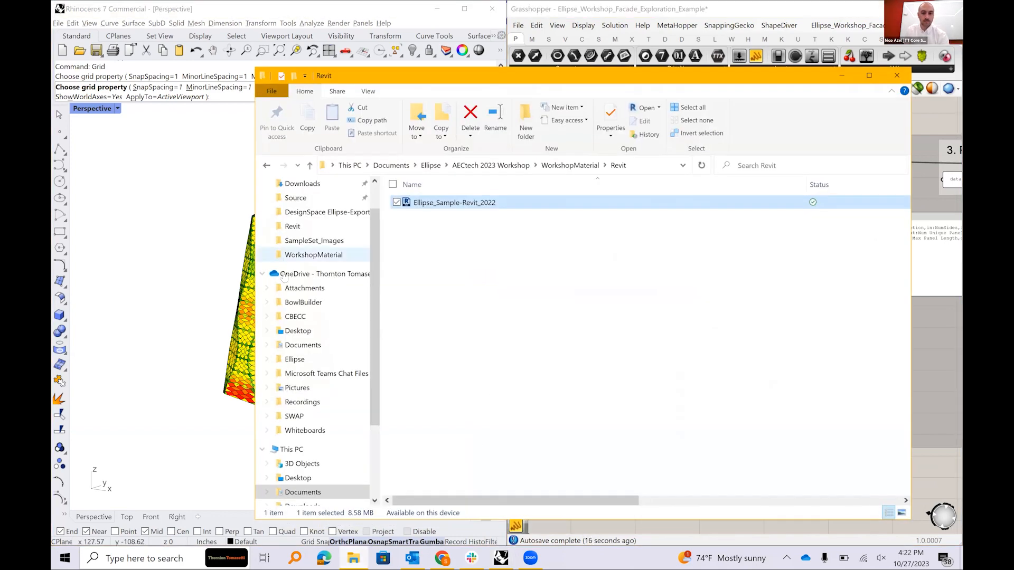
pyautogui.click(303, 198)
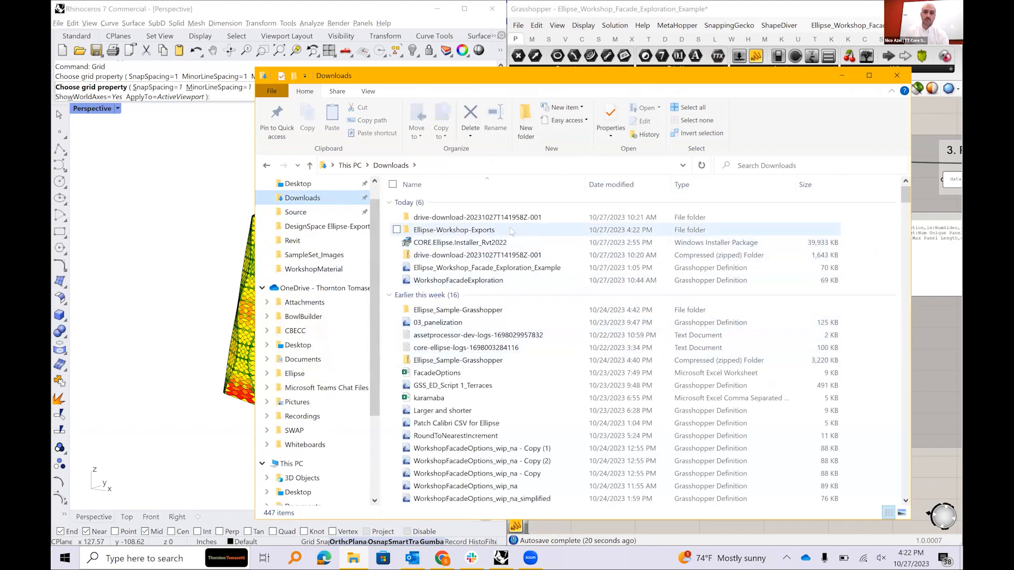
pyautogui.doubleClick(474, 232)
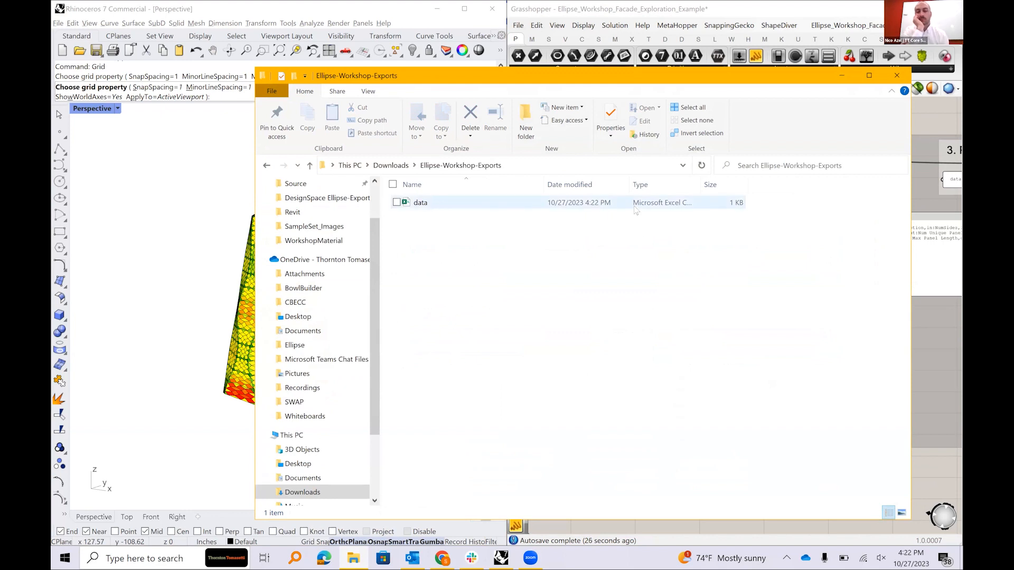
pyautogui.doubleClick(516, 205)
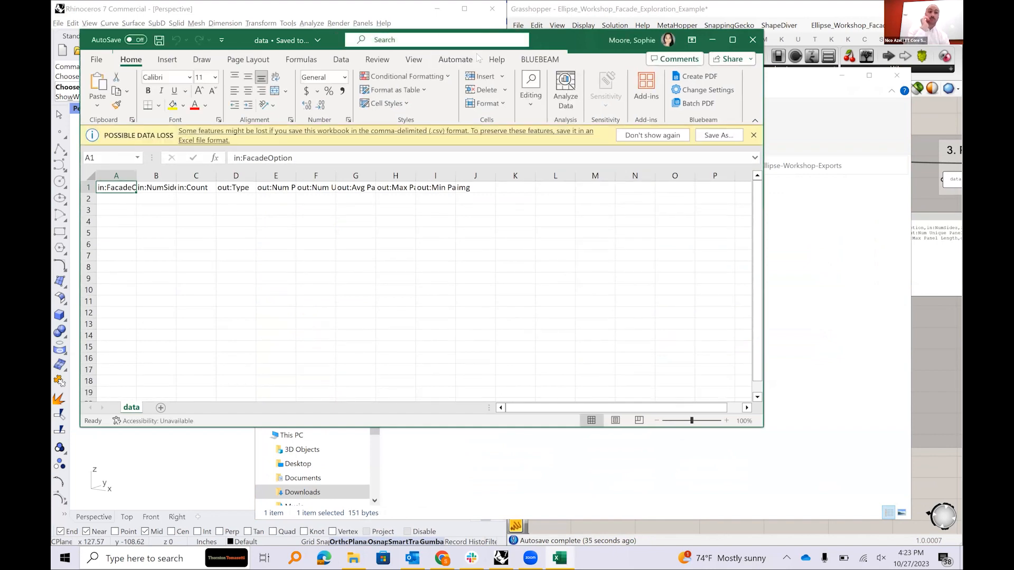
# Examine the input, output and img column headers in the data CSV, closing the workbook and minimizing the folder window
pyautogui.moveTo(463, 53); pyautogui.dragTo(620, 61)
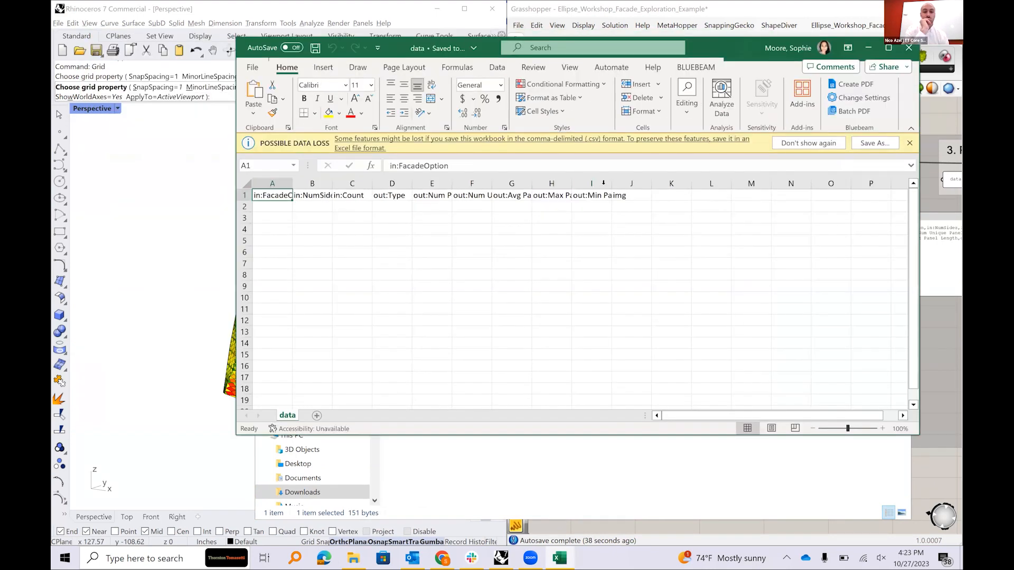
pyautogui.moveTo(276, 182); pyautogui.dragTo(321, 184)
pyautogui.click(388, 226)
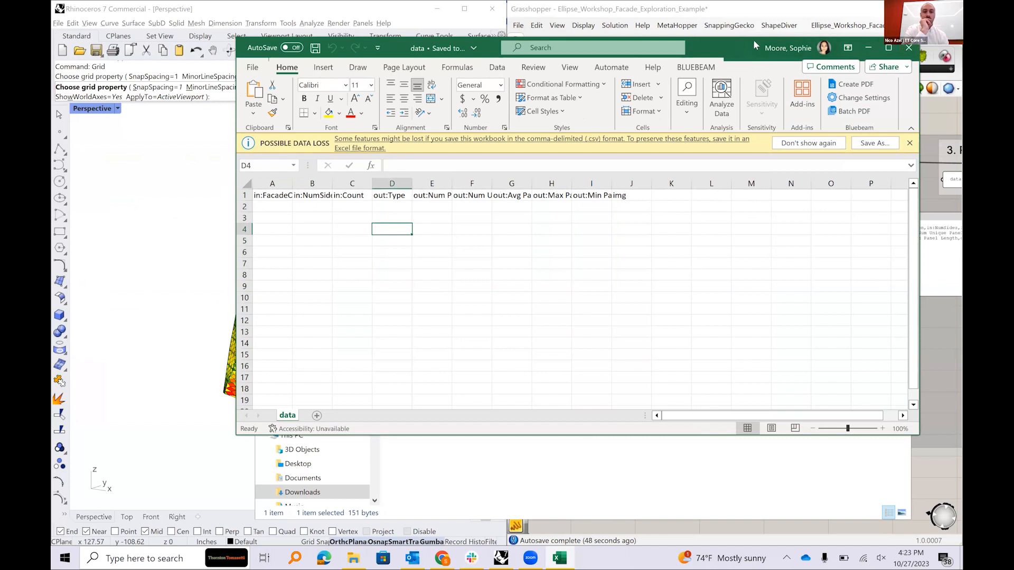
pyautogui.moveTo(757, 46); pyautogui.dragTo(721, 37)
pyautogui.click(873, 40)
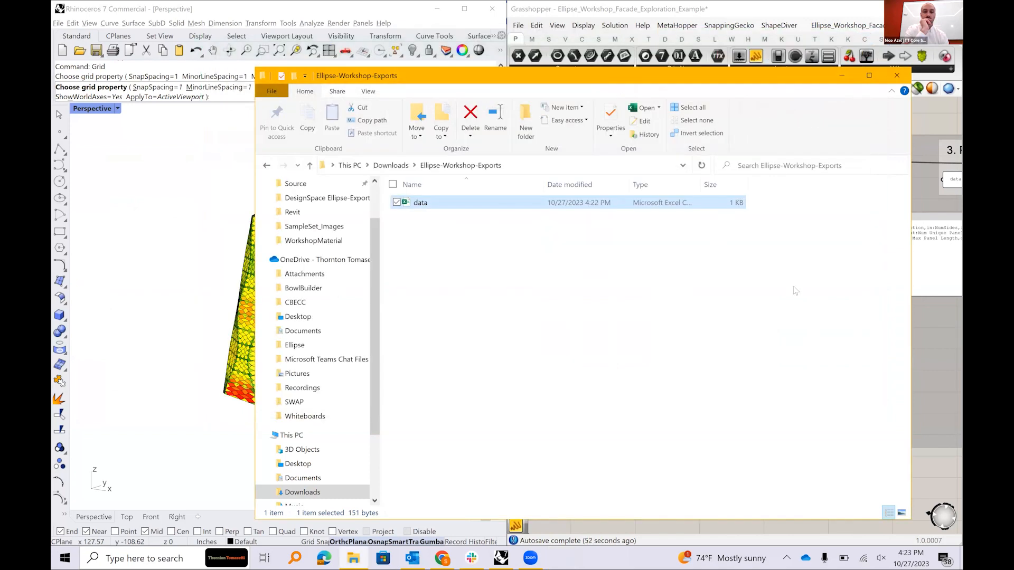
pyautogui.click(842, 76)
# Run Fly on the Colibri Inputs iterator to export images and data for all facade option combinations
pyautogui.scroll(-1, 697, 244)
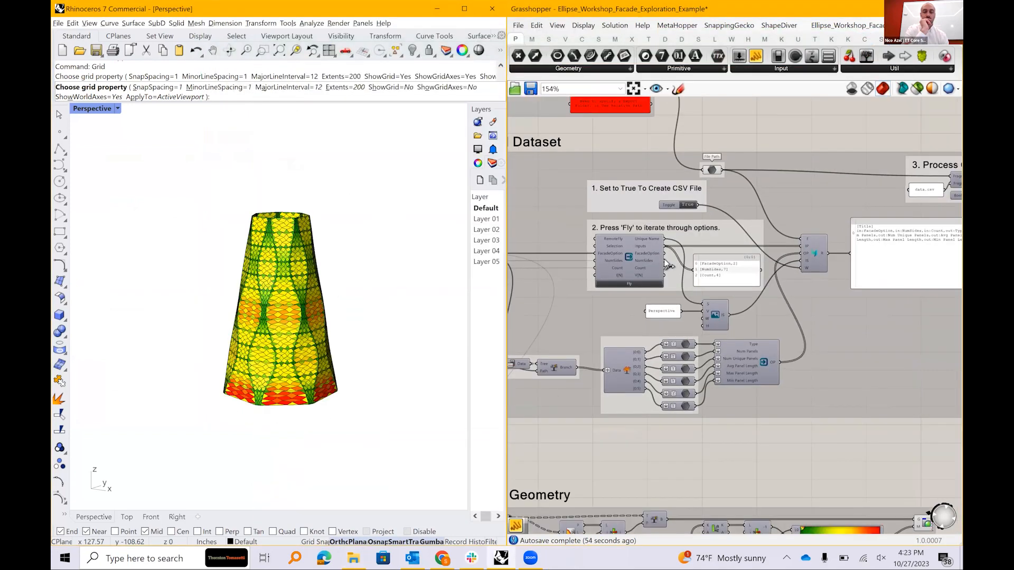
pyautogui.scroll(1, 654, 252)
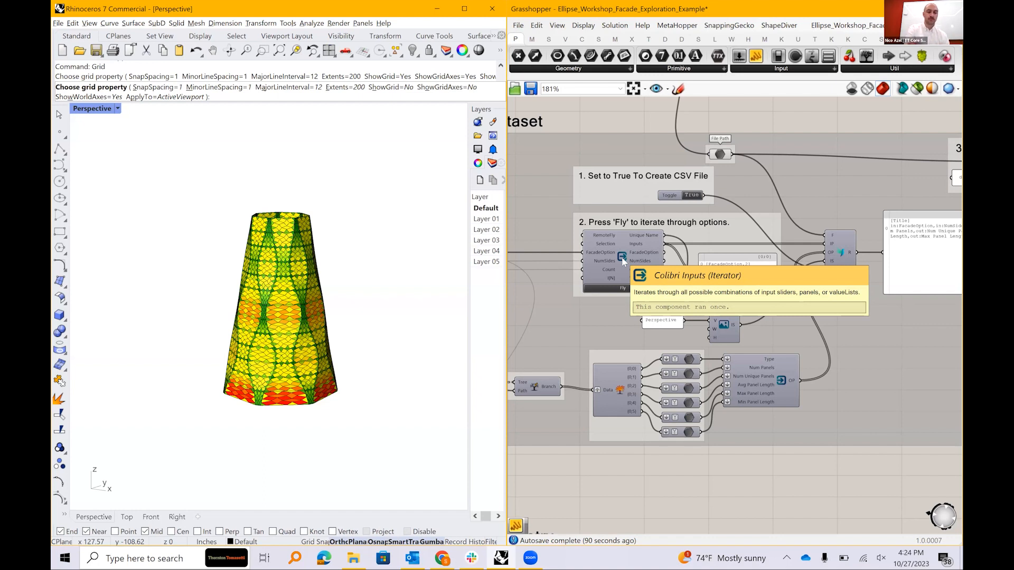
pyautogui.click(622, 288)
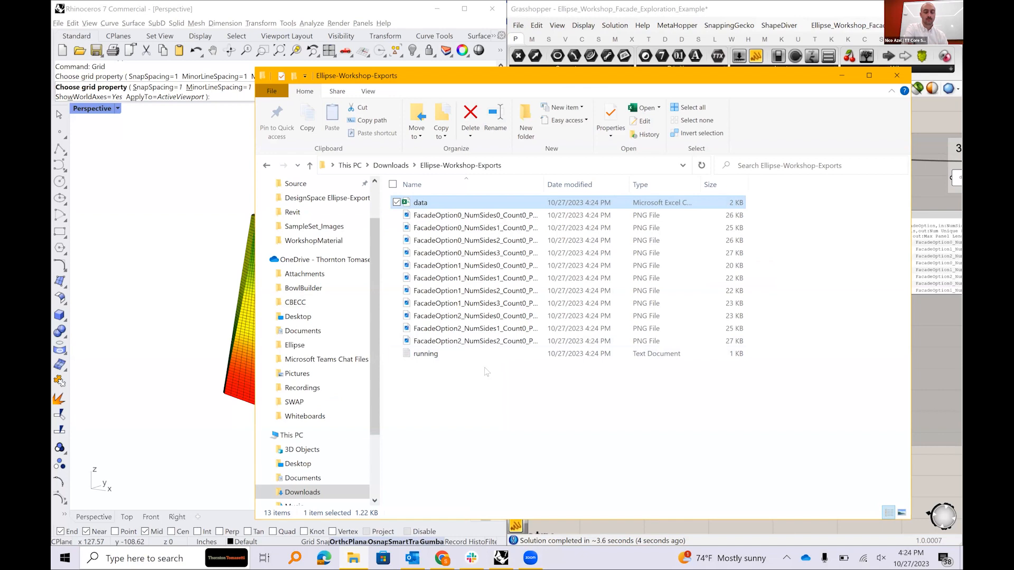
# Show the Ellipse-Workshop-Exports files as large thumbnails to check the tower images while the iteration runs, and minimize the folder window
pyautogui.moveTo(622, 79); pyautogui.dragTo(585, 310)
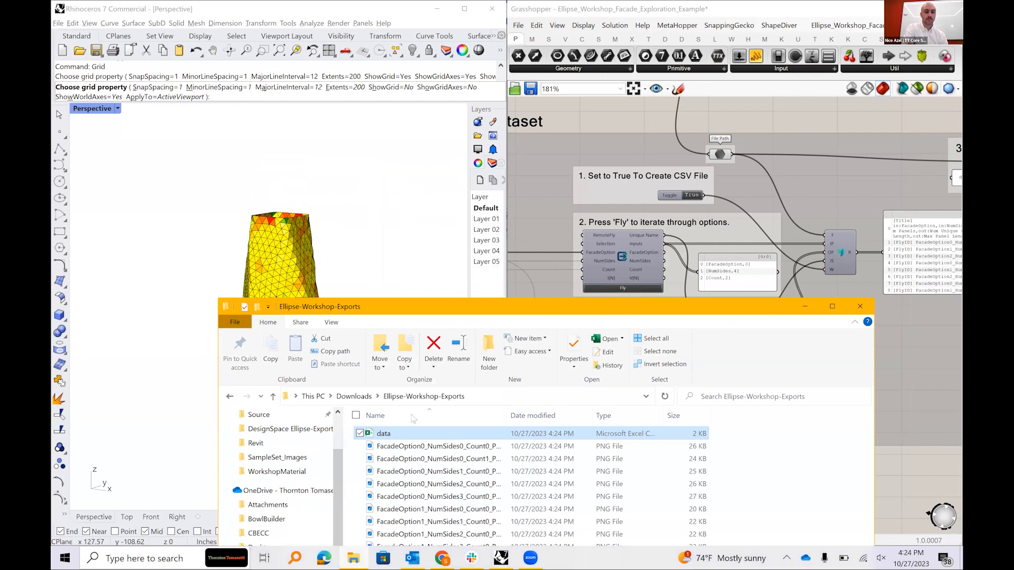
pyautogui.moveTo(627, 305); pyautogui.dragTo(606, 99)
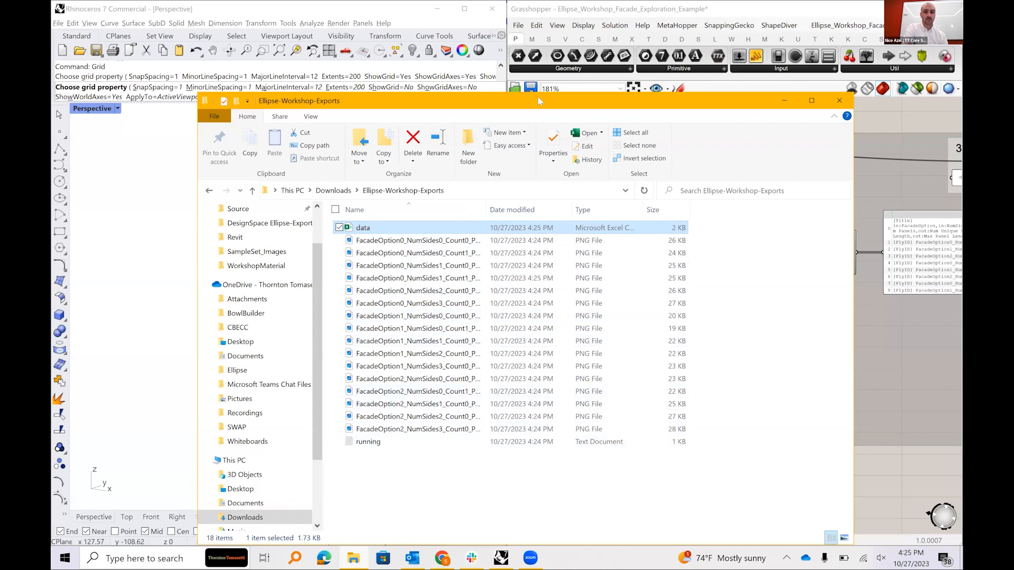
pyautogui.moveTo(538, 97); pyautogui.dragTo(539, 43)
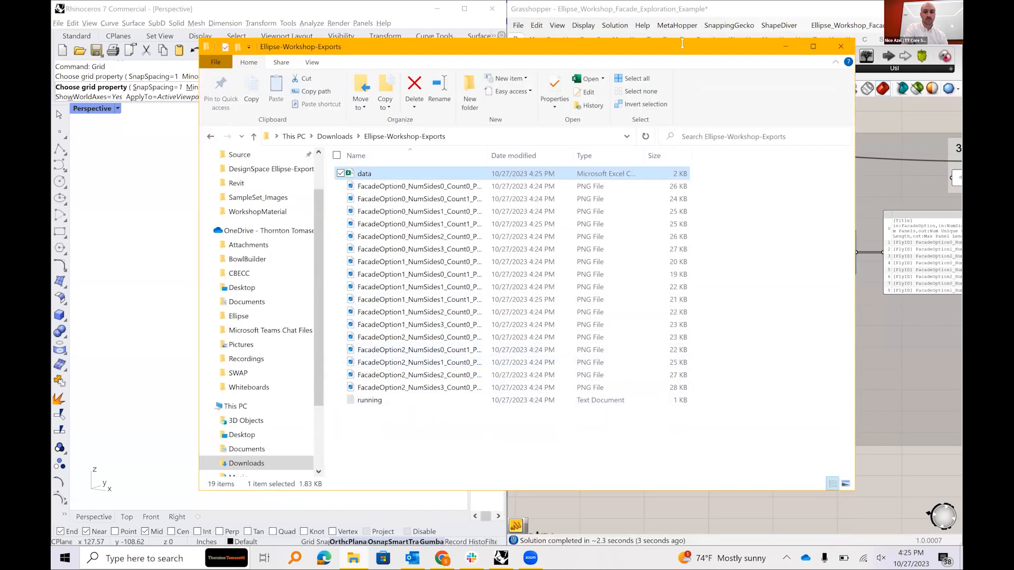
pyautogui.moveTo(686, 52); pyautogui.dragTo(624, 28)
pyautogui.click(784, 460)
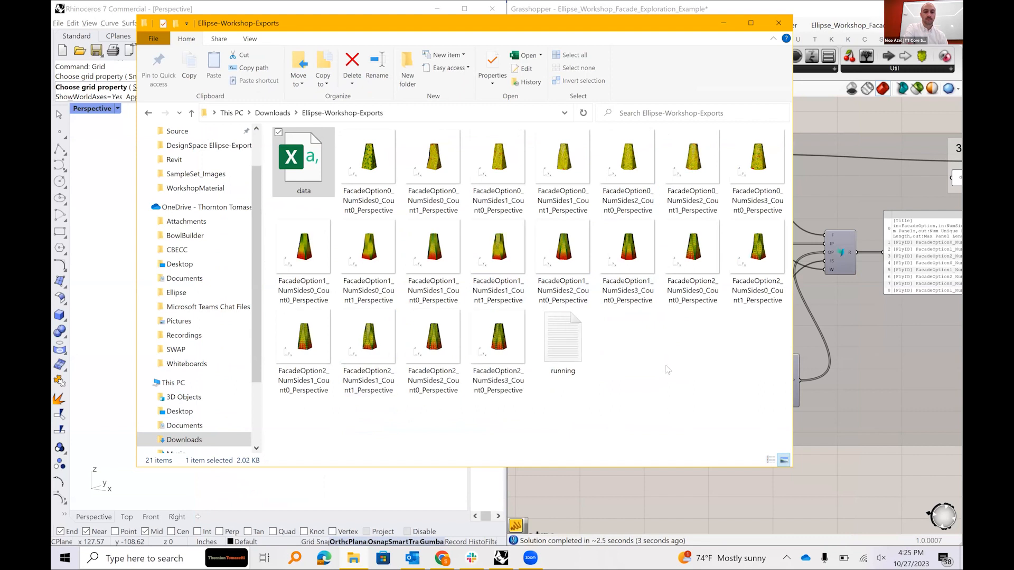
pyautogui.click(723, 28)
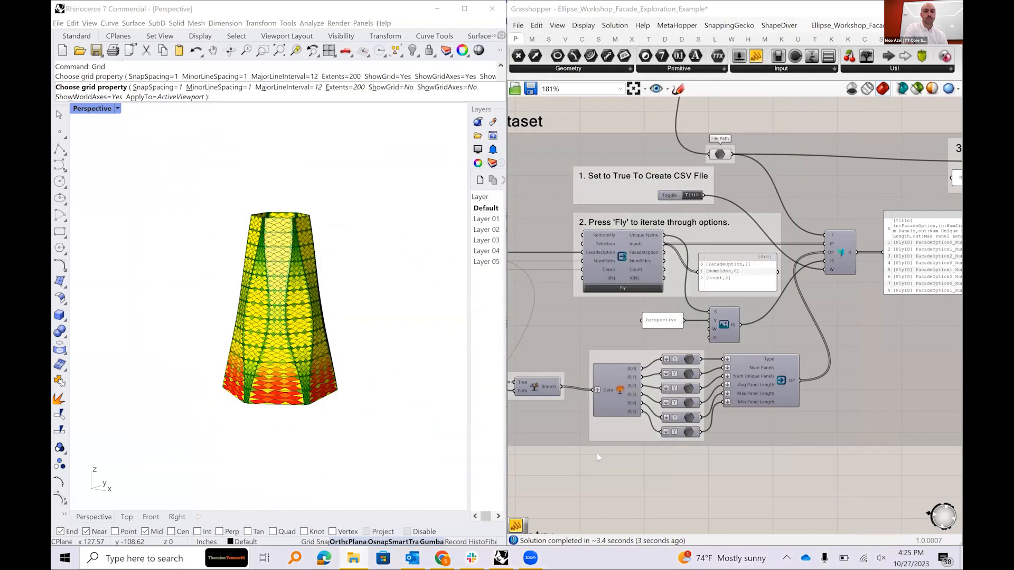
# Examine the Colibri Inputs iterator, the aggregator's record panel and the Process CSV for Ellipse group on the canvas
pyautogui.click(596, 453)
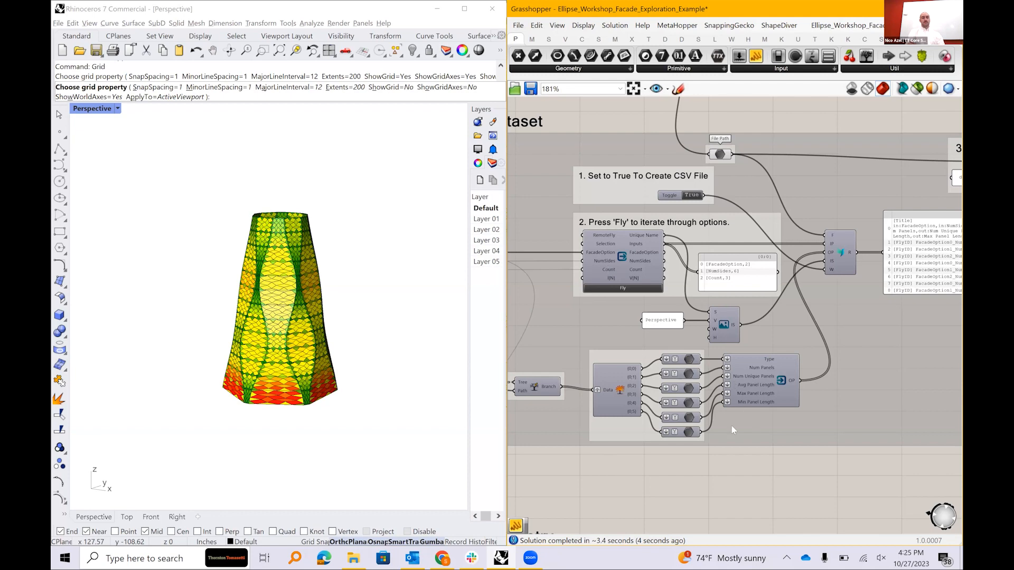
pyautogui.scroll(3, 721, 429)
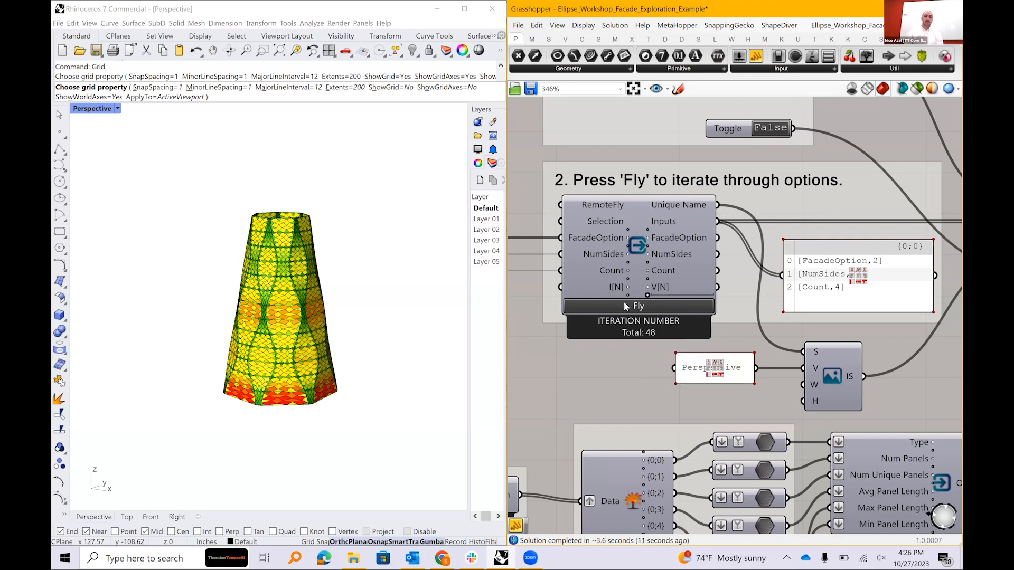
pyautogui.scroll(-7, 624, 306)
pyautogui.scroll(5, 843, 290)
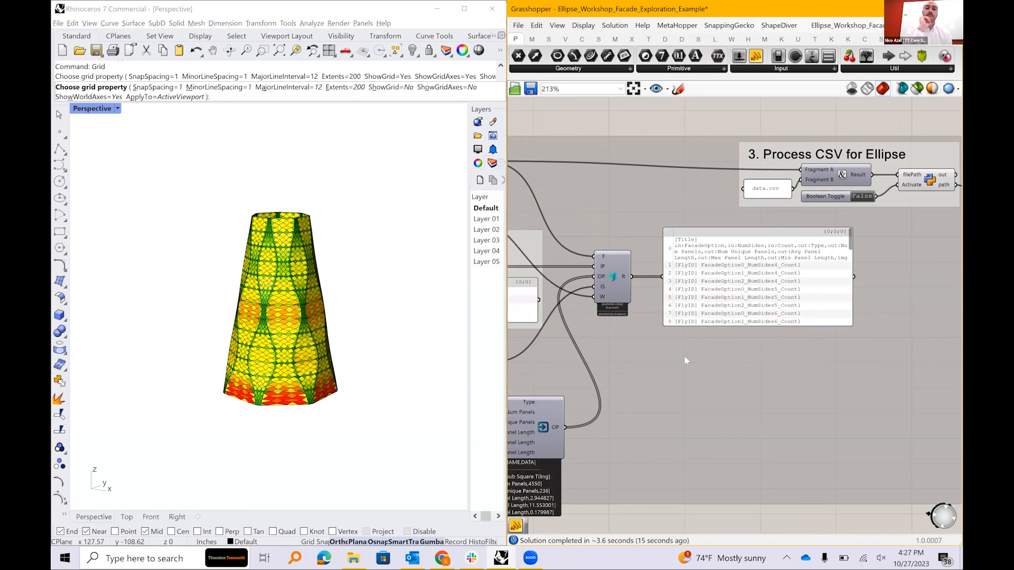
pyautogui.scroll(-2, 685, 359)
pyautogui.scroll(1, 683, 357)
# Browse the exported tower images in Ellipse-Workshop-Exports and examine the recorded rows in the data CSV file
pyautogui.click(354, 558)
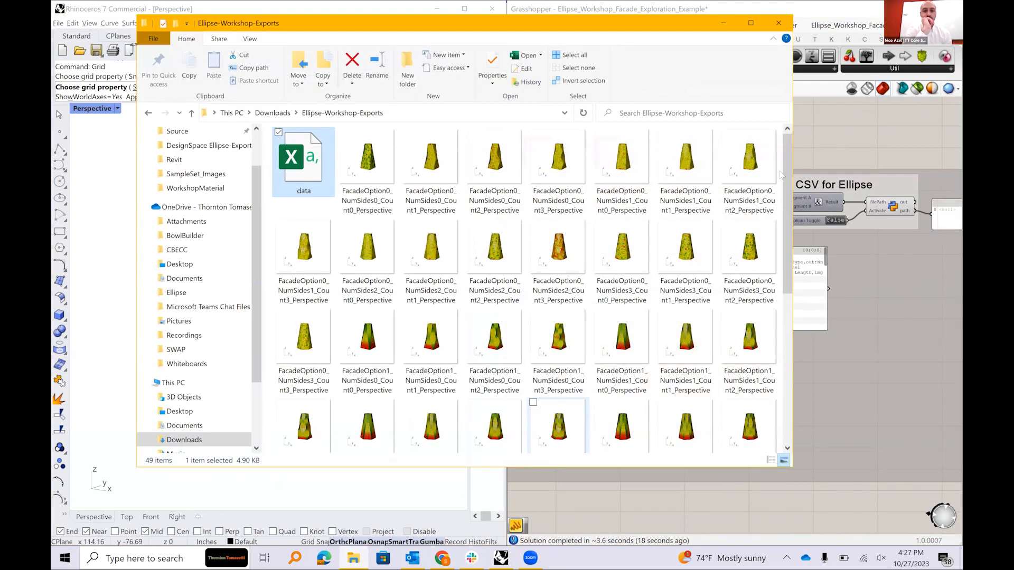
pyautogui.moveTo(784, 166); pyautogui.dragTo(782, 314)
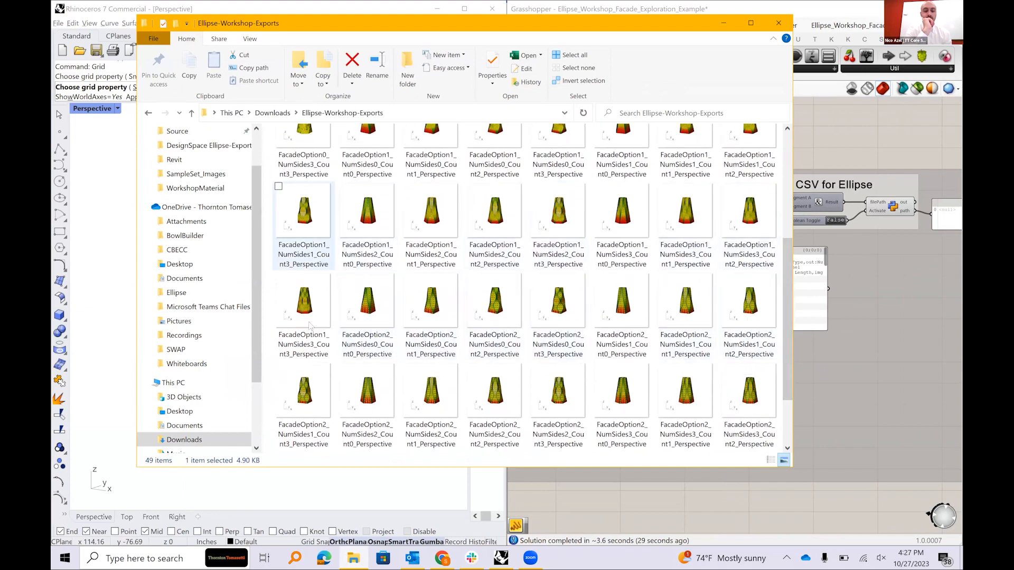
pyautogui.moveTo(787, 346); pyautogui.dragTo(789, 207)
pyautogui.doubleClick(324, 153)
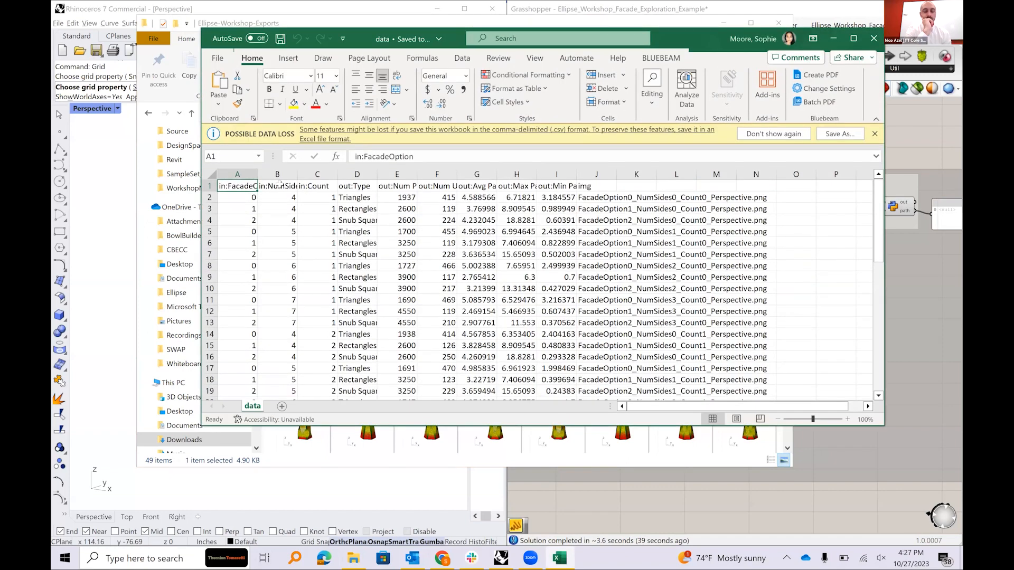
pyautogui.scroll(-14, 459, 272)
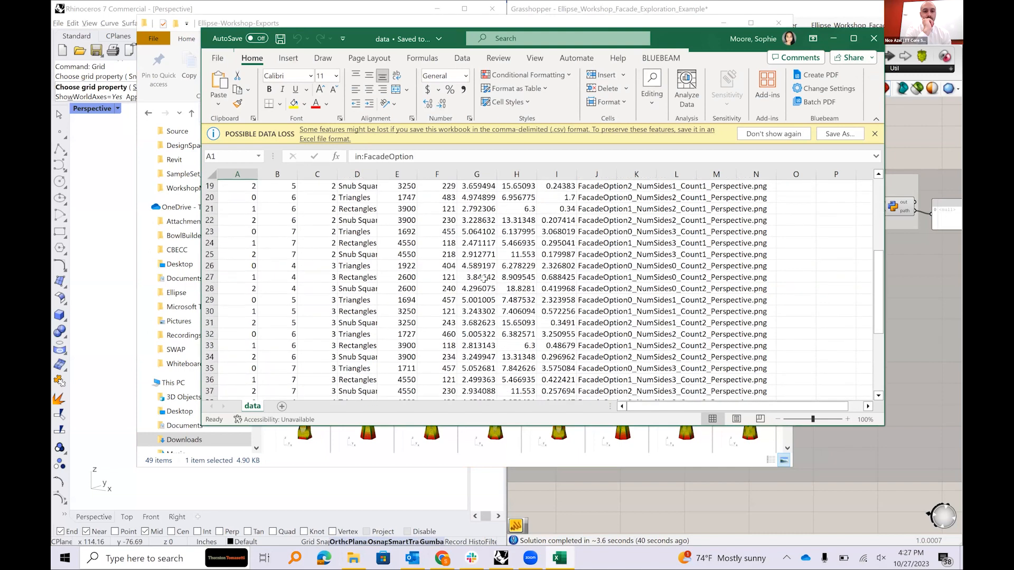
# Fit the widths of columns D through J in the data CSV to their contents and examine the column headers
pyautogui.scroll(14, 484, 279)
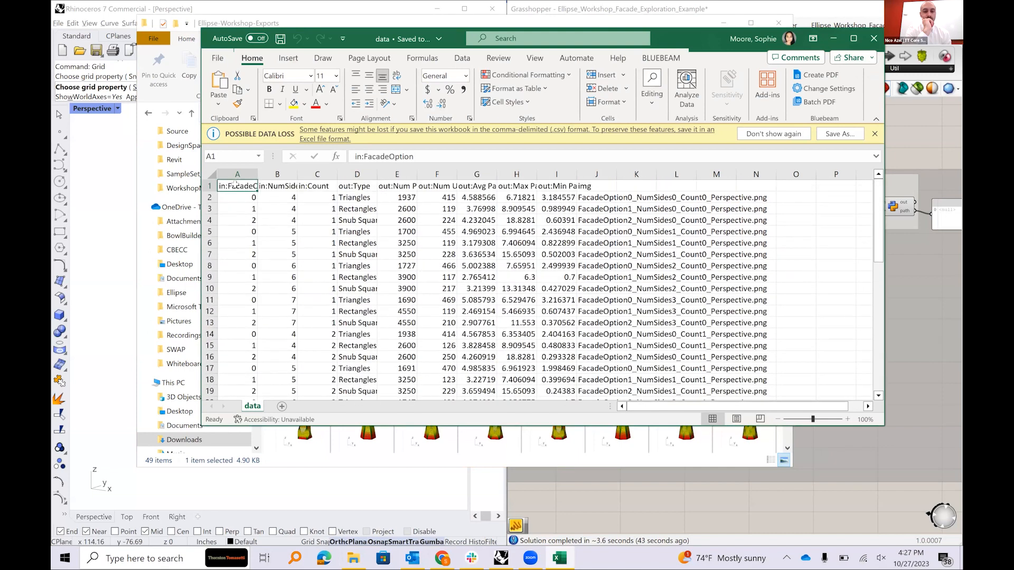
pyautogui.moveTo(238, 185); pyautogui.dragTo(604, 190)
pyautogui.doubleClick(616, 173)
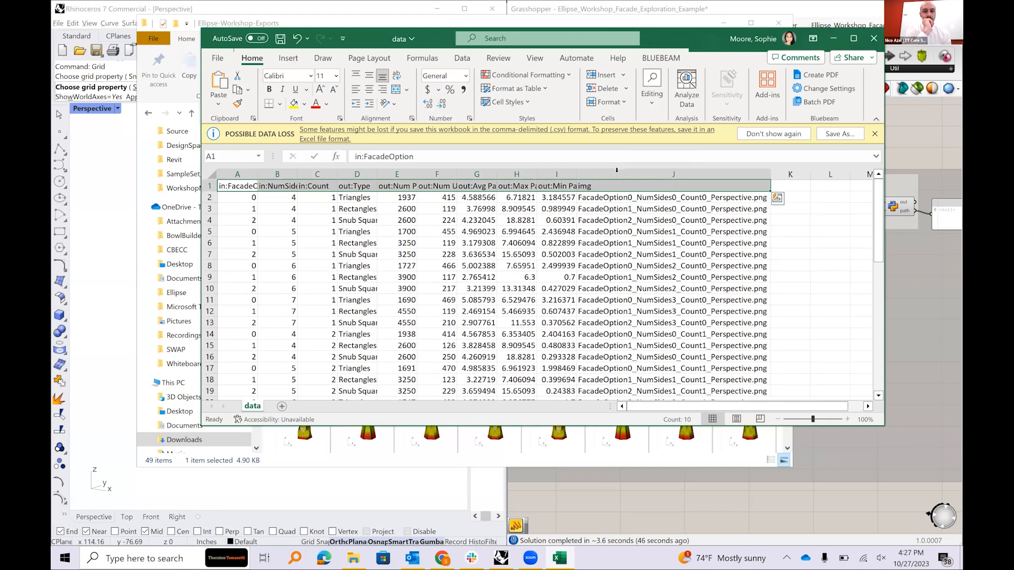
pyautogui.doubleClick(575, 170)
pyautogui.doubleClick(536, 174)
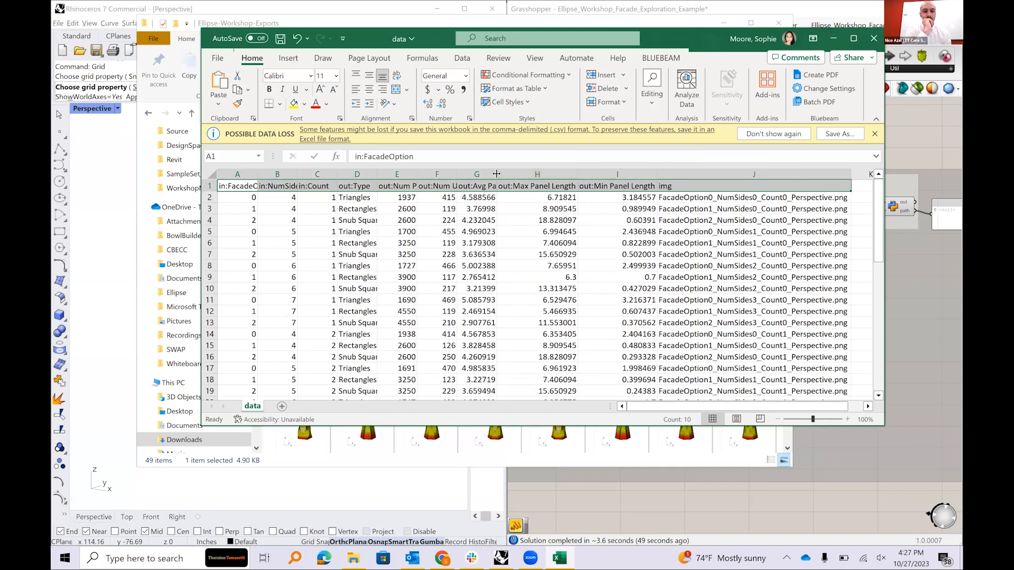
pyautogui.doubleClick(497, 171)
pyautogui.doubleClick(458, 171)
pyautogui.doubleClick(417, 173)
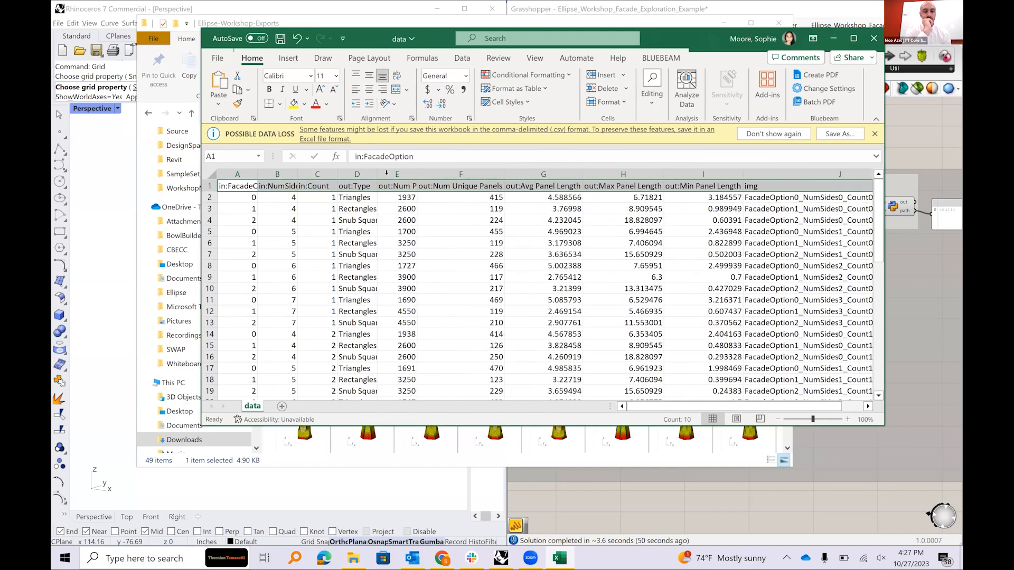
pyautogui.doubleClick(378, 172)
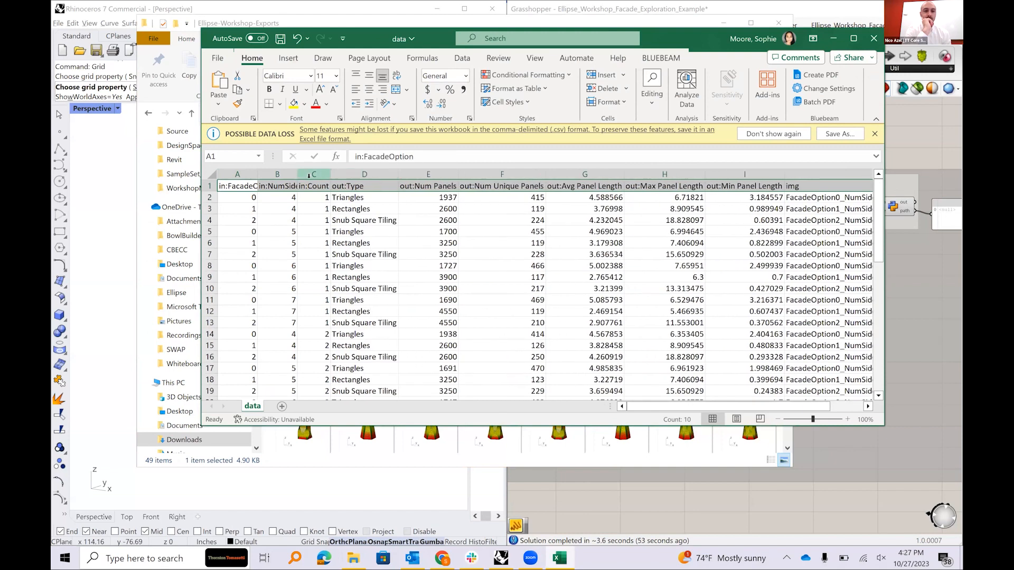
pyautogui.moveTo(664, 406); pyautogui.dragTo(696, 406)
pyautogui.click(794, 310)
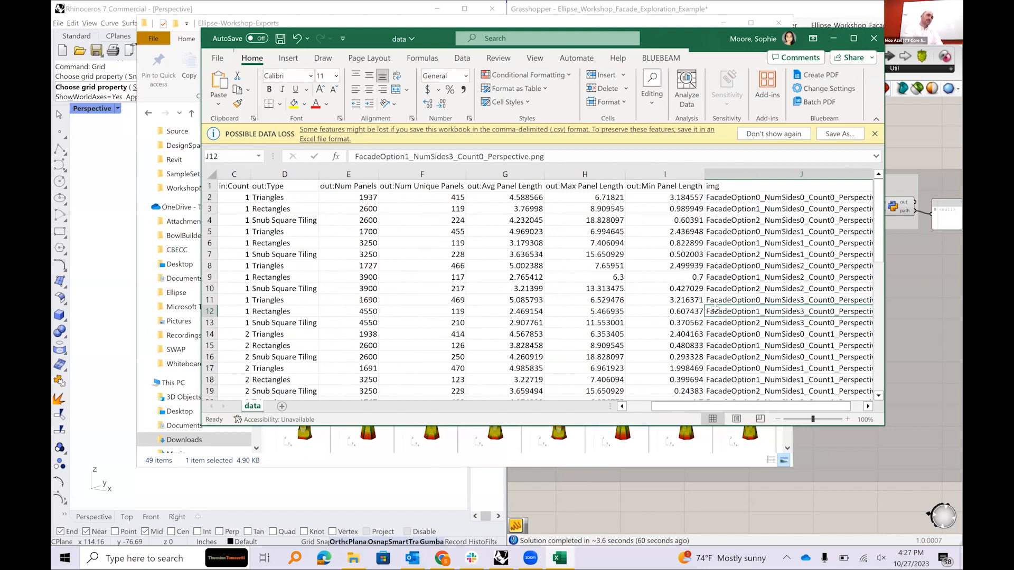
# Try renaming the img header in cell J1 to _images, and close the data CSV without saving
pyautogui.doubleClick(716, 185)
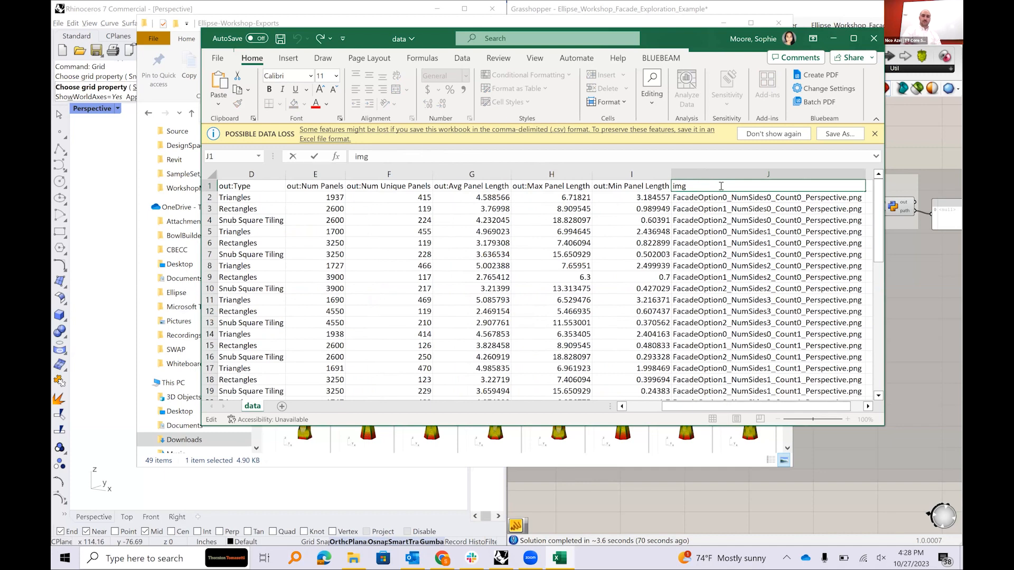
pyautogui.write('_images')
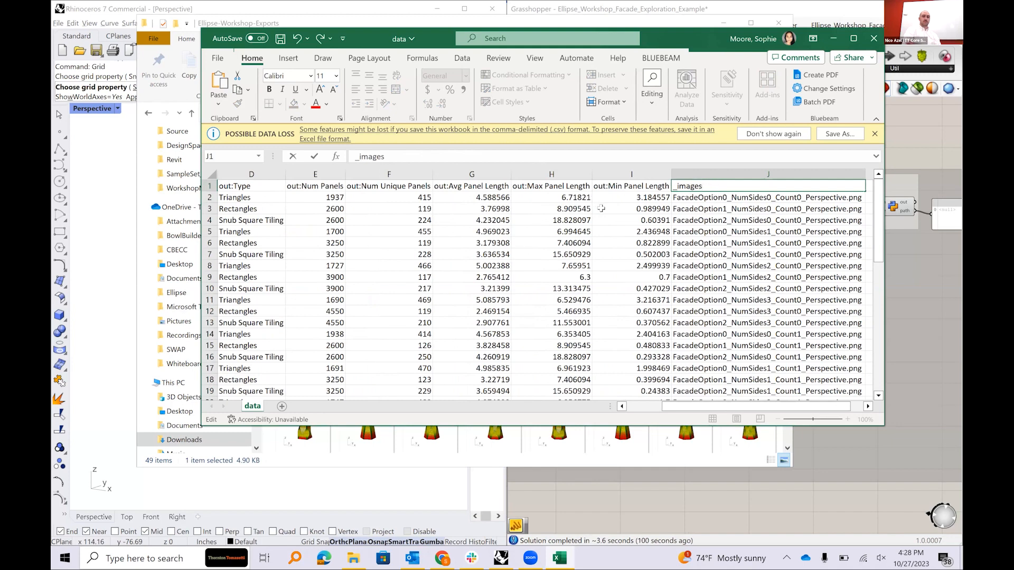
pyautogui.click(627, 188)
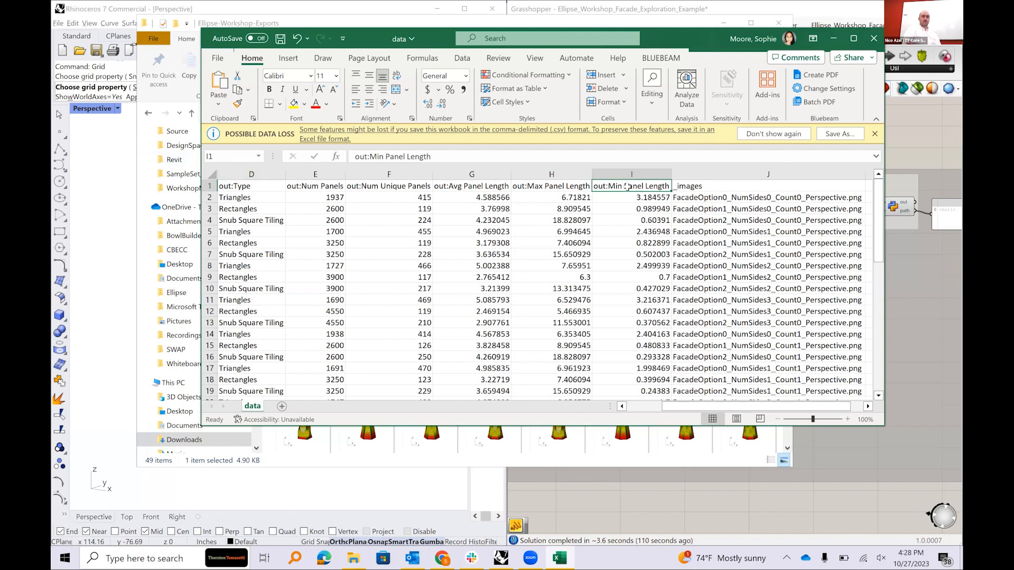
pyautogui.click(874, 38)
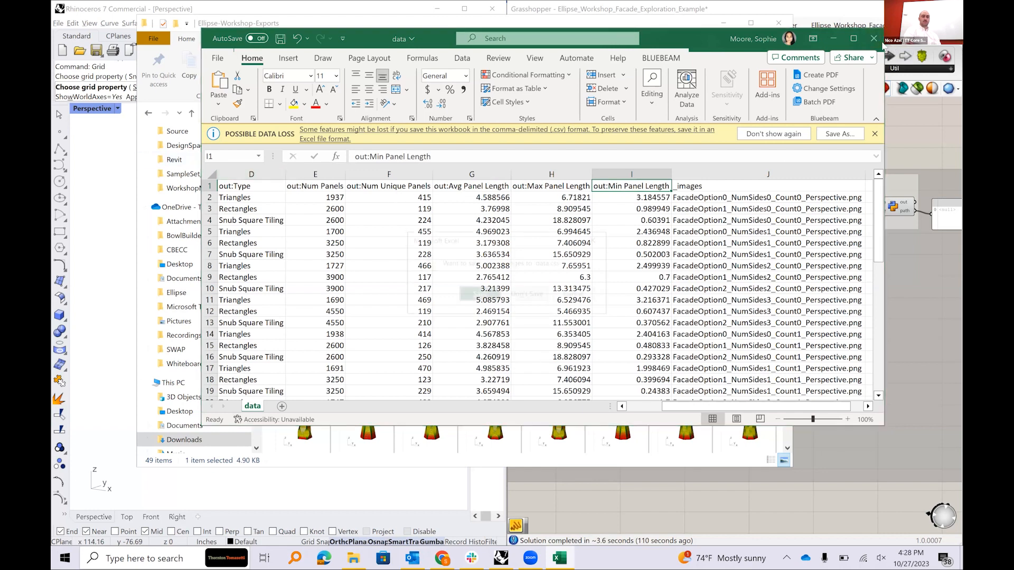
pyautogui.click(528, 295)
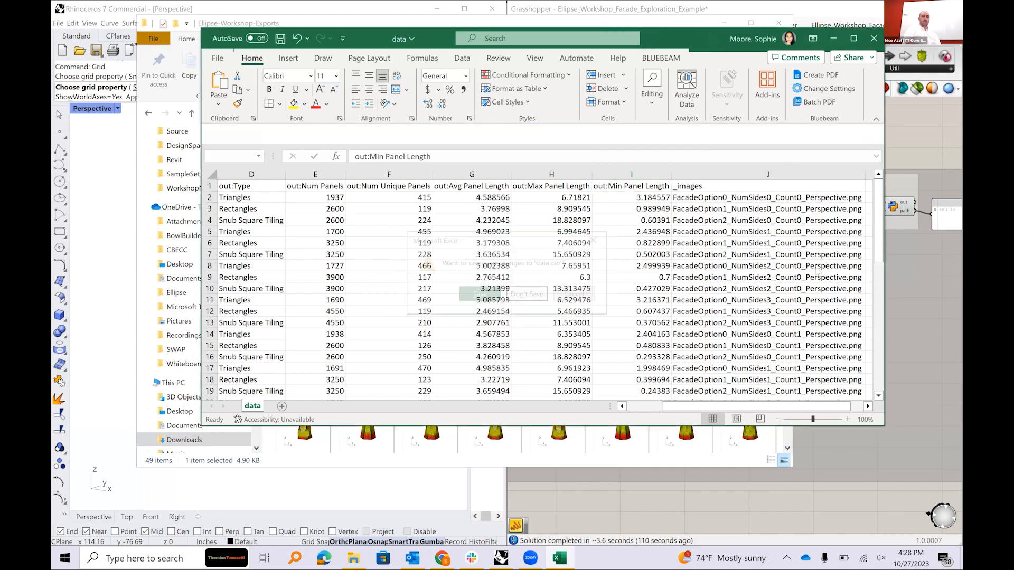
# Set the Boolean Toggle in the Process CSV for Ellipse group to True
pyautogui.click(875, 278)
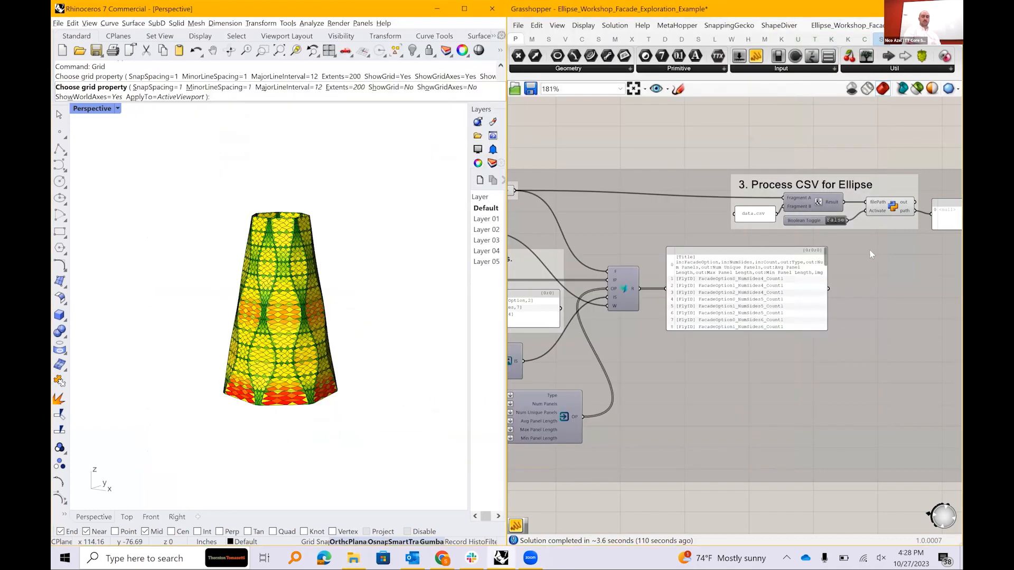
pyautogui.scroll(4, 869, 254)
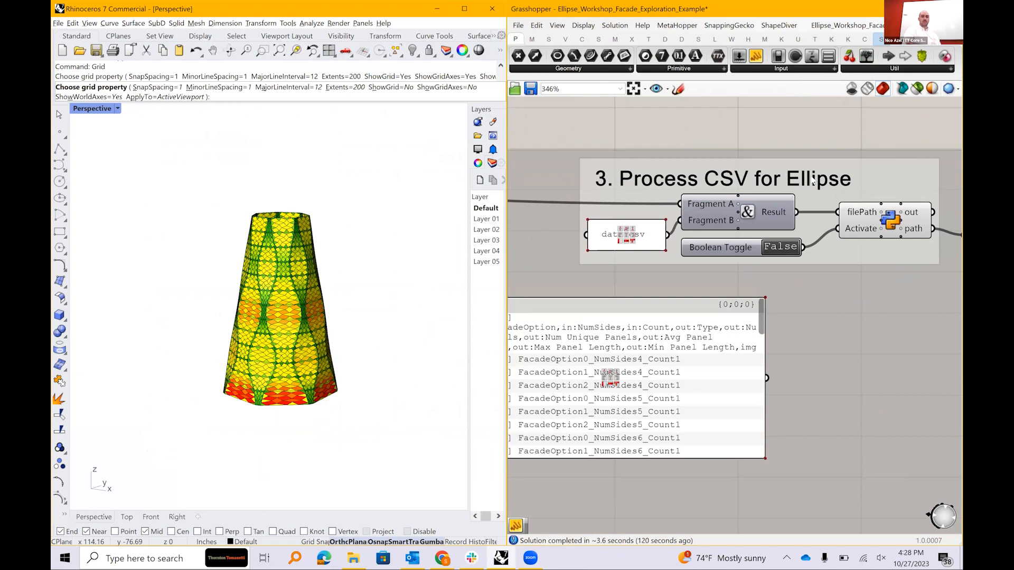
pyautogui.moveTo(835, 125); pyautogui.dragTo(766, 141)
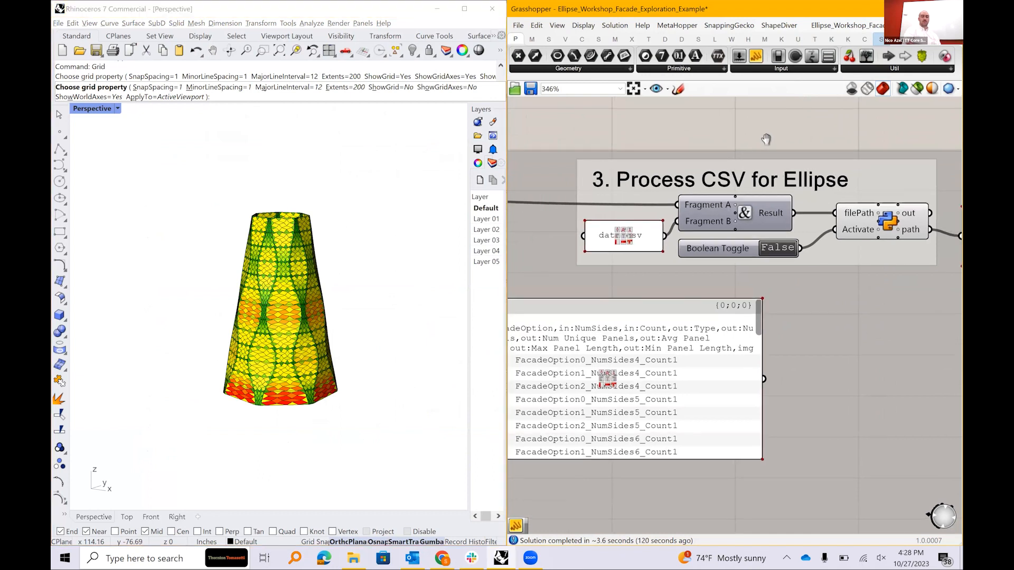
pyautogui.doubleClick(712, 264)
pyautogui.scroll(-6, 864, 286)
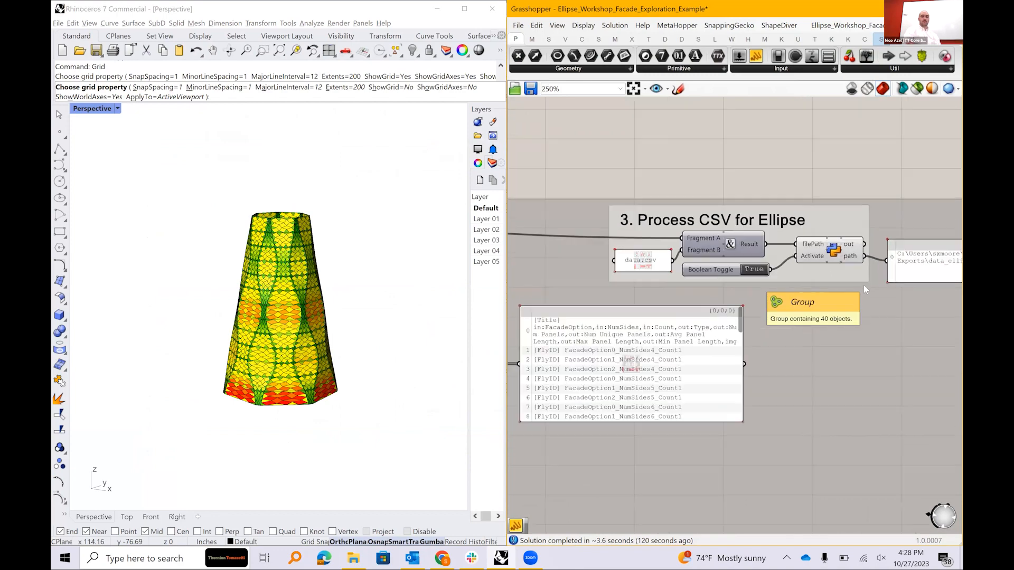
# Examine the export workflow from the Fly iterator through to the output path panel of the Process CSV for Ellipse group
pyautogui.scroll(2, 642, 358)
pyautogui.moveTo(642, 357); pyautogui.dragTo(822, 354)
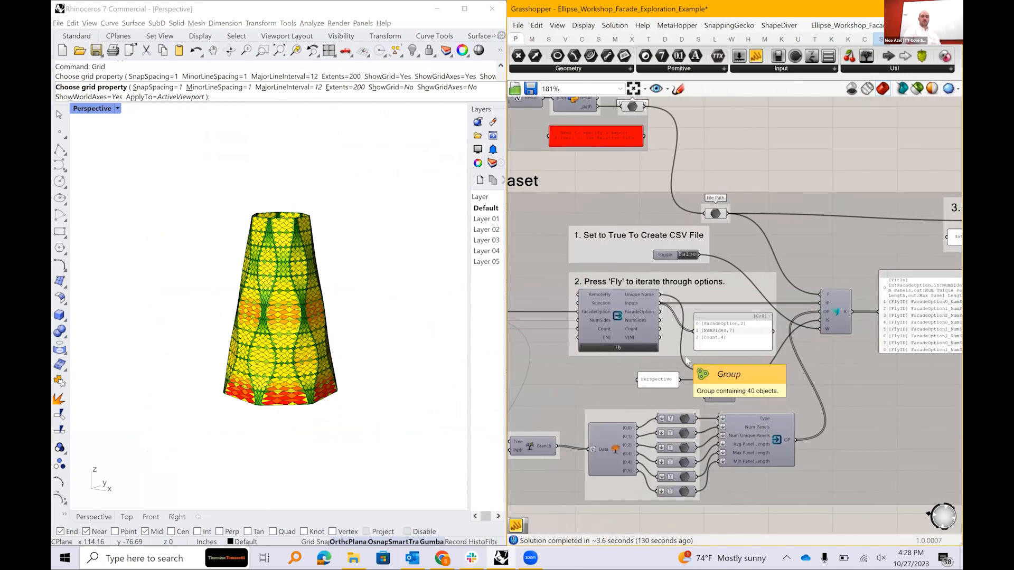
pyautogui.moveTo(832, 302); pyautogui.dragTo(770, 308)
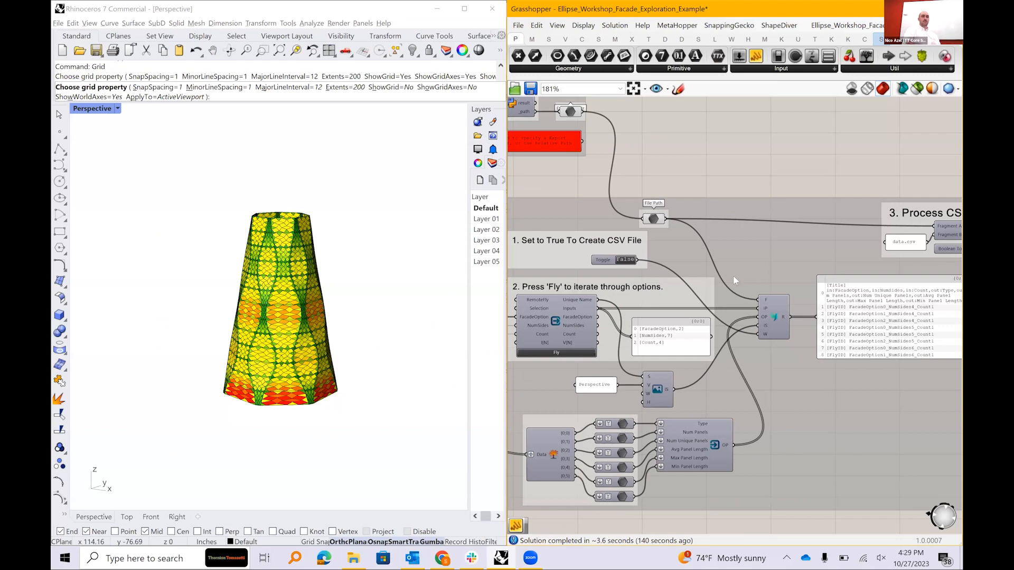
pyautogui.moveTo(951, 258); pyautogui.dragTo(708, 262)
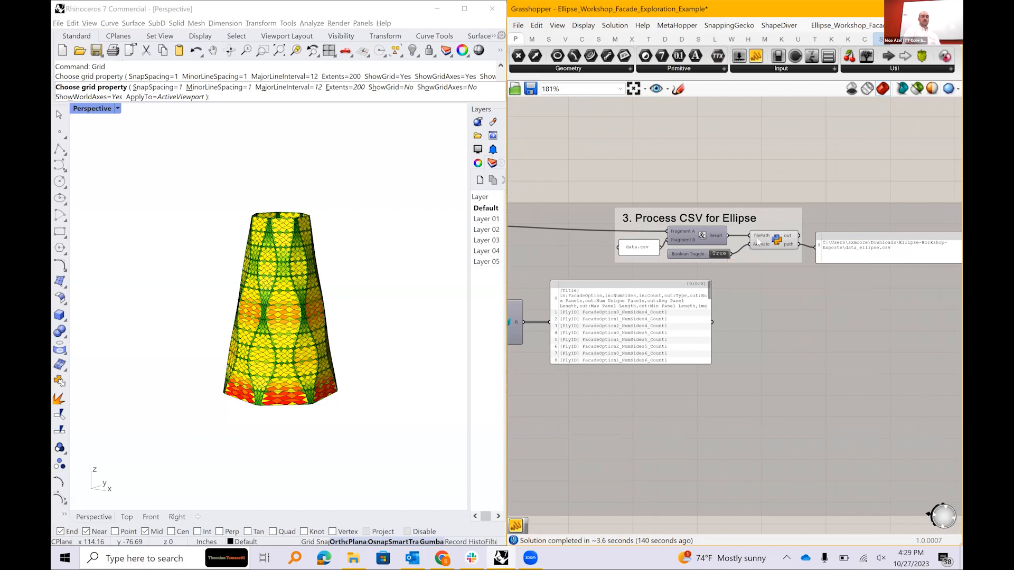
pyautogui.moveTo(703, 240); pyautogui.dragTo(644, 243)
pyautogui.scroll(3, 745, 243)
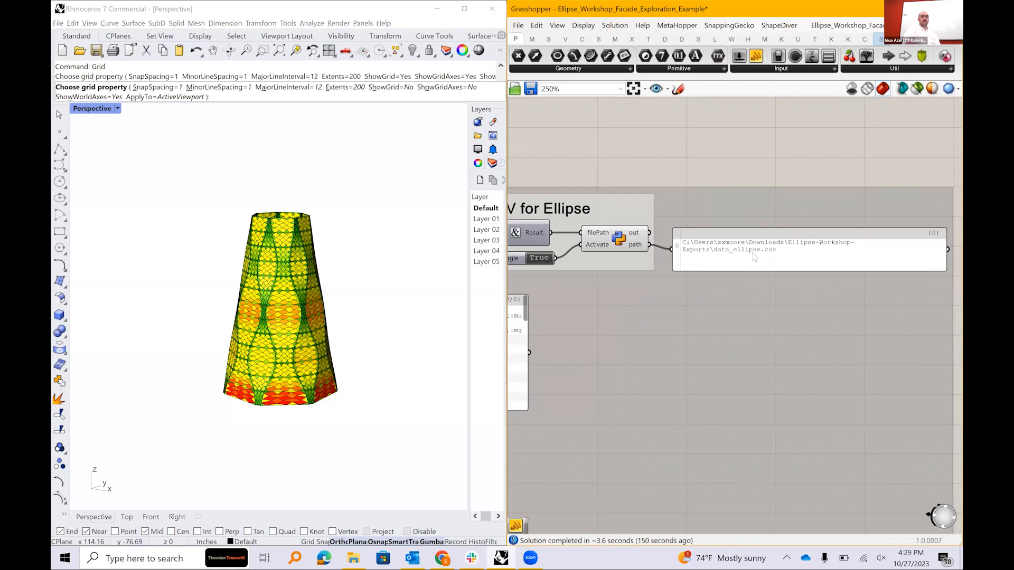
# Open data_ellipse from the Ellipse-Workshop-Exports folder, check its headers and _images column, and close it and minimize the folder window
pyautogui.click(353, 559)
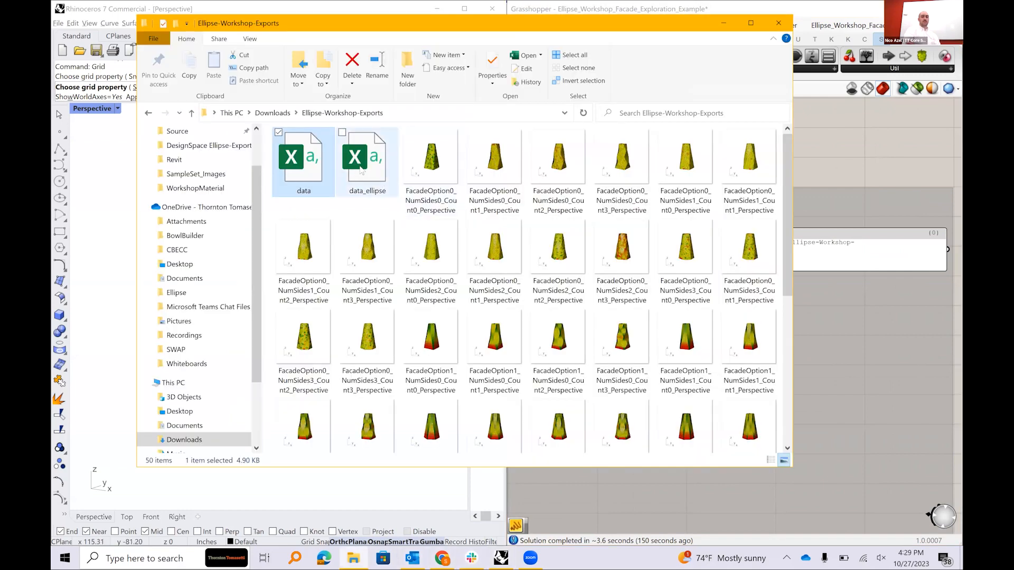
pyautogui.doubleClick(360, 164)
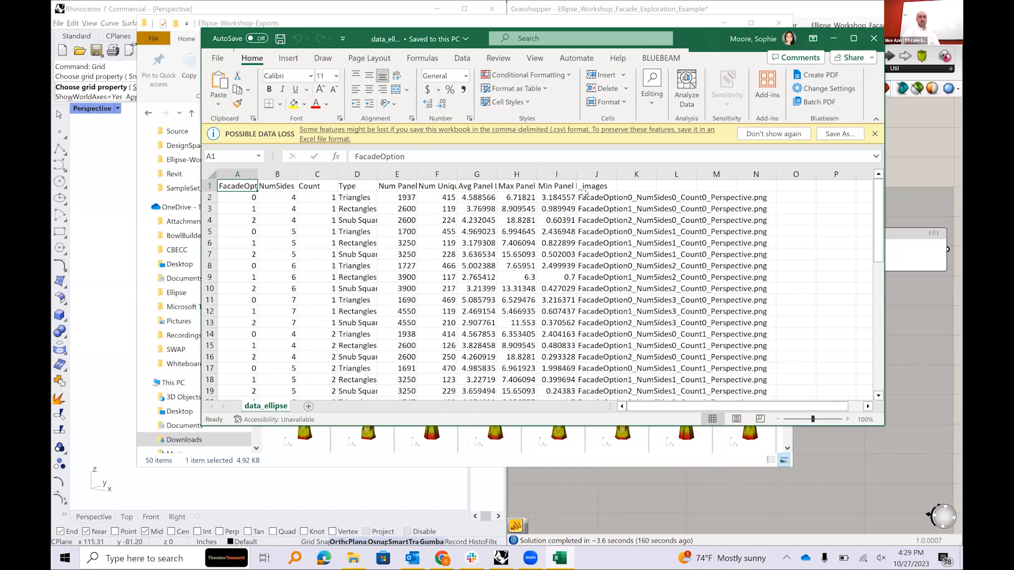
pyautogui.click(596, 191)
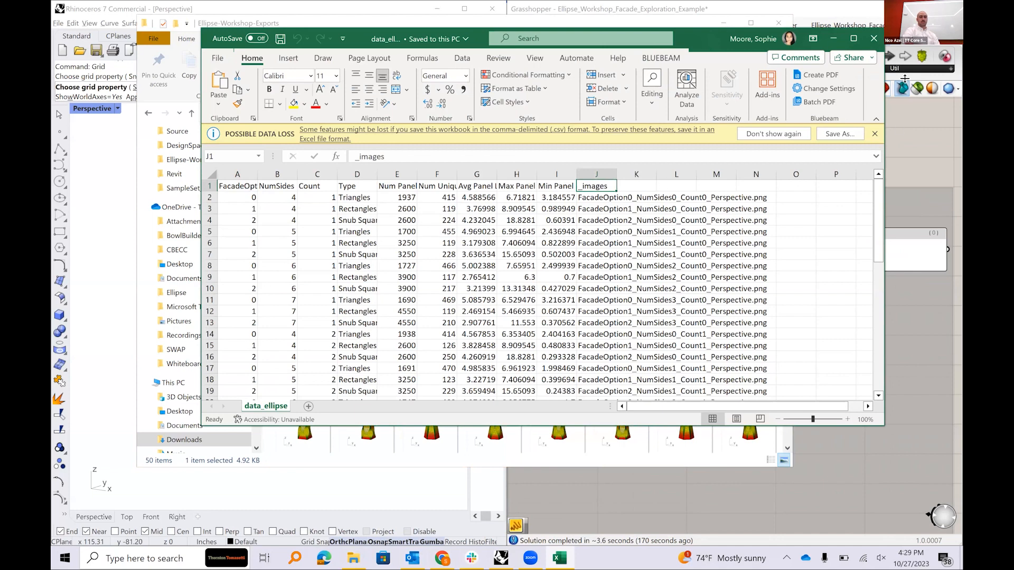
pyautogui.click(874, 38)
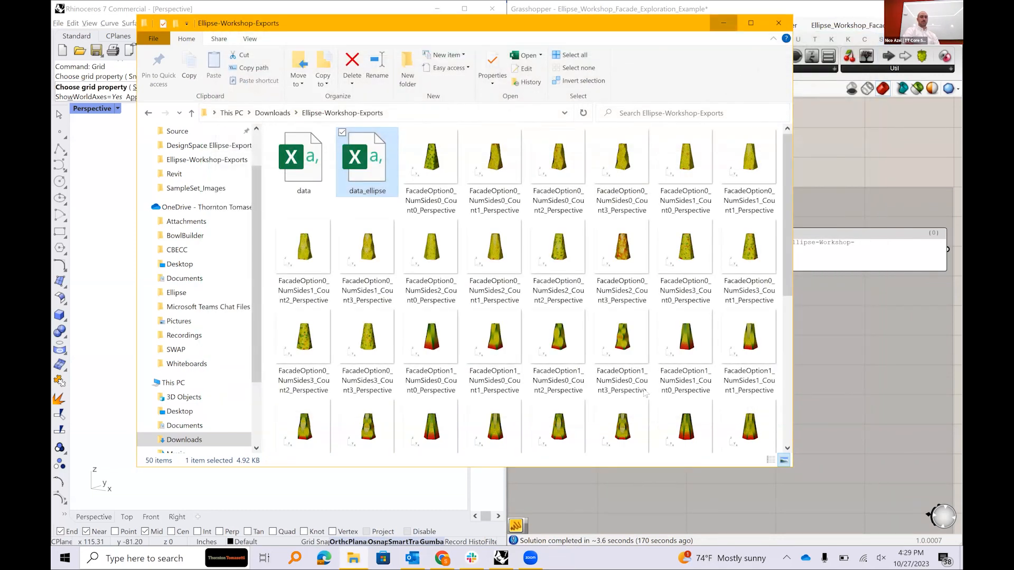
pyautogui.click(723, 23)
pyautogui.scroll(-3, 792, 182)
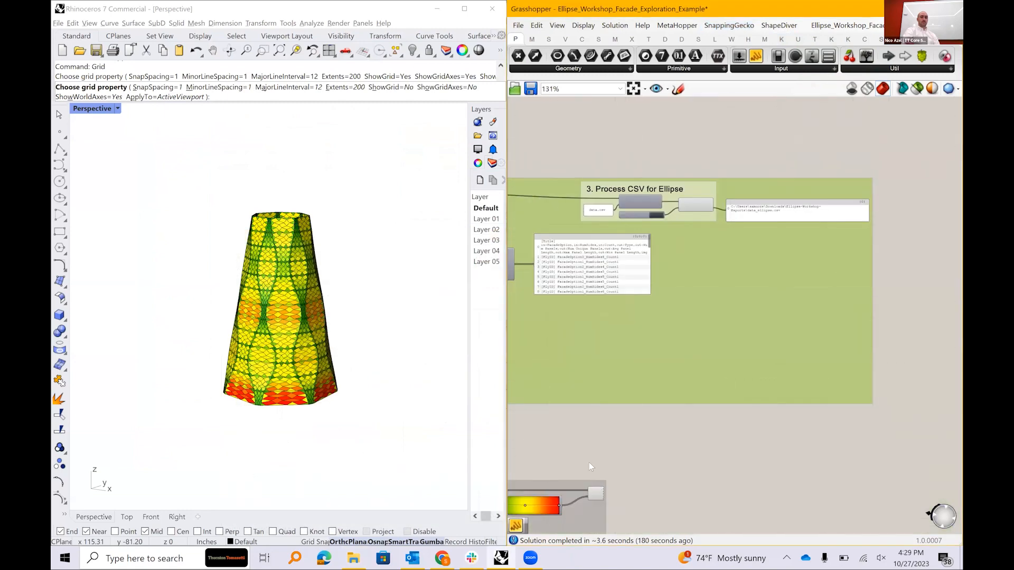
# Switch to Ellipse in the browser and go from the plugin downloads page to the notebooks dashboard
pyautogui.click(442, 558)
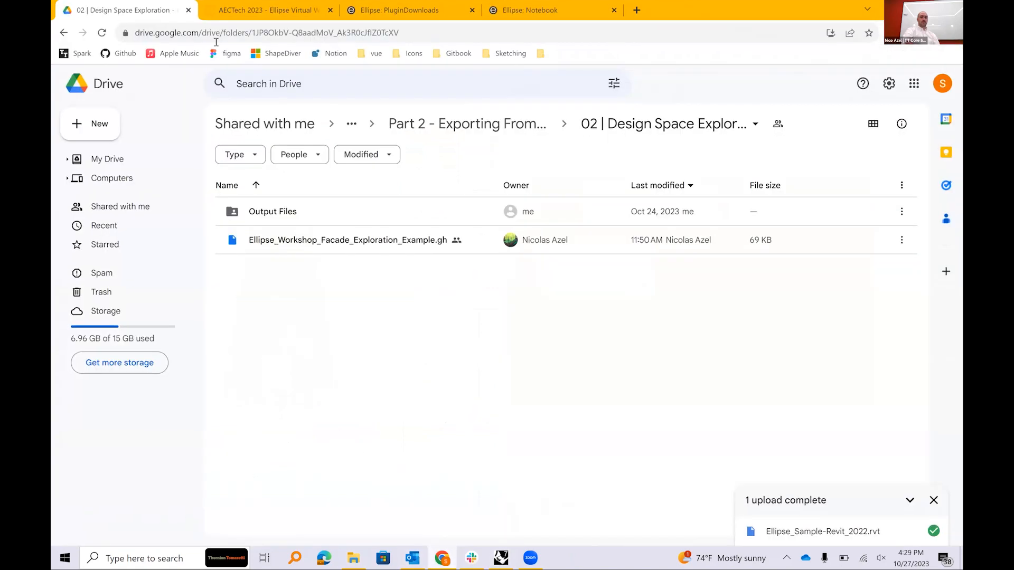
pyautogui.click(378, 15)
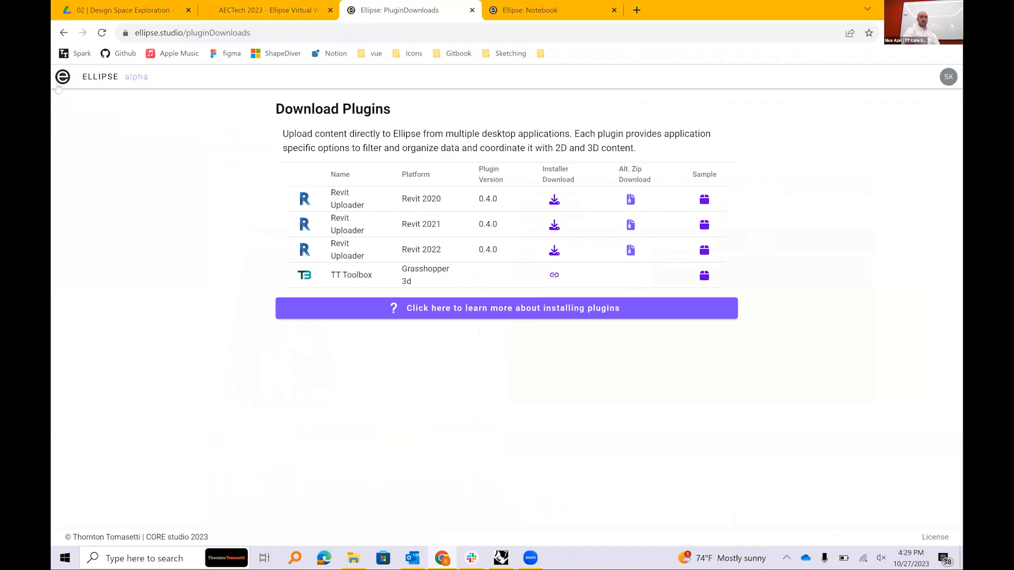
pyautogui.moveTo(59, 85)
pyautogui.click(77, 106)
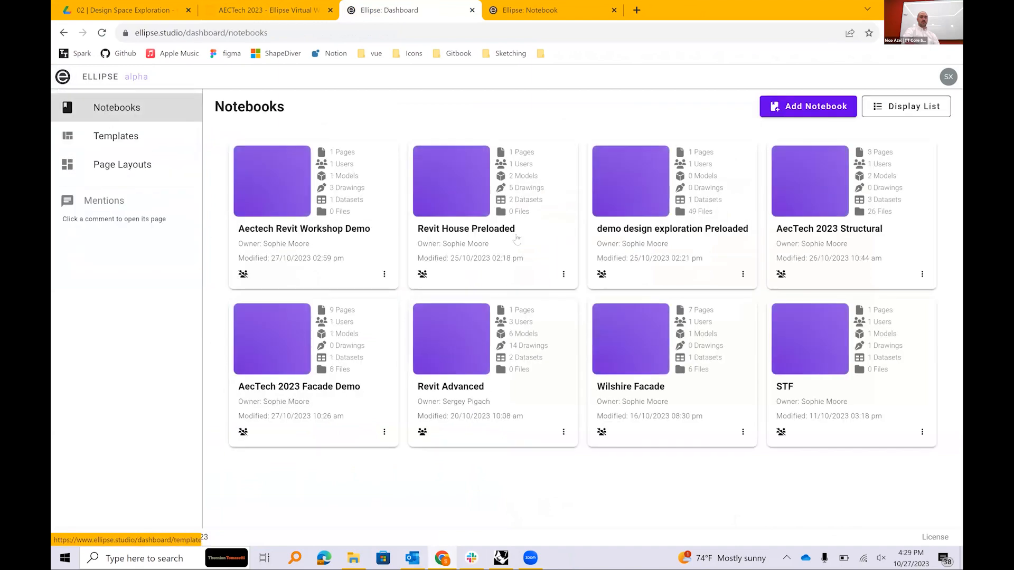
# Create a notebook named "aectech workshop demo" from the Blank Notebook template
pyautogui.click(796, 112)
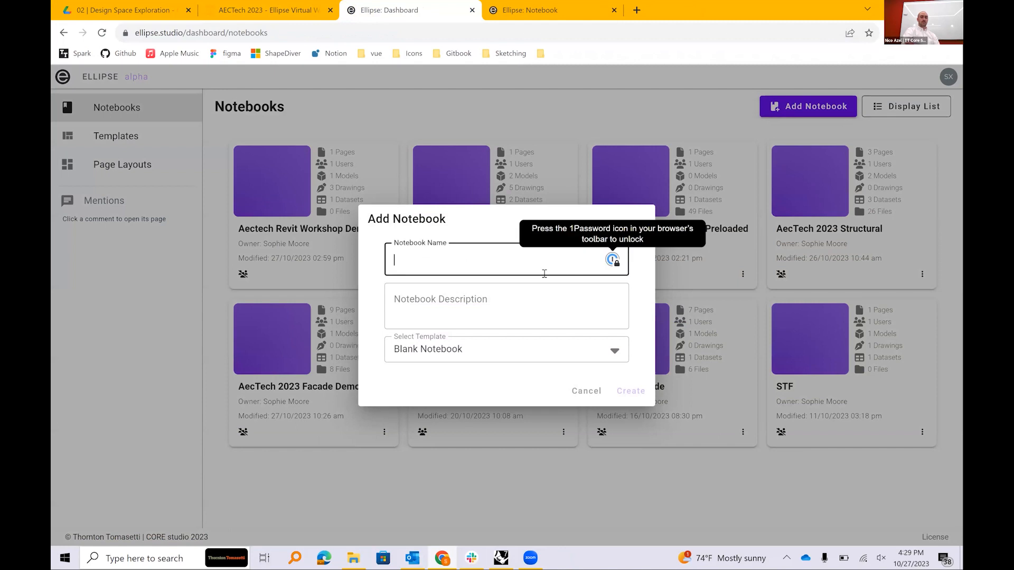
pyautogui.write('aectech')
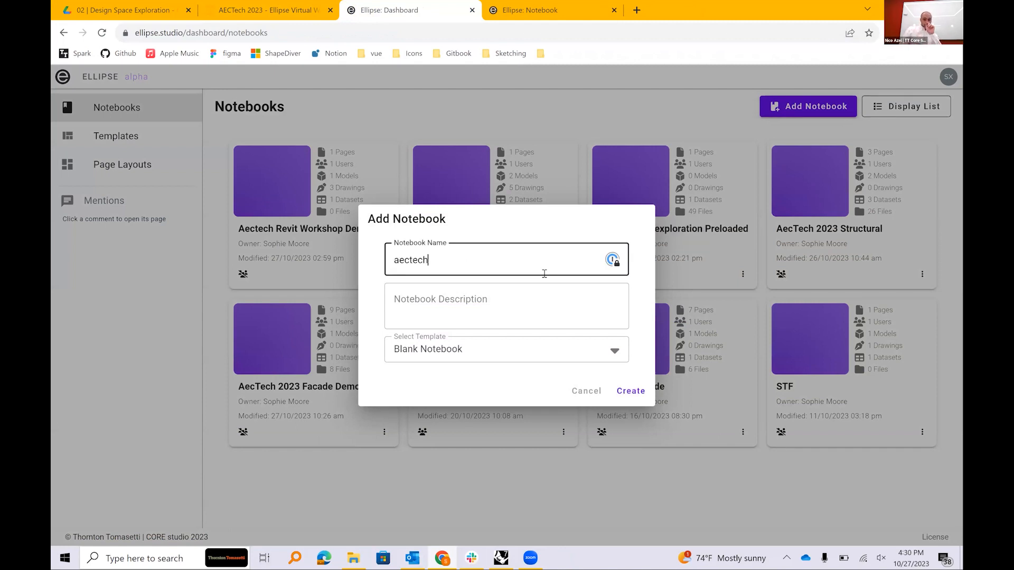
pyautogui.write(' weok')
pyautogui.write('o')
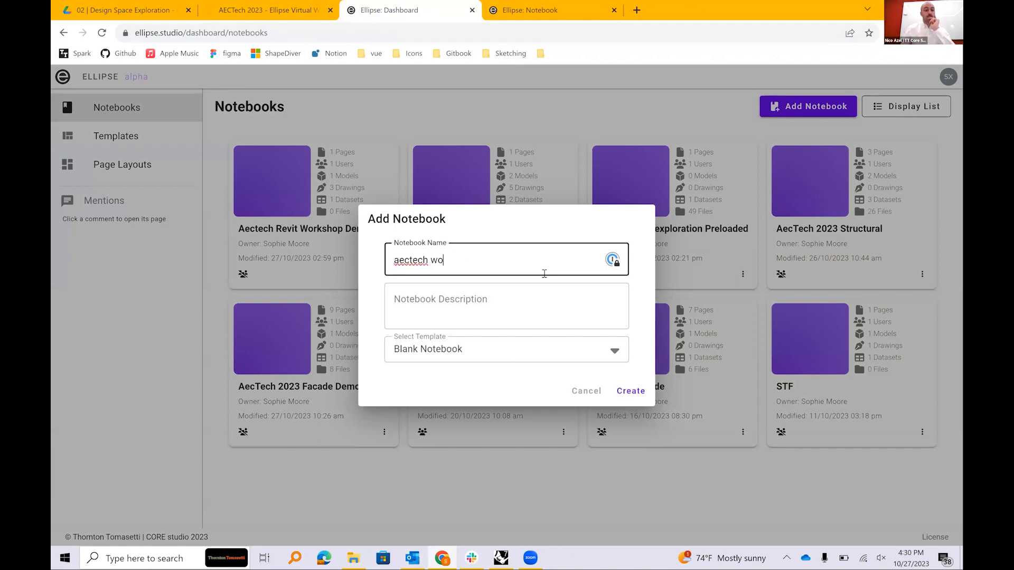
pyautogui.write('rkshop demo')
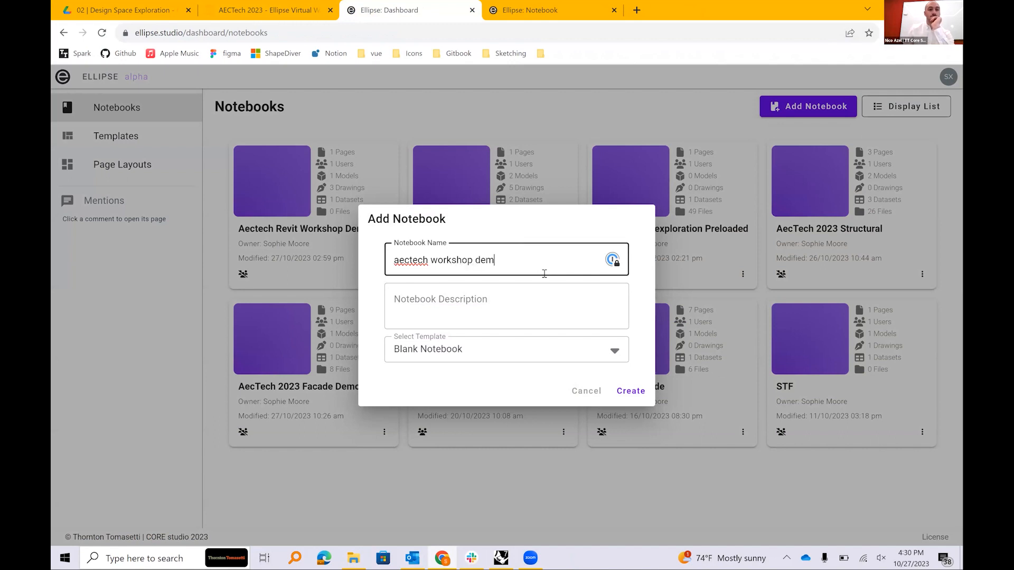
pyautogui.click(629, 391)
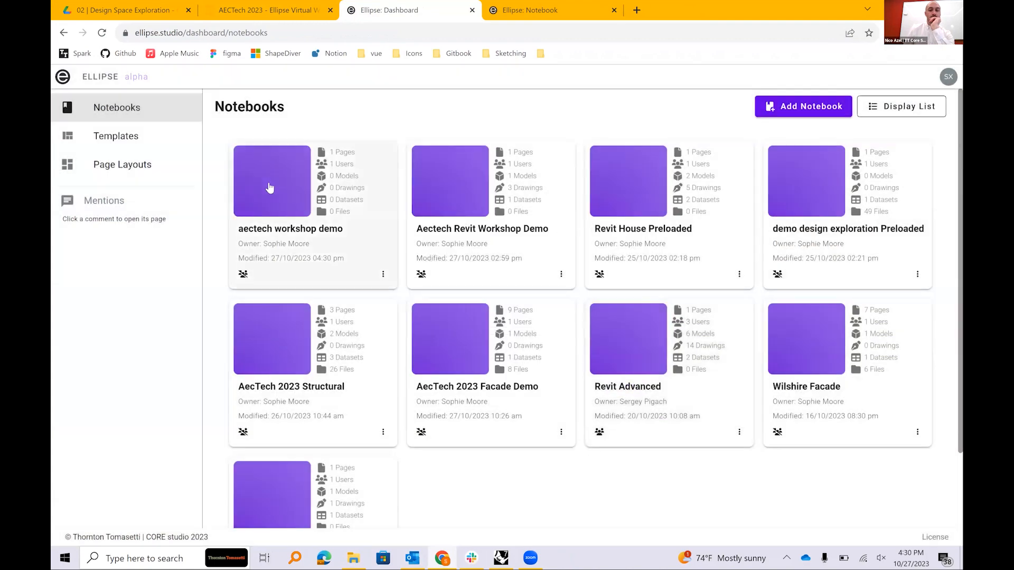
# Open the "aectech workshop demo" notebook and choose data_ellipse plus all FacadeOption images from Downloads > Ellipse-Workshop-Exports as assets to upload
pyautogui.click(279, 182)
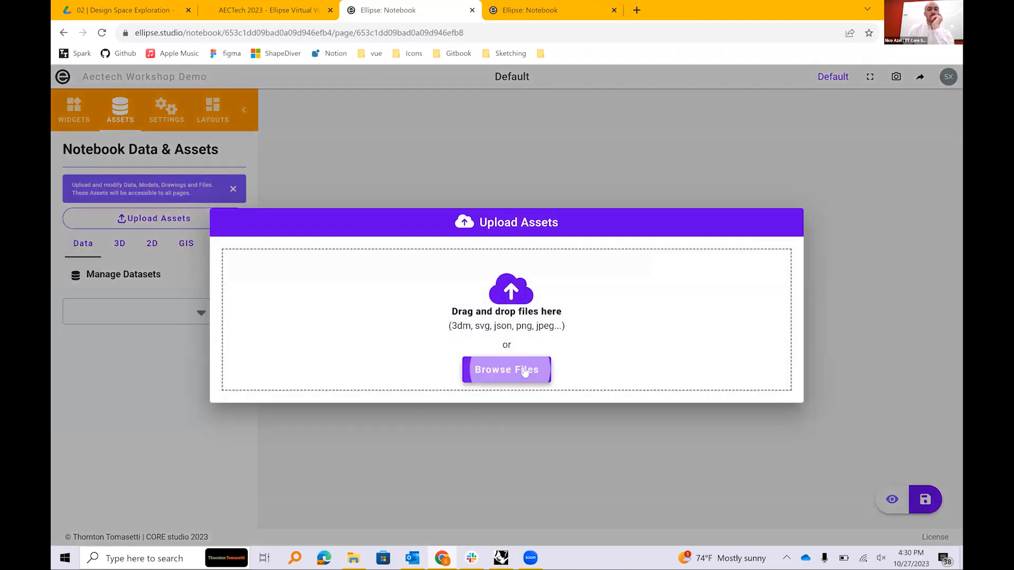
pyautogui.click(524, 371)
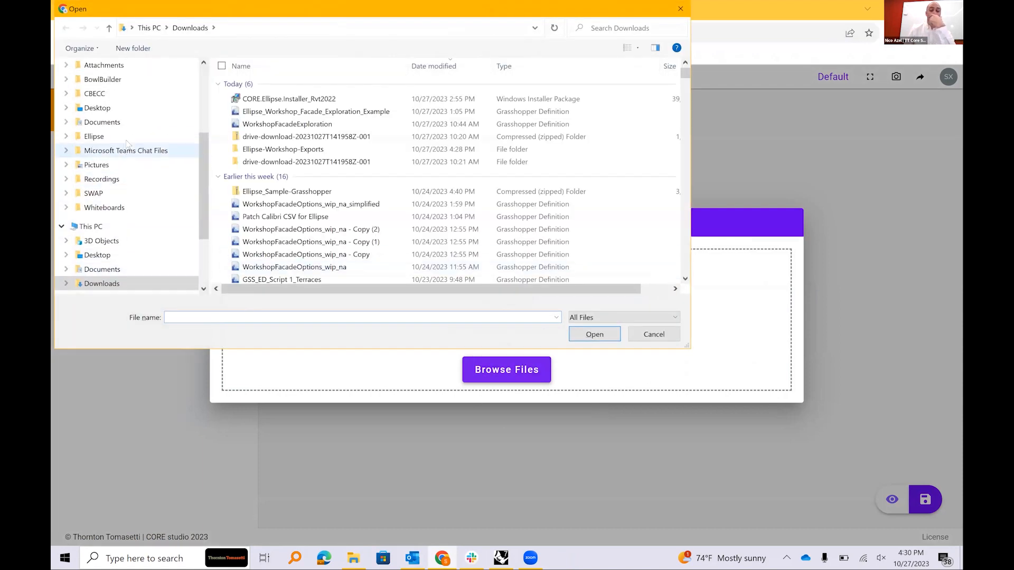
pyautogui.scroll(5, 128, 144)
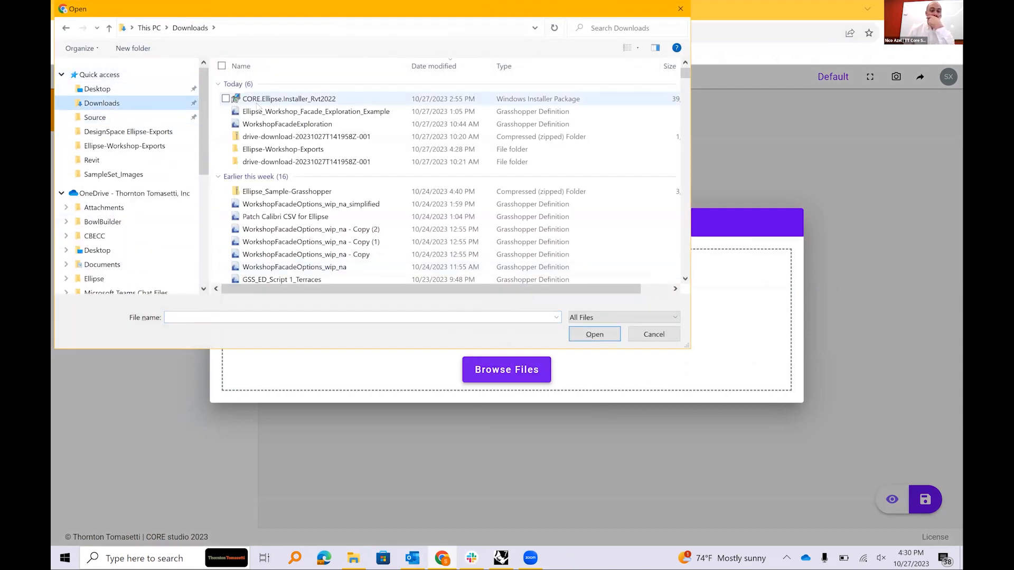
pyautogui.click(301, 150)
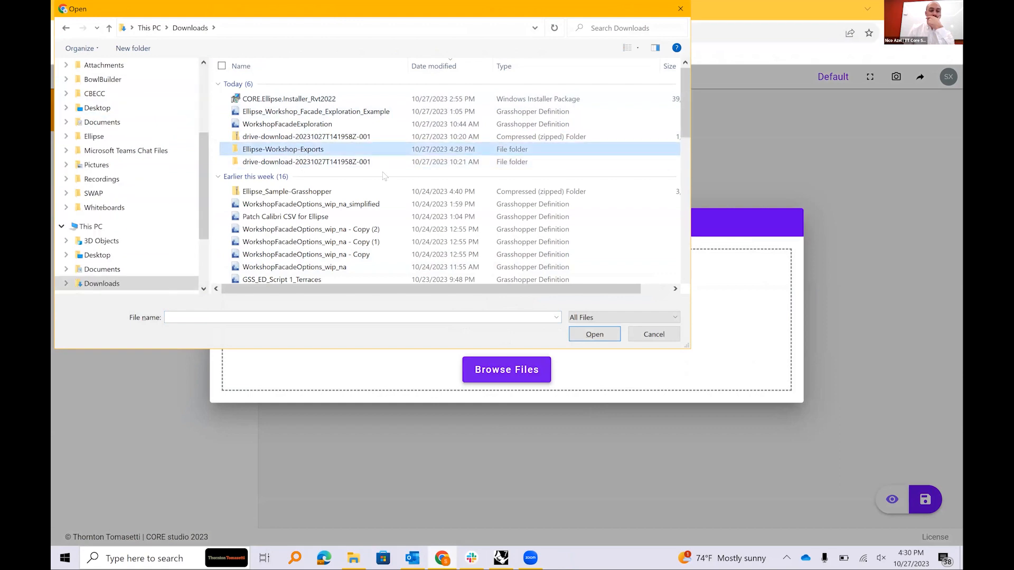
pyautogui.doubleClick(311, 150)
pyautogui.click(315, 98)
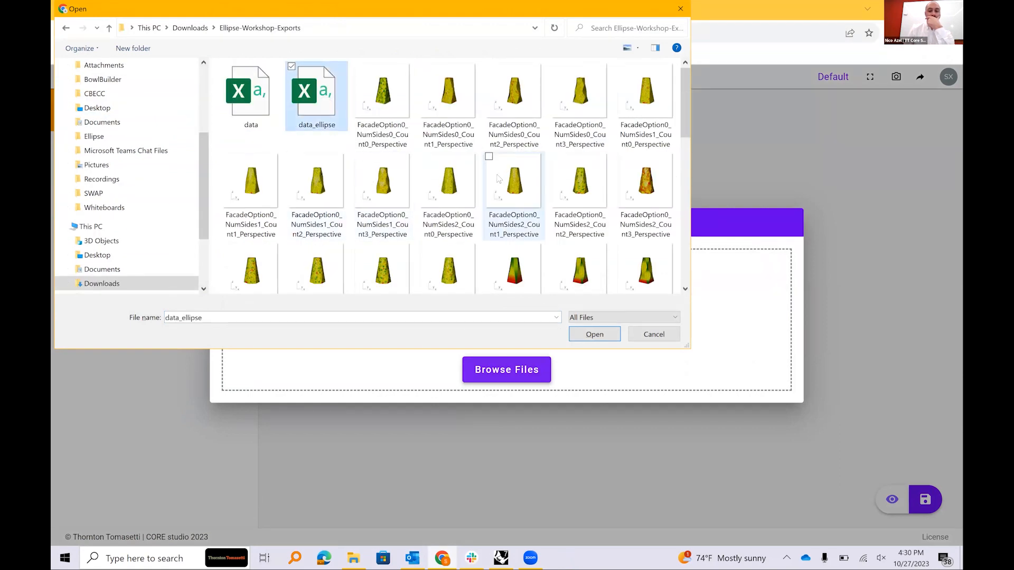
pyautogui.scroll(-5, 536, 240)
pyautogui.keyDown('shift'); pyautogui.click(258, 247); pyautogui.keyUp('shift')
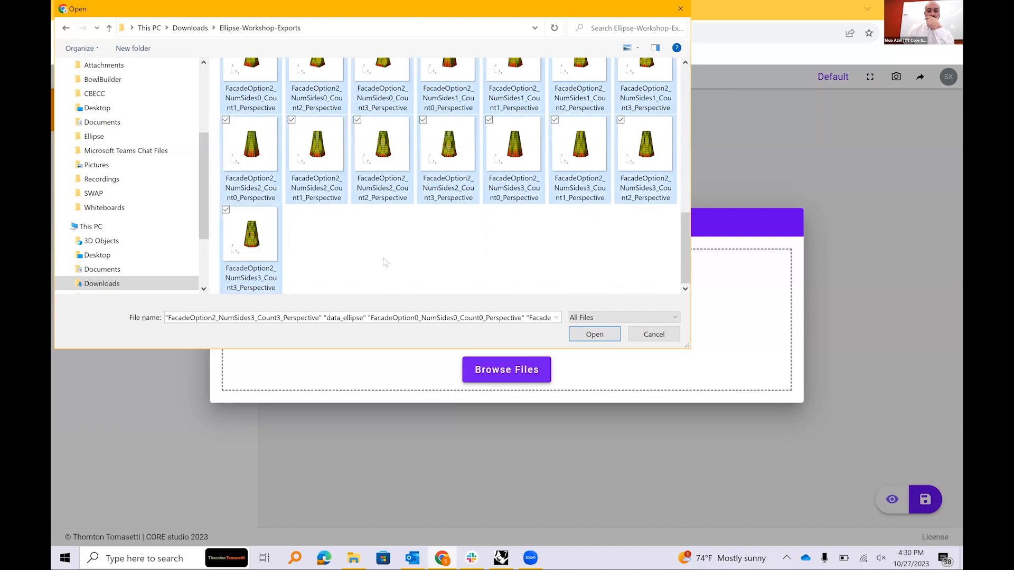
pyautogui.click(595, 334)
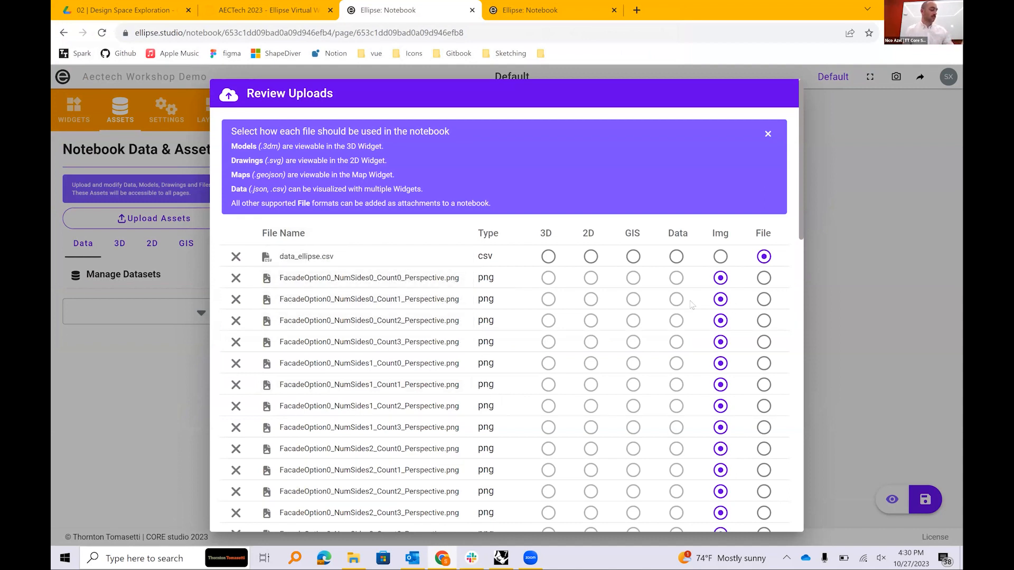
# Review how data_ellipse.csv, the perspective PNGs and data_ellipse_csv.json are assigned, and upload them to the notebook
pyautogui.scroll(-1, 424, 159)
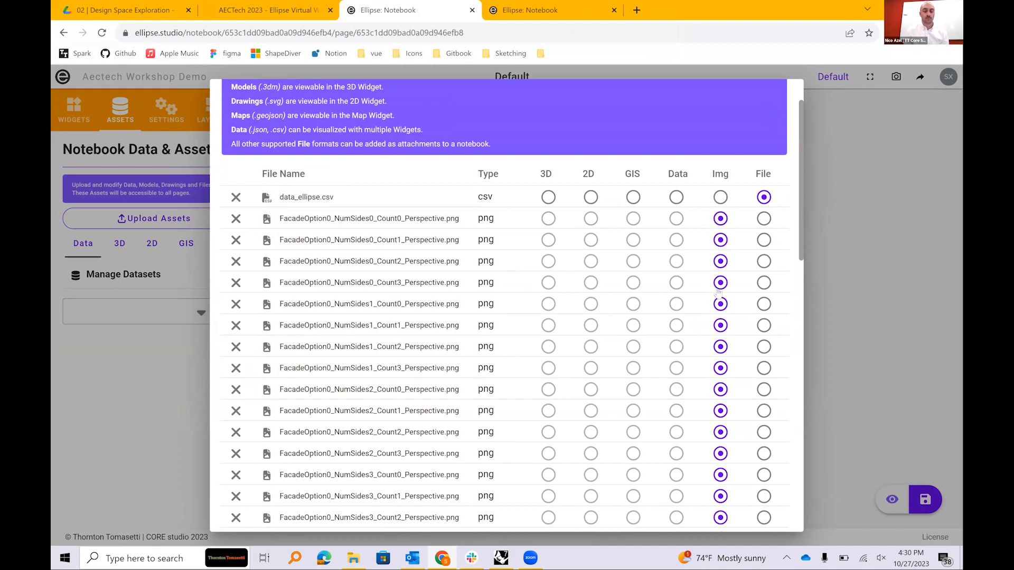
pyautogui.scroll(-15, 721, 312)
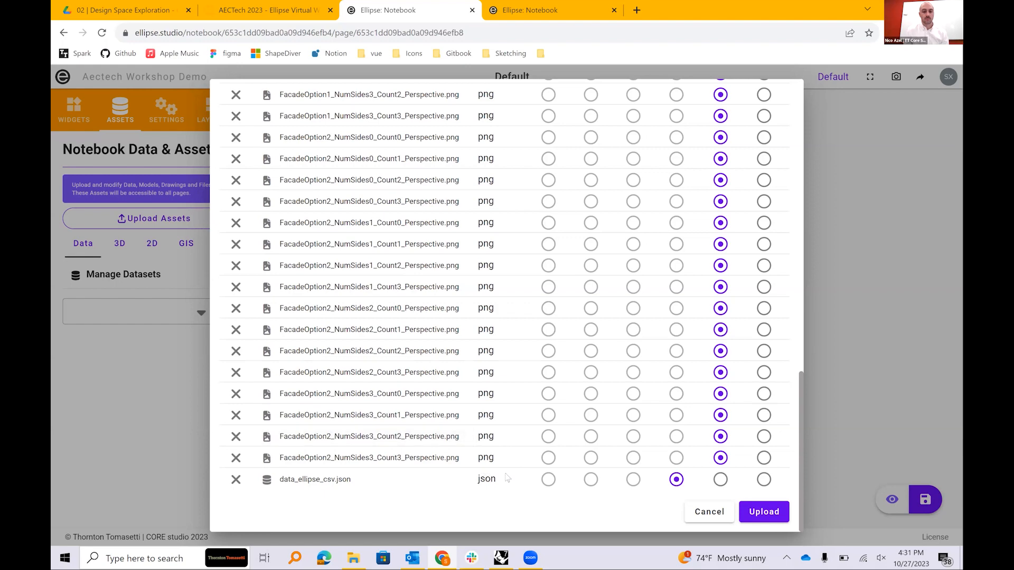
pyautogui.scroll(15, 507, 475)
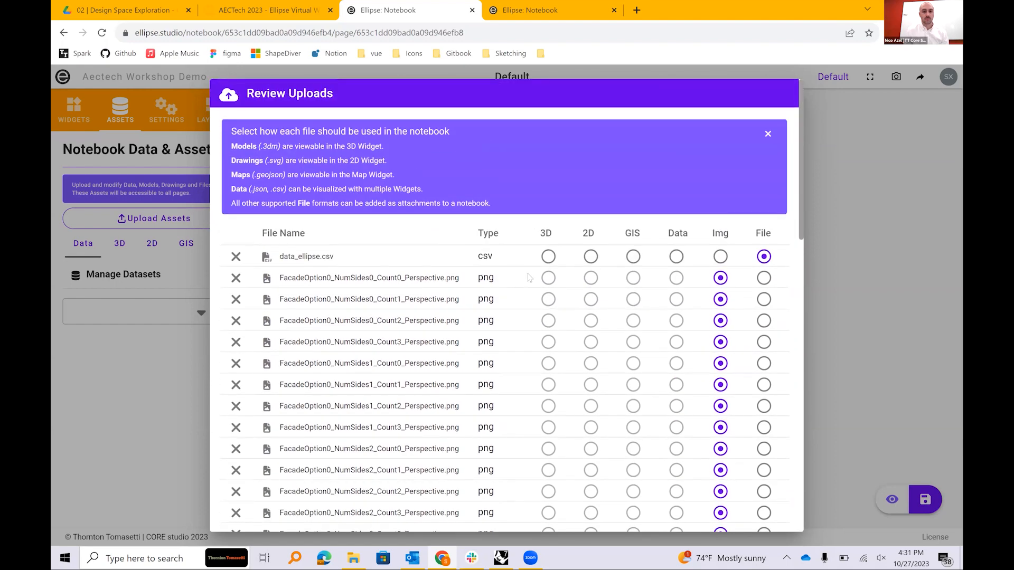
pyautogui.scroll(-15, 520, 288)
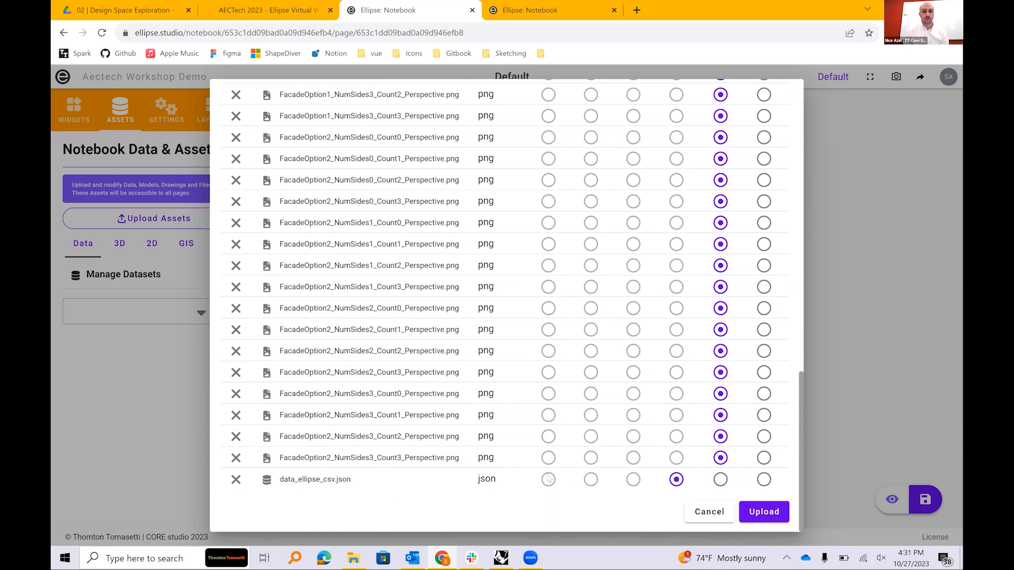
pyautogui.scroll(2, 736, 365)
pyautogui.scroll(-2, 742, 366)
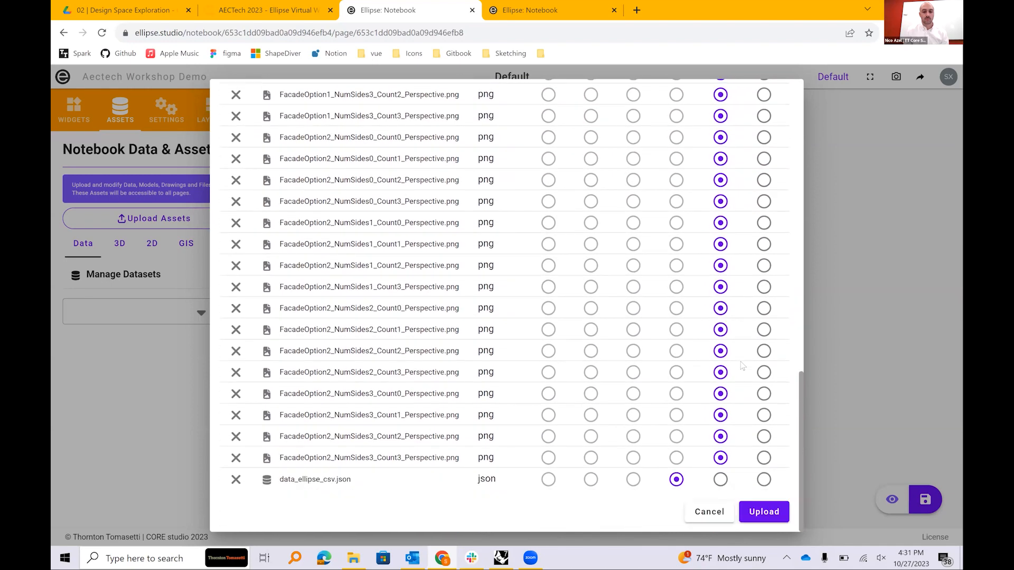
pyautogui.click(763, 514)
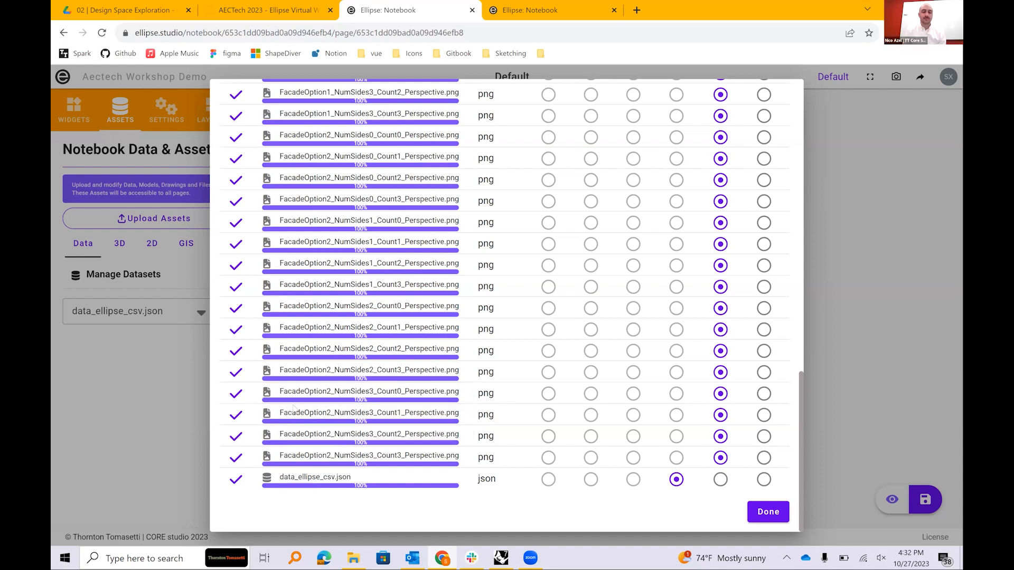
# Check the upload status of the CSV, image and JSON files through the whole list and finish the upload review
pyautogui.scroll(15, 423, 427)
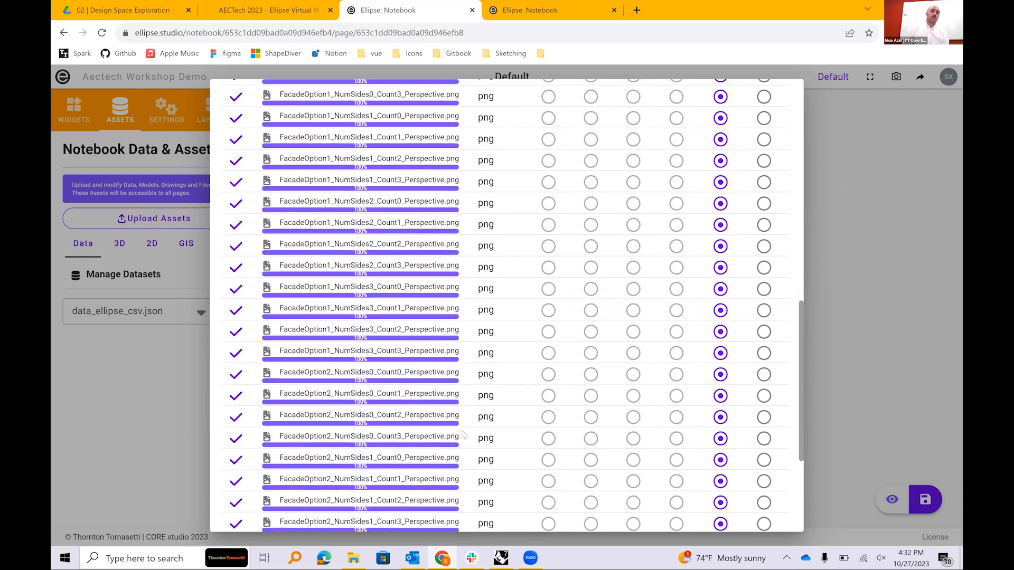
pyautogui.scroll(-8, 463, 430)
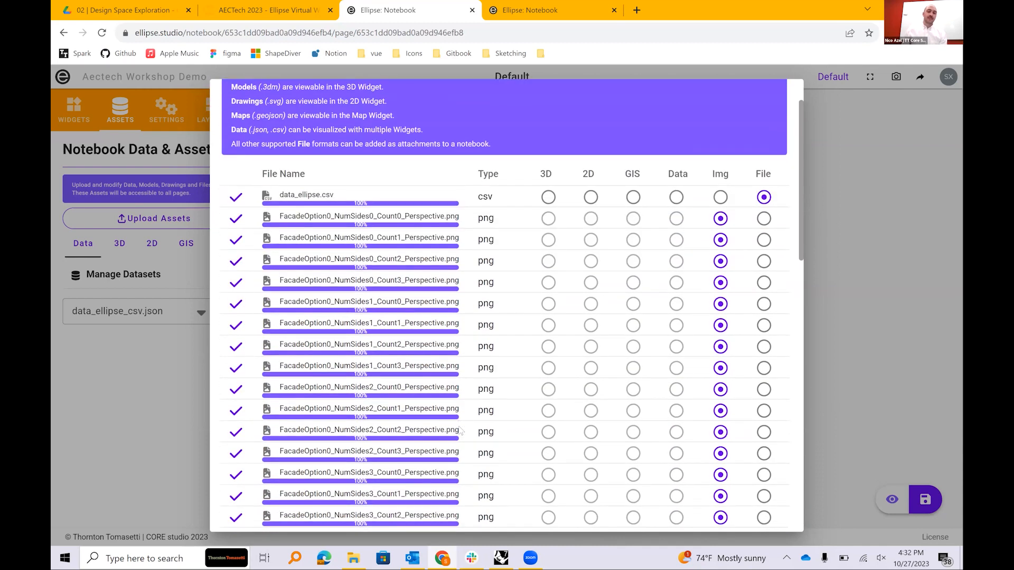
pyautogui.scroll(-3, 461, 431)
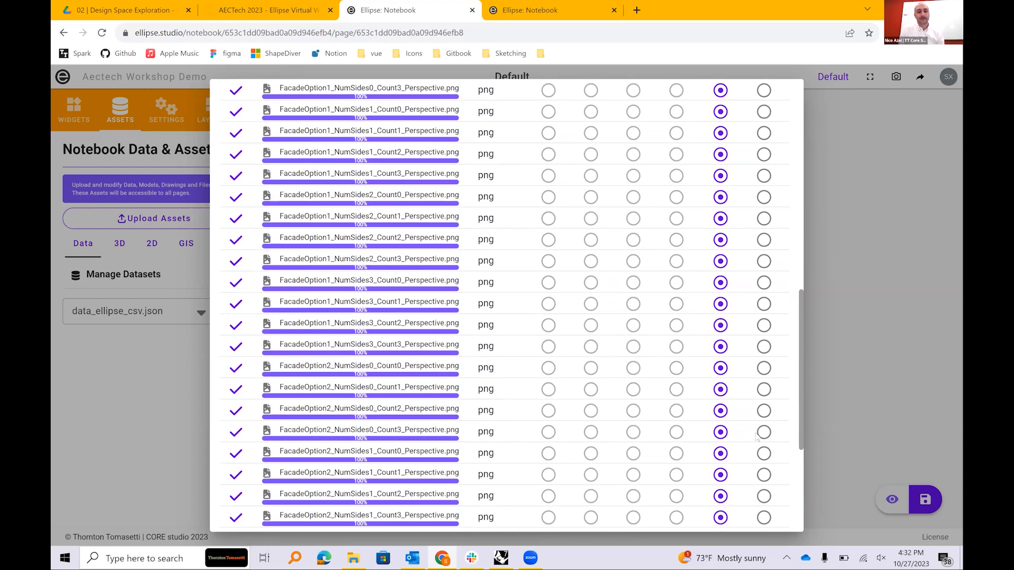
pyautogui.scroll(11, 723, 420)
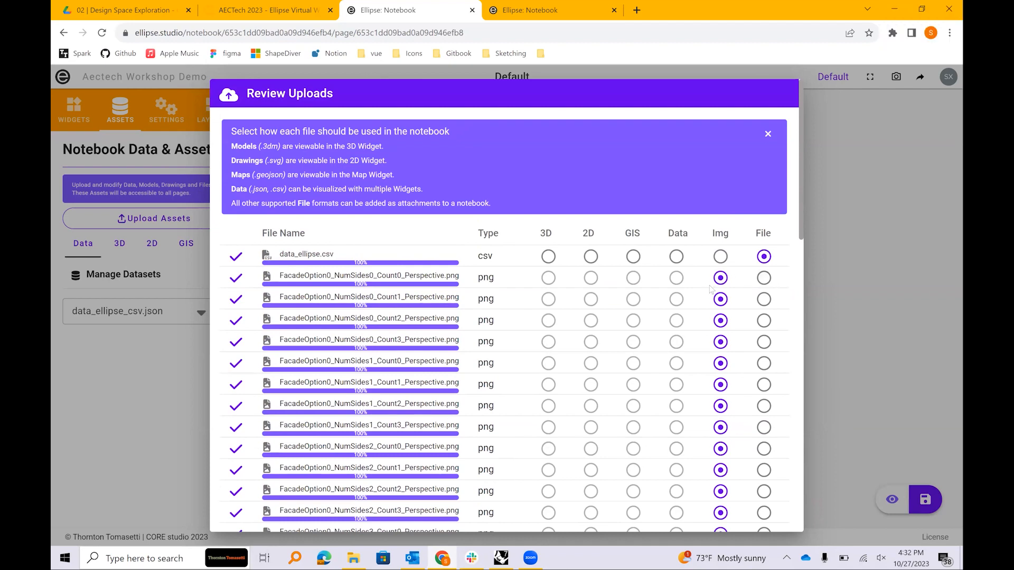
pyautogui.scroll(-7, 714, 295)
pyautogui.scroll(-9, 721, 308)
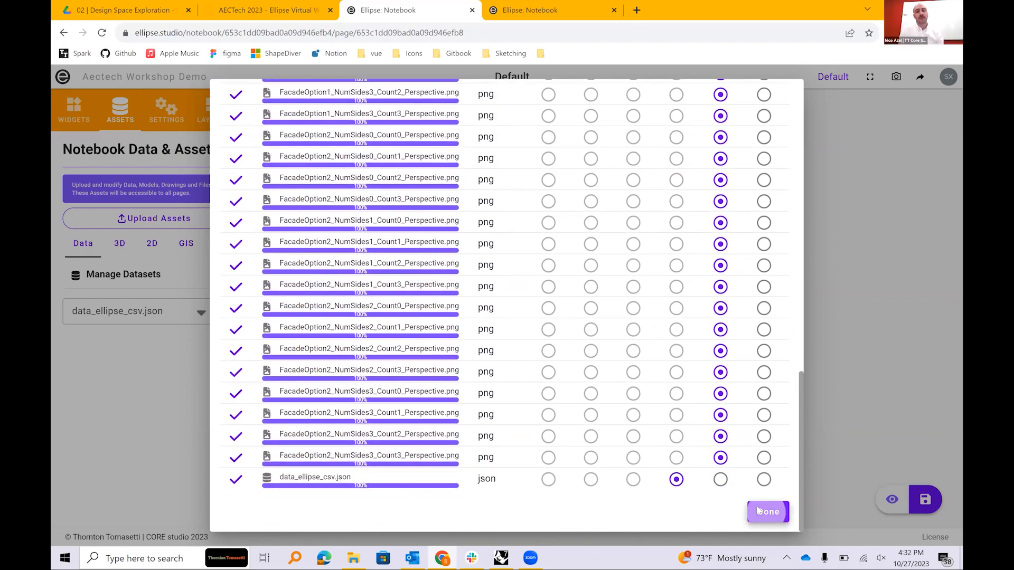
pyautogui.click(758, 510)
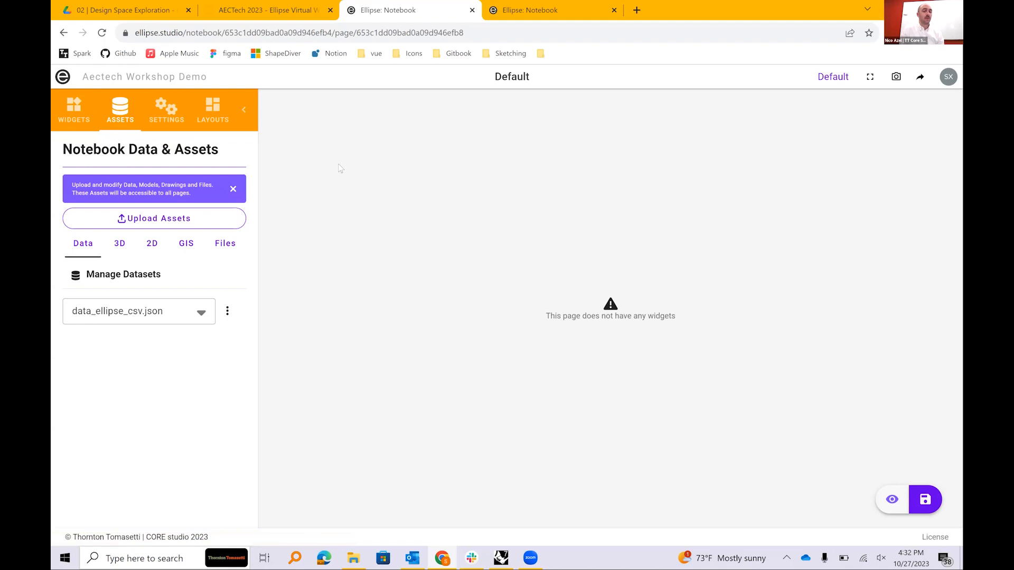
# Add an Image Grid widget at the upper-left corner of the empty notebook page
pyautogui.click(73, 106)
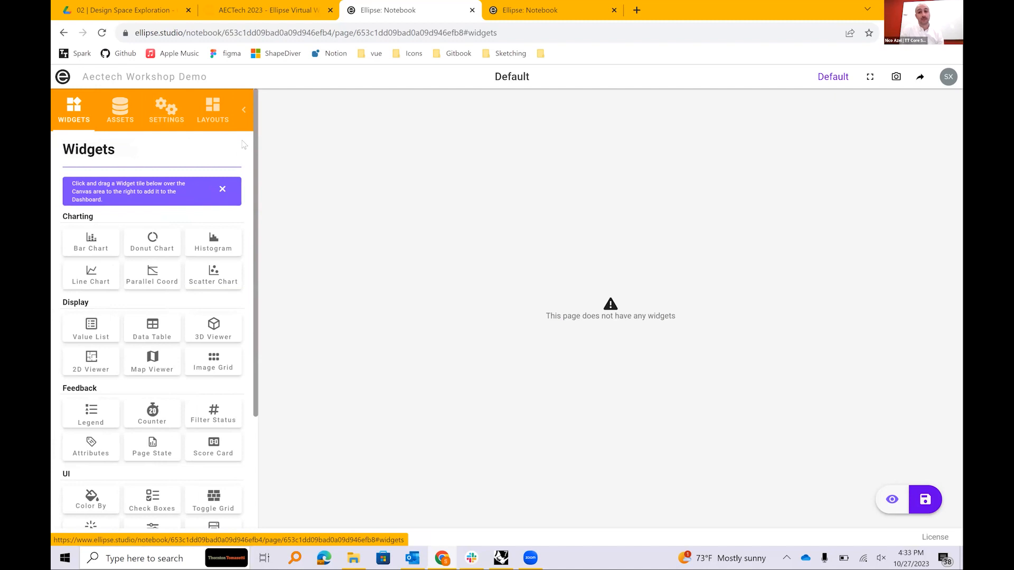
pyautogui.scroll(-1, 244, 145)
pyautogui.moveTo(232, 283); pyautogui.dragTo(285, 195)
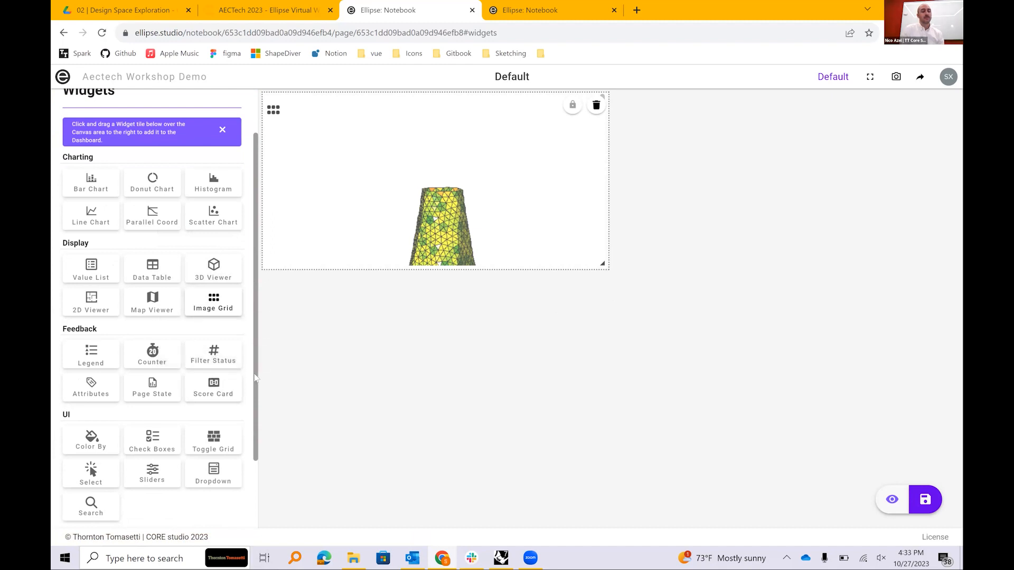
pyautogui.scroll(2, 254, 378)
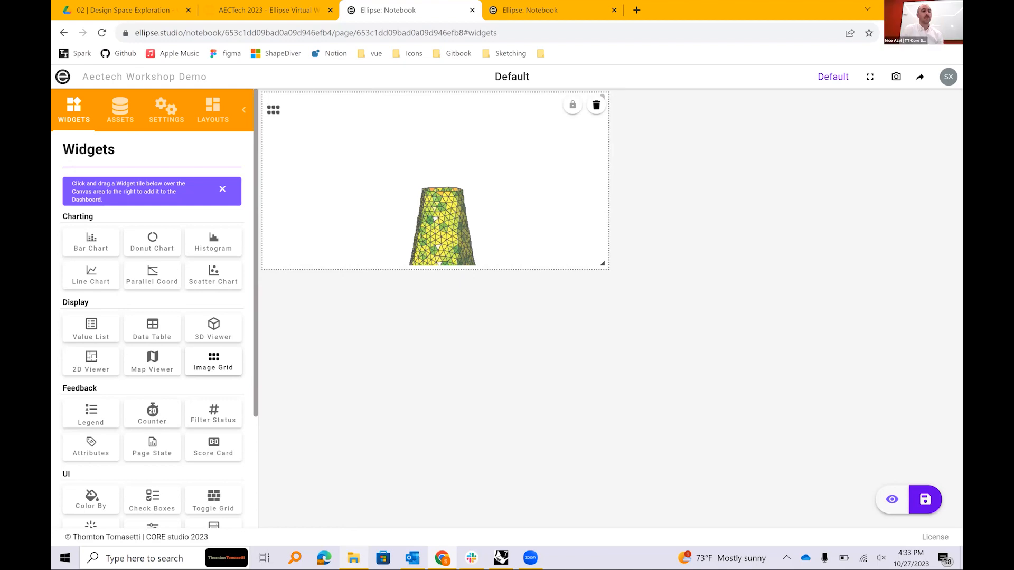
# View the exported files in the Ellipse-Workshop-Exports folder window and return to the Ellipse notebook
pyautogui.click(353, 558)
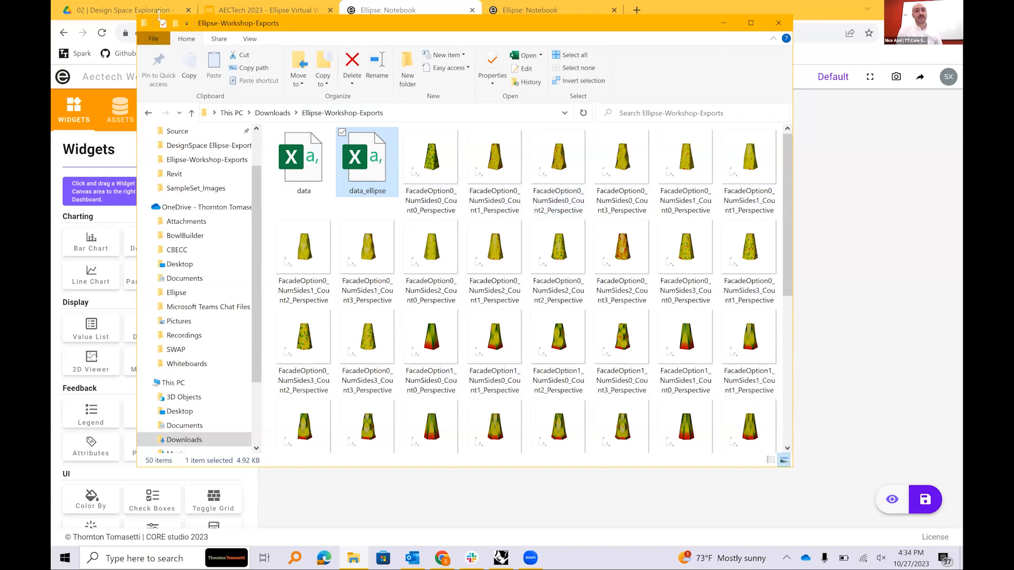
pyautogui.moveTo(159, 14); pyautogui.dragTo(752, 54)
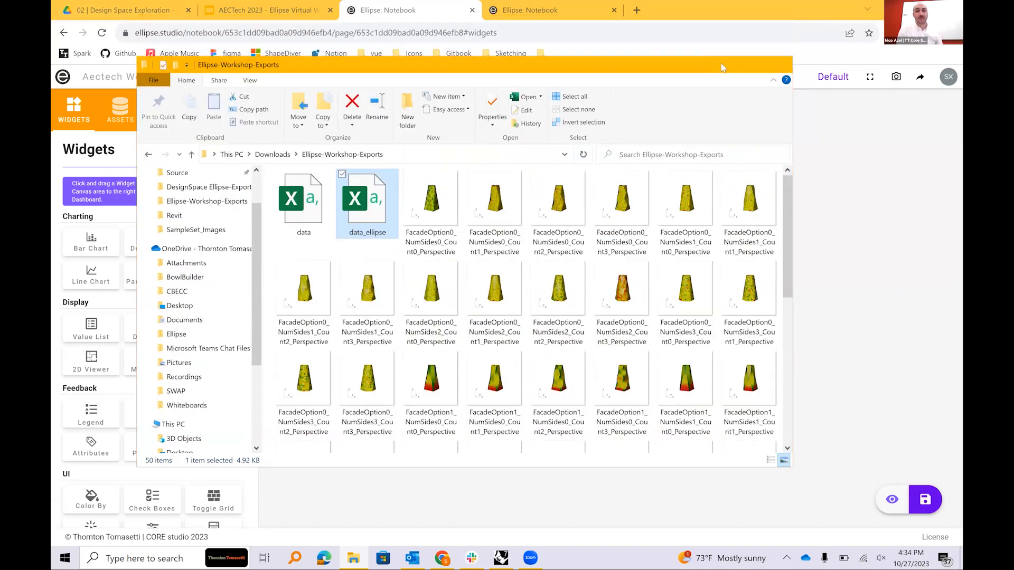
pyautogui.click(721, 62)
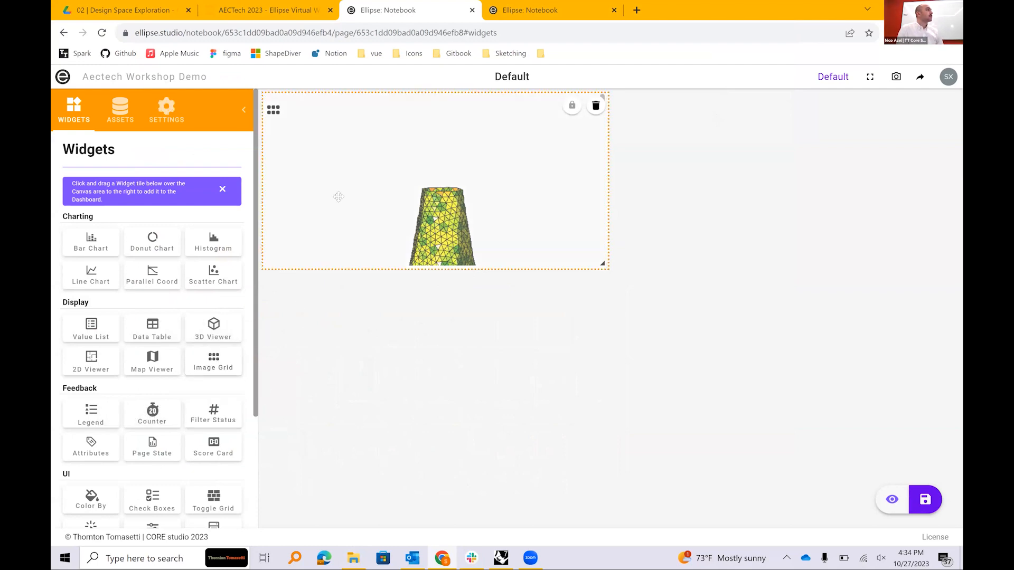
# Set the Image Grid widget's grid divisions to 9 and enlarge the widget to show most of the facade images
pyautogui.click(176, 109)
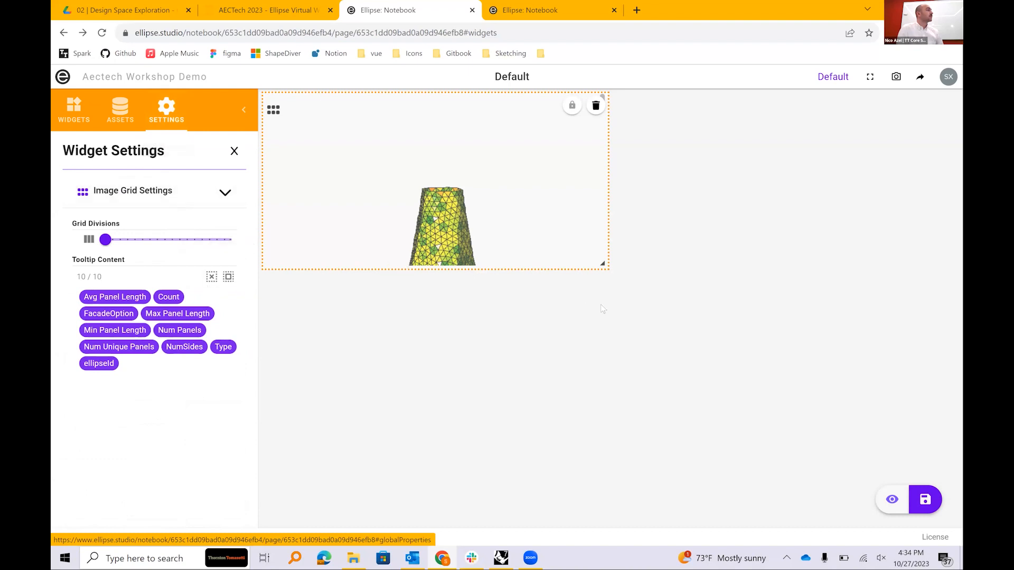
pyautogui.moveTo(106, 241); pyautogui.dragTo(135, 242)
pyautogui.moveTo(608, 271); pyautogui.dragTo(726, 372)
pyautogui.moveTo(134, 242); pyautogui.dragTo(163, 253)
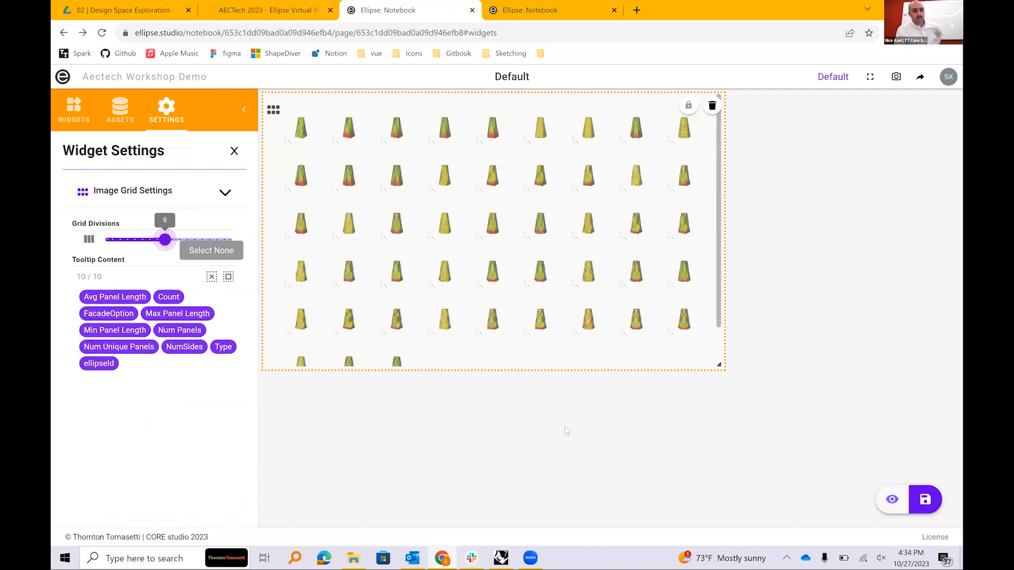
pyautogui.click(136, 429)
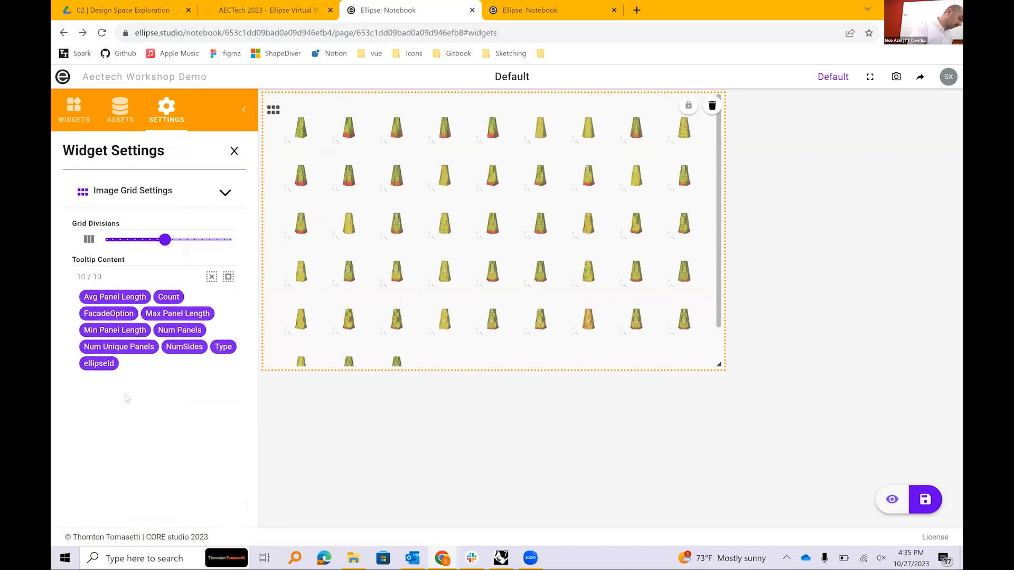
# Remove ellipseId, NumSides, Type and Num Unique Panels from the Image Grid's tooltip content and save the page layout
pyautogui.click(100, 366)
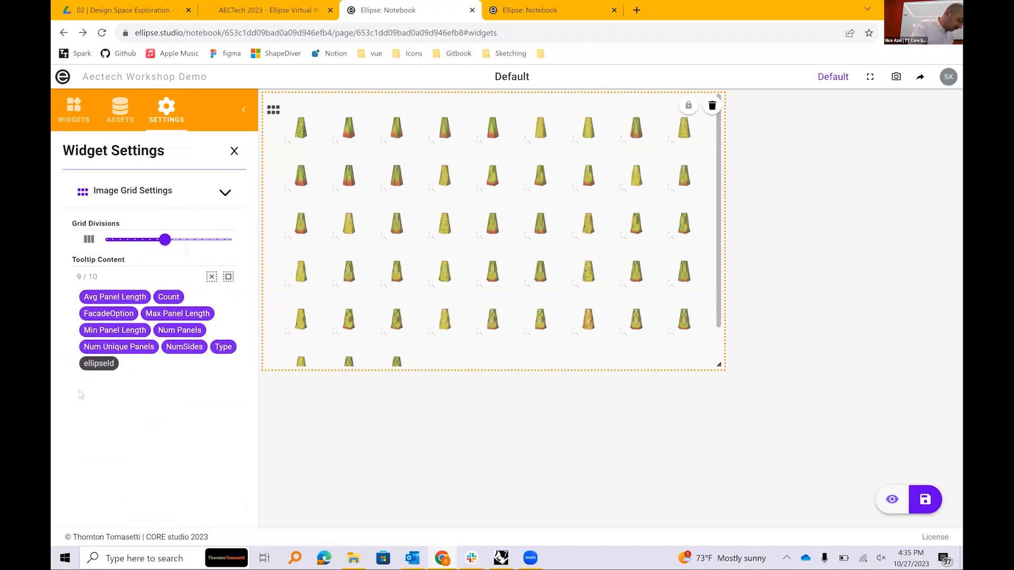
pyautogui.click(183, 351)
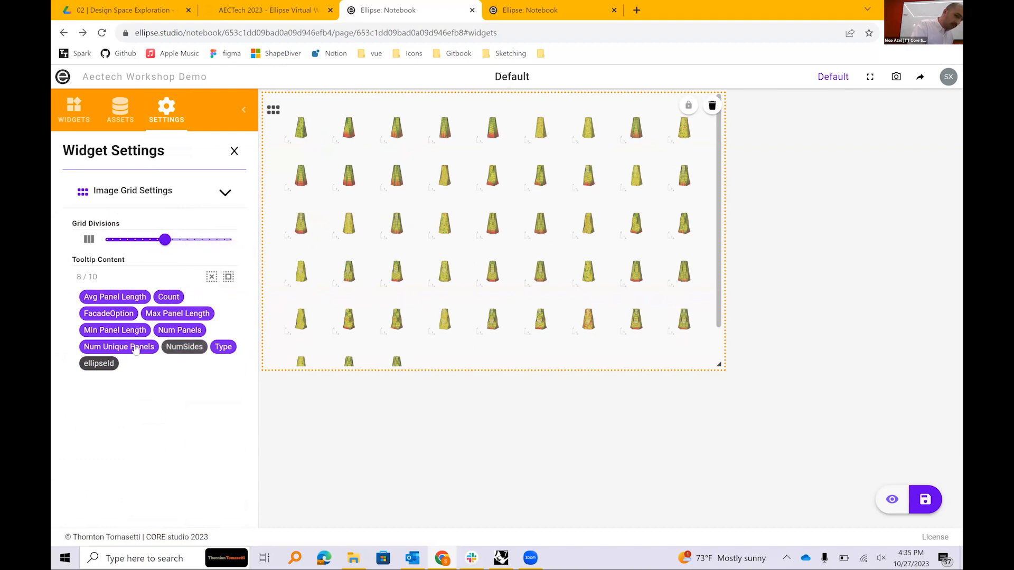
pyautogui.click(223, 347)
pyautogui.click(151, 348)
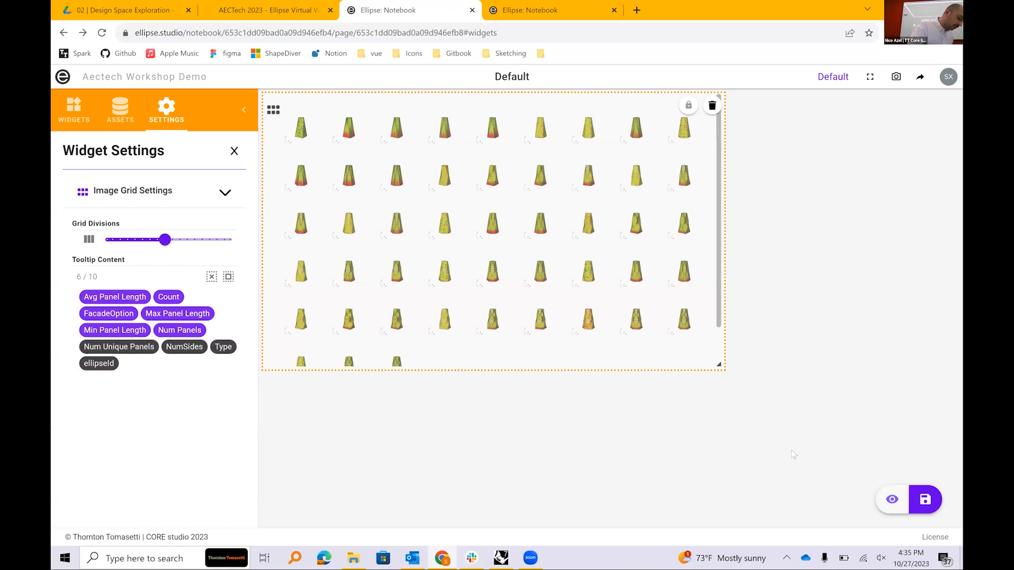
pyautogui.click(925, 499)
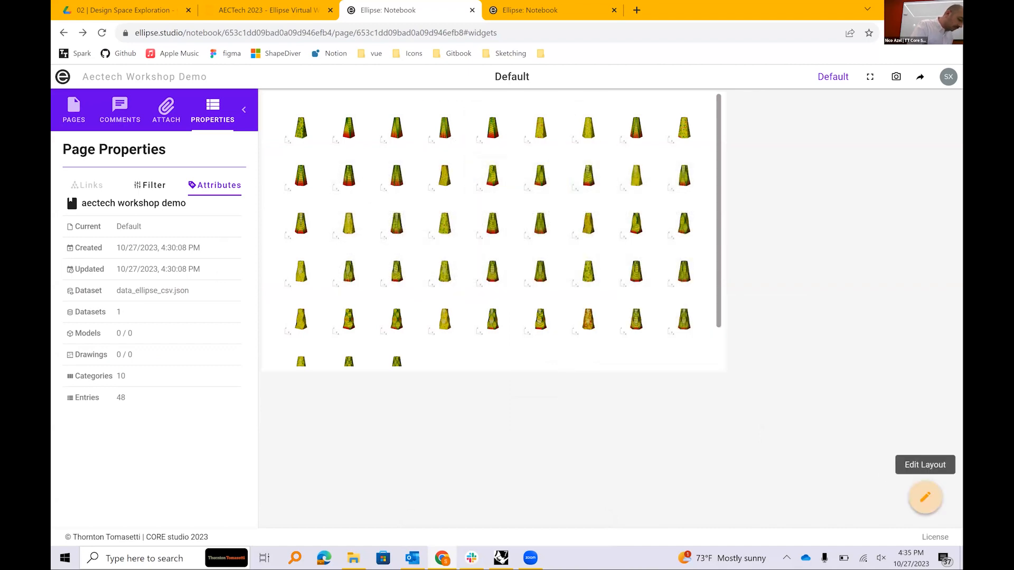
# Reopen the layout for editing, add a Parallel Coord widget below the image grid, and widen it to match the grid's width
pyautogui.click(924, 497)
pyautogui.click(74, 112)
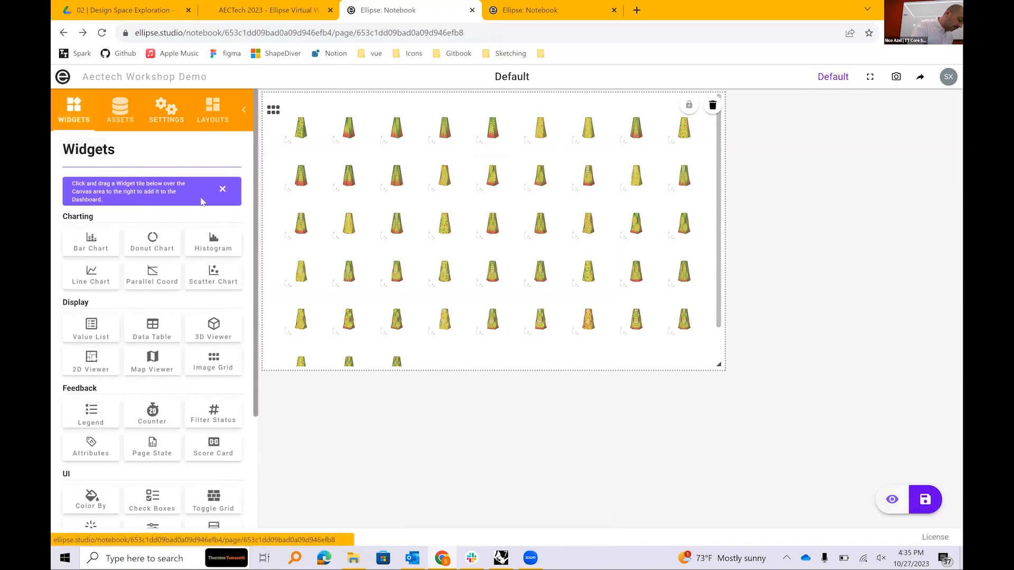
pyautogui.moveTo(152, 275); pyautogui.dragTo(285, 401)
pyautogui.scroll(-1, 462, 461)
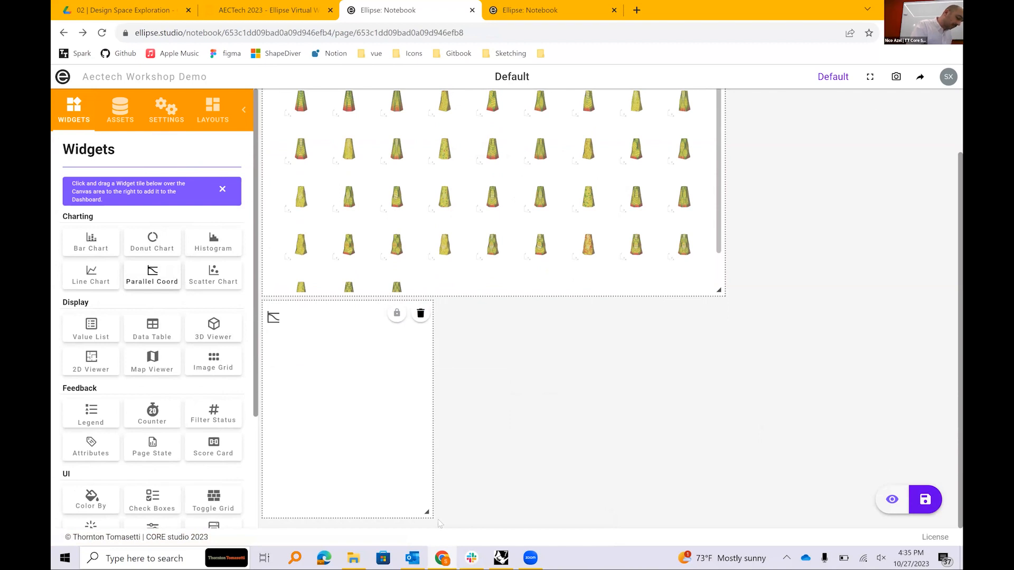
pyautogui.moveTo(438, 518); pyautogui.dragTo(724, 518)
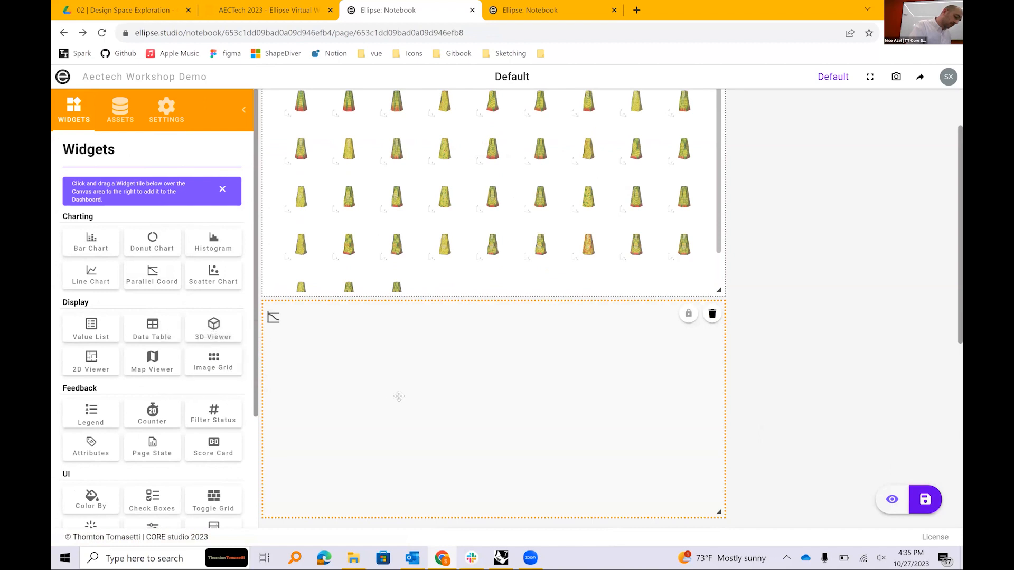
# Plot Count, FacadeOption, NumSides, Avg, Max and Min Panel Length, Num Panels, Num Unique Panels and Type in the Parallel Coord widget
pyautogui.click(176, 116)
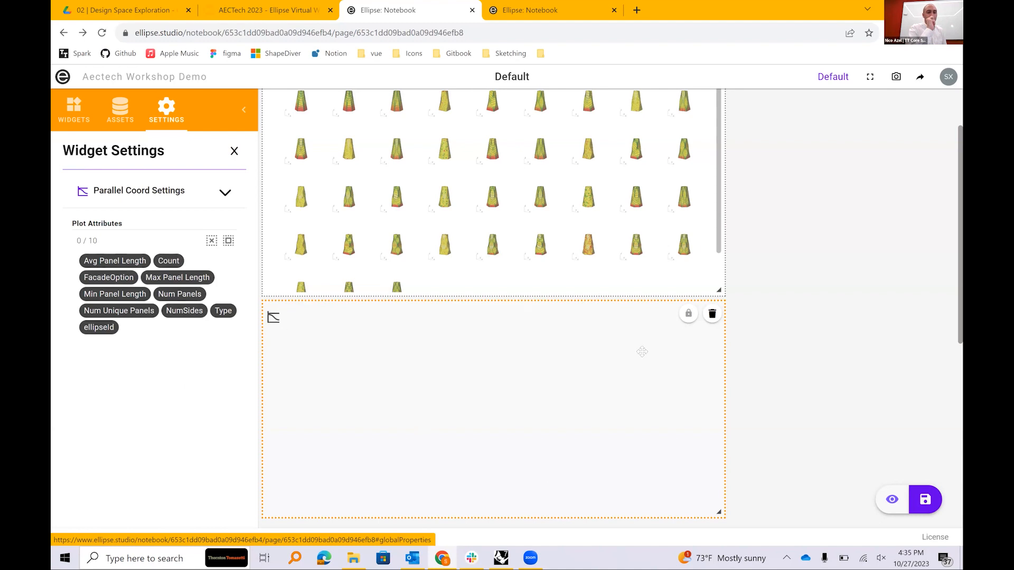
pyautogui.click(165, 262)
pyautogui.click(110, 278)
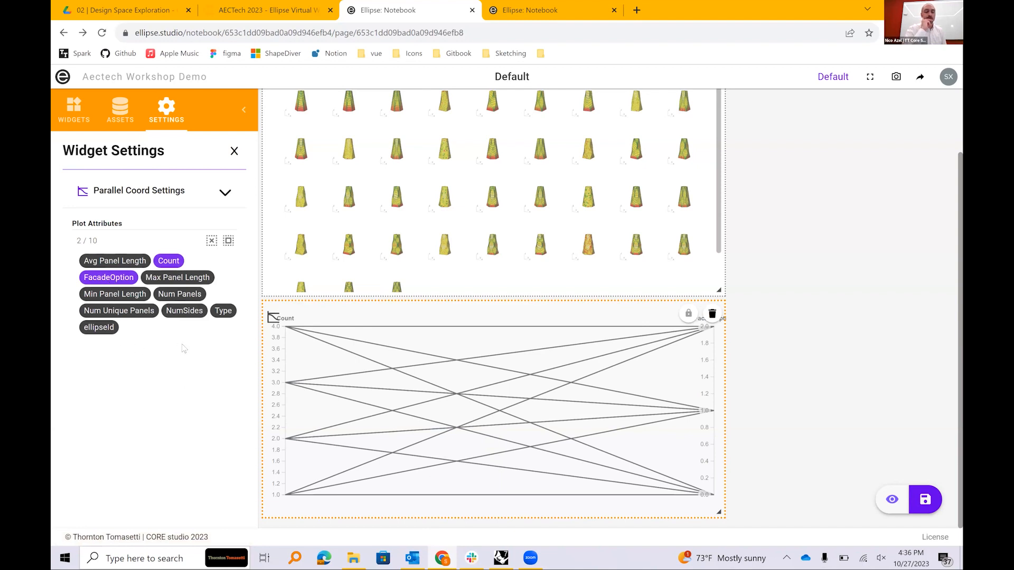
pyautogui.click(183, 311)
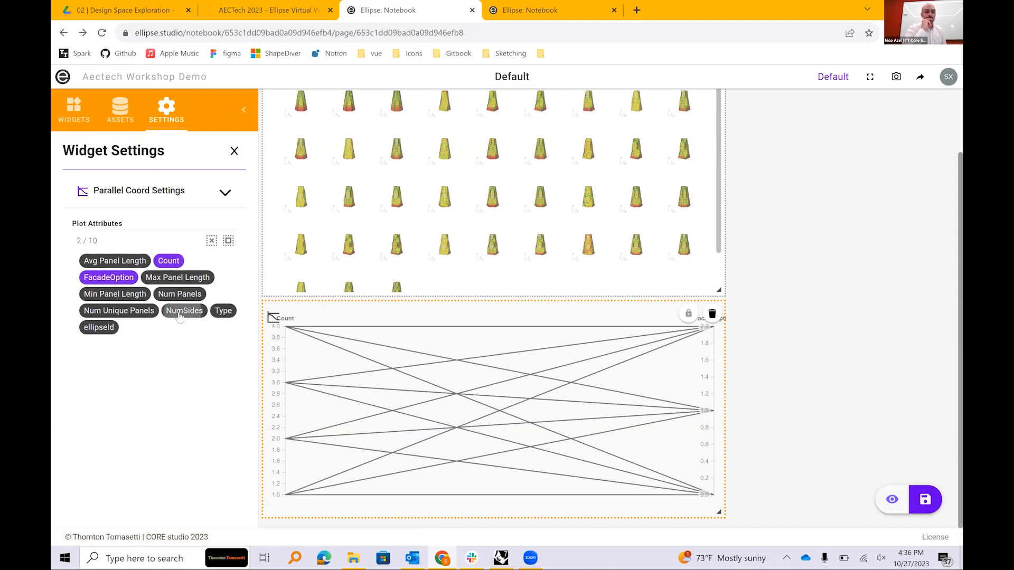
pyautogui.click(124, 260)
pyautogui.click(178, 278)
pyautogui.click(179, 295)
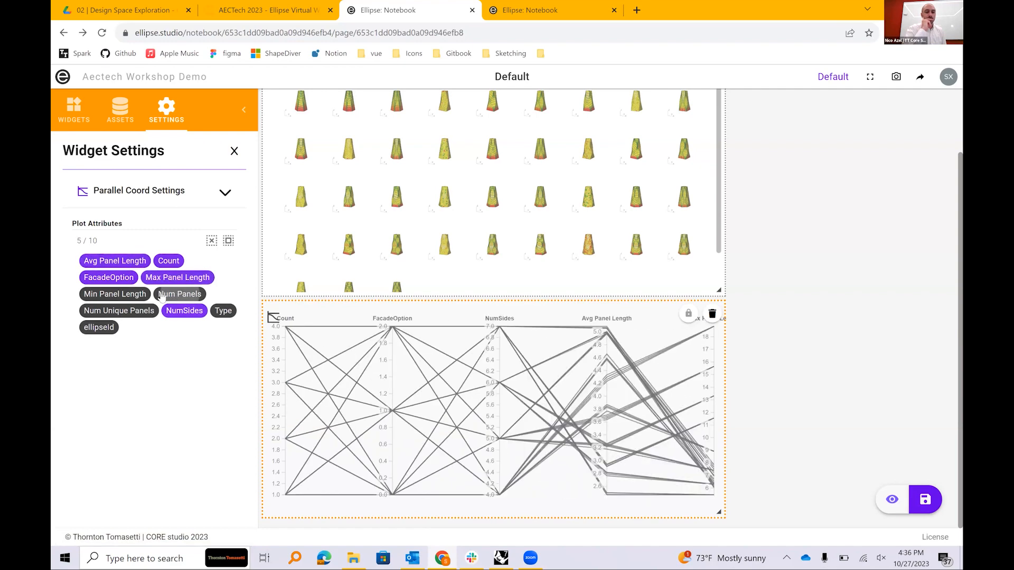
pyautogui.click(125, 296)
pyautogui.click(119, 311)
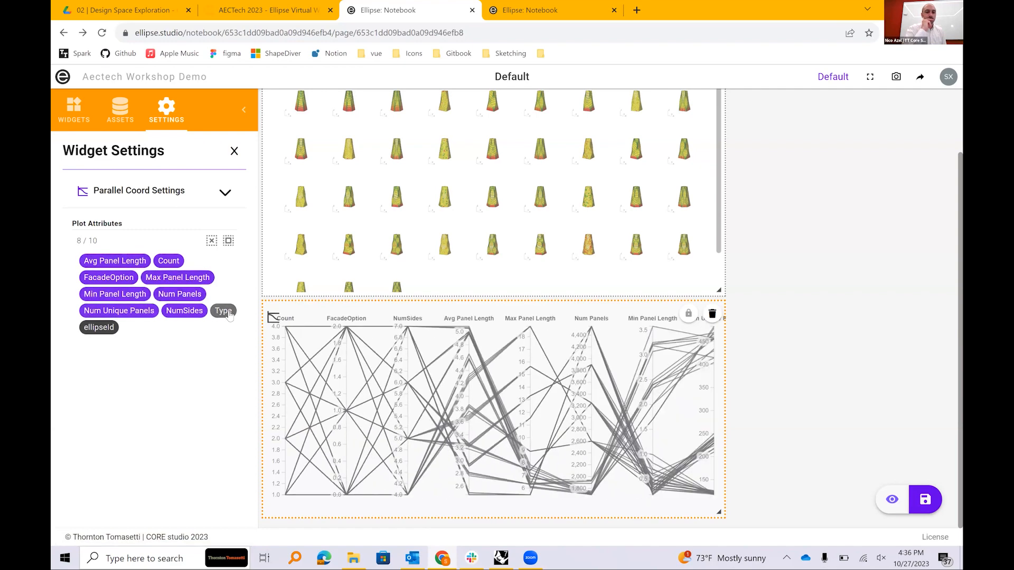
pyautogui.click(227, 312)
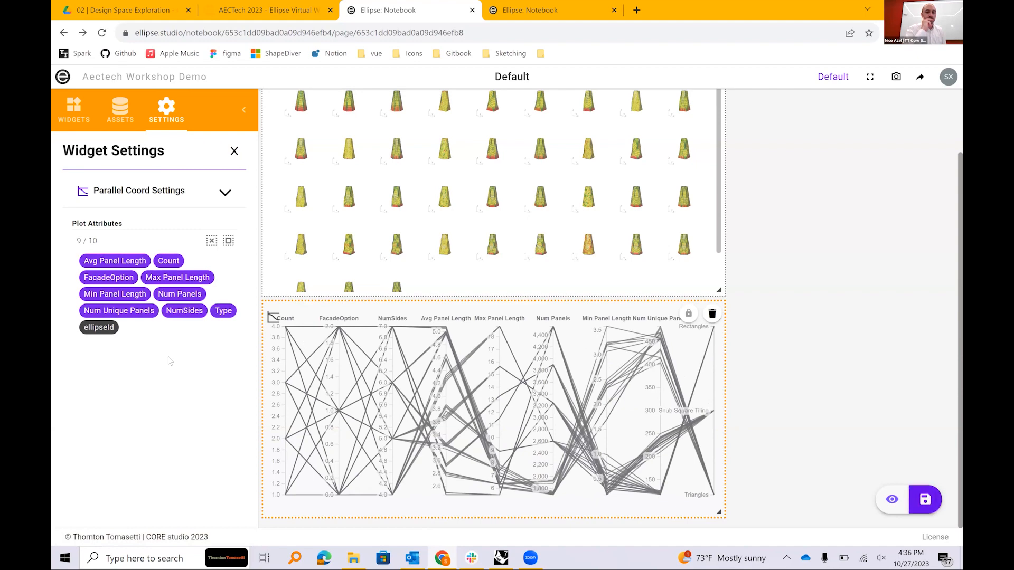
# Add a Scatter Chart widget beside the image grid, enlarge it to match the grid's height, and open its settings
pyautogui.click(74, 109)
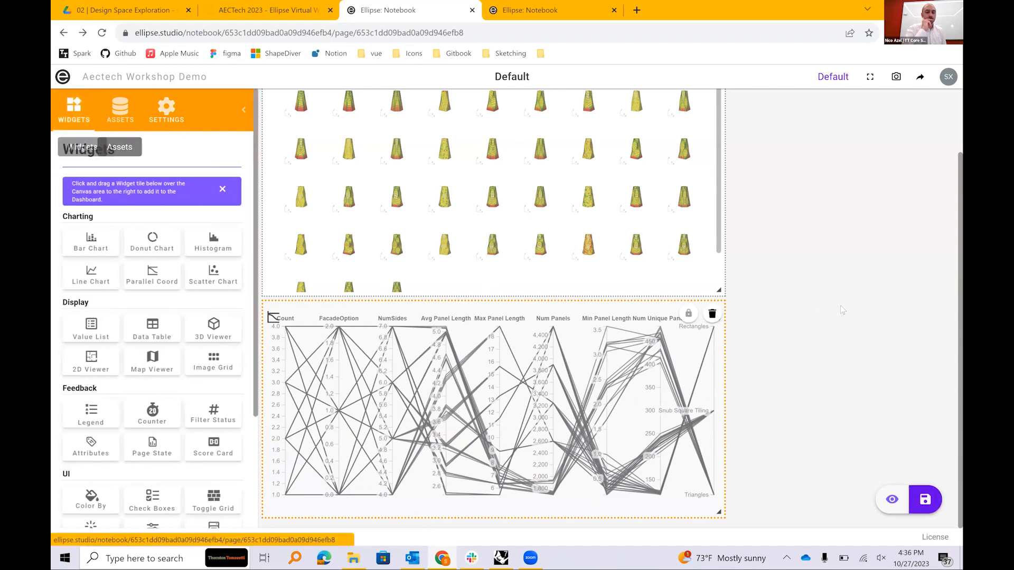
pyautogui.scroll(-2, 174, 401)
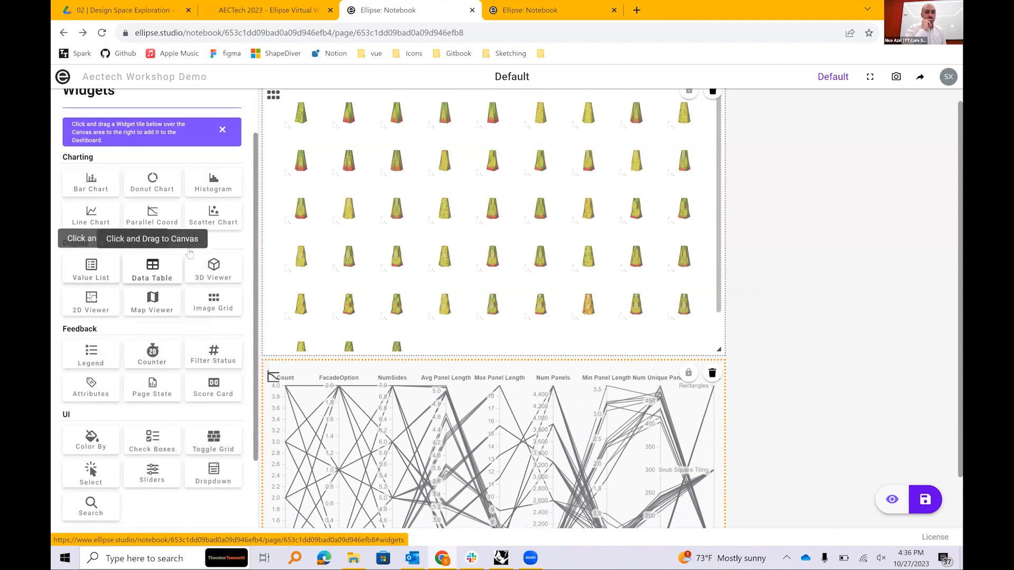
pyautogui.moveTo(222, 215); pyautogui.dragTo(729, 227)
pyautogui.moveTo(897, 296); pyautogui.dragTo(953, 351)
pyautogui.scroll(2, 104, 360)
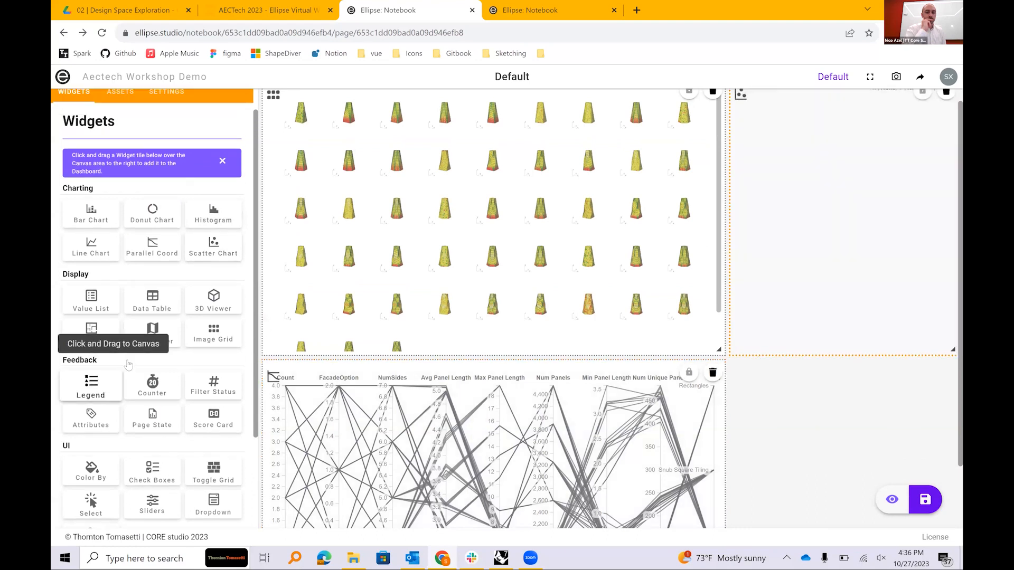
pyautogui.click(166, 111)
pyautogui.scroll(1, 858, 236)
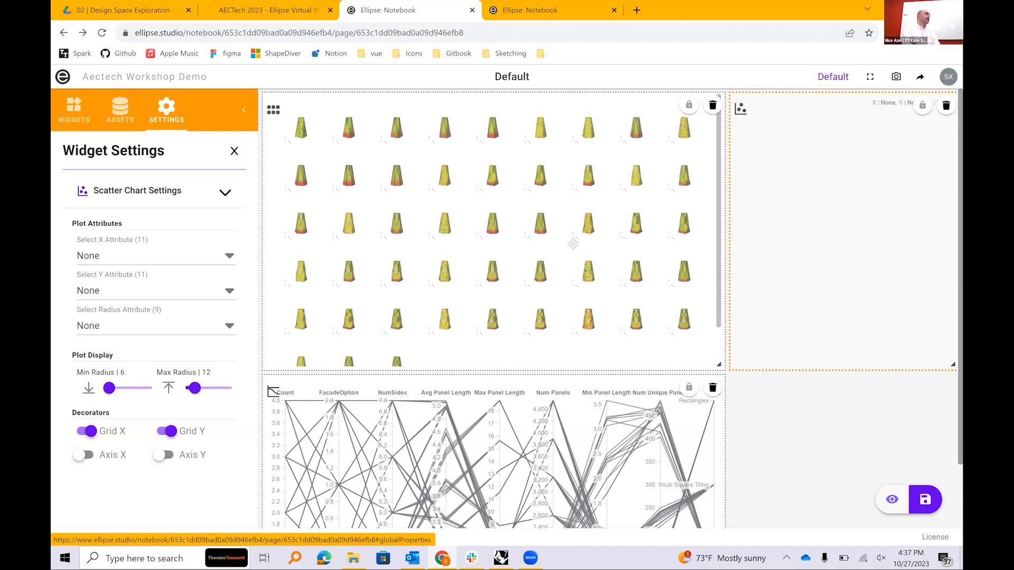
# Reduce the Parallel Coord widget's height slightly and check the page layout around it
pyautogui.scroll(-2, 777, 394)
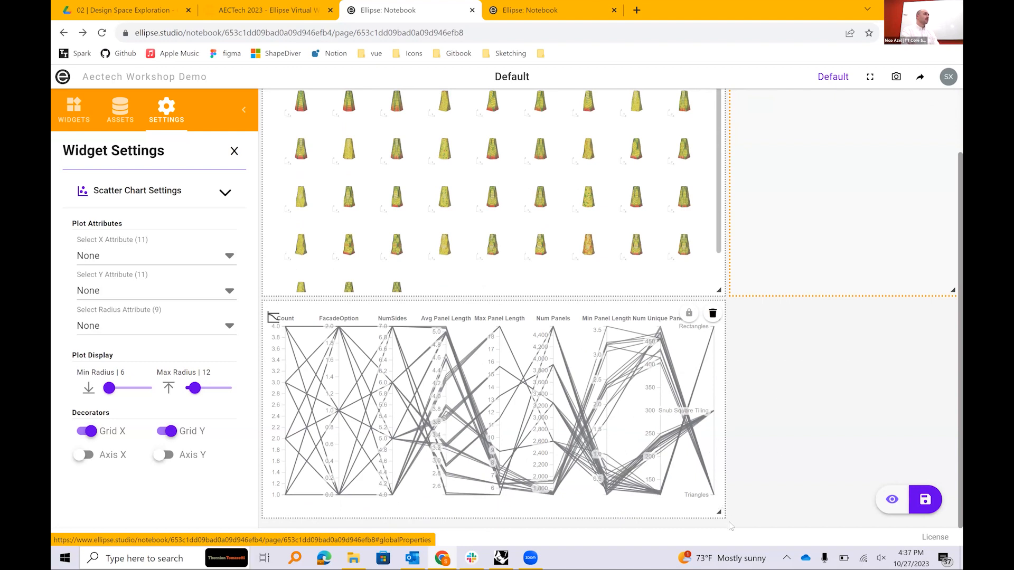
pyautogui.moveTo(721, 410); pyautogui.dragTo(709, 500)
pyautogui.click(373, 325)
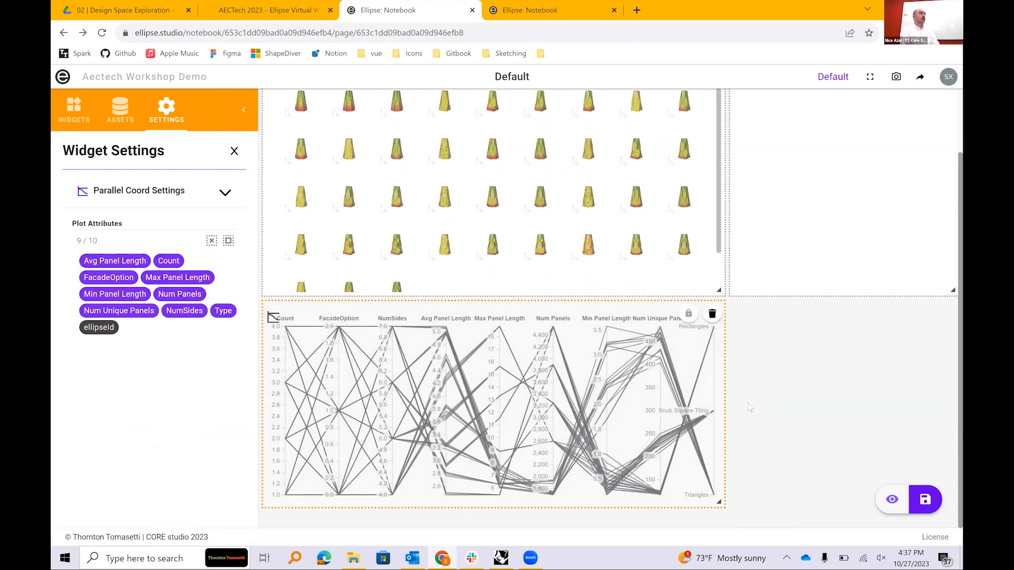
pyautogui.scroll(2, 748, 404)
pyautogui.scroll(-1, 743, 410)
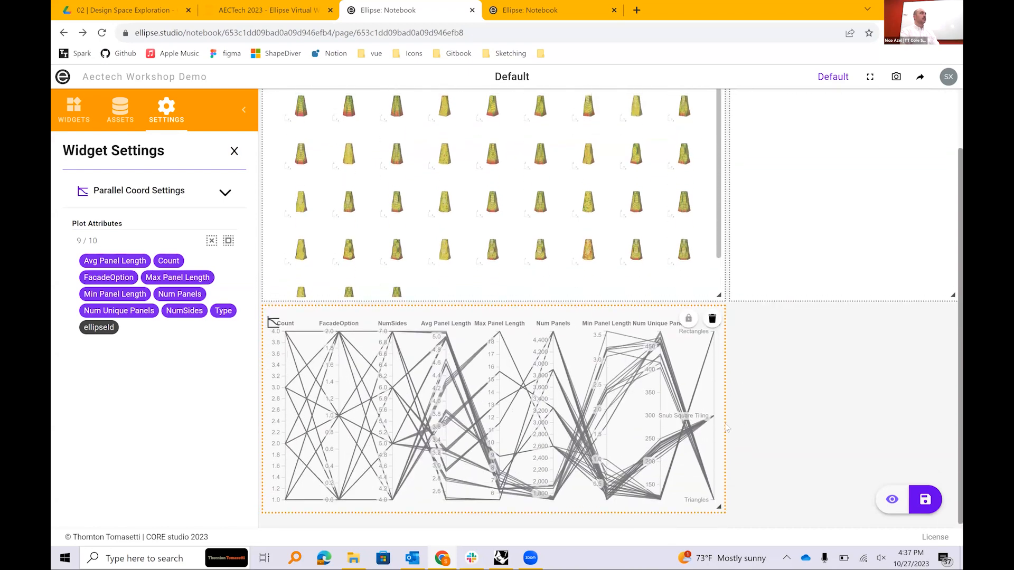
pyautogui.scroll(2, 728, 429)
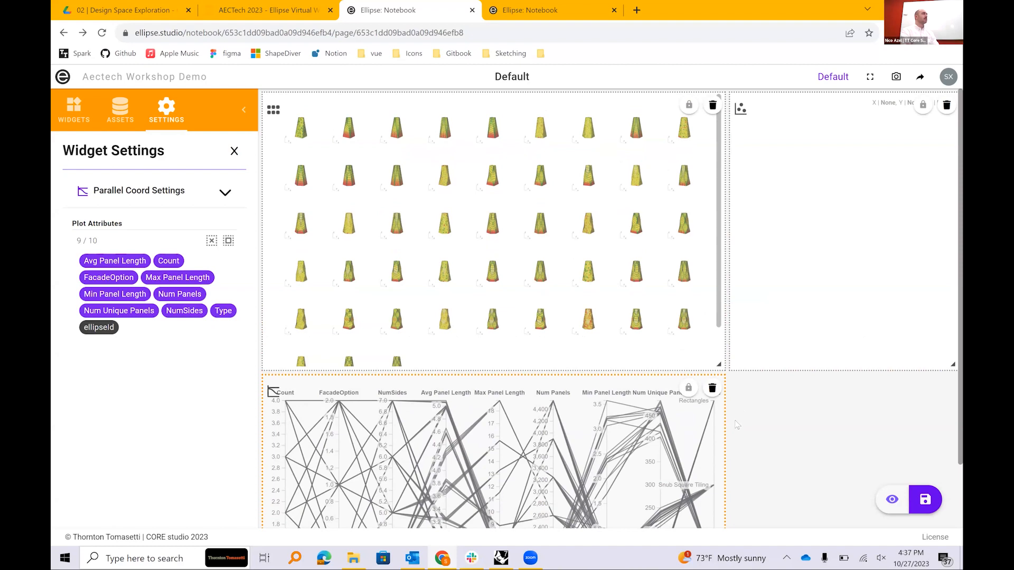
pyautogui.scroll(-2, 738, 425)
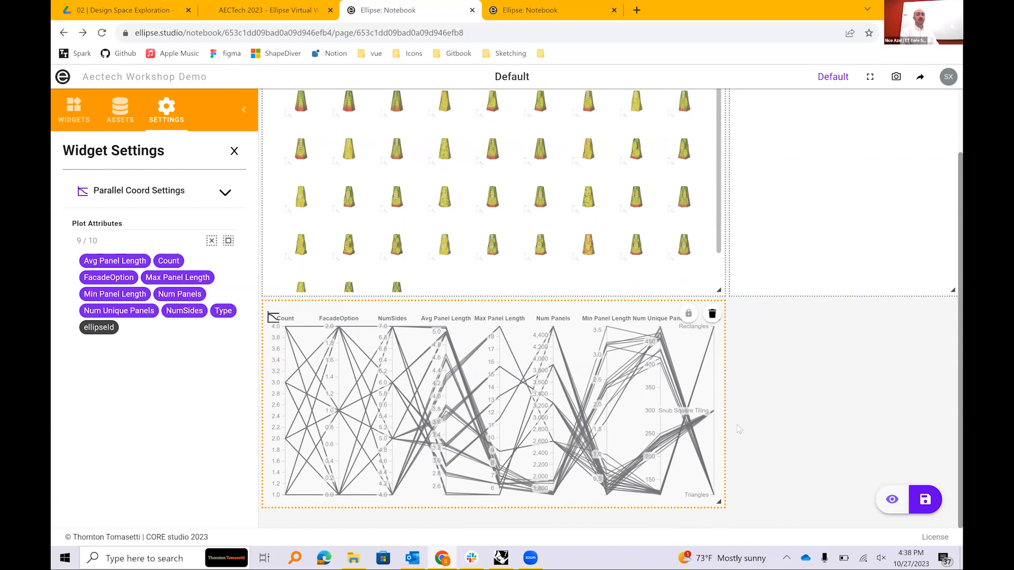
pyautogui.scroll(2, 750, 430)
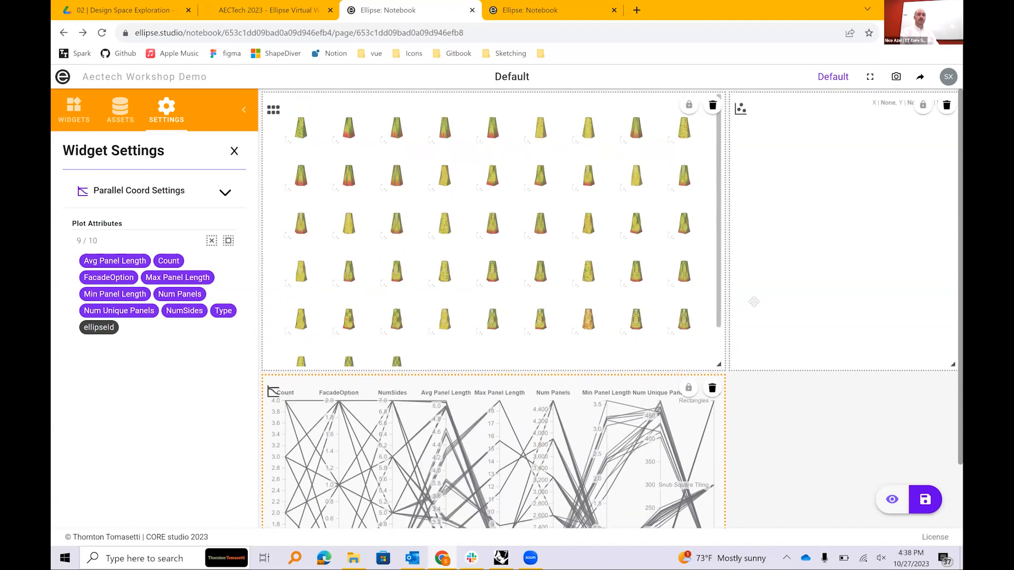
# Set the scatter chart's X attribute to FacadeOption and its Y attribute to Num Unique Panels
pyautogui.click(761, 286)
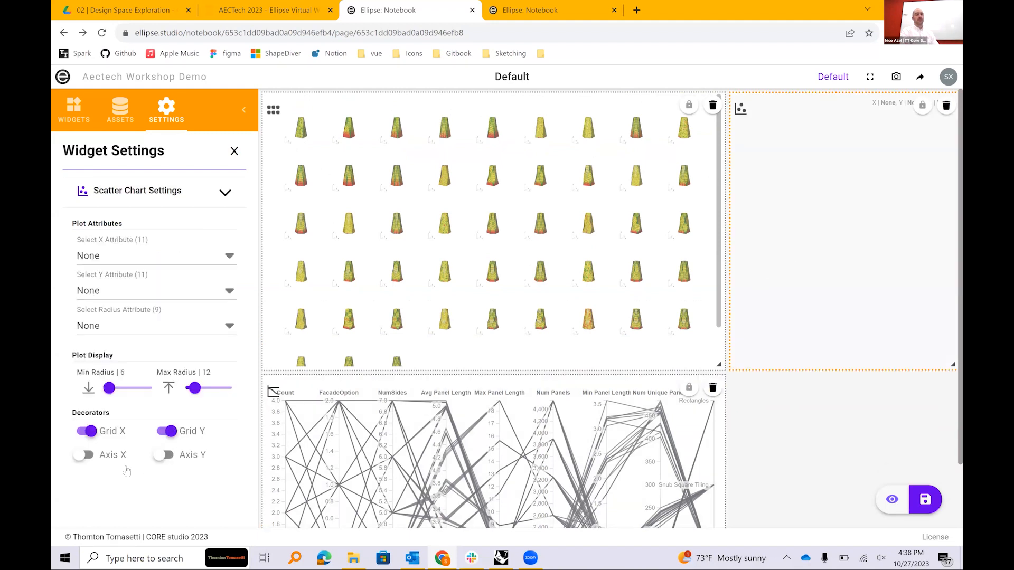
pyautogui.click(166, 255)
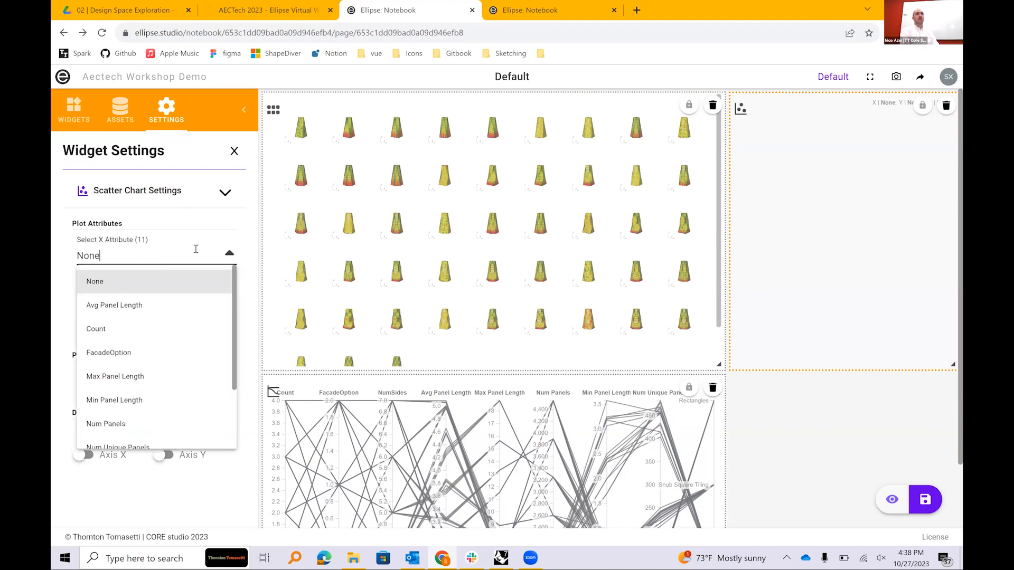
pyautogui.click(163, 353)
pyautogui.click(164, 298)
pyautogui.scroll(-2, 183, 415)
pyautogui.scroll(2, 166, 383)
pyautogui.scroll(-1, 168, 381)
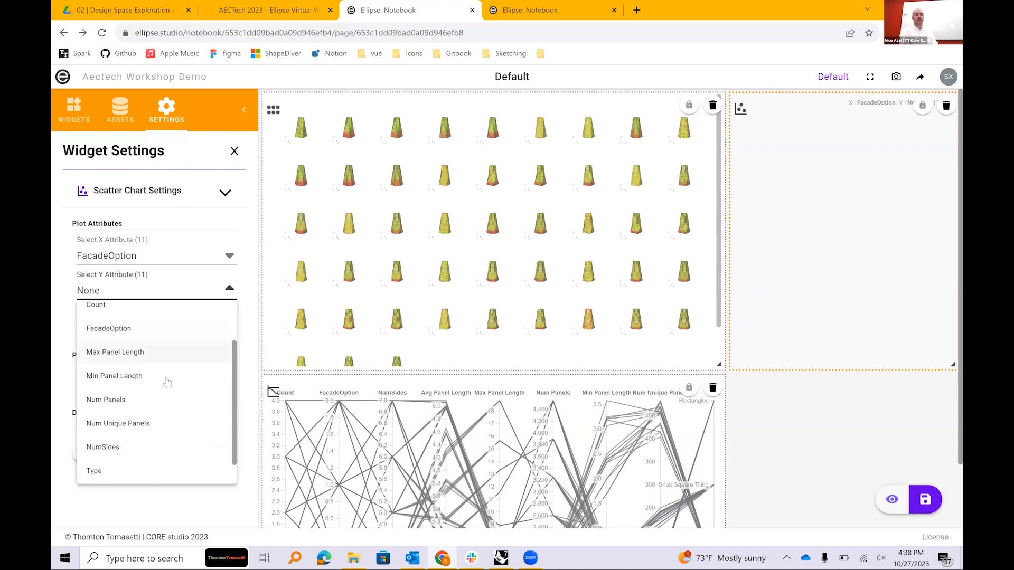
pyautogui.click(160, 420)
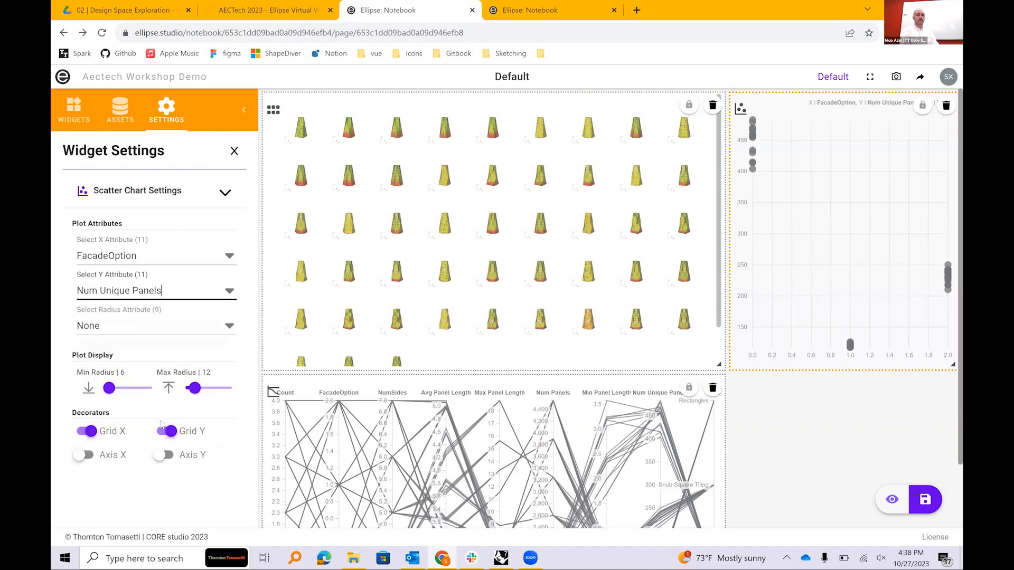
# Try Min Panel Length as the scatter chart's Y attribute, and settle on Num Panels instead
pyautogui.click(172, 291)
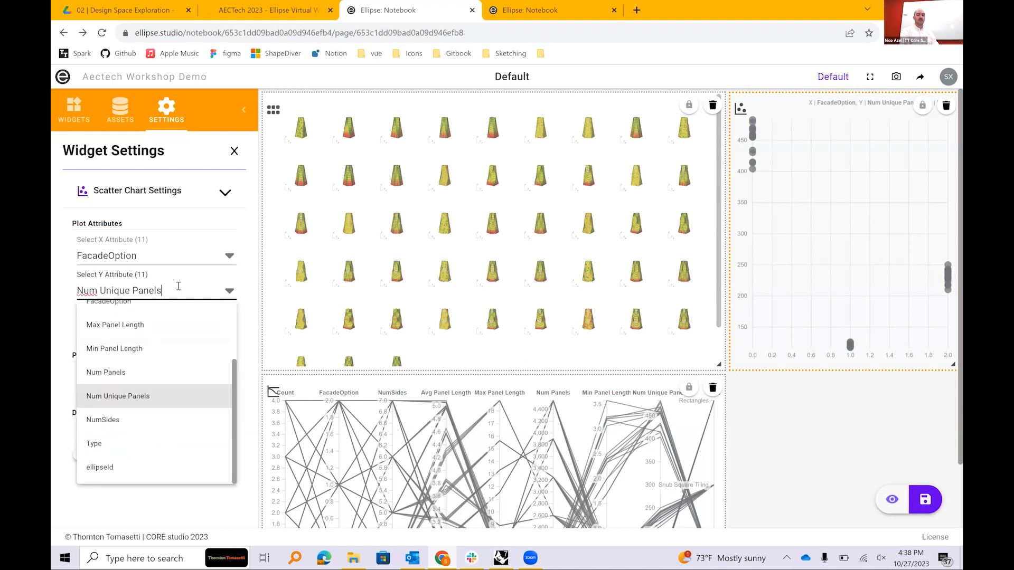
pyautogui.click(160, 348)
pyautogui.click(165, 291)
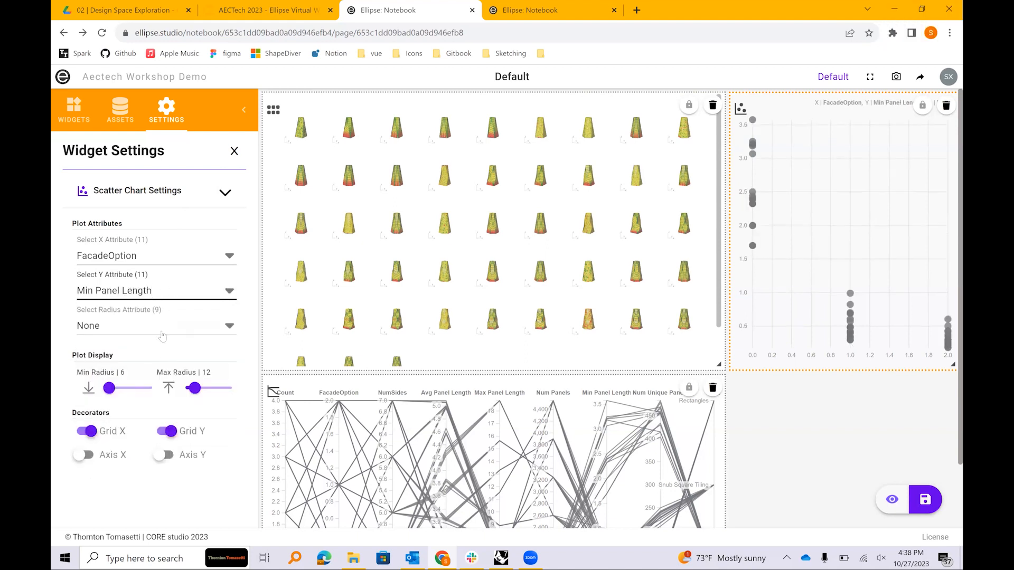
pyautogui.scroll(1, 162, 433)
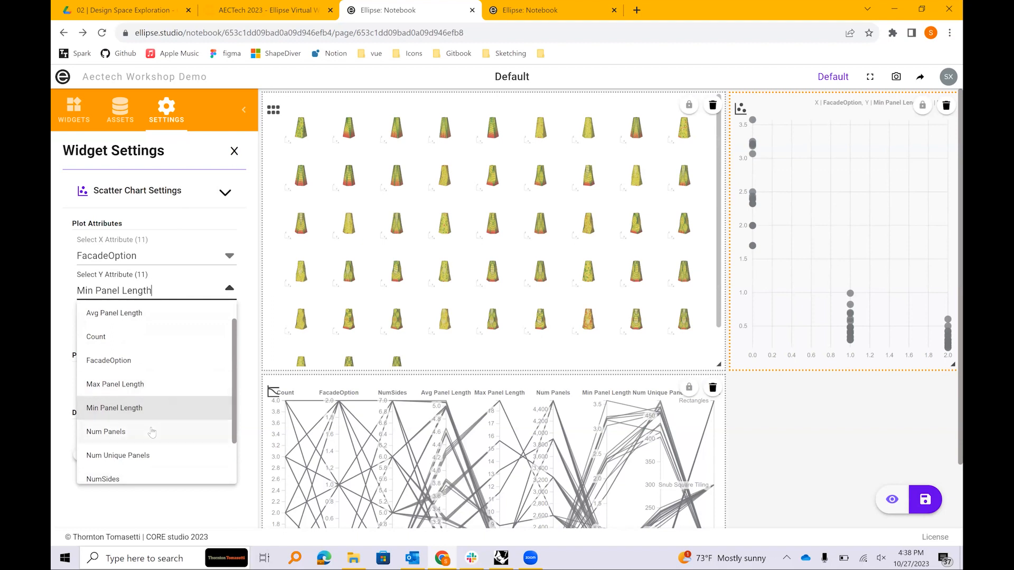
pyautogui.click(152, 432)
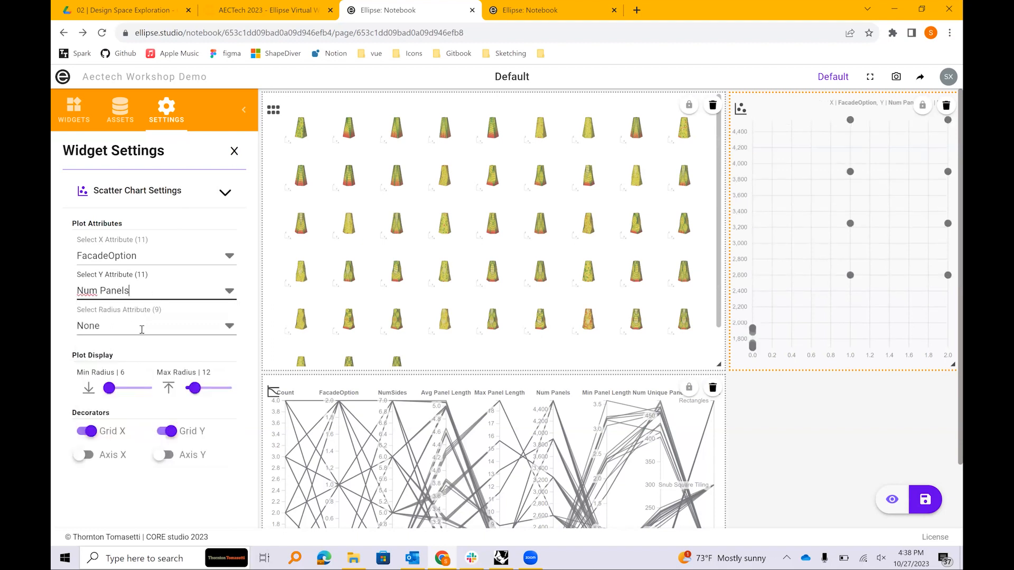
# Set the scatter chart's radius attribute to Num Panels
pyautogui.click(141, 329)
pyautogui.scroll(-1, 141, 419)
pyautogui.scroll(1, 147, 422)
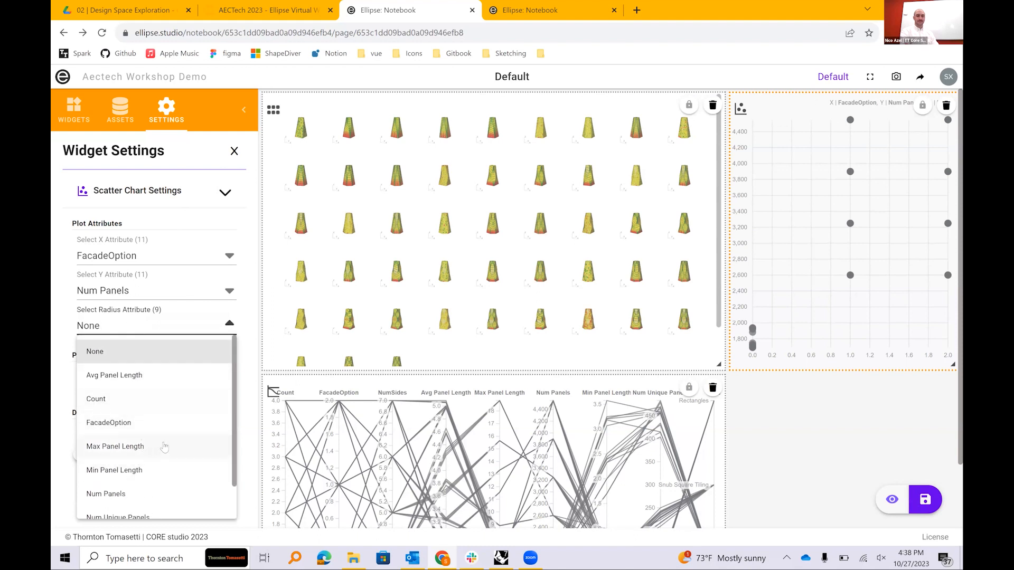
pyautogui.scroll(-1, 177, 429)
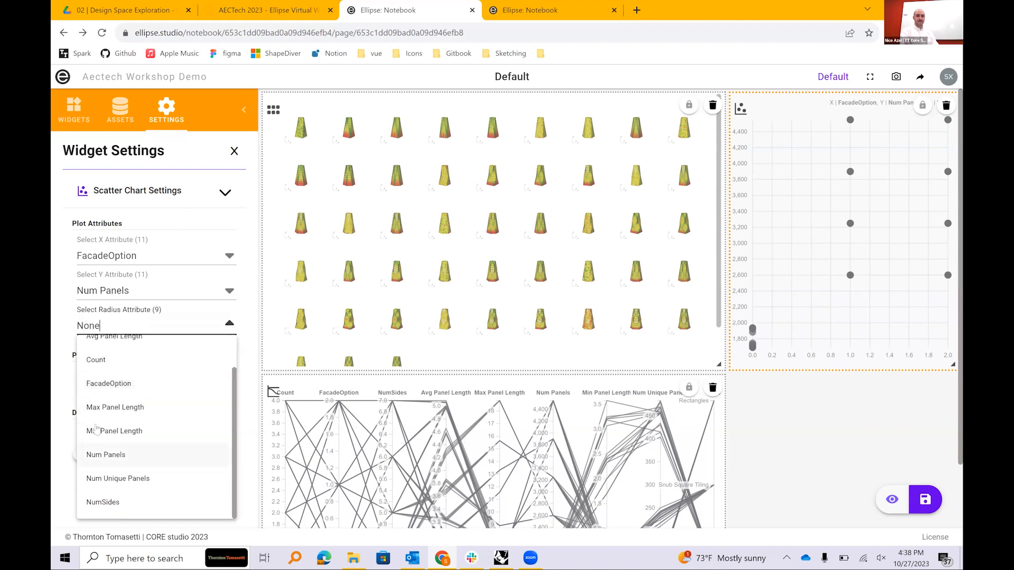
pyautogui.scroll(1, 175, 454)
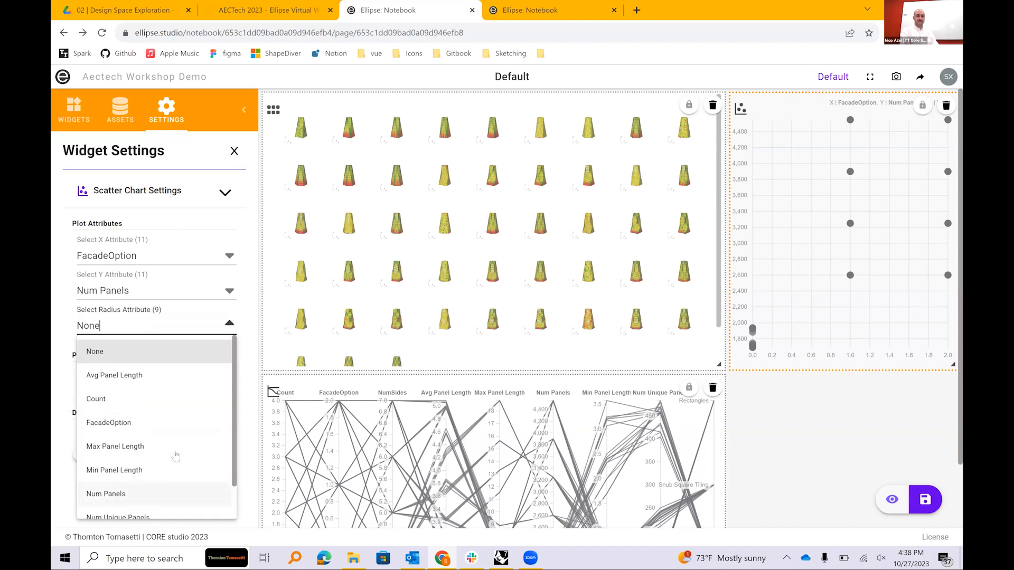
pyautogui.scroll(-1, 154, 434)
pyautogui.click(126, 458)
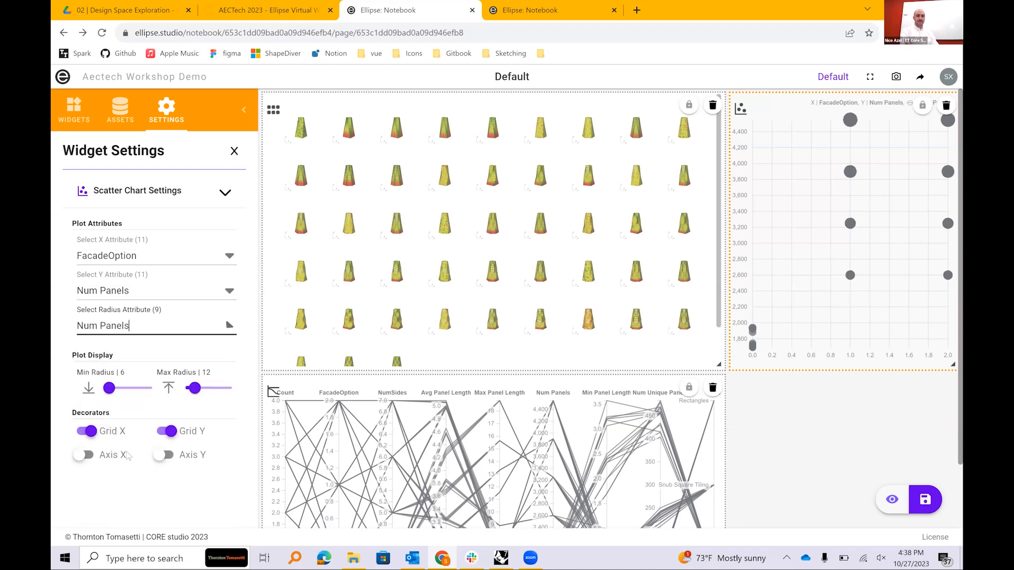
# Set the scatter chart's minimum radius to 8 and maximum radius to 21
pyautogui.moveTo(108, 389)
pyautogui.mouseDown()
pyautogui.moveTo(129, 394)
pyautogui.moveTo(113, 396)
pyautogui.mouseUp()
pyautogui.moveTo(194, 388); pyautogui.dragTo(203, 389)
pyautogui.moveTo(113, 388); pyautogui.dragTo(110, 389)
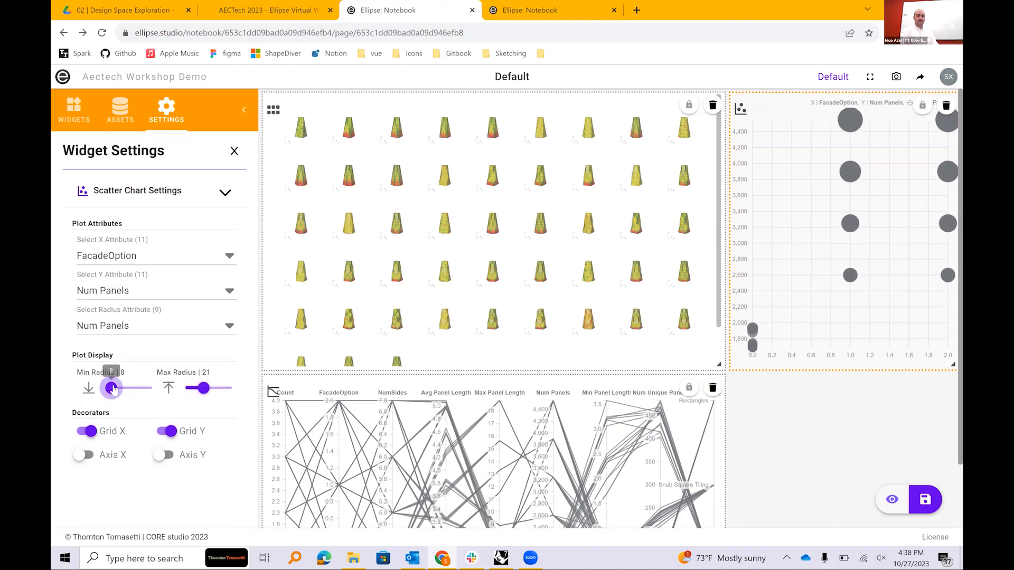
# Test the scatter chart's Axis X, Grid Y and Grid X decorators by toggling each one and restoring it
pyautogui.click(82, 455)
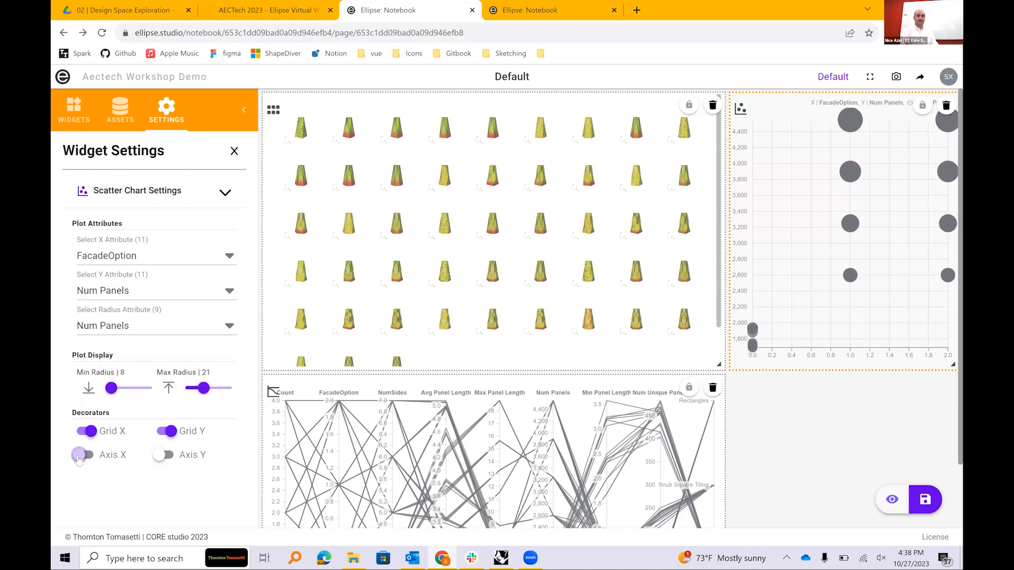
pyautogui.click(83, 455)
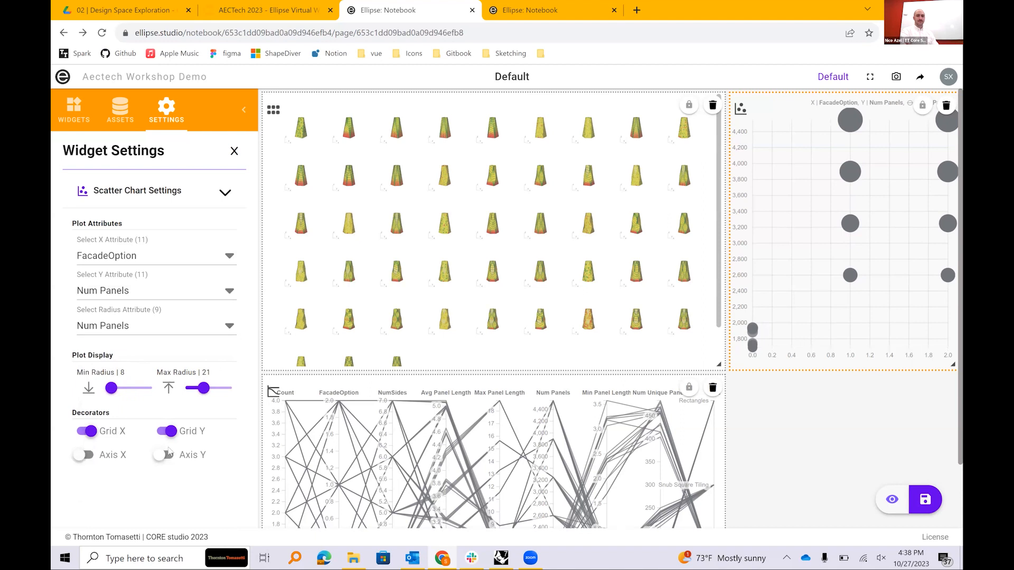
pyautogui.click(167, 432)
pyautogui.click(167, 431)
pyautogui.click(88, 433)
pyautogui.click(88, 433)
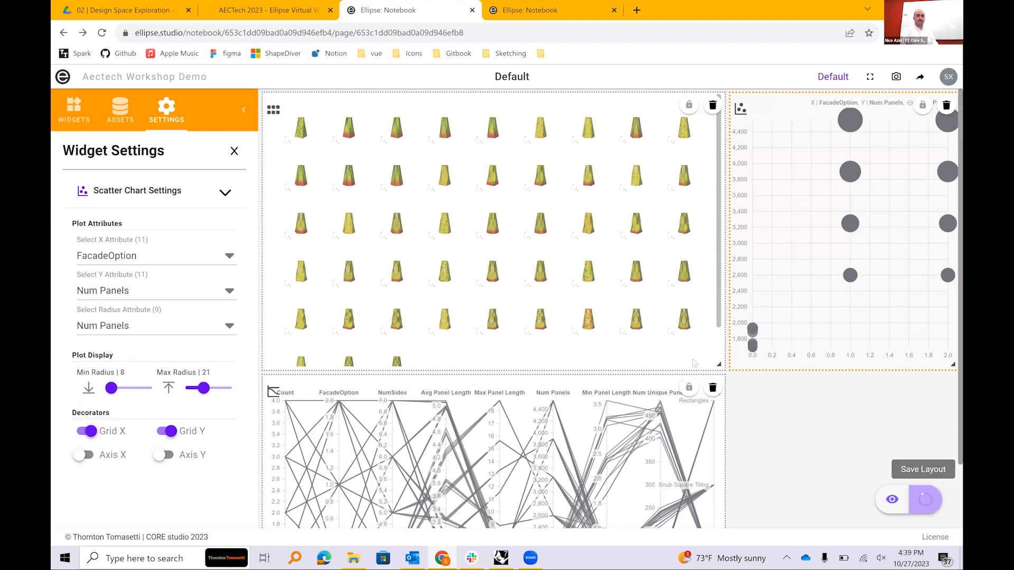
# Save the page layout and select the three lower scatter points at FacadeOption 1
pyautogui.click(926, 499)
pyautogui.moveTo(864, 300); pyautogui.dragTo(826, 161)
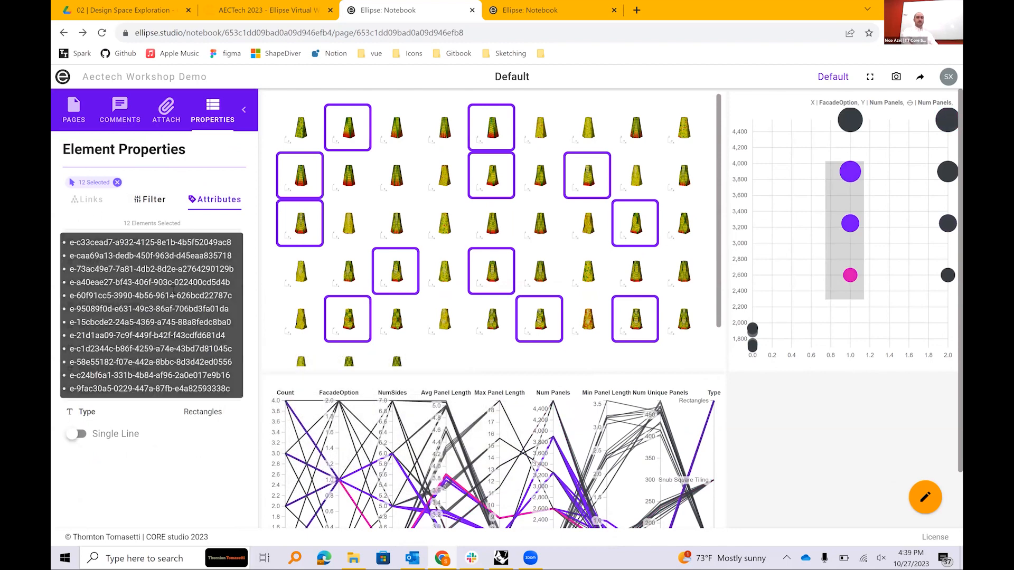
# Color the dashboard elements by FacadeOption in the element filter
pyautogui.click(150, 199)
pyautogui.click(153, 290)
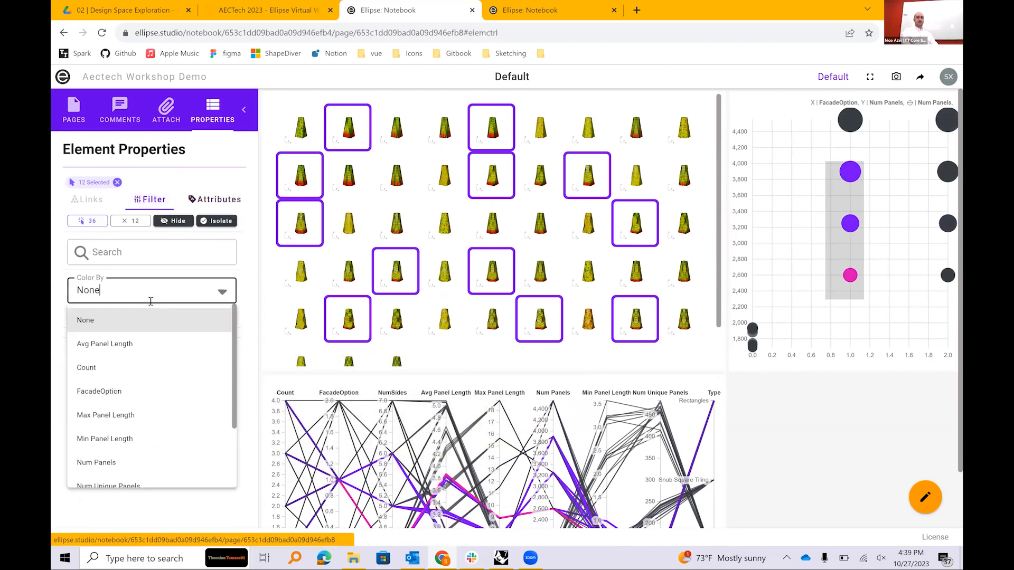
pyautogui.click(153, 391)
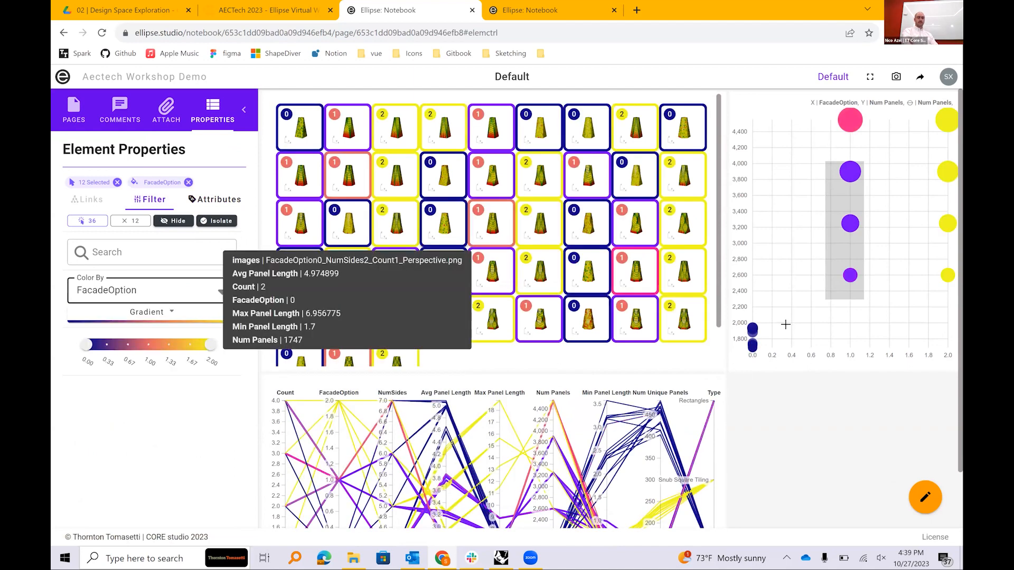
# Box-select scatter points between about 2,300 and 4,150 panels, and brush the parallel chart's Num Panels axis from about 2,300 to its top
pyautogui.click(876, 185)
pyautogui.moveTo(942, 301); pyautogui.dragTo(774, 153)
pyautogui.scroll(-2, 530, 454)
pyautogui.moveTo(552, 418)
pyautogui.mouseDown()
pyautogui.moveTo(553, 300)
pyautogui.moveTo(530, 284)
pyautogui.mouseUp()
pyautogui.scroll(1, 631, 344)
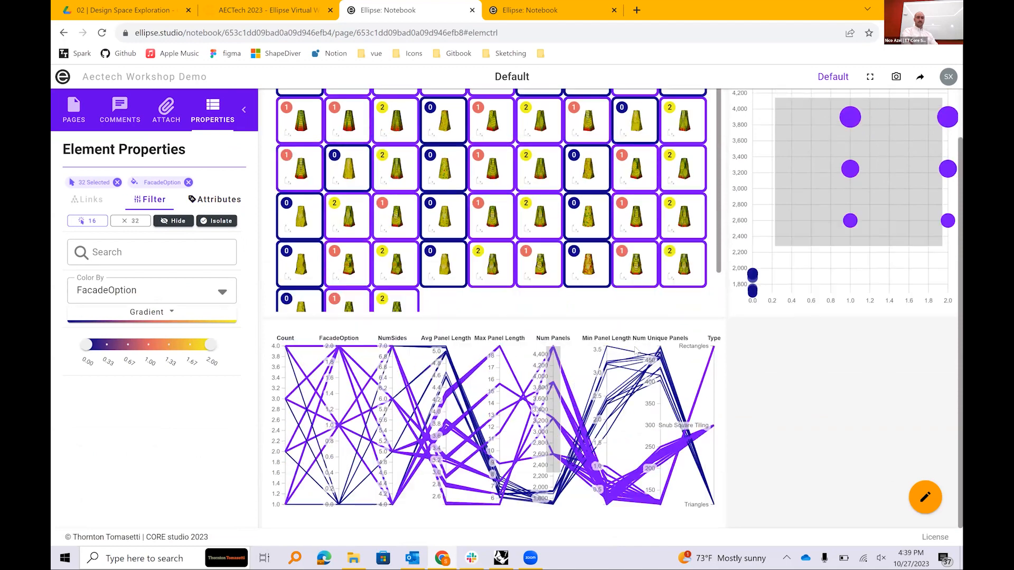
pyautogui.scroll(1, 636, 349)
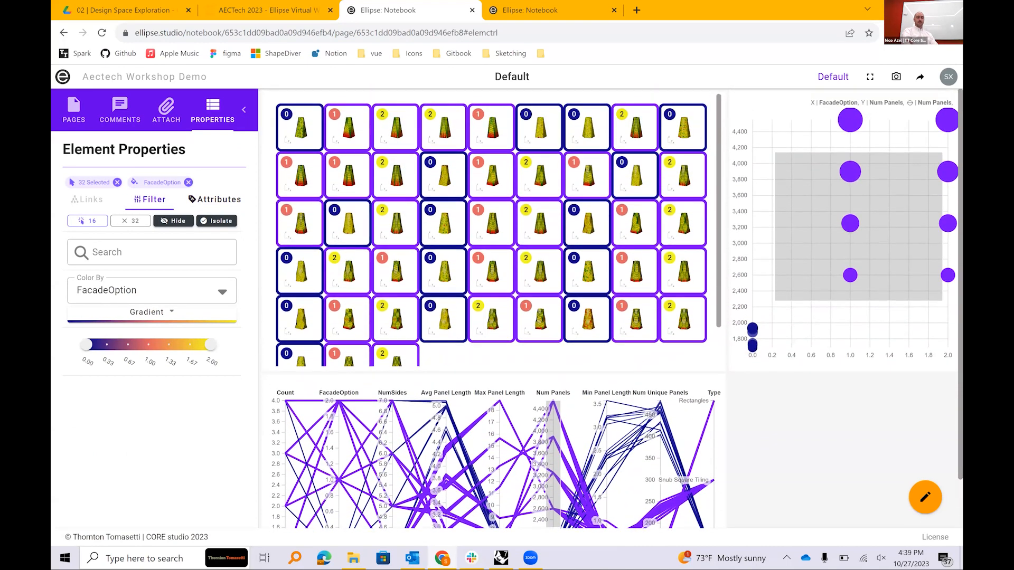
# Edit the page layout and add a Histogram widget in the empty area beneath the scatter chart
pyautogui.click(925, 497)
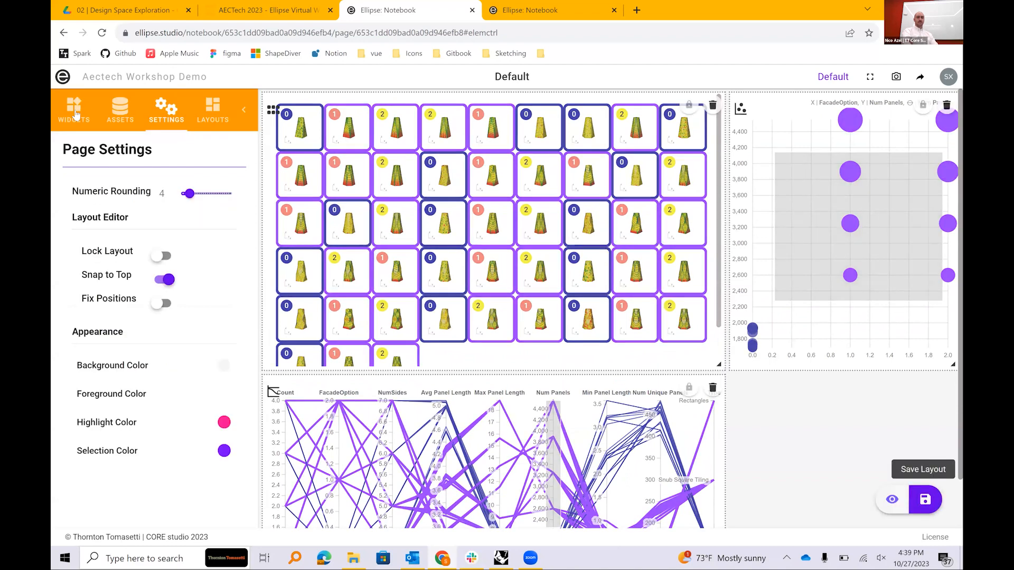
pyautogui.click(74, 112)
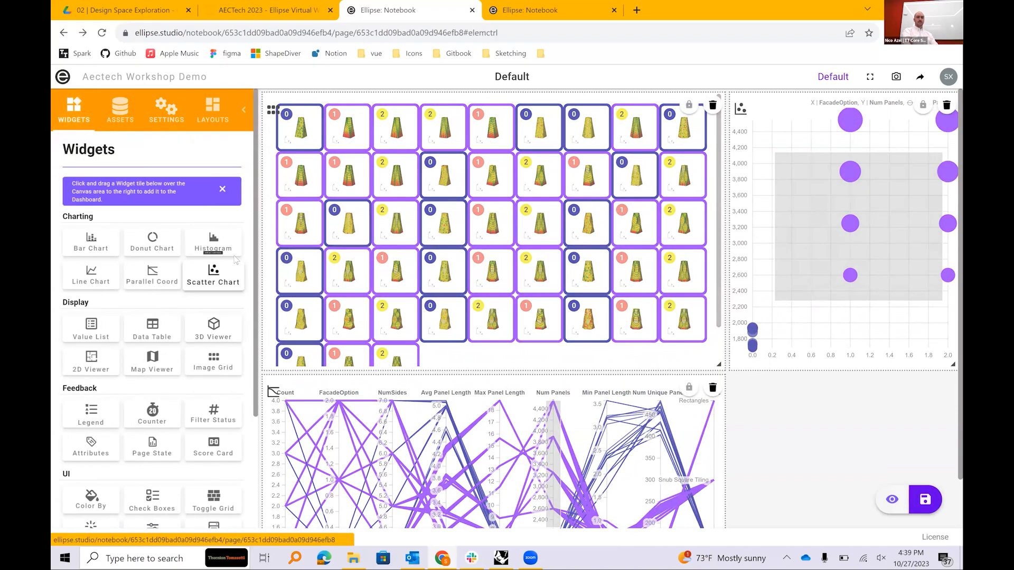
pyautogui.moveTo(217, 243); pyautogui.dragTo(735, 435)
pyautogui.scroll(-3, 792, 465)
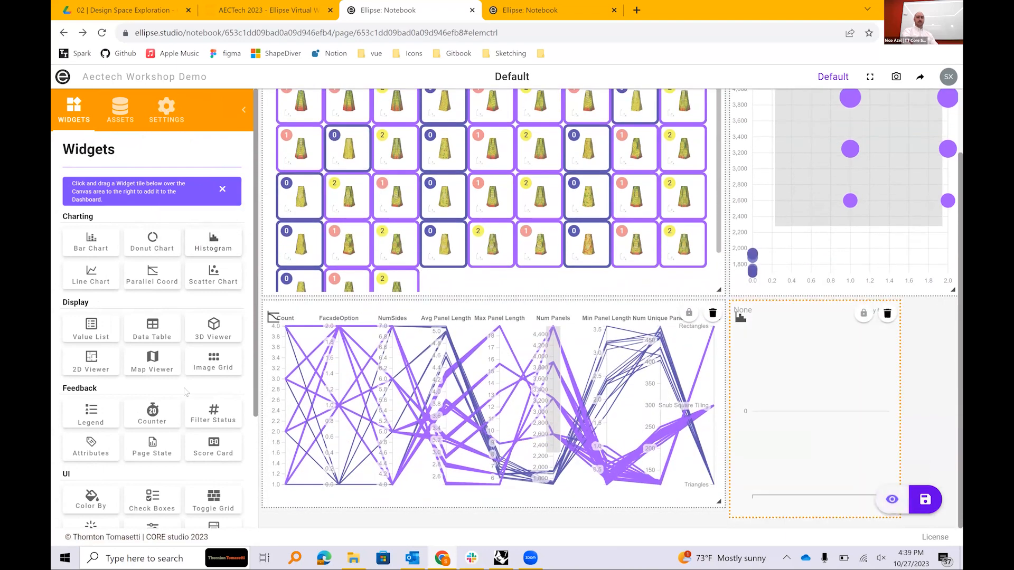
# Set the histogram's attribute to Avg Panel Length and its summary attribute to Count
pyautogui.click(165, 108)
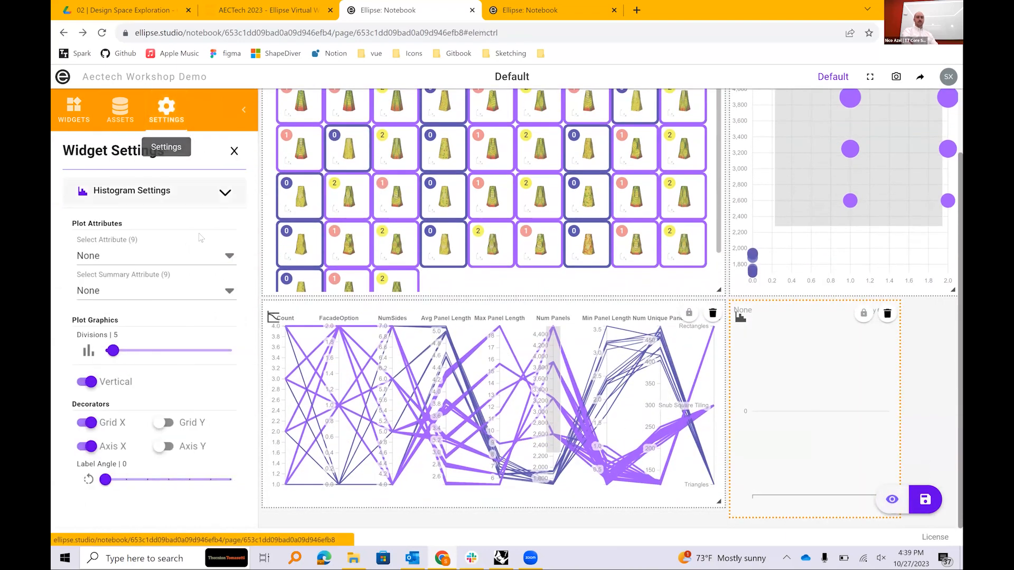
pyautogui.click(176, 252)
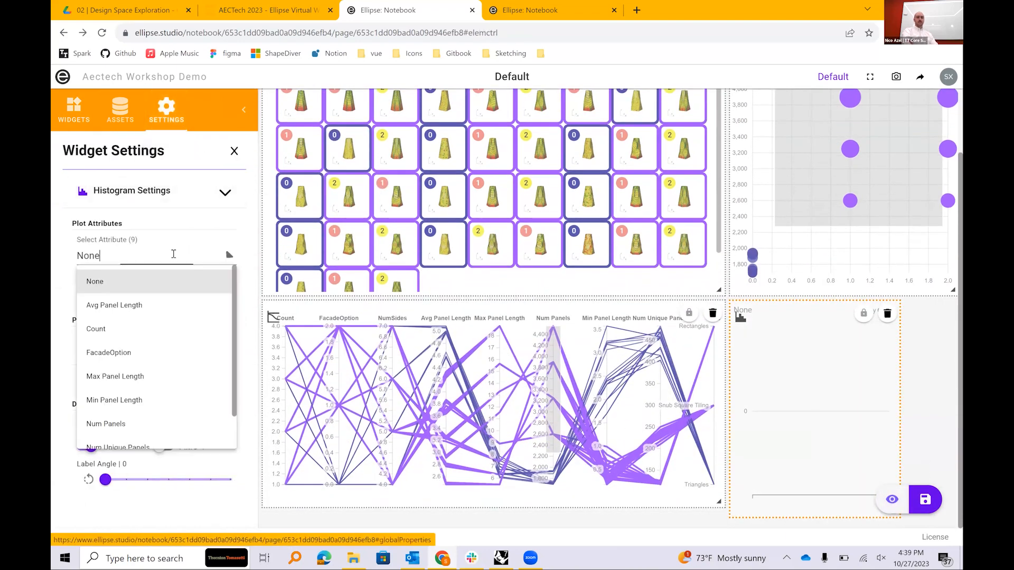
pyautogui.click(255, 253)
pyautogui.click(199, 253)
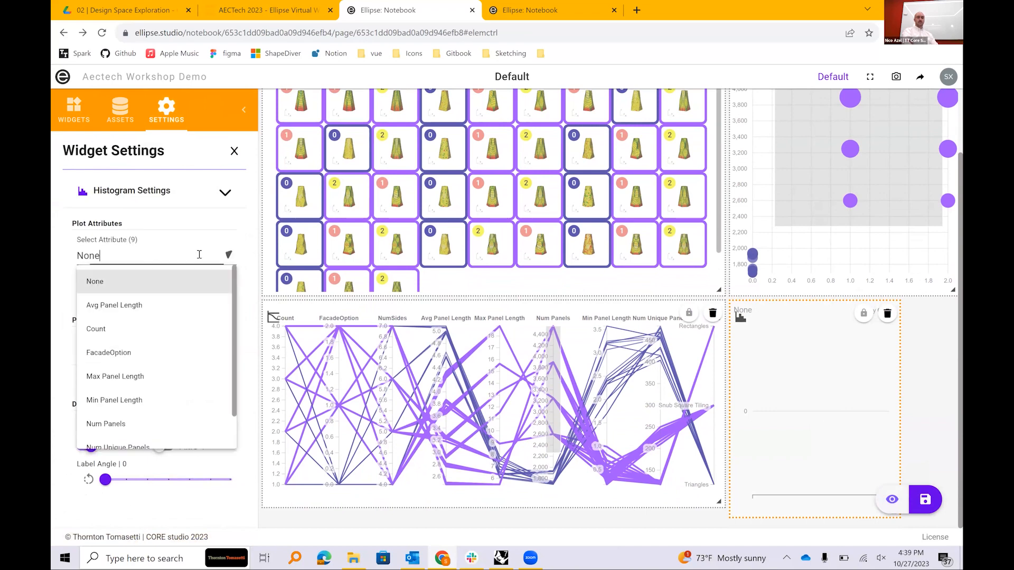
pyautogui.click(176, 306)
pyautogui.click(177, 306)
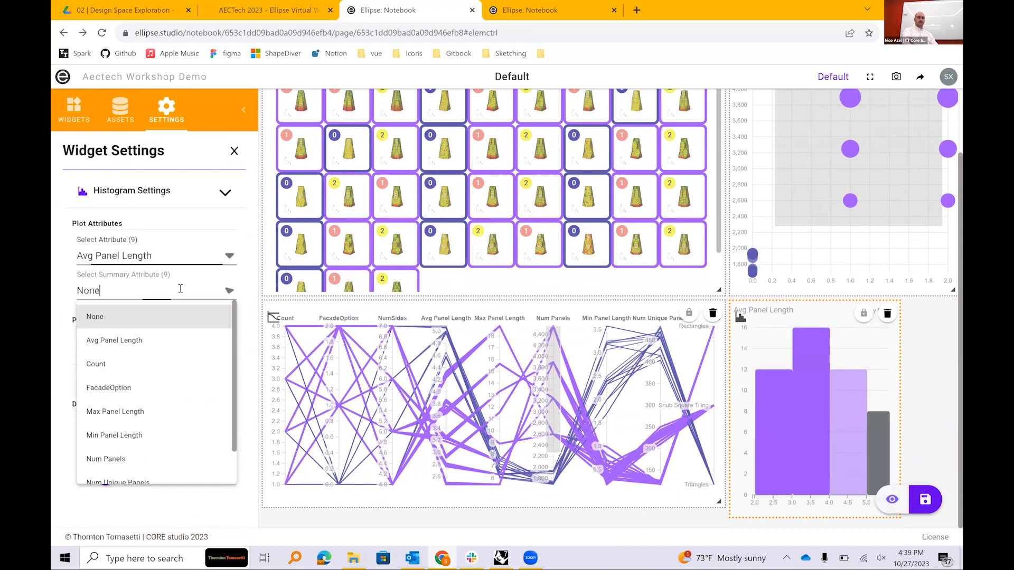
pyautogui.click(160, 364)
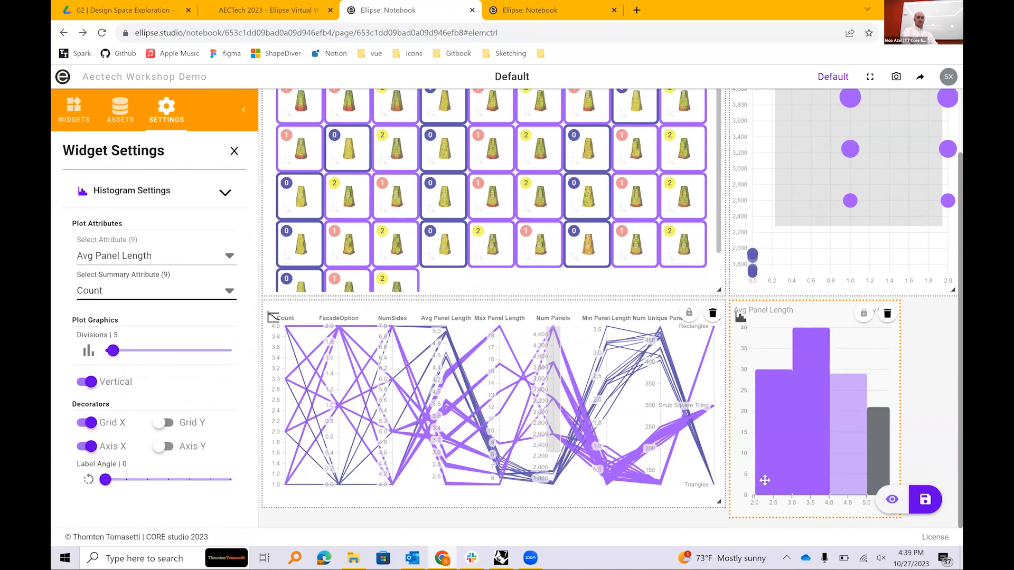
# Set the histogram to 22 divisions and turn off its Vertical option
pyautogui.moveTo(110, 351); pyautogui.dragTo(158, 364)
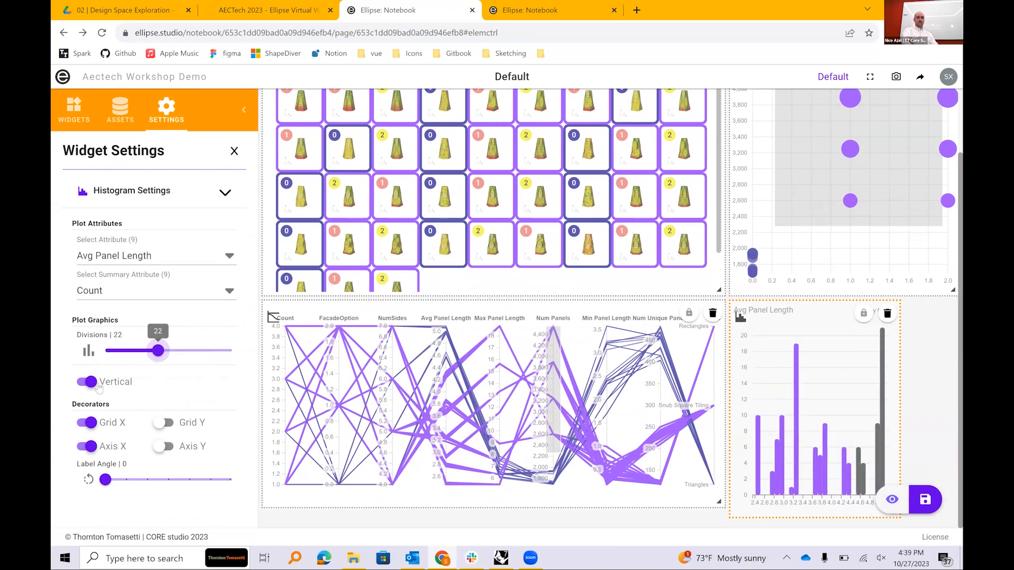
pyautogui.click(86, 385)
pyautogui.click(87, 385)
pyautogui.click(86, 384)
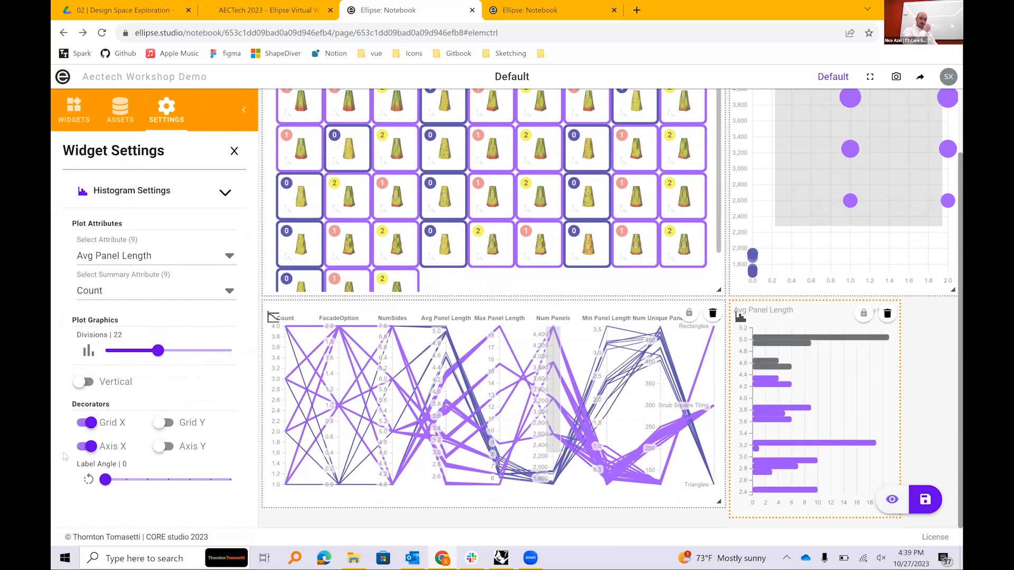
# Set the histogram's label angle to 60 and save the page layout
pyautogui.click(112, 479)
pyautogui.moveTo(113, 478); pyautogui.dragTo(190, 478)
pyautogui.click(924, 499)
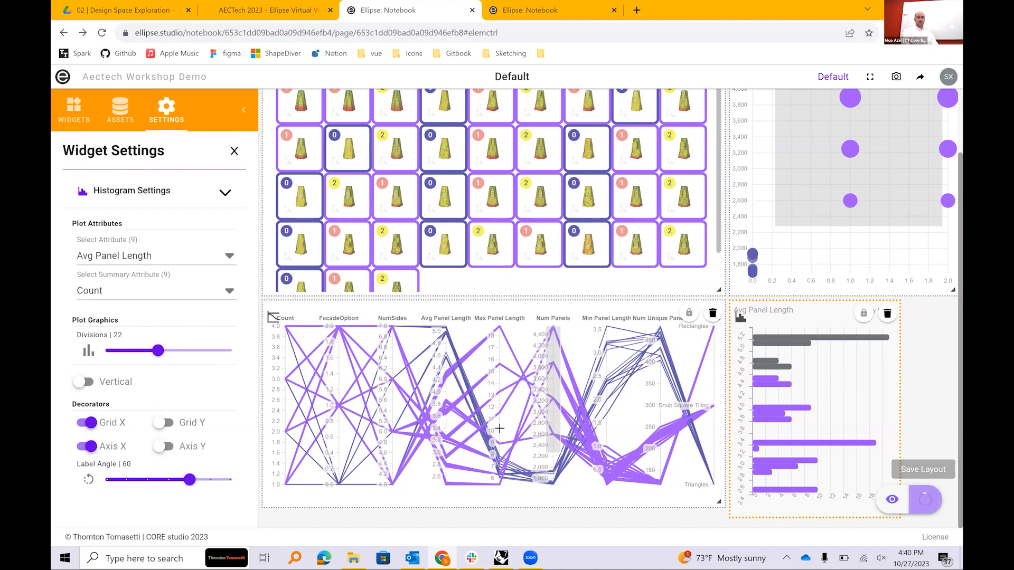
# Select the histogram bar covering Avg Panel Length 3.2 to 3.3
pyautogui.scroll(2, 527, 389)
pyautogui.scroll(-2, 527, 389)
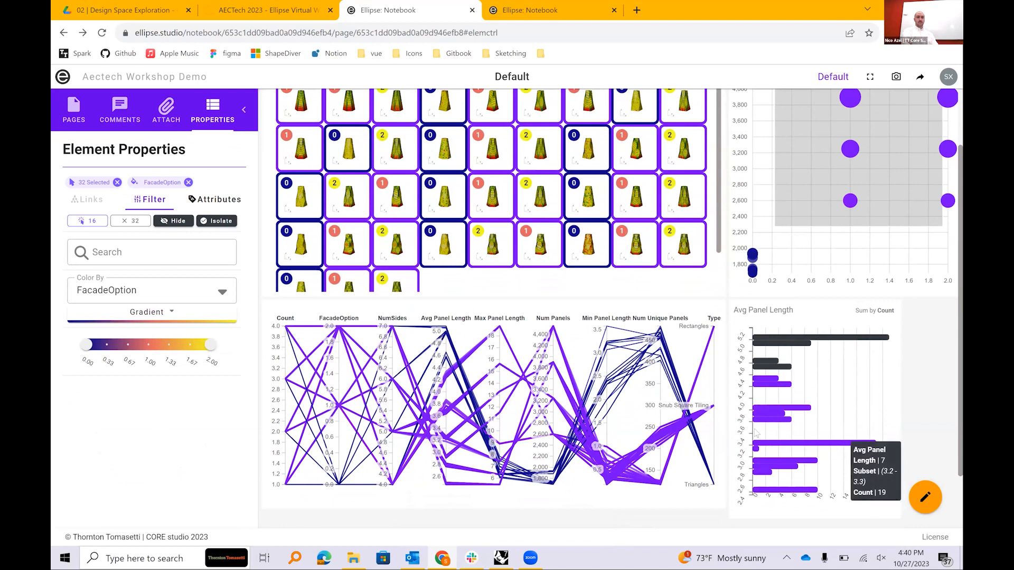
pyautogui.click(835, 445)
pyautogui.scroll(2, 834, 445)
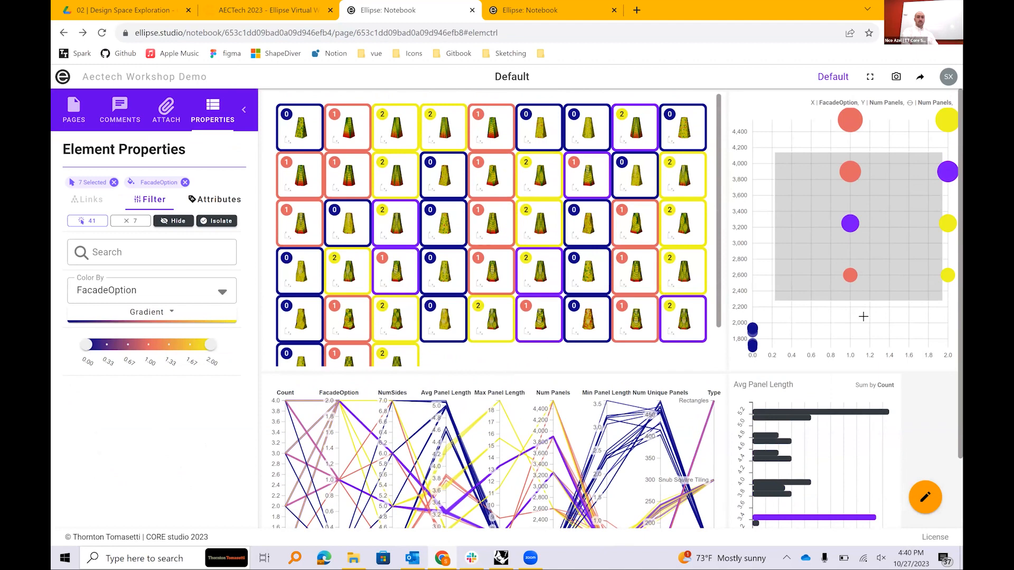
# Box-select the scatter points at FacadeOption 0, compare them across the linked charts, and clear the selection
pyautogui.moveTo(864, 306)
pyautogui.mouseDown()
pyautogui.moveTo(844, 257)
pyautogui.moveTo(796, 205)
pyautogui.moveTo(689, 350)
pyautogui.moveTo(701, 356)
pyautogui.moveTo(468, 346)
pyautogui.mouseUp()
pyautogui.scroll(-2, 450, 449)
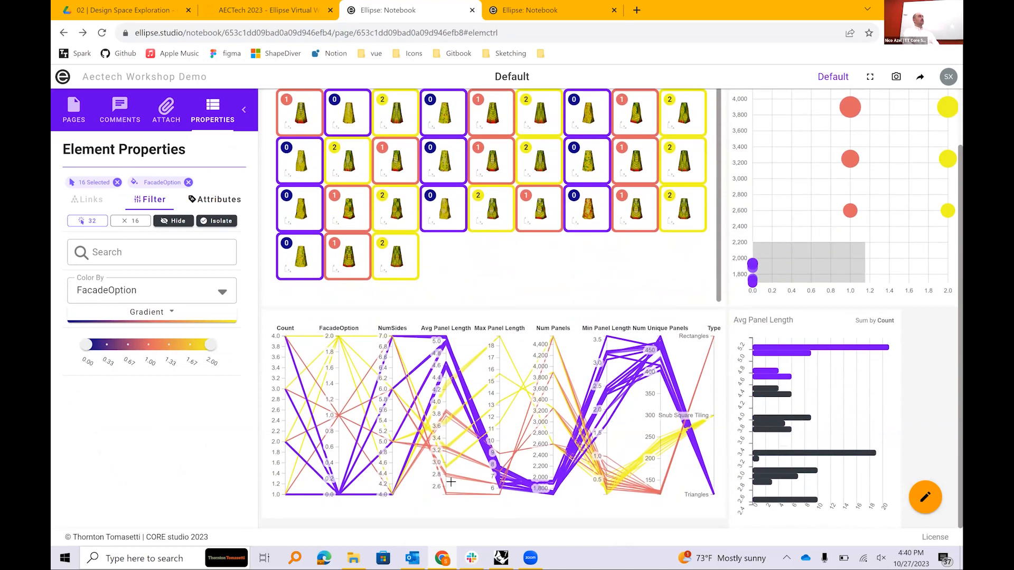
pyautogui.scroll(2, 450, 482)
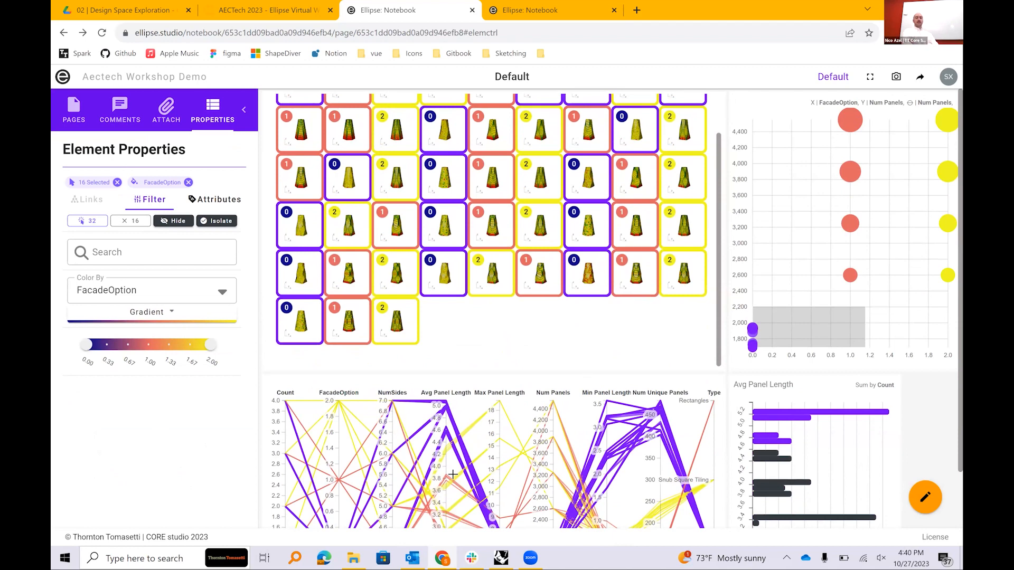
pyautogui.scroll(1, 552, 351)
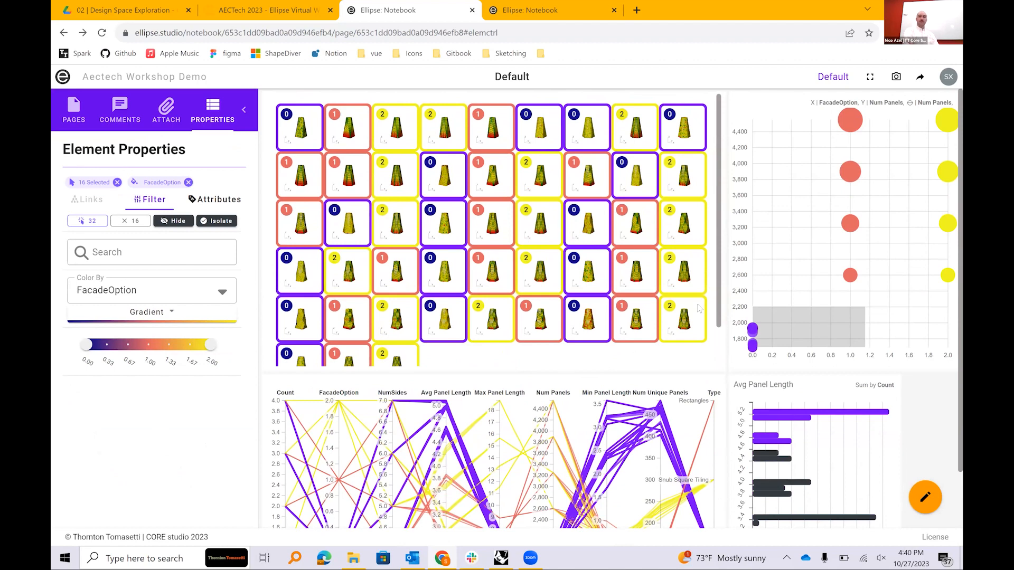
pyautogui.click(889, 278)
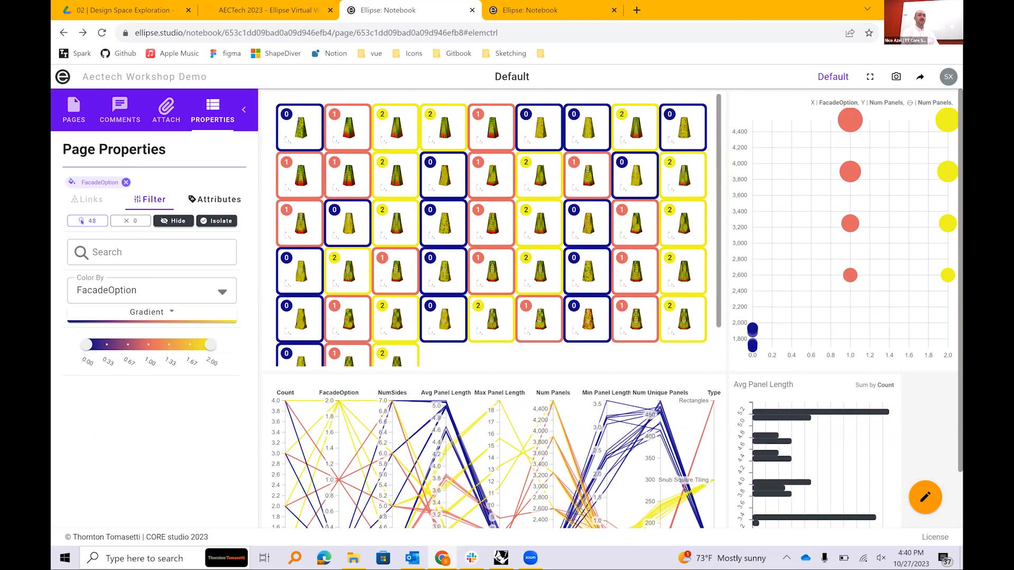
pyautogui.scroll(-1, 909, 425)
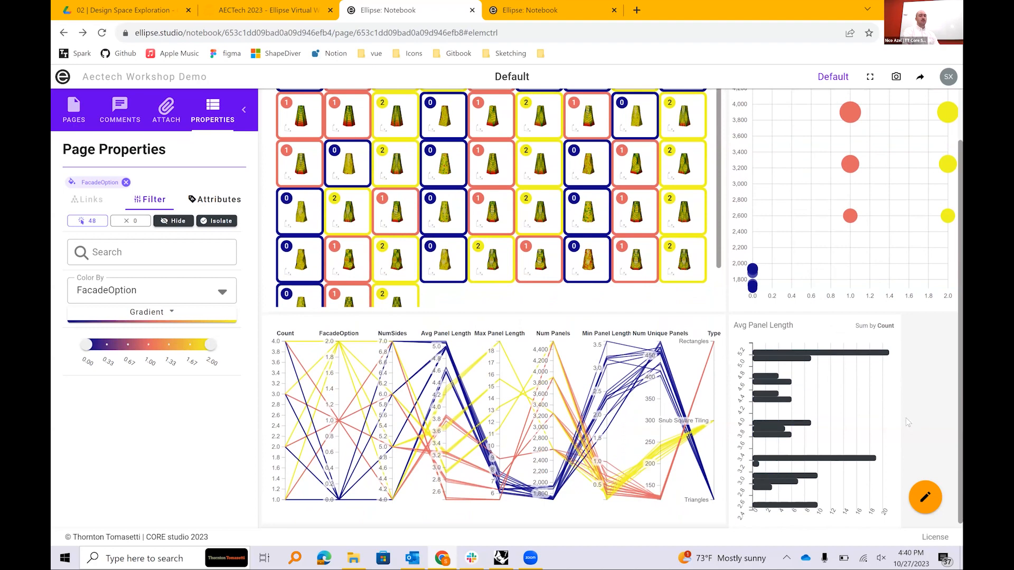
pyautogui.scroll(1, 906, 418)
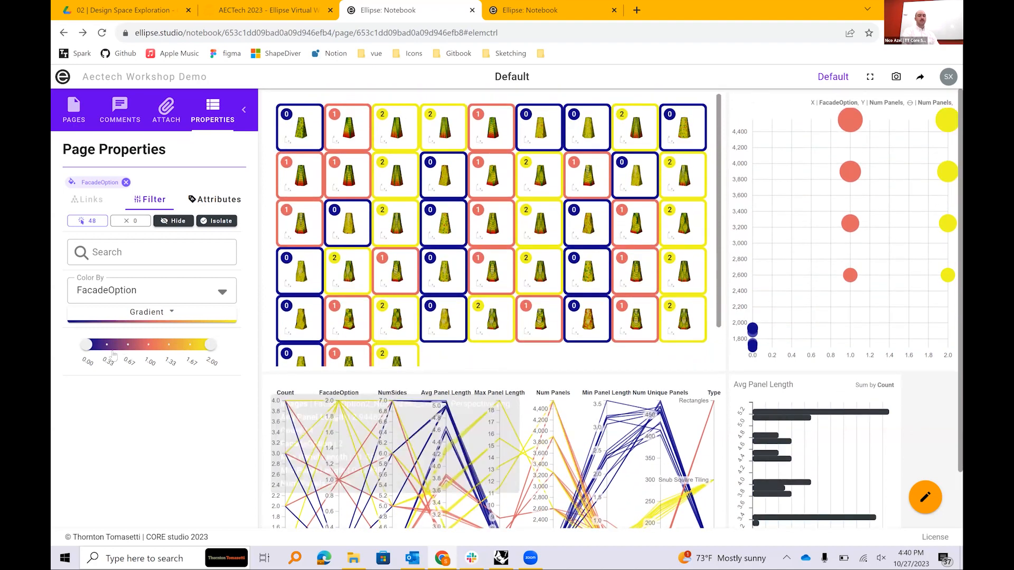
# Test narrowing the FacadeOption color gradient from both ends and restore its full range of 0.00 to 2.00
pyautogui.moveTo(87, 345); pyautogui.dragTo(143, 345)
pyautogui.moveTo(210, 344); pyautogui.dragTo(189, 344)
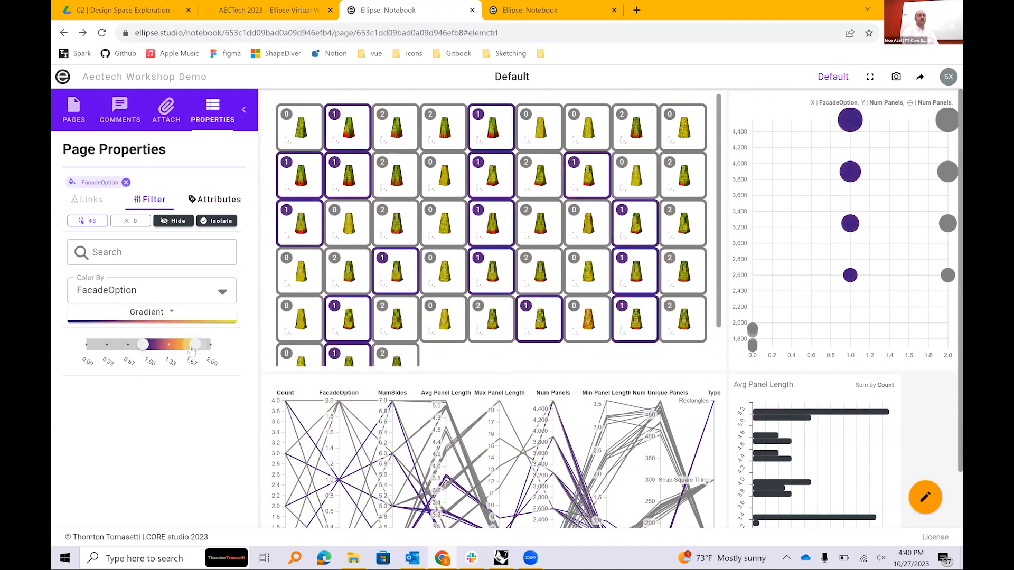
pyautogui.moveTo(141, 346); pyautogui.dragTo(109, 347)
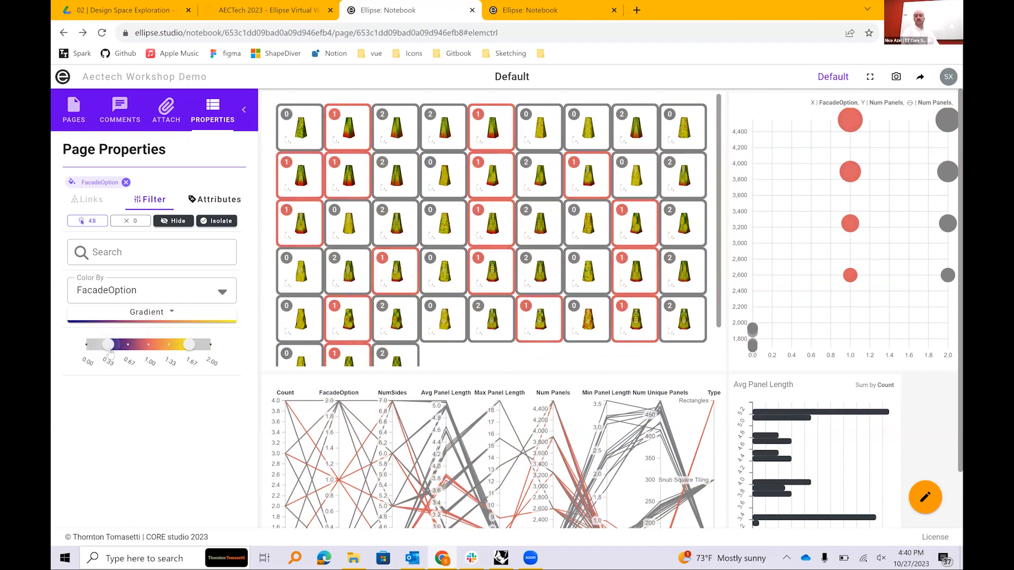
pyautogui.moveTo(108, 347); pyautogui.dragTo(87, 345)
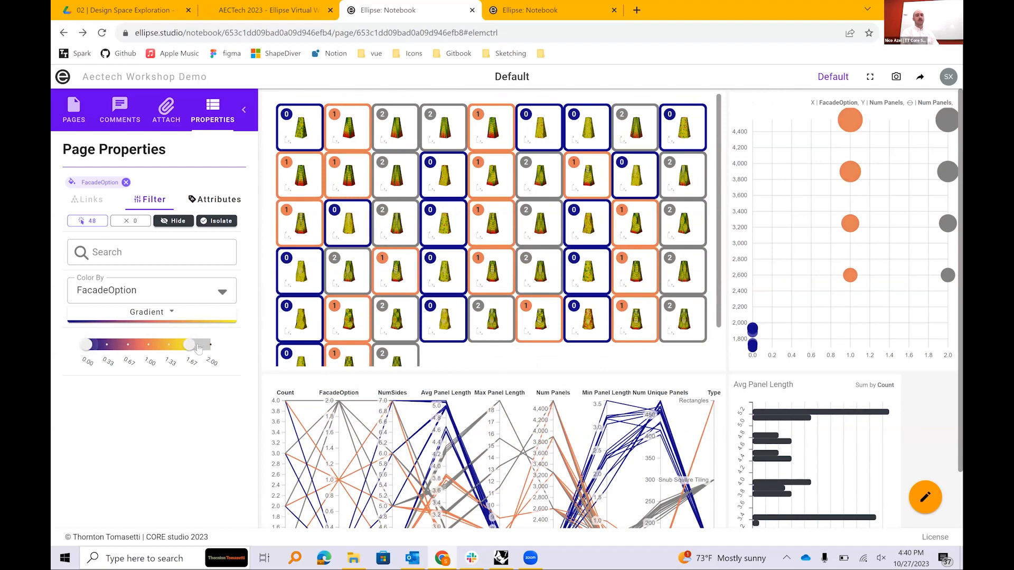
pyautogui.moveTo(193, 348); pyautogui.dragTo(211, 346)
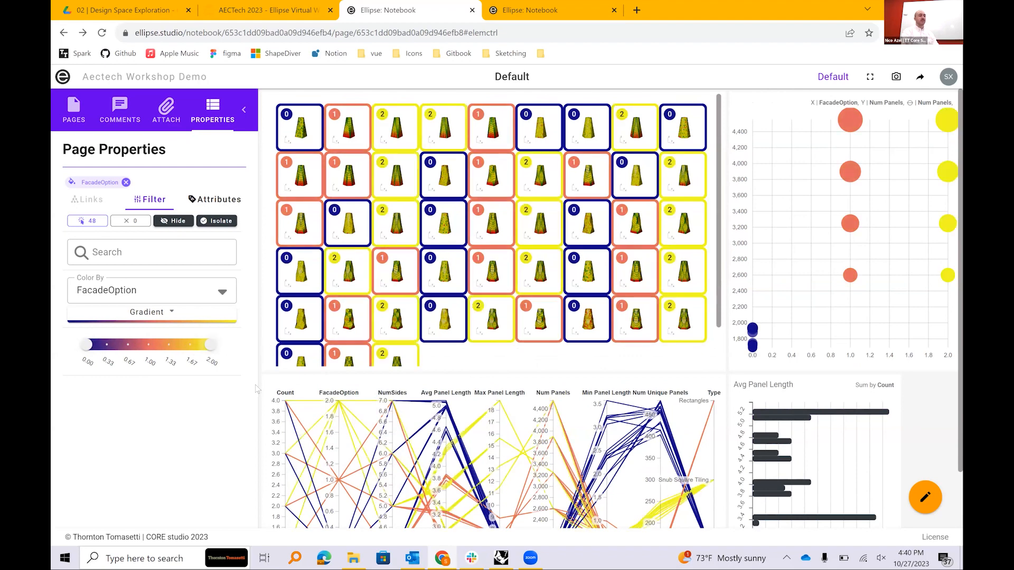
pyautogui.scroll(-2, 278, 399)
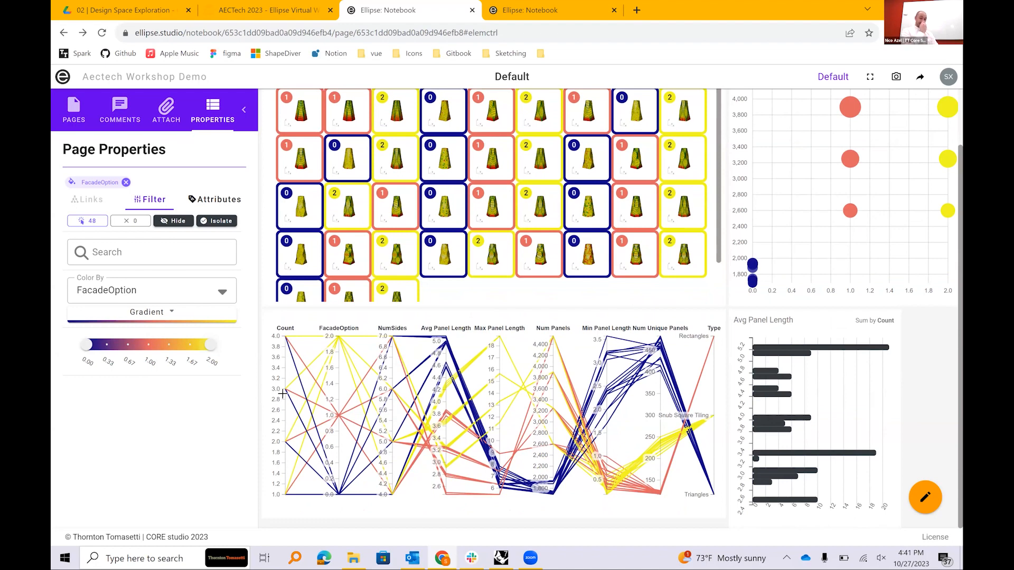
pyautogui.scroll(2, 282, 394)
pyautogui.scroll(-2, 282, 394)
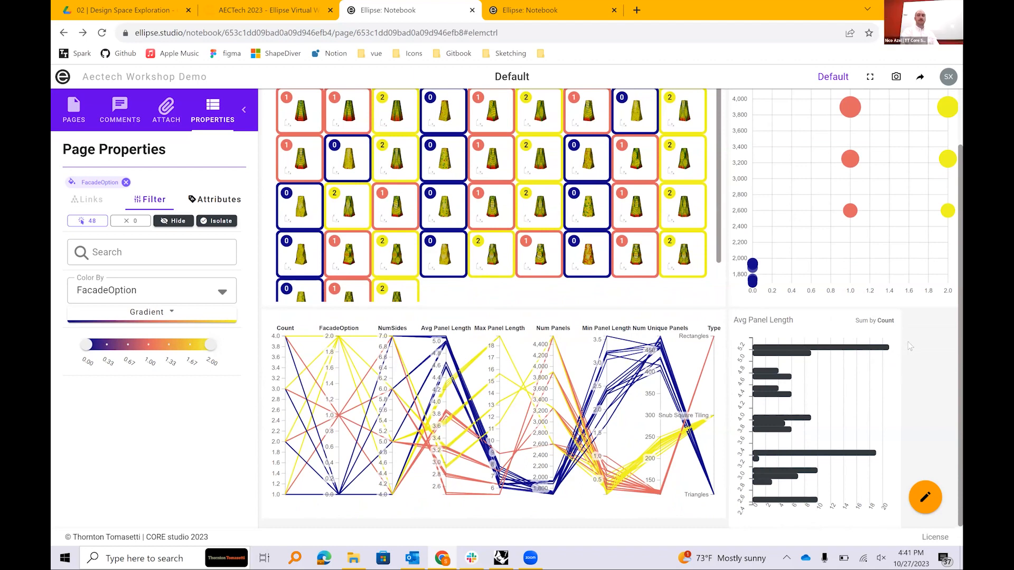
pyautogui.scroll(2, 907, 341)
pyautogui.scroll(-2, 908, 341)
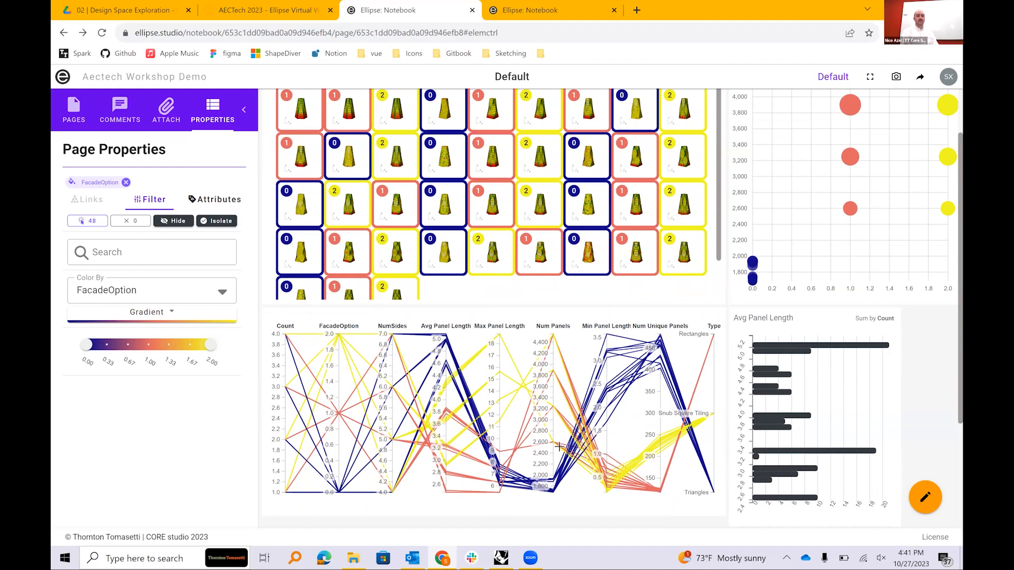
# Brush the parallel chart's Num Panels axis from about 2,400 to 4,300 and its Avg Panel Length axis from about 3.1 to 3.4
pyautogui.moveTo(552, 453)
pyautogui.mouseDown()
pyautogui.moveTo(529, 334)
pyautogui.moveTo(530, 347)
pyautogui.mouseUp()
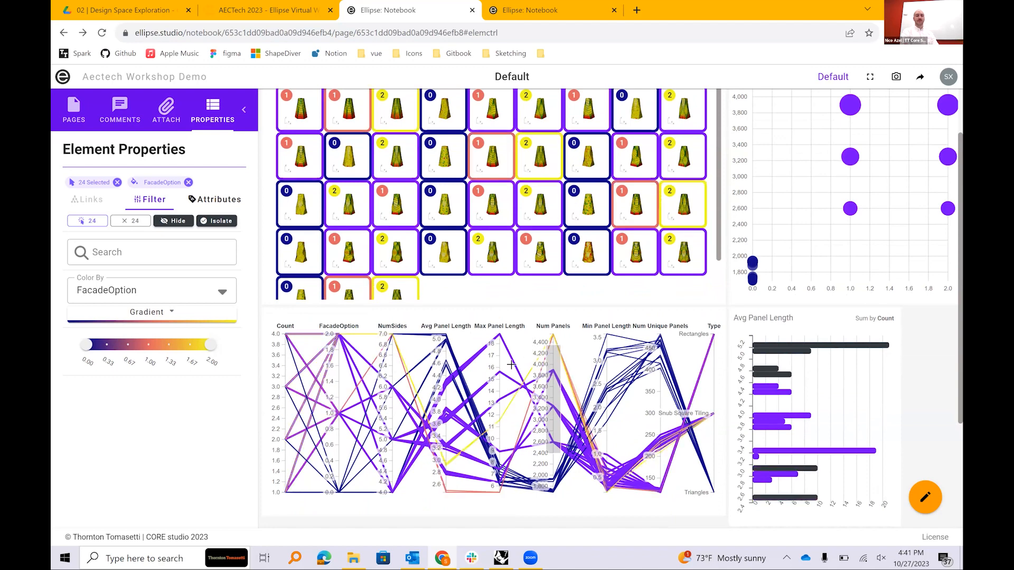
pyautogui.moveTo(448, 453); pyautogui.dragTo(450, 435)
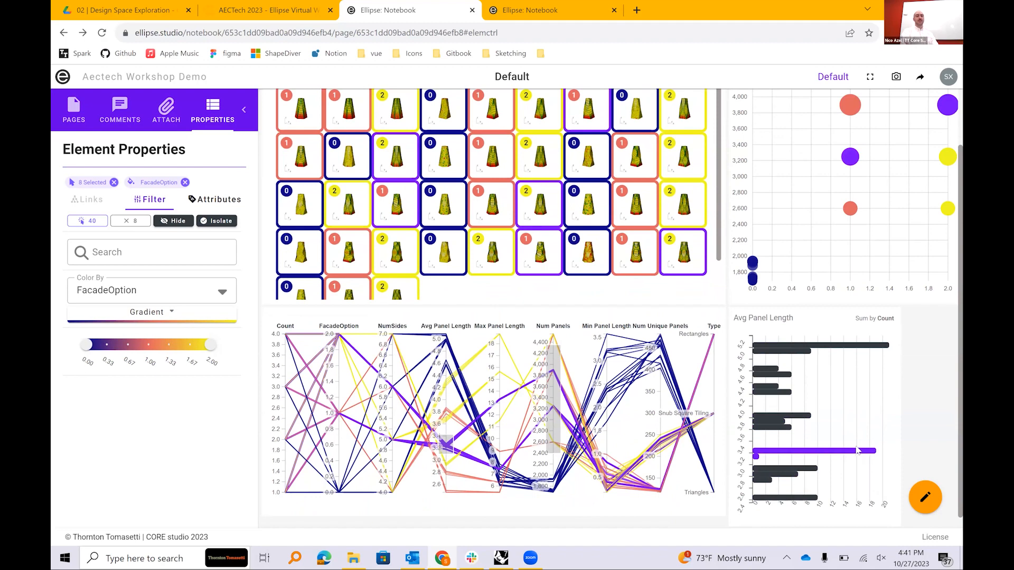
pyautogui.scroll(1, 858, 450)
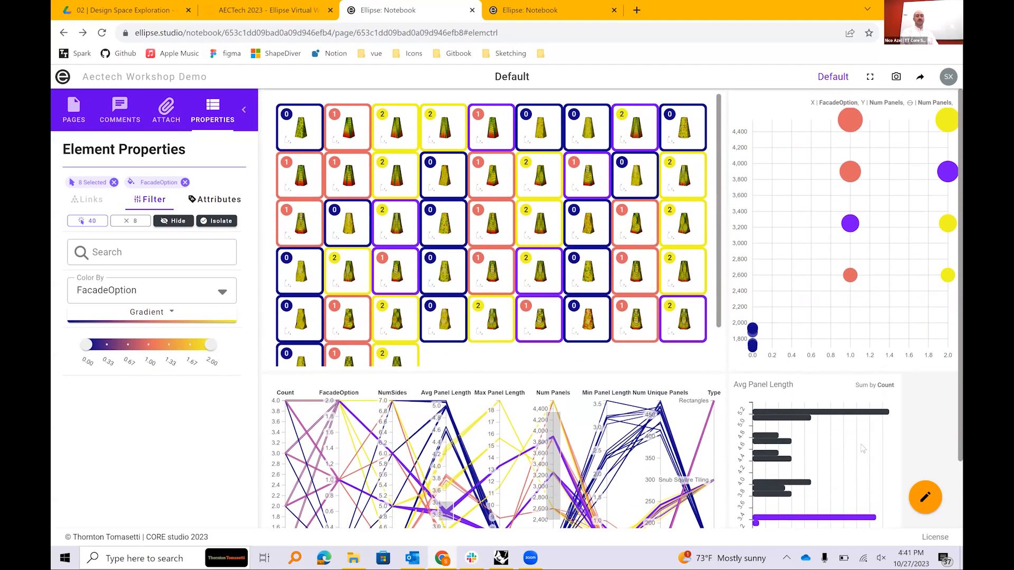
# Examine the histogram bar for Avg Panel Length 3.8 to 3.9 and its matching elements in the other widgets
pyautogui.scroll(-1, 864, 449)
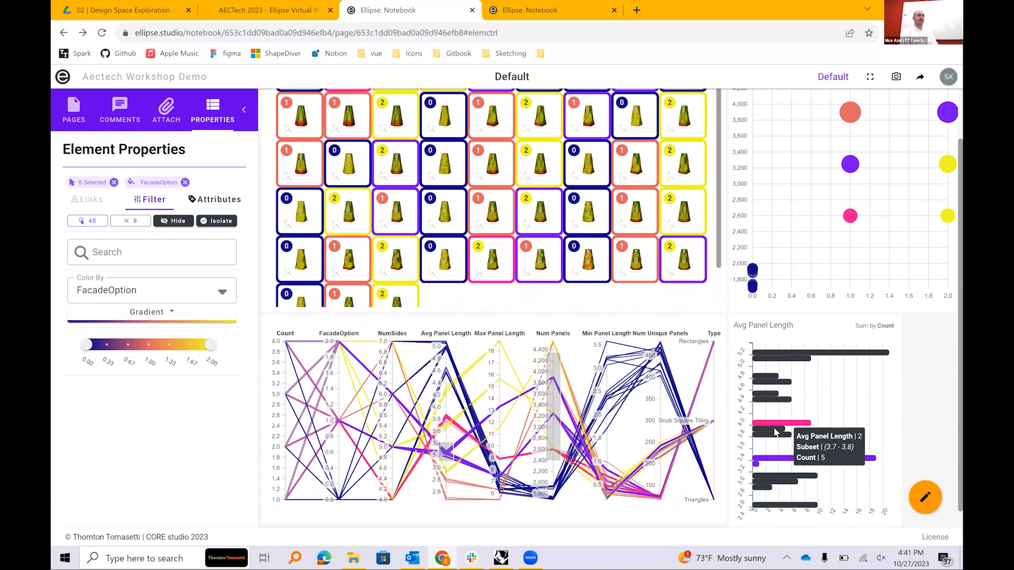
pyautogui.moveTo(800, 425)
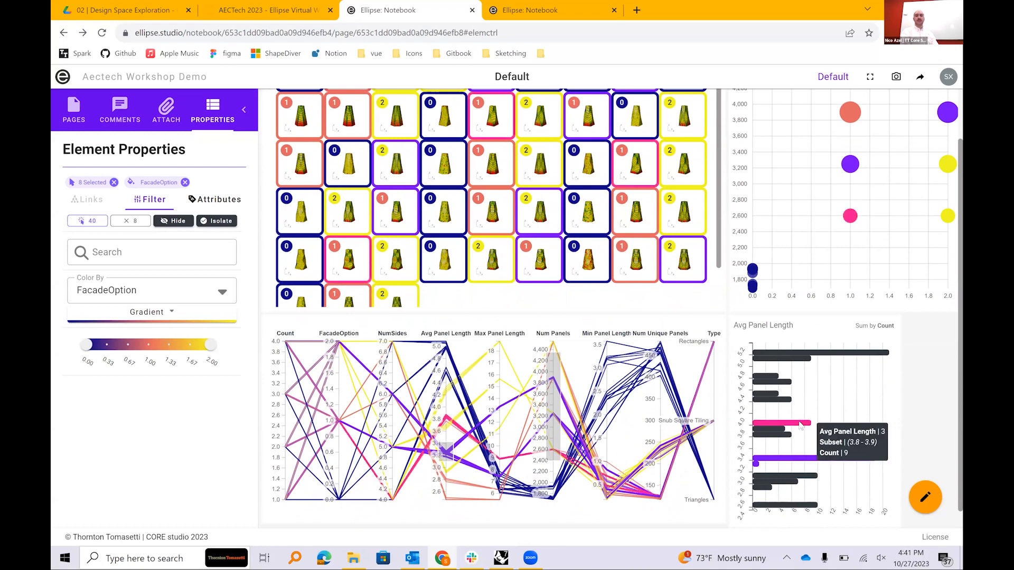
pyautogui.scroll(1, 824, 424)
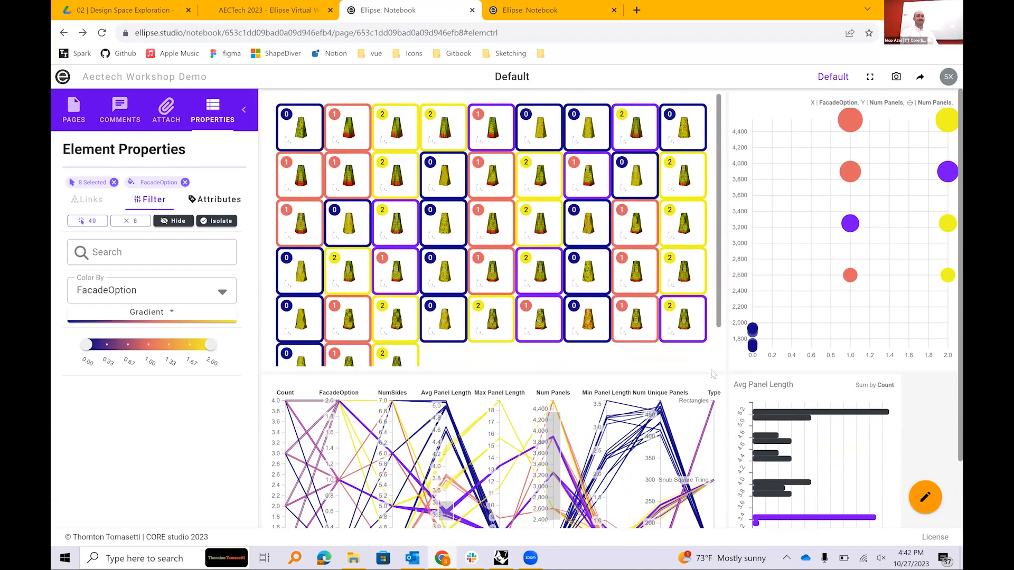
pyautogui.moveTo(719, 308)
pyautogui.mouseDown()
pyautogui.moveTo(719, 348)
pyautogui.moveTo(718, 297)
pyautogui.mouseUp()
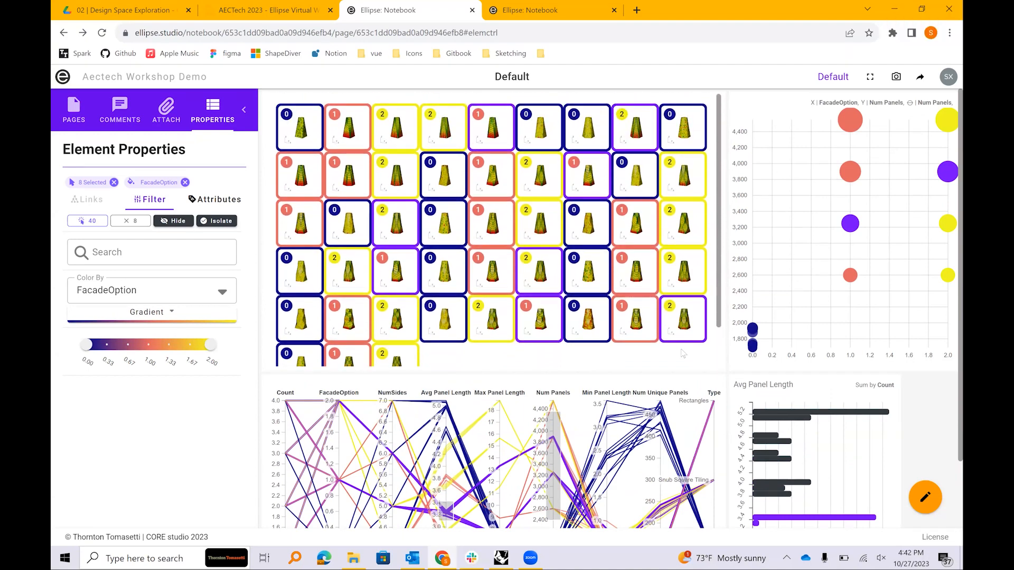
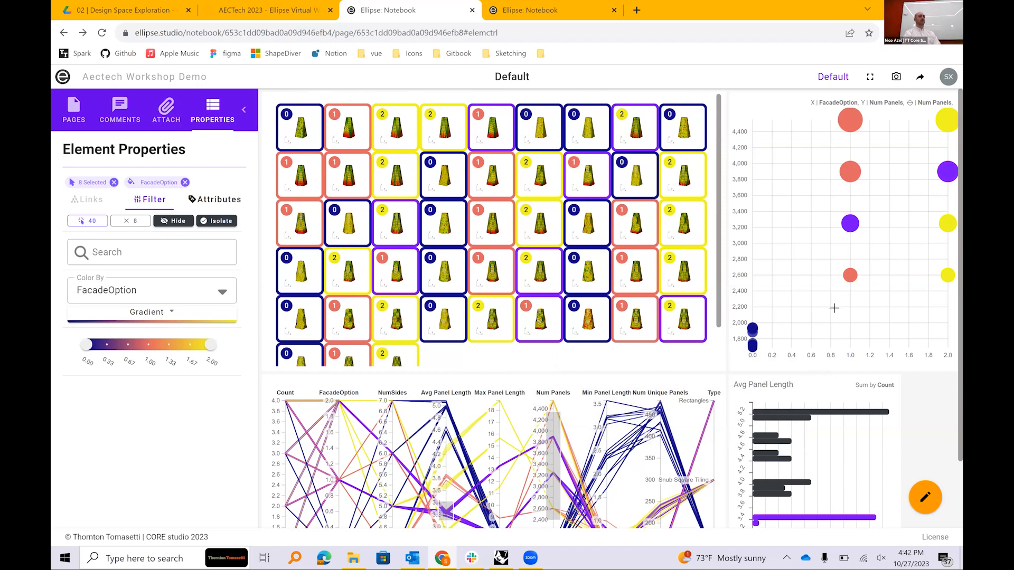
# Review the widget types available in the page's layout editor and save the layout with its widgets as they are
pyautogui.click(925, 496)
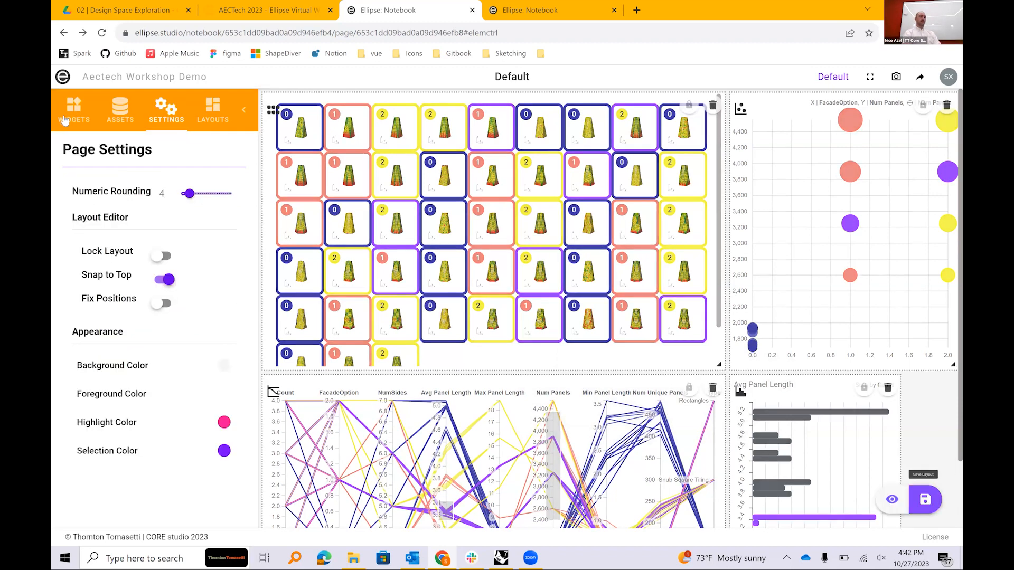
pyautogui.click(117, 110)
pyautogui.click(74, 110)
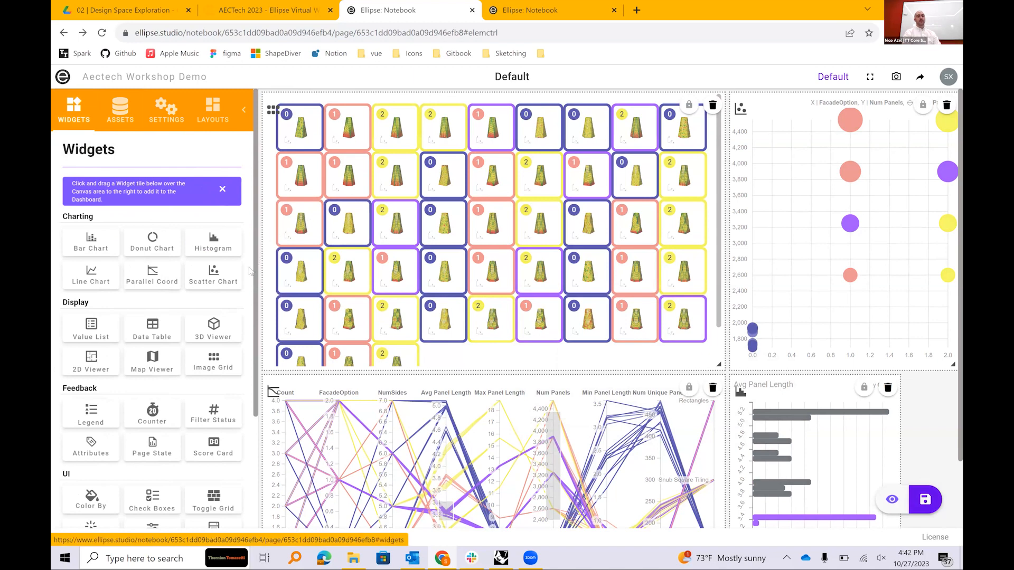
pyautogui.scroll(-1, 250, 271)
pyautogui.scroll(-2, 251, 271)
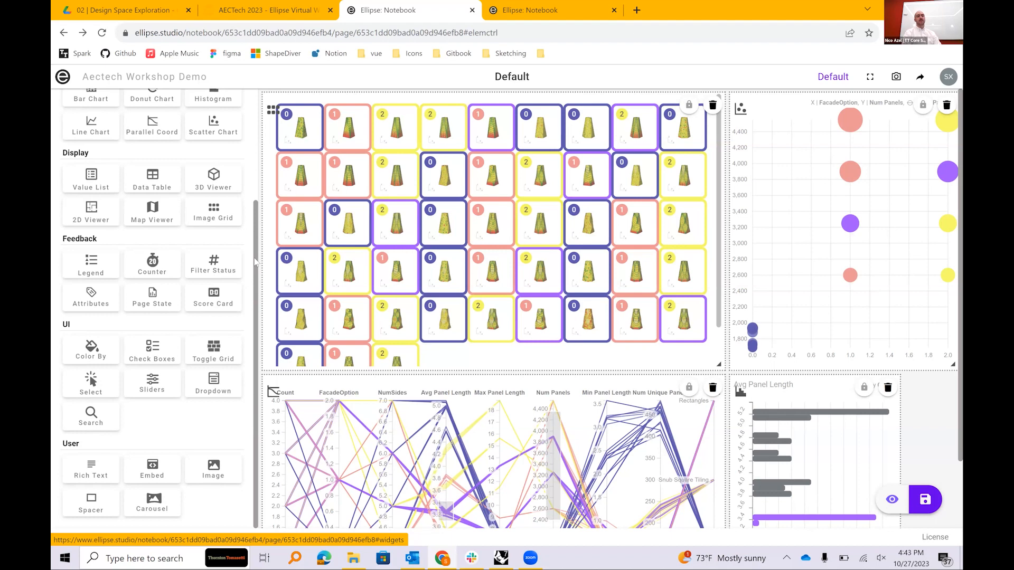
pyautogui.scroll(4, 255, 263)
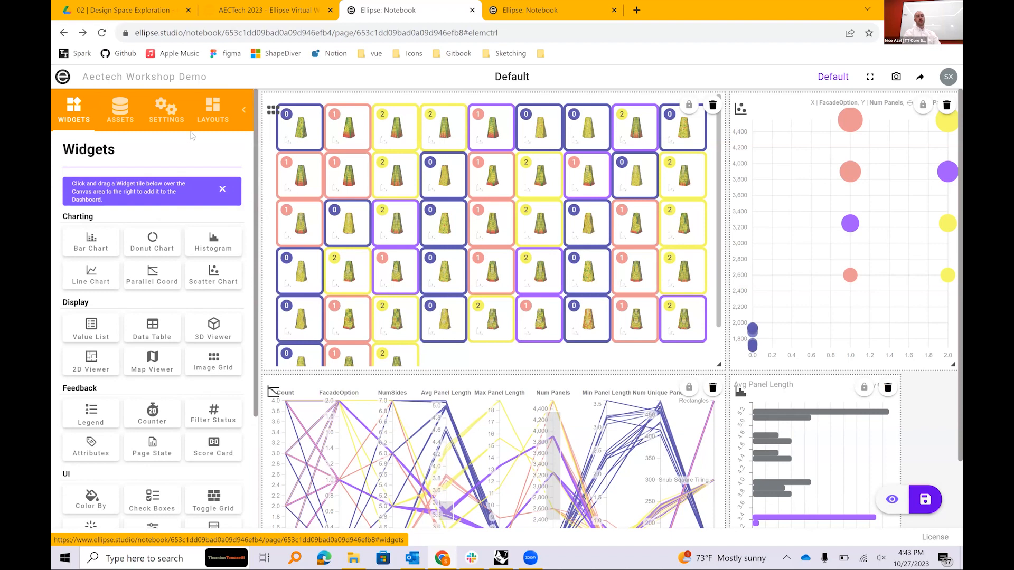
pyautogui.click(925, 499)
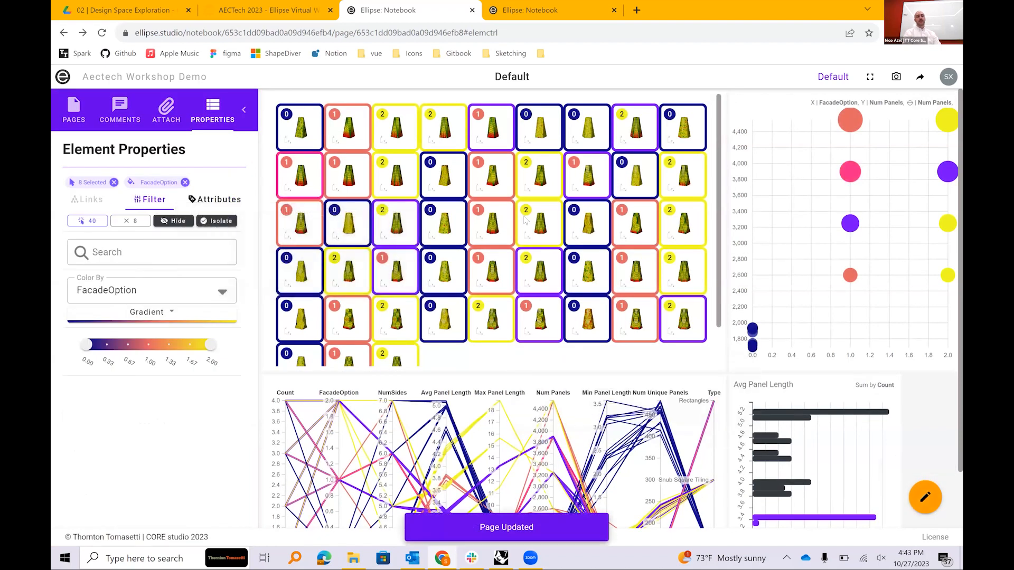
# Add the comment "I like this one" to the page
pyautogui.click(120, 113)
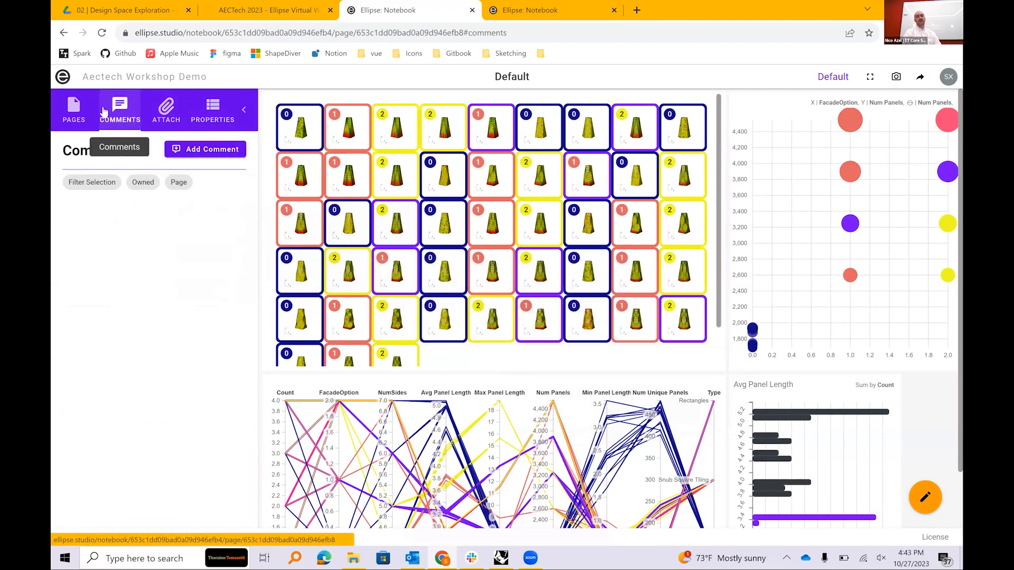
pyautogui.click(215, 158)
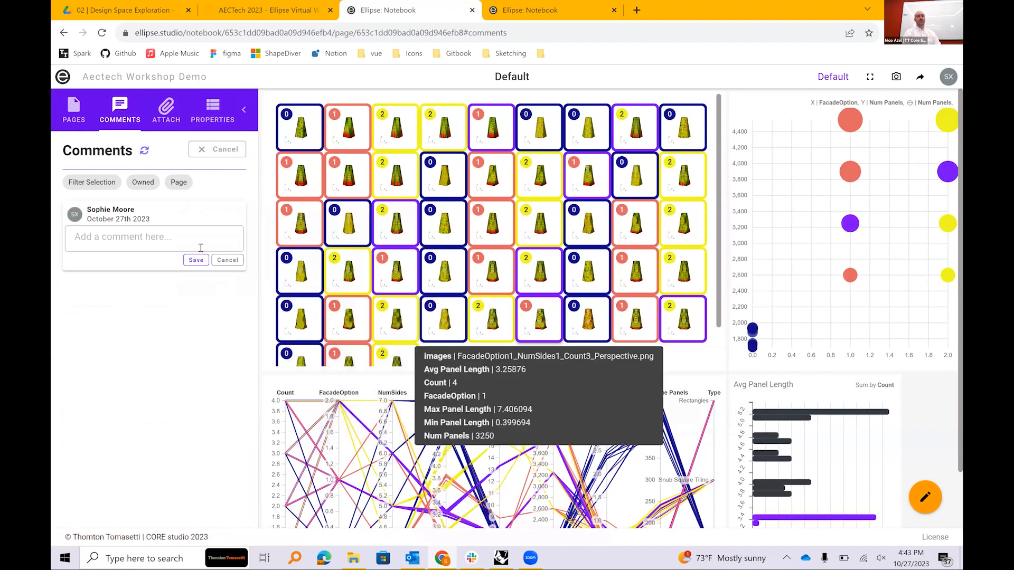
pyautogui.click(166, 244)
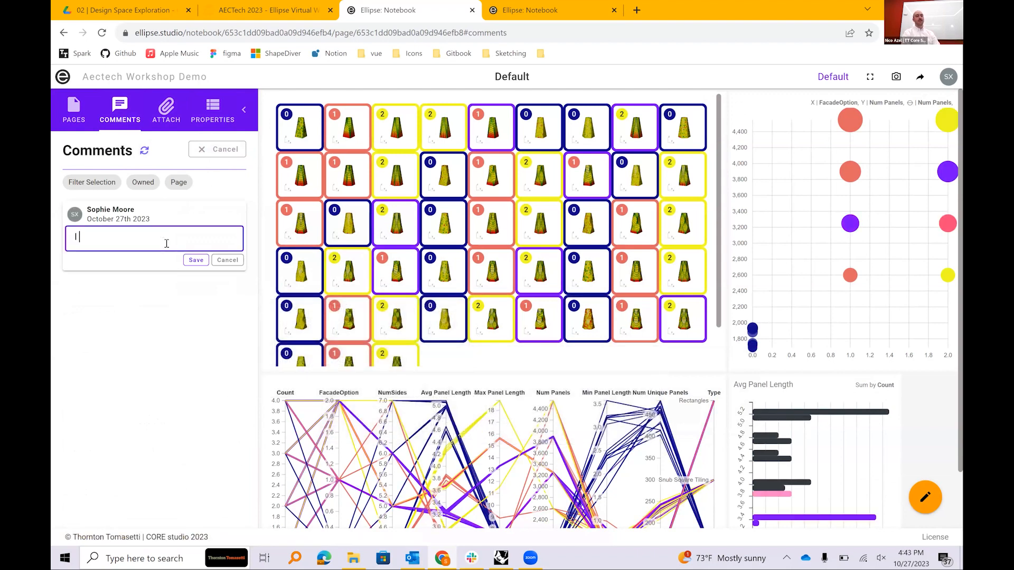
pyautogui.write('like this one')
pyautogui.click(196, 260)
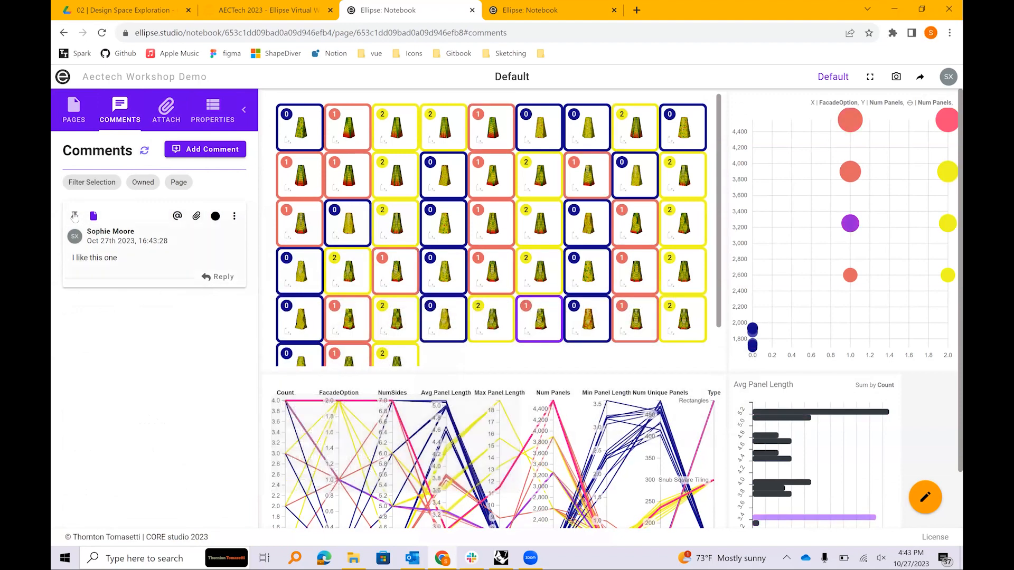
# Pin the "I like this one" comment to the selected FacadeOption1_NumSides1_Count3 image and recall that element through the comment
pyautogui.click(75, 216)
pyautogui.click(114, 238)
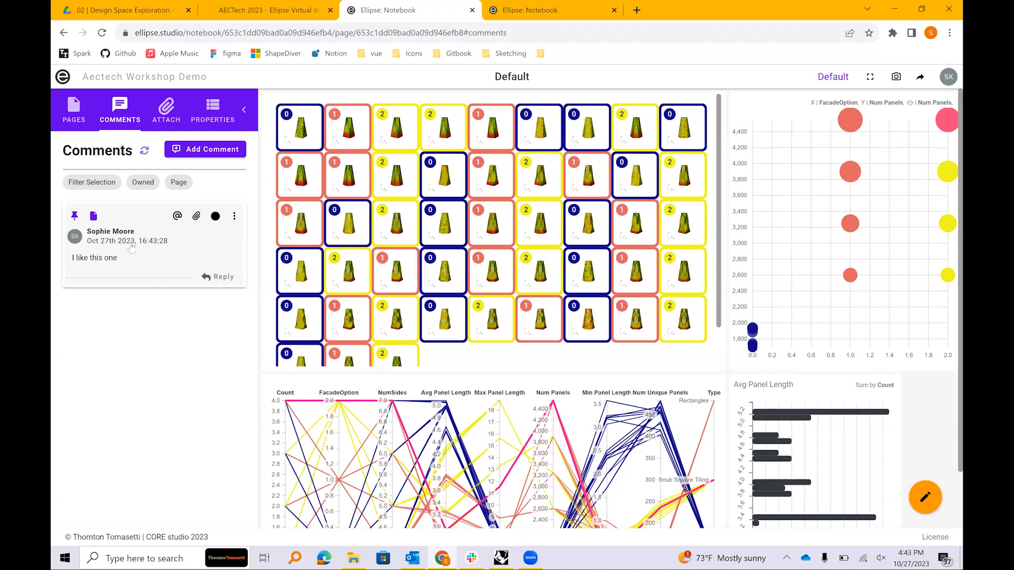
pyautogui.click(149, 261)
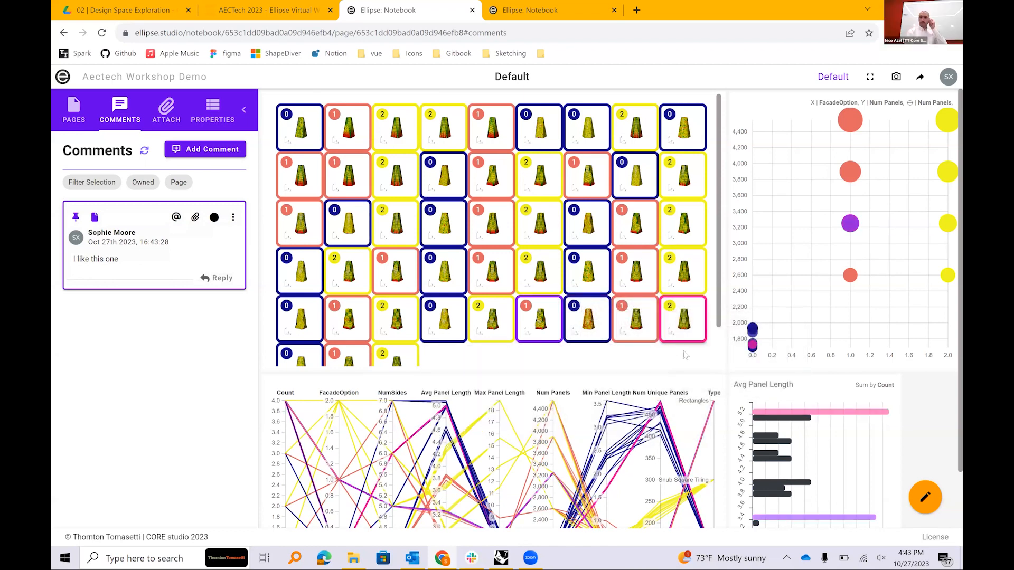
pyautogui.scroll(-2, 732, 363)
pyautogui.scroll(2, 731, 363)
pyautogui.scroll(-1, 730, 363)
pyautogui.scroll(1, 730, 363)
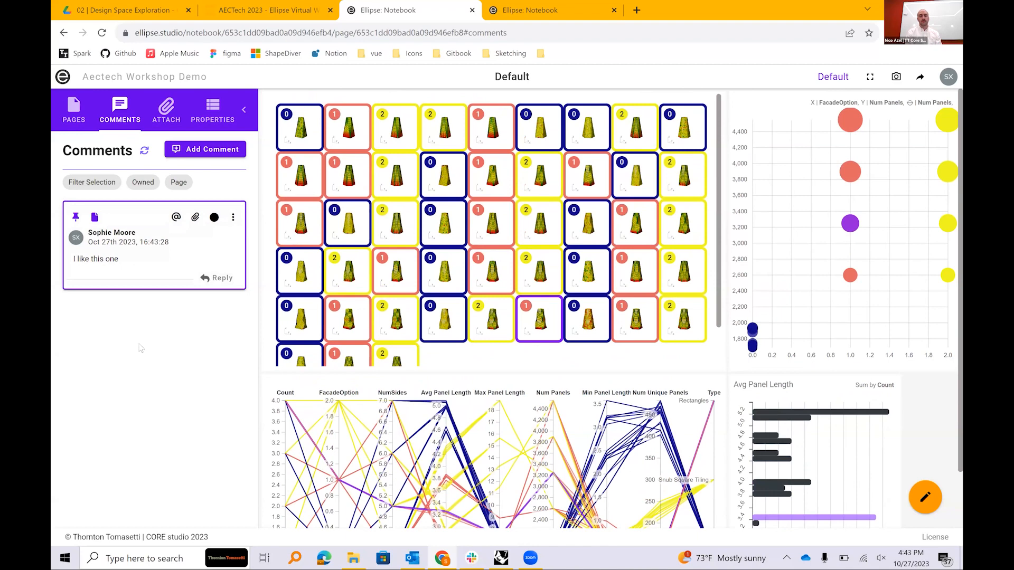
pyautogui.scroll(-1, 730, 342)
pyautogui.scroll(1, 729, 342)
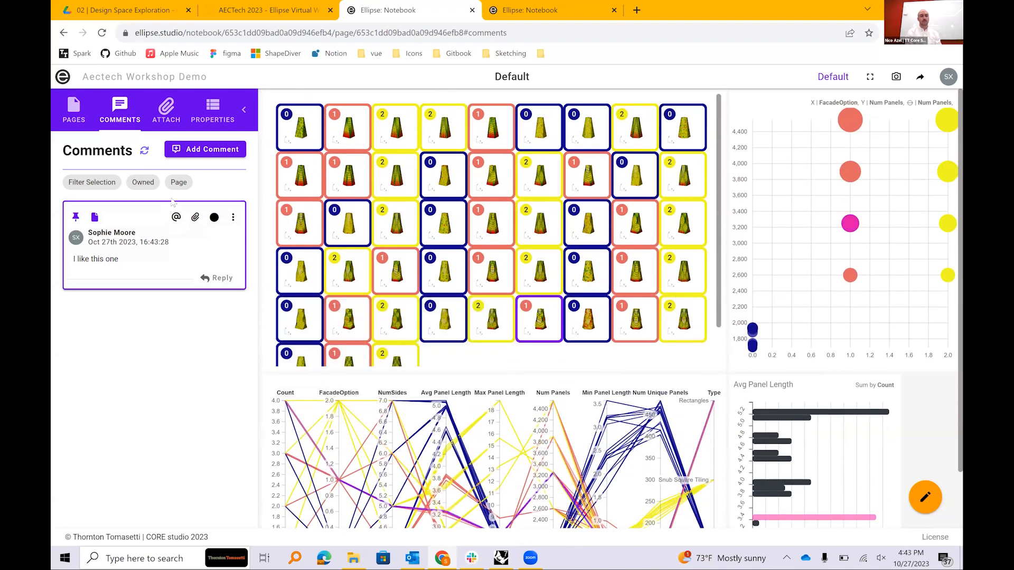
# Add a second comment reading "no this one is better"
pyautogui.click(199, 153)
pyautogui.click(180, 240)
pyautogui.write('no this one is better')
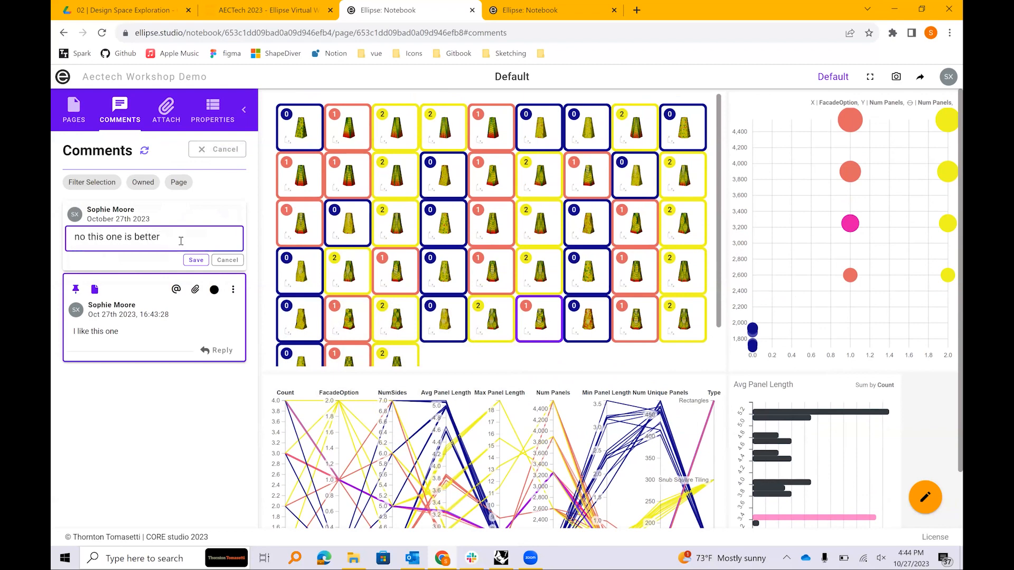
pyautogui.click(195, 259)
# Pin the "no this one is better" comment to the FacadeOption0_NumSides0_Count0 image and alternate between both comments to recall their elements
pyautogui.moveTo(312, 130)
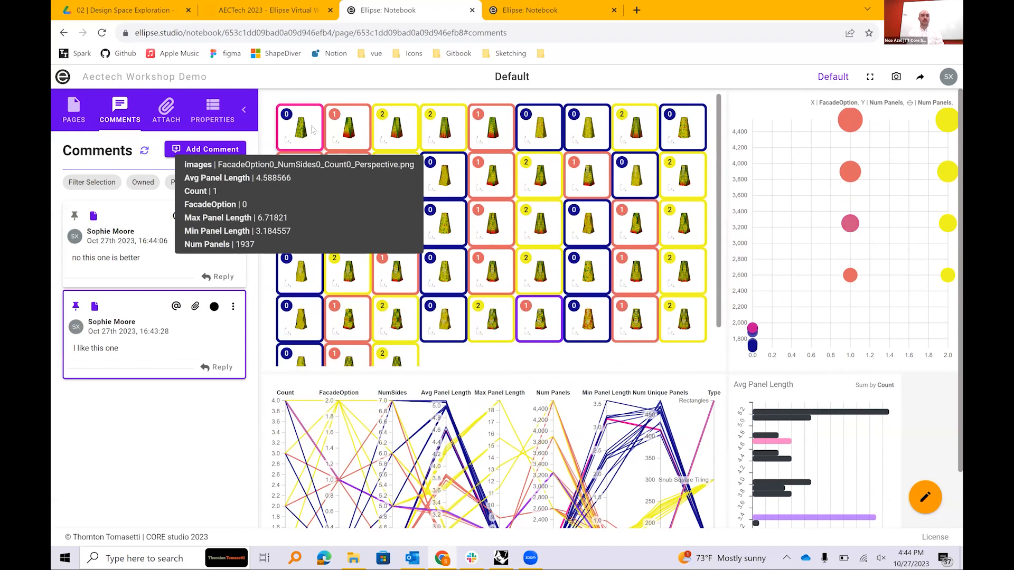
pyautogui.click(76, 216)
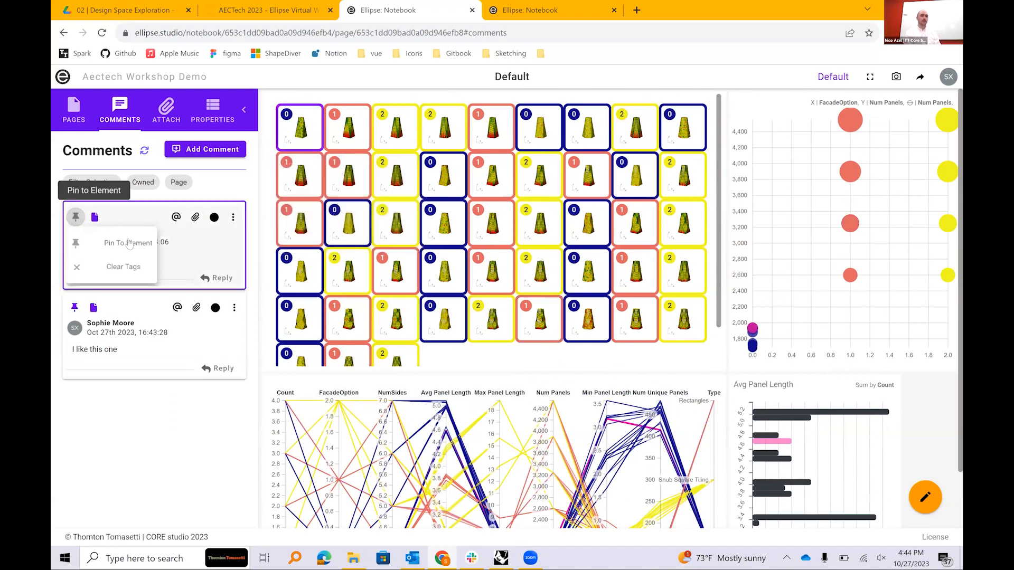
pyautogui.click(120, 243)
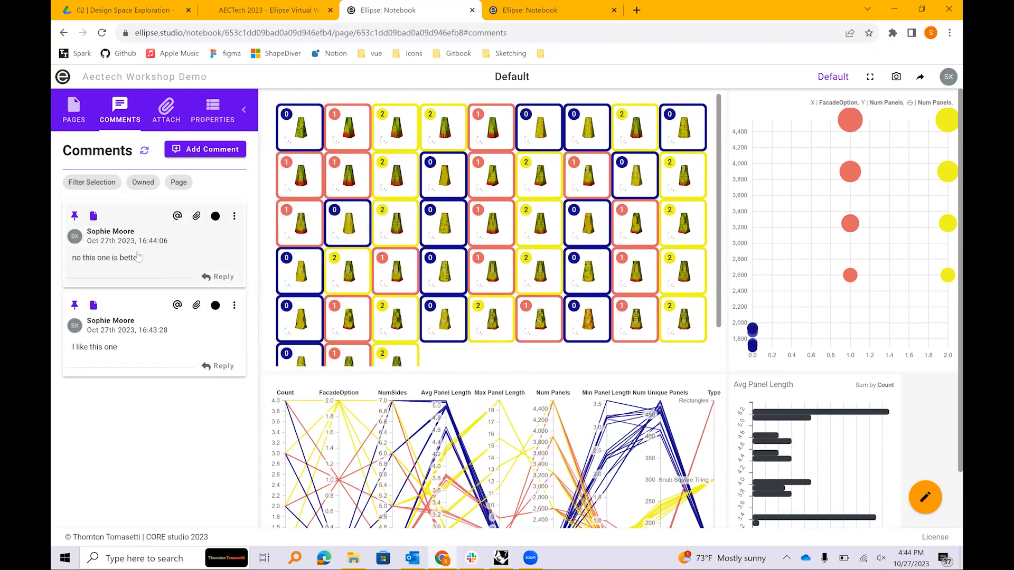
pyautogui.click(138, 257)
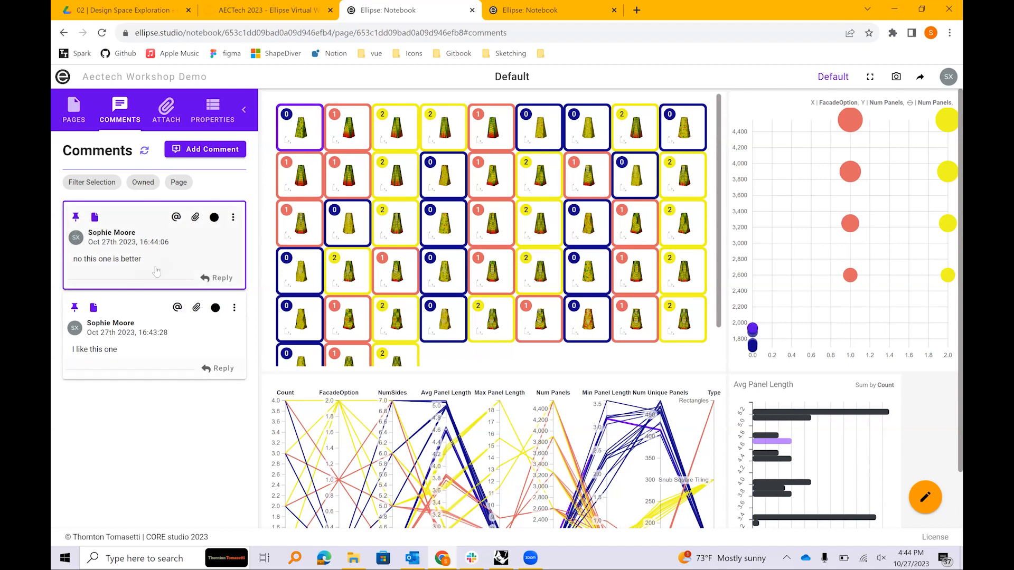
pyautogui.click(141, 357)
pyautogui.click(161, 283)
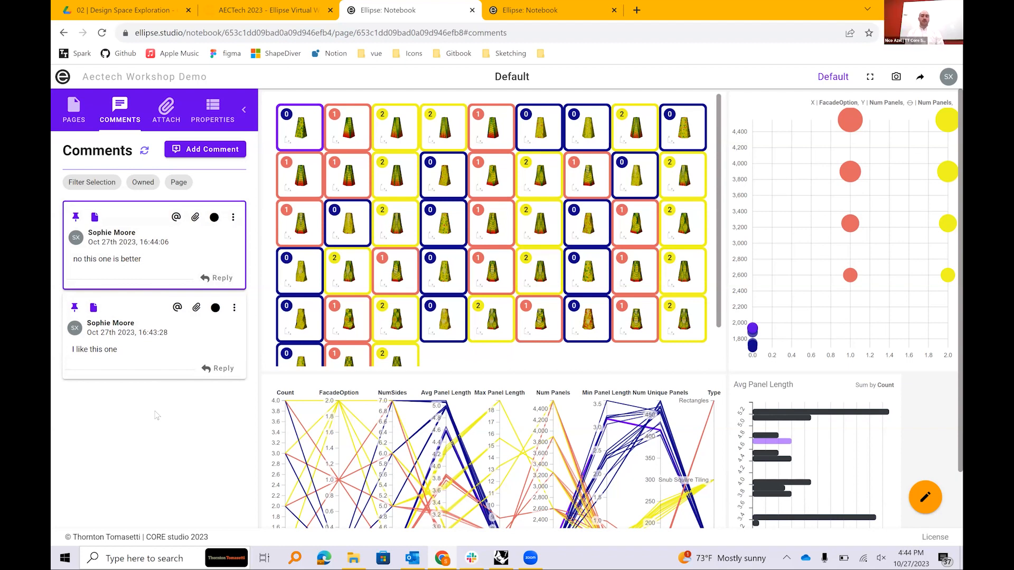
# View the status choices for the "I like this one" comment and close them without choosing one
pyautogui.click(215, 308)
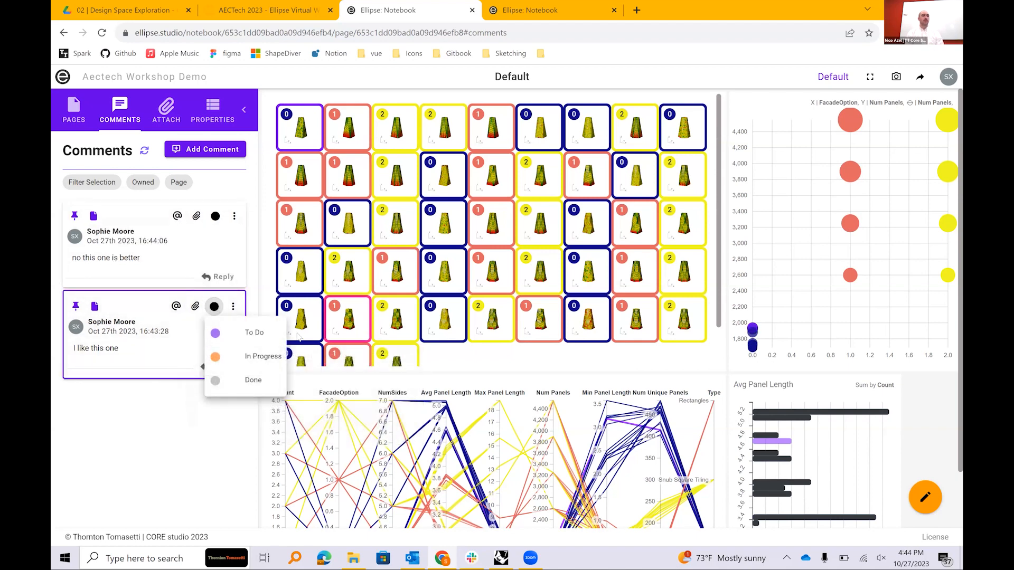
pyautogui.click(195, 431)
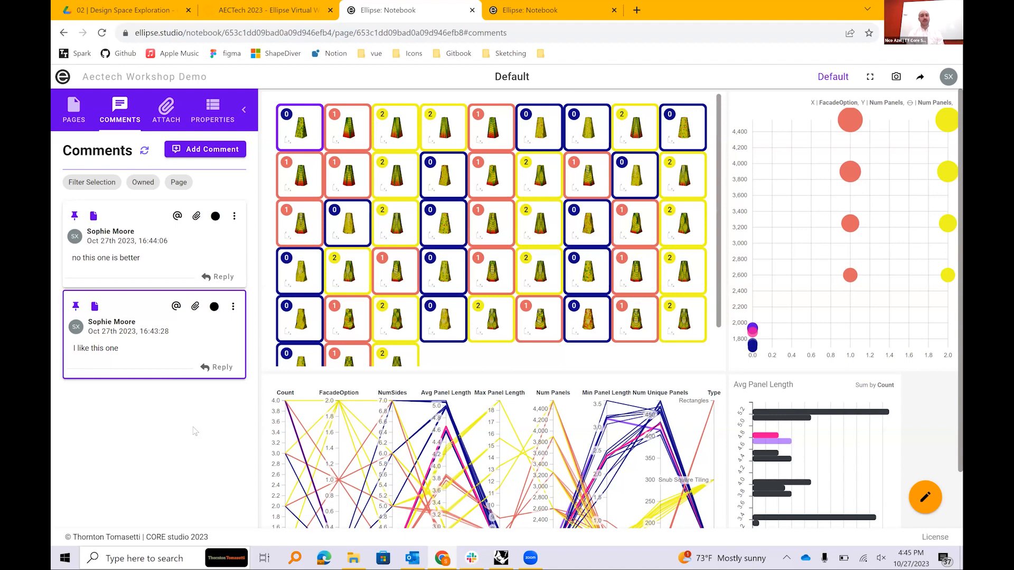
# Change the page's Selection Color to bright cyan, #0AE8FF, in the page settings
pyautogui.click(212, 114)
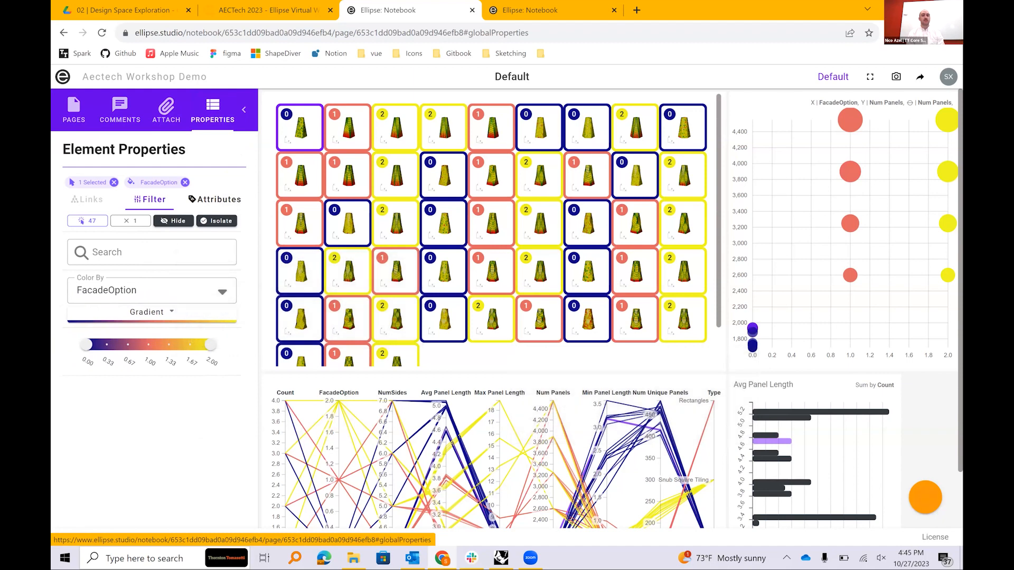
pyautogui.click(925, 497)
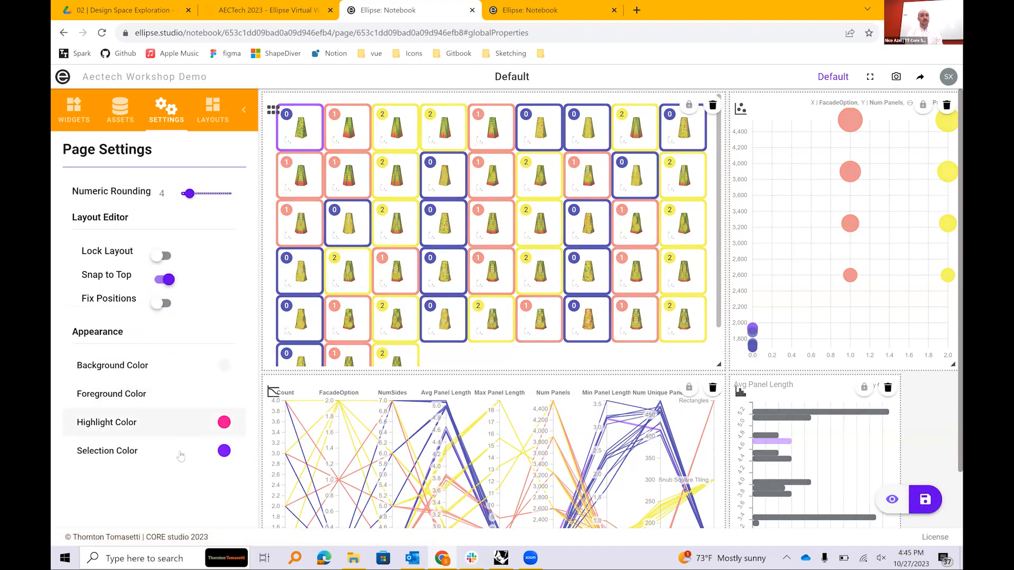
pyautogui.click(193, 460)
pyautogui.scroll(-2, 228, 446)
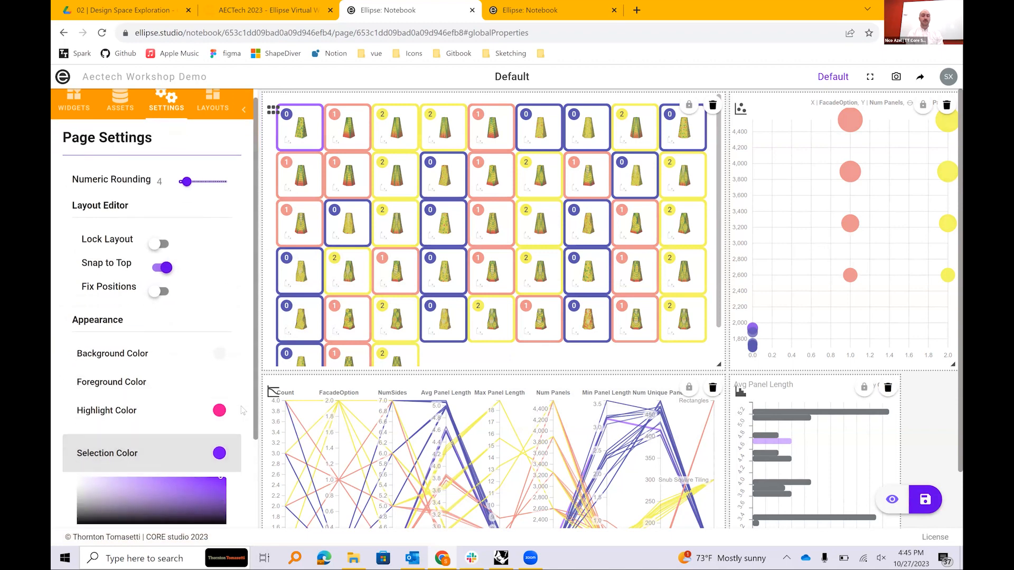
pyautogui.moveTo(191, 431); pyautogui.dragTo(169, 442)
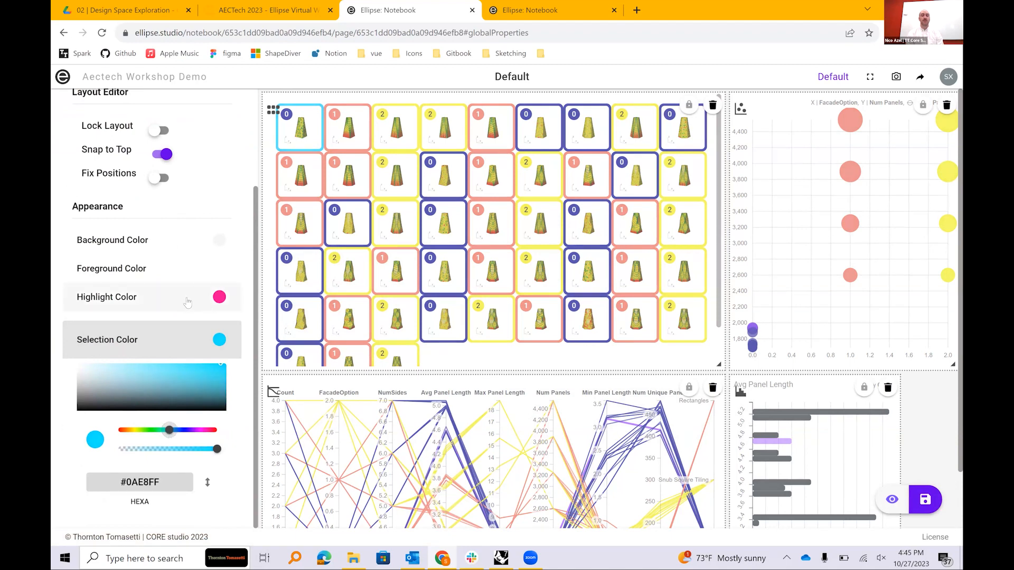
# Change the Highlight Color to pale cyan, #C2EFF0, and save the page
pyautogui.click(187, 306)
pyautogui.scroll(-2, 225, 349)
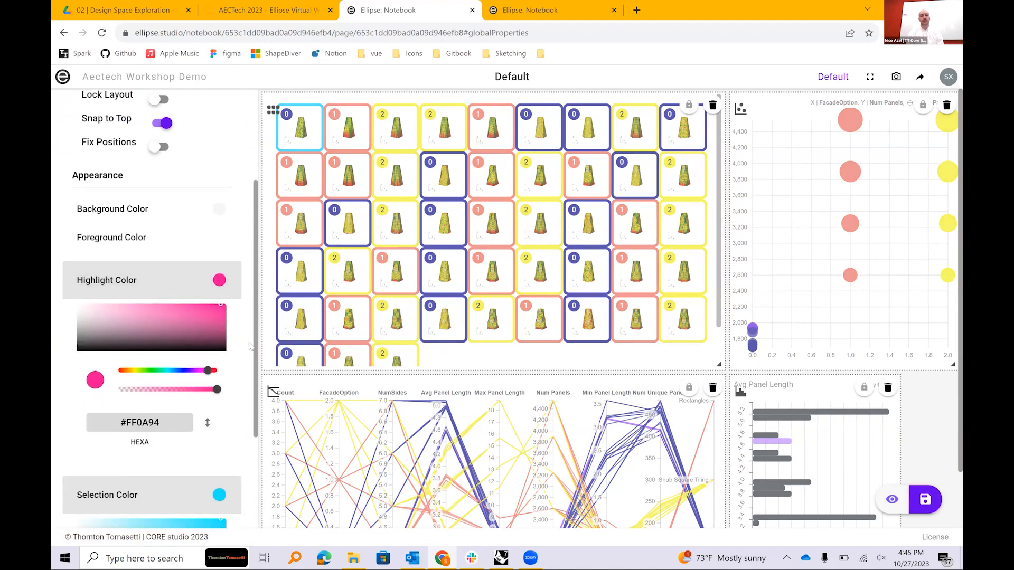
pyautogui.moveTo(207, 343); pyautogui.dragTo(168, 349)
pyautogui.moveTo(191, 277); pyautogui.dragTo(105, 278)
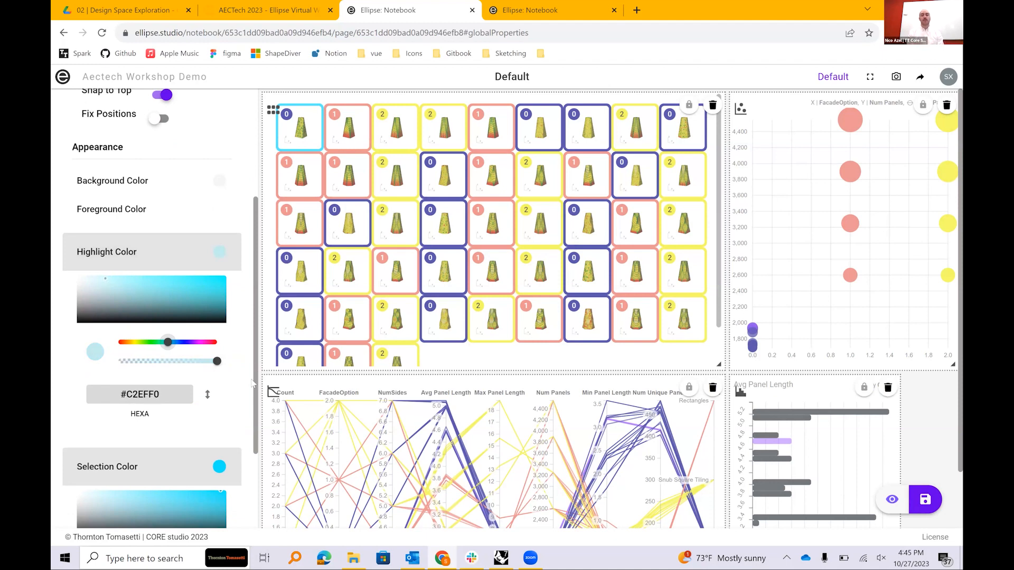
pyautogui.scroll(-1, 252, 384)
pyautogui.click(925, 499)
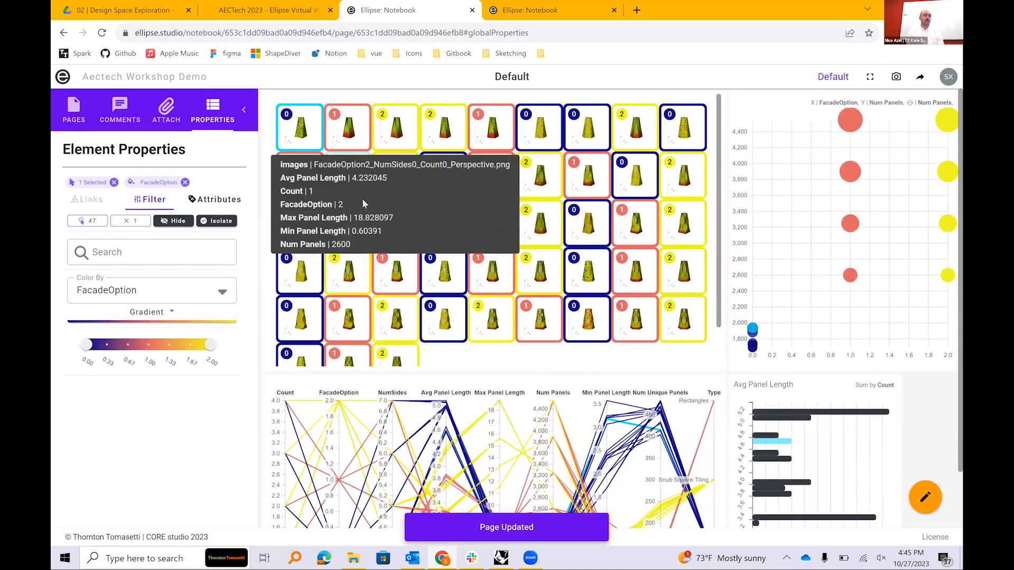
# Select several facade images one after another to check the new selection and highlight colors across the linked charts
pyautogui.click(537, 224)
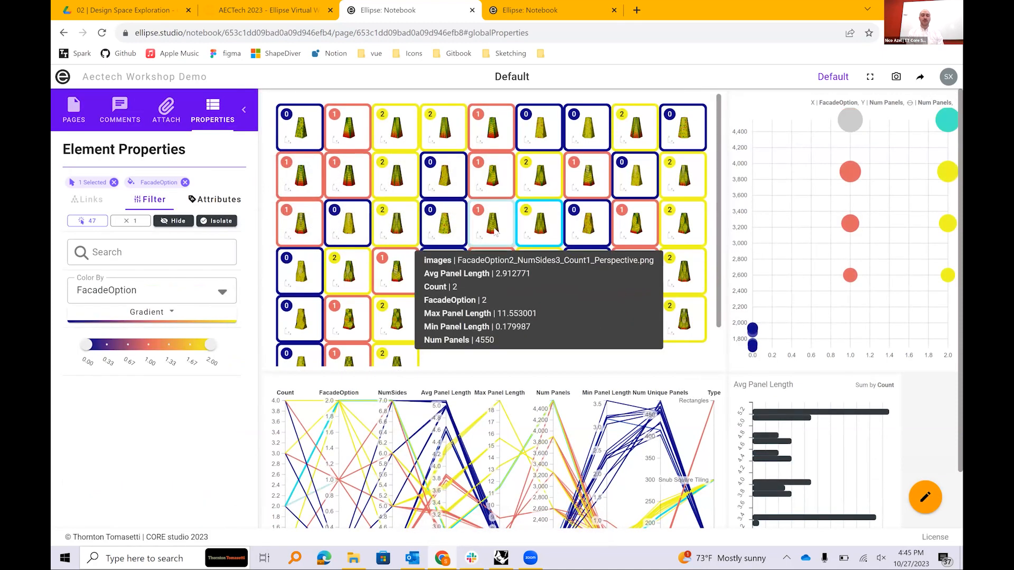
pyautogui.click(494, 231)
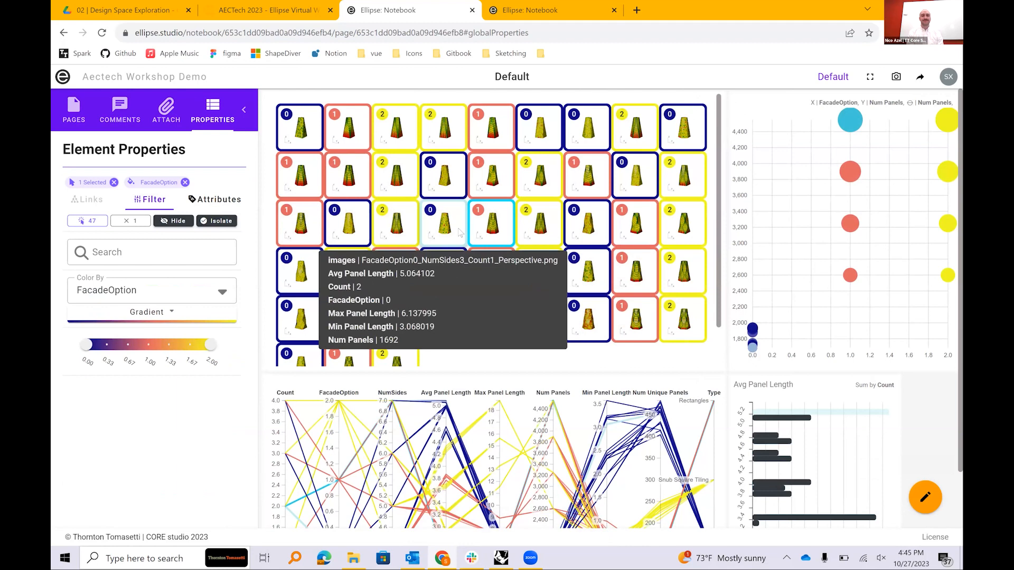
pyautogui.click(460, 234)
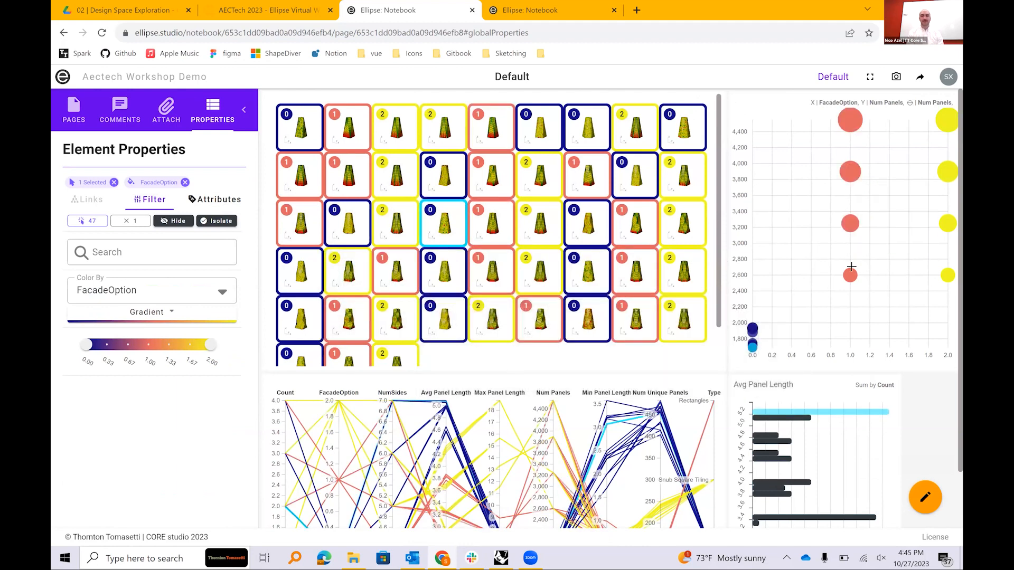
pyautogui.click(443, 325)
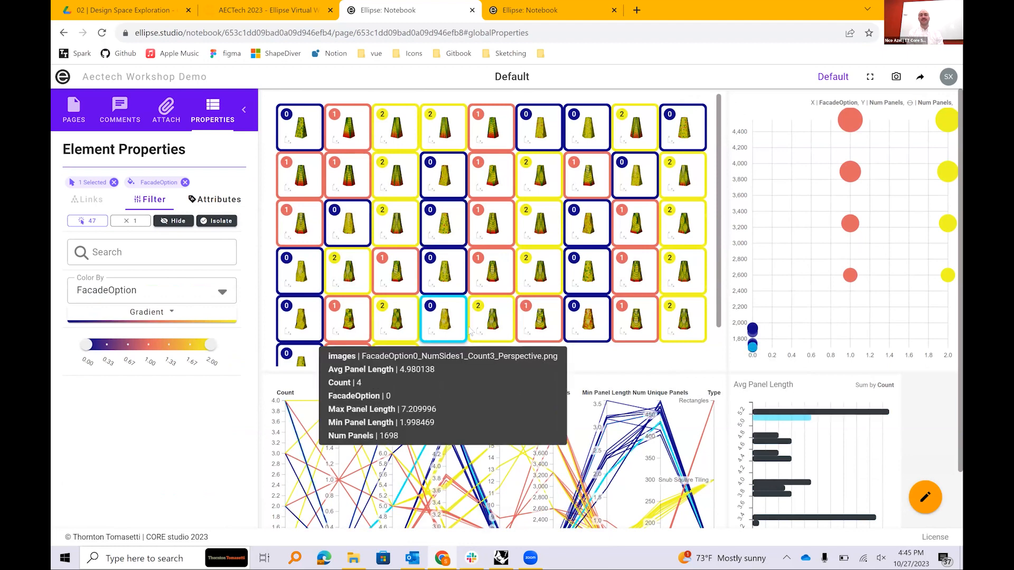
pyautogui.click(636, 330)
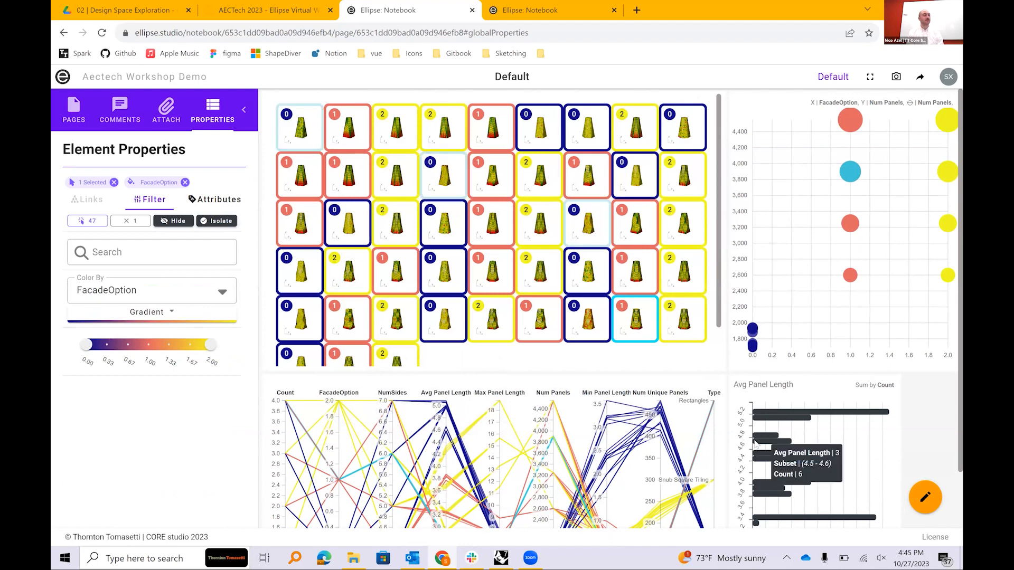
pyautogui.scroll(-1, 794, 450)
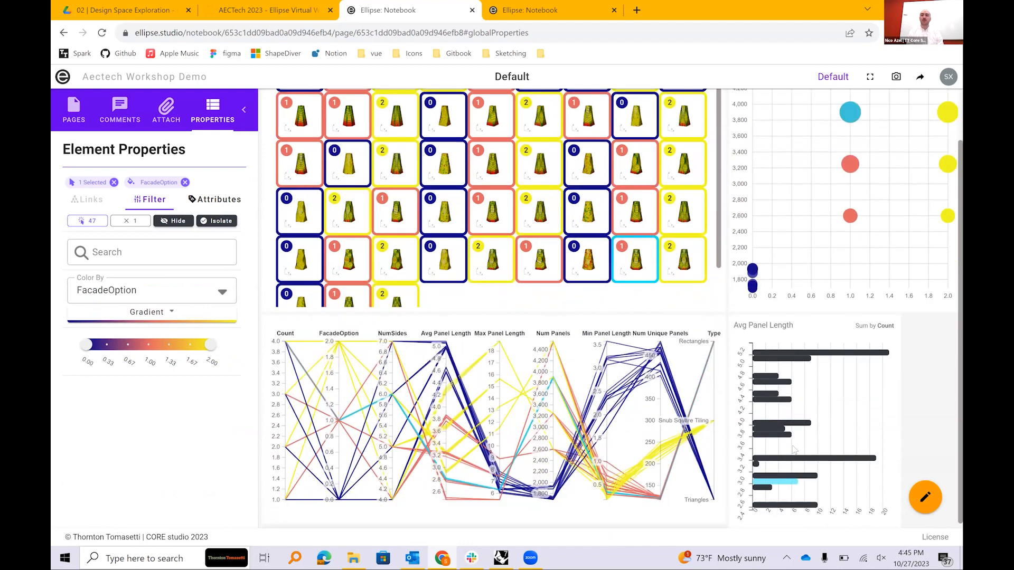
# Brush the Num Unique Panels axis of the parallel coordinates chart from about 200 to 450 to select the matching options
pyautogui.scroll(1, 794, 450)
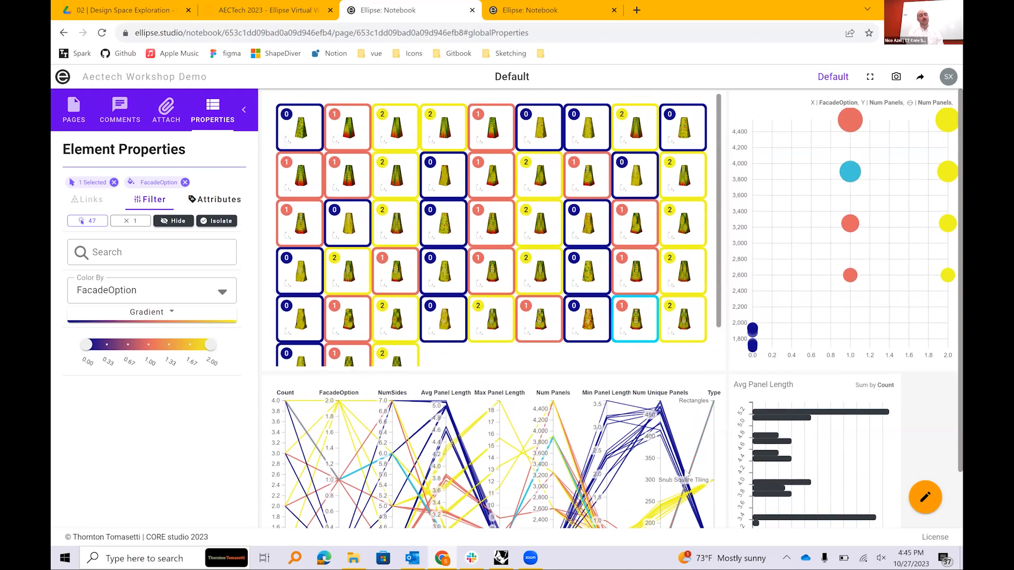
pyautogui.moveTo(666, 520); pyautogui.dragTo(649, 413)
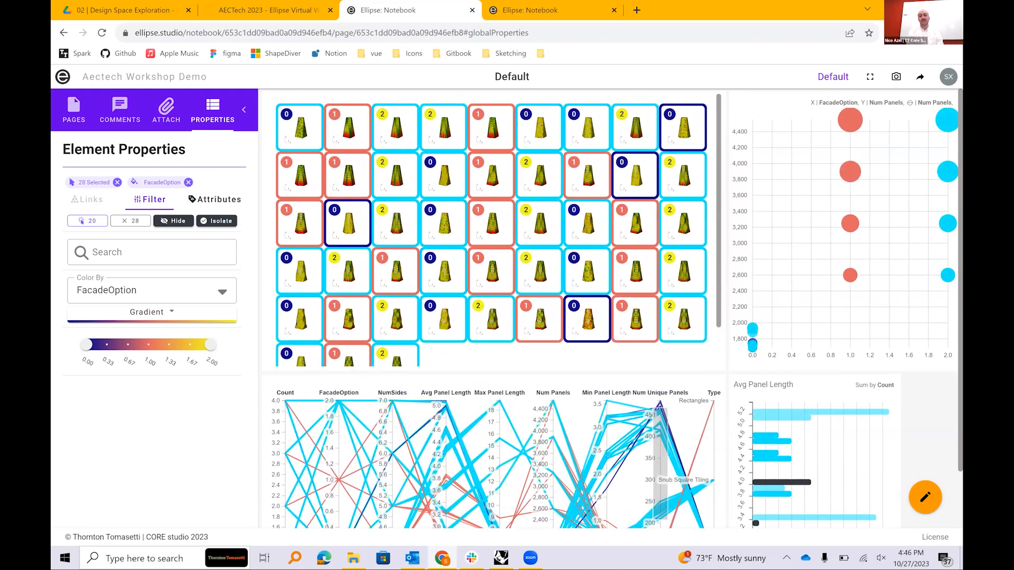
# Change the page's Background Color to light purple, #CAB3EA, in the page settings and save the page
pyautogui.click(924, 497)
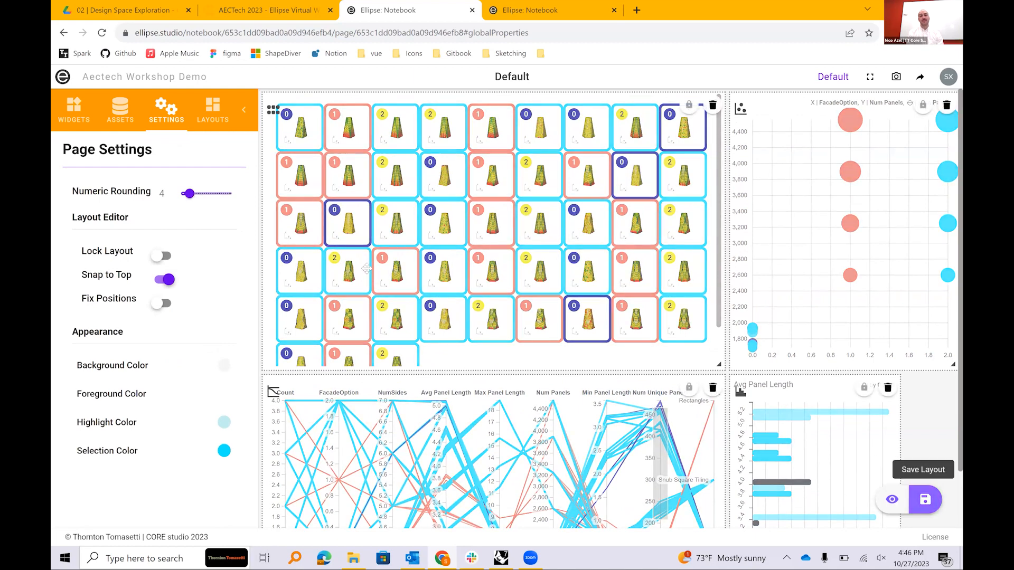
pyautogui.click(133, 366)
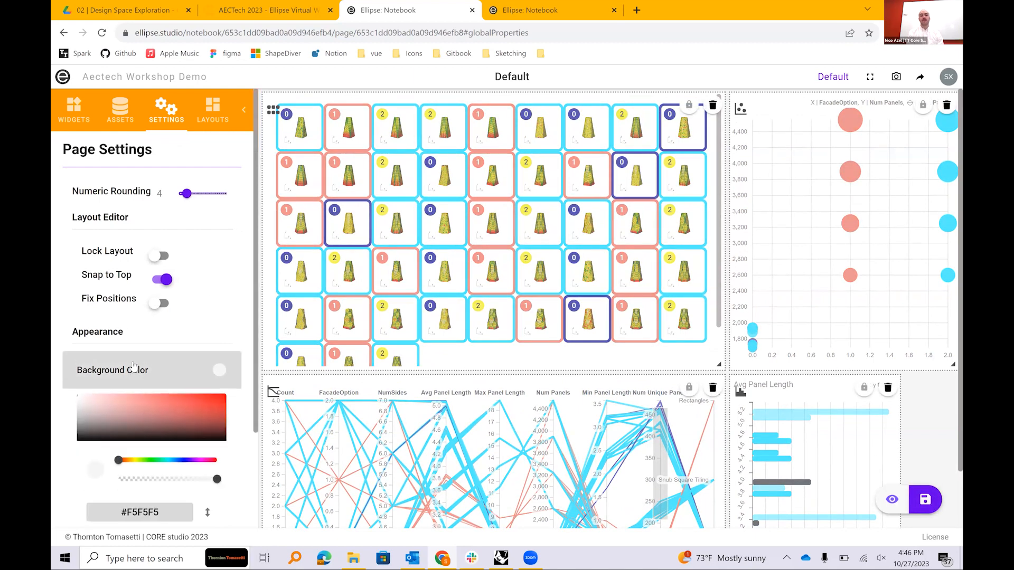
pyautogui.scroll(-1, 252, 417)
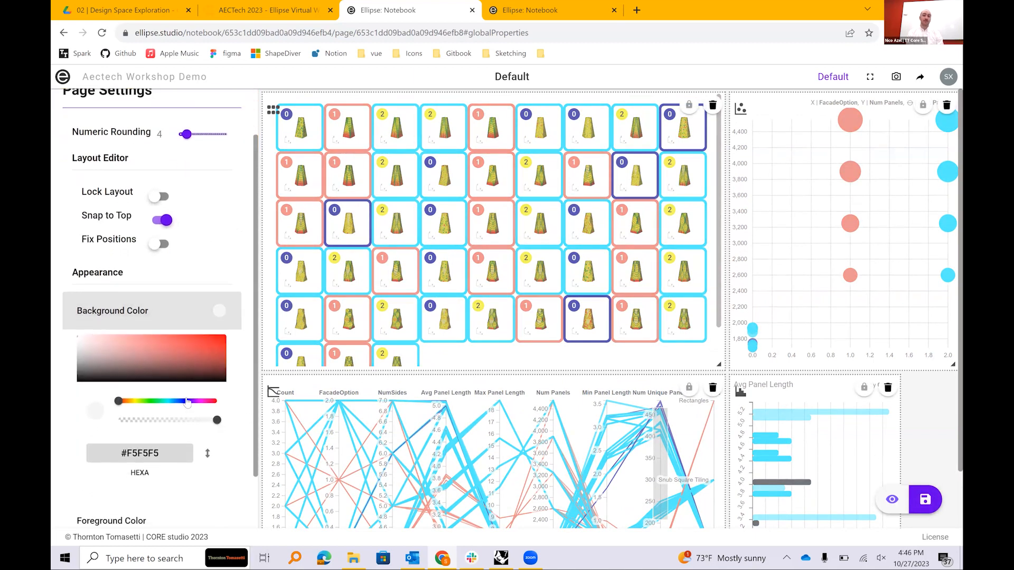
pyautogui.moveTo(120, 401); pyautogui.dragTo(191, 401)
pyautogui.moveTo(178, 350)
pyautogui.mouseDown()
pyautogui.moveTo(198, 337)
pyautogui.moveTo(119, 334)
pyautogui.moveTo(118, 353)
pyautogui.moveTo(111, 338)
pyautogui.mouseUp()
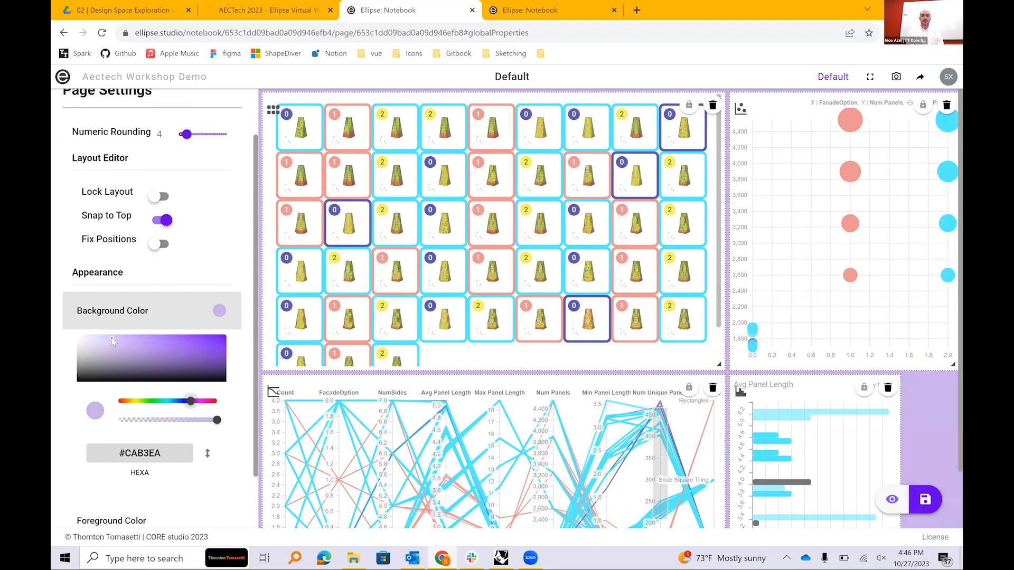
pyautogui.click(182, 312)
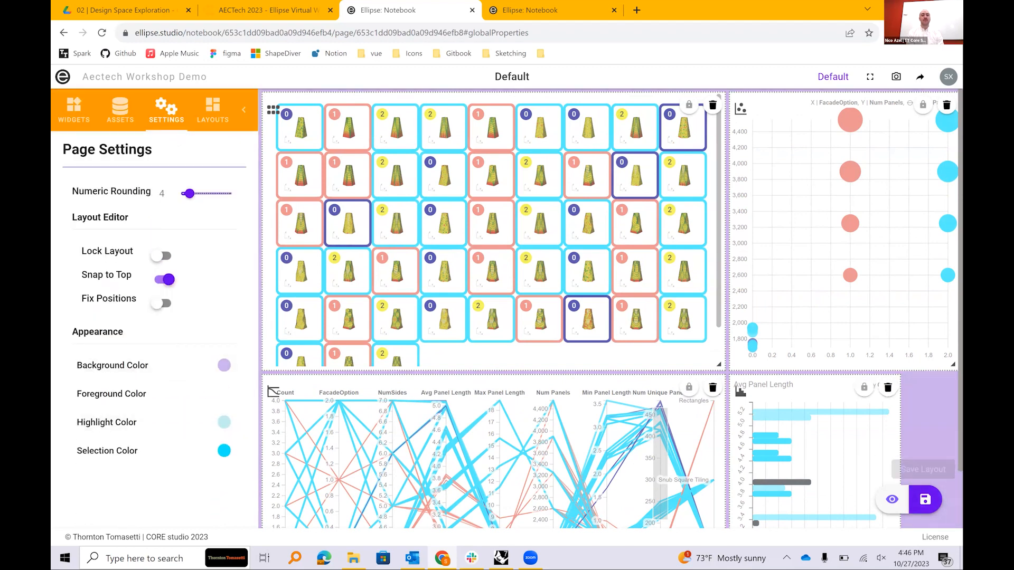
pyautogui.click(924, 499)
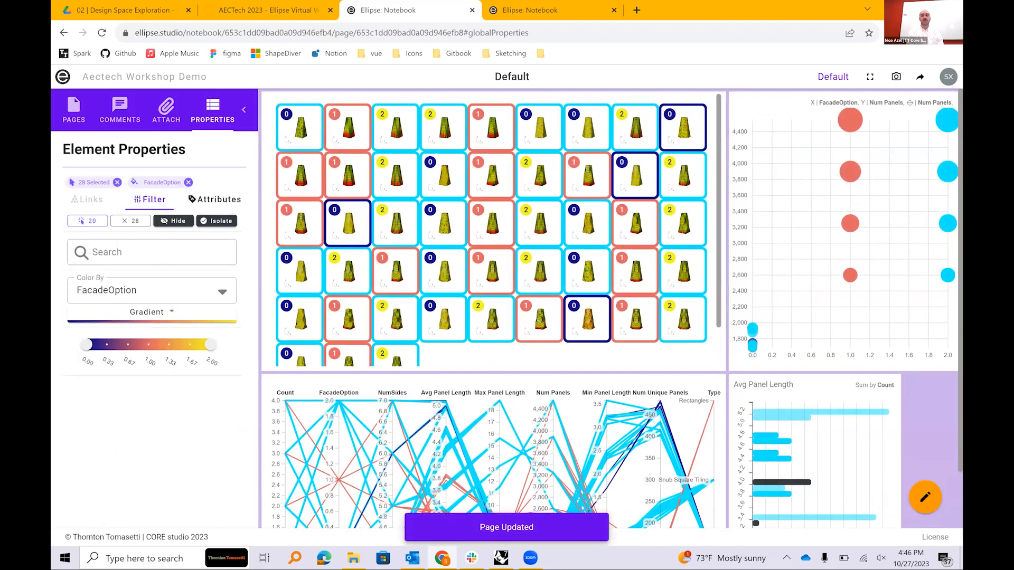
# Look over the recolored page and select the scatter plot point at FacadeOption 1 with about 2,600 panels
pyautogui.scroll(-2, 610, 317)
pyautogui.scroll(1, 610, 317)
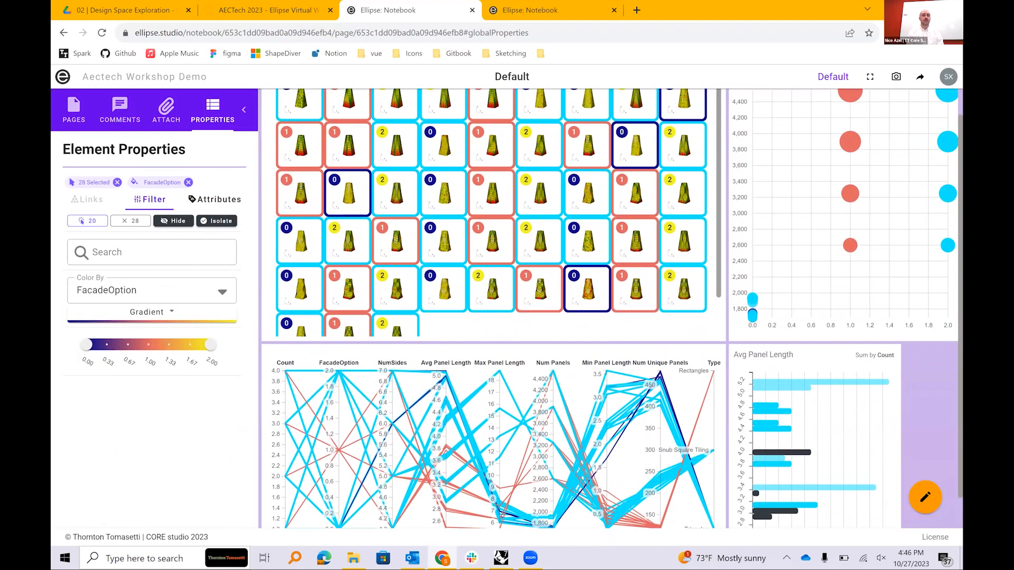
pyautogui.scroll(1, 894, 409)
pyautogui.moveTo(786, 486)
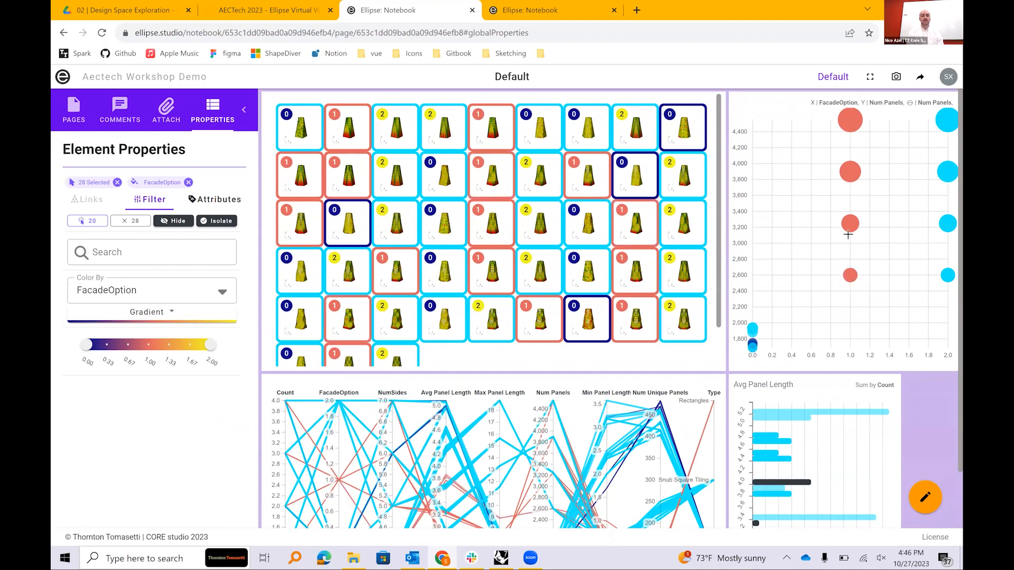
pyautogui.moveTo(853, 176)
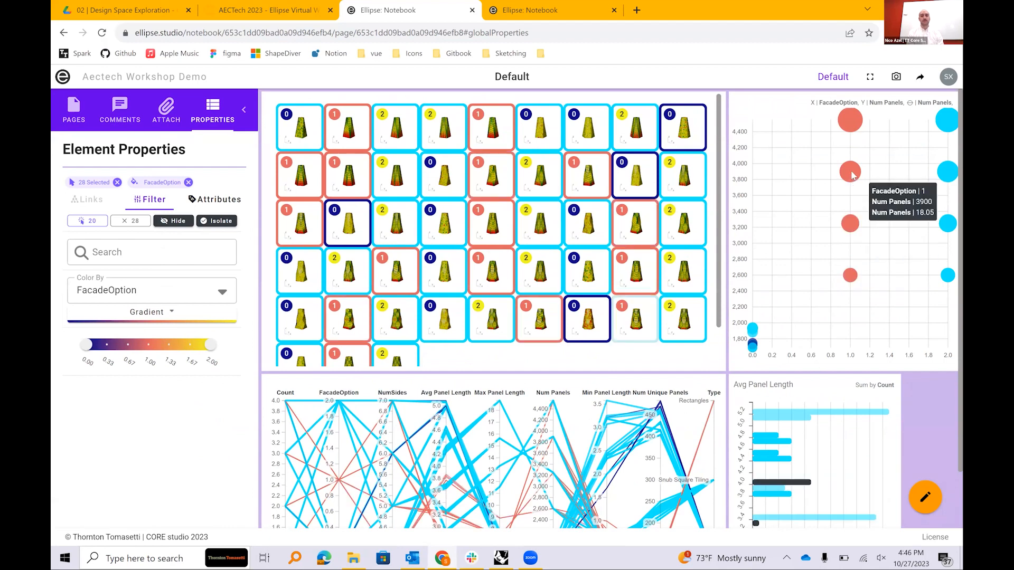
pyautogui.click(851, 276)
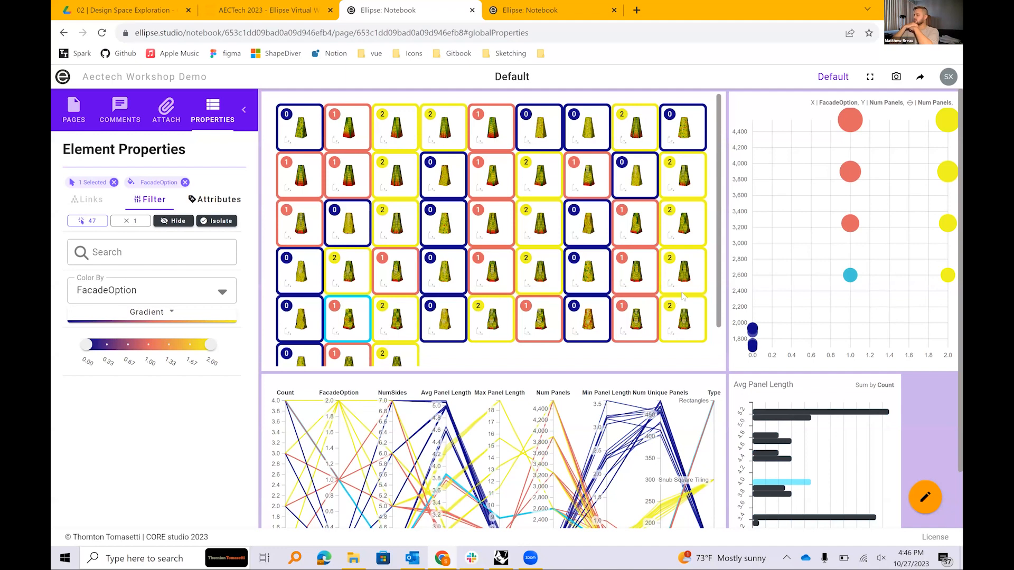
pyautogui.scroll(-1, 554, 304)
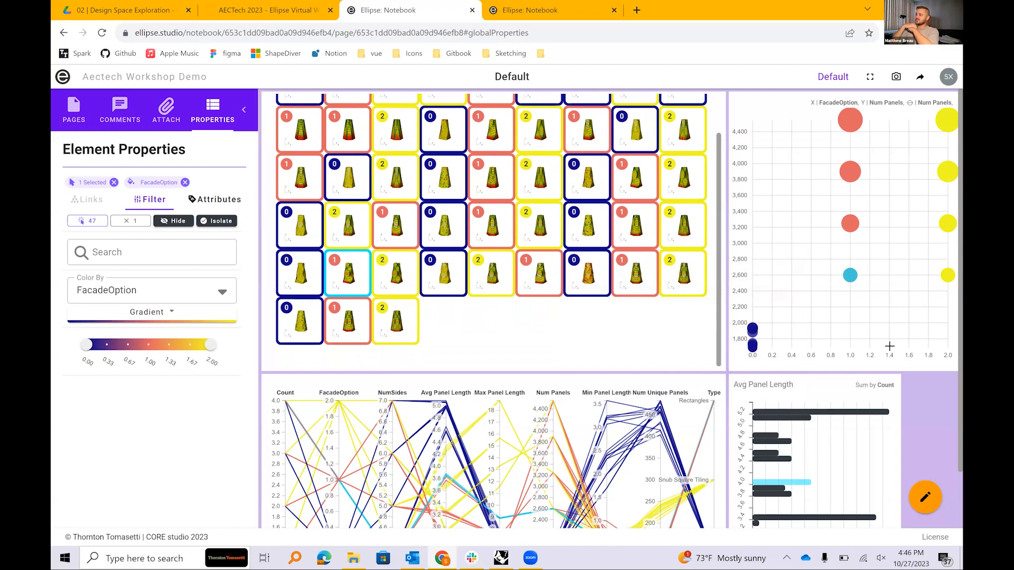
pyautogui.scroll(1, 722, 340)
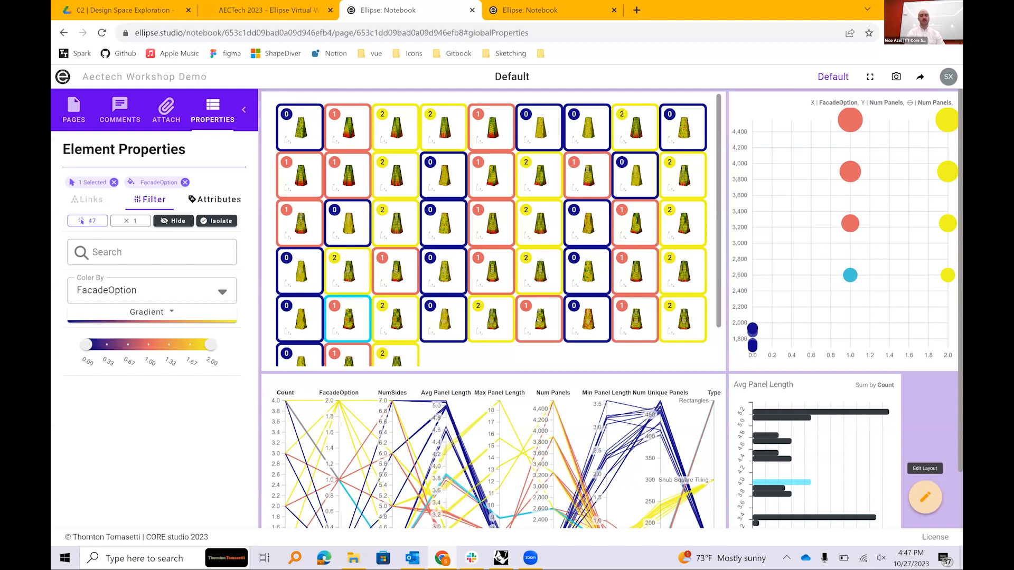
pyautogui.scroll(-1, 925, 496)
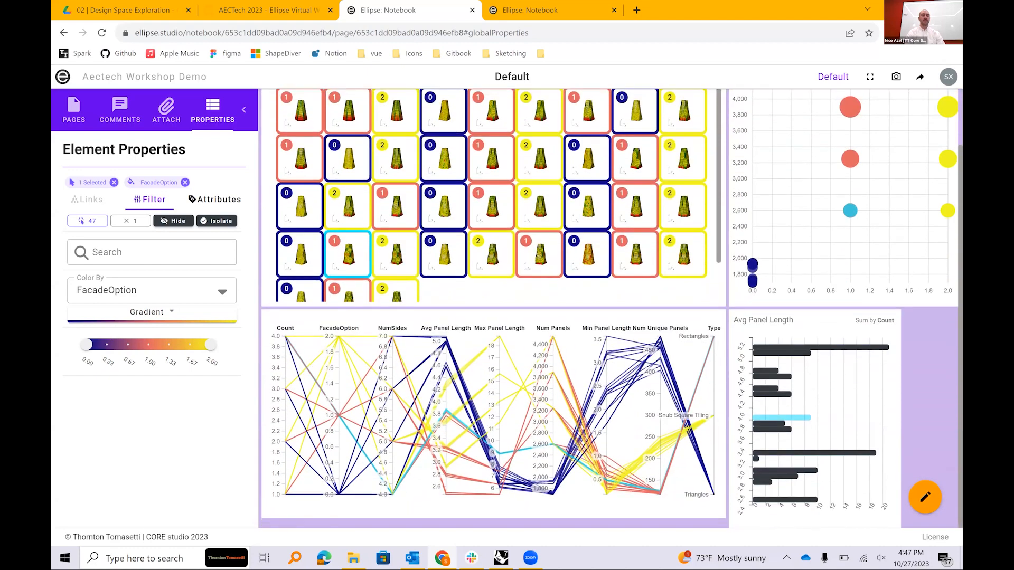
pyautogui.scroll(1, 925, 496)
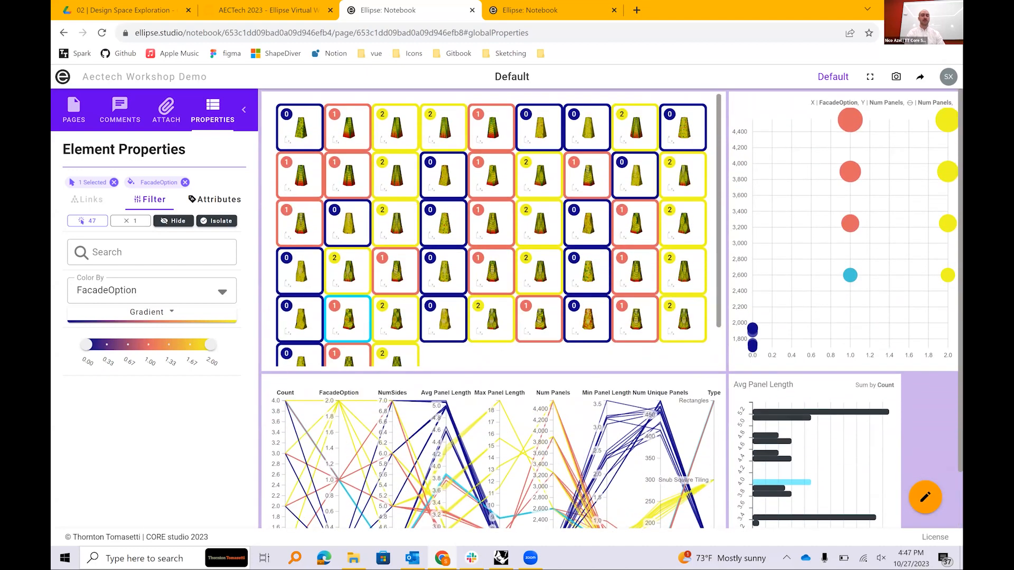